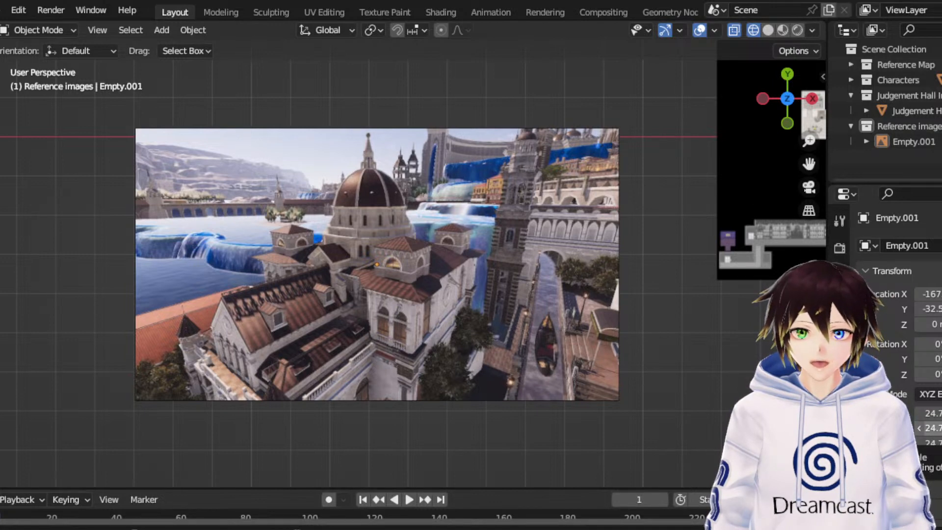
- Move the domed-building reference image up along the Y axis to about 47.7 m
left_click(509, 242)
scroll(578, 212, "down", 4)
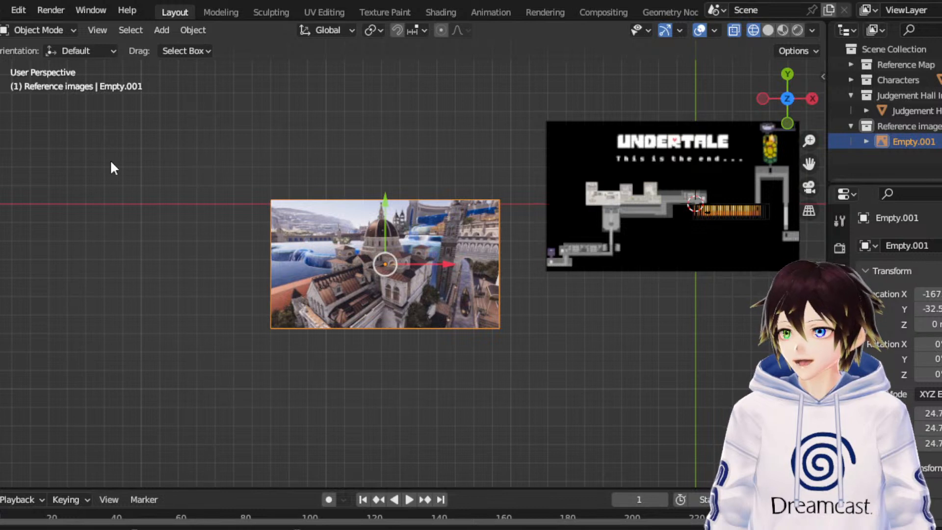
left_click_drag(385, 220, 386, 71)
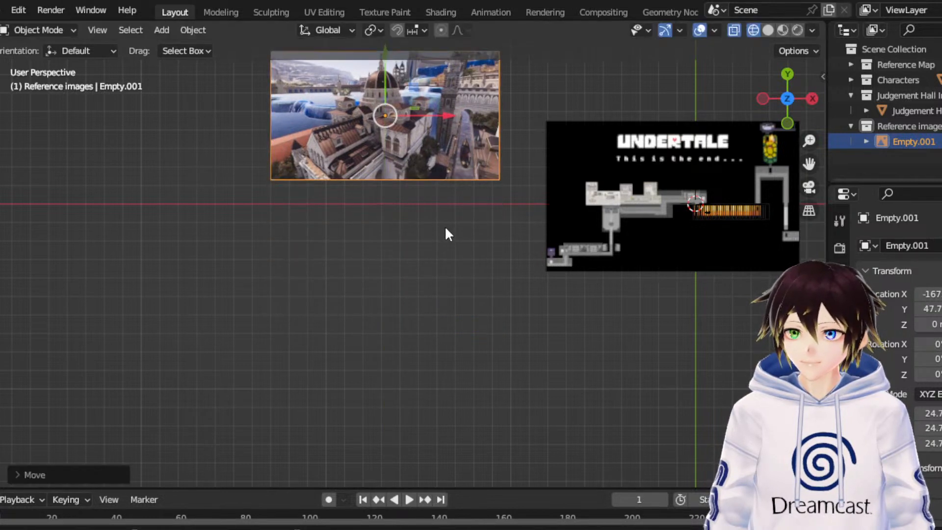
left_click(448, 233)
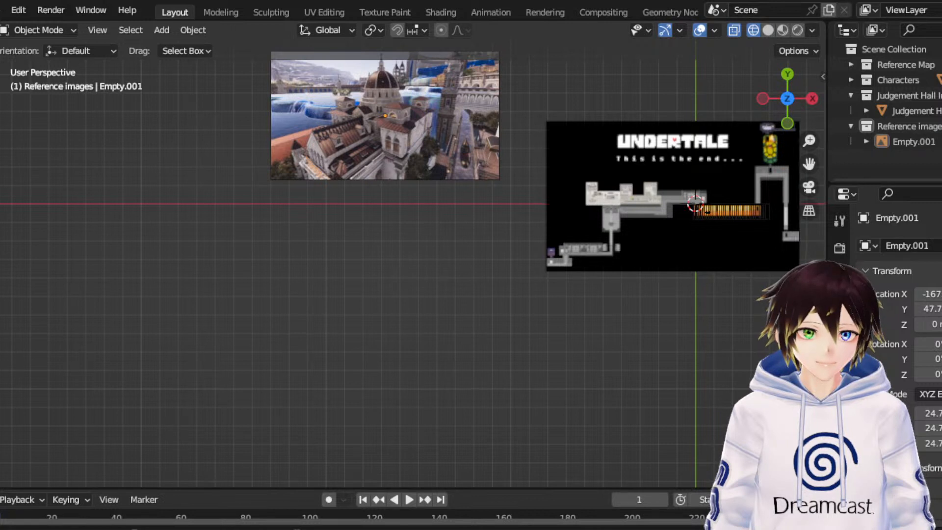
- Add the waterfall city and tower reference image below the domed-building image and scale it to about 19
left_click_drag(0, 287, 295, 287)
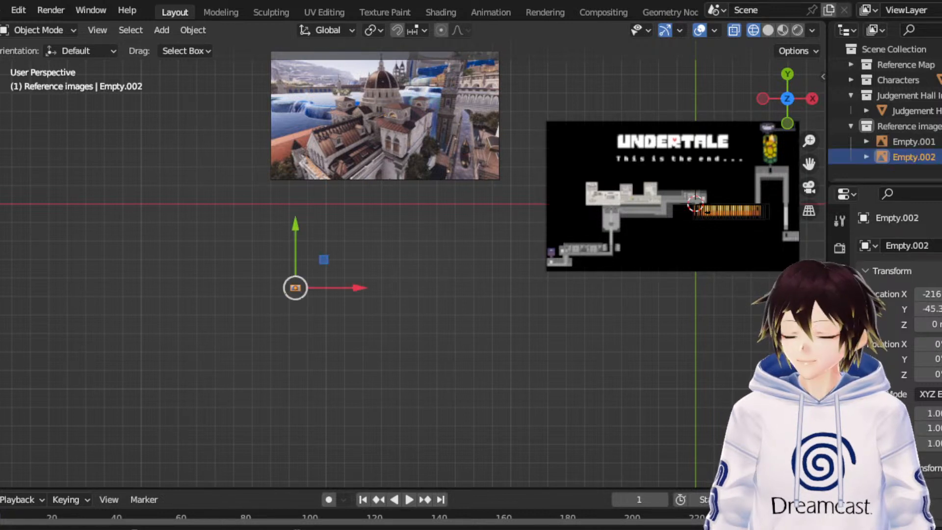
scroll(295, 287, "up", 6)
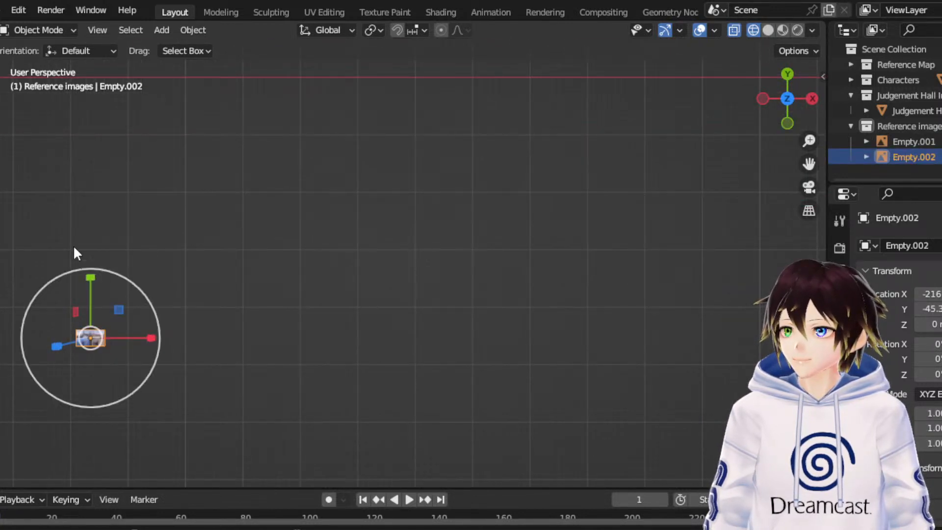
key("s")
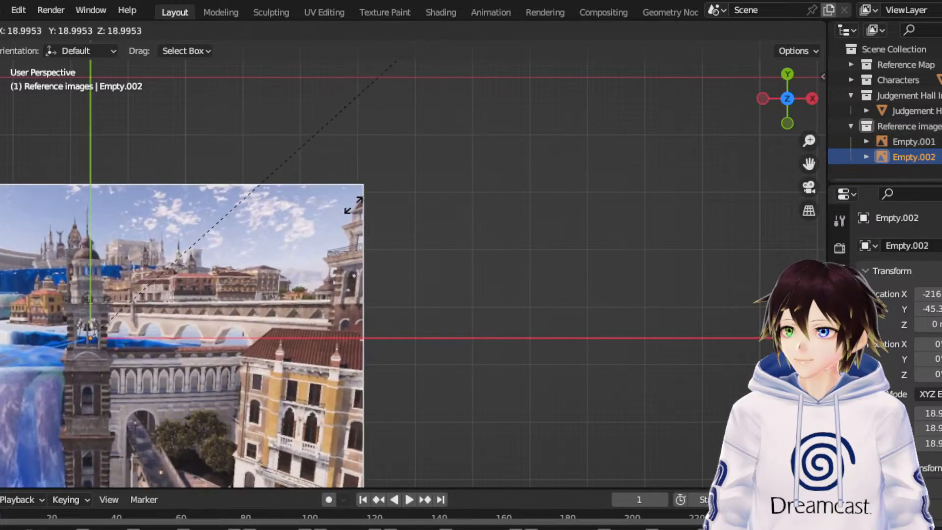
left_click(355, 210)
scroll(447, 170, "down", 6)
left_click(482, 281)
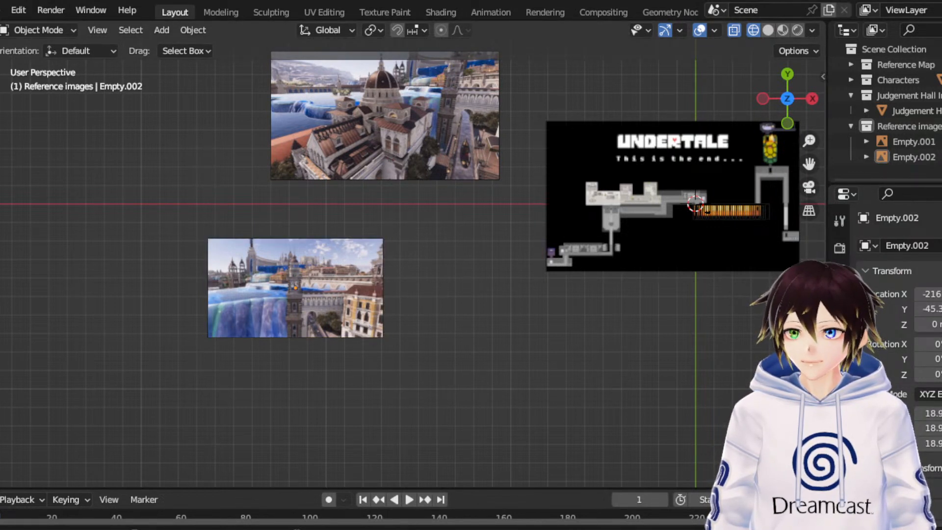
- Add the white castle wall reference image, scale it to about 17 and move it to the right of the Undertale map, below its level
left_click_drag(809, 164, 713, 189)
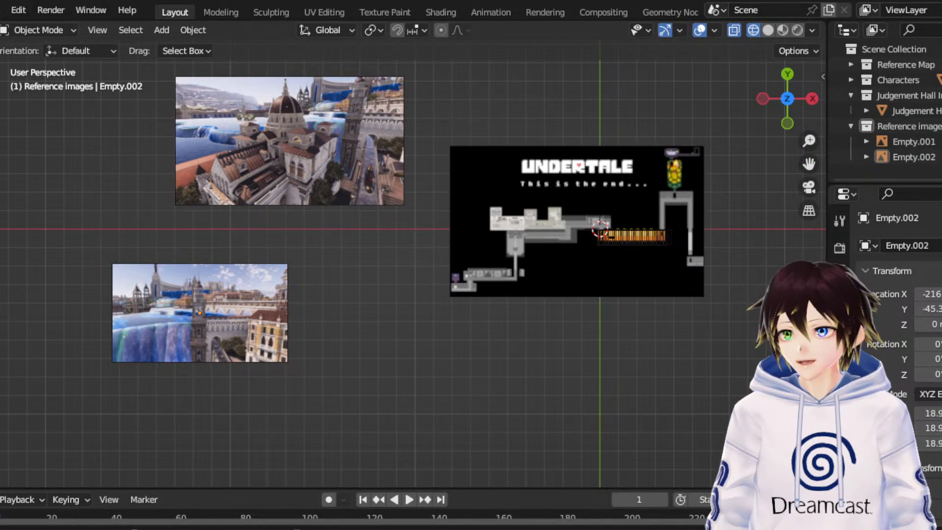
left_click_drag(377, 387, 385, 381)
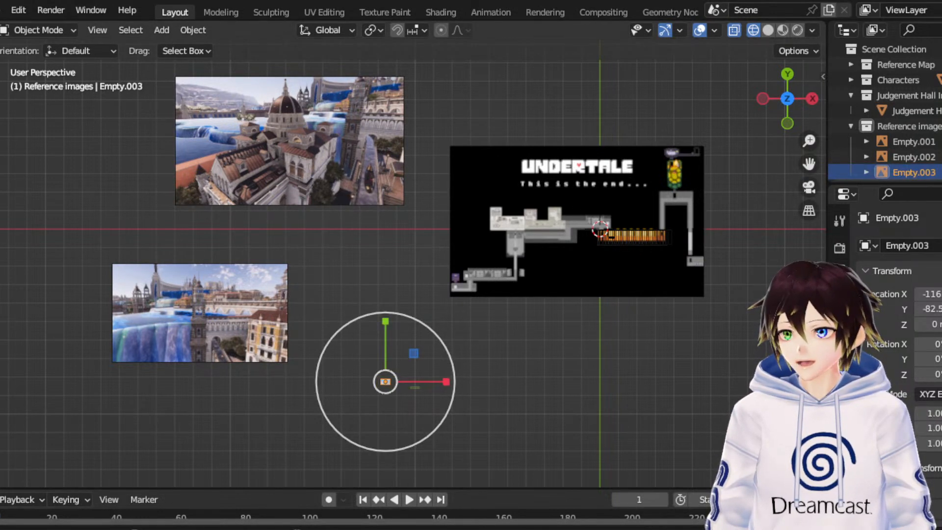
left_click_drag(399, 363, 627, 77)
left_click(0, 93)
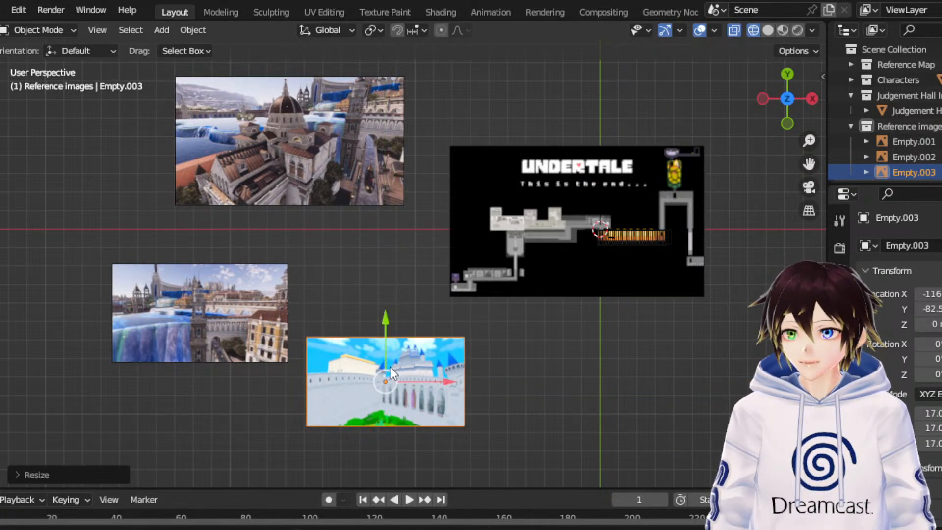
left_click_drag(395, 376, 852, 367)
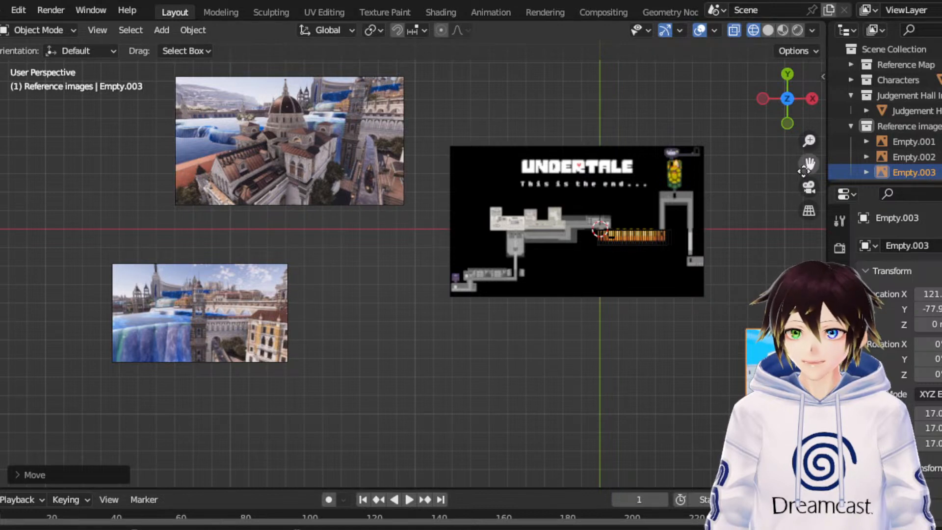
- Add the night-time castle reference image below the Undertale map and scale it to about 21.2
left_click_drag(808, 163, 723, 143)
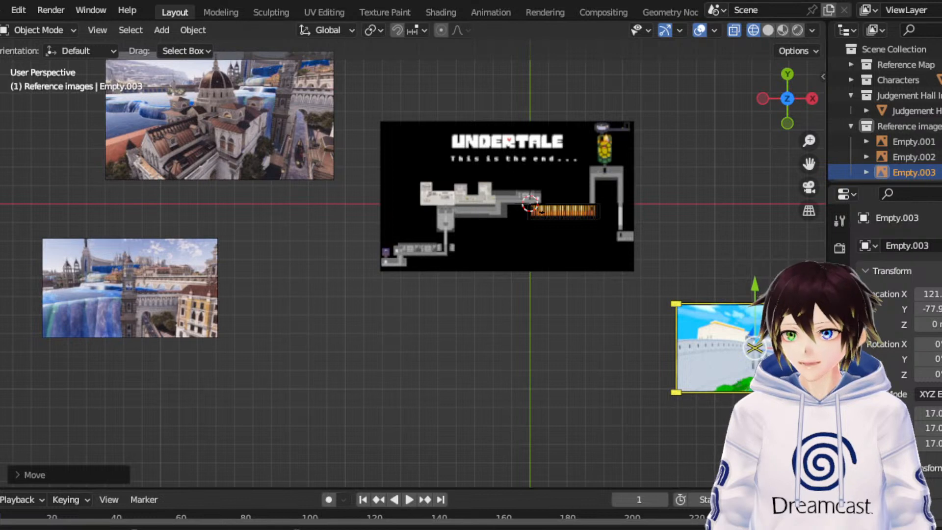
left_click_drag(481, 394, 481, 394)
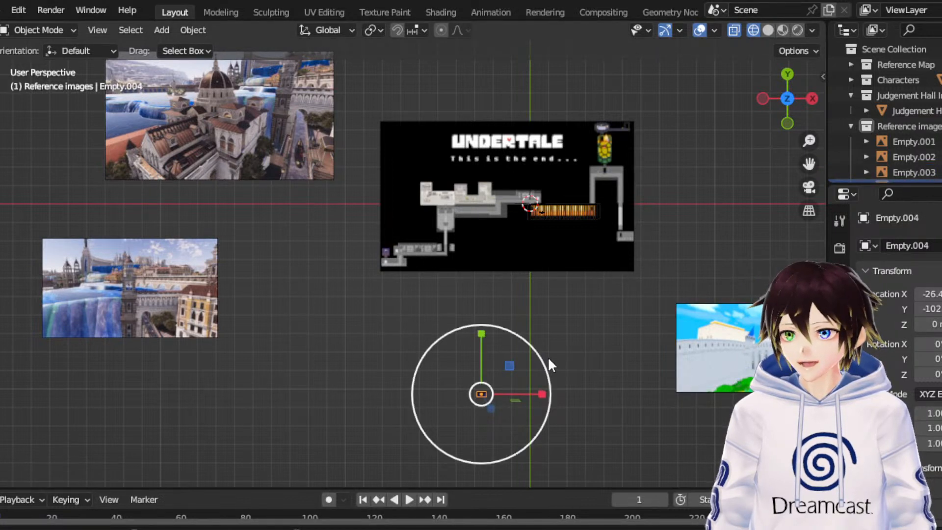
key("s")
left_click(96, 266)
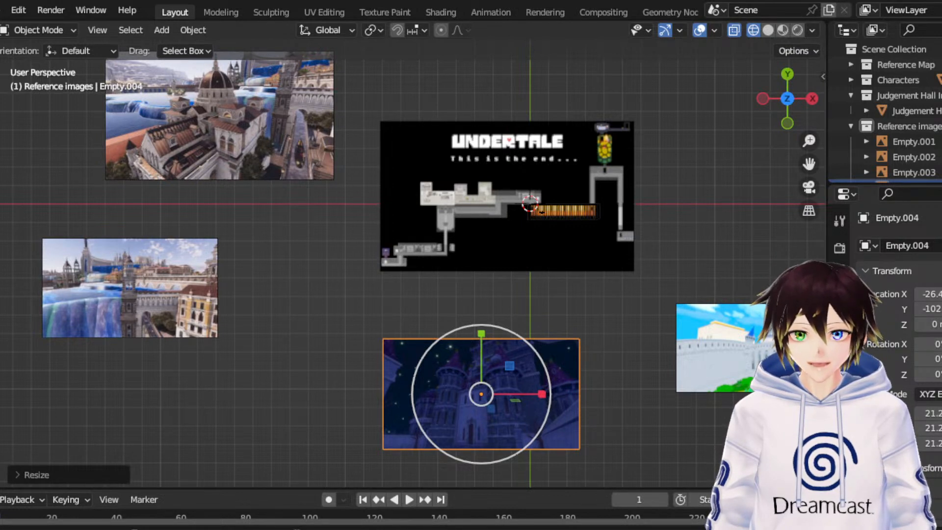
- Add the ruined courtyard reference image beside the Undertale map, scale it to about 23.1 and move it along X to about 131 m
left_click_drag(941, 162, 691, 161)
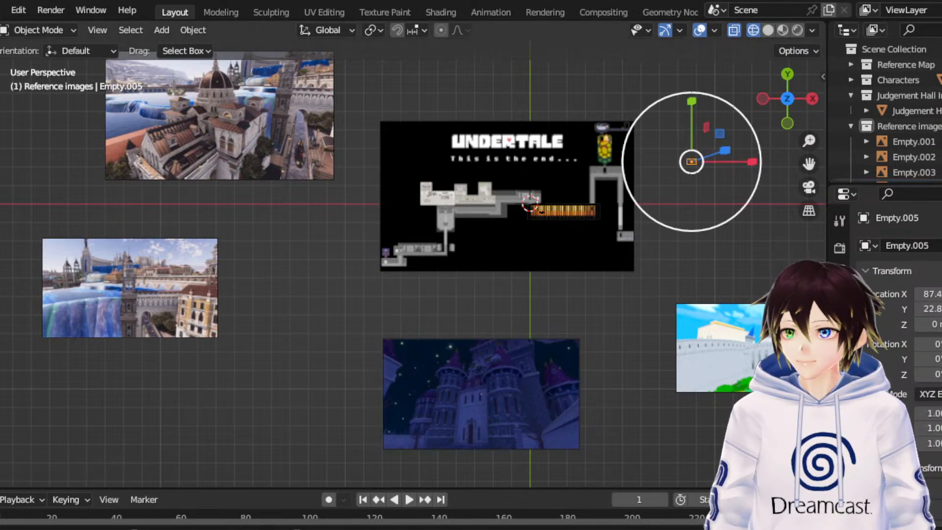
key("s")
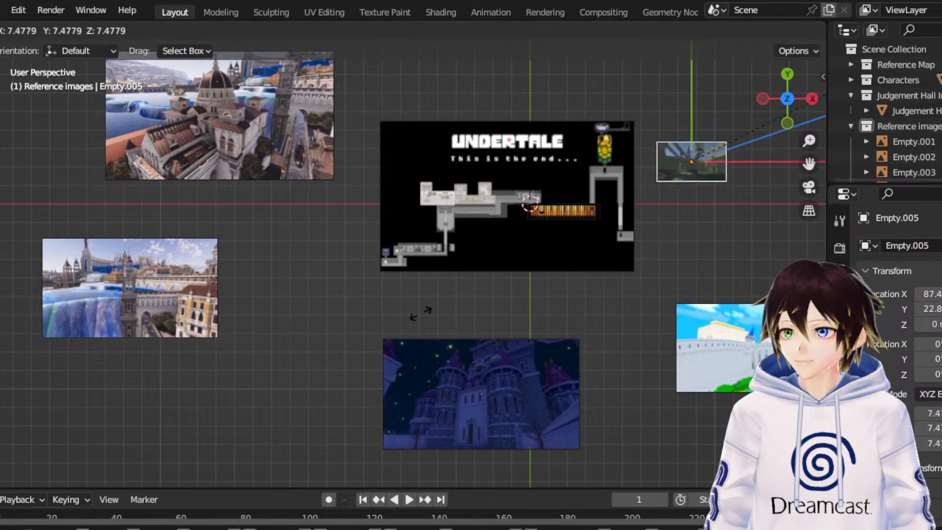
left_click(335, 181)
left_click(0, 136)
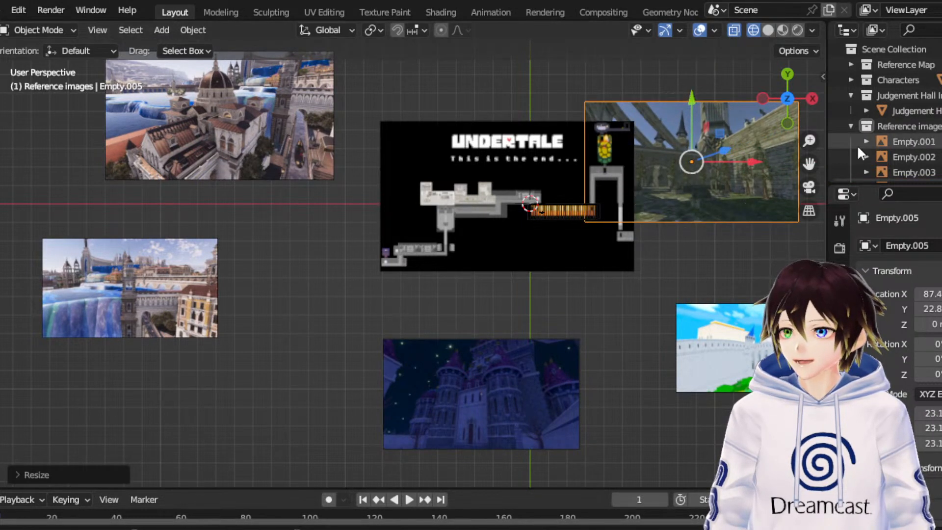
left_click_drag(751, 163, 833, 162)
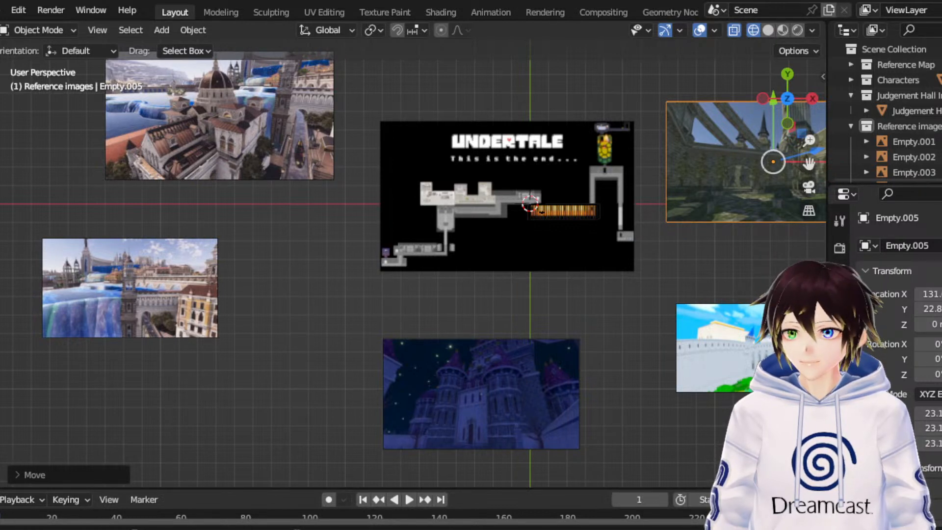
- Add the green landscape village reference image below the waterfall city image and scale it to about 18.7
left_click_drag(0, 413, 162, 414)
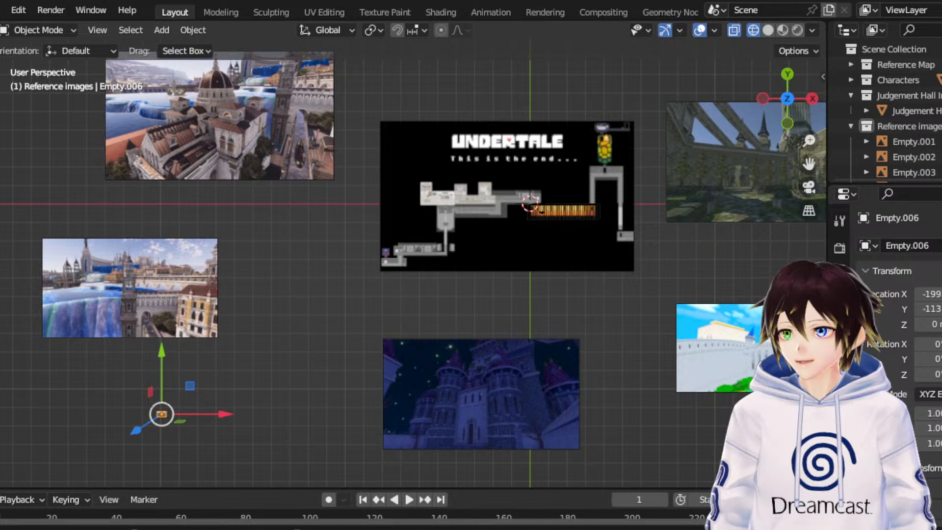
key("s")
left_click(373, 207)
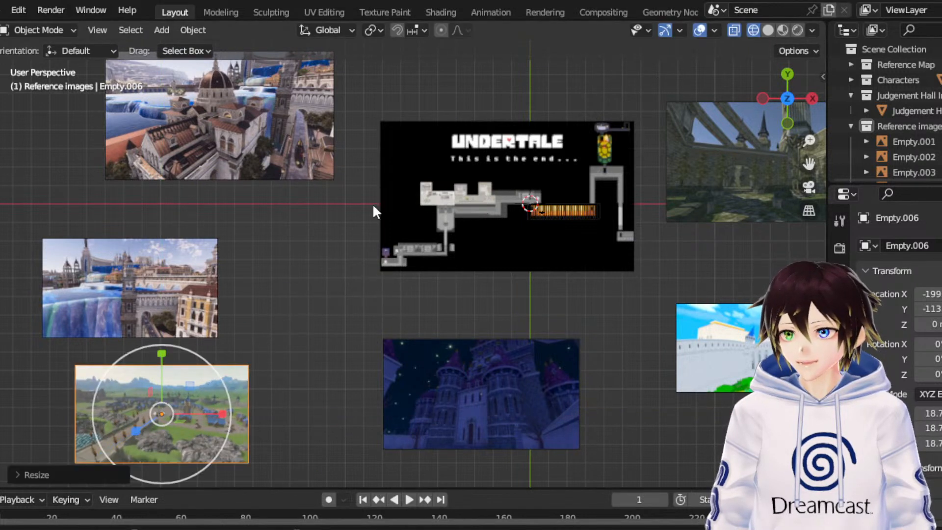
- Rename the domed-building reference image as "Altissia Dome Building"
left_click(302, 134)
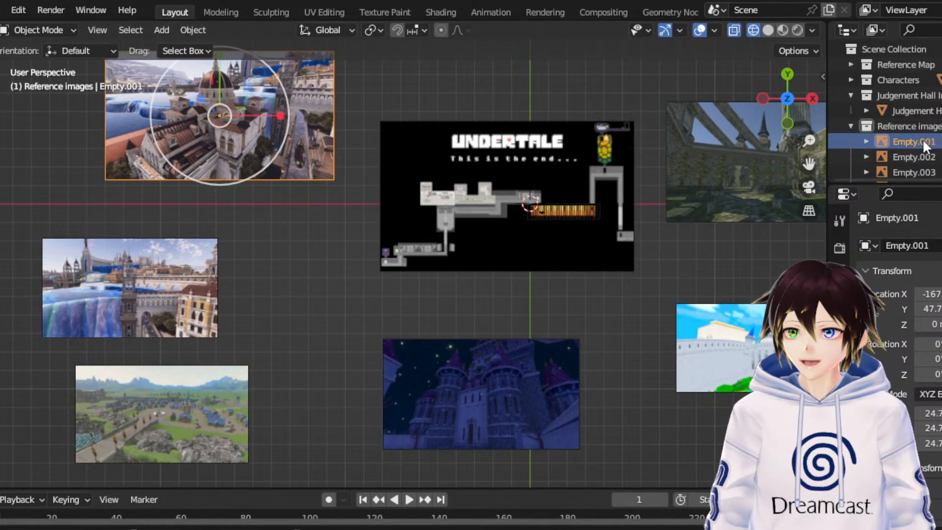
scroll(925, 145, "down", 3)
key("F2")
type("Altis")
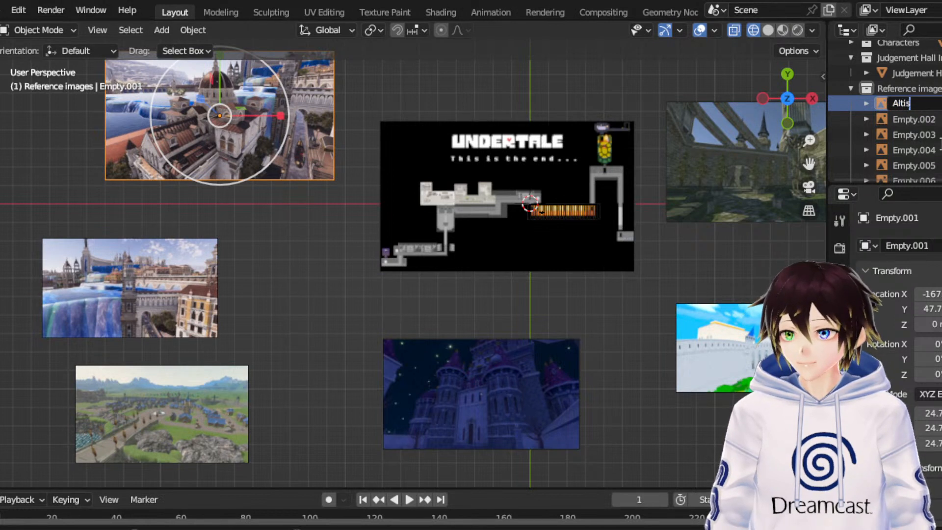
type("sia")
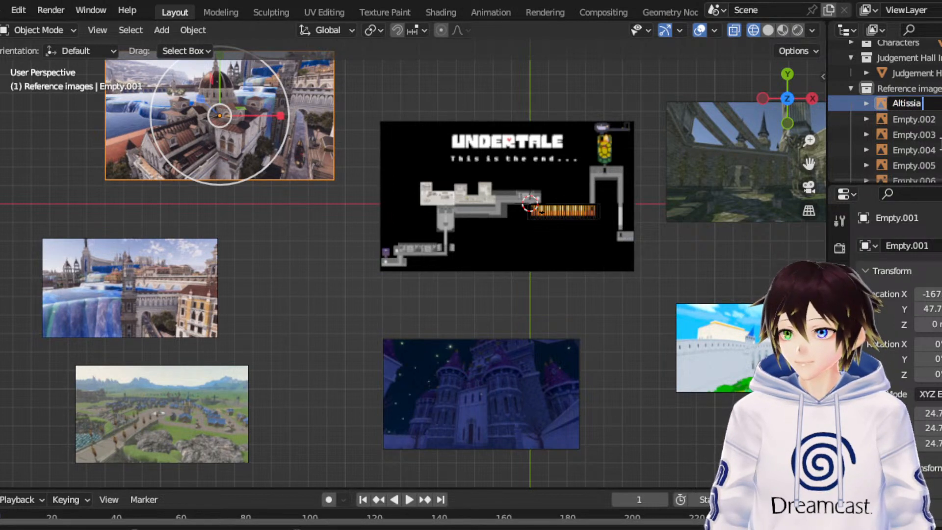
type(" Dome Building")
key("Return")
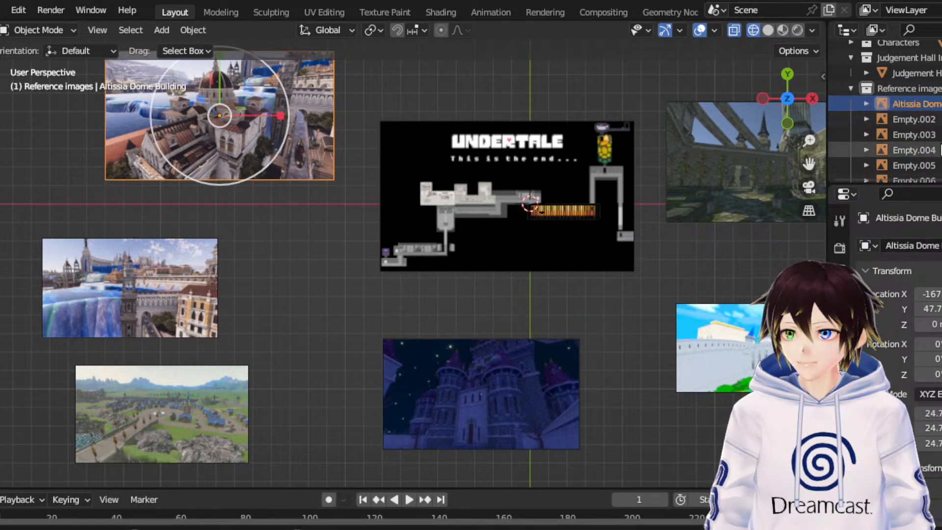
- Rename the waterfall city and tower reference image as "Altissia Dome Tower"
left_click(909, 120)
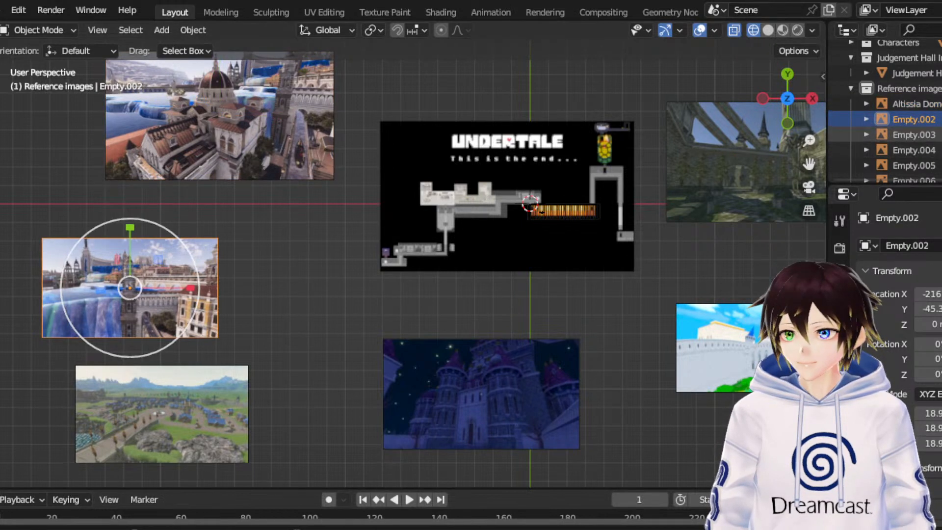
double_click(908, 120)
type("Altiss")
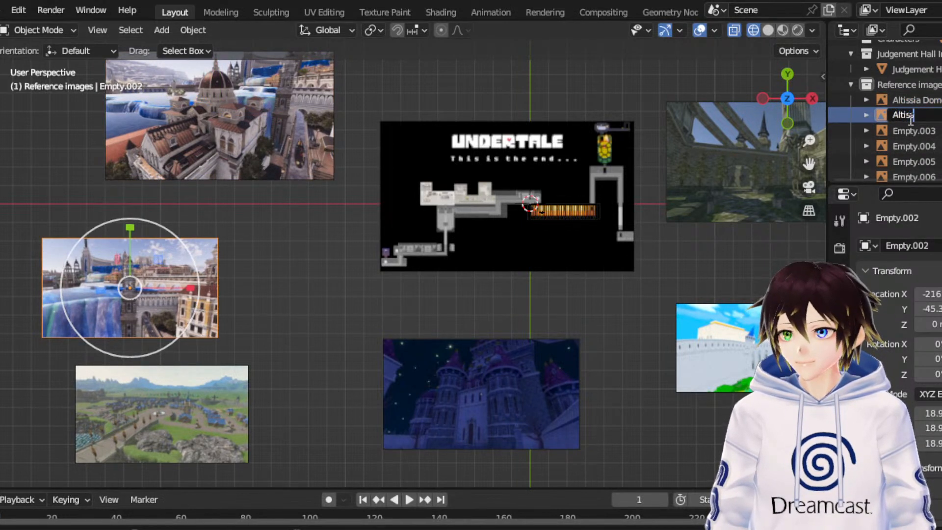
type("ia Dome Tower")
key("Return")
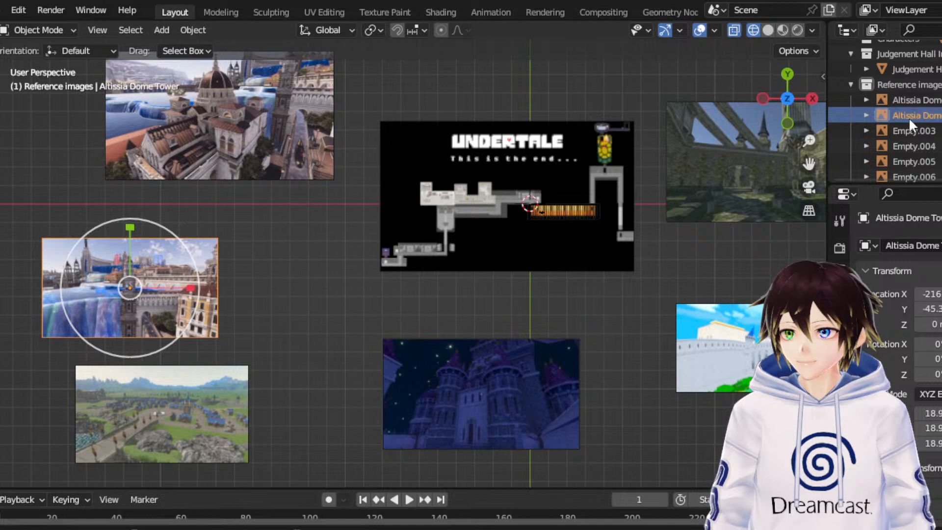
- Rename the ruined courtyard reference image as "Court Yard"
left_click(683, 170)
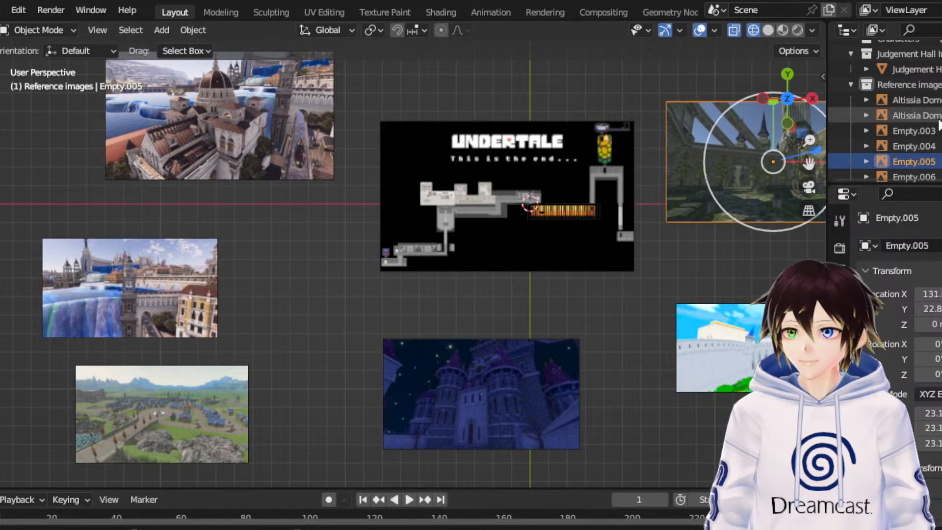
double_click(913, 161)
type("Court Yard")
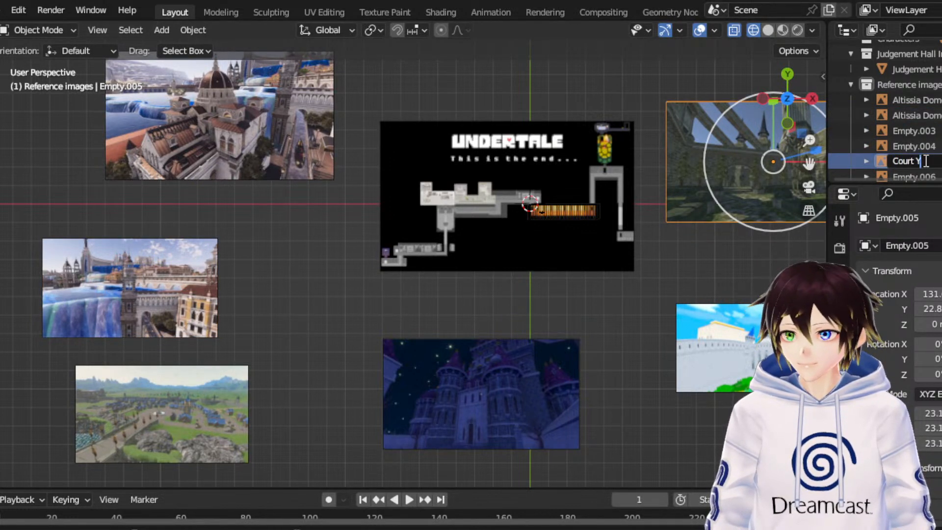
key("Return")
- Rename the white castle wall reference image as "Disney Castle Interior"
left_click(915, 146)
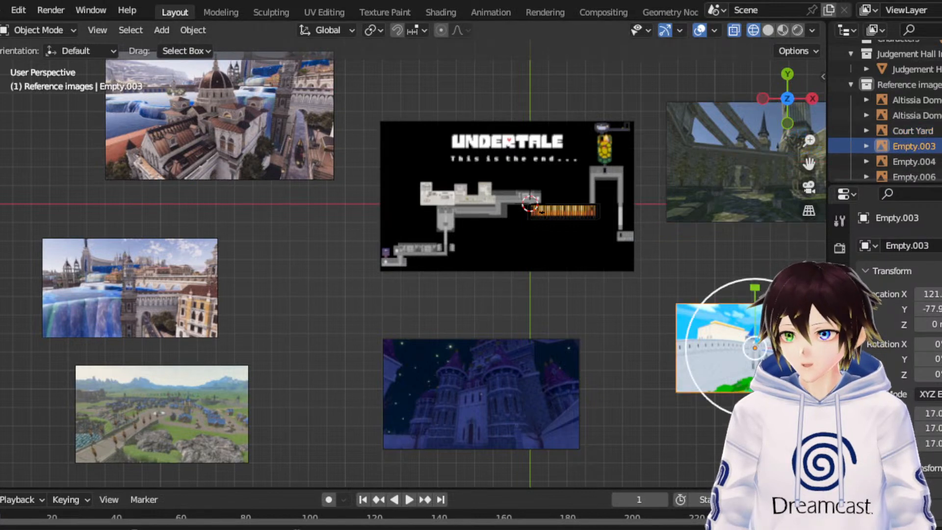
double_click(915, 146)
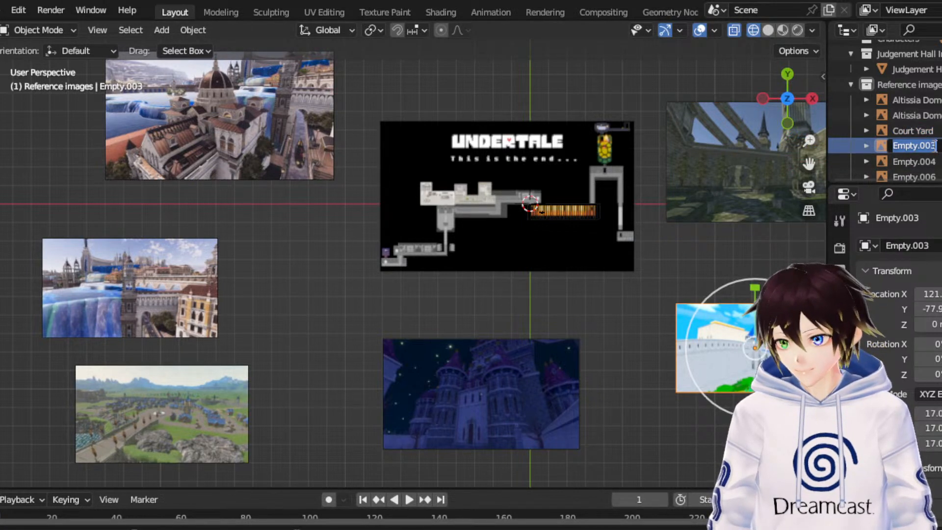
type("Disney")
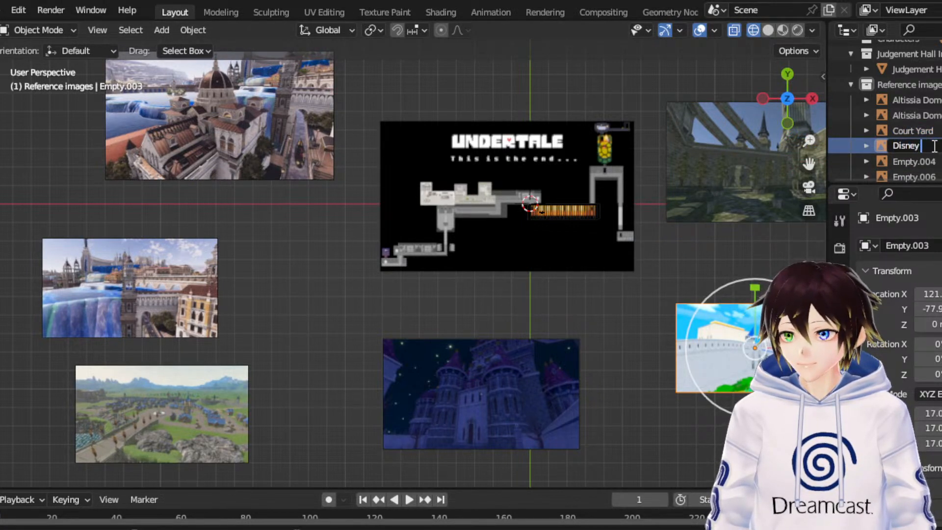
type(" Castle Interior")
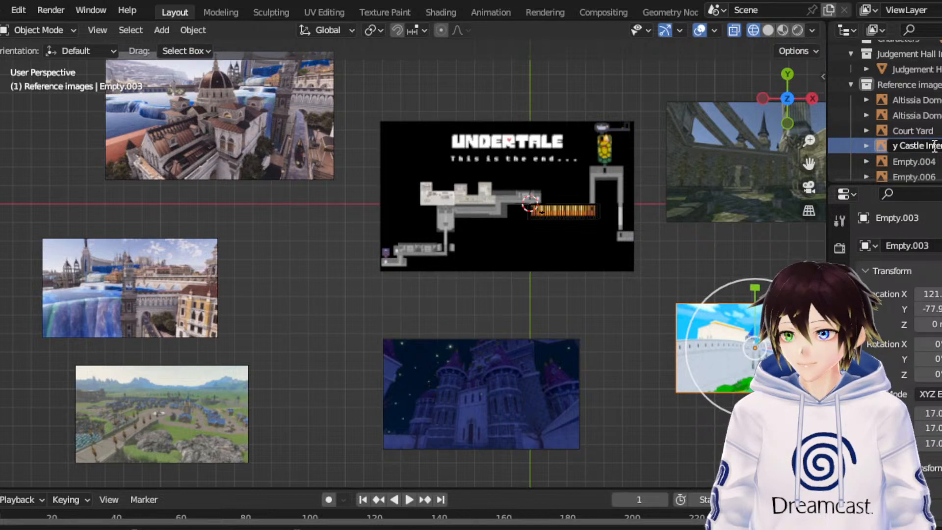
key("Return")
- Rename the ruined courtyard reference image as "Twilight Court Yard"
left_click(913, 130)
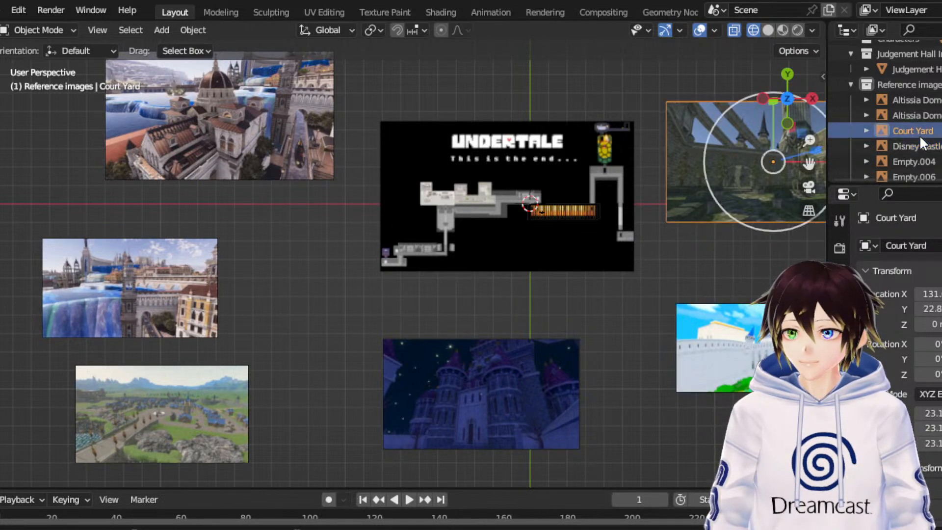
double_click(918, 131)
key("Home")
type("Twilig")
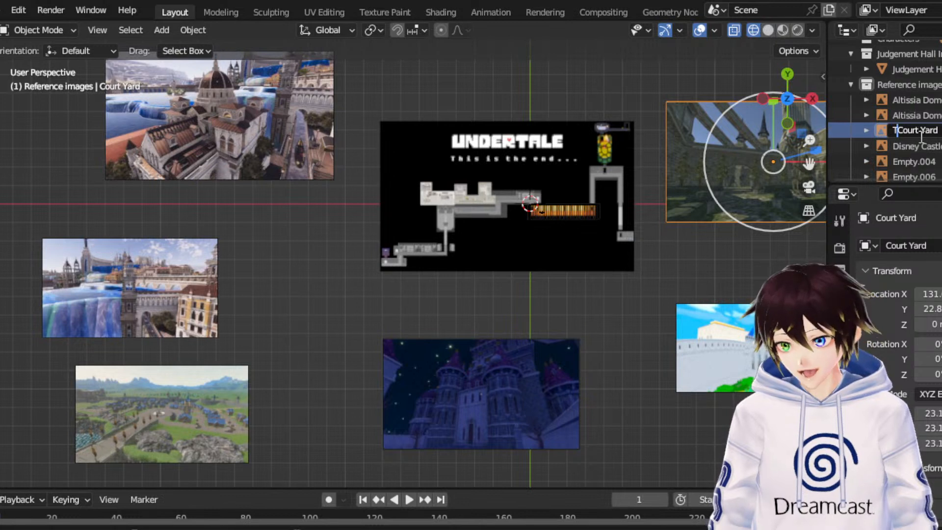
type("ht Cour")
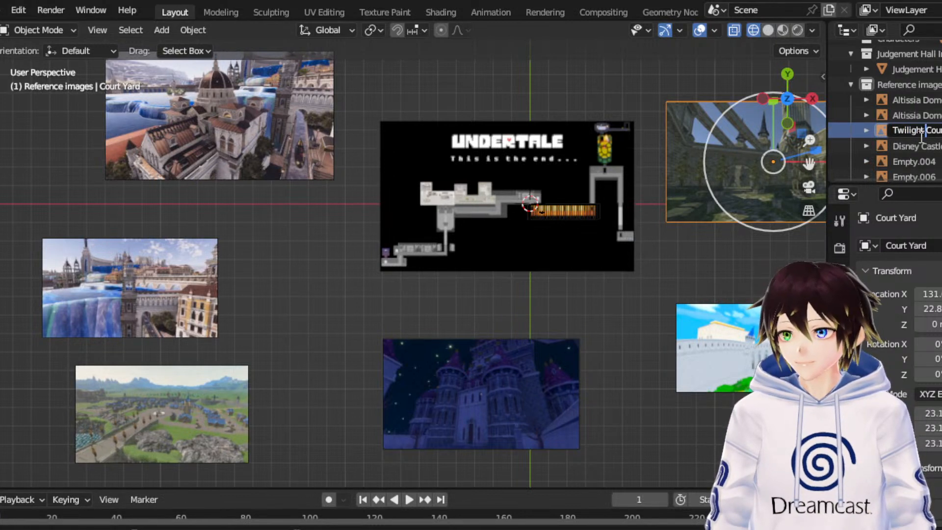
key("Return")
- Rename the green countryside village reference image as "BOTW Town"
left_click(910, 162)
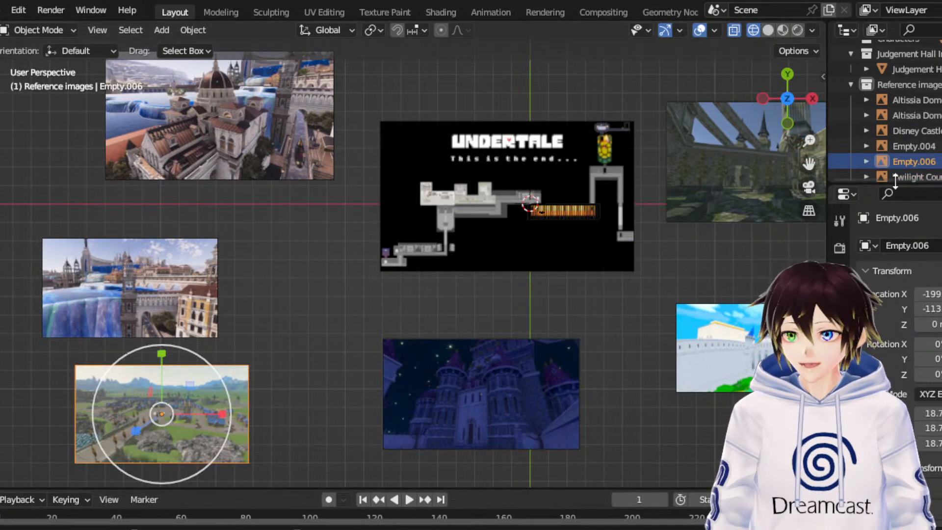
double_click(905, 159)
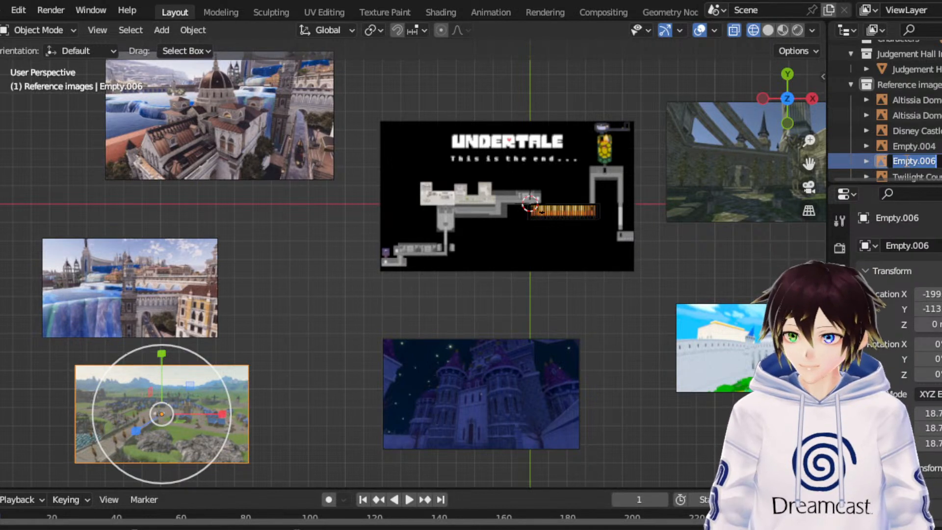
type("BOTW")
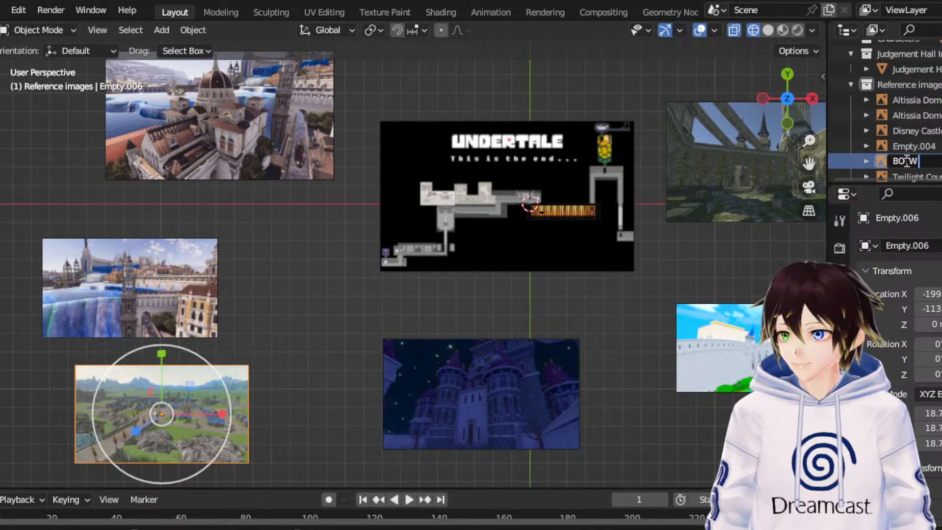
type(" Town")
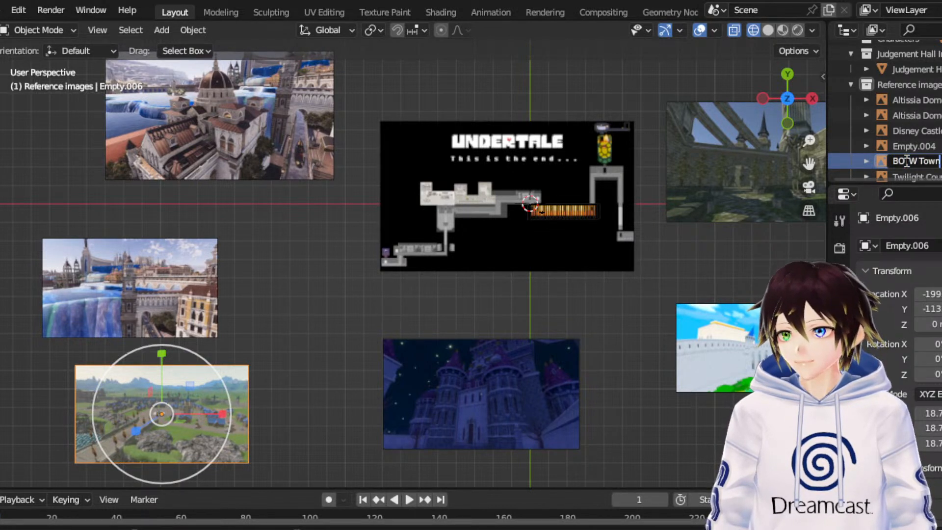
key("Return")
- Rename the night-time castle reference image as "Beauty and the beast castle" and clear the selection
left_click(564, 371)
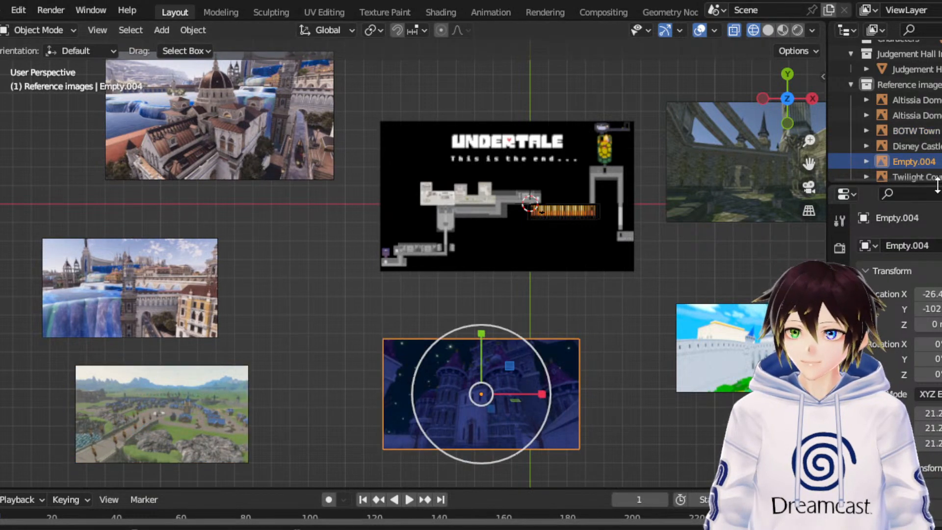
double_click(910, 161)
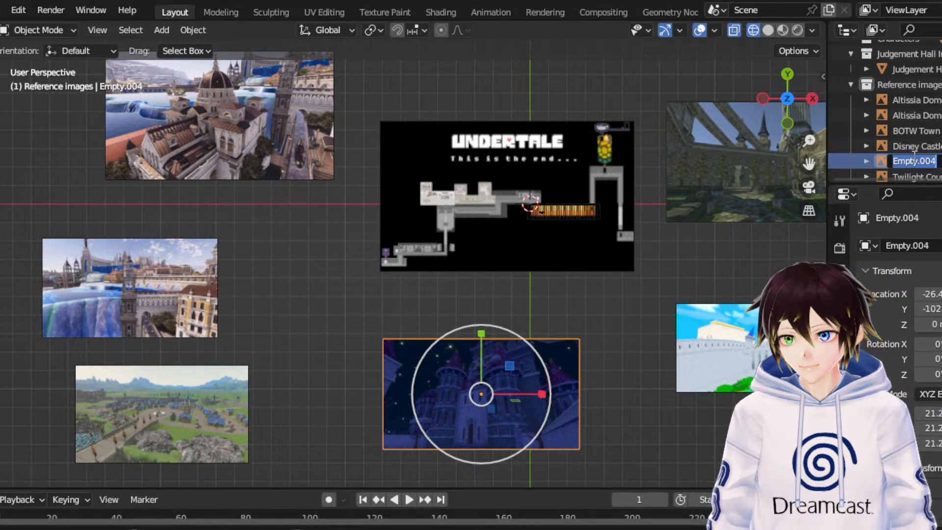
type("Beauty and the be")
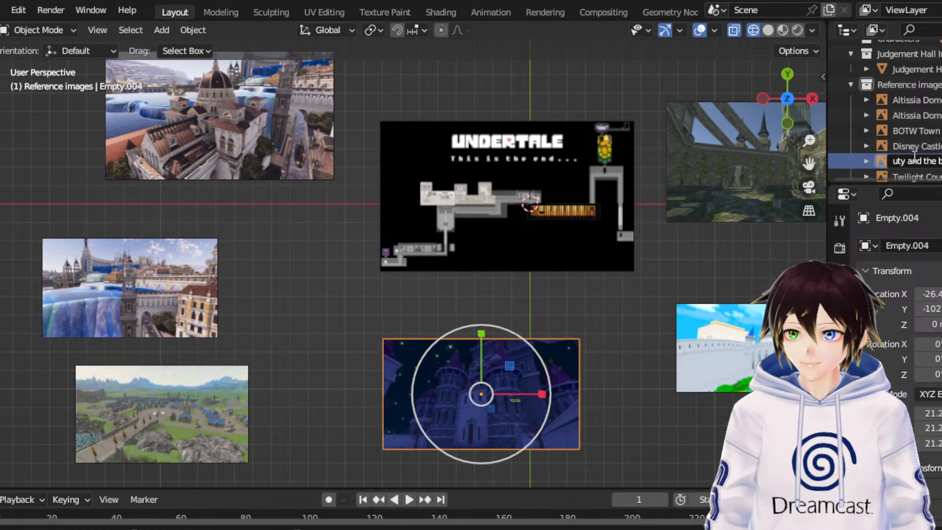
type("ast castle")
key("Return")
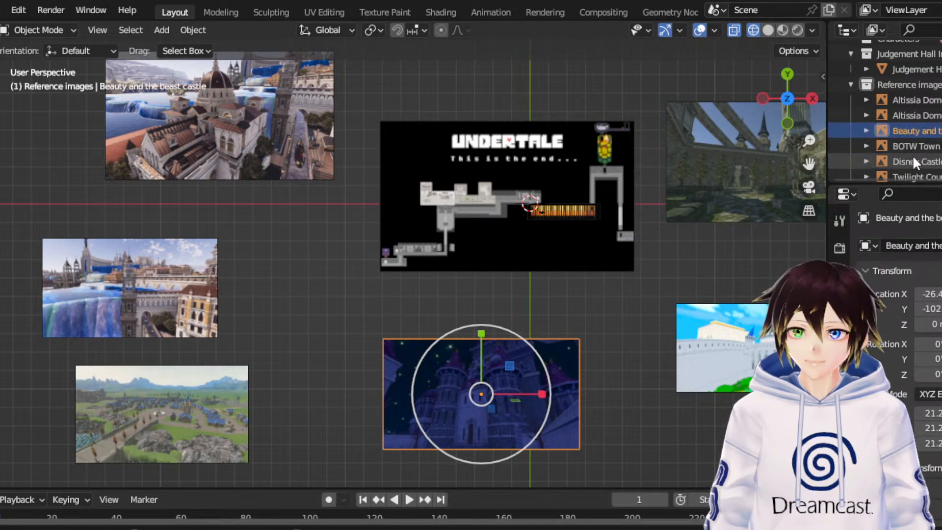
left_click(602, 91)
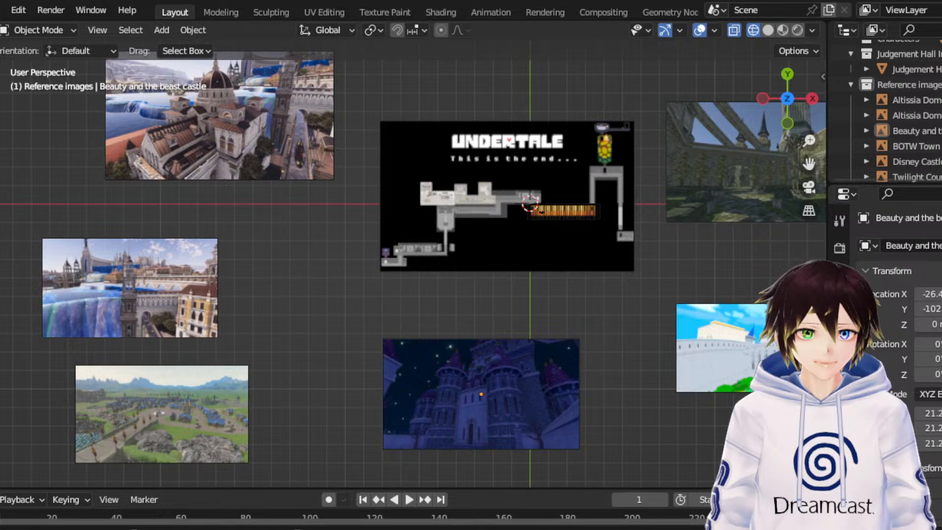
- Bring in the stone staircase reference image, scale it to about 20.7, and position it just below the white castle image
left_click_drag(735, 437, 715, 435)
left_click_drag(809, 164, 706, 25)
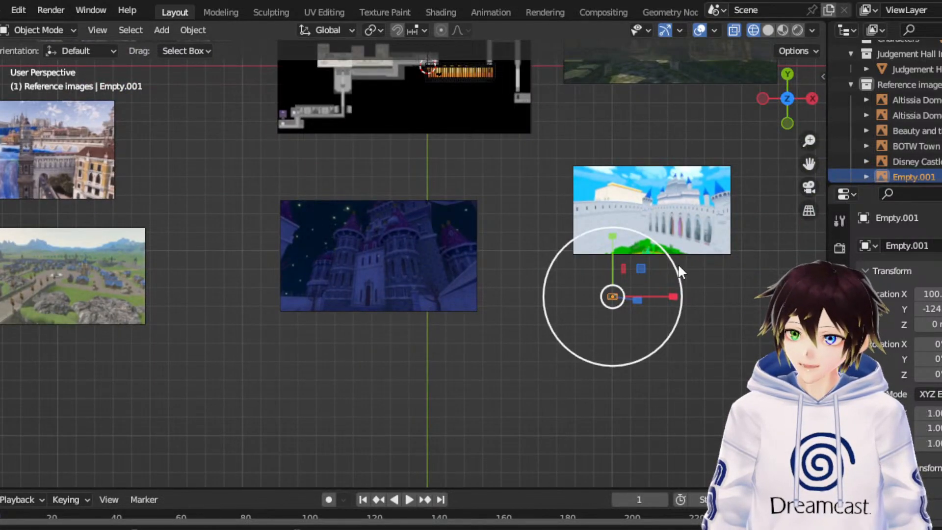
key("s")
left_click(43, 400)
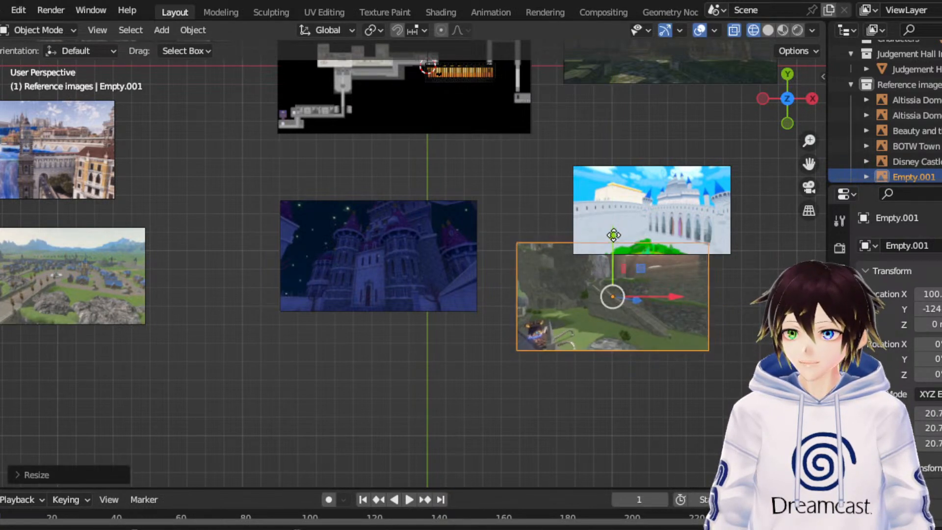
left_click_drag(611, 238, 611, 273)
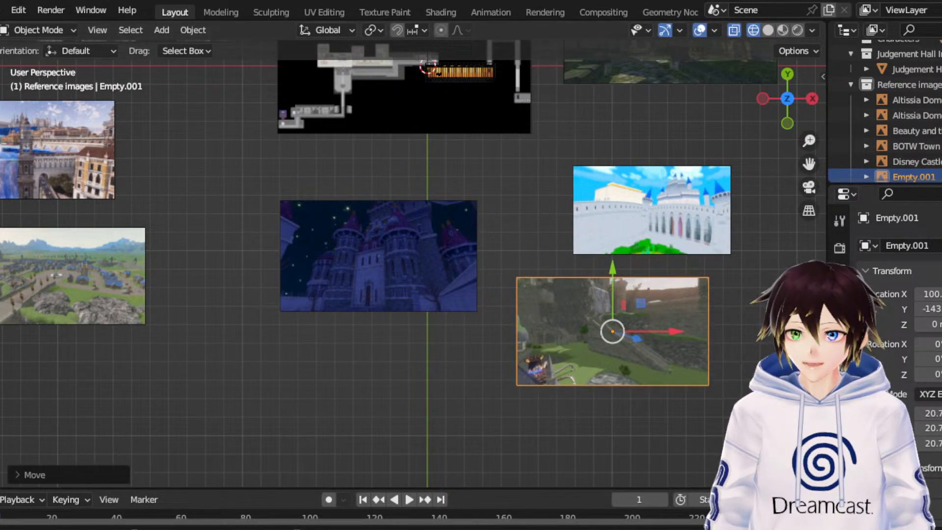
- Rename the stone staircase reference image as "BOTW Stairs"
scroll(925, 183, "down", 1)
double_click(918, 165)
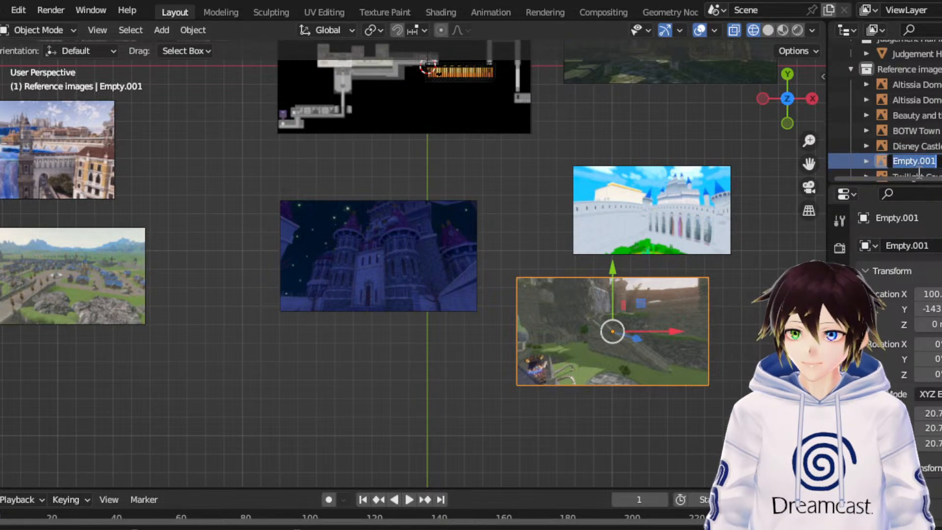
type("BOTW")
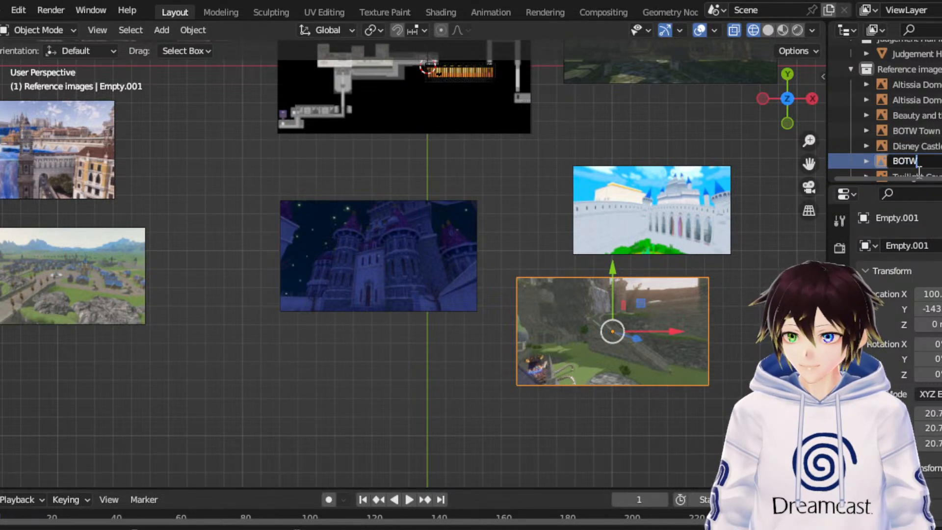
type(" Stairs")
key("Return")
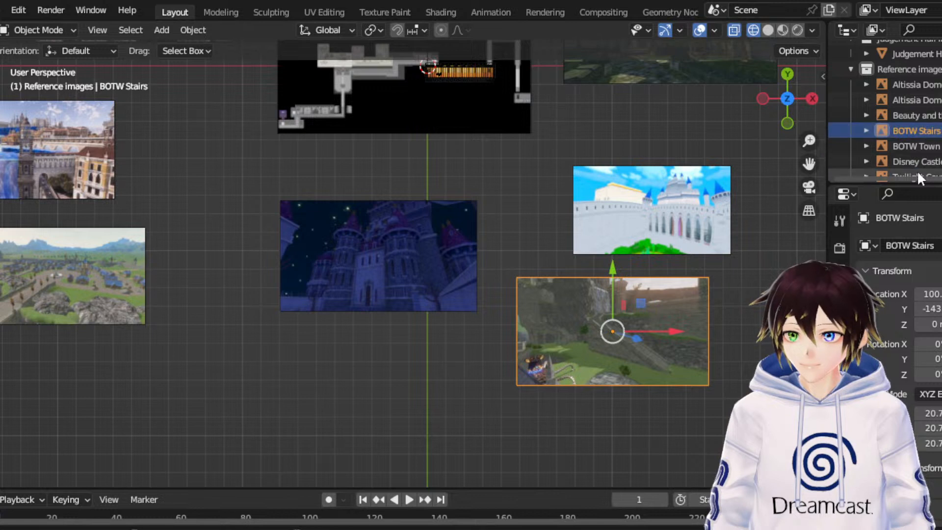
- Bring in the stone town reference image below the night-time castle and scale it to about 16.5
scroll(916, 171, "down", 1)
left_click(917, 169)
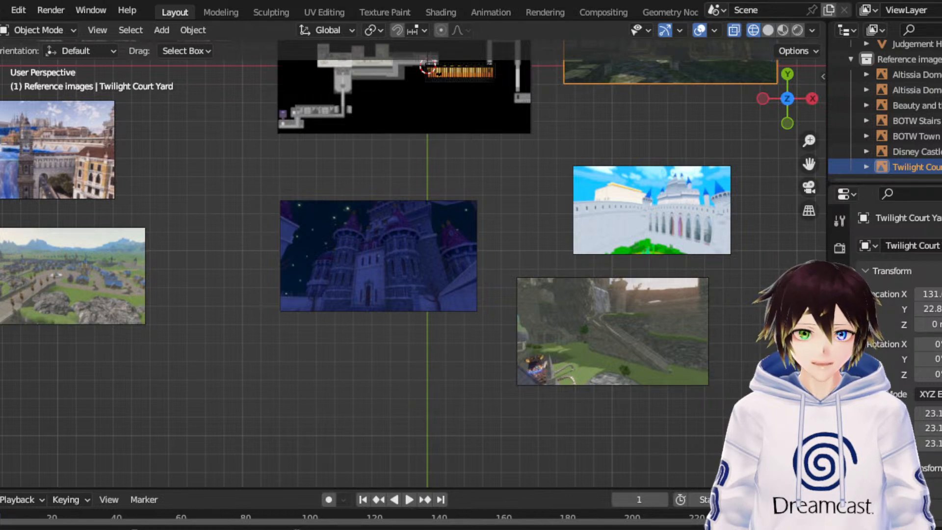
left_click_drag(294, 383, 300, 390)
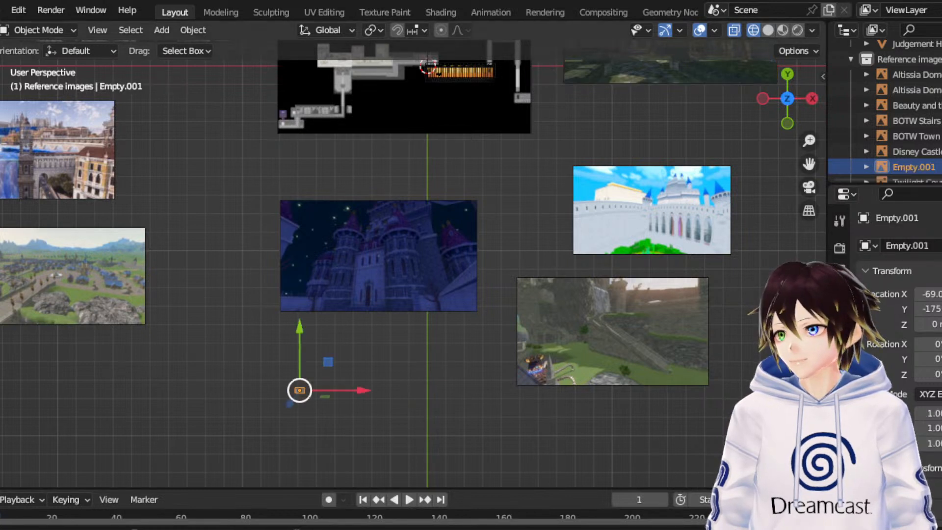
left_click(1, 207)
left_click_drag(328, 362, 929, 172)
- Rename the stone town reference image as "Camelot Town"
double_click(914, 167)
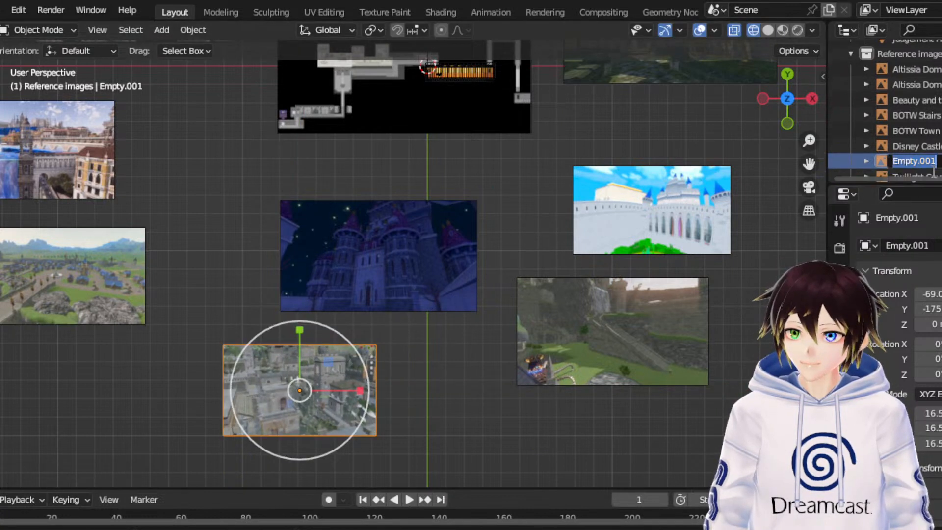
type("Camelot Town")
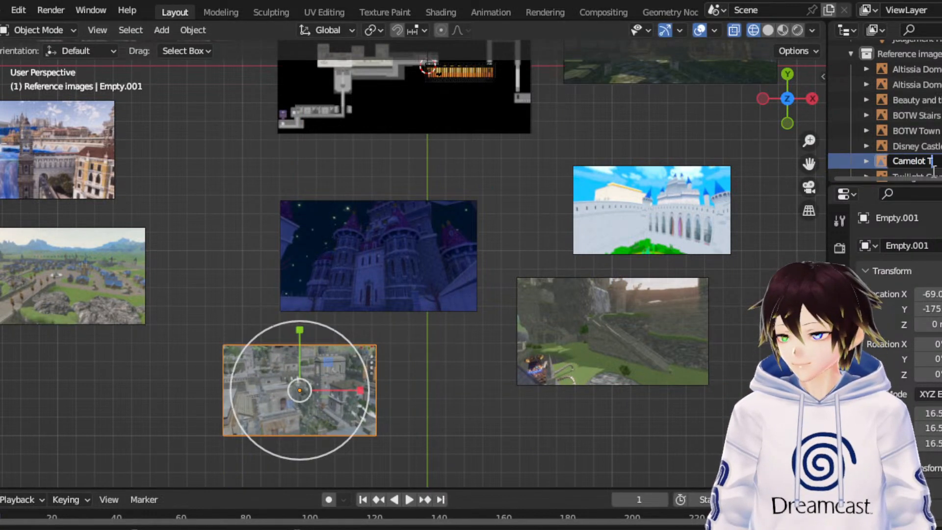
key("Return")
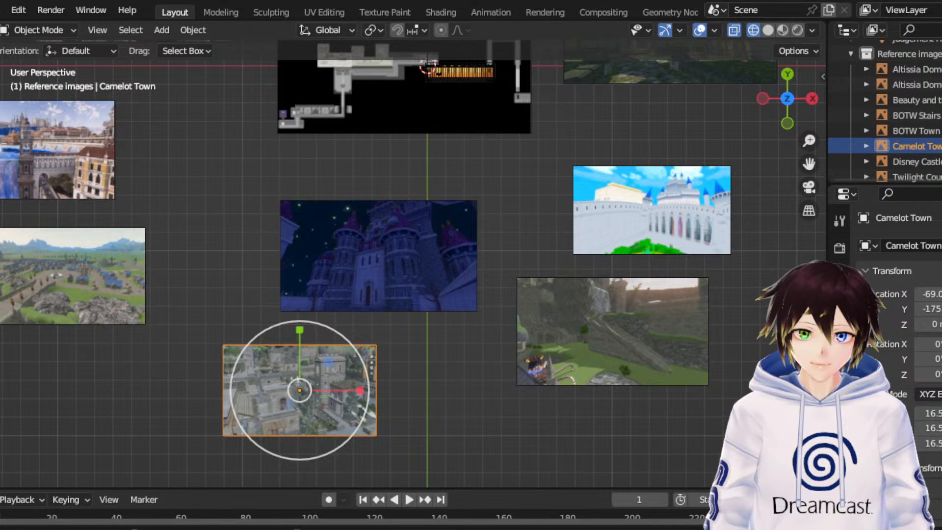
- Bring in the city walls reference image beside Camelot Town, scaled to about 15.7, and name it "Camelot Walls"
left_click_drag(478, 527, 745, 37)
scroll(912, 167, "down", 1)
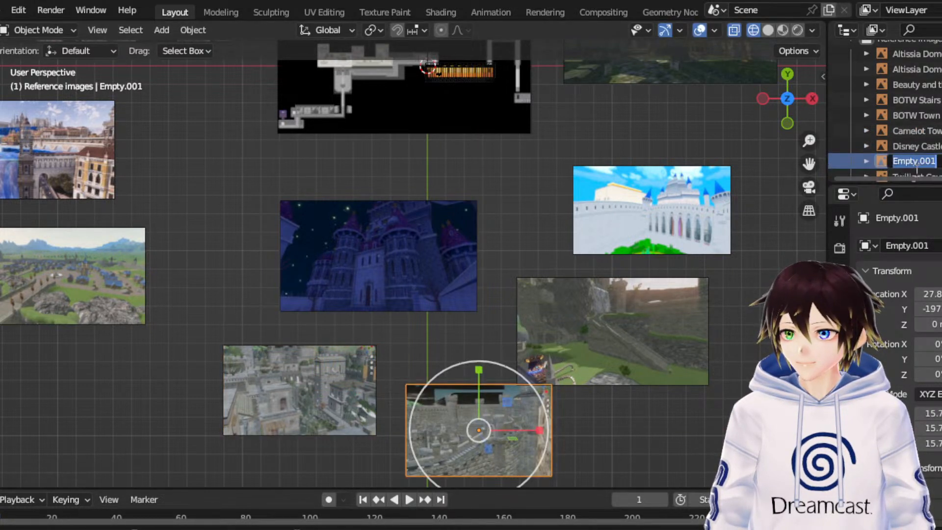
double_click(913, 161)
type("Camel")
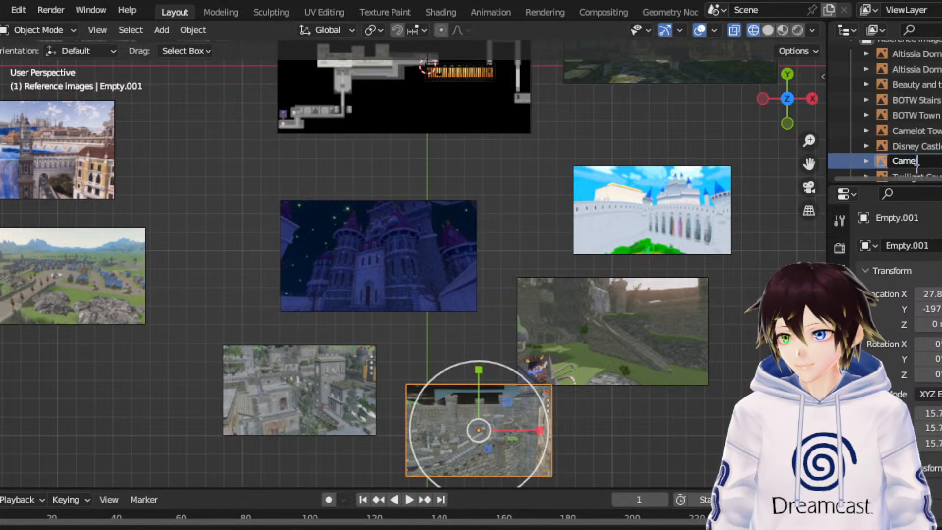
type("ot Walls")
key("Return")
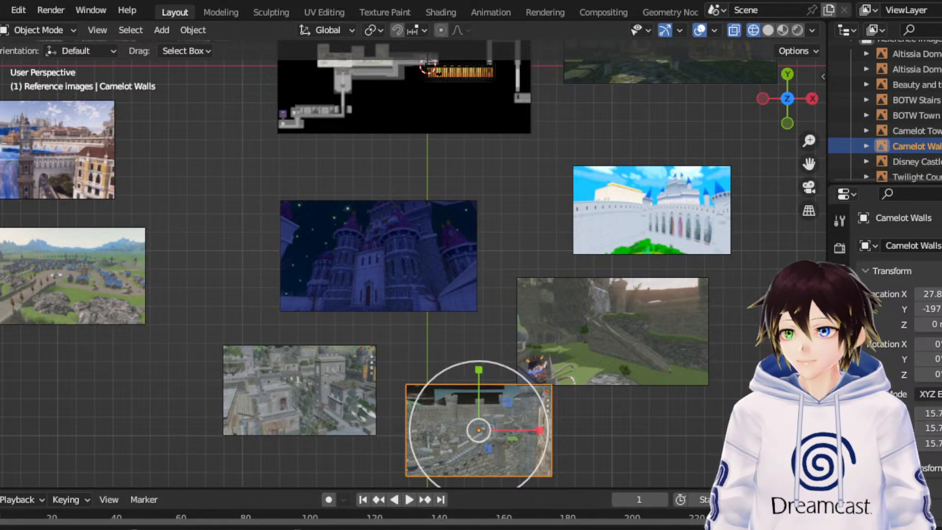
- Bring in the aerial ruins reference image beside Camelot Walls, scaled to about 21.4, and name it "Alton Towers above"
left_click_drag(721, 444, 468, 179)
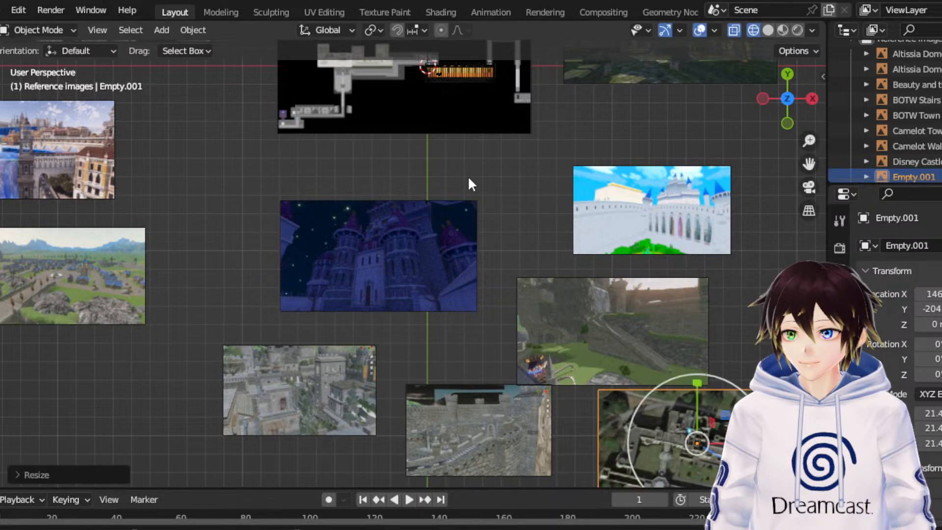
double_click(908, 175)
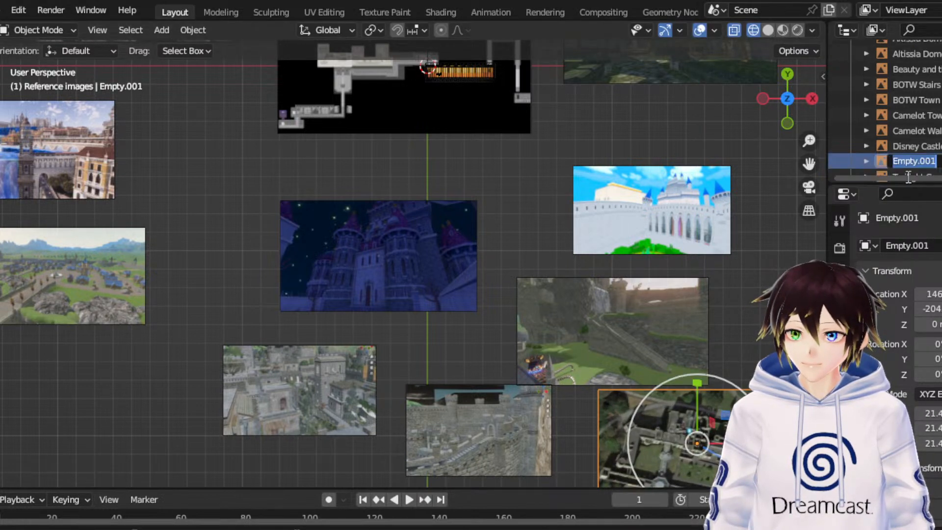
type("Alton Twoe")
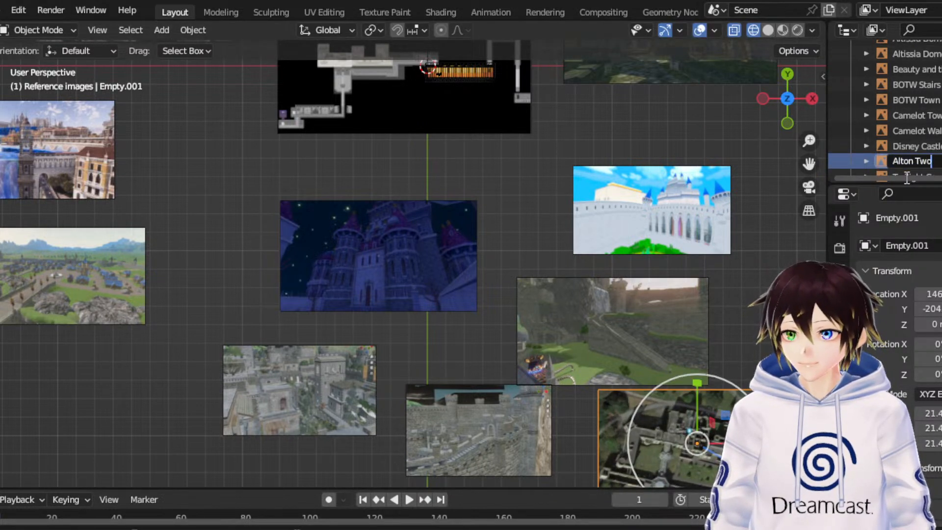
key("BackSpace")
key("BackSpace")
key("BackSpace")
type("owers above")
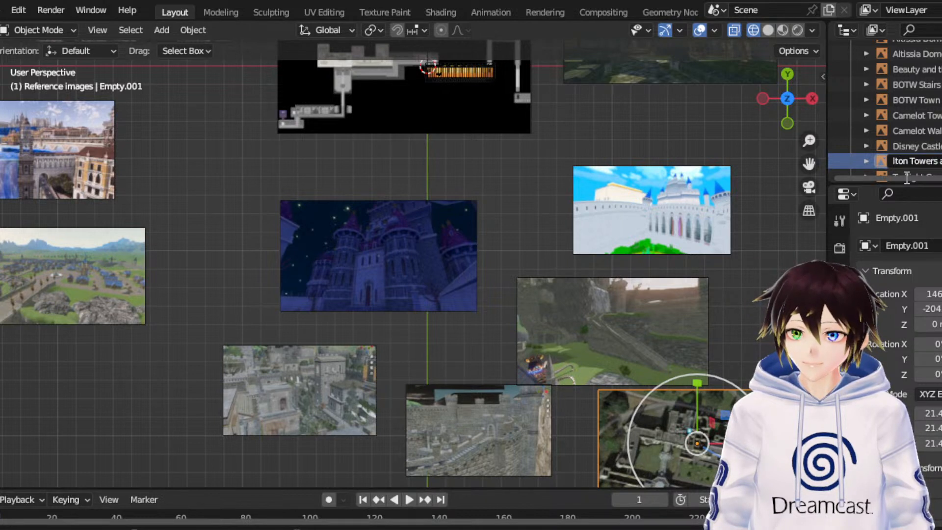
key("Return")
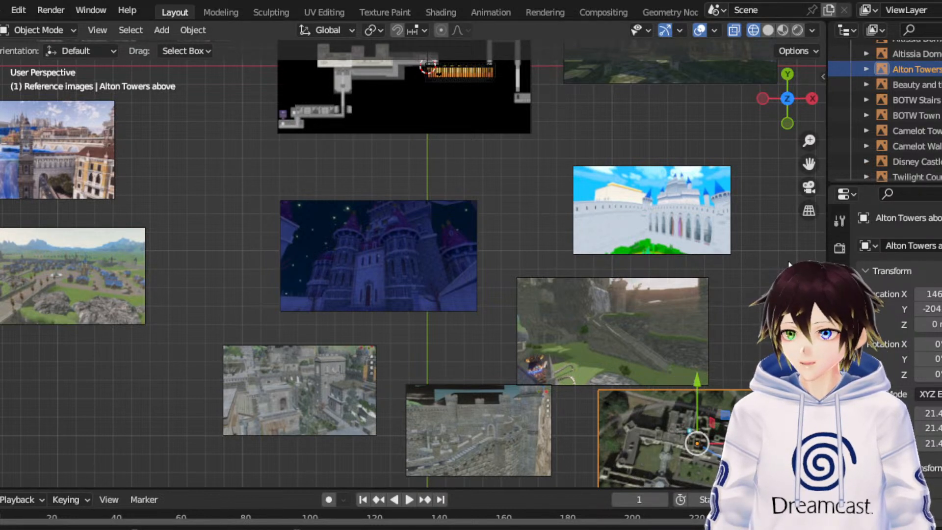
- Move the Alton Towers aerial image slightly down, to about -210 in Y, and clear the selection
left_click_drag(696, 413, 696, 395)
left_click(777, 314)
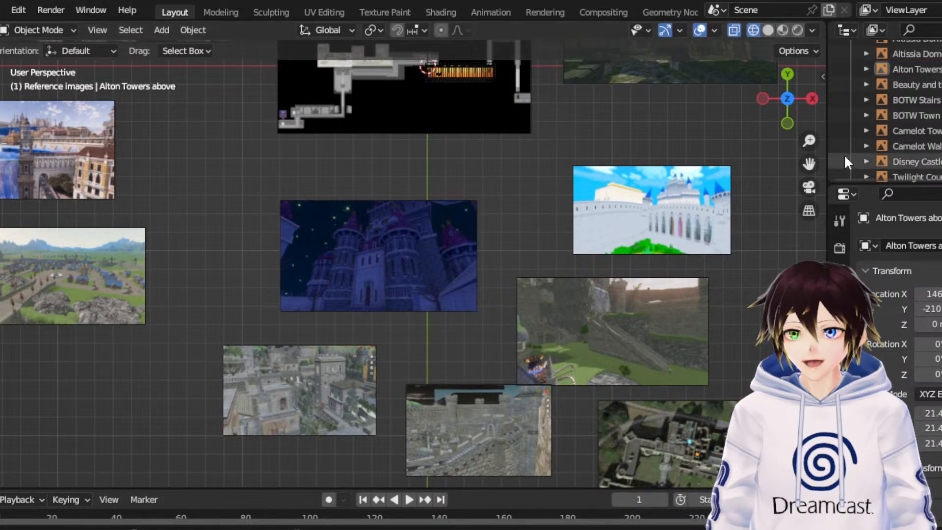
- Move the Twilight Court Yard image up along Y to about 84 and clear the selection
left_click_drag(809, 163, 807, 301)
left_click_drag(809, 163, 805, 219)
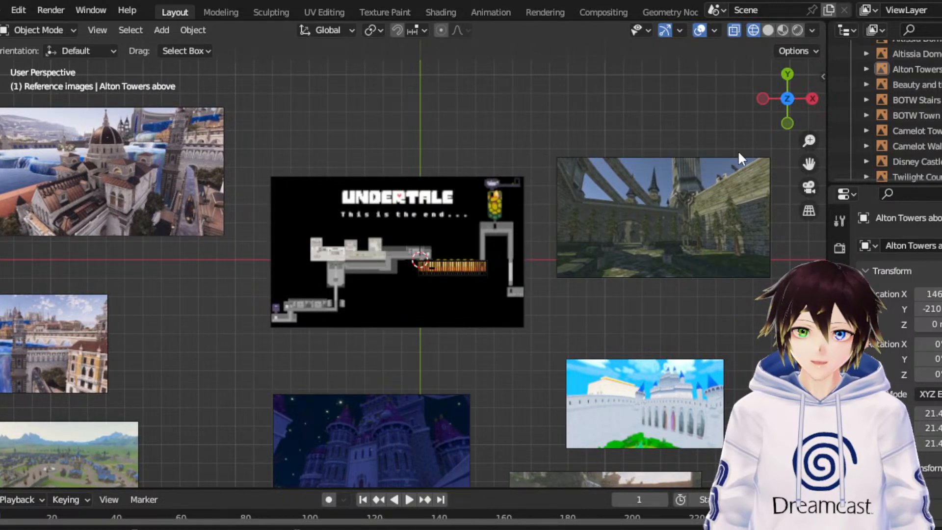
scroll(749, 145, "down", 1)
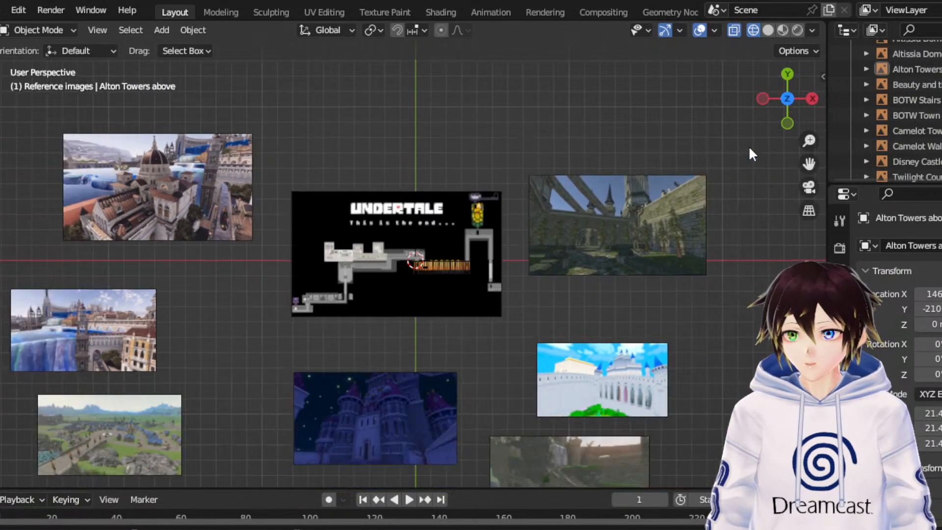
left_click(650, 225)
left_click_drag(643, 187, 643, 55)
left_click(638, 198)
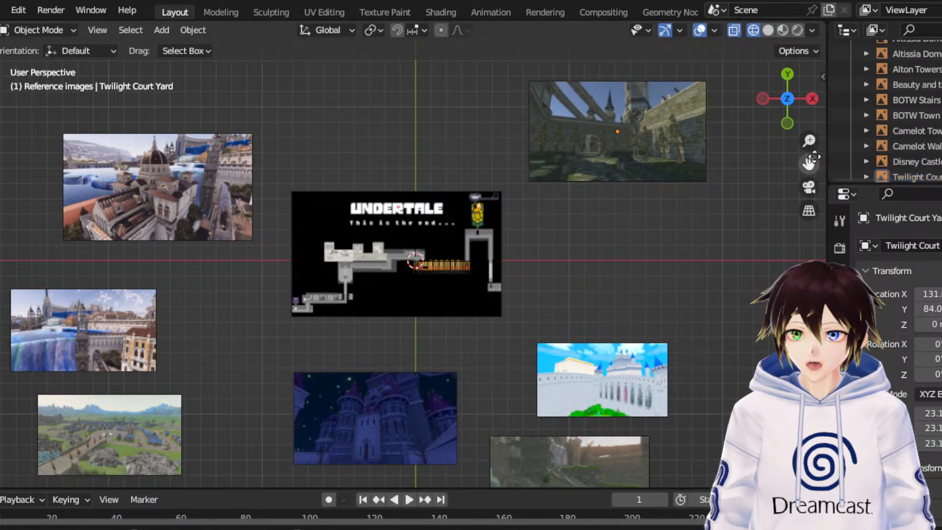
- Move the Camelot Walls image to the other side of Camelot Town, about X -163 and Y -192, and clear the selection
left_click_drag(810, 156, 809, 0)
left_click(502, 354)
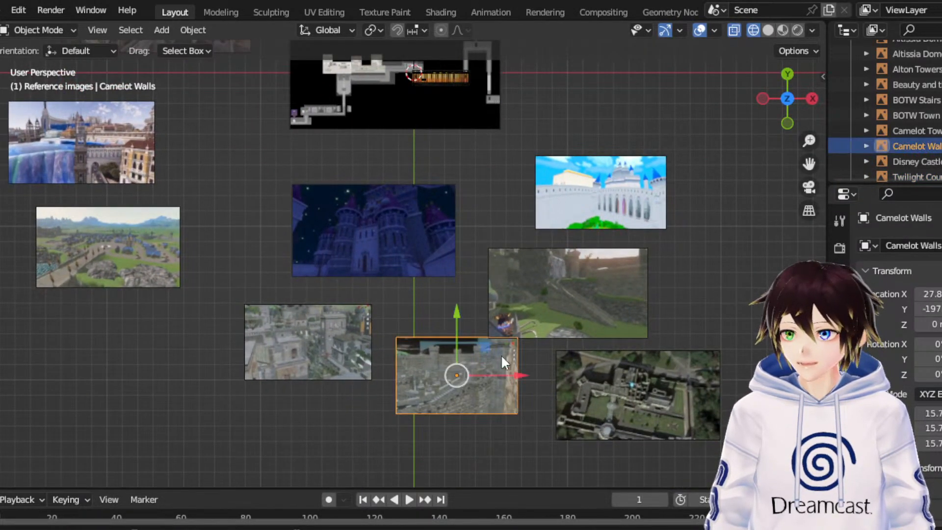
left_click_drag(449, 377, 156, 369)
left_click(246, 250)
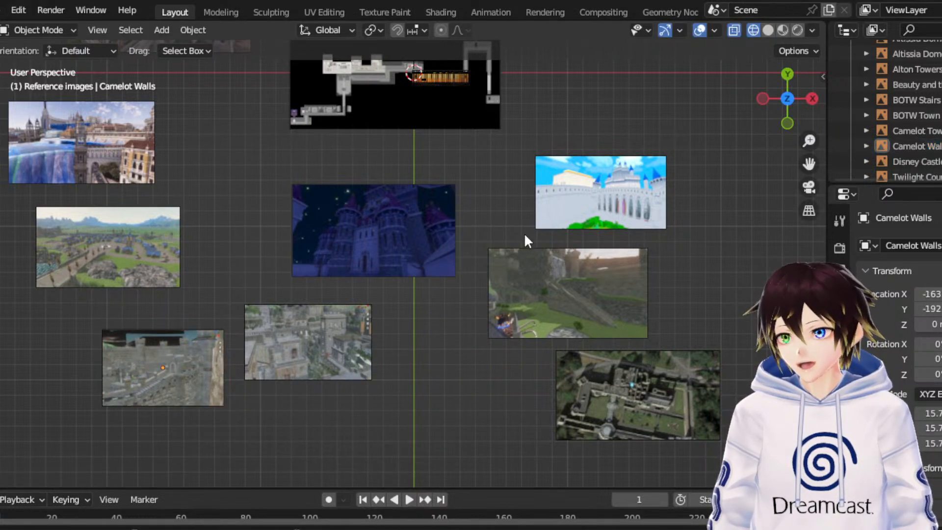
- Look over the Altissia Dome Building image up close and shrink it to a scale of about 5.75
left_click_drag(797, 164, 834, 355)
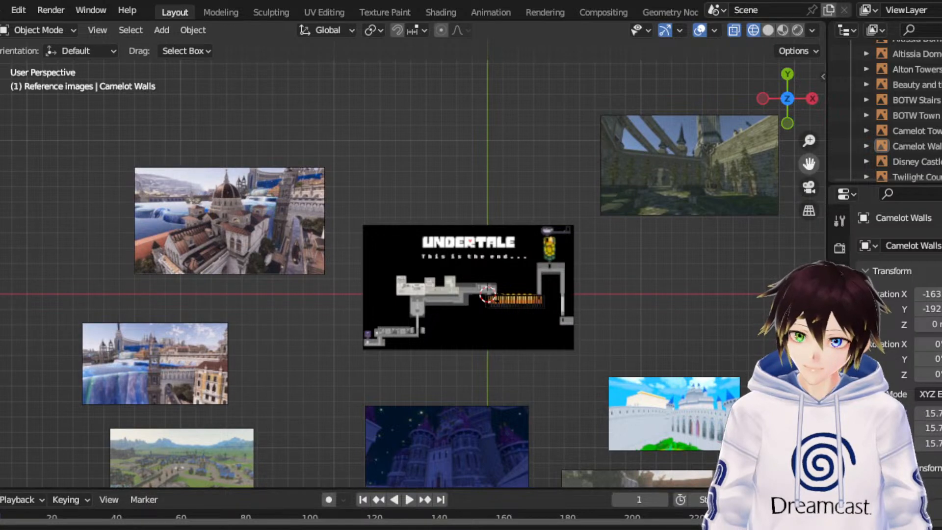
left_click_drag(807, 163, 939, 180)
scroll(576, 240, "up", 5)
scroll(576, 241, "up", 2)
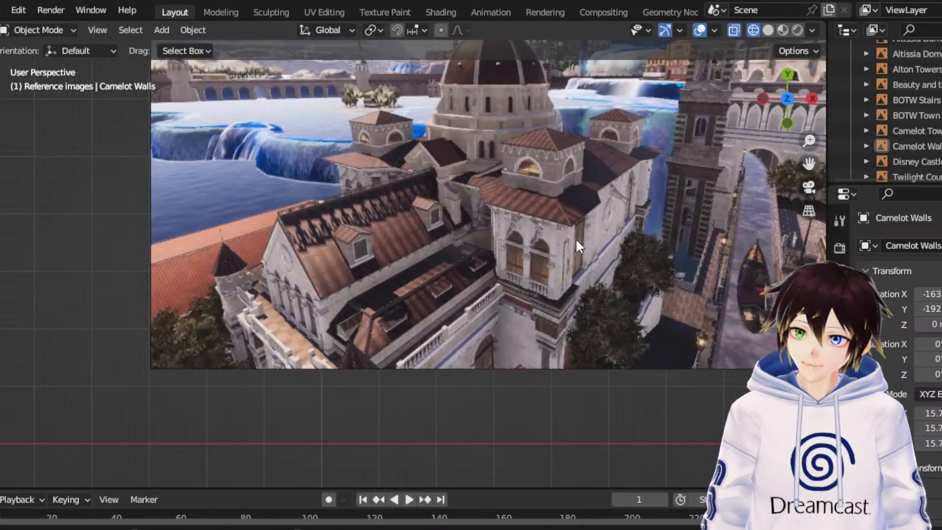
left_click_drag(806, 172, 736, 282)
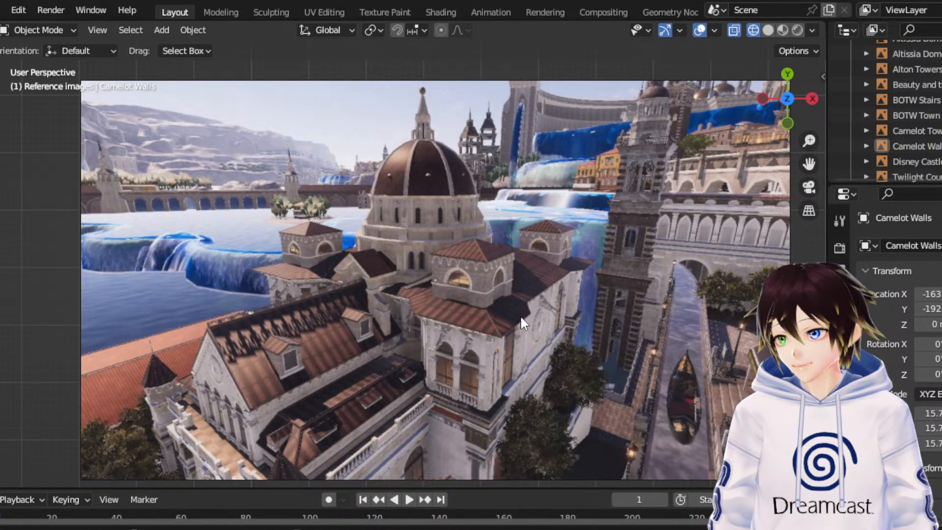
left_click(514, 254)
scroll(513, 254, "down", 3)
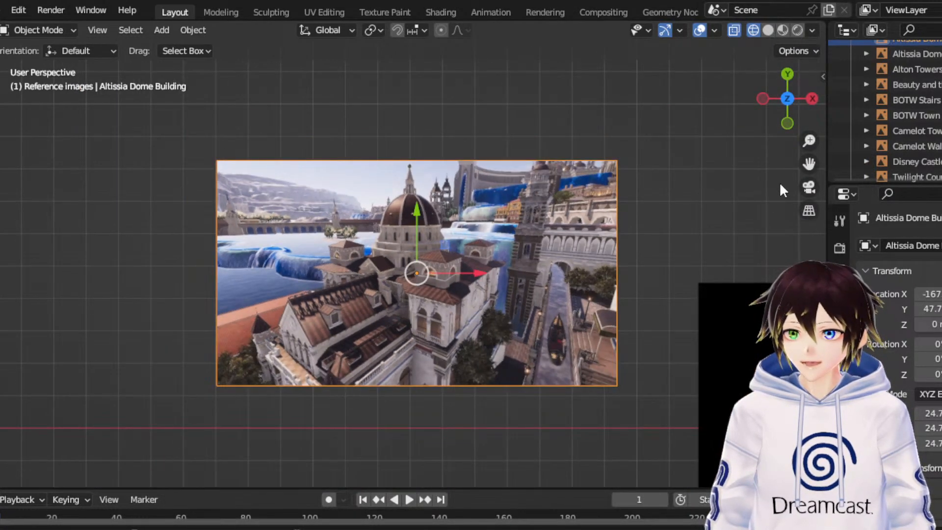
left_click_drag(811, 164, 525, 122)
scroll(543, 304, "down", 1)
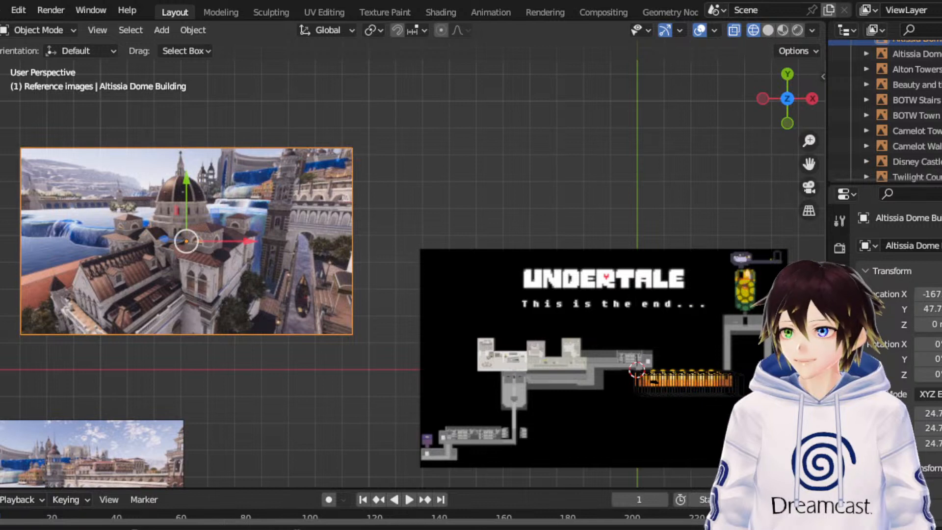
left_click(0, 186)
left_click_drag(237, 188, 187, 144)
- Move the Altissia Dome Building image just above the Undertale map, about X -46 and Y 69, and clear the selection
left_click(4, 178)
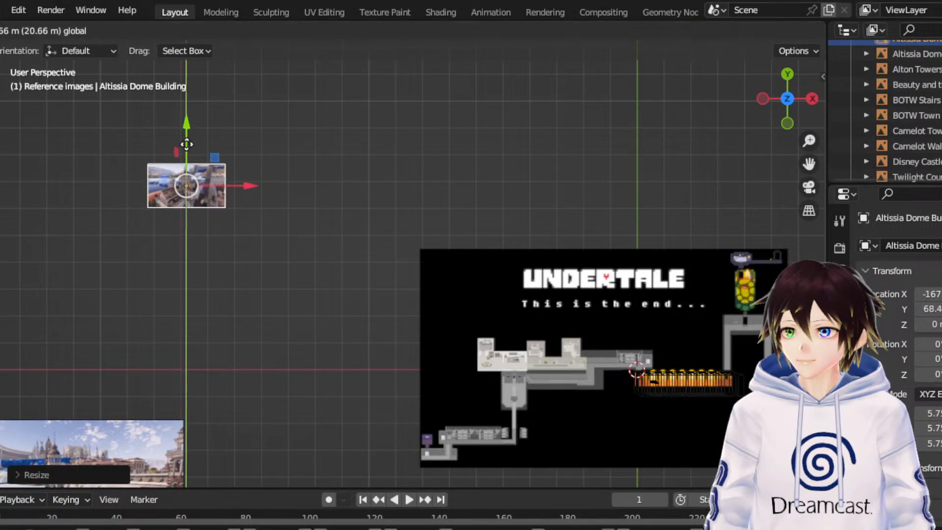
left_click_drag(255, 185, 575, 189)
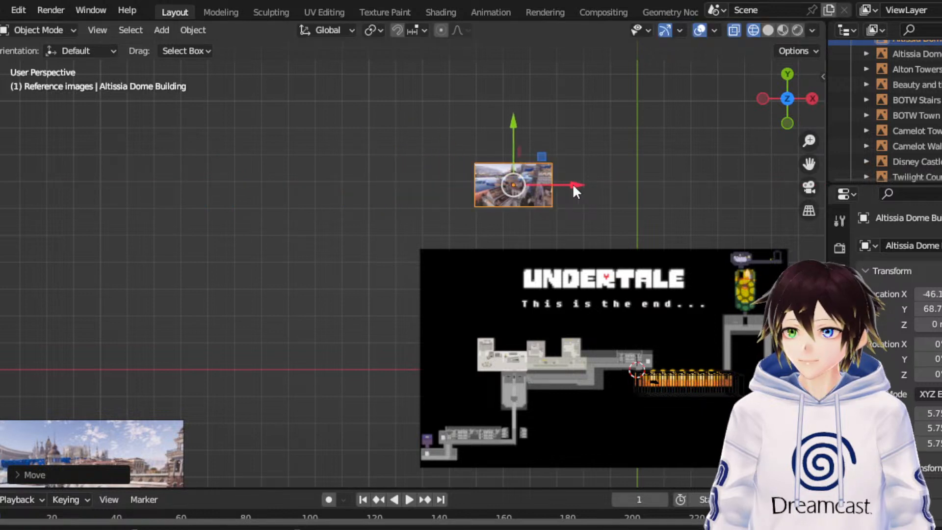
left_click(337, 250)
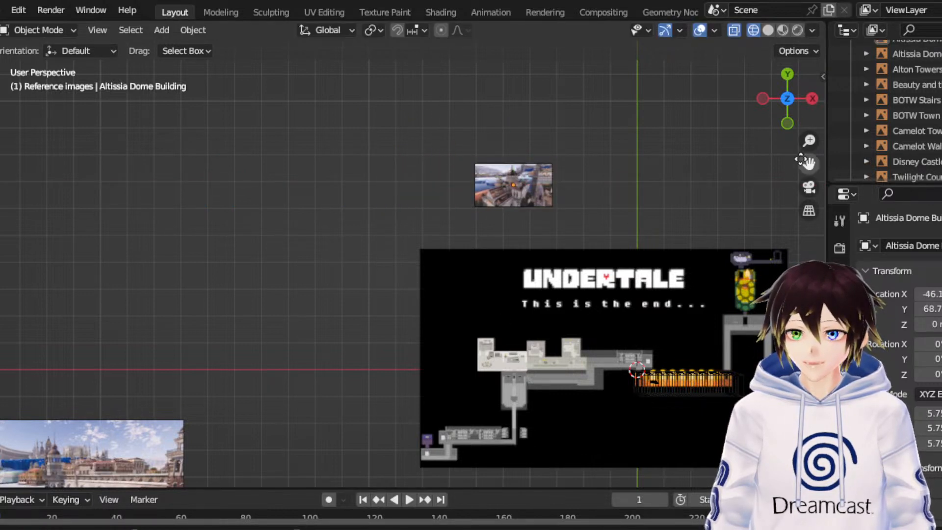
- Look over the Altissia Dome Tower image up close and shrink it to a scale of about 5.37
left_click_drag(807, 164, 941, 152)
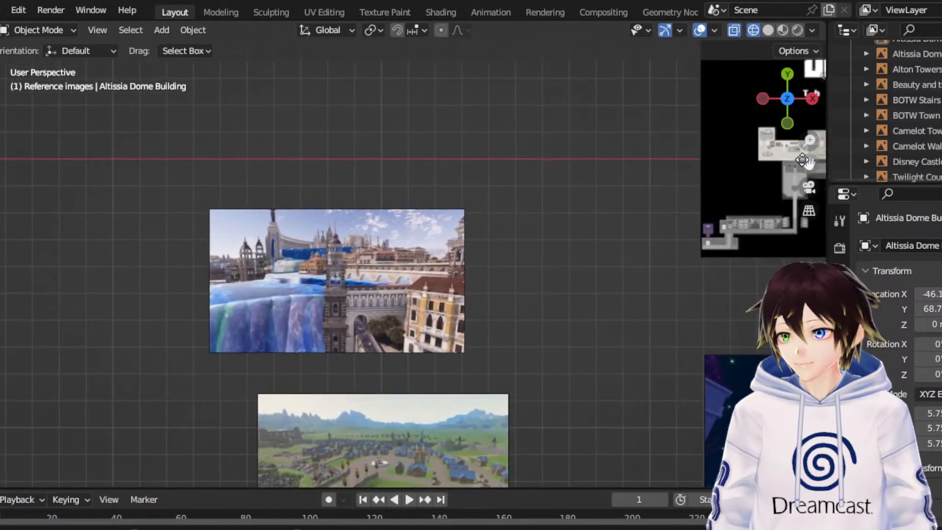
scroll(564, 298, "up", 4)
left_click_drag(797, 164, 661, 287)
scroll(623, 306, "up", 4)
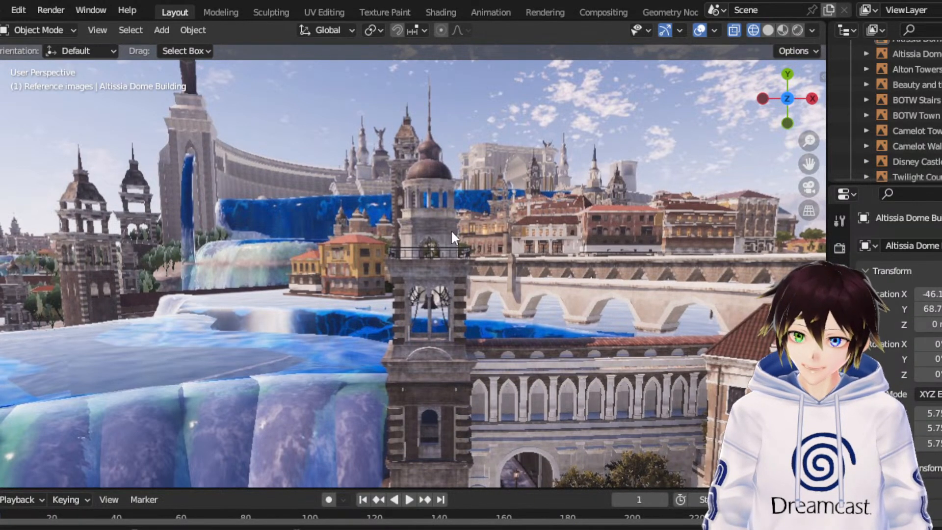
scroll(442, 229, "down", 6)
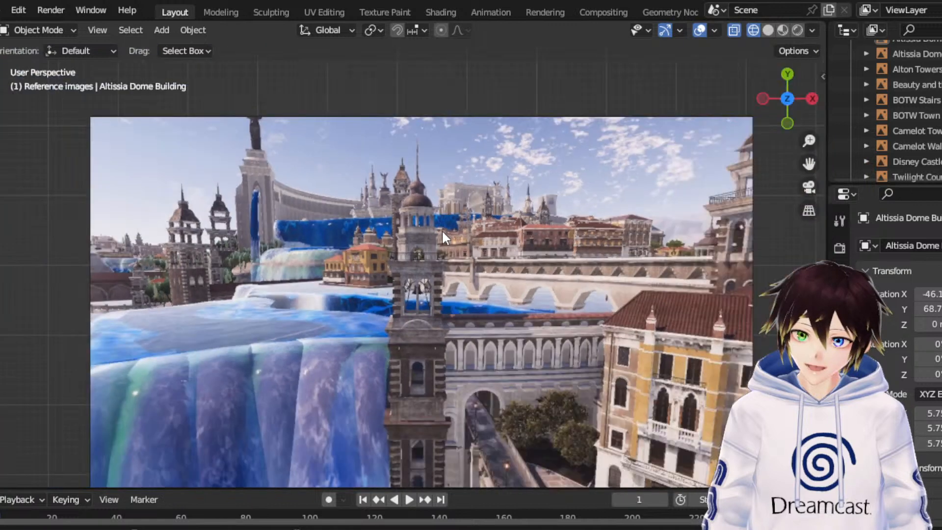
left_click(273, 201)
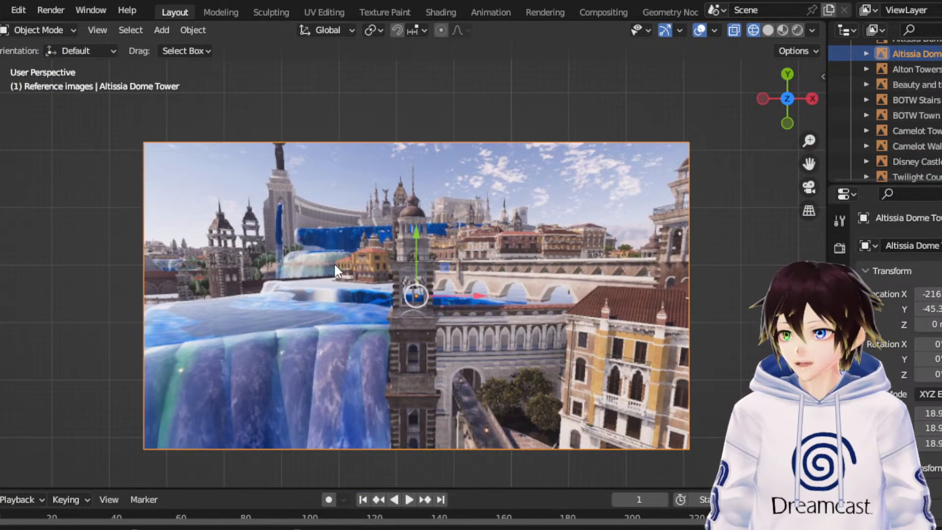
key("s")
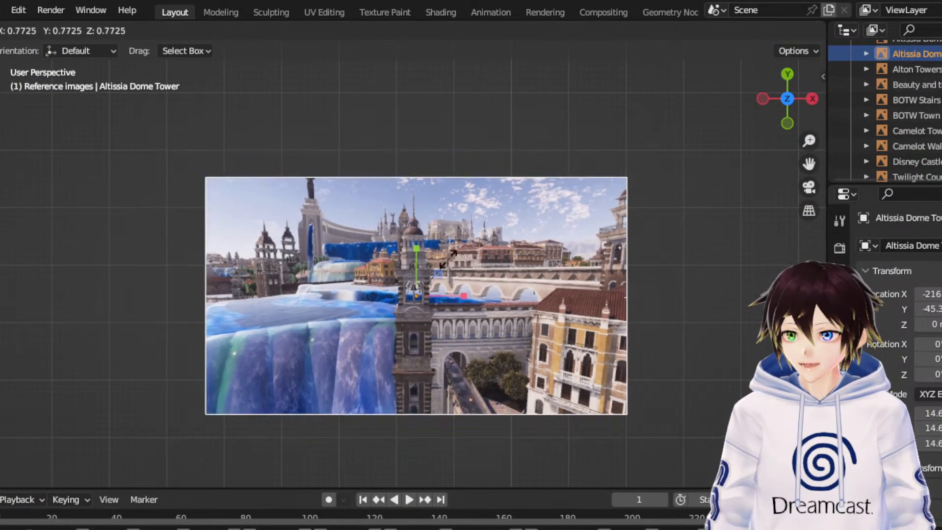
left_click(428, 282)
- Move the Altissia Dome Tower image beside the Altissia Dome Building image, about X -76 and Y 60, and clear the selection
scroll(447, 142, "down", 5)
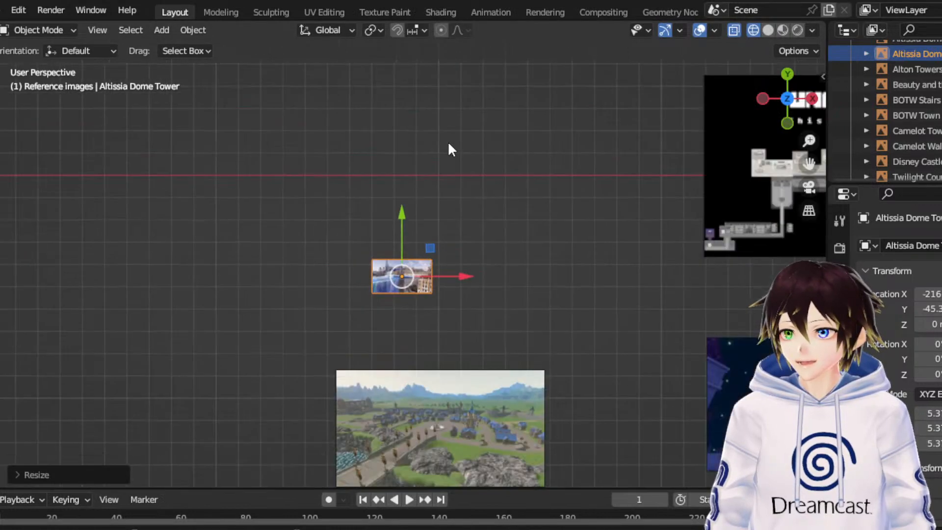
key("g")
left_click(741, 96)
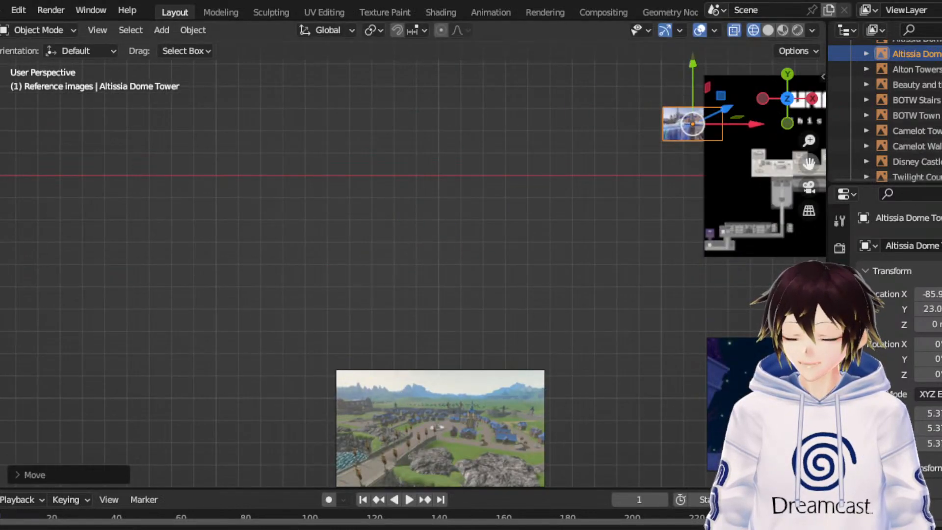
left_click_drag(809, 164, 585, 321)
scroll(504, 203, "up", 4)
left_click_drag(581, 270, 630, 93)
left_click(454, 221)
- Bring the BOTW Town image up to about X -179 and Y -53 and shrink it to a scale of about 10.1
scroll(454, 221, "down", 4)
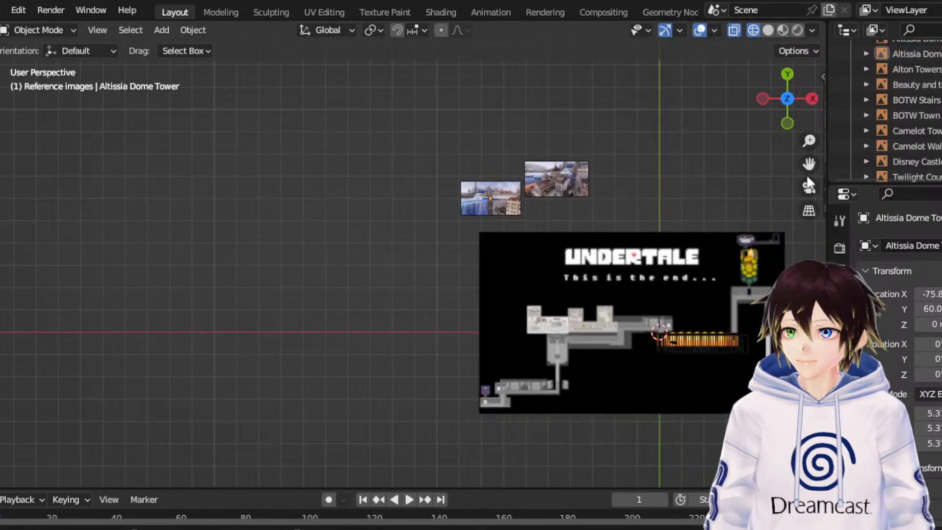
left_click_drag(809, 165, 237, 416)
left_click(294, 332)
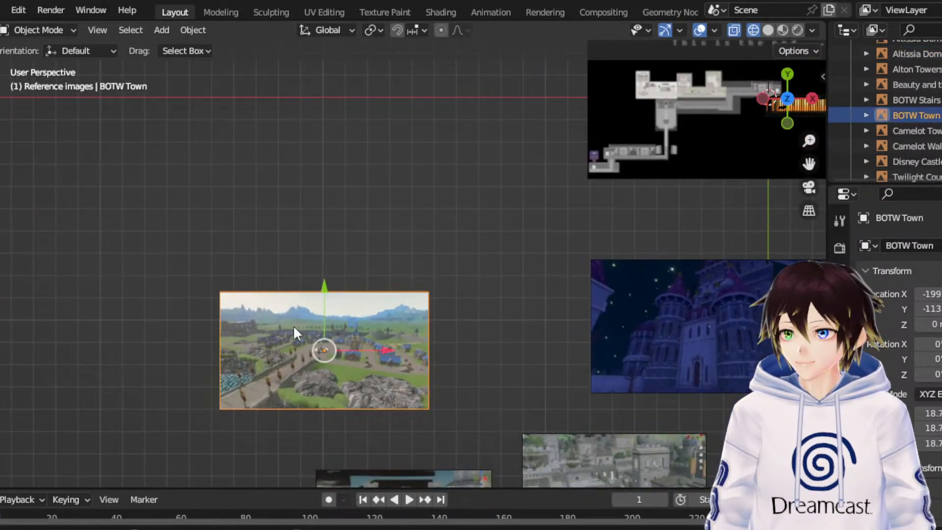
scroll(533, 225, "up", 2)
left_click_drag(293, 336, 307, 140)
left_click_drag(359, 191, 424, 187)
scroll(422, 174, "up", 3)
scroll(423, 175, "up", 1)
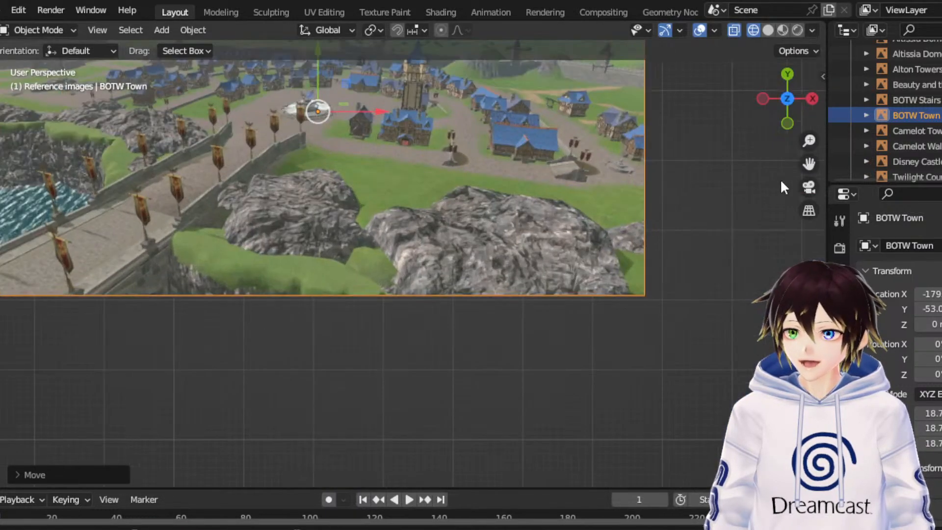
left_click_drag(809, 164, 899, 335)
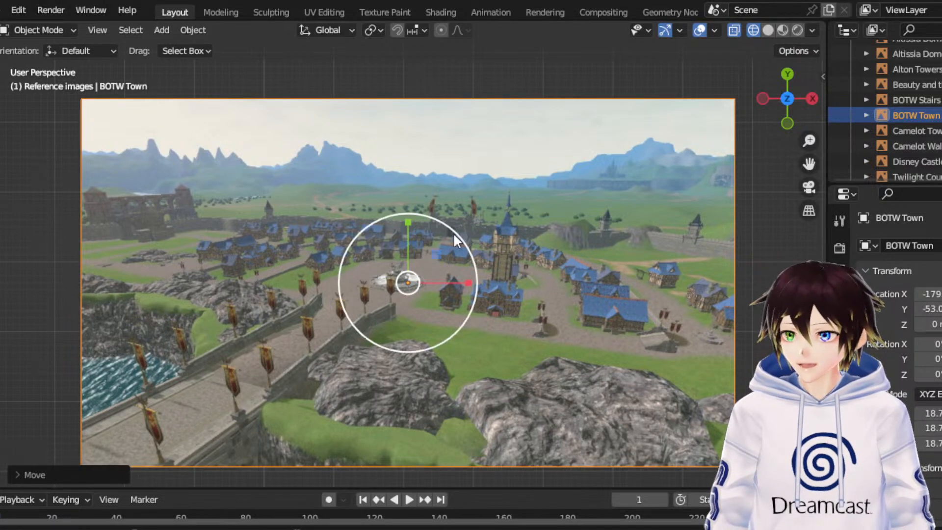
left_click_drag(453, 232, 432, 255)
- Move the BOTW Town image above the Undertale map beside the two Altissia images, about X -6.3 and Y 75
scroll(432, 257, "down", 8)
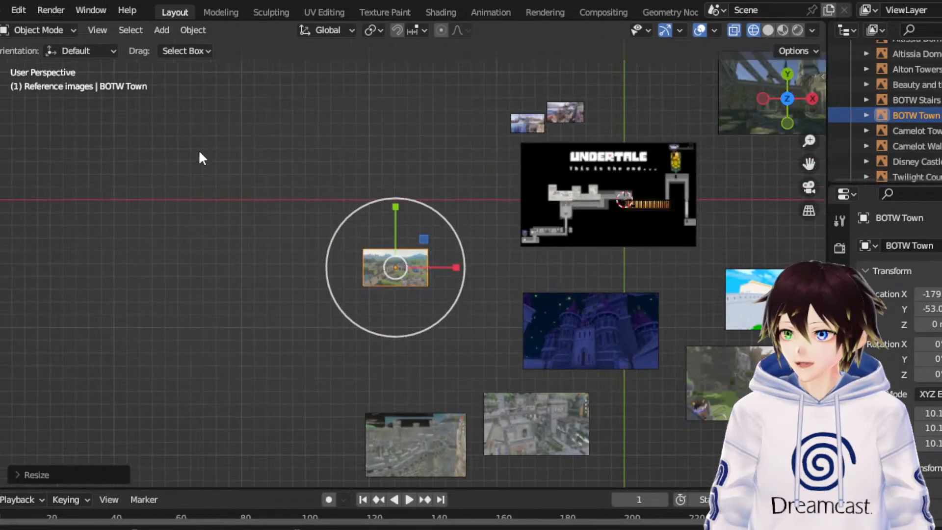
left_click(1, 134)
left_click_drag(424, 239, 644, 71)
scroll(766, 131, "up", 1)
left_click_drag(809, 164, 636, 316)
scroll(619, 271, "up", 4)
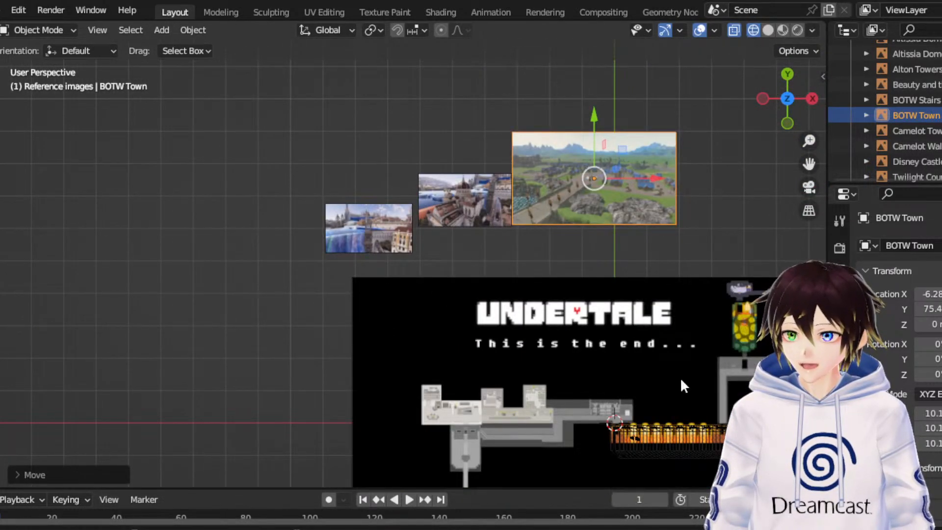
- Reduce the BOTW Town image to a scale of about 8.3, lower it to about Y 70, and clear the selection
left_click(1, 195)
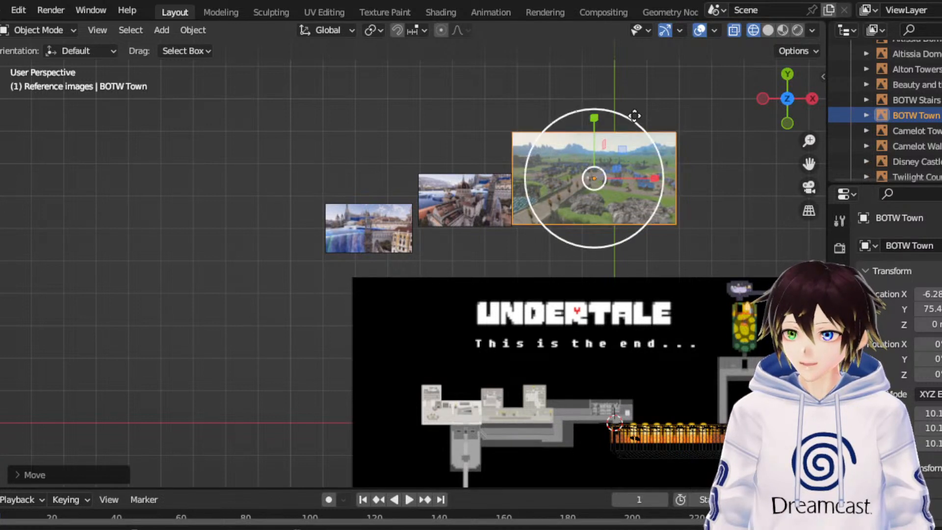
left_click_drag(627, 116, 594, 134)
left_click(1, 149)
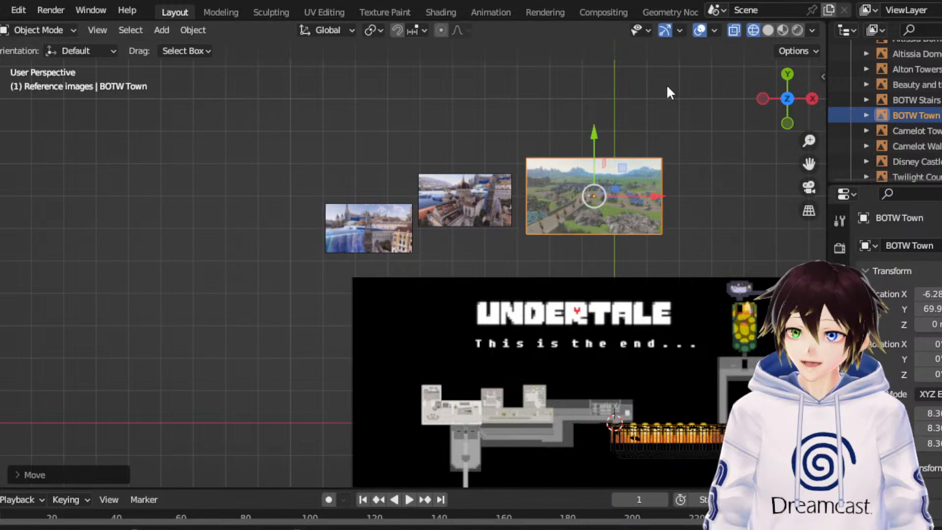
left_click(673, 98)
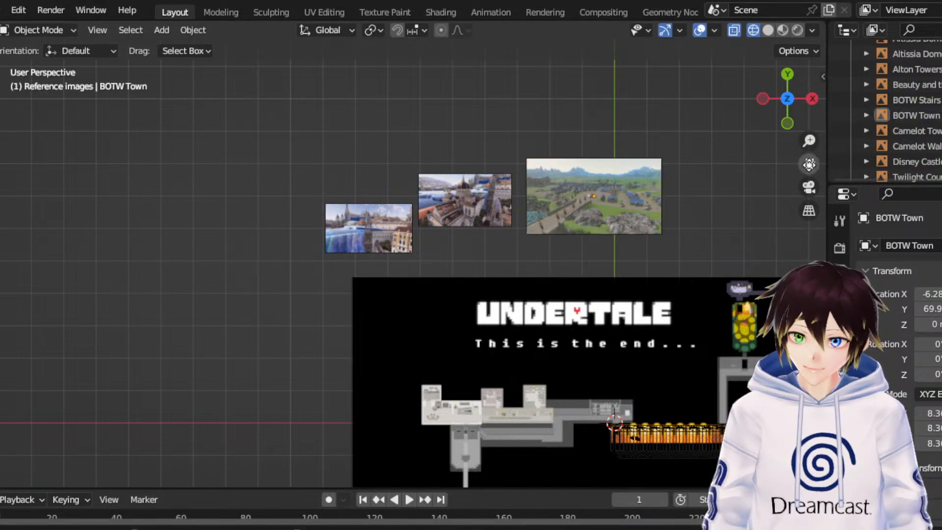
- Move the BOTW Stairs image up beside the Undertale map, on its positive X side, to about X 125 and Y 5.3
left_click_drag(809, 163, 652, 46)
scroll(599, 227, "down", 4)
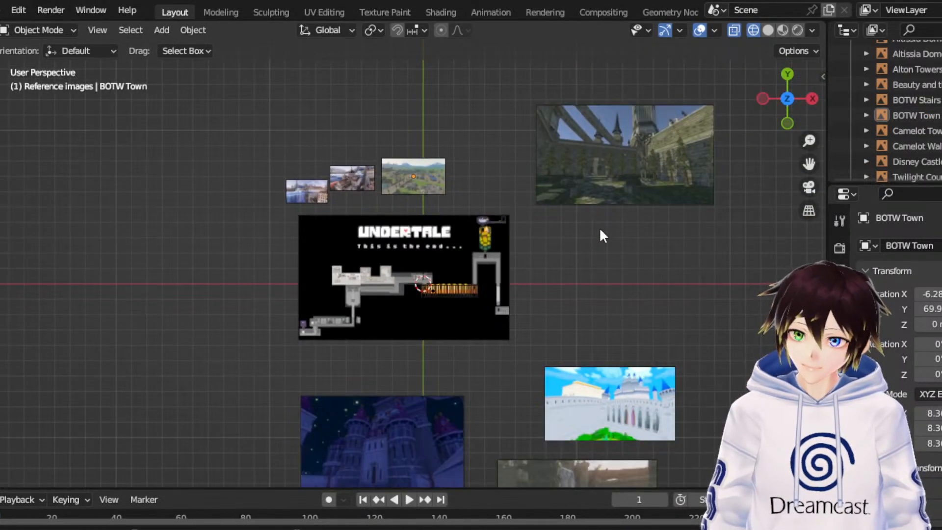
scroll(429, 318, "up", 3)
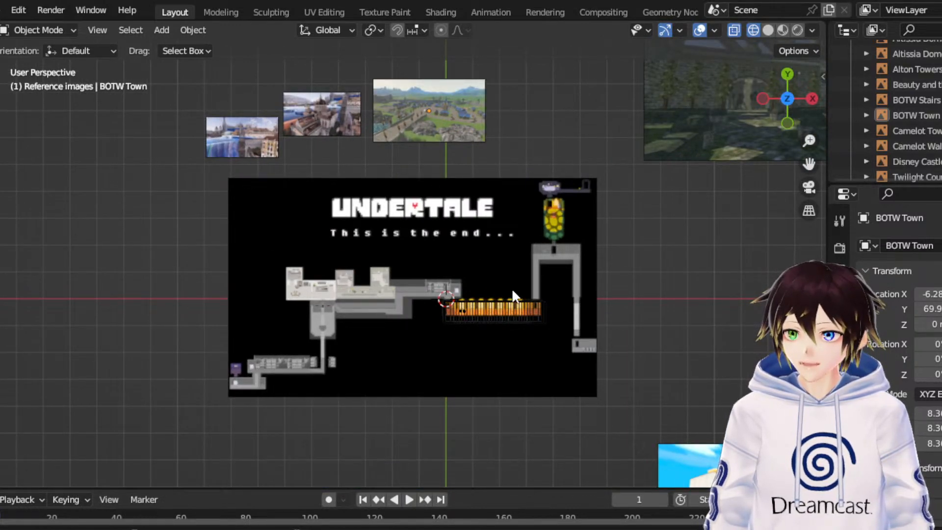
scroll(511, 287, "down", 1)
left_click_drag(809, 163, 819, 85)
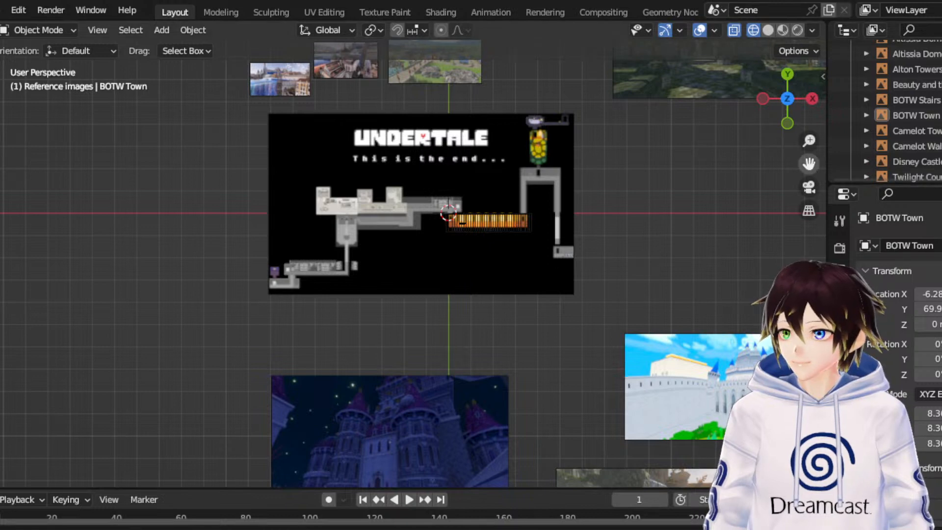
left_click_drag(809, 164, 740, 3)
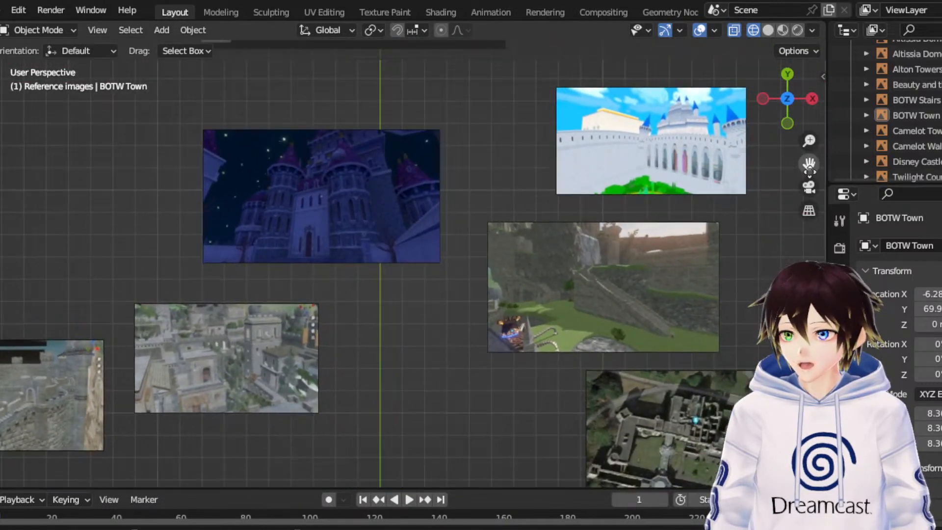
left_click(595, 288)
scroll(591, 260, "down", 3)
key("g")
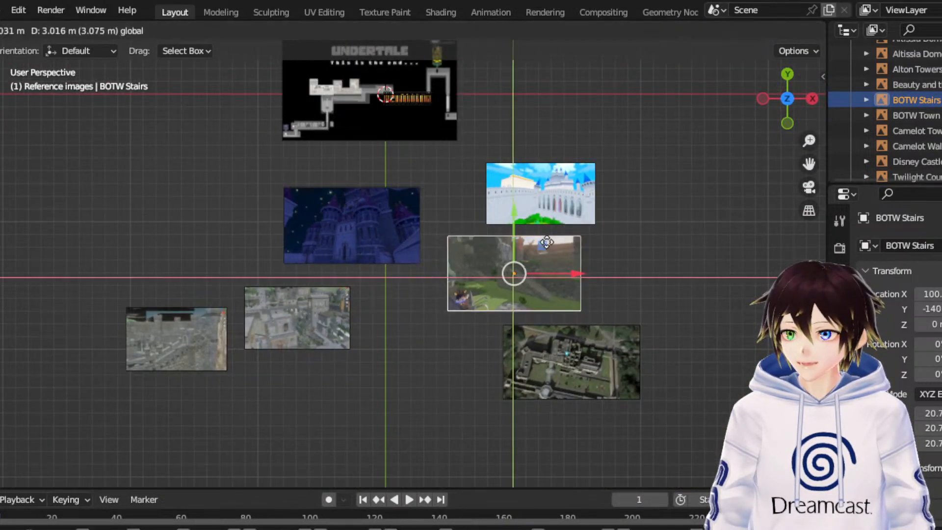
left_click(576, 63)
- Look over the BOTW Stairs image up close and shrink it to a scale of about 7
scroll(789, 152, "up", 4)
left_click_drag(809, 164, 694, 500)
scroll(740, 231, "up", 3)
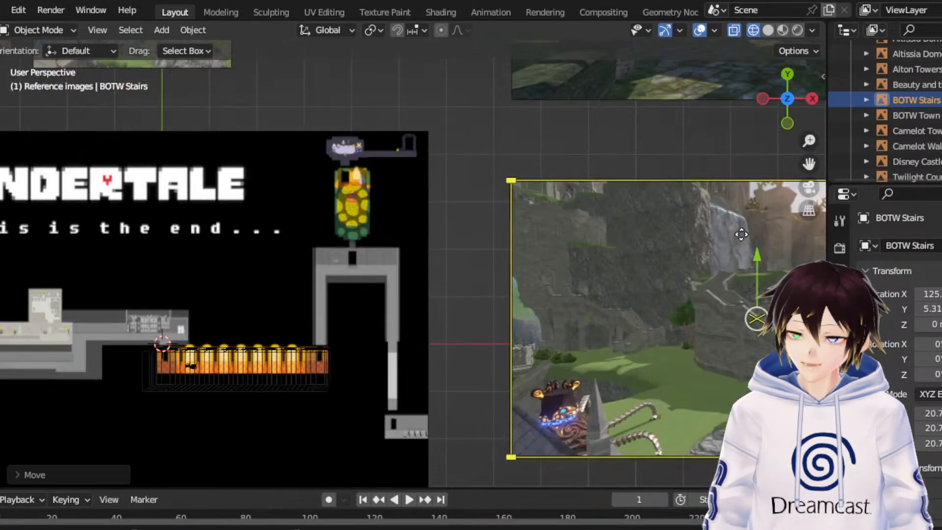
left_click_drag(809, 163, 584, 85)
scroll(670, 243, "up", 1)
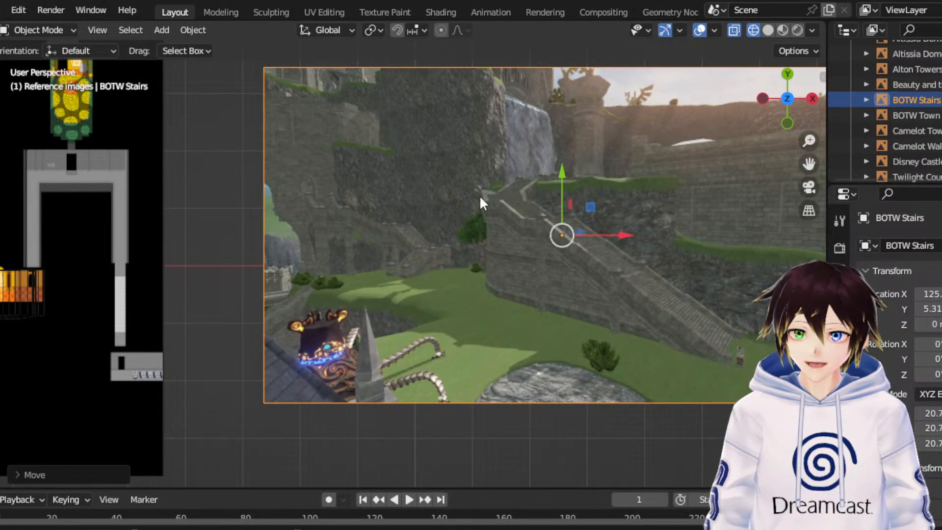
left_click(0, 182)
left_click_drag(613, 188, 579, 219)
left_click(1, 132)
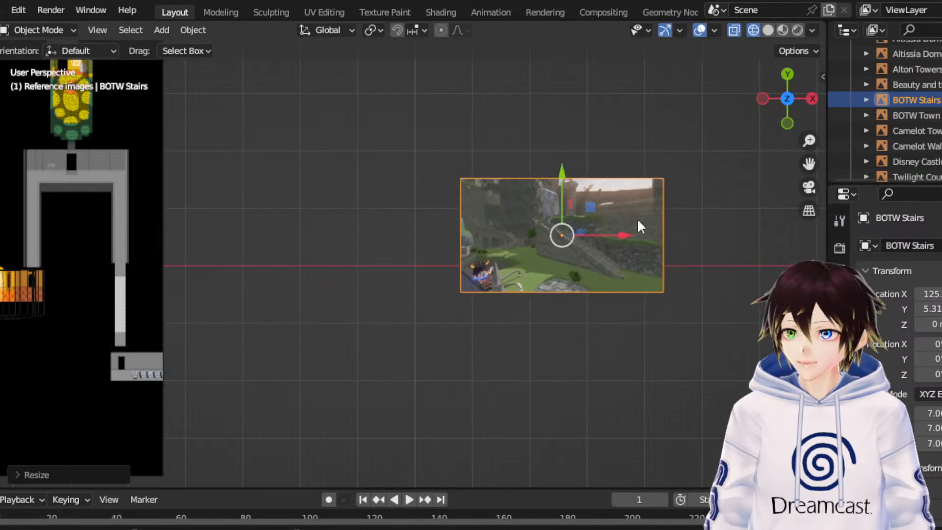
left_click_drag(809, 163, 941, 261)
scroll(667, 201, "down", 2)
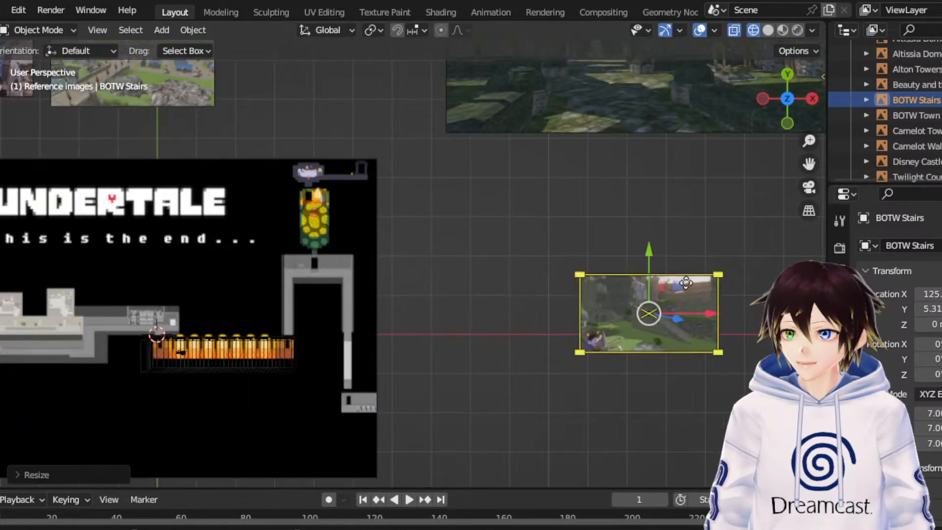
- Move the BOTW Stairs image onto the Undertale map at about X 23.4, Y 26.7 and raise it to about Z 3.3
left_click_drag(679, 287, 230, 179)
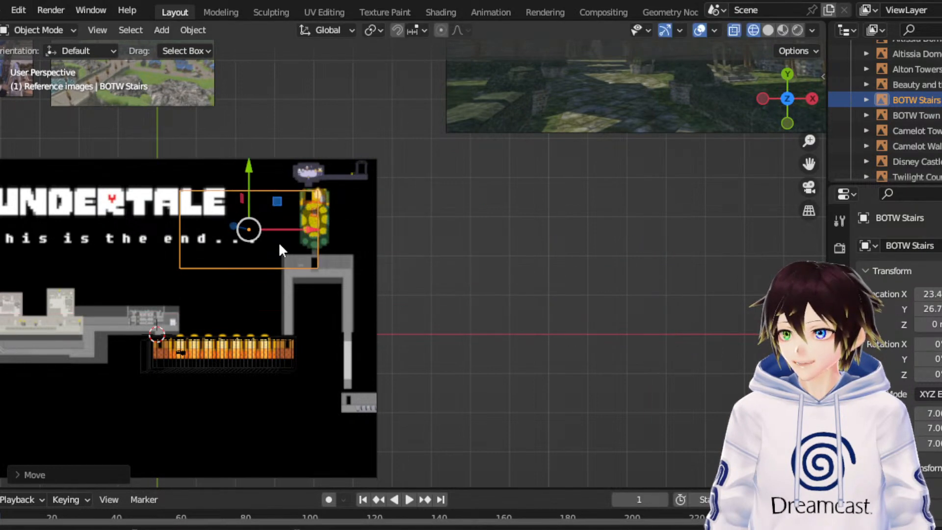
middle_click_drag(279, 242, 284, 69)
left_click_drag(261, 183, 278, 161)
middle_click_drag(277, 161, 324, 236)
left_click(787, 79)
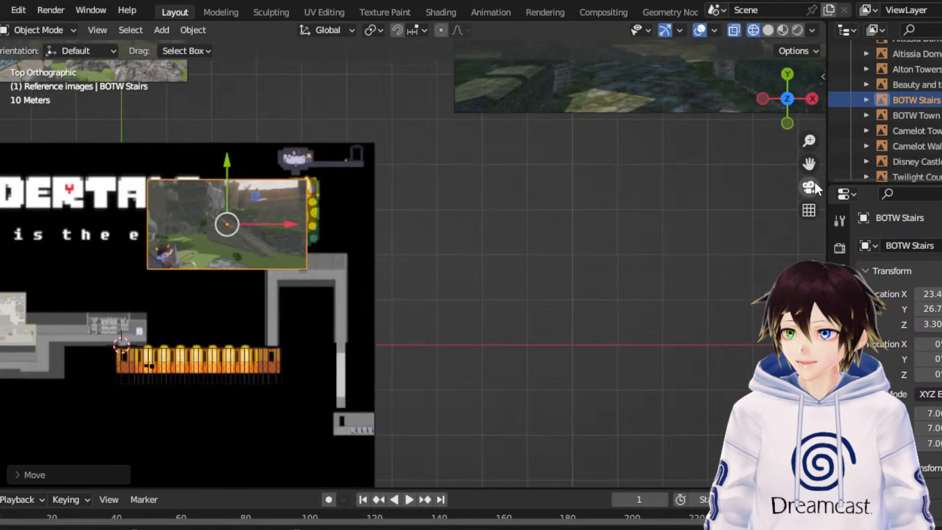
- Shrink the BOTW Stairs image to a scale of about 2.7 and shift it along X to about 20.7
scroll(586, 272, "up", 4)
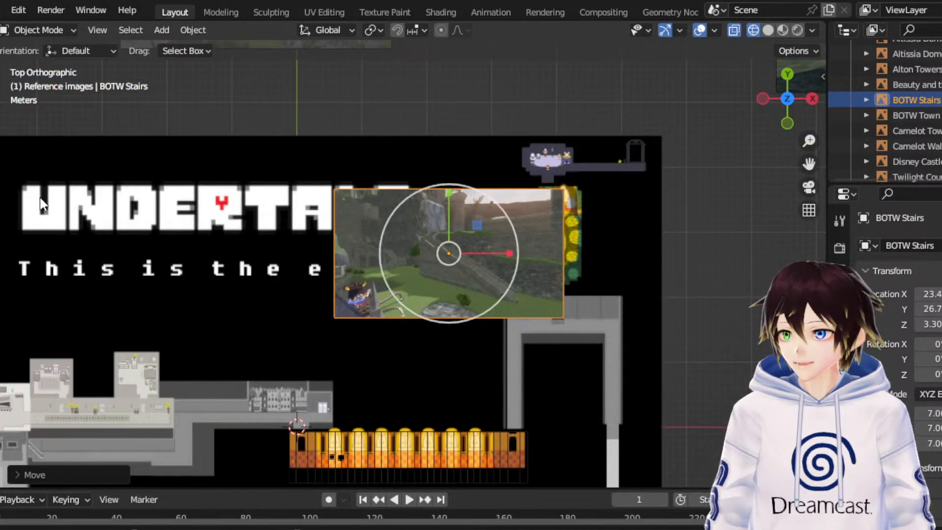
key("s")
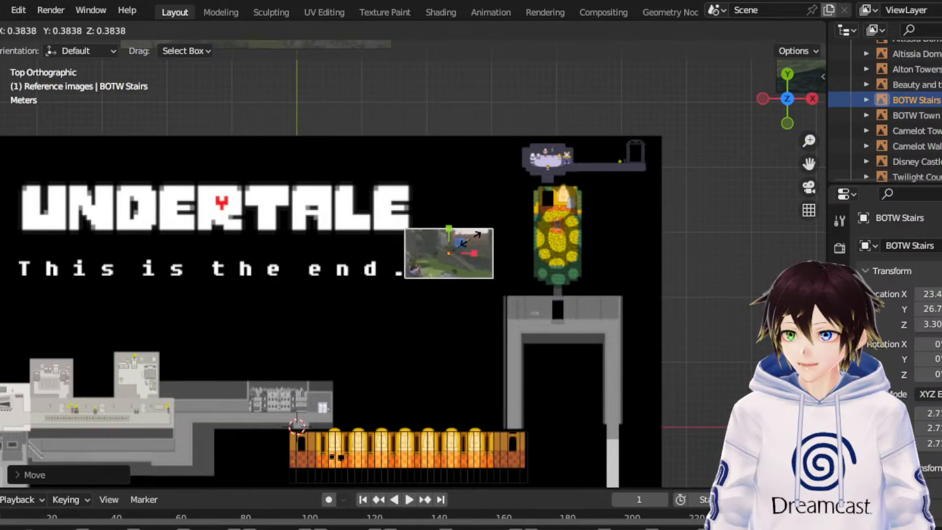
left_click(471, 243)
scroll(471, 245, "up", 2)
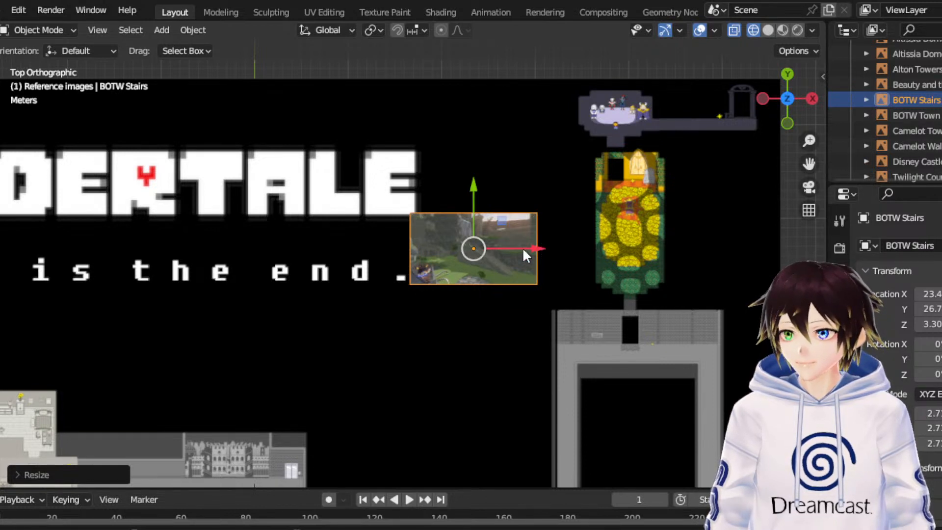
left_click_drag(522, 248, 489, 252)
- Rotate the BOTW Stairs image clockwise around Z and set the rotation angle to exactly 90°
left_click(1, 183)
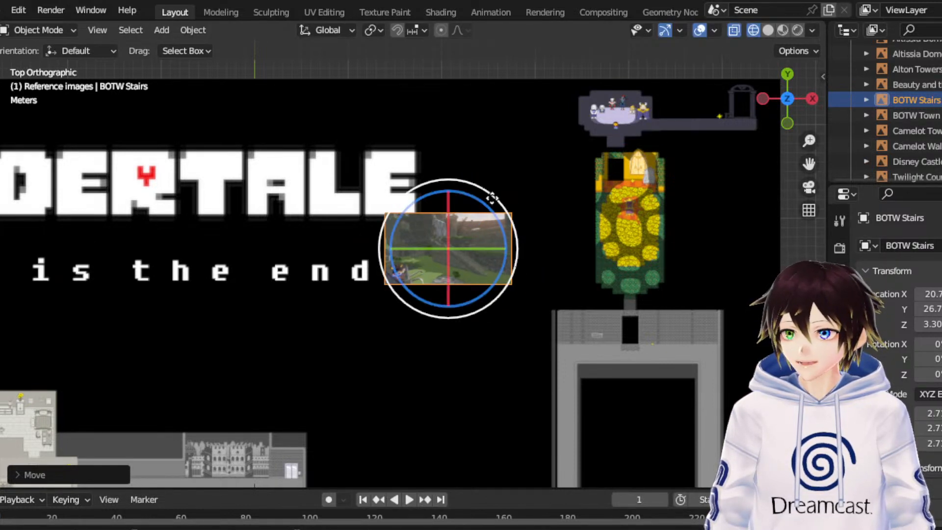
left_click_drag(492, 193, 524, 277)
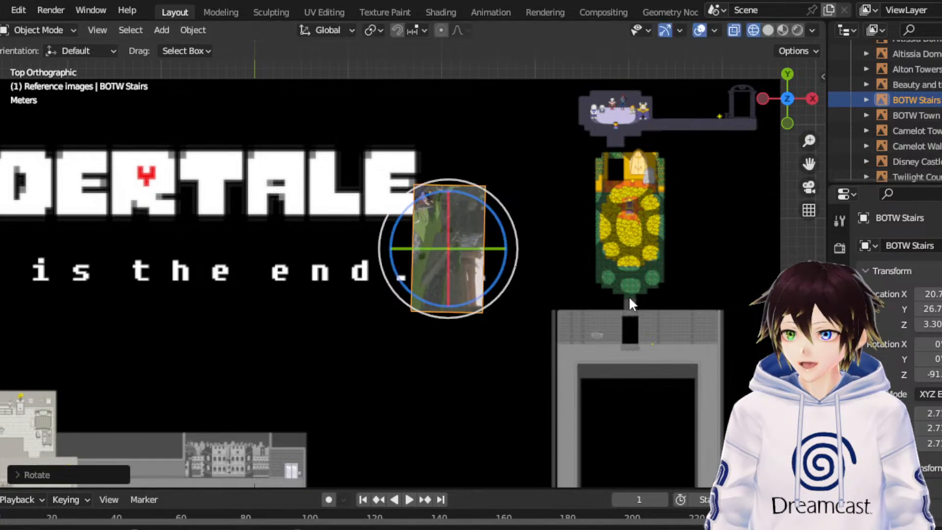
left_click(63, 469)
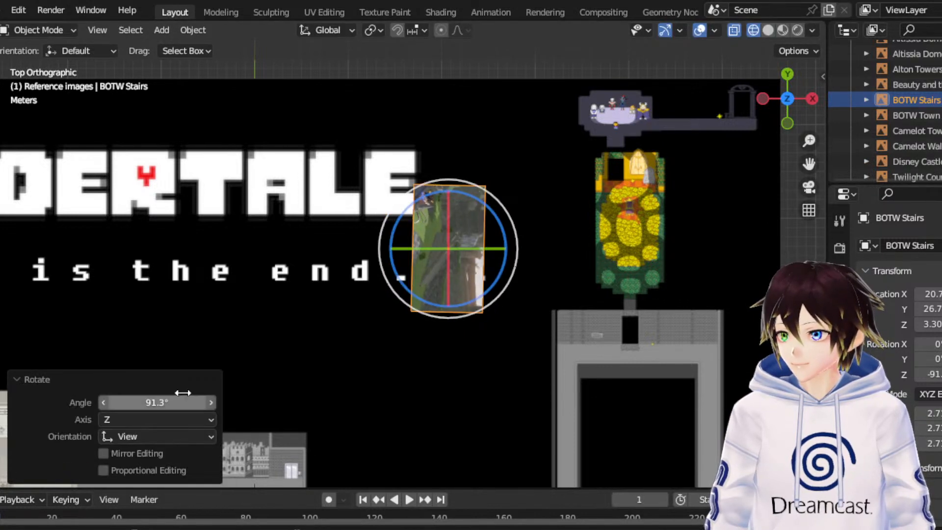
double_click(178, 402)
type("90d")
key("Tab")
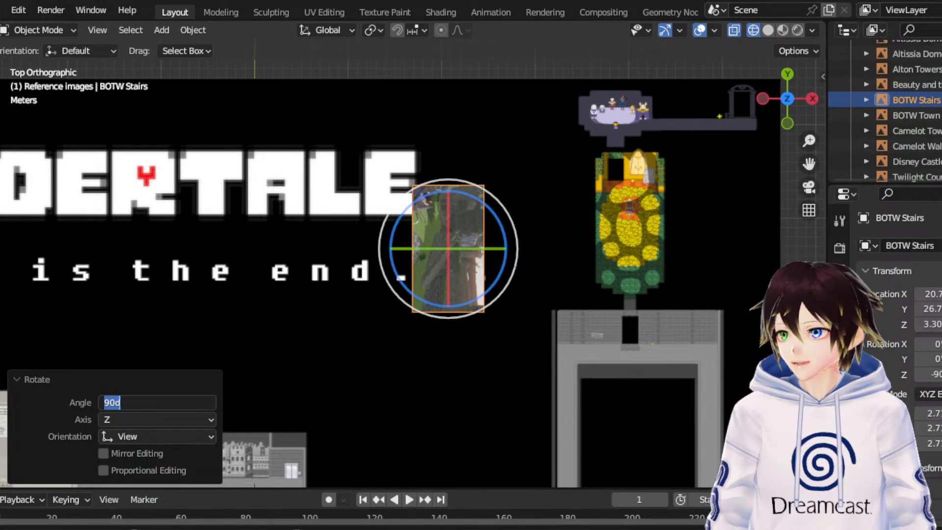
key("Return")
- Shift the rotated BOTW Stairs image about -3.54 m along X, to about X 17.1, and clear the selection
key("shift+space")
key("g")
left_click_drag(508, 250, 469, 260)
scroll(253, 240, "down", 3)
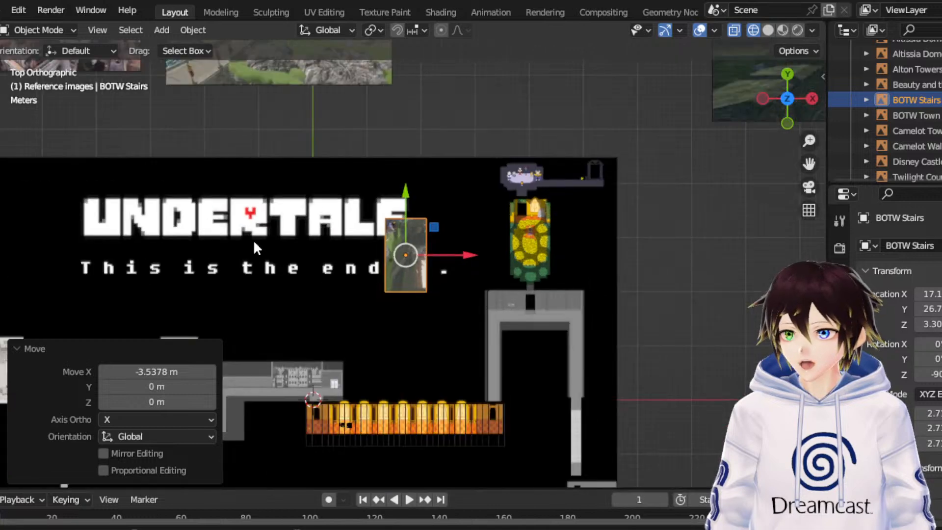
left_click(724, 322)
scroll(723, 321, "down", 5)
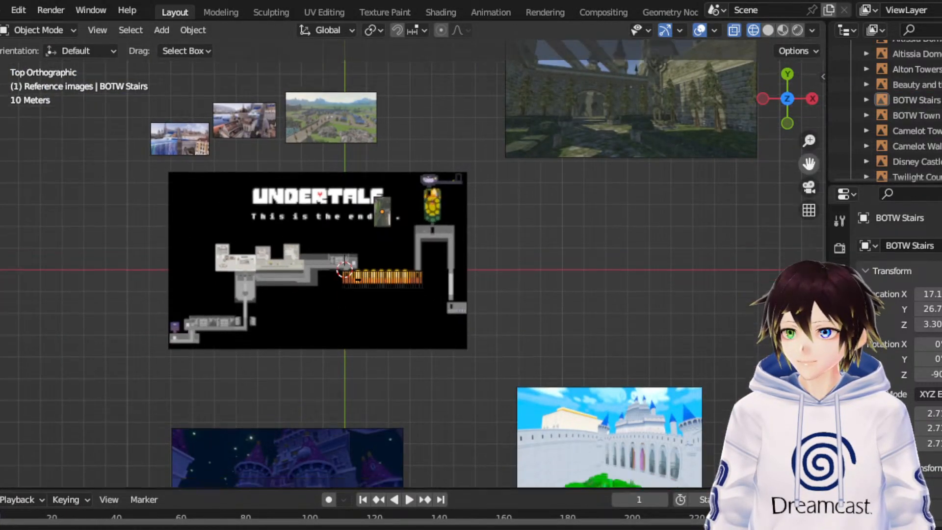
- Examine the Camelot Town and Camelot Walls reference images up close
left_click_drag(808, 163, 862, 12)
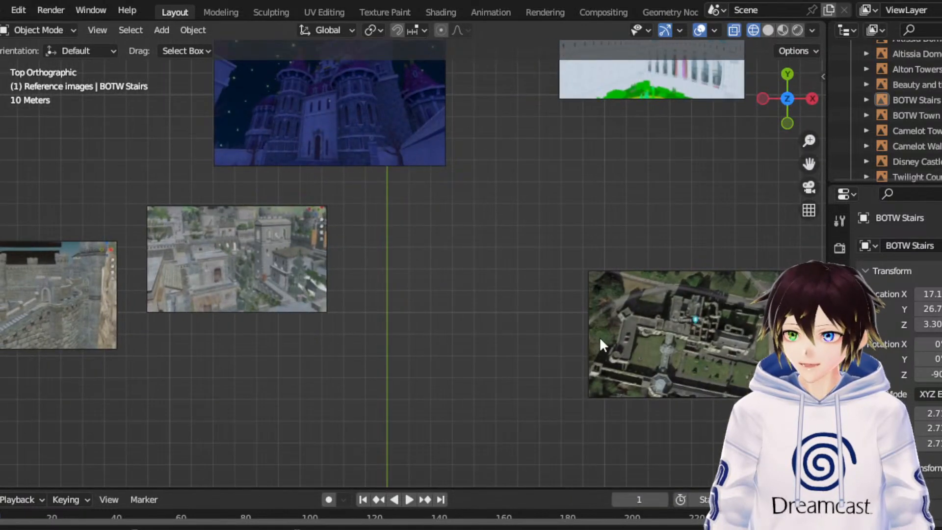
scroll(599, 336, "down", 1)
left_click(333, 297)
scroll(413, 276, "up", 3)
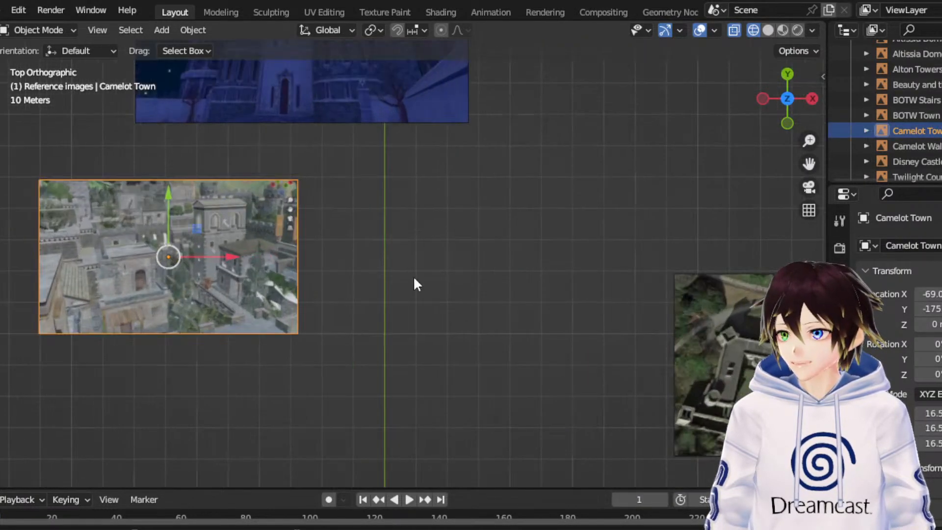
left_click_drag(807, 162, 941, 158)
scroll(675, 257, "up", 3)
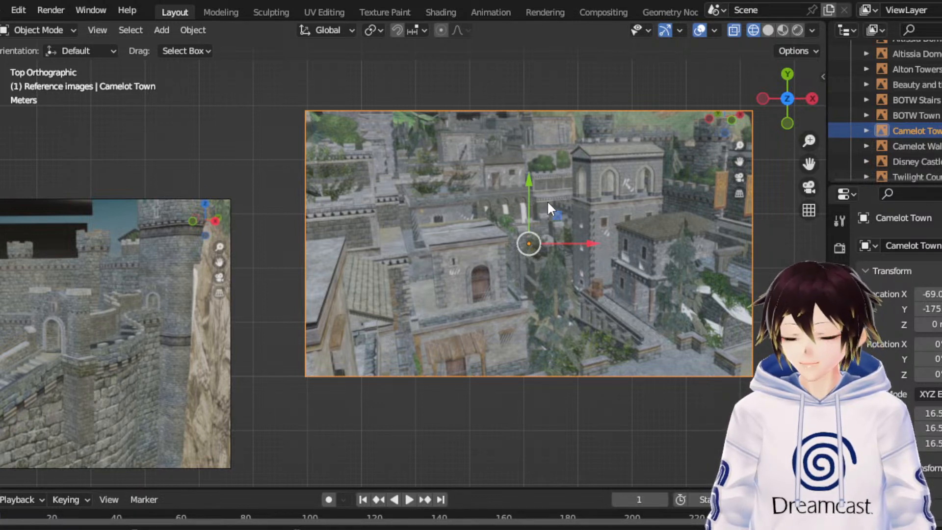
left_click(534, 433)
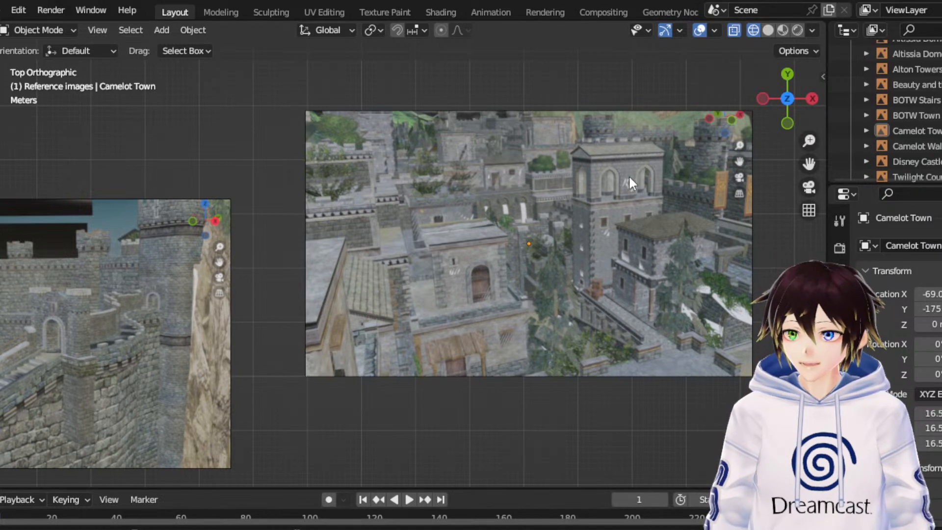
left_click_drag(808, 164, 874, 157)
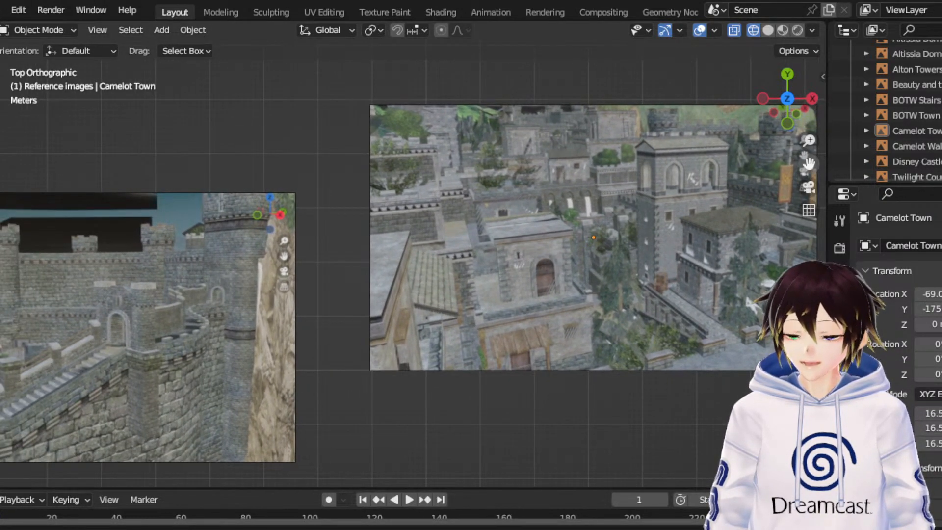
left_click(577, 293)
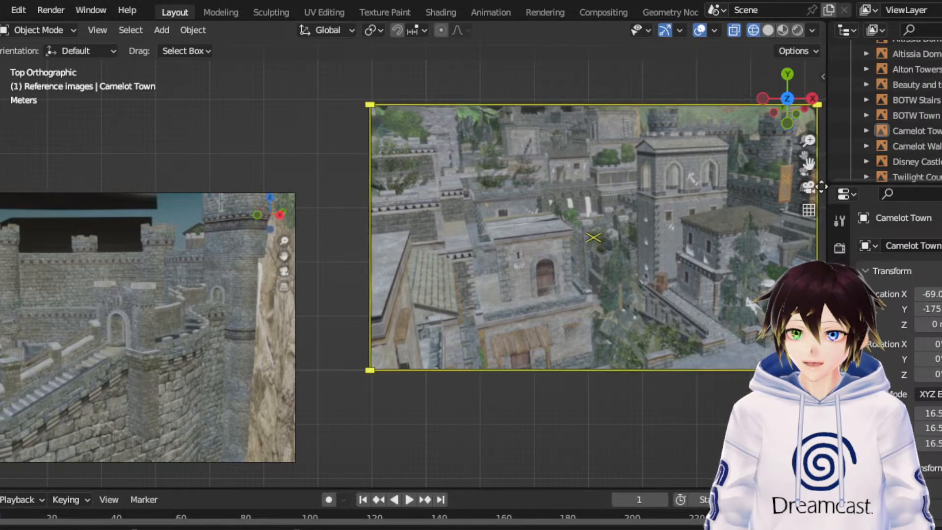
left_click_drag(809, 163, 610, 237)
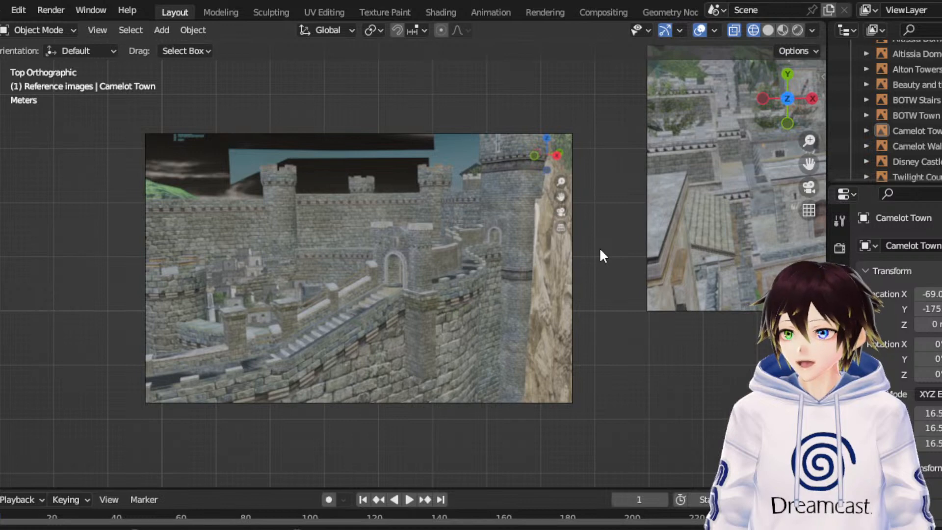
scroll(599, 247, "up", 1)
scroll(599, 247, "up", 1)
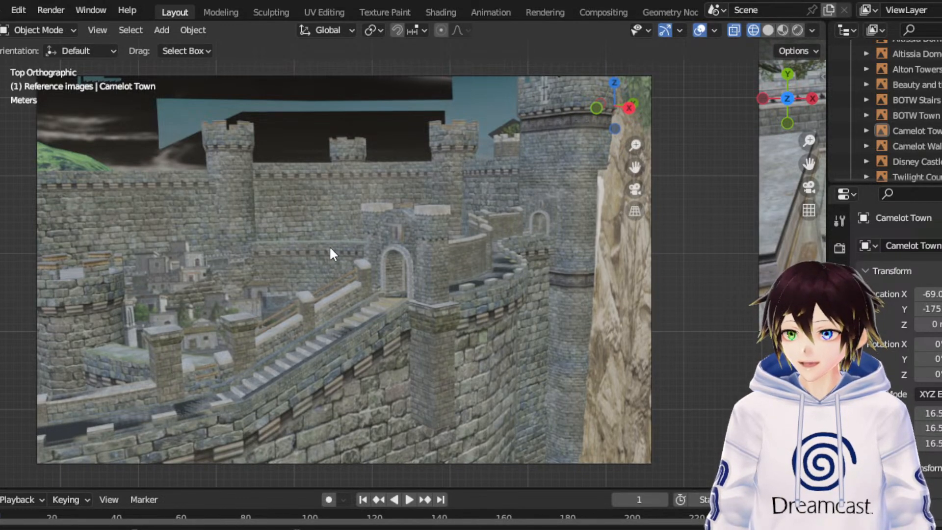
- Shrink the Camelot Walls image to a scale of about 6.4 and move it toward the map, to about X -106, Y -119
left_click(453, 338)
scroll(470, 219, "down", 4)
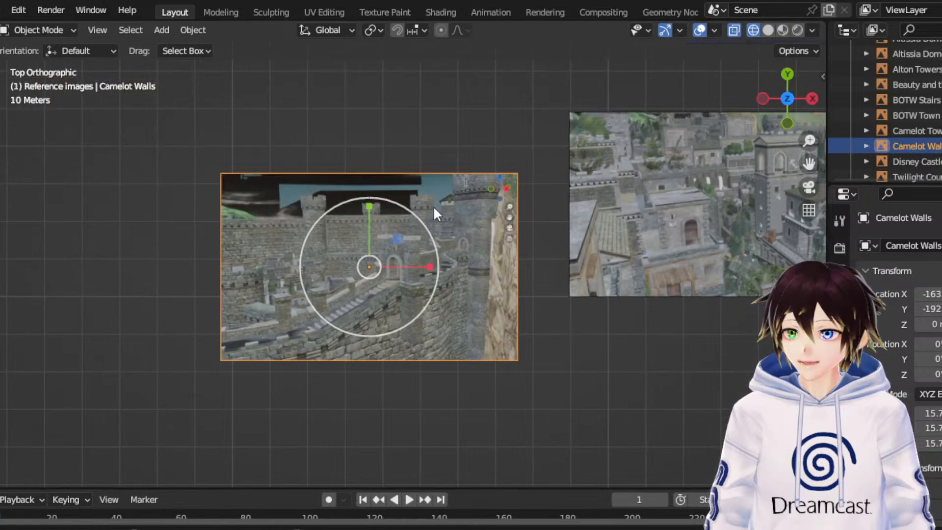
left_click_drag(416, 222, 514, 103)
scroll(501, 178, "down", 3)
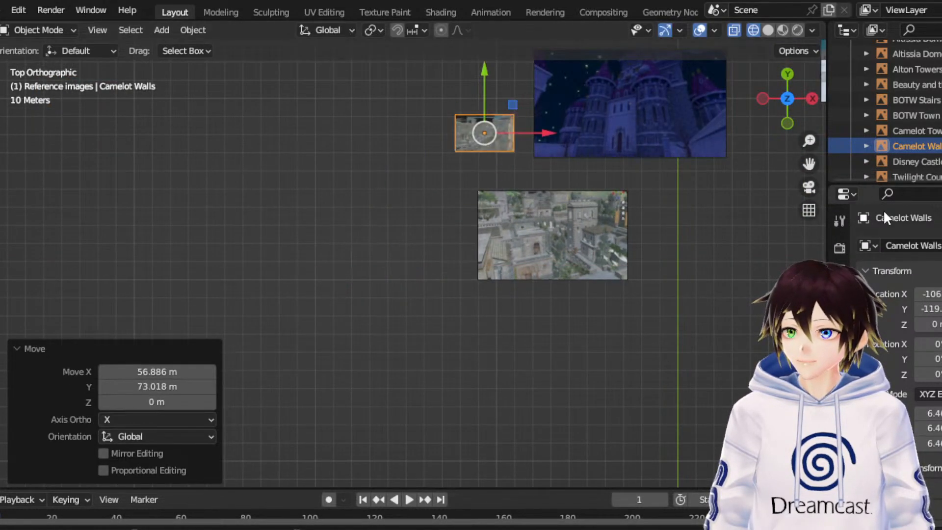
left_click_drag(810, 166, 625, 368)
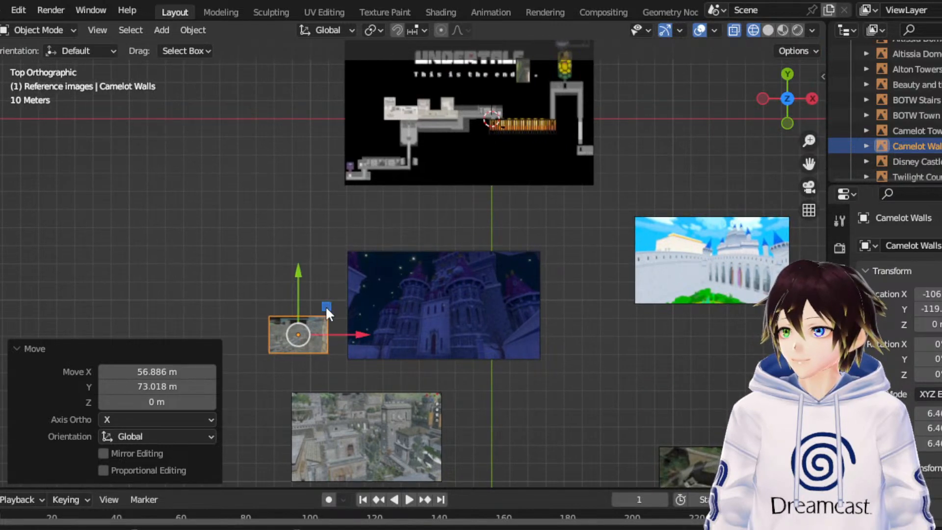
- Move the Camelot Walls image onto the Undertale map at about X -62.1, Y -15.9 and raise it to about Z 4.26
left_click_drag(326, 308, 407, 120)
scroll(422, 145, "up", 4)
left_click_drag(811, 166, 906, 377)
middle_click_drag(583, 197, 572, 86)
left_click_drag(465, 171, 473, 156)
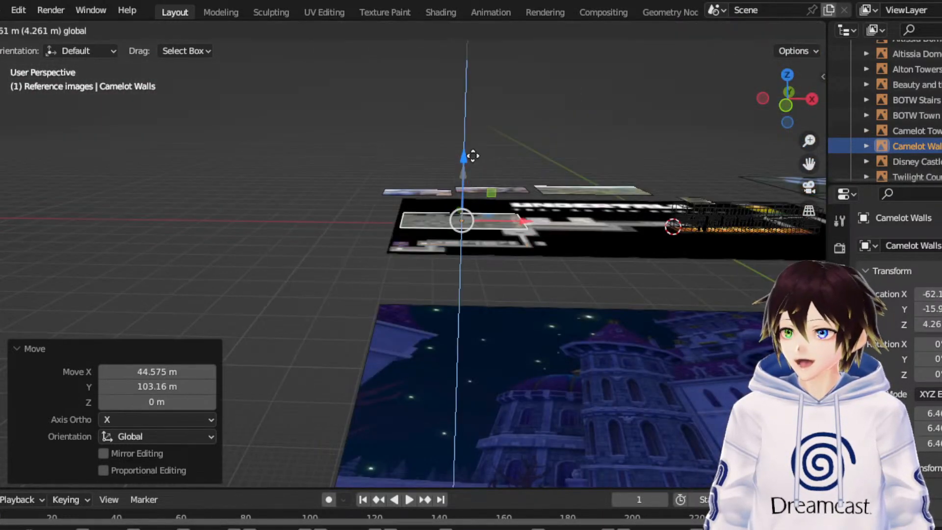
middle_click_drag(510, 143, 512, 223)
scroll(512, 223, "up", 1)
left_click(787, 90)
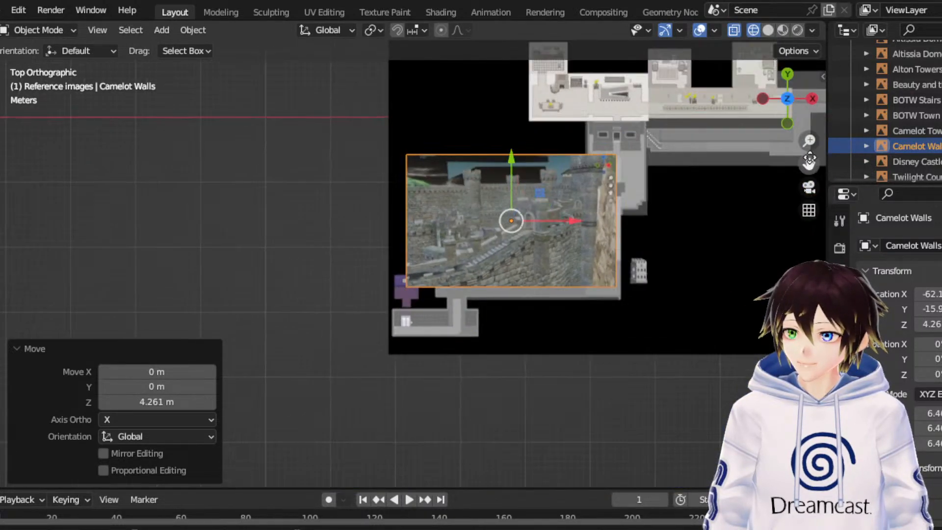
- Scale the Camelot Walls image by about 0.72 and move it off the map's lower-left area, to about X -89.1, Y -24.1
scroll(707, 172, "up", 1)
scroll(361, 209, "up", 4)
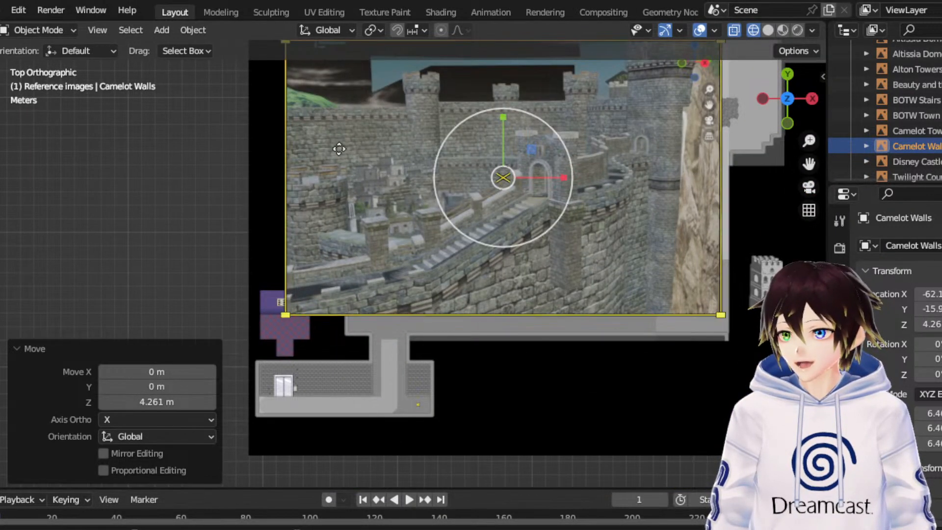
key("s")
left_click(545, 143)
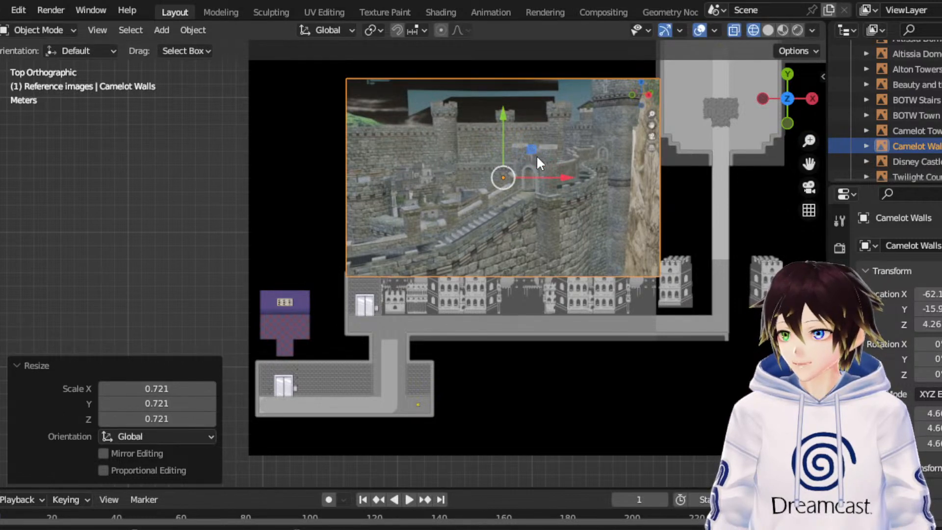
key("g")
left_click(174, 265)
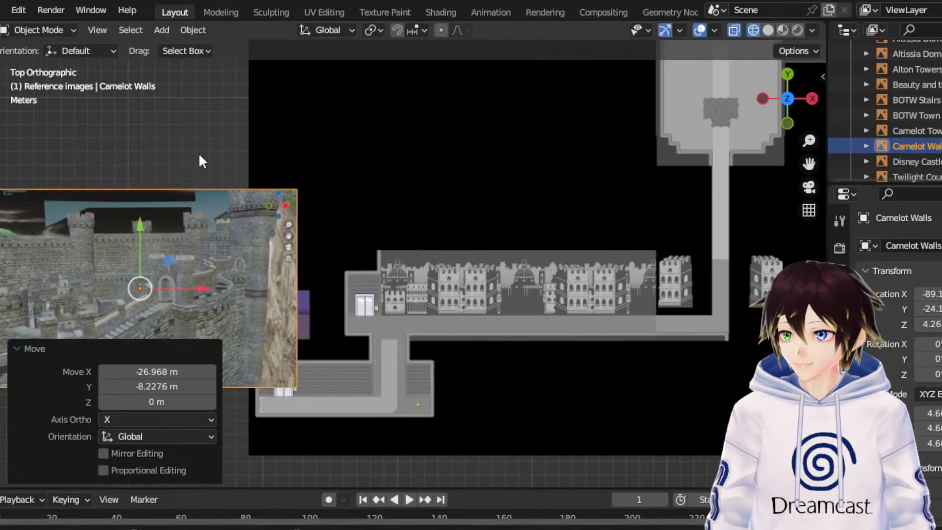
- Scale the Camelot Walls image by about 0.54, lower it 2 m along Y beside the purple room, and clear the selection
key("s")
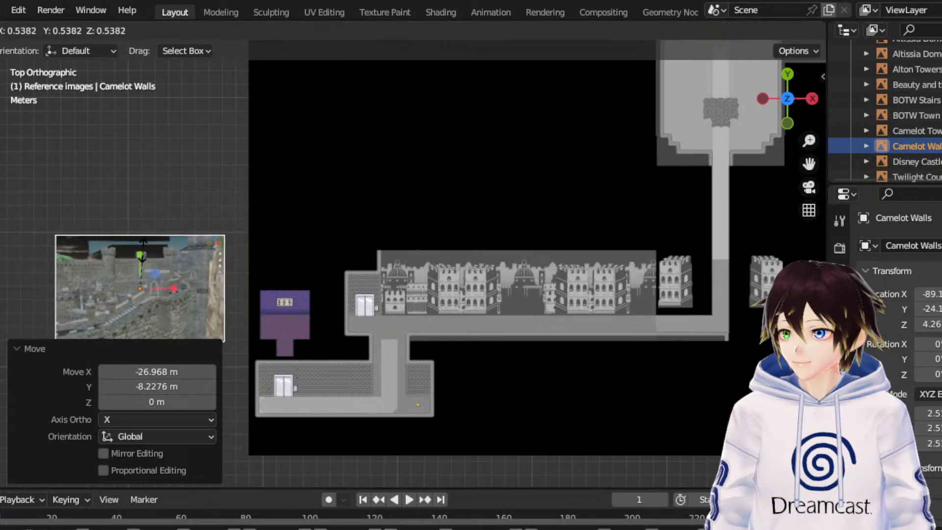
left_click(32, 197)
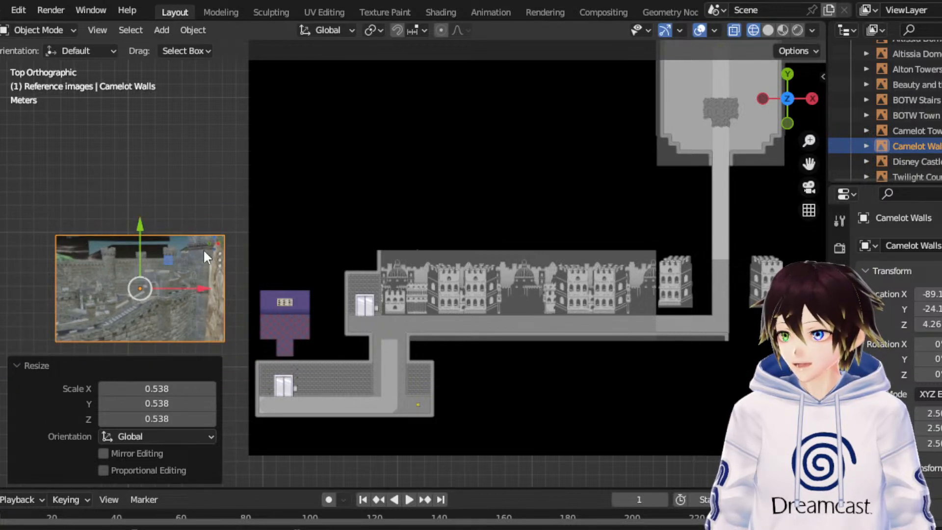
left_click_drag(139, 235, 143, 266)
scroll(425, 304, "down", 2)
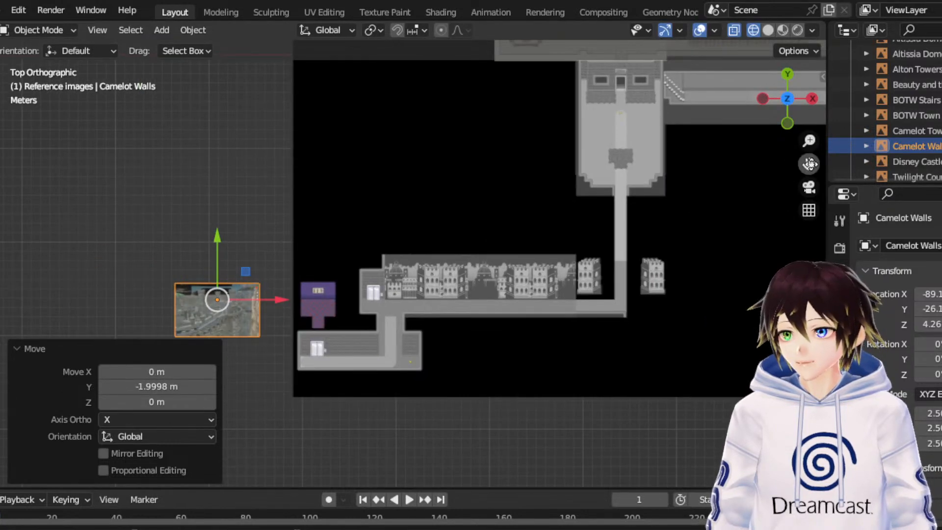
left_click_drag(809, 165, 736, 202)
scroll(580, 297, "down", 3)
left_click(273, 211)
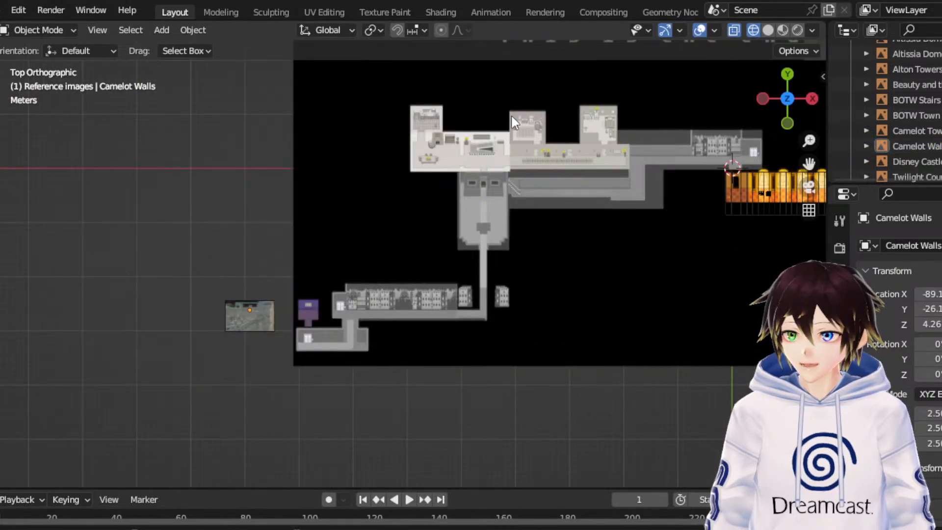
- Move the Beauty and the beast castle image about 30.07 m along Y, to just below the Undertale map
scroll(601, 116, "down", 2)
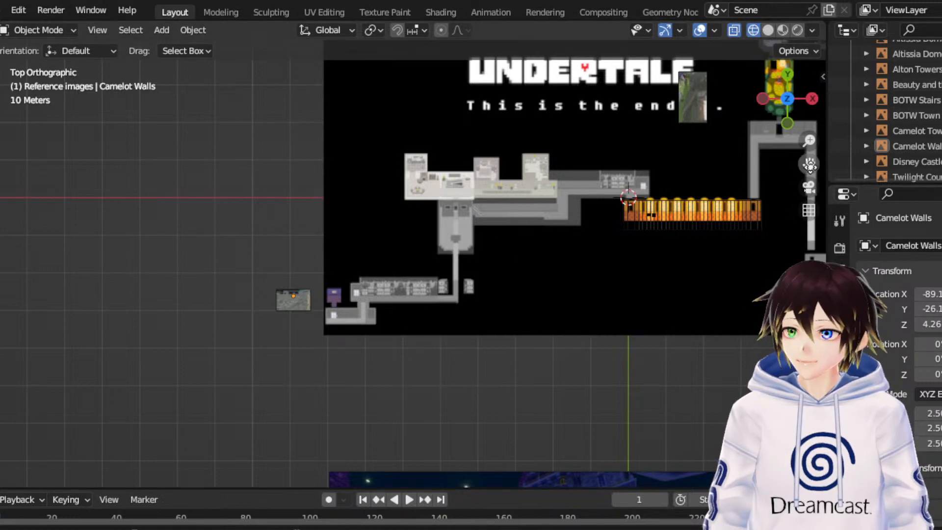
left_click_drag(809, 164, 808, 0)
left_click(649, 351)
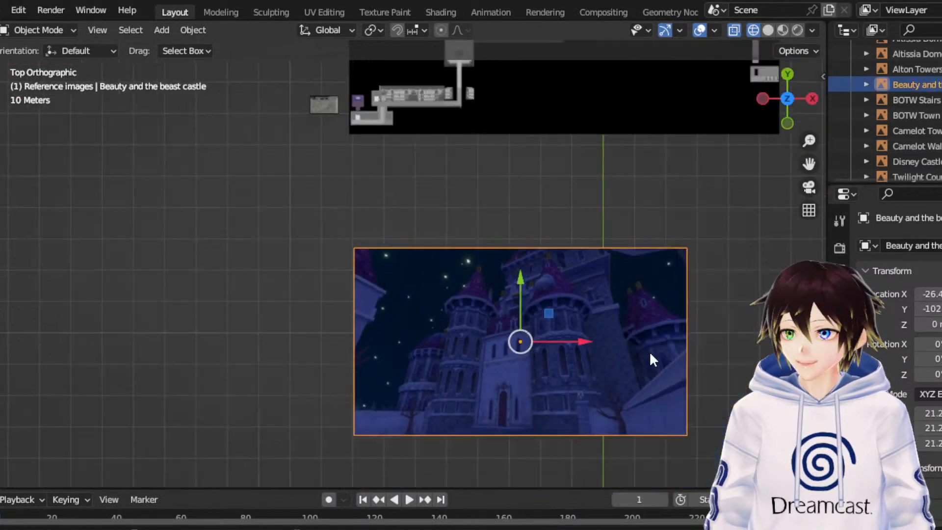
scroll(649, 351, "down", 3)
left_click_drag(482, 277, 499, 208)
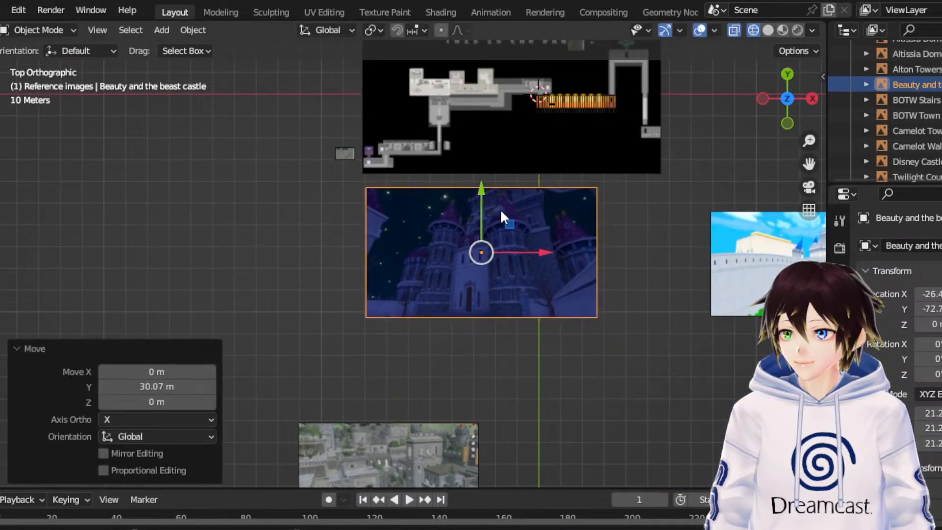
scroll(499, 208, "up", 4)
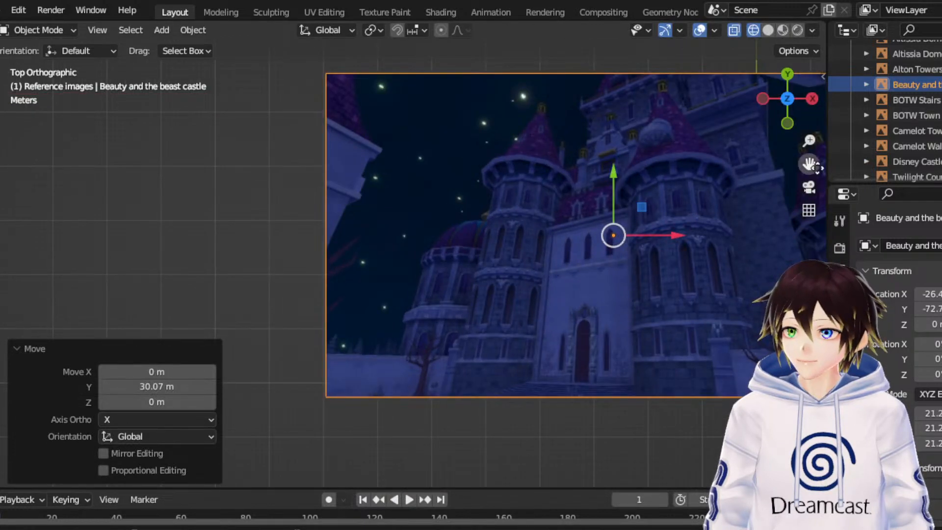
- Scale the Beauty and the beast castle image by about 0.373, then shrink it further to a scale of about 5.2
left_click_drag(808, 163, 661, 185)
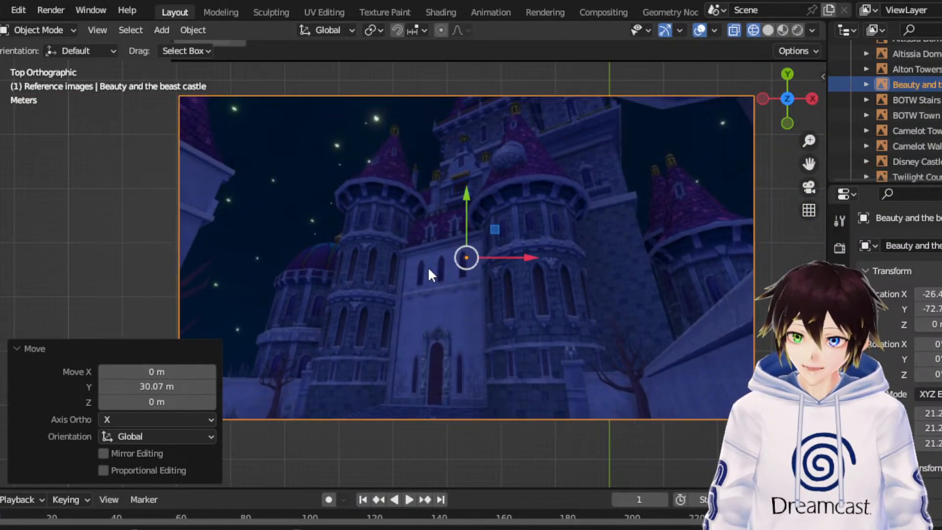
left_click(0, 191)
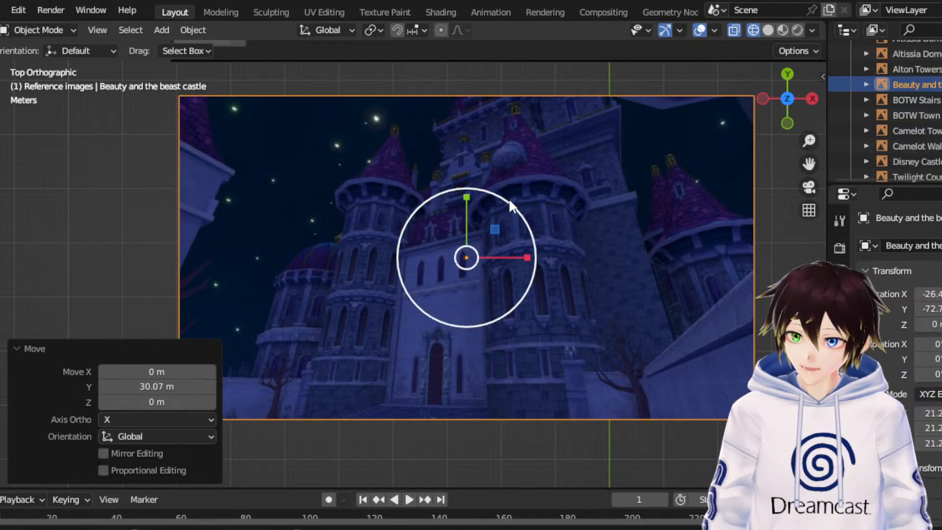
left_click_drag(508, 198, 480, 235)
scroll(481, 234, "down", 3)
left_click(0, 137)
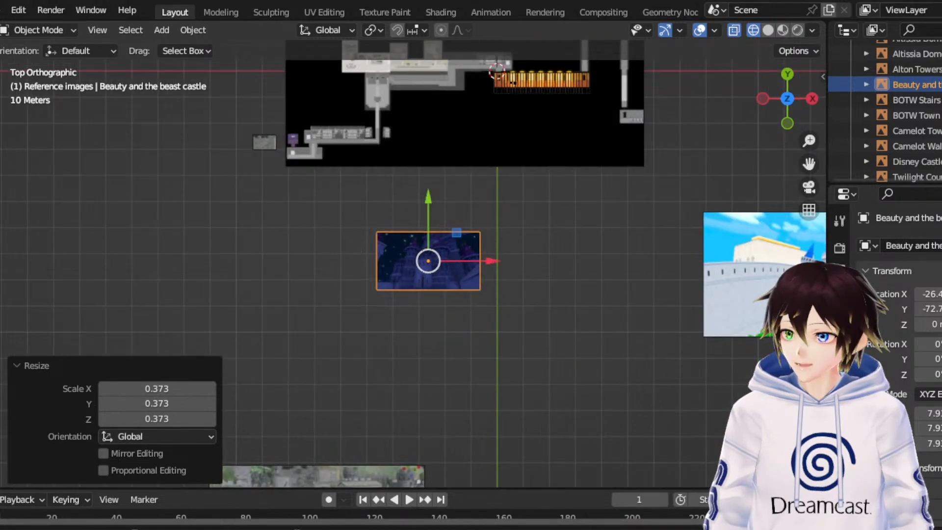
left_click_drag(810, 163, 783, 361)
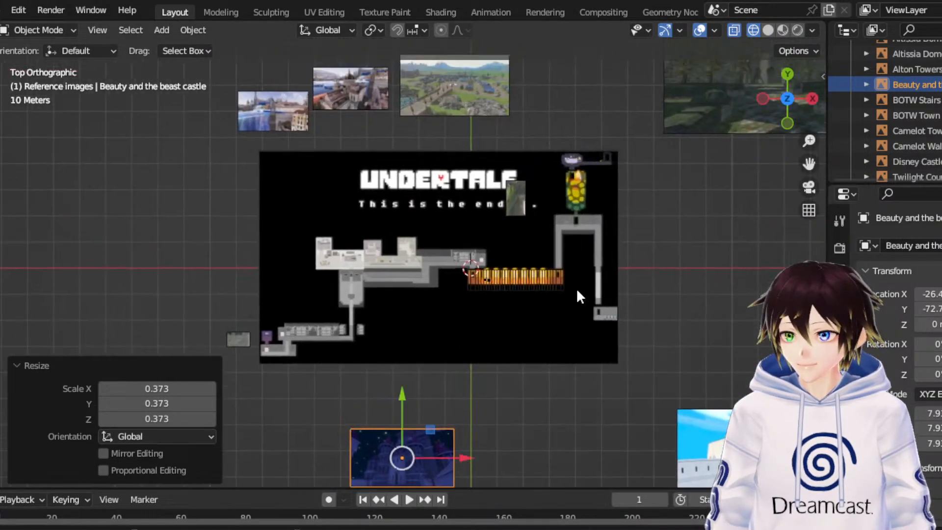
left_click(2, 166)
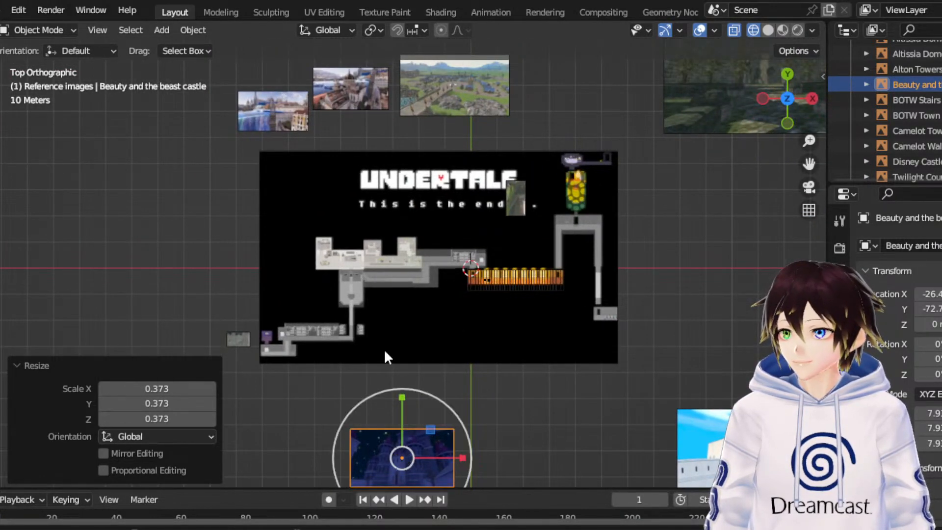
left_click_drag(447, 402, 442, 347)
- Raise the Beauty and the beast castle image about 6.72 m and move it onto the map at about X 28, Y 27.8
left_click(1, 137)
middle_click_drag(443, 314, 463, 213)
left_click_drag(468, 223, 468, 221)
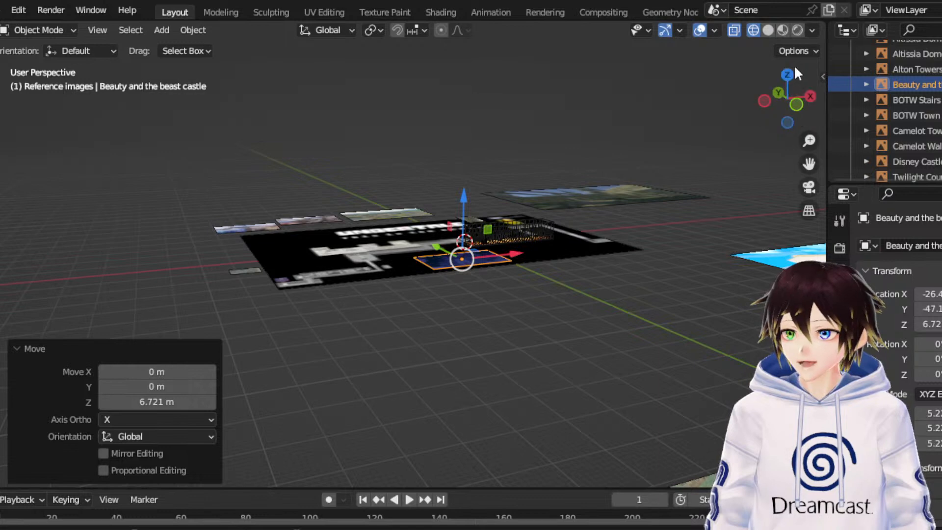
left_click(787, 75)
scroll(514, 336, "up", 5)
left_click_drag(437, 417, 474, 446)
left_click_drag(408, 379, 466, 161)
left_click_drag(444, 200, 644, 205)
- Rotate the Beauty and the beast castle image 90° about Z, move it about 1.43 m along X, and select the map instead
key("r")
left_click(174, 402)
type("90")
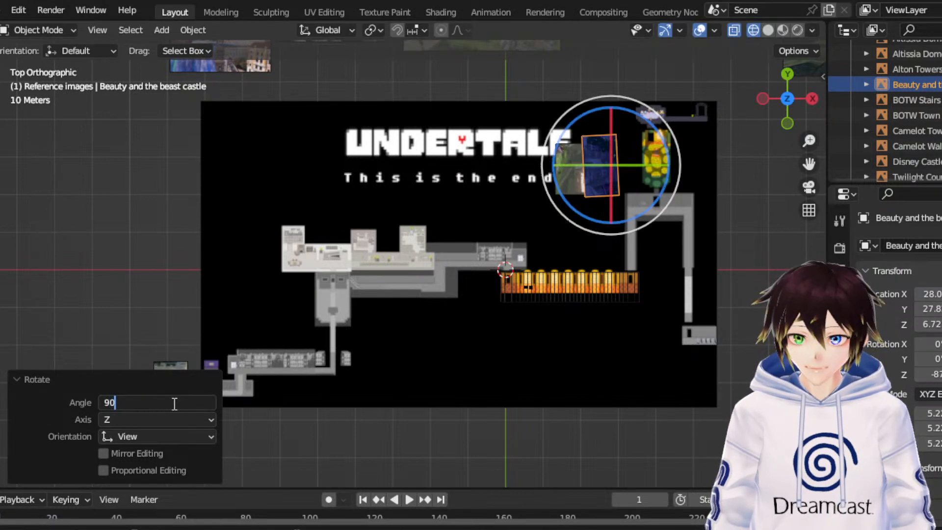
key("Return")
key("w")
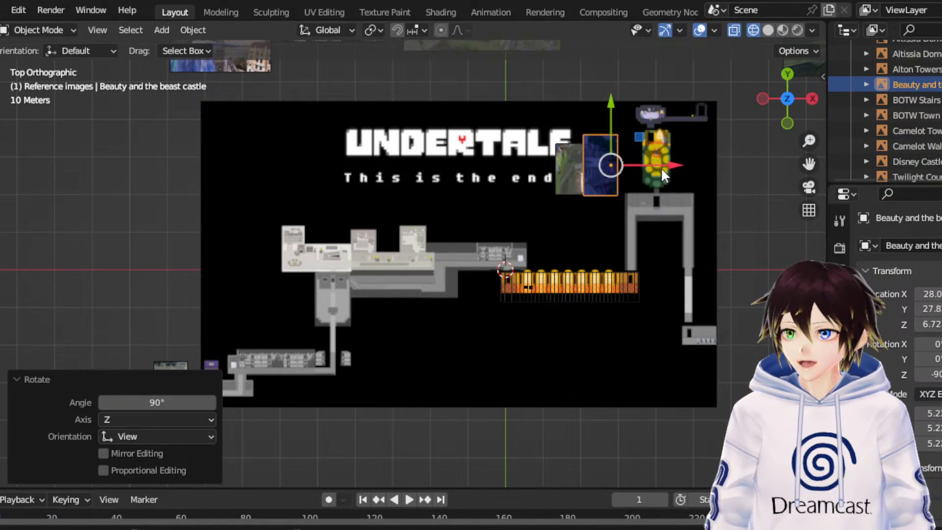
left_click_drag(661, 167, 666, 167)
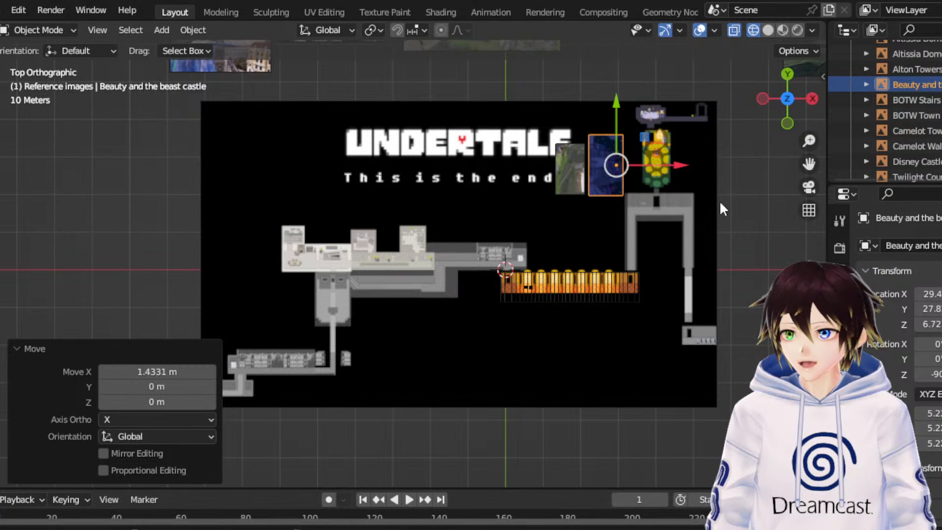
left_click(542, 388)
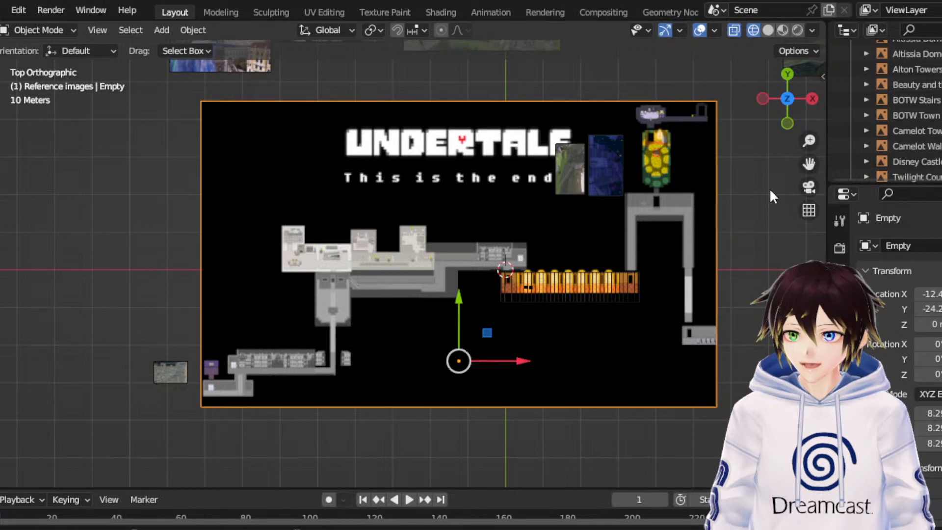
- Move the Camelot Town image about 210.9 m along Y, up to the map's upper-left corner
left_click_drag(809, 164, 612, 239)
scroll(549, 273, "up", 6)
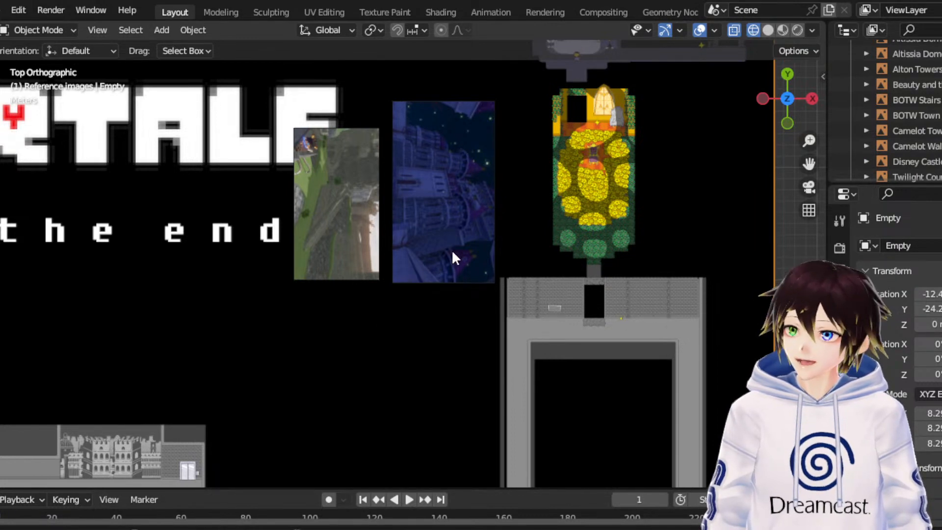
scroll(436, 258, "down", 5)
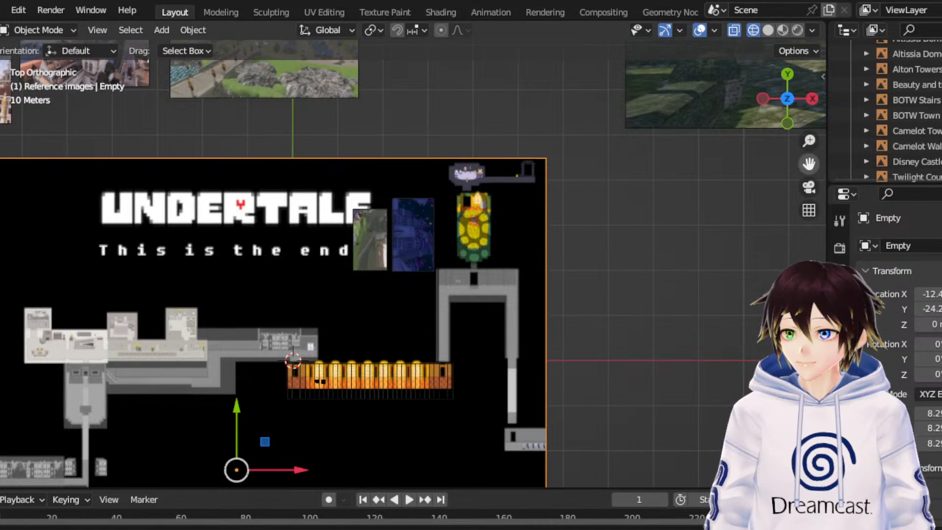
left_click_drag(809, 164, 865, 0)
scroll(584, 318, "down", 6)
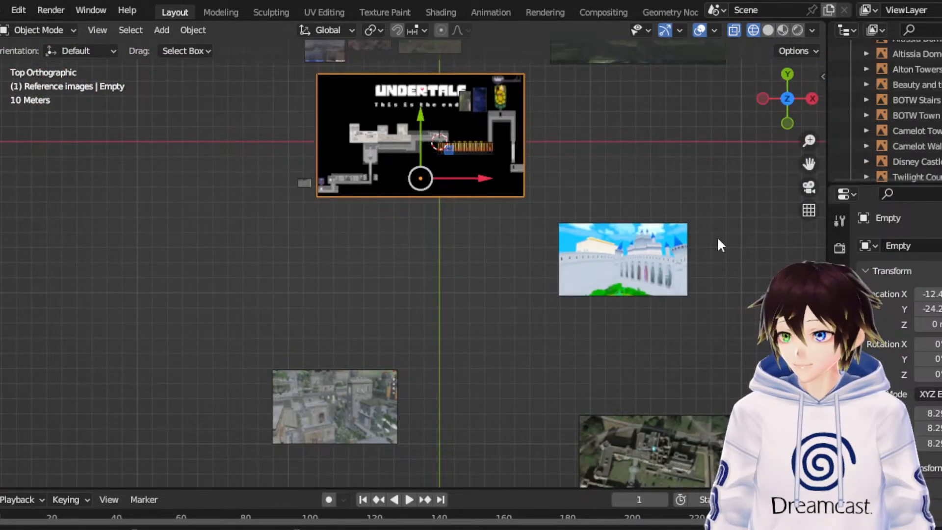
left_click(323, 391)
left_click_drag(334, 341, 304, 473)
left_click_drag(809, 164, 814, 469)
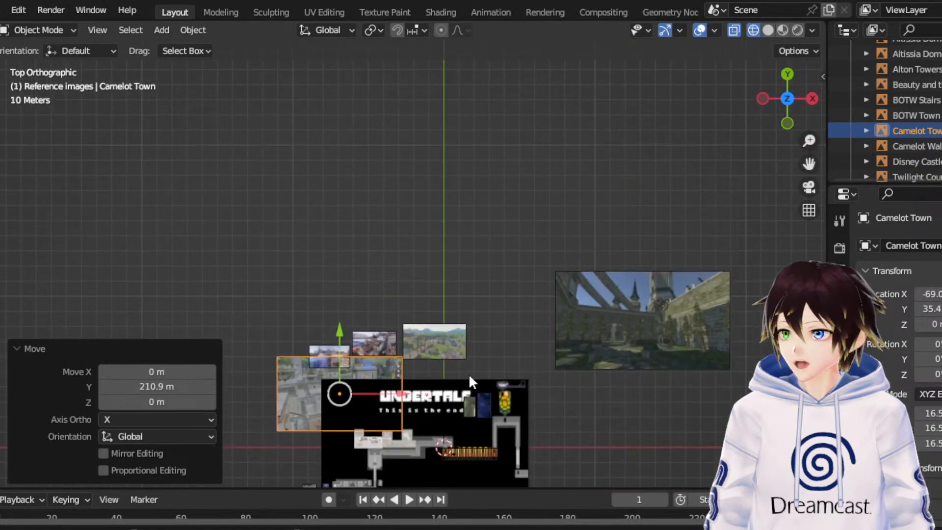
- Move the Camelot Town image to about Y 92.2 above the other town images, scale it to about 8.14, and clear the selection
scroll(457, 372, "up", 1)
left_click_drag(328, 360, 334, 261)
left_click(0, 189)
left_click(0, 142)
left_click(417, 228)
- Move the Disney Castle Interior image about 71.98 m along Y, to beside the Undertale map
left_click_drag(804, 167, 635, 286)
scroll(632, 242, "down", 3)
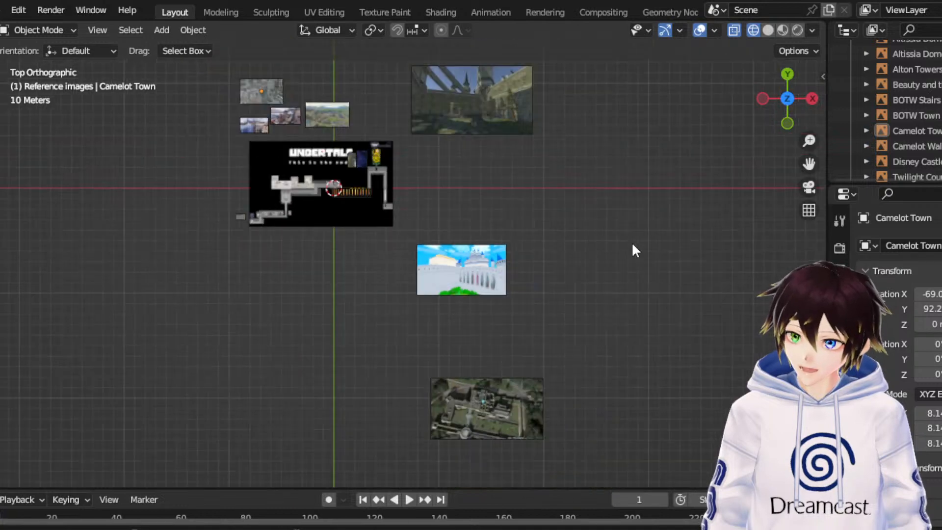
left_click(467, 275)
scroll(740, 188, "up", 3)
left_click_drag(808, 163, 809, 264)
scroll(756, 217, "up", 3)
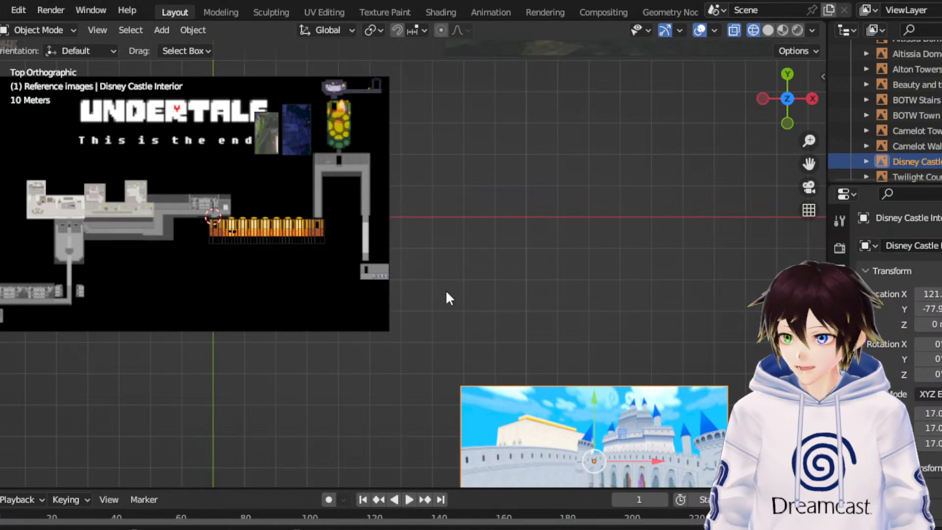
left_click_drag(599, 402, 600, 173)
- Shrink the Disney Castle Interior image to a scale of about 4.09 and move it about -51.04 m along X toward the map
scroll(597, 182, "up", 3)
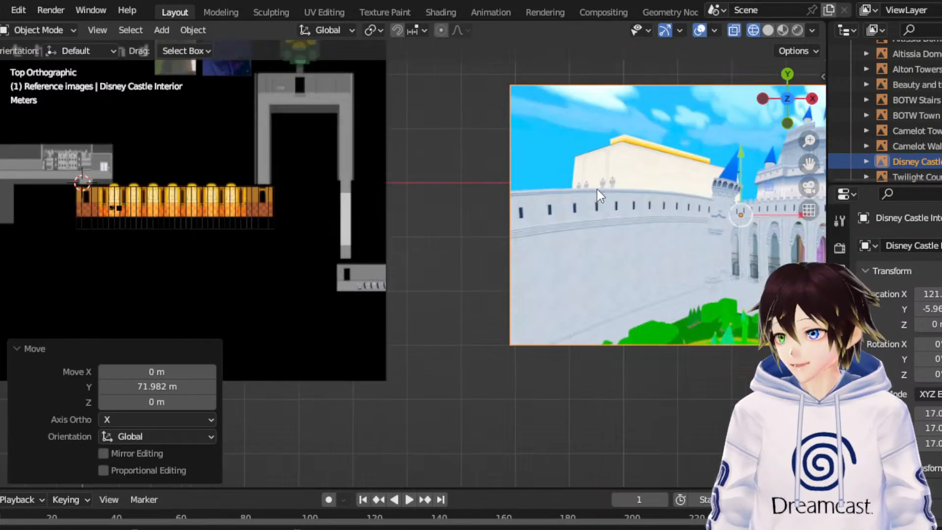
left_click_drag(809, 163, 741, 233)
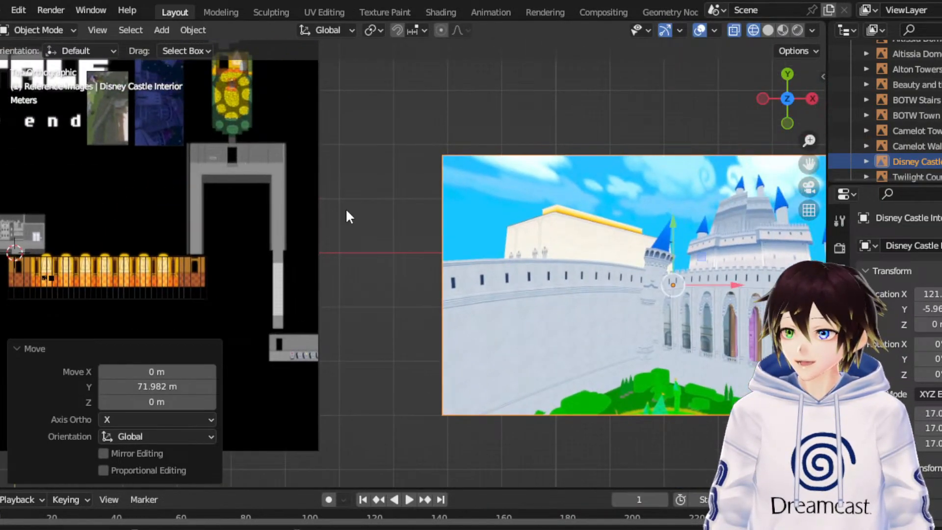
left_click(0, 184)
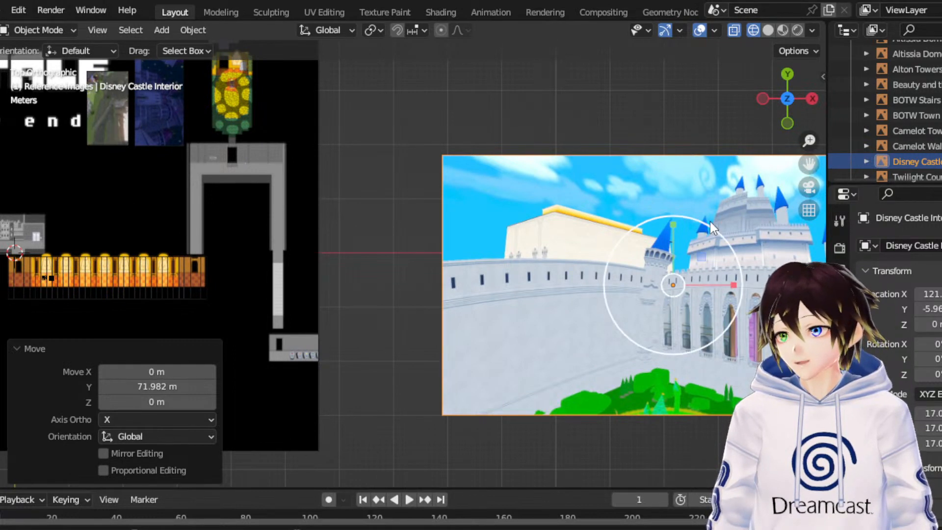
left_click_drag(614, 240, 426, 282)
left_click(0, 139)
- Move the Disney Castle Interior image about -29.15 m in X and 13.03 m in Y onto the U-shaped corridor, and raise it about 2.18 m
scroll(428, 279, "up", 8)
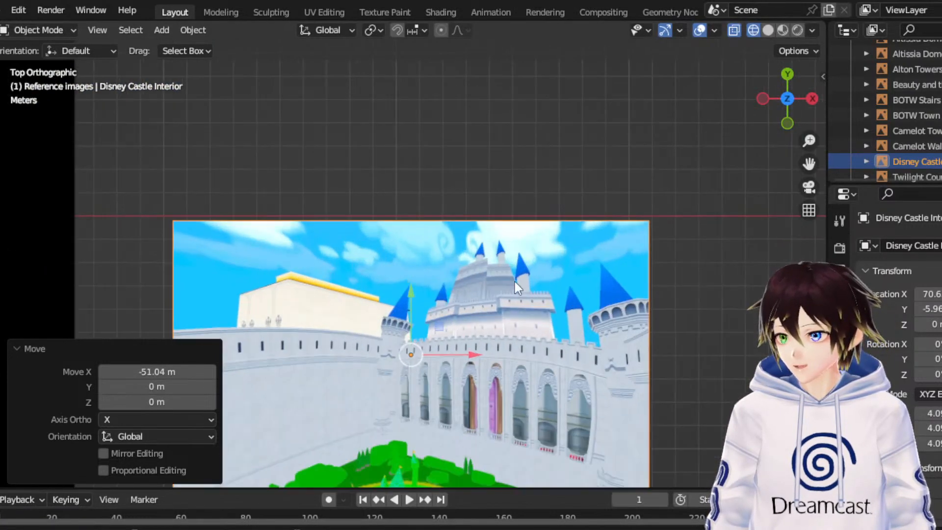
left_click_drag(808, 165, 844, 89)
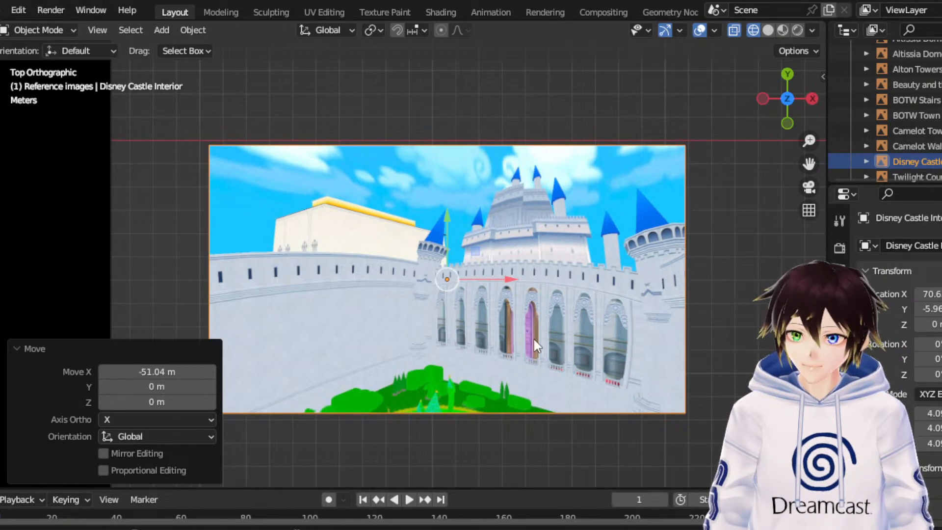
scroll(578, 344, "down", 2)
left_click_drag(808, 165, 302, 207)
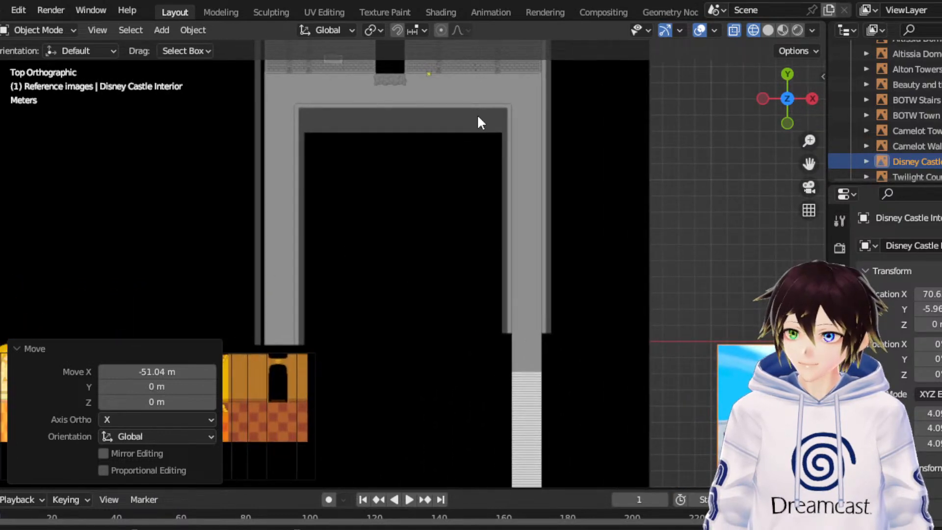
scroll(464, 200, "down", 2)
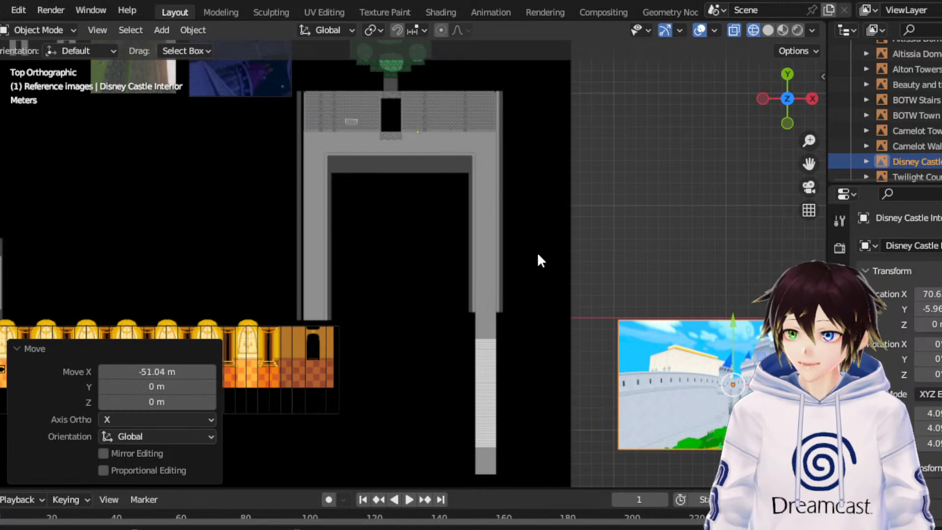
scroll(666, 347, "down", 3)
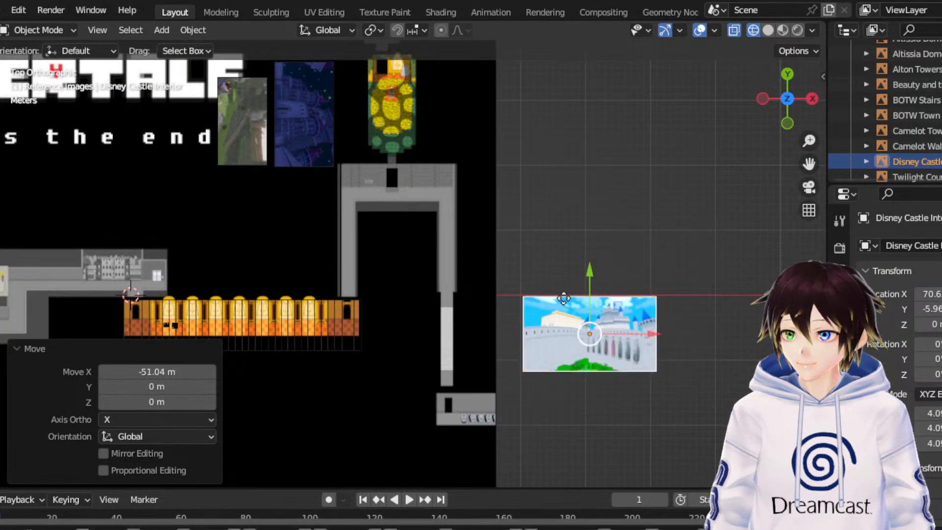
left_click_drag(564, 298, 396, 247)
middle_click_drag(397, 248, 380, 225)
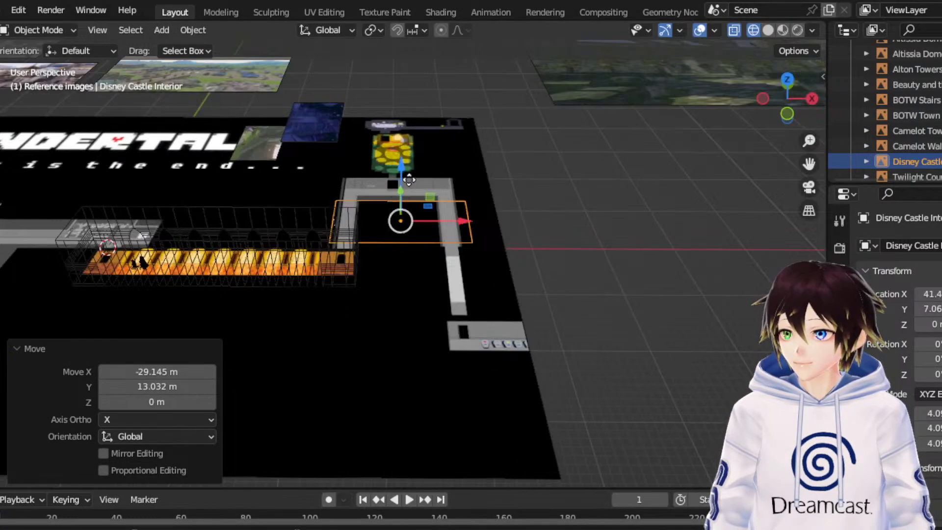
left_click_drag(408, 180, 410, 154)
- Scale the Disney Castle Interior image by about 0.648 in top view, so it is narrower than the U-shaped corridor
scroll(412, 214, "up", 3)
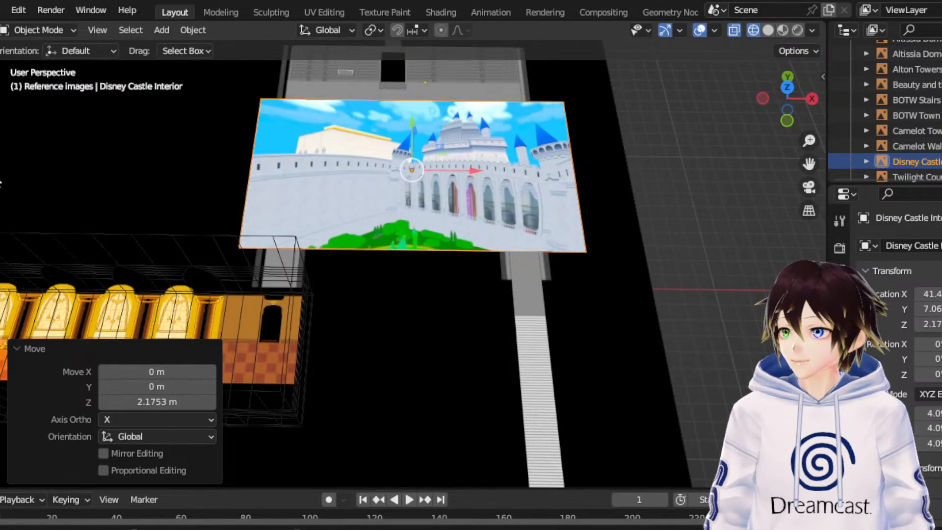
left_click(0, 167)
left_click(0, 193)
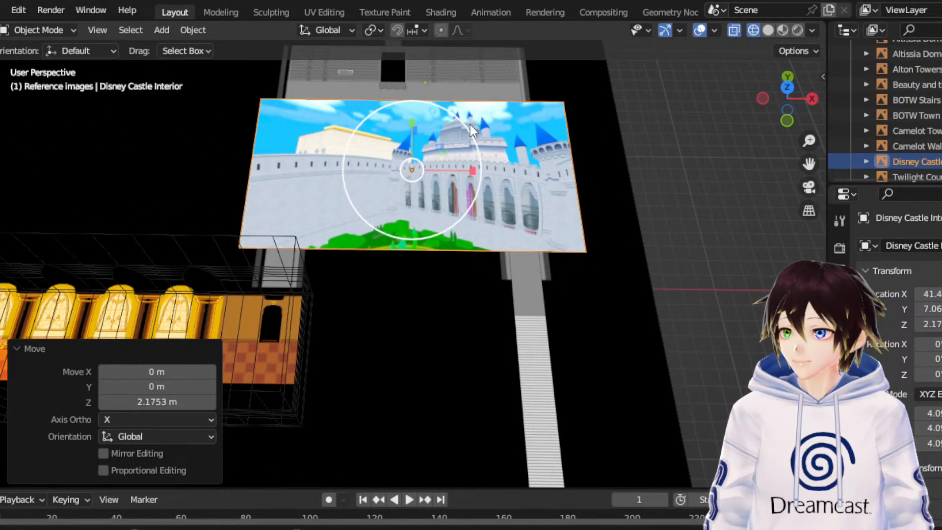
key("KP_7")
key("s")
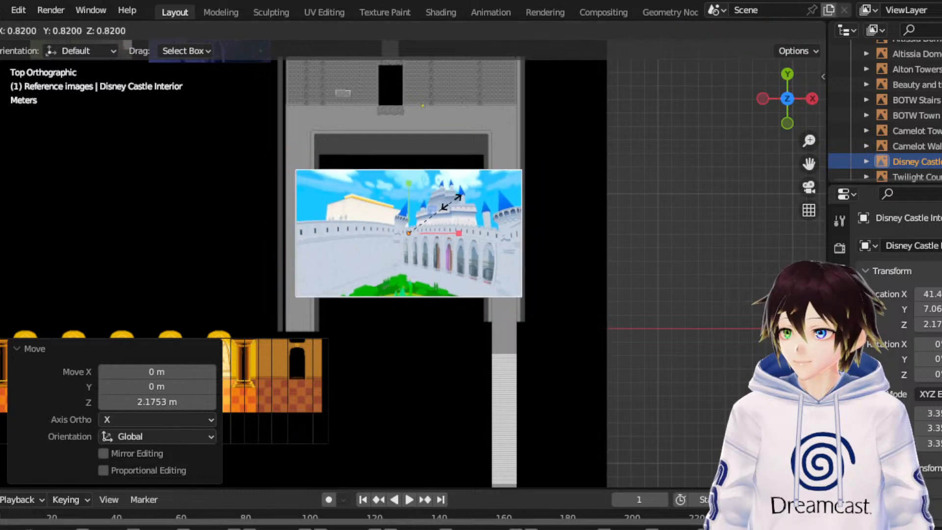
left_click(443, 208)
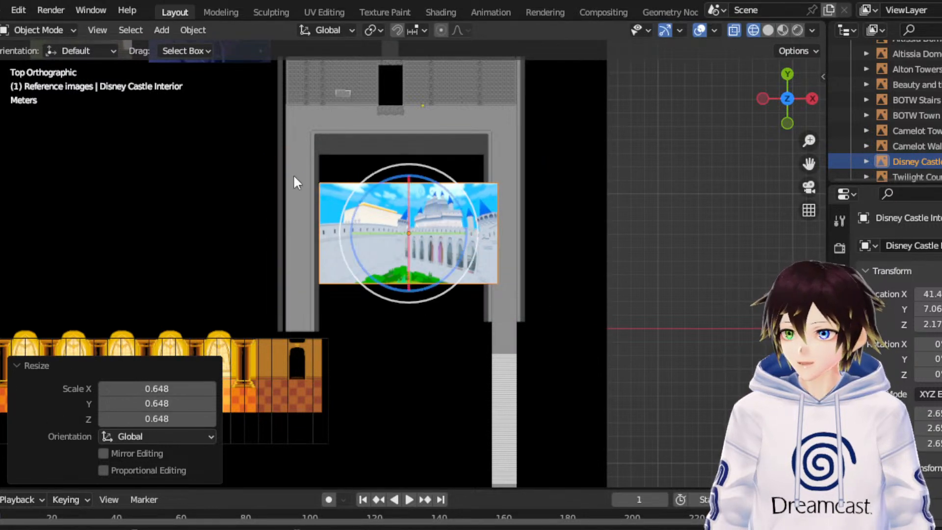
- Rotate the Disney Castle Interior image by exactly -90° about the view's Z axis
key("r")
left_click(358, 188)
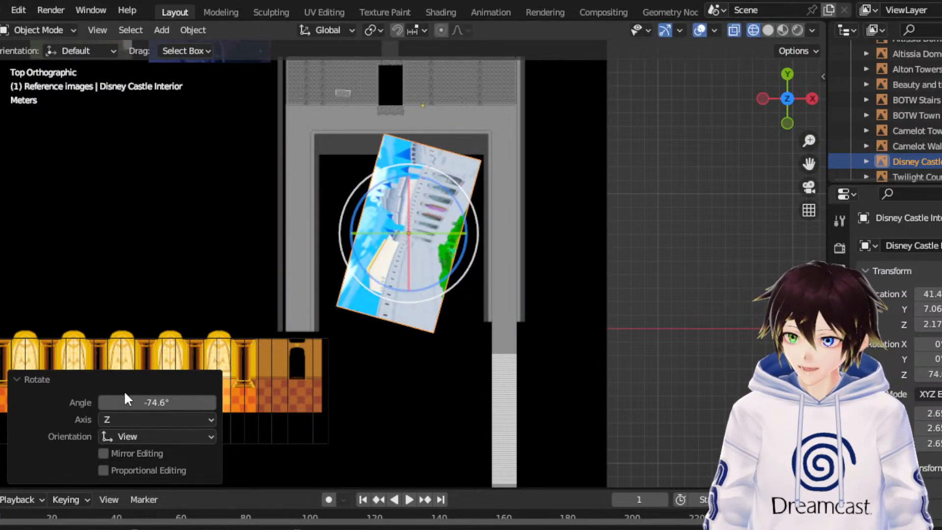
left_click(186, 403)
type("-90")
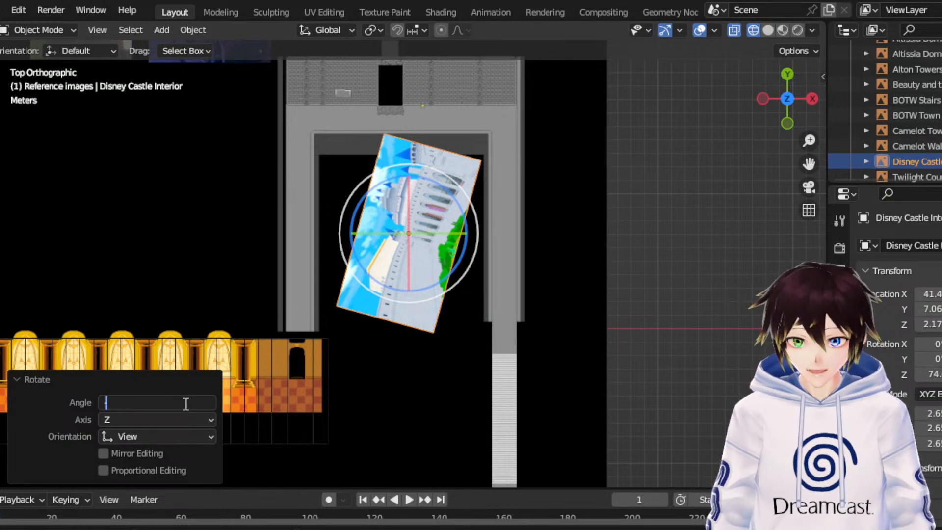
key("Return")
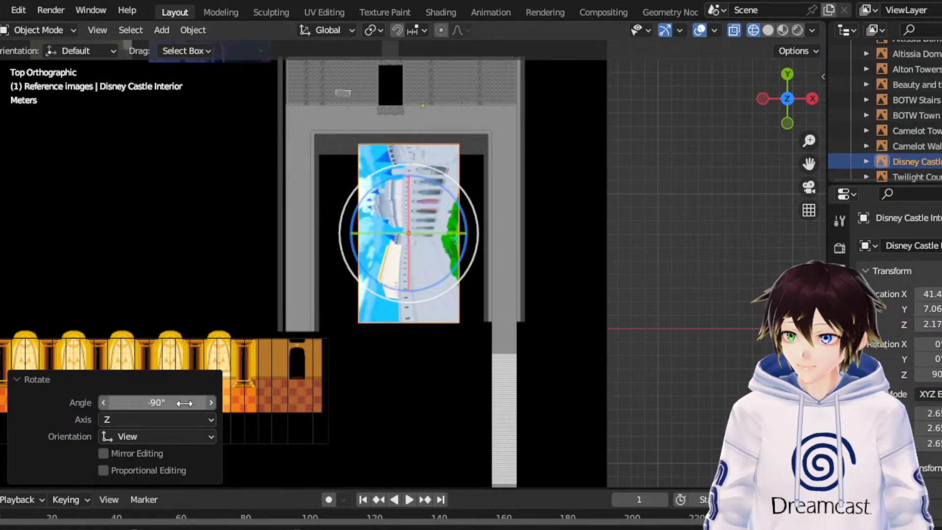
- Move the Disney Castle Interior image to about X 40.6, Y 5.35 inside the U-shaped corridor and clear the selection
left_click(0, 146)
left_click_drag(411, 176, 403, 198)
left_click_drag(470, 256, 459, 257)
left_click(244, 208)
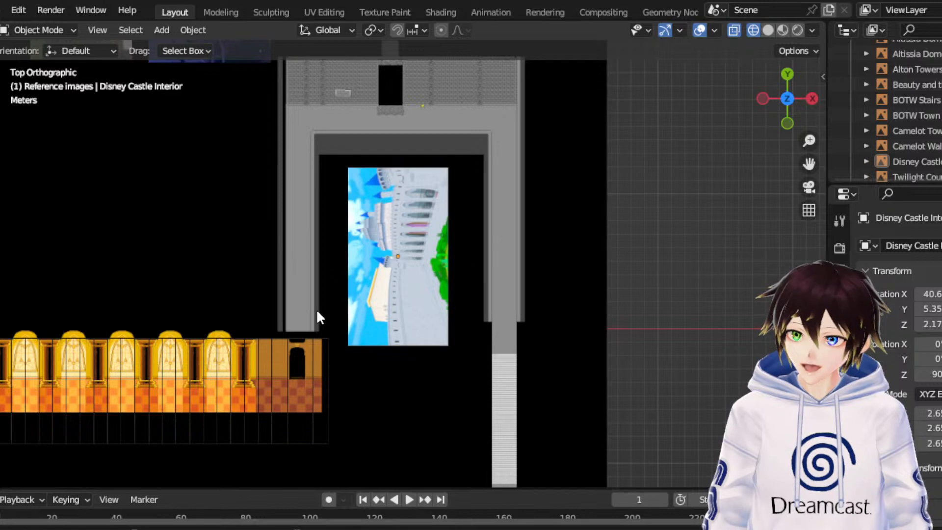
scroll(266, 153, "down", 2)
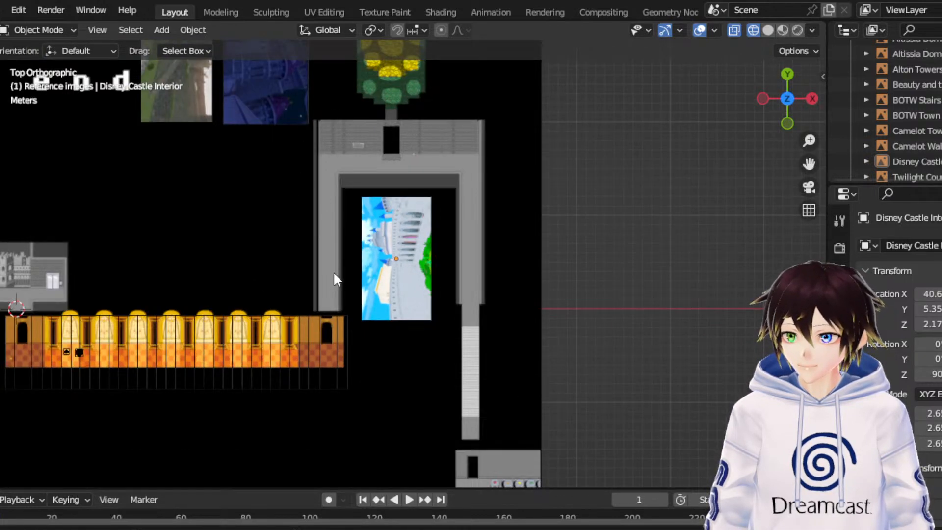
scroll(333, 280, "down", 3)
scroll(652, 302, "down", 2)
left_click_drag(808, 164, 794, 276)
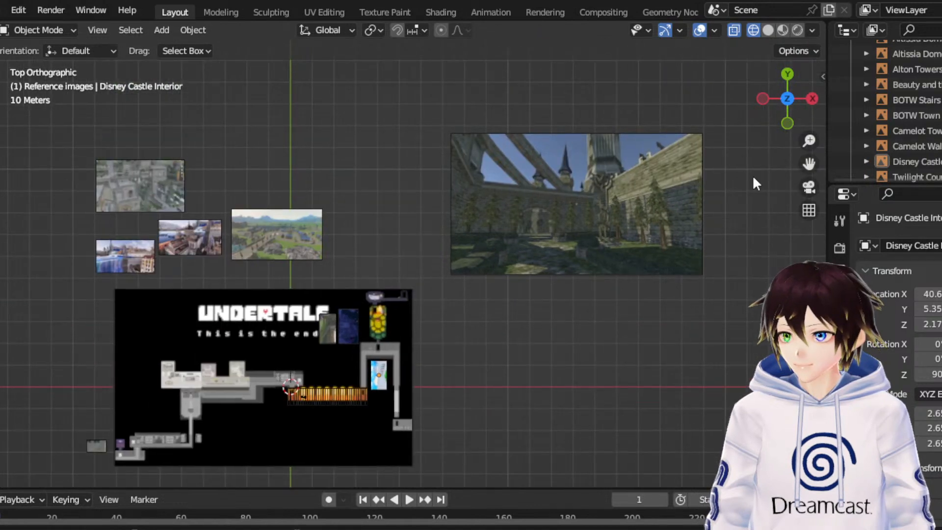
- Move the Twilight Court Yard image about -24.32 m in X and -4.91 m in Y, toward the Undertale map
left_click(513, 163)
scroll(622, 167, "up", 2)
key("g")
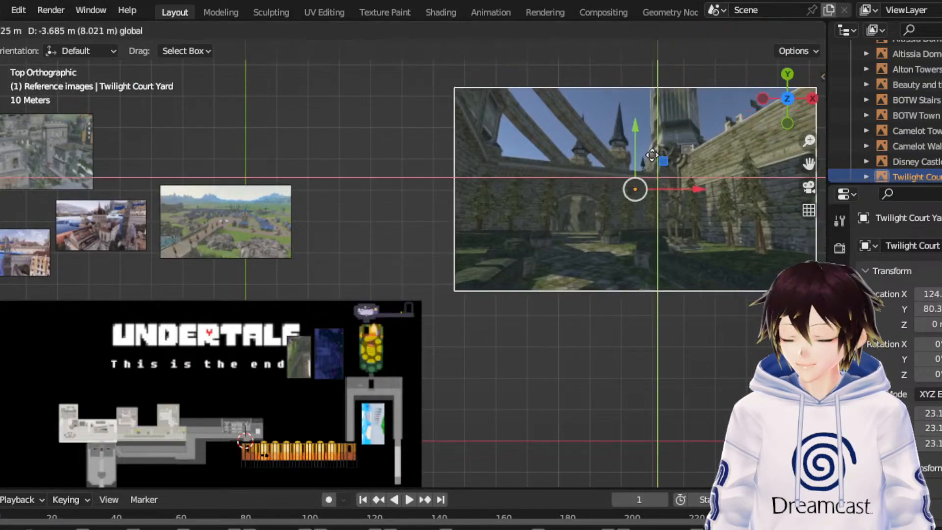
left_click(613, 157)
scroll(623, 162, "up", 2)
scroll(667, 173, "down", 1)
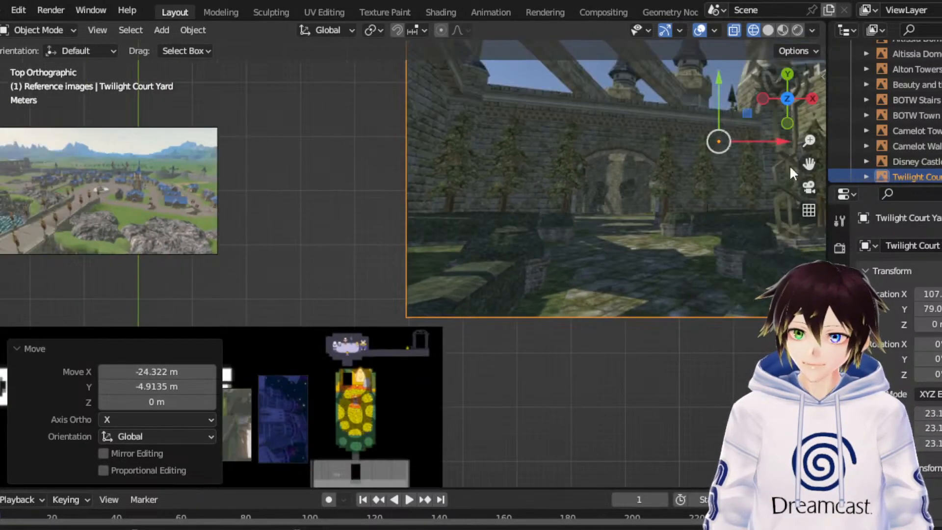
left_click_drag(809, 164, 649, 227)
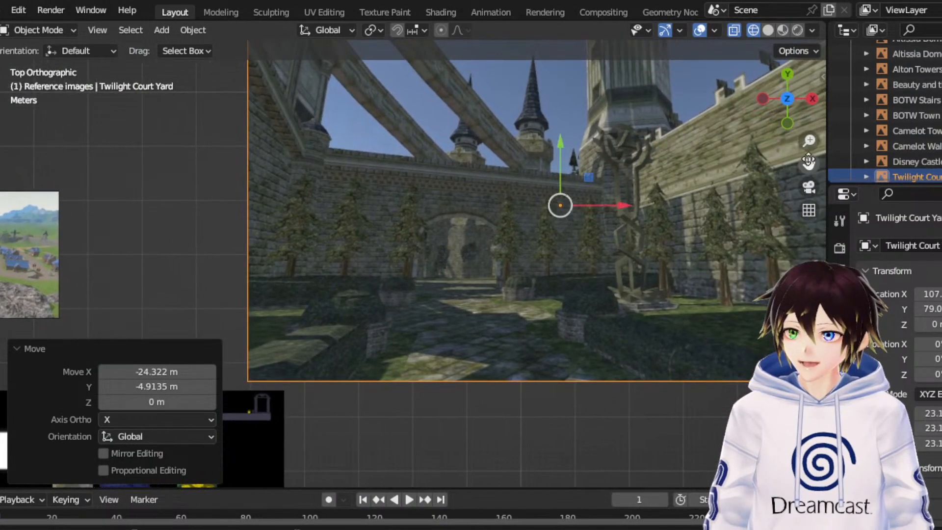
scroll(554, 187, "down", 1)
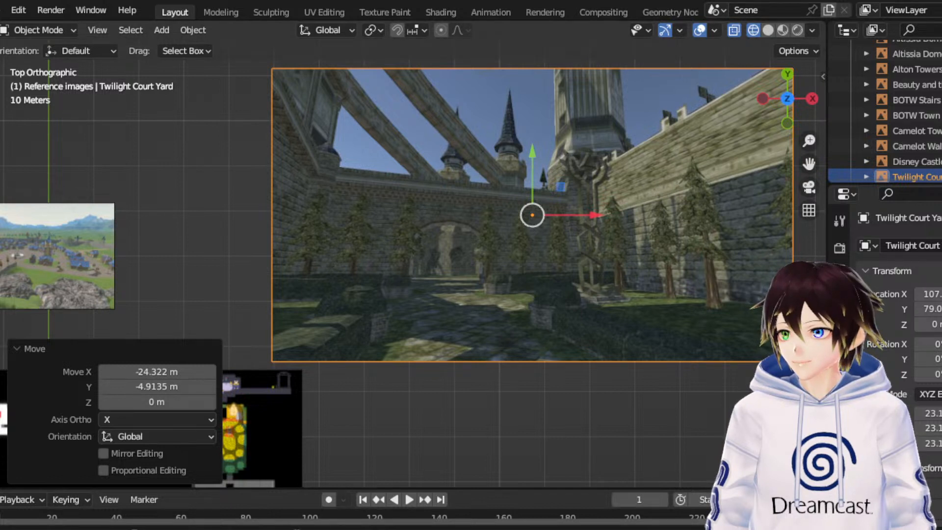
- Shrink the Twilight Court Yard image uniformly in top view to a scale of about 10.3
key("shift+space")
key("s")
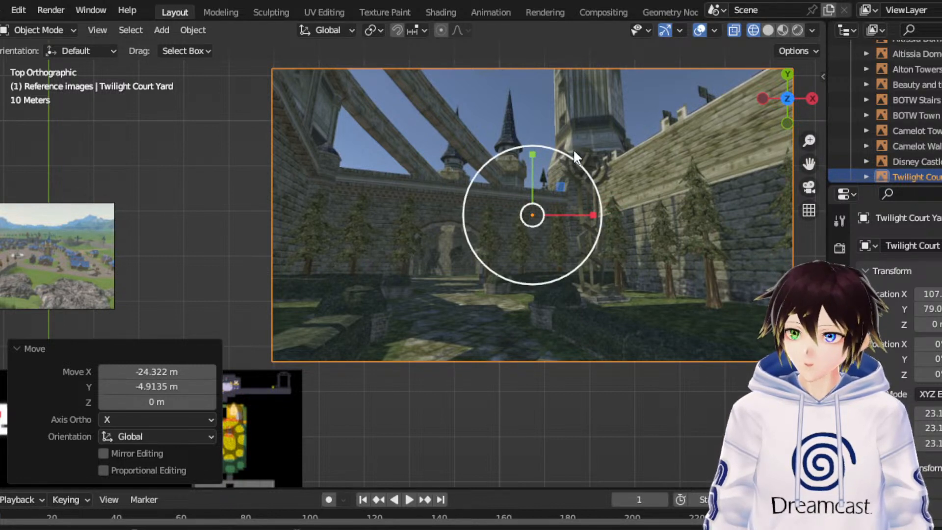
left_click_drag(573, 149, 538, 198)
- Move the Twilight Court Yard image to about X 22.5, Y 50.9, above the two small images beside the Undertale title
left_click(0, 148)
left_click_drag(530, 161, 521, 276)
left_click_drag(809, 163, 810, 164)
left_click_drag(709, 116, 576, 162)
scroll(566, 165, "up", 3)
left_click_drag(702, 107, 384, 176)
left_click_drag(709, 135, 280, 145)
left_click_drag(239, 93, 267, 36)
- Raise the Twilight Court Yard image about 1.68 m in Z in front view, and return to top view with nothing selected
left_click_drag(811, 103, 728, 96)
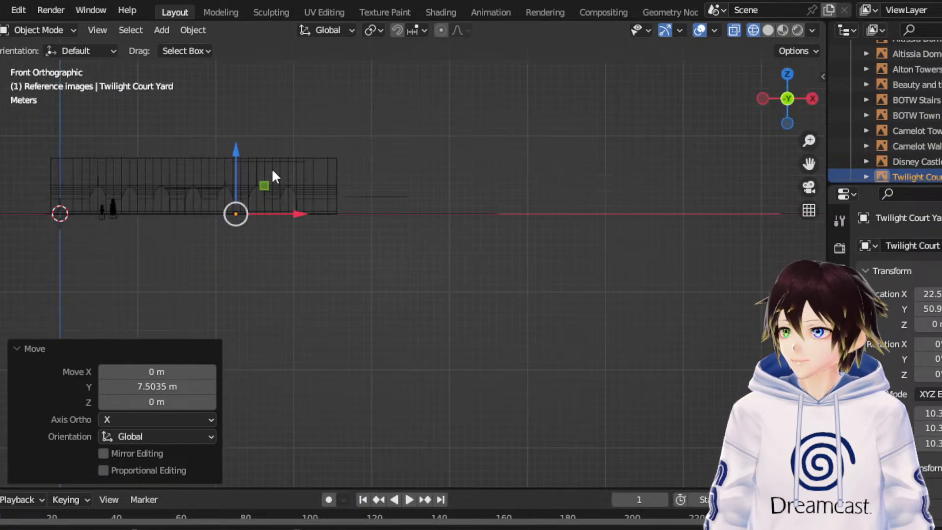
left_click_drag(236, 173, 267, 163)
middle_click_drag(353, 108, 361, 153)
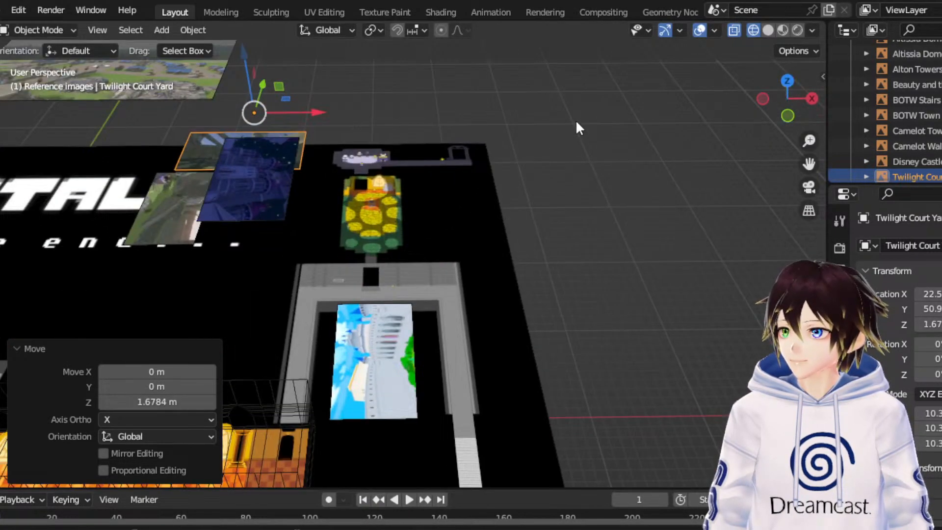
left_click(787, 78)
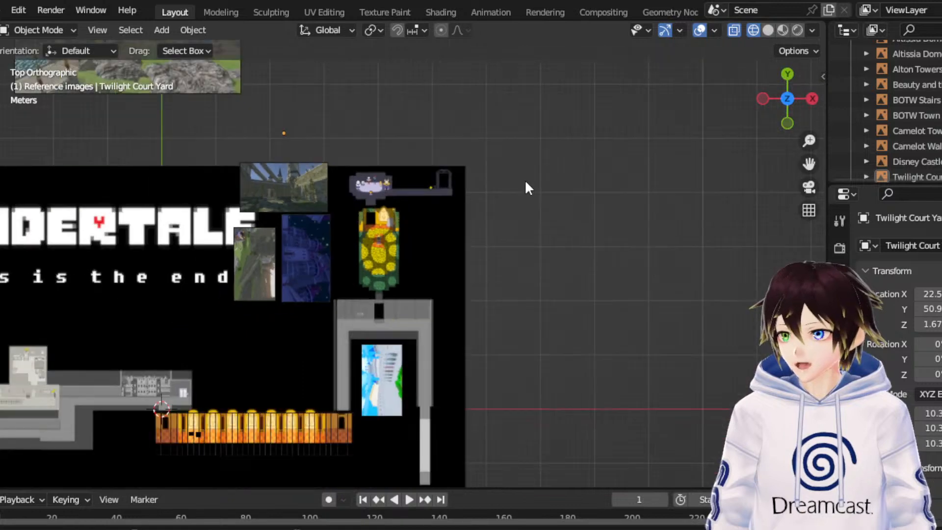
- Move the distant Alton Towers above image about 120.42 m along Y toward the Undertale map
scroll(687, 184, "down", 5)
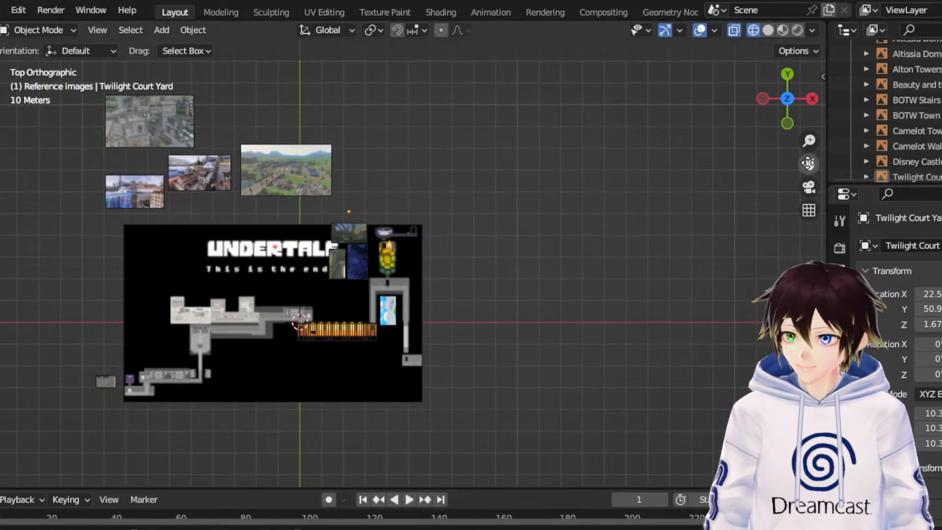
left_click_drag(808, 163, 808, 0)
scroll(619, 336, "down", 6)
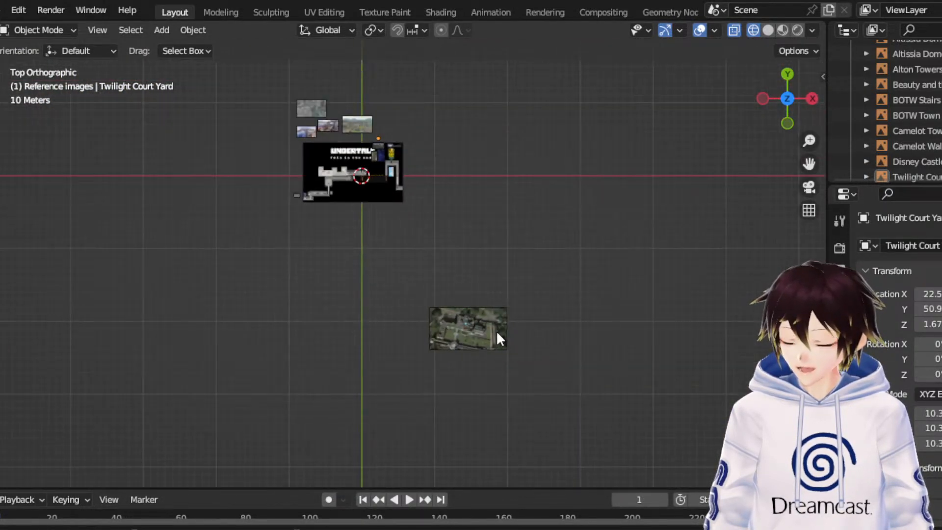
left_click(496, 338)
left_click_drag(469, 281, 483, 187)
scroll(595, 183, "up", 6)
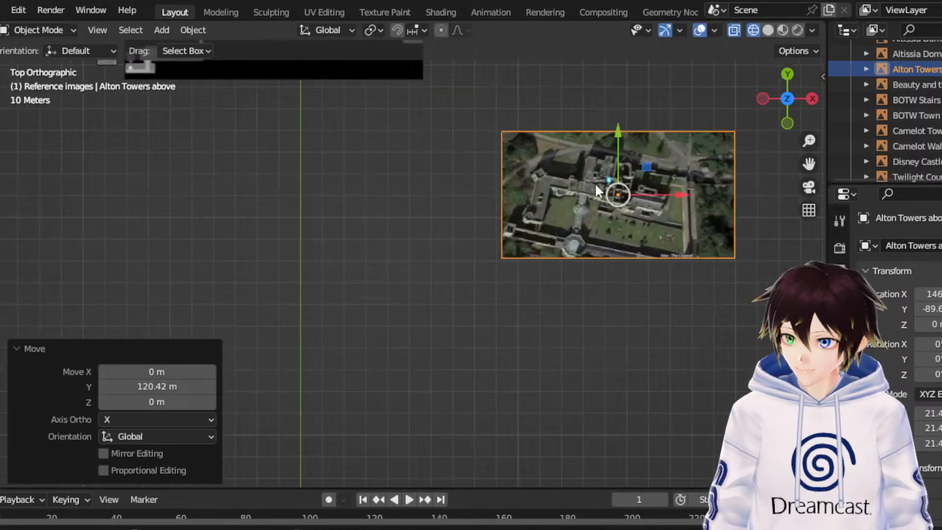
left_click_drag(809, 163, 814, 324)
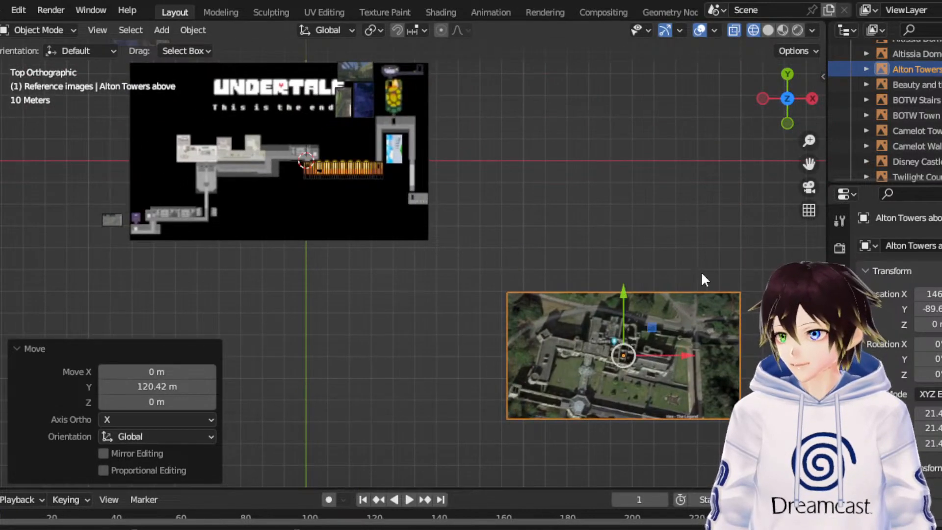
- Move the Alton Towers above image about -113.01 m in X and 32.18 m in Y to the map's lower edge
scroll(700, 271, "up", 2)
key("g")
left_click(396, 266)
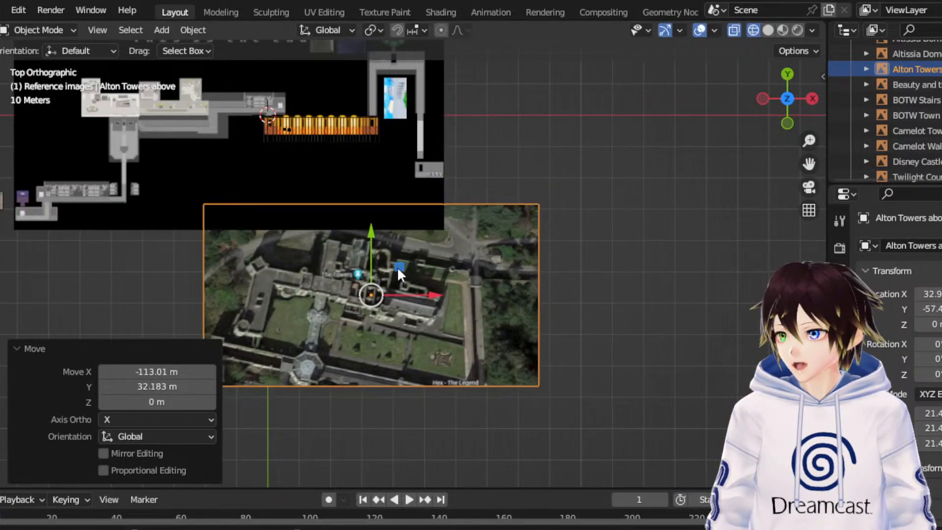
- Raise the Alton Towers above image about 12.54 m in Z so it sits over the map, and return to top view
middle_click_drag(398, 268, 408, 128)
left_click_drag(376, 177, 387, 134)
middle_click_drag(387, 134, 392, 162)
left_click(786, 73)
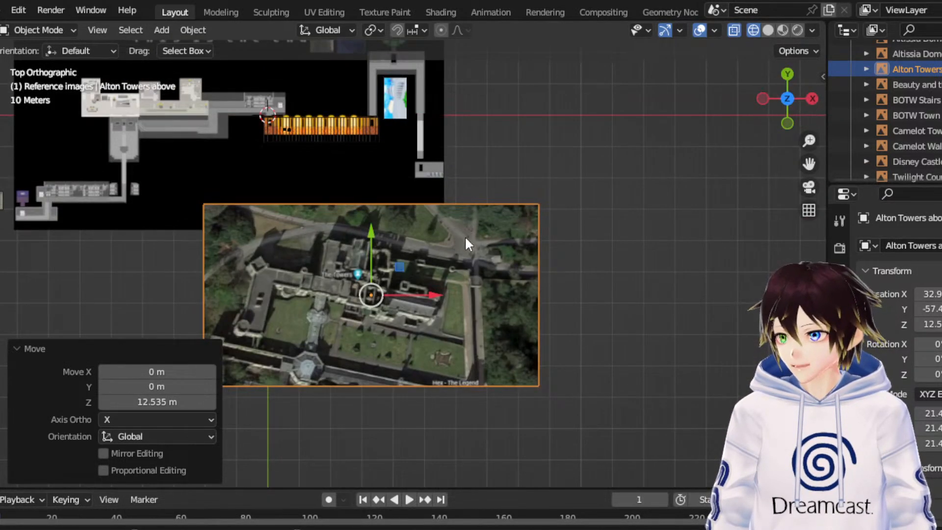
- Rotate the Alton Towers above image by about -7.19° around the view's Z axis to level its buildings
left_click_drag(809, 163, 909, 210)
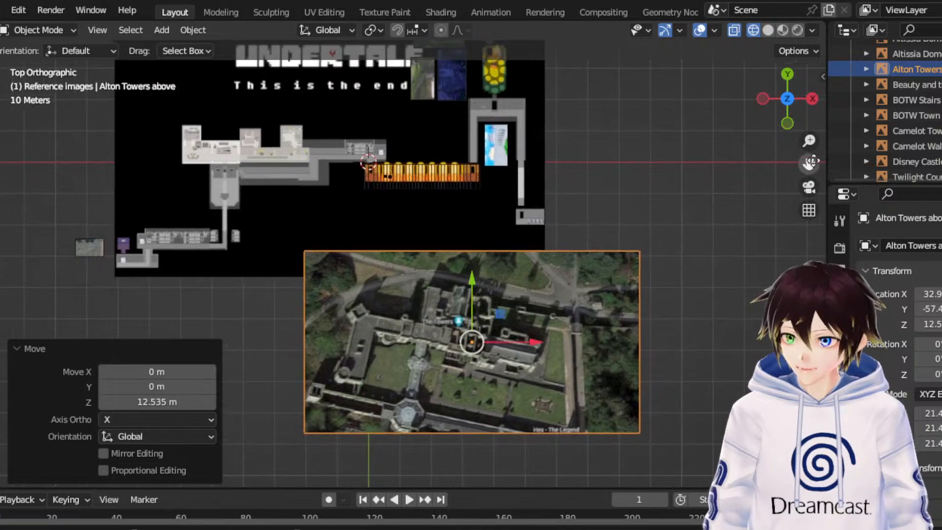
scroll(507, 334, "up", 2)
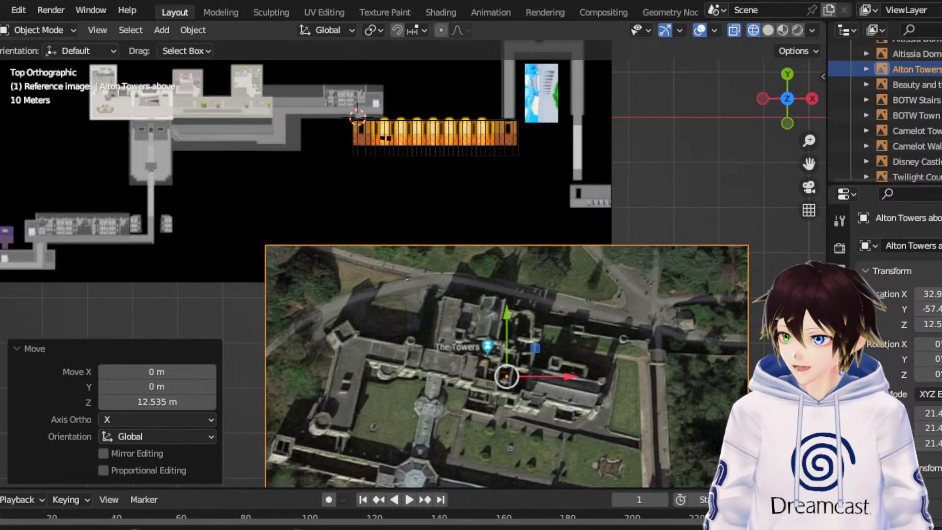
key("shift+space")
key("r")
left_click_drag(560, 333, 543, 341)
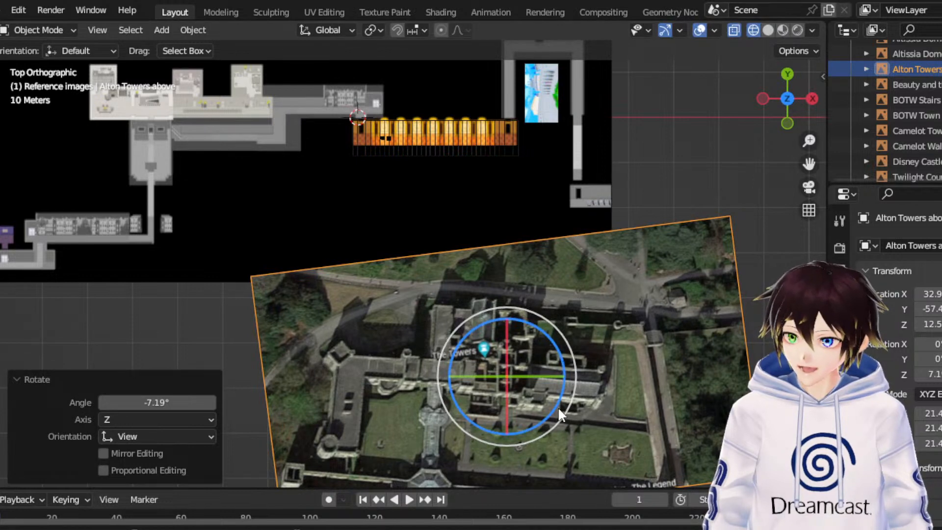
left_click_drag(809, 164, 811, 122)
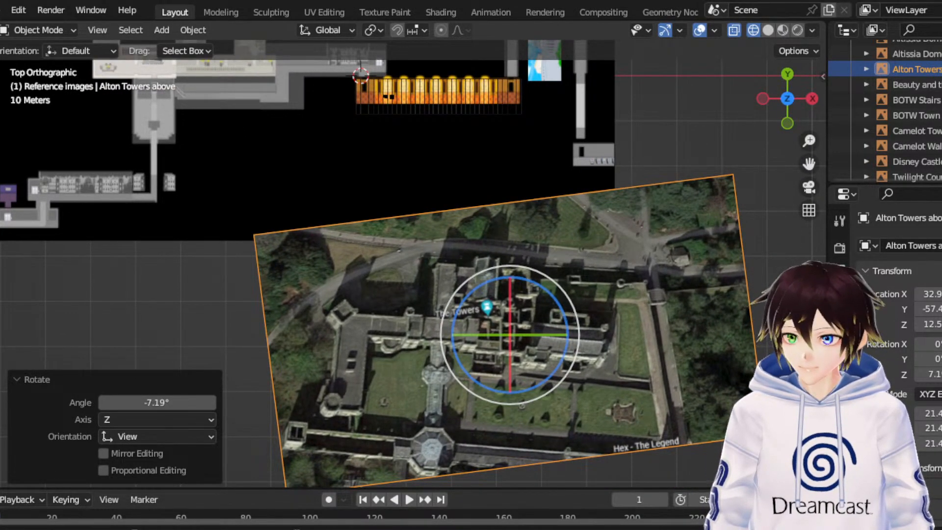
- Turn the Alton Towers above image upside down by rotating it about 178° around the view's Z axis
left_click(790, 304)
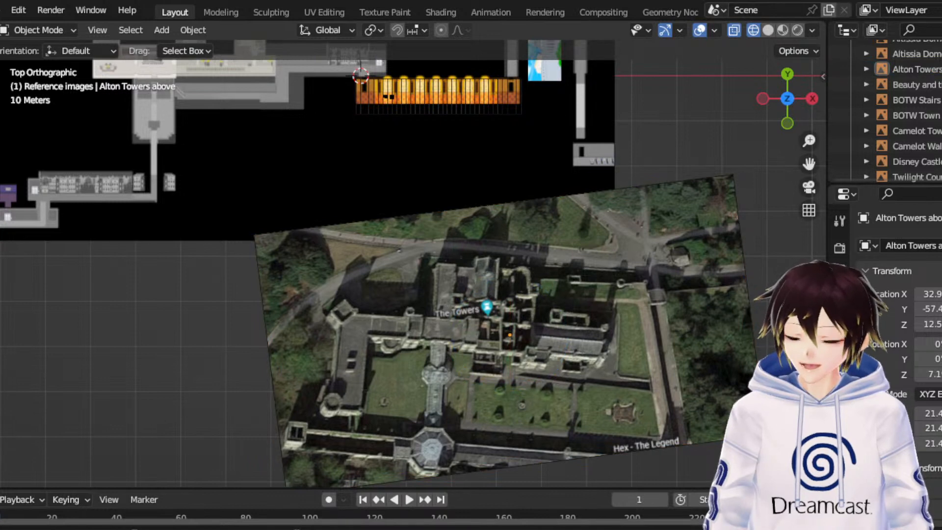
left_click(494, 348)
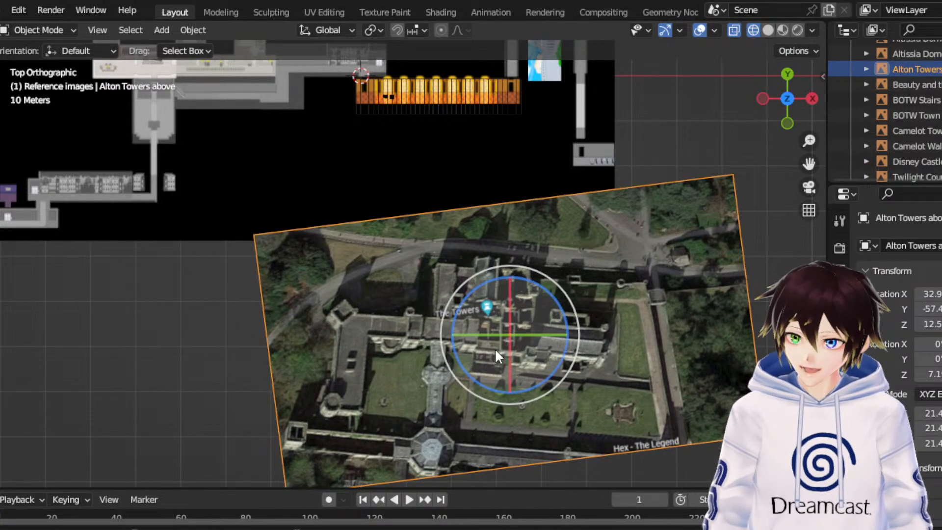
right_click(437, 225)
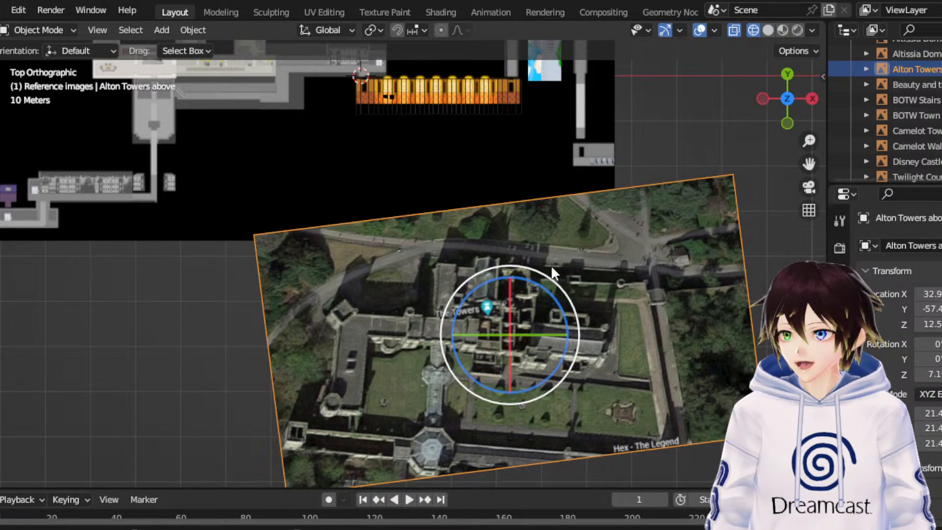
left_click_drag(552, 265, 460, 409)
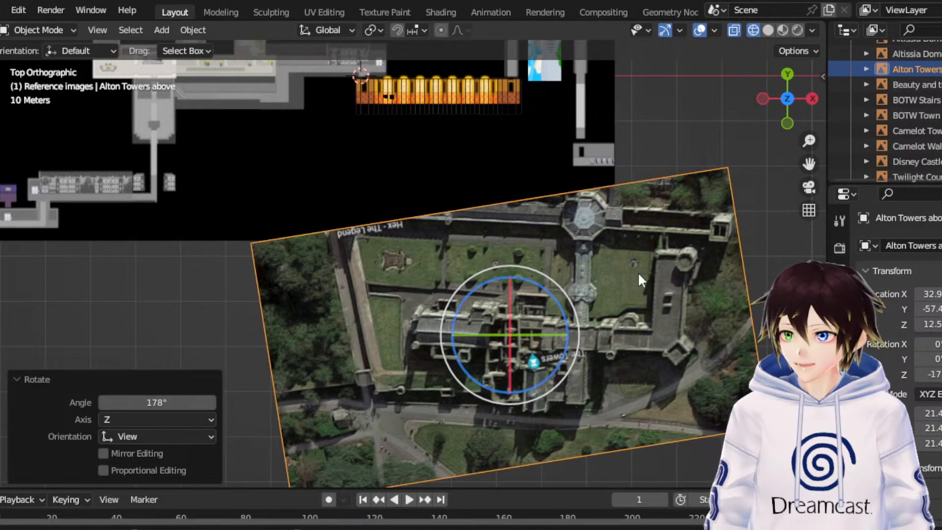
- Move the Alton Towers above image about -8.87 m in X and 43.85 m in Y onto the map, and scale it by 0.440
left_click(1, 132)
left_click_drag(809, 164, 832, 215)
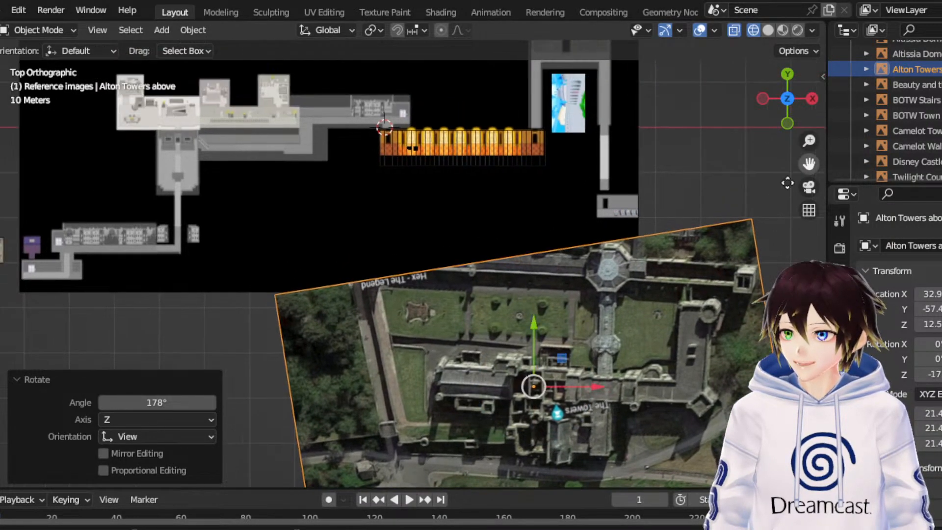
left_click_drag(562, 367, 521, 161)
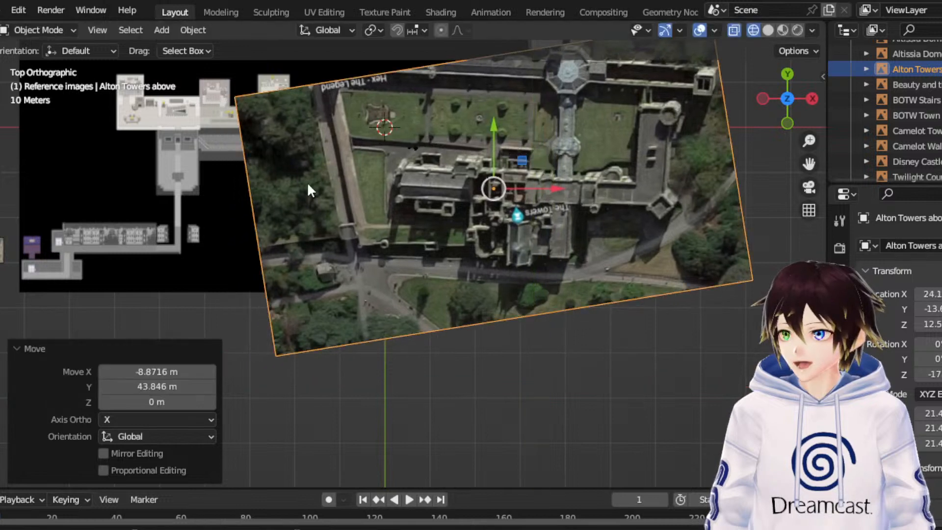
left_click(1, 193)
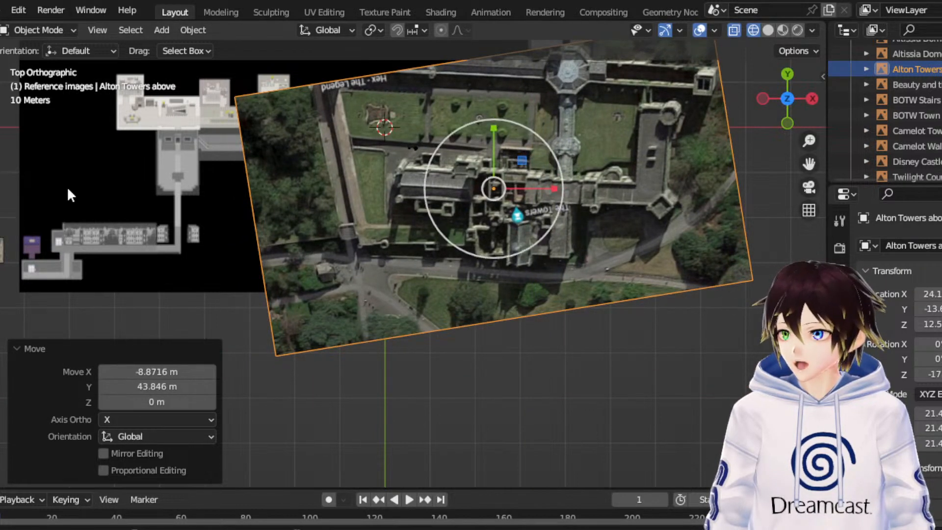
left_click_drag(532, 131, 510, 164)
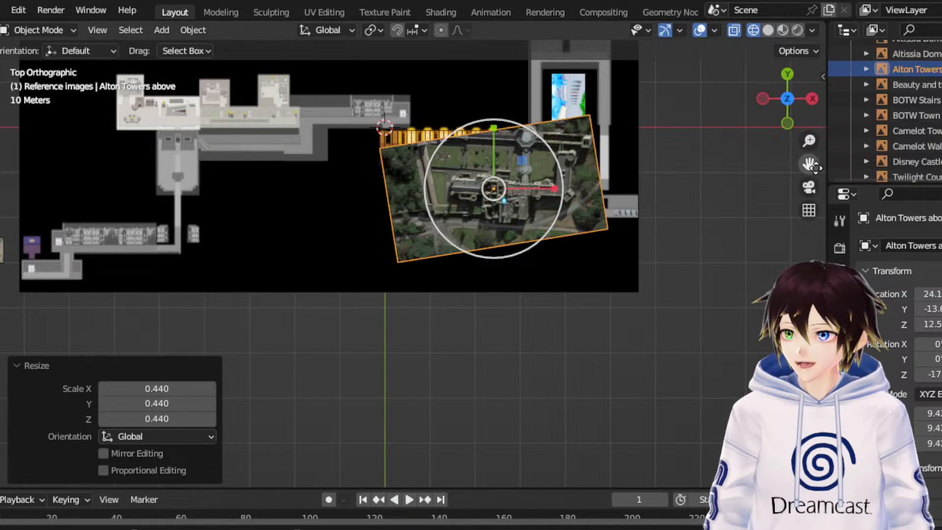
- Move the Alton Towers above image about -5.53 m in X and -4.74 m in Y to just below the golden hallway
left_click_drag(809, 163, 807, 258)
scroll(743, 231, "up", 3)
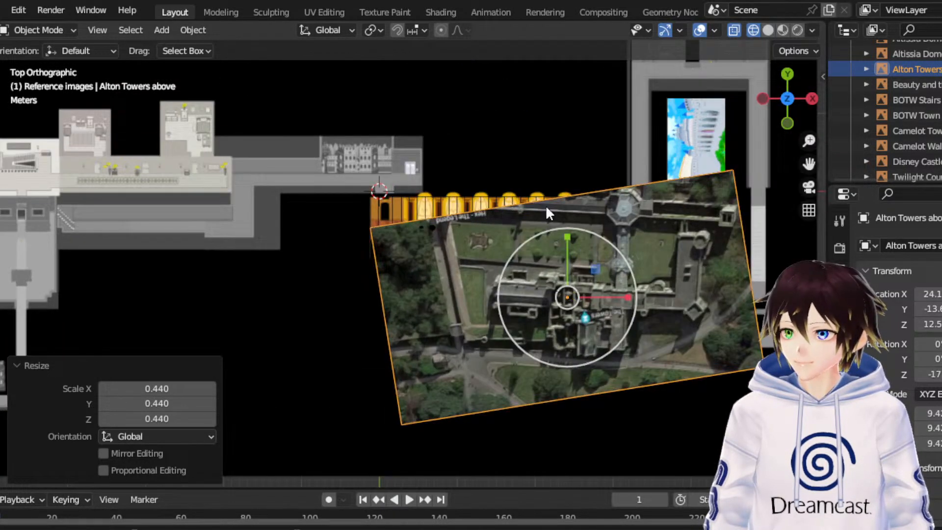
left_click(0, 125)
left_click_drag(595, 269, 552, 305)
- Shrink the Alton Towers above image to a scale of about 6.3, narrower than the golden hallway, and clear the selection
key("s")
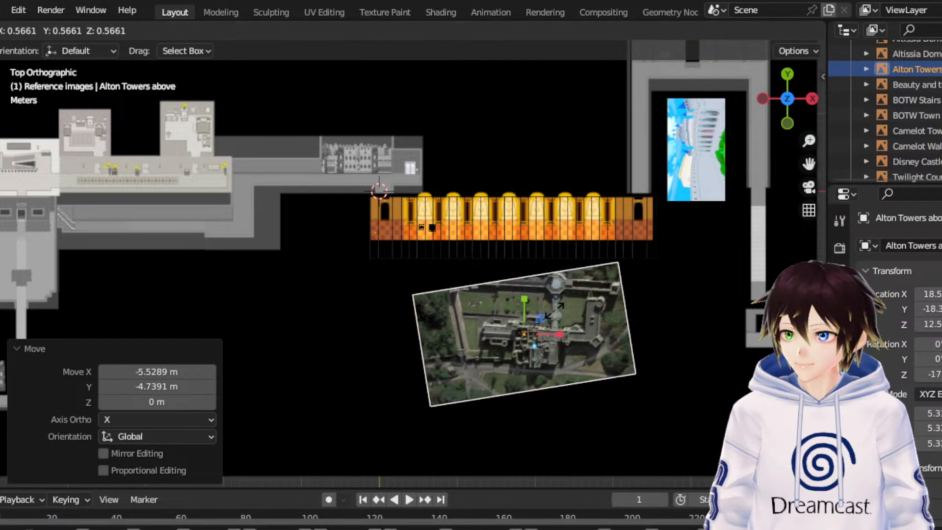
left_click(569, 243)
scroll(588, 294, "down", 2)
left_click(758, 256)
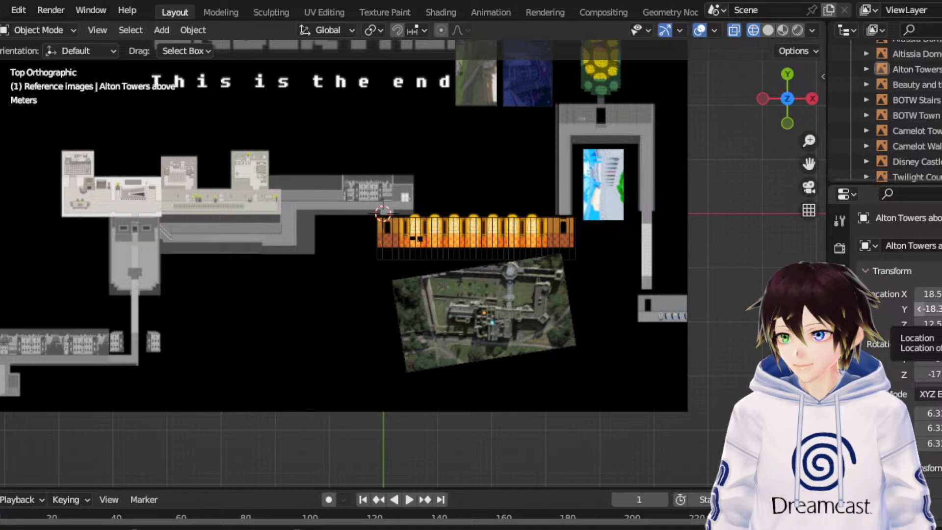
- Enlarge the Camelot Walls image beside the map's lower-left corner by a uniform scale of 1.886
scroll(46, 451, "down", 6)
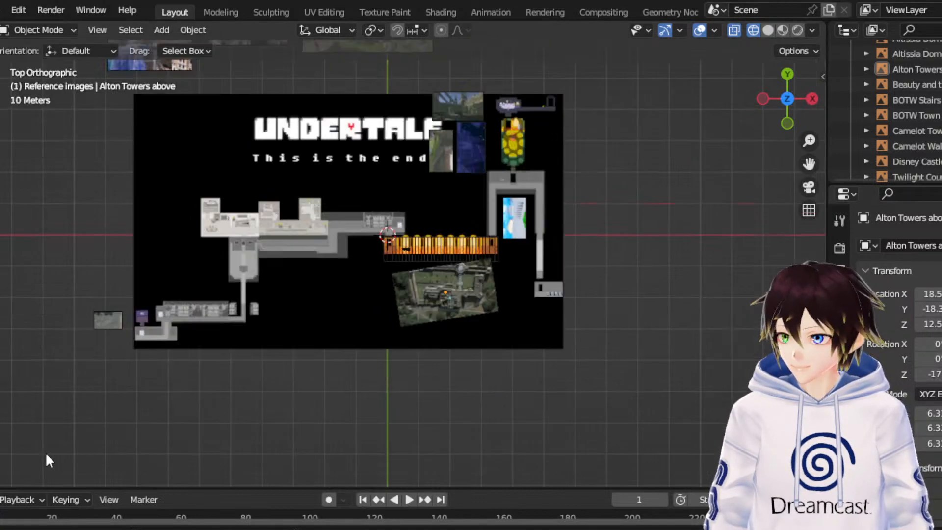
scroll(175, 385, "up", 4)
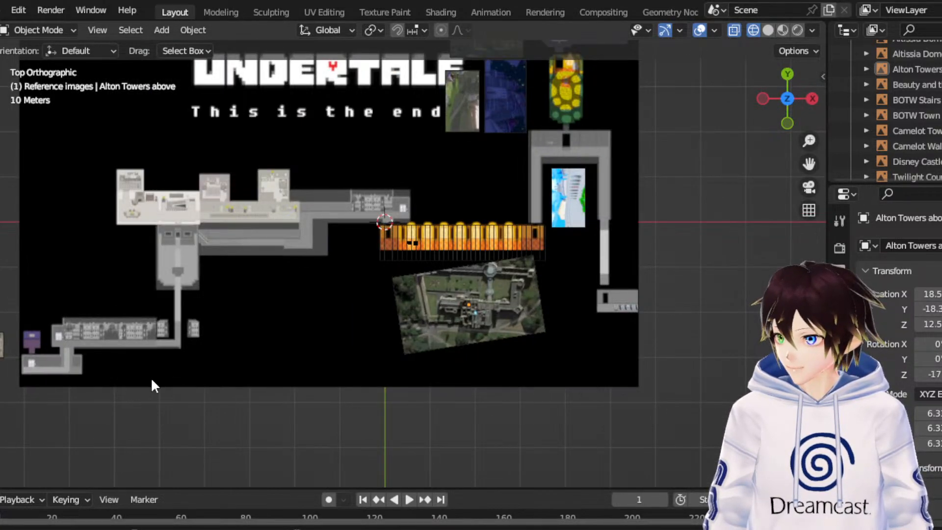
left_click_drag(808, 164, 941, 131)
scroll(410, 340, "up", 6)
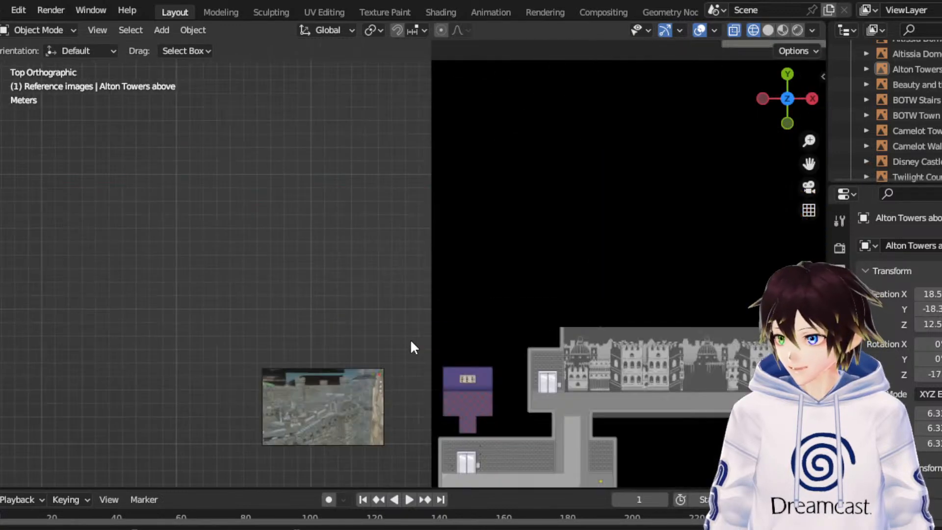
scroll(338, 416, "down", 6)
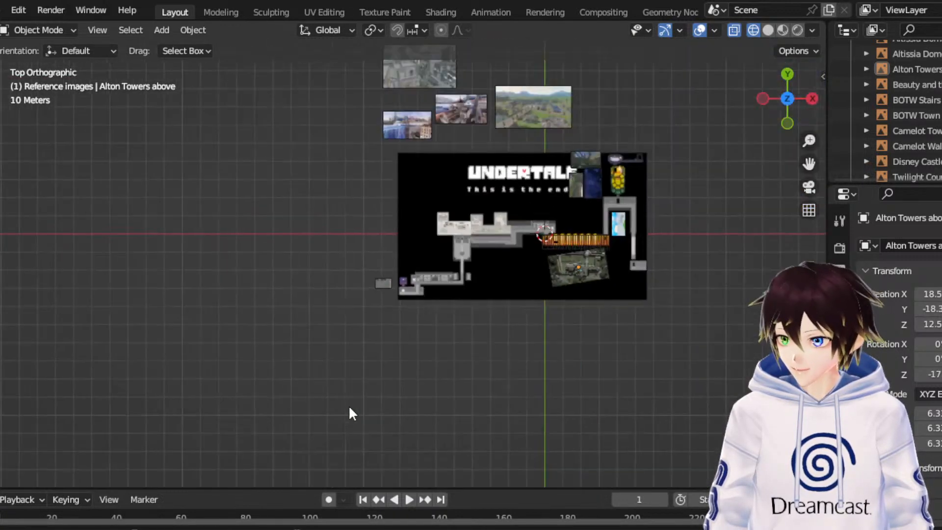
scroll(390, 336, "up", 5)
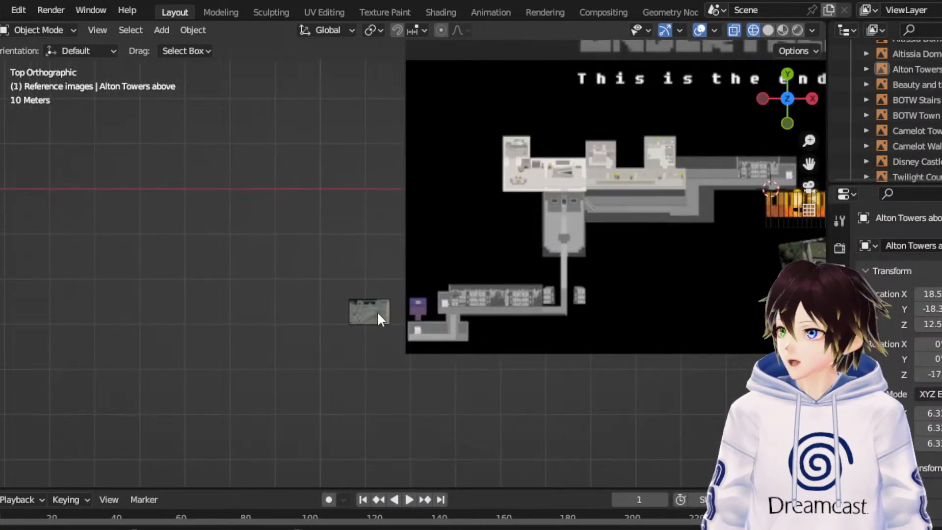
left_click(377, 311)
left_click_drag(428, 262, 486, 235)
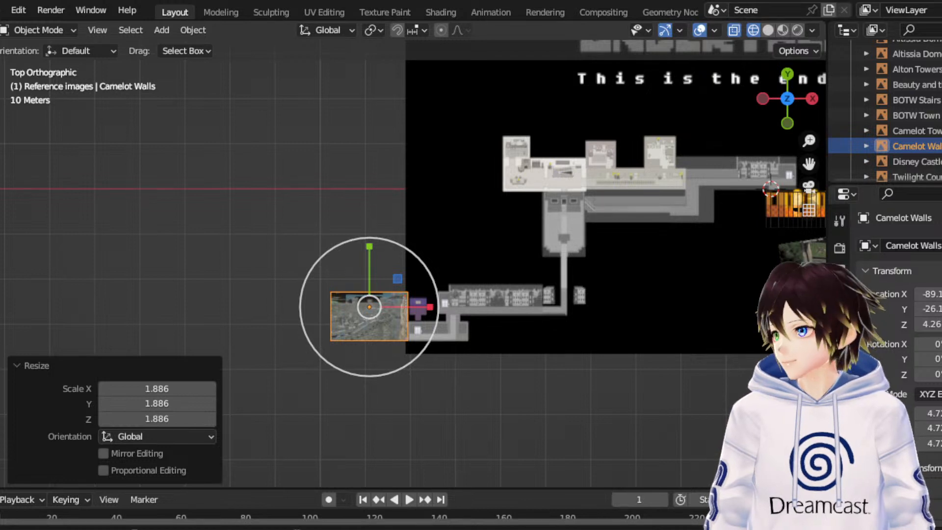
- Add the painting of the caped figure beside a throne west of the map, scale it to about 9.78, and name it Throne Room
left_click_drag(1, 165, 408, 202)
double_click(931, 177)
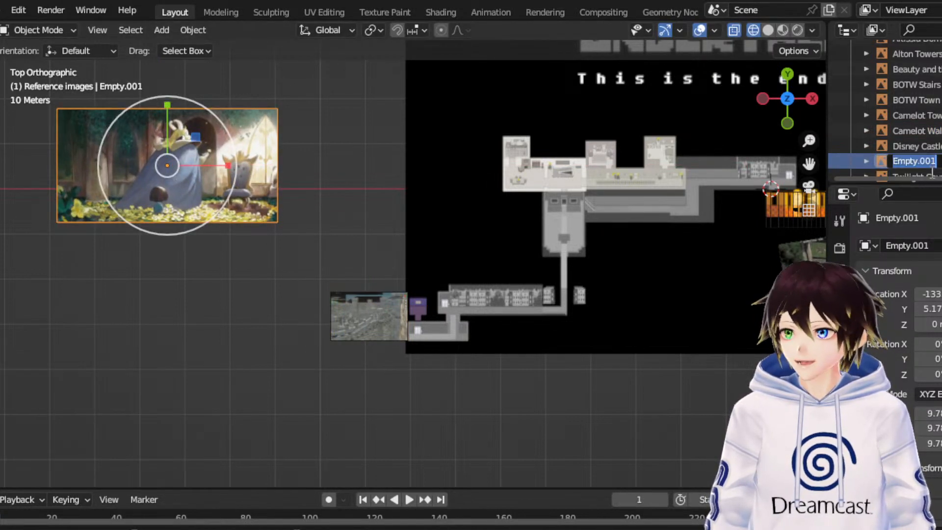
type("Throne Room")
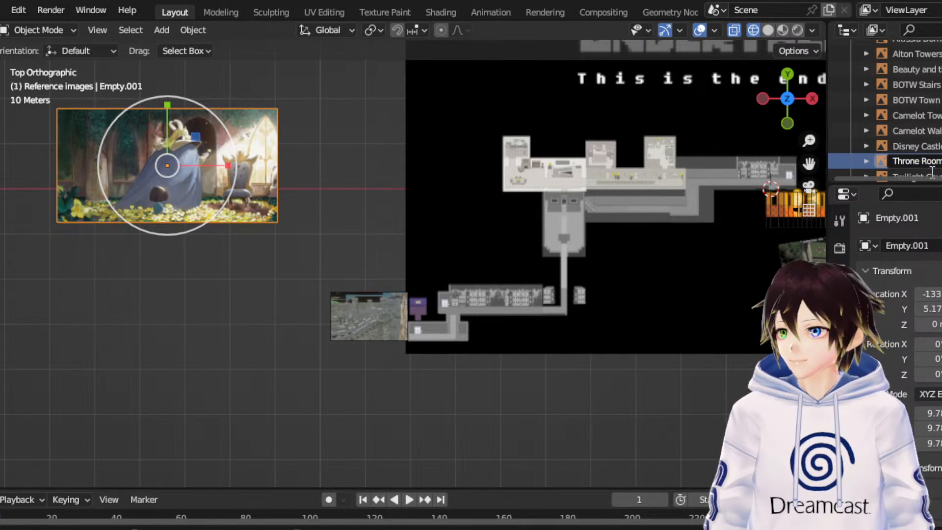
key("Return")
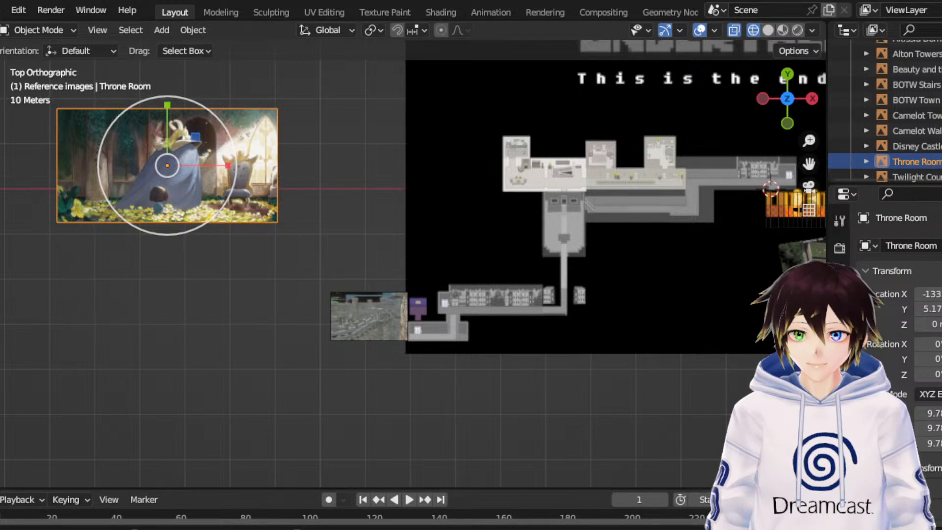
- Add the library image with twin spiral staircases below the Throne Room image and scale it uniformly by 8.102
left_click_drag(171, 365, 171, 374)
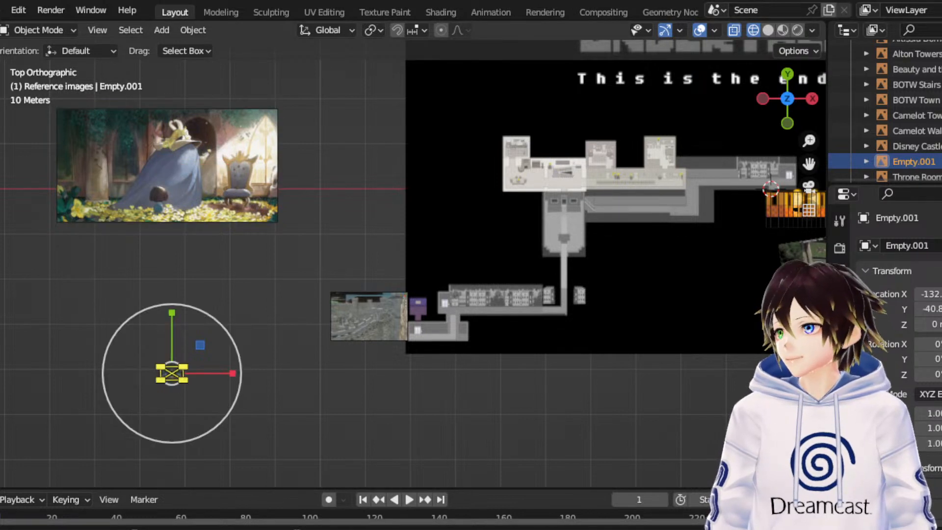
key("s")
left_click(646, 373)
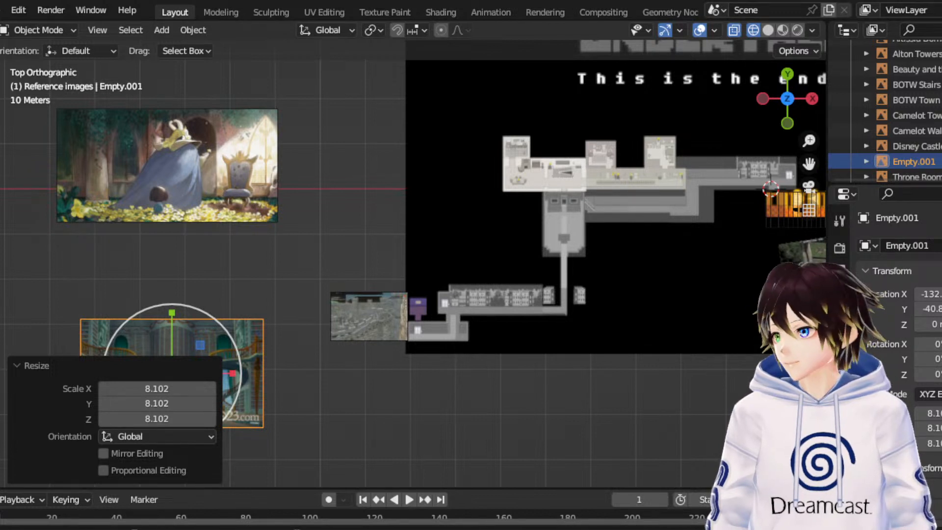
- Add the dark blue castle image just below the map's lower-left corner and scale it uniformly by 10.502
left_click_drag(1, 427, 453, 427)
left_click_drag(521, 401, 365, 117)
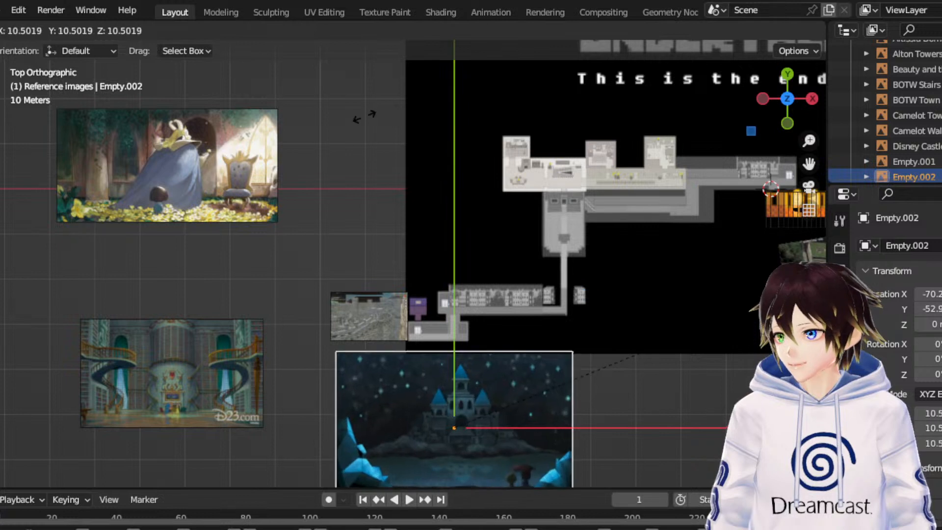
left_click(363, 117)
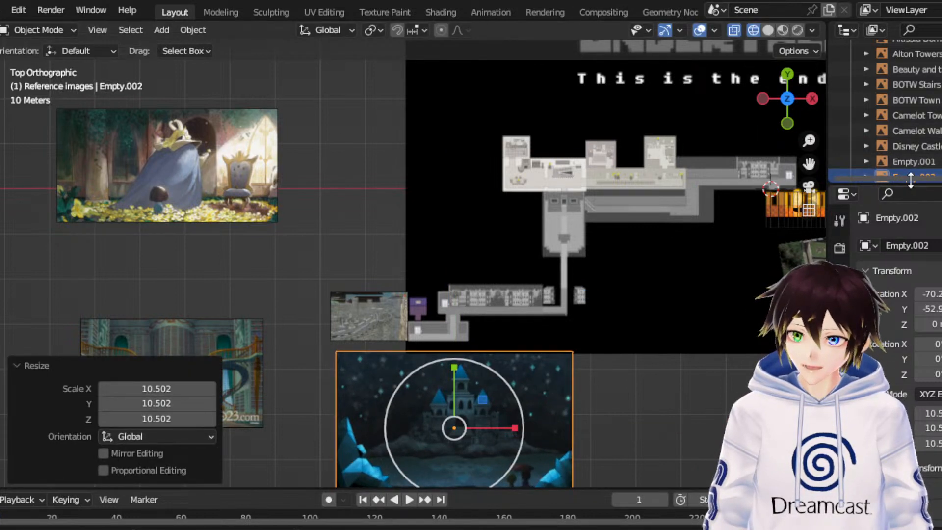
- Rename the dark blue castle image as Asgores Castle Exterior
scroll(907, 161, "down", 2)
double_click(907, 146)
type("Asgore")
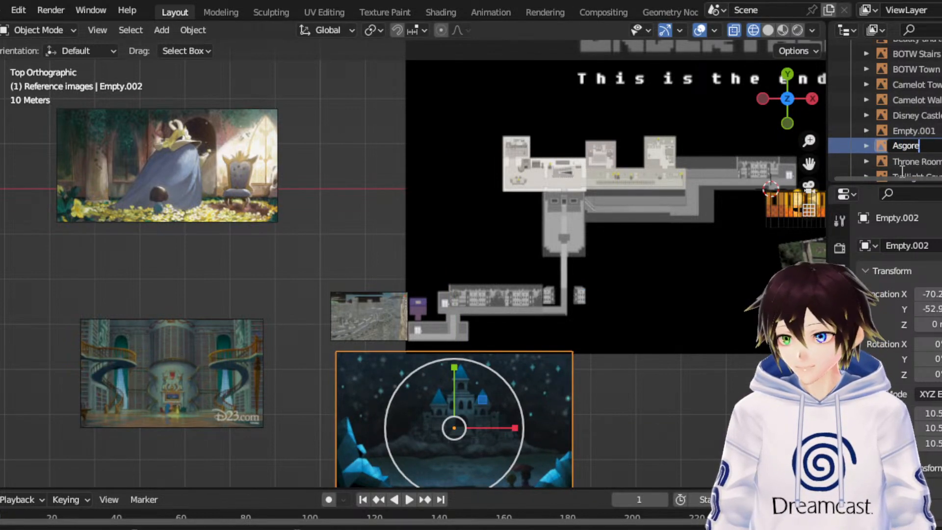
type("s Castle E")
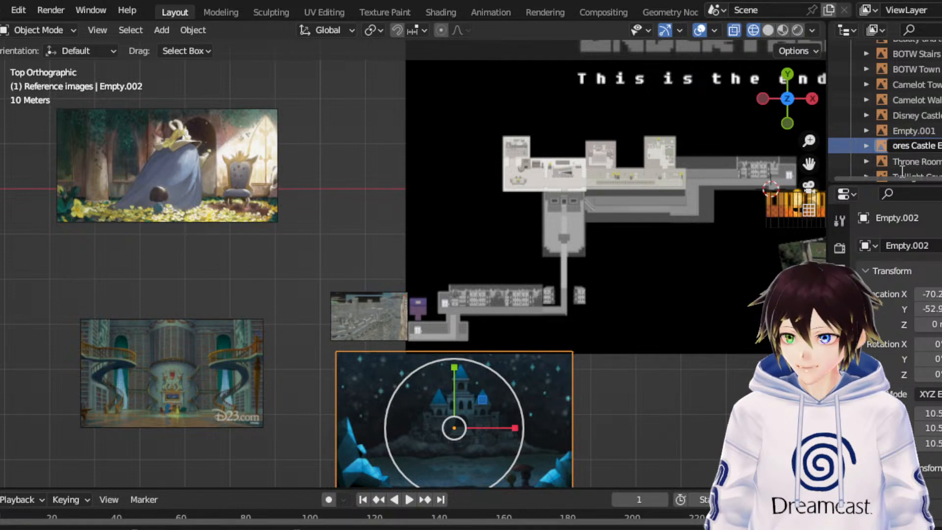
type("xterior")
key("Return")
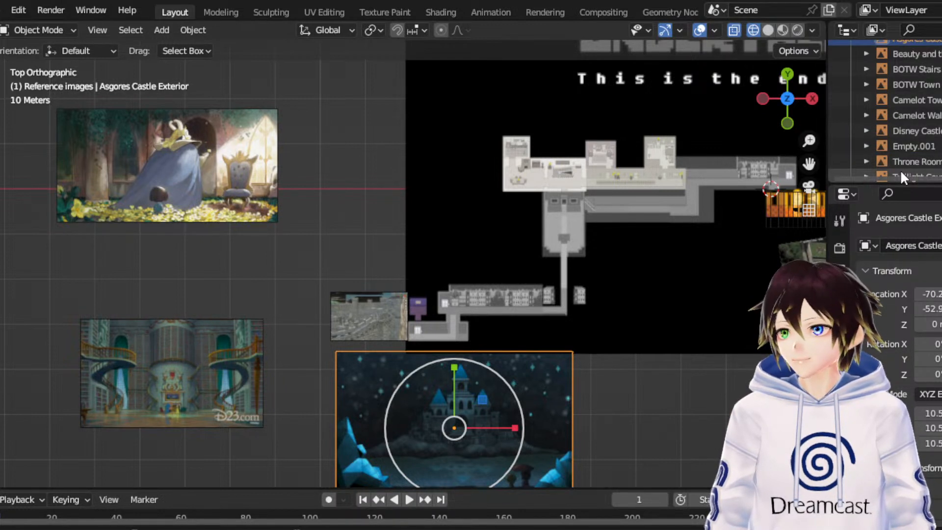
- Rename the spiral-staircase library image as B&B Library
left_click(918, 146)
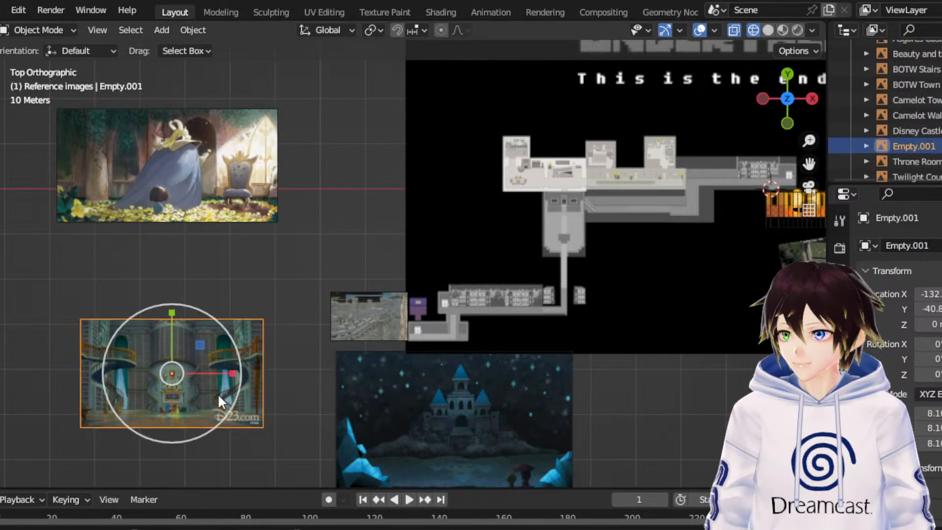
double_click(927, 146)
type("B&B")
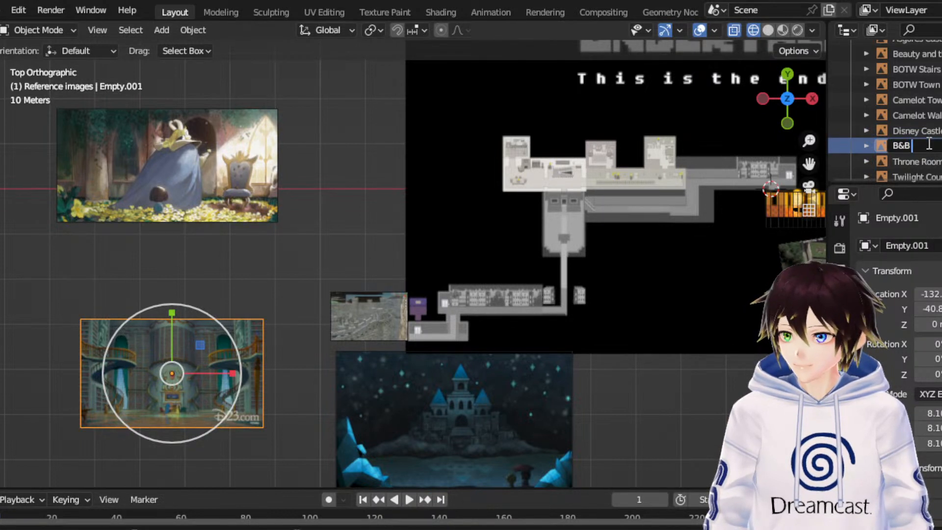
type(" Library")
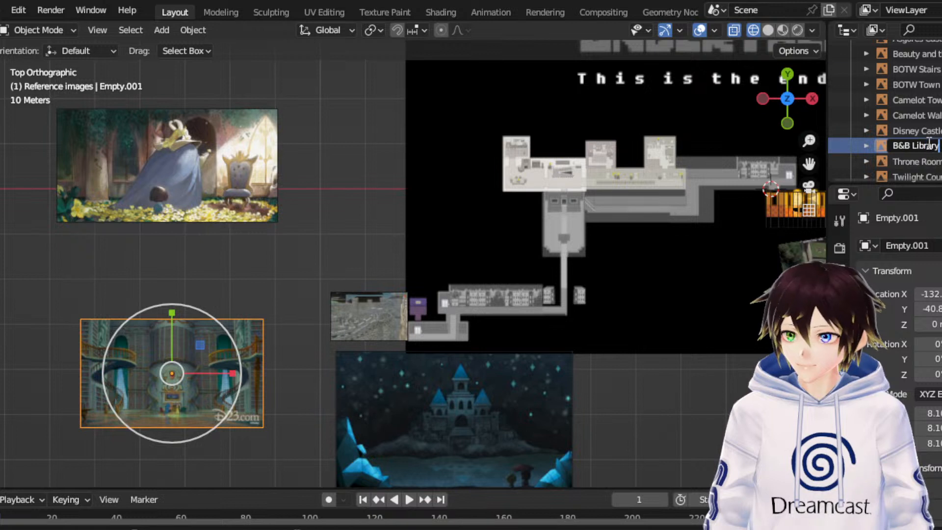
key("Return")
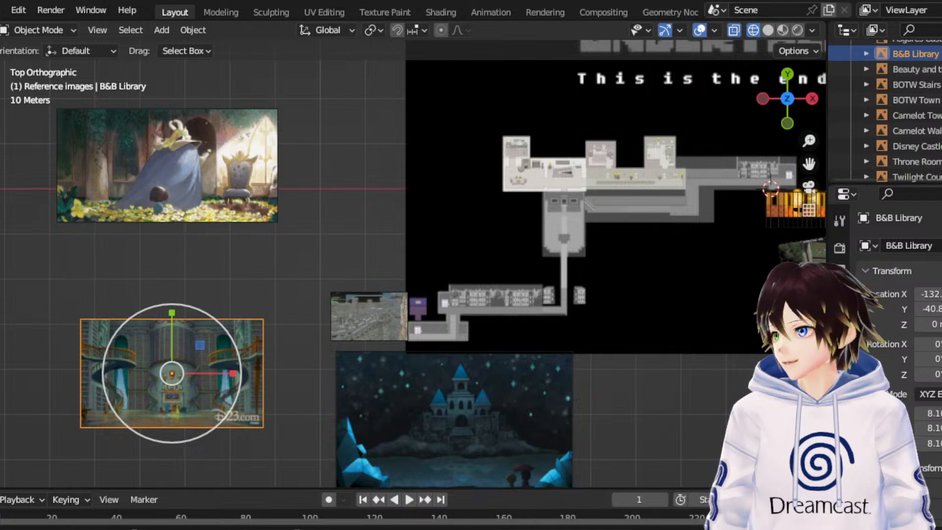
- Add the sunset castle artwork above the Camelot Walls image at a scale of about 6.79 and name it B&B Concept art exterior
left_click_drag(334, 230, 571, 67)
double_click(926, 164)
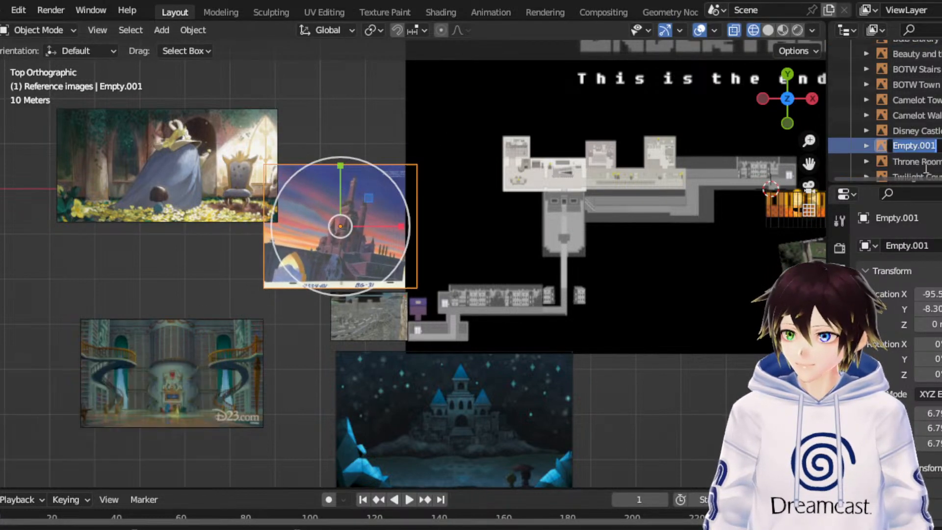
type("B&B Conc")
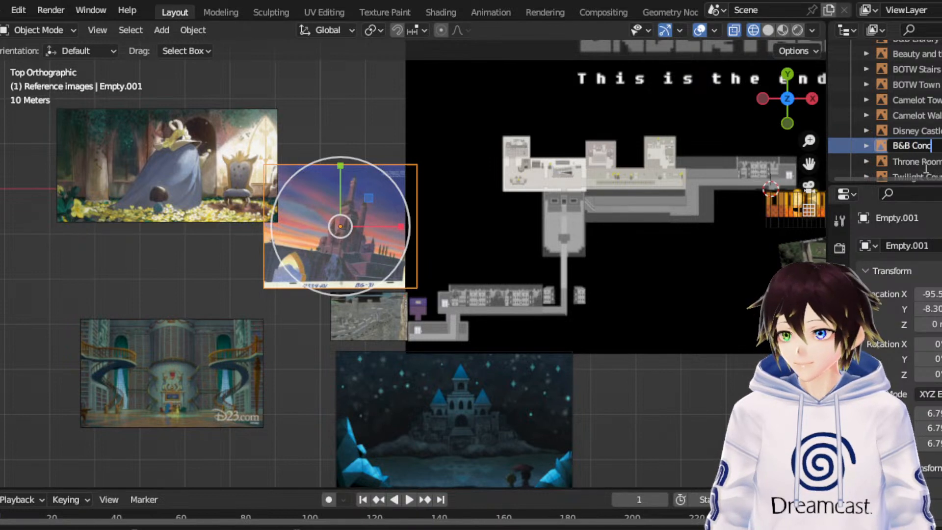
type("ept art exterior")
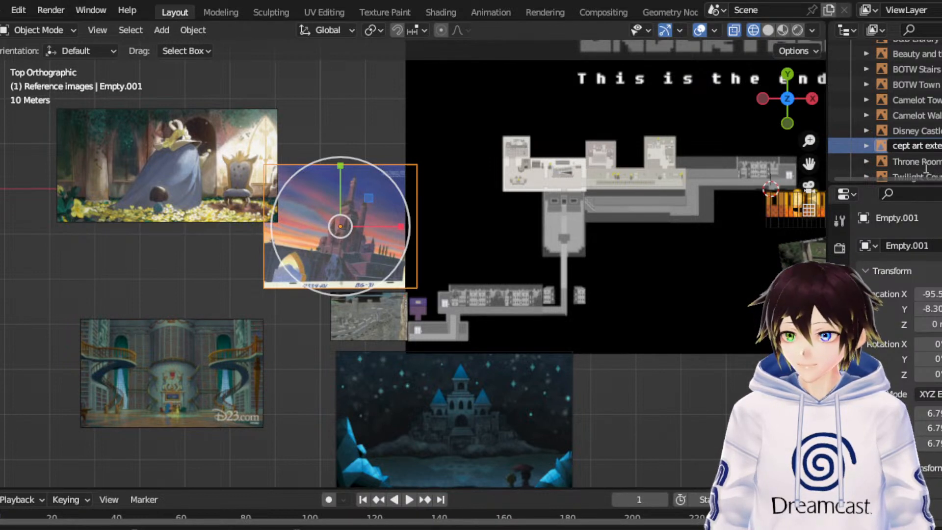
key("Return")
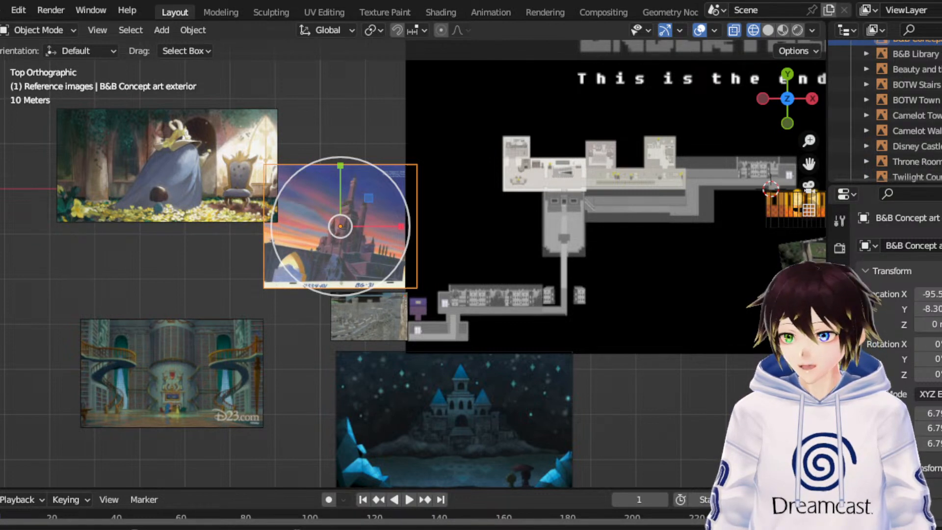
- Add the golden flower hall painting west of the B&B Library image, scaled by 7.644, and name it Throne Room Concept
left_click_drag(0, 376, 1, 375)
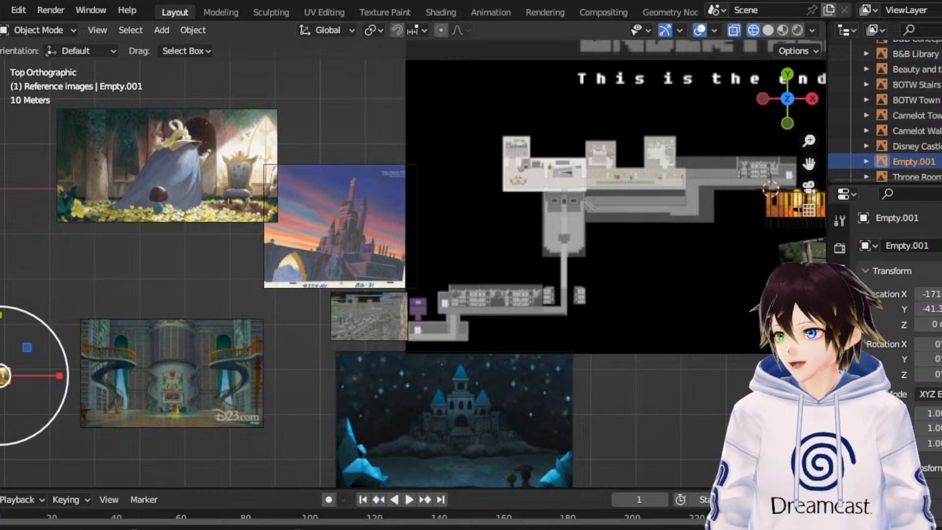
left_click_drag(61, 345, 520, 151)
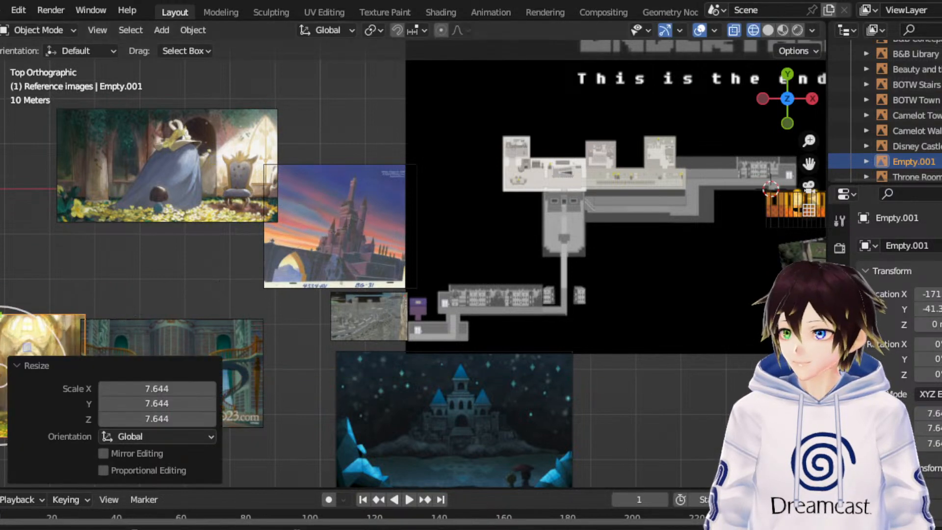
double_click(922, 162)
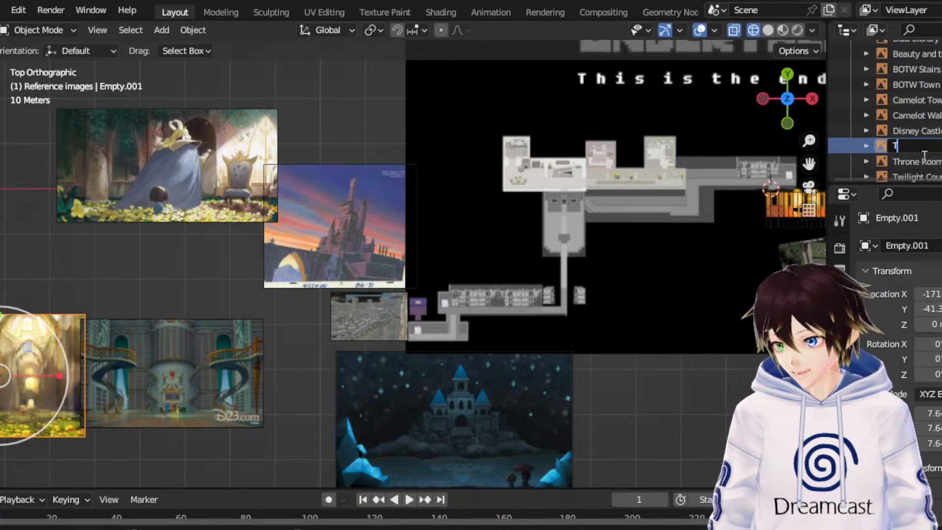
type("Throne Room Concept")
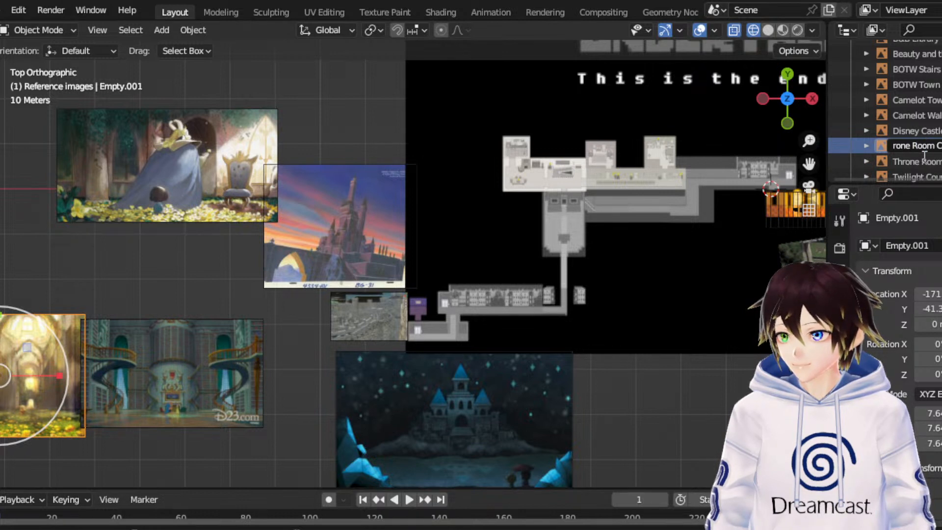
key("Return")
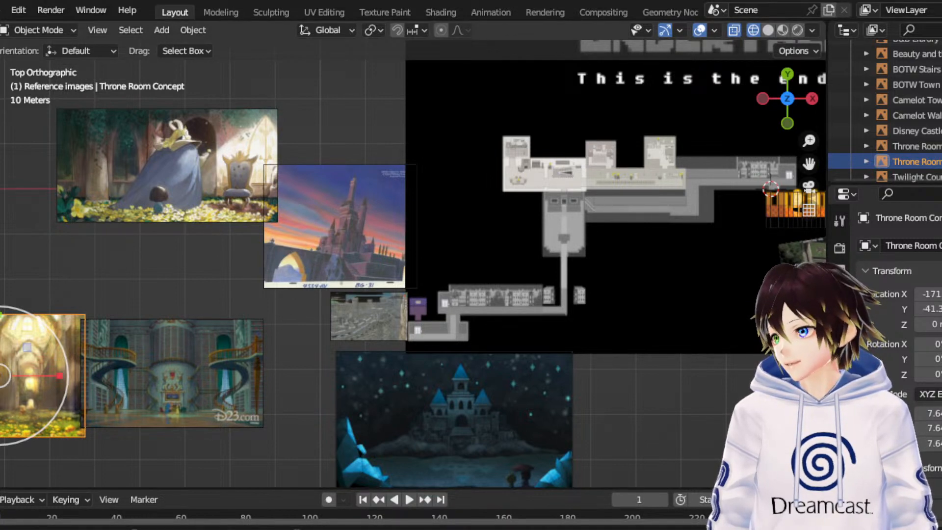
- Add the image of the purple-caped figure by a spiral staircase below Throne Room Concept and scale it uniformly by 8.070
left_click_drag(808, 164, 941, 0)
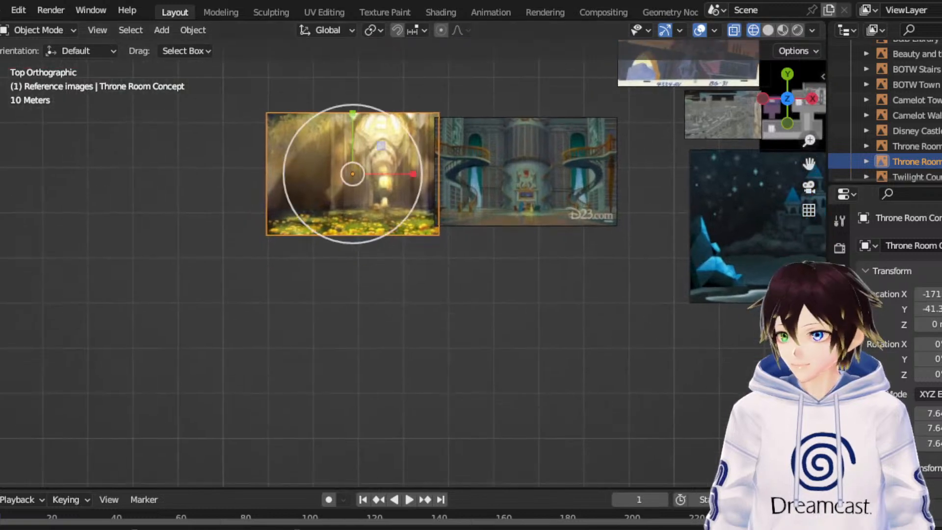
left_click_drag(941, 358, 312, 322)
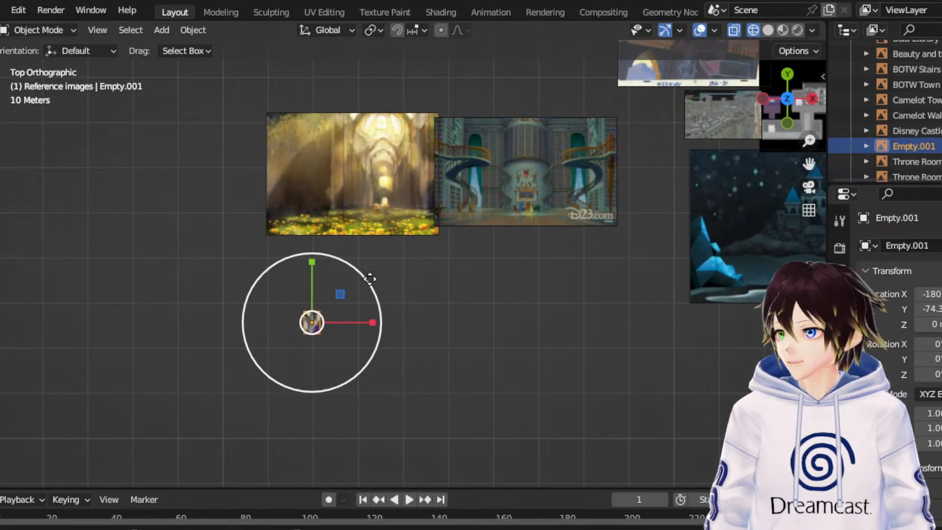
left_click_drag(371, 278, 2, 414)
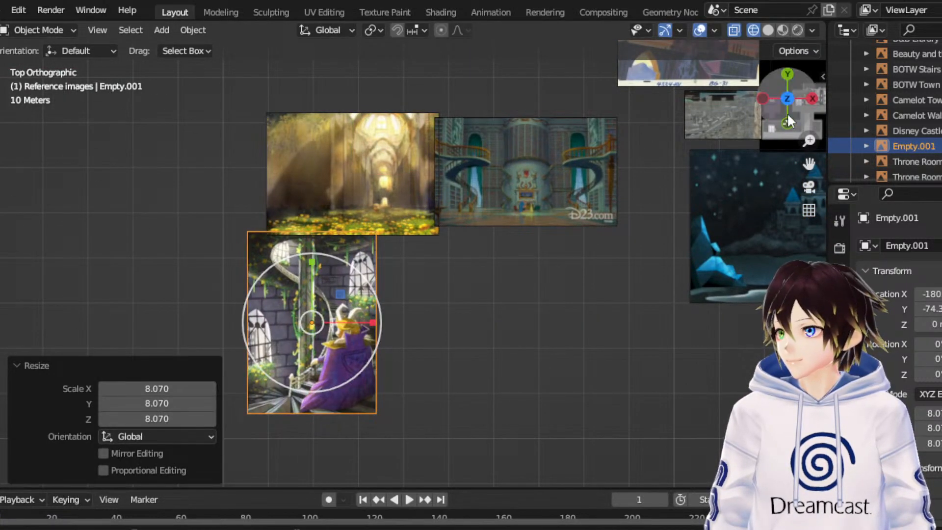
- Rename the purple-caped figure image as Lemon Tower reference
double_click(918, 143)
scroll(921, 142, "down", 1)
type("L")
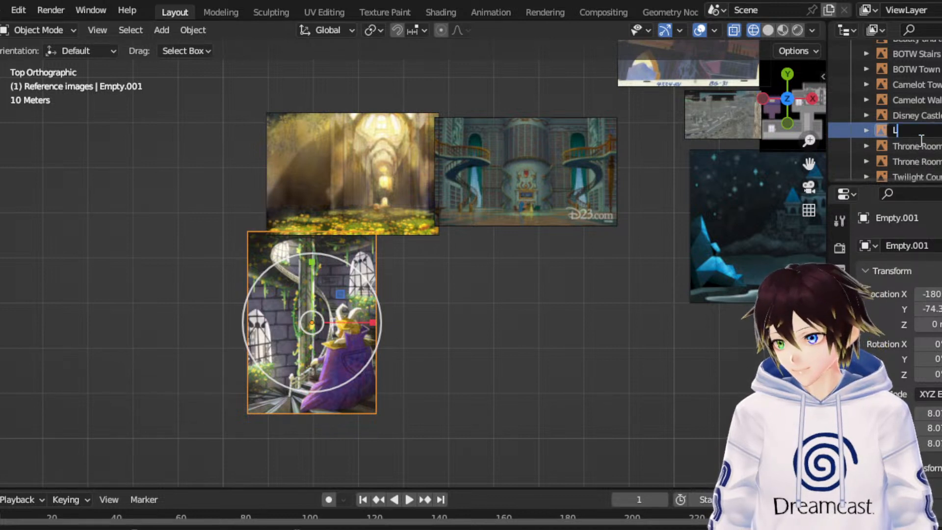
type("emon Tower reference")
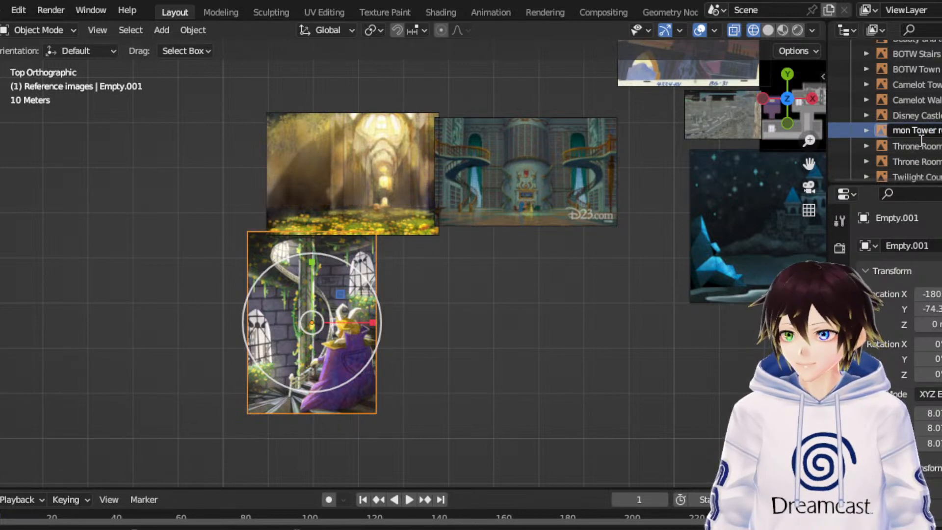
key("Return")
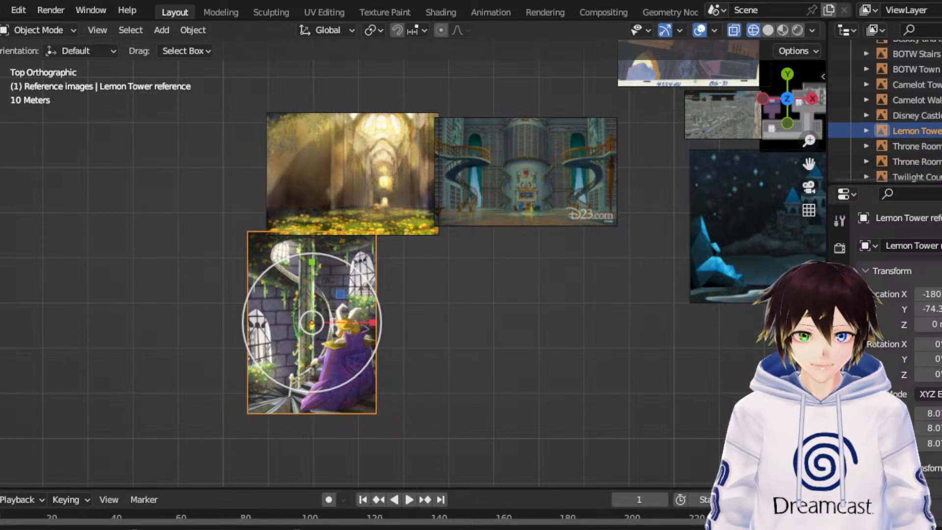
- Add the mountain castle photo beside the Lemon Tower reference at a scale of about 9.6 and name it Real Reference 1
left_click_drag(439, 380, 442, 382)
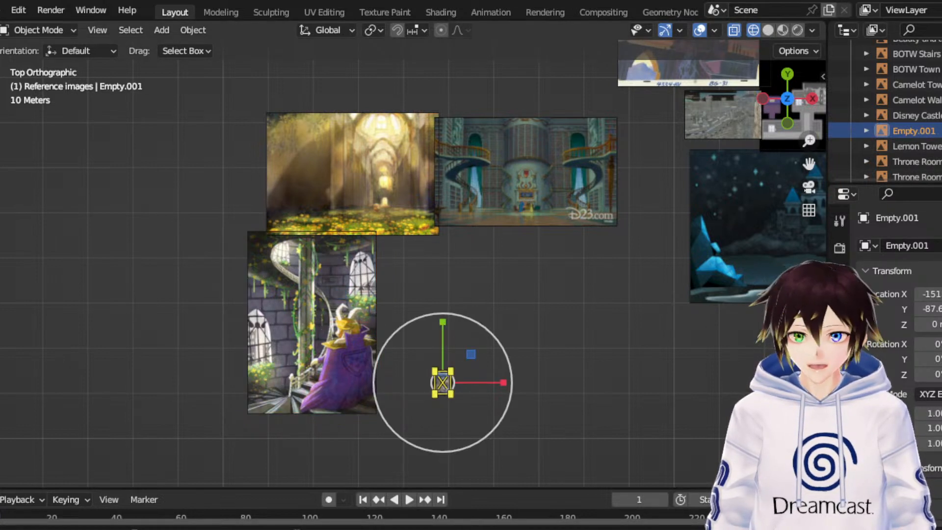
left_click_drag(471, 353, 255, 108)
double_click(911, 132)
type("Rea")
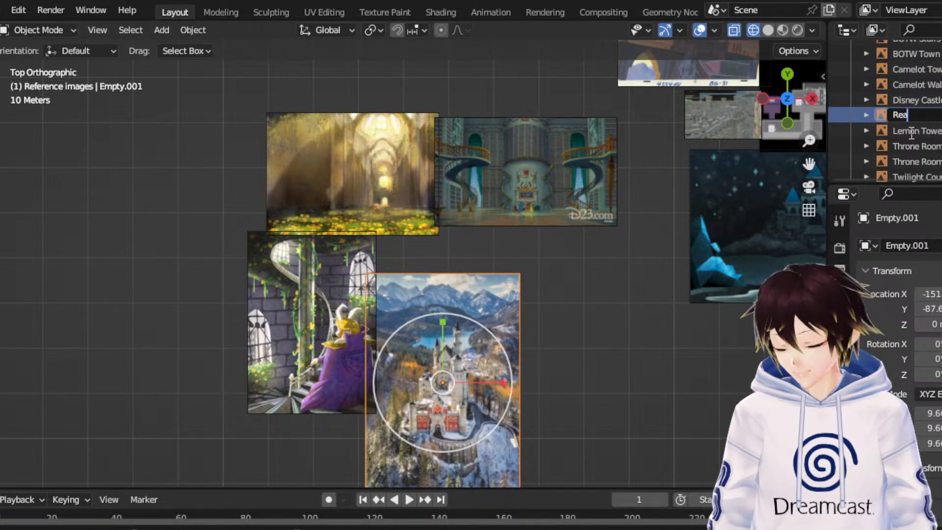
type("l Reference 1")
key("Return")
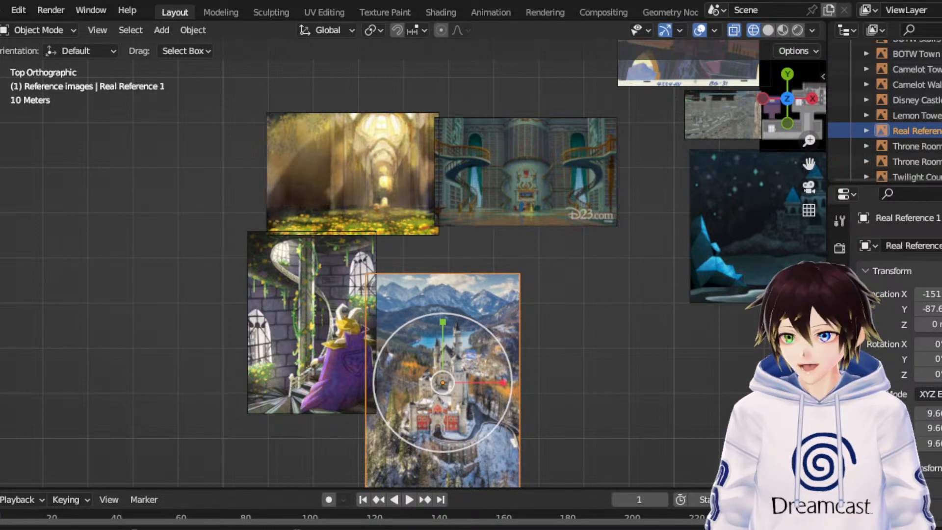
- Add the grey stone chapel photo well west of the Lemon Tower reference and scale it uniformly by 11.609
left_click_drag(1, 343, 21, 343)
key("s")
left_click(819, 227)
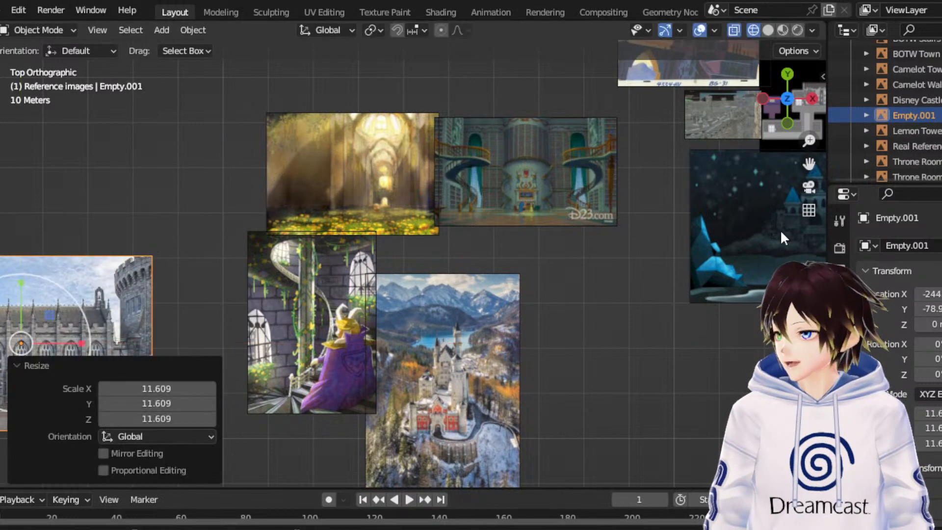
- Rename the grey stone chapel photo as Judgement Hall ref 2
scroll(838, 157, "down", 1)
double_click(917, 103)
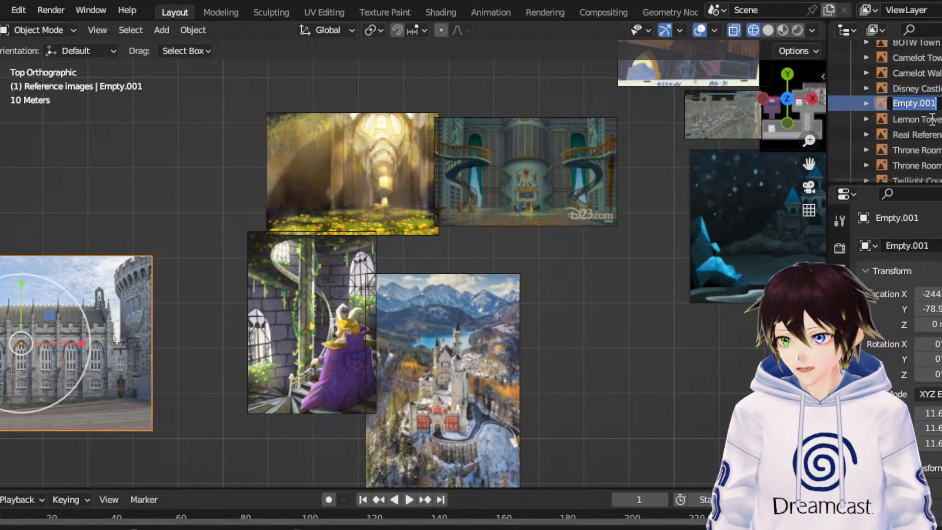
key("BackSpace")
type("Judgement Hall r")
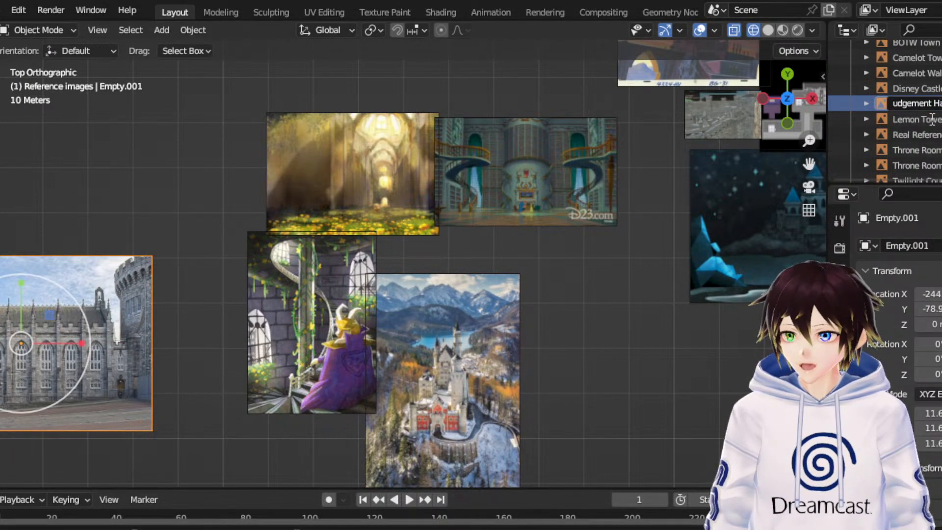
type("ef 2")
key("Return")
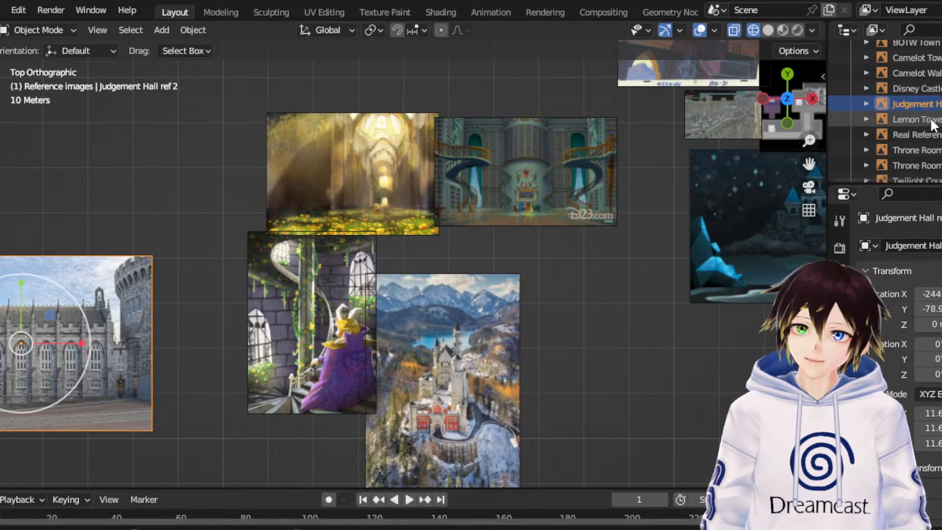
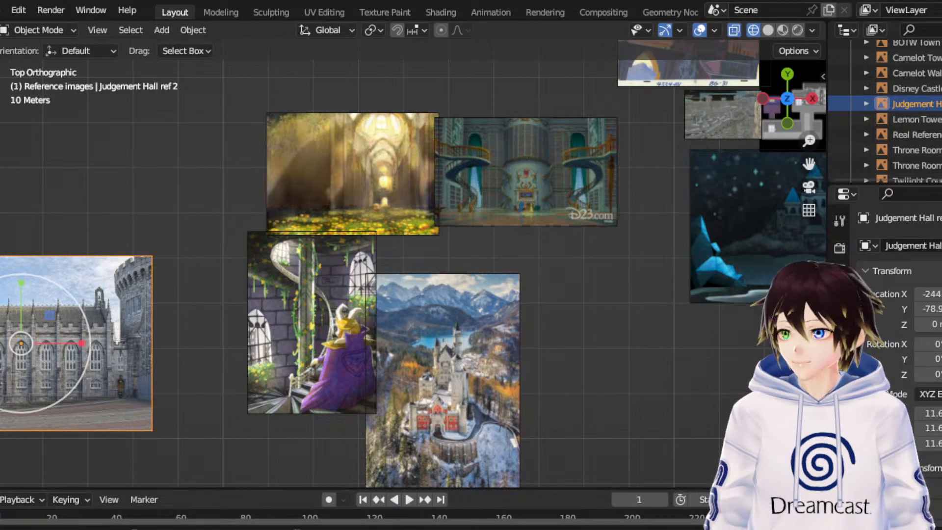
- Add the round castle tower photo north of the grey stone chapel photo at a scale of about 8.7 and name it Pembroke Reference
left_click_drag(0, 169, 124, 169)
key("s")
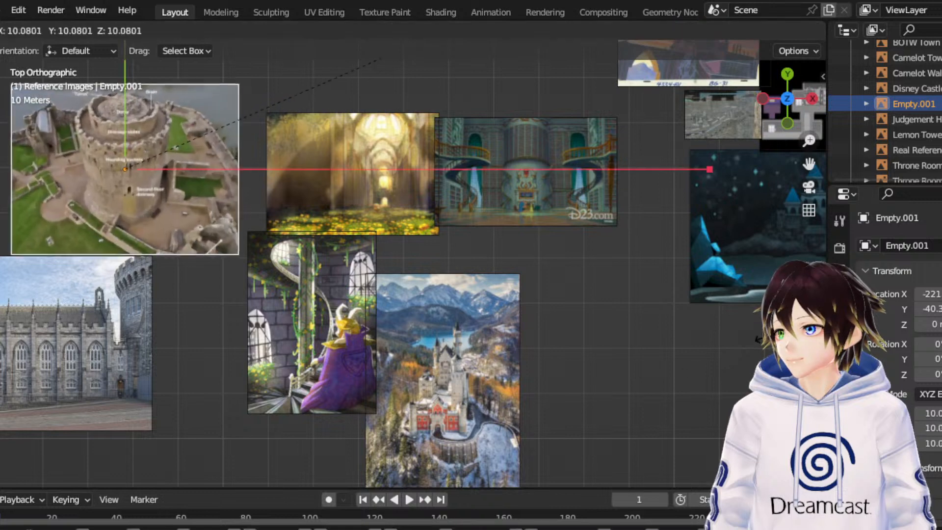
left_click(694, 168)
double_click(913, 104)
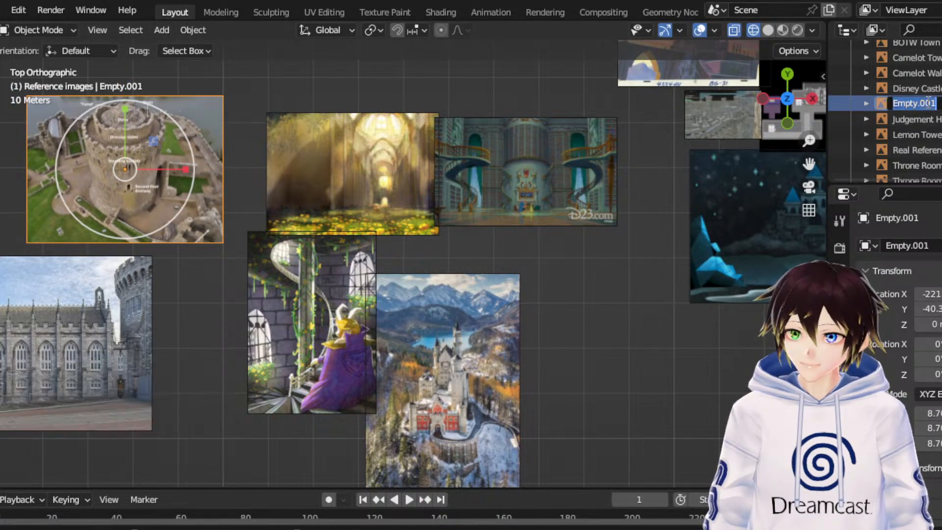
type("Pembroke Reference")
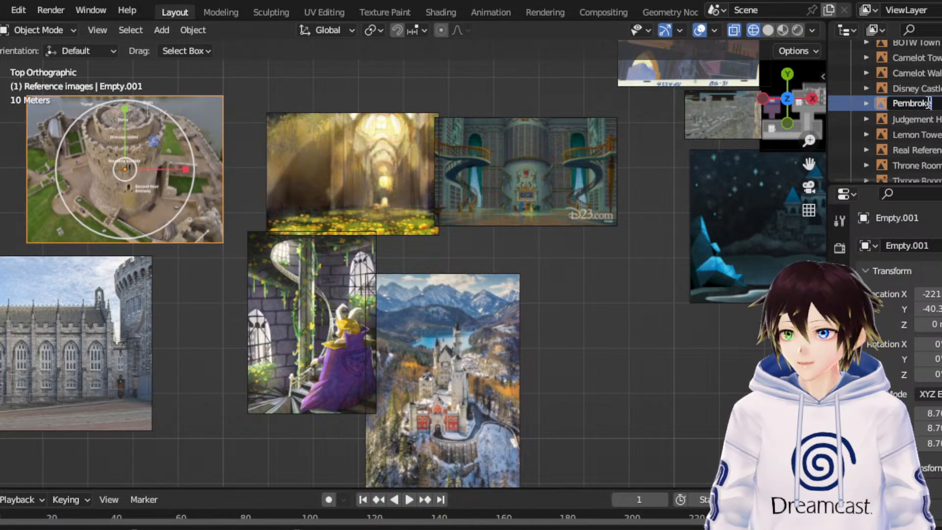
key("Return")
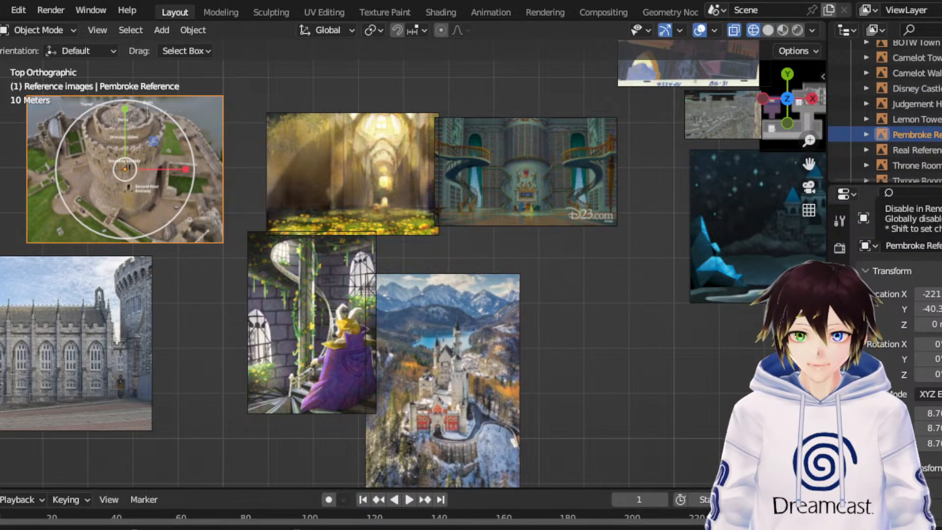
- Add the red-roofed castle drawing beside the mountain castle photo, scale it uniformly by 6.775 and name it Hyrule reference concept
left_click_drag(615, 364, 573, 365)
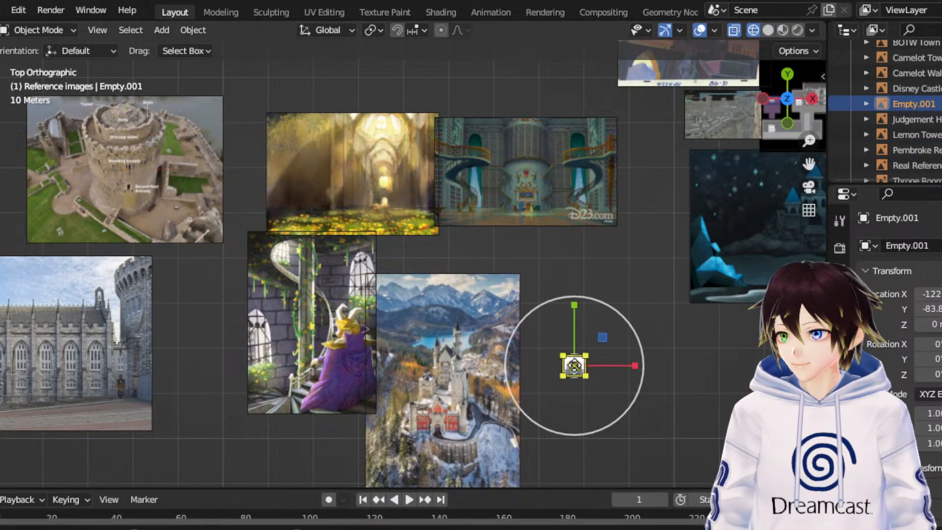
key("s")
left_click(551, 47)
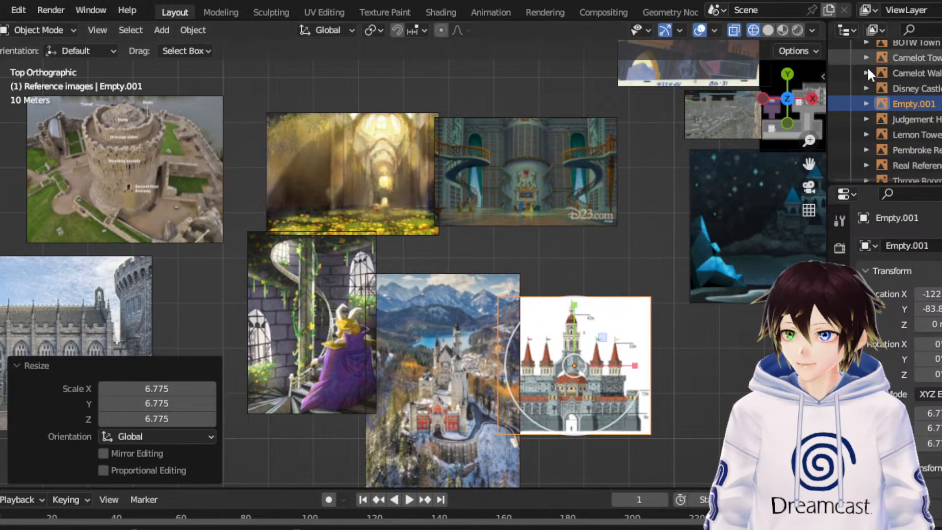
double_click(907, 104)
type("Hy")
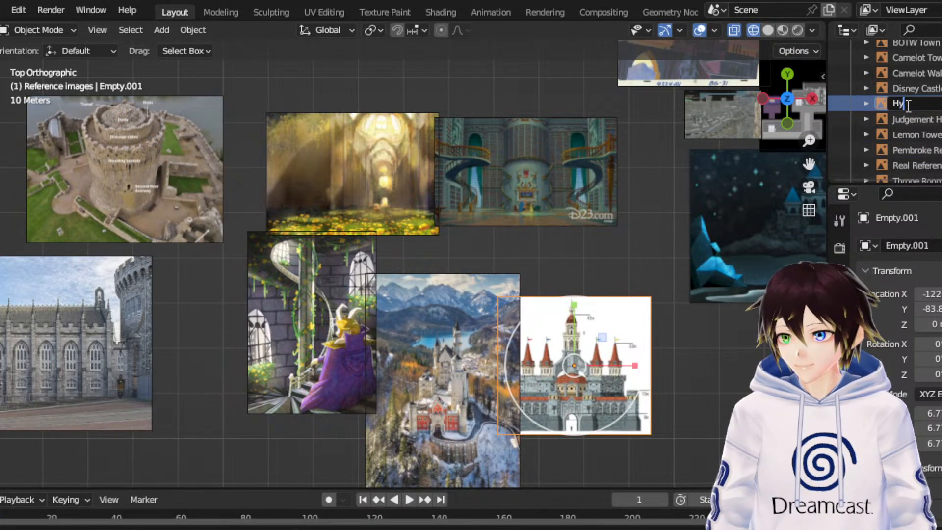
type("rule reference concept")
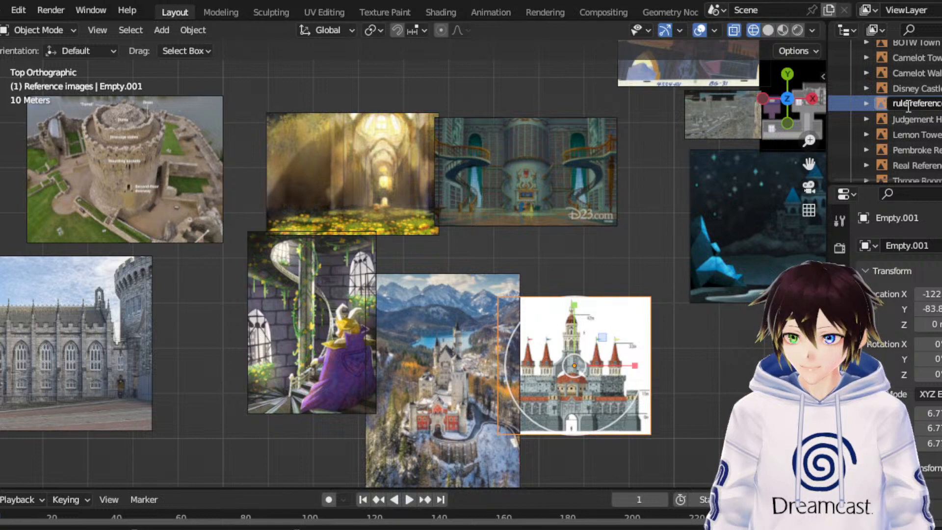
key("Return")
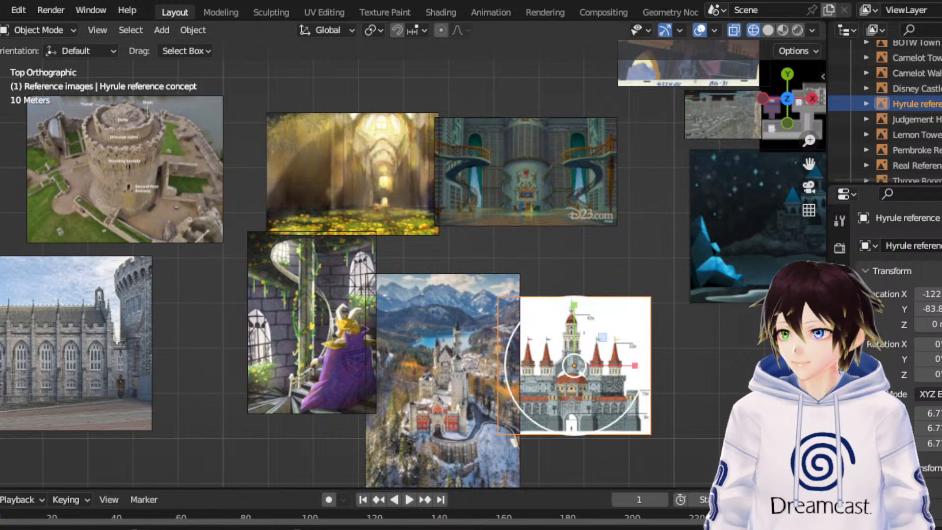
- Move the Throne Room image 219.63 m along X and 25.943 m along Y to the map's east side
left_click_drag(808, 163, 662, 245)
scroll(588, 281, "down", 1)
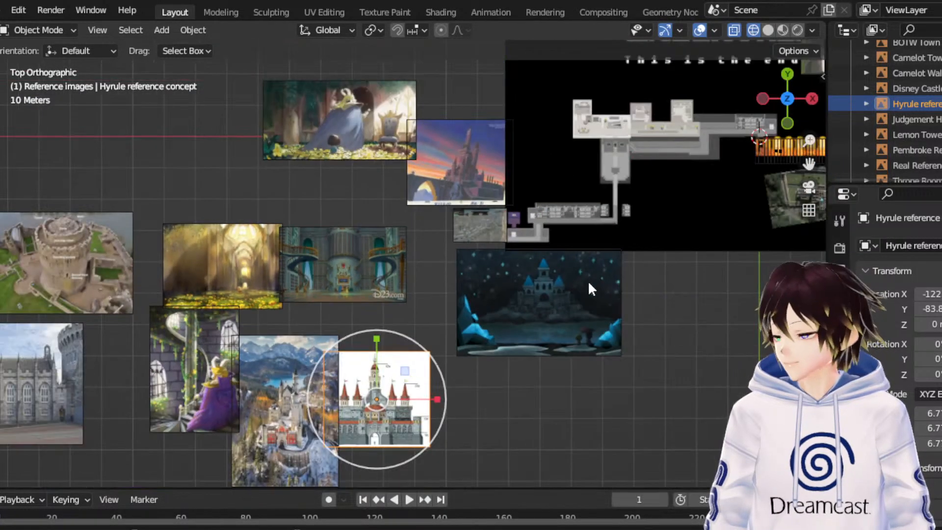
left_click(588, 281)
scroll(588, 281, "down", 2)
left_click(388, 156)
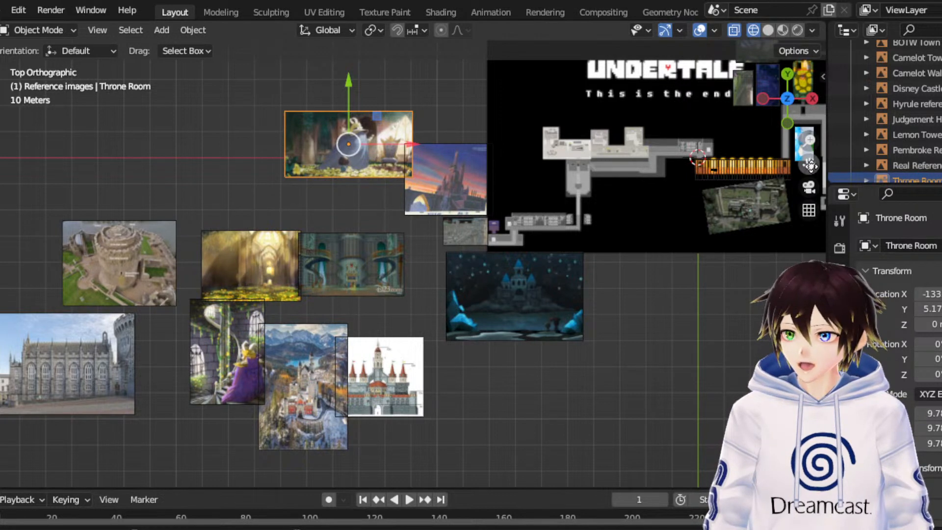
left_click_drag(810, 165, 573, 298)
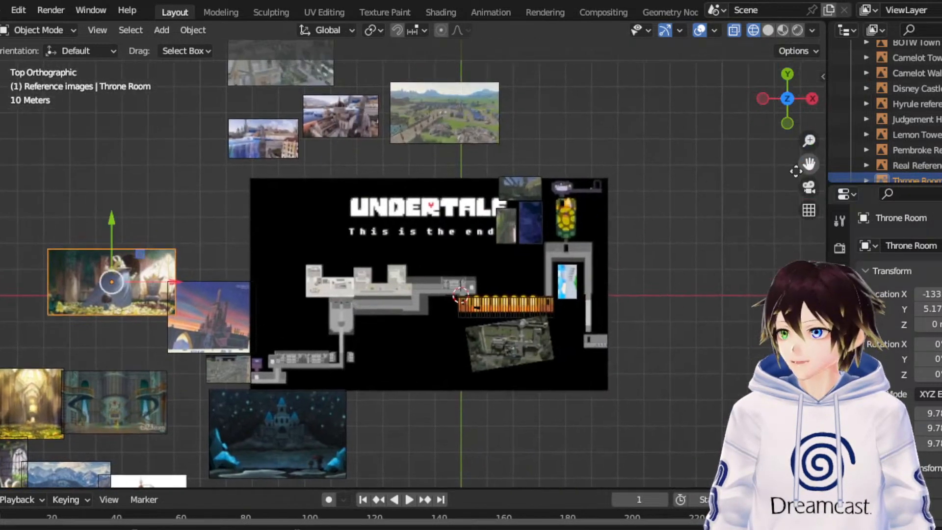
left_click_drag(137, 261, 712, 193)
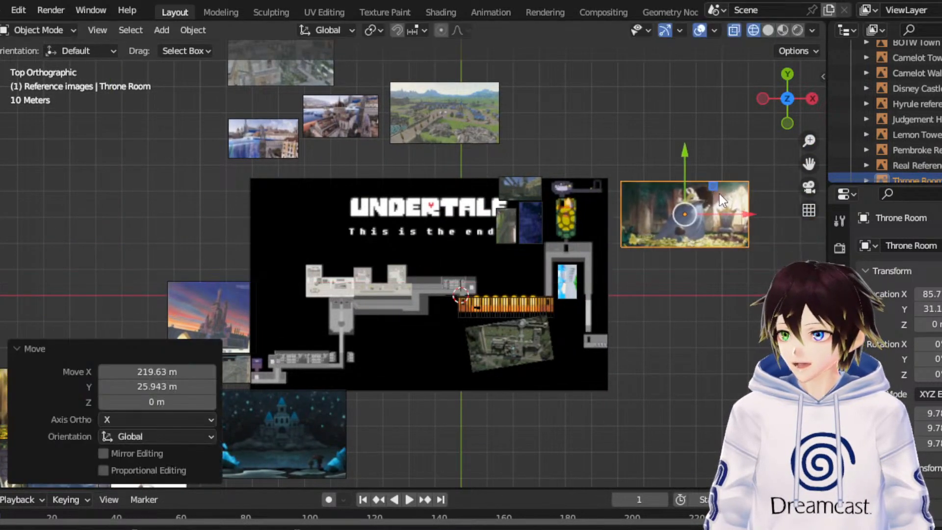
- Shrink the Throne Room image to a scale of about 3.8, shift it closer to the map and raise it 0.29487 m
scroll(713, 203, "up", 3)
scroll(708, 216, "down", 2)
left_click_drag(809, 163, 591, 279)
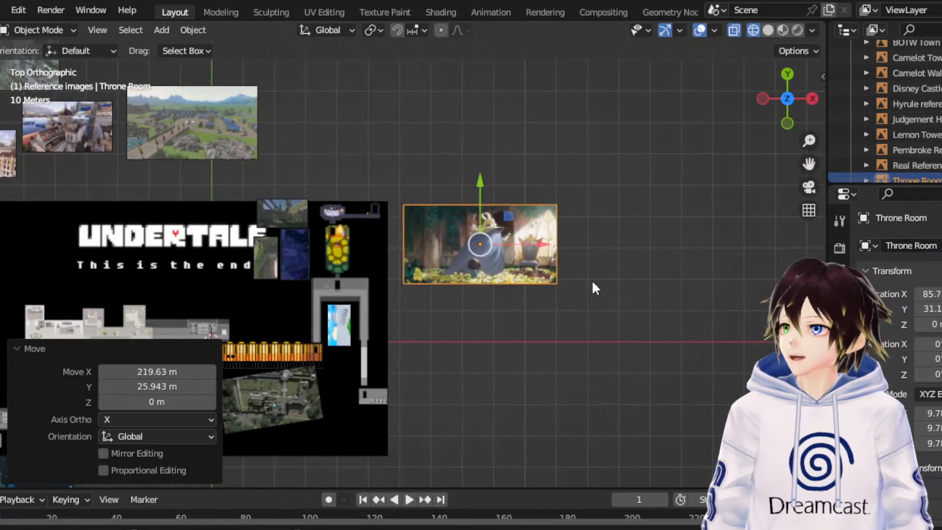
scroll(604, 263, "up", 5)
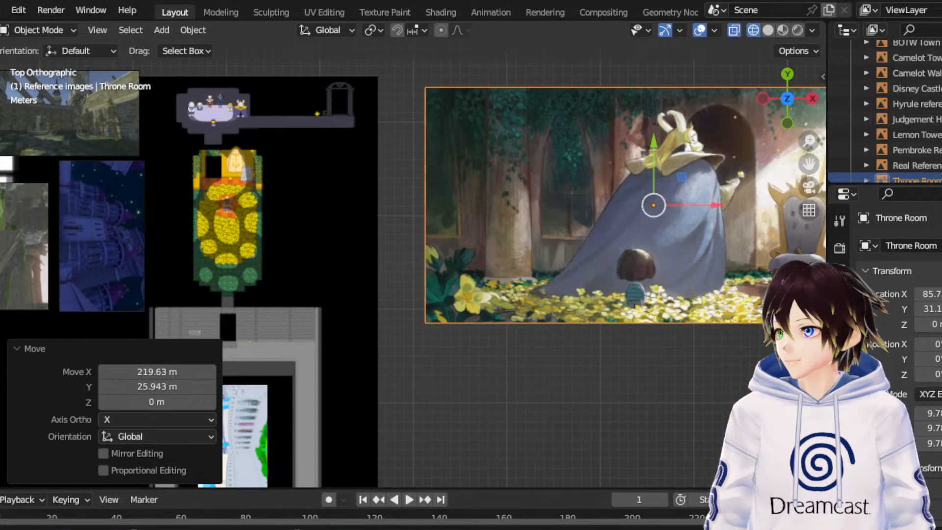
left_click(0, 172)
left_click_drag(716, 155, 521, 204)
left_click(0, 133)
middle_click_drag(516, 231, 501, 142)
left_click_drag(467, 147, 475, 143)
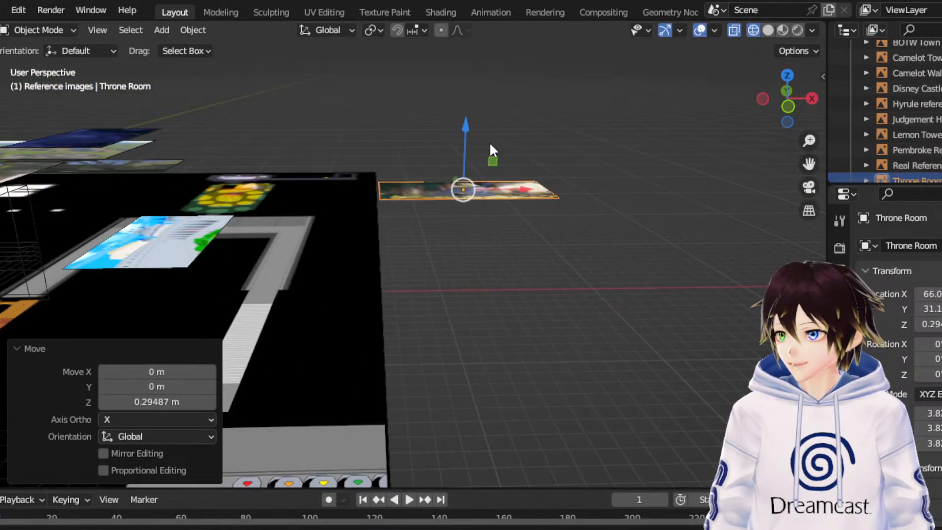
- Place the Throne Room image on the map just east of the golden flower room and shrink it to a scale of about 1.8
middle_click_drag(491, 144, 493, 160)
left_click(790, 76)
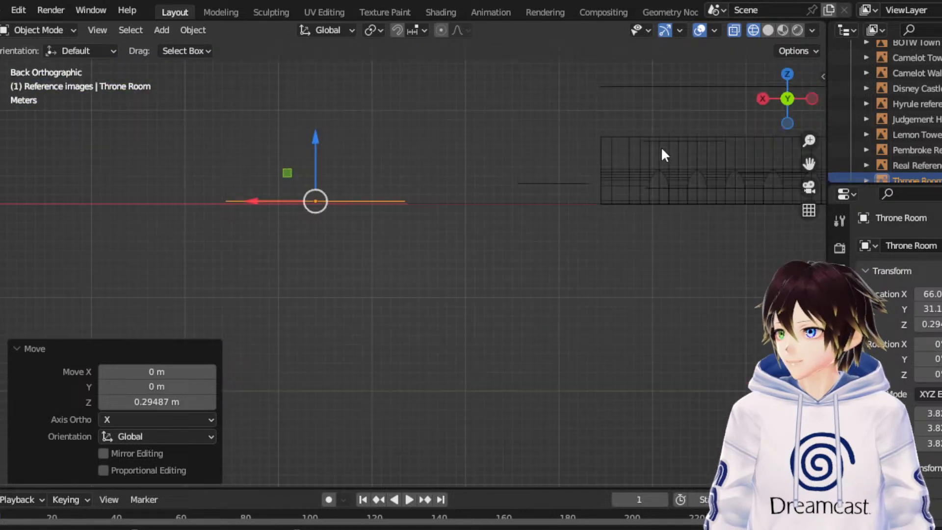
left_click(789, 77)
left_click_drag(532, 193, 437, 195)
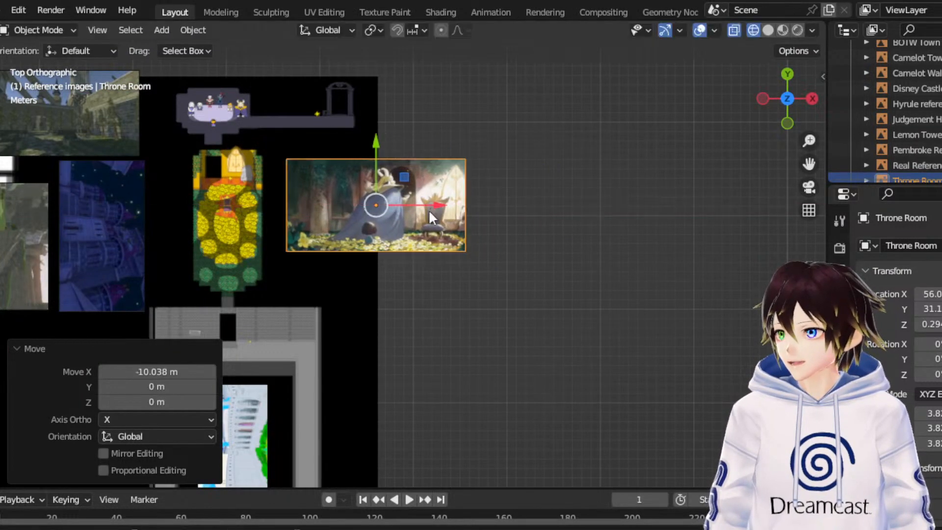
left_click_drag(414, 153, 345, 141)
left_click(625, 200)
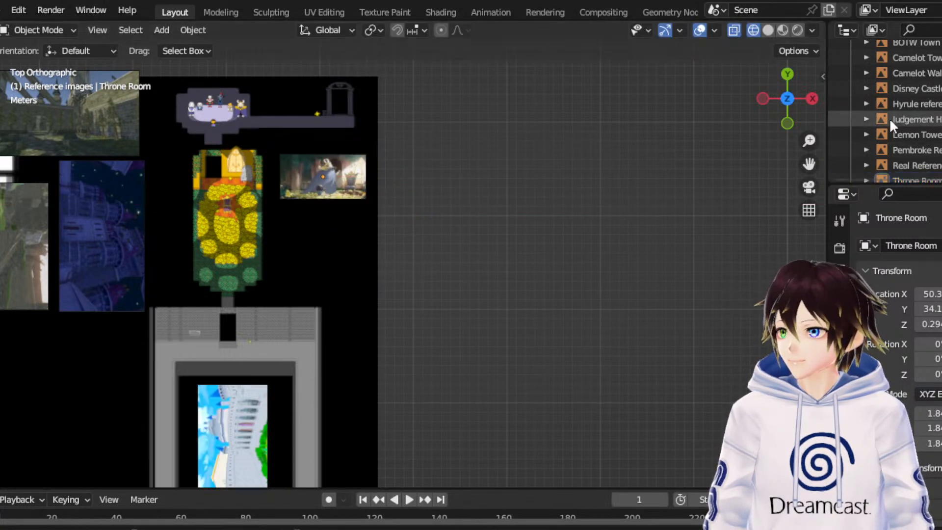
- Move the Throne Room Concept image 255.14 m along X and 63.254 m along Y to the map's east side
left_click_drag(808, 163, 941, 29)
scroll(630, 201, "down", 4)
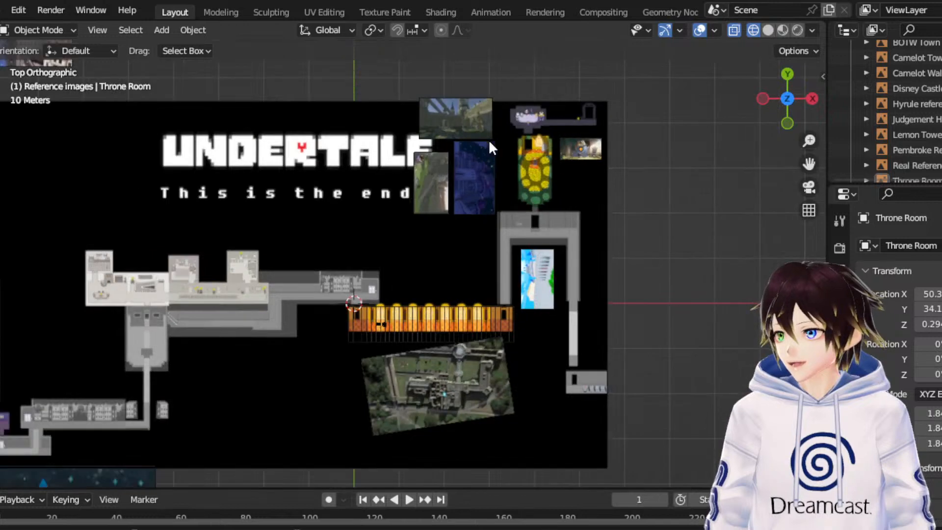
scroll(237, 357, "down", 2)
scroll(58, 417, "down", 3)
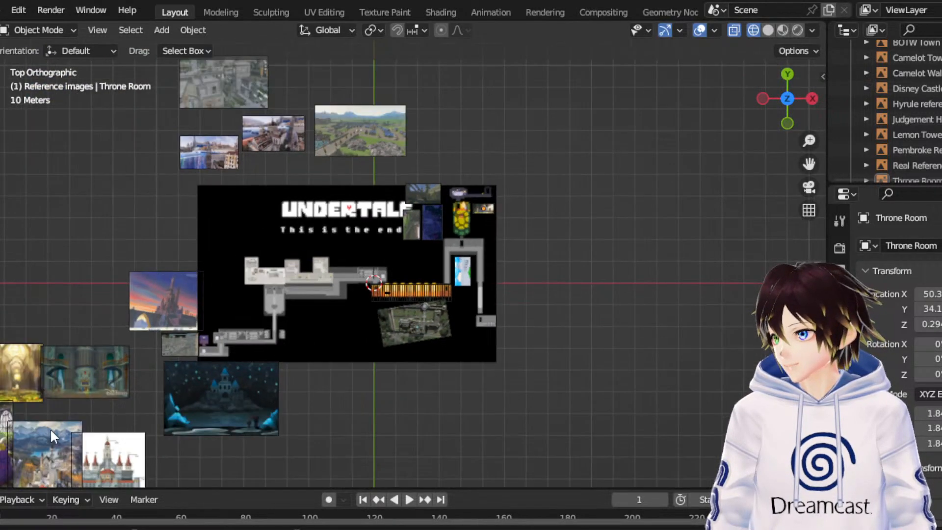
scroll(166, 354, "down", 1)
left_click(49, 366)
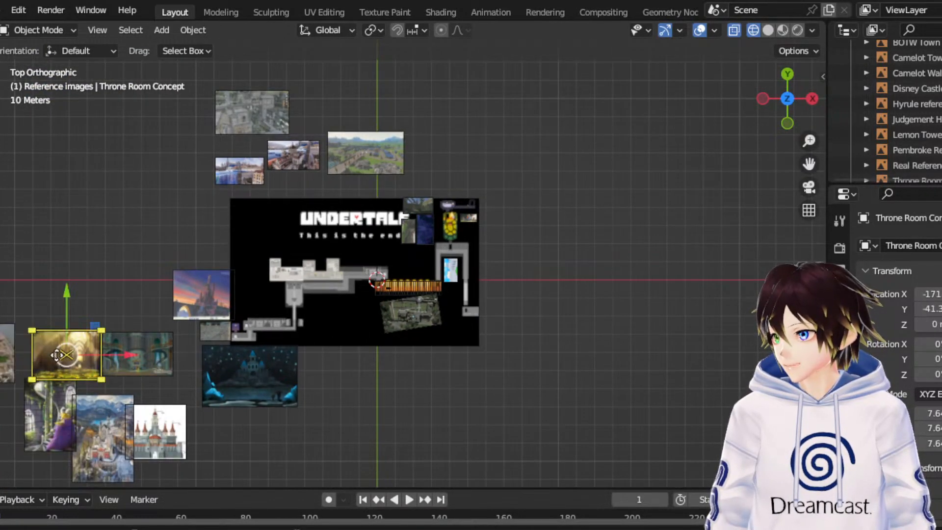
left_click_drag(90, 322, 557, 210)
- Shrink the Throne Room Concept image to about 2.68, shift it -20.24 m along X and raise it 0.76407 m
scroll(737, 148, "up", 5)
left_click_drag(807, 154, 613, 247)
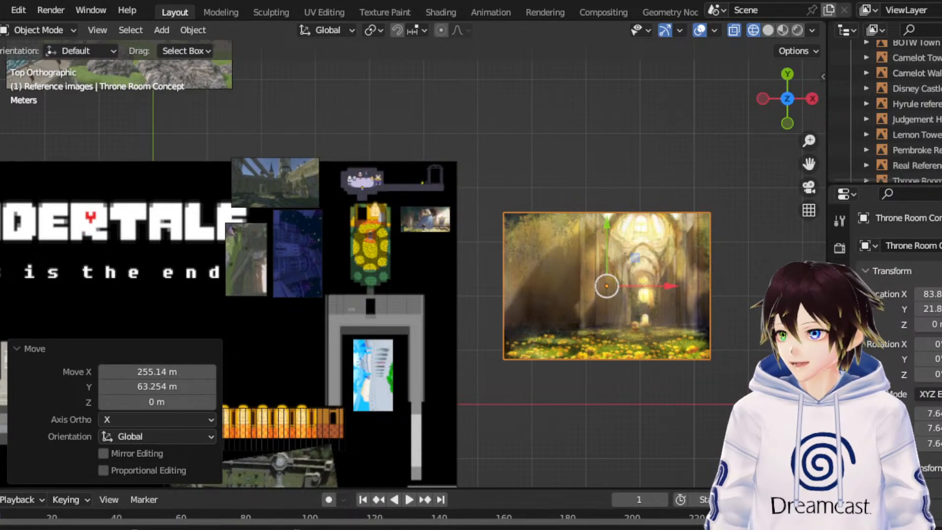
scroll(742, 256, "up", 3)
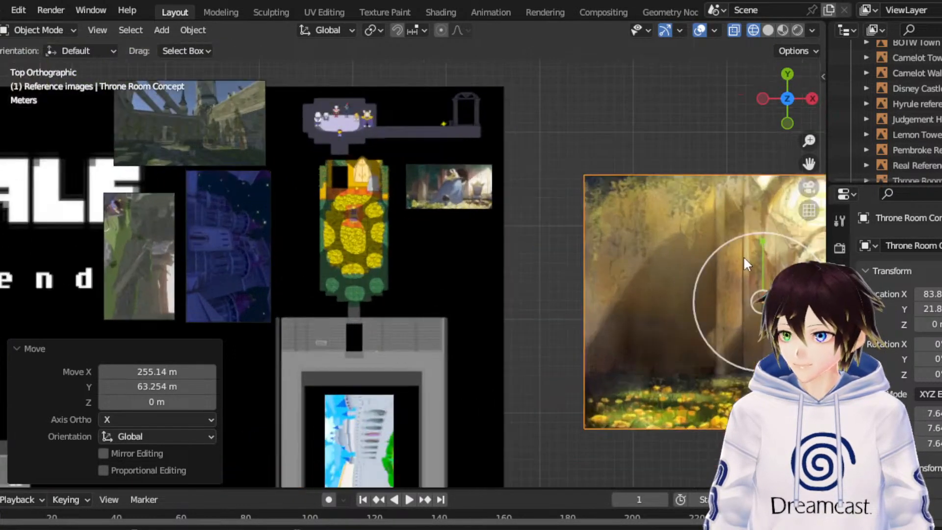
left_click_drag(787, 238, 608, 300)
key("g")
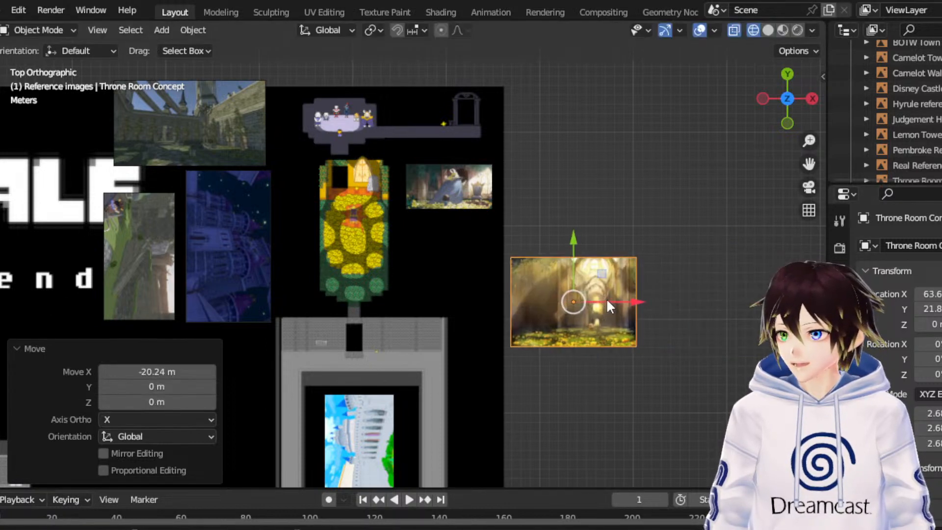
middle_click_drag(627, 250, 628, 100)
left_click_drag(595, 156, 611, 148)
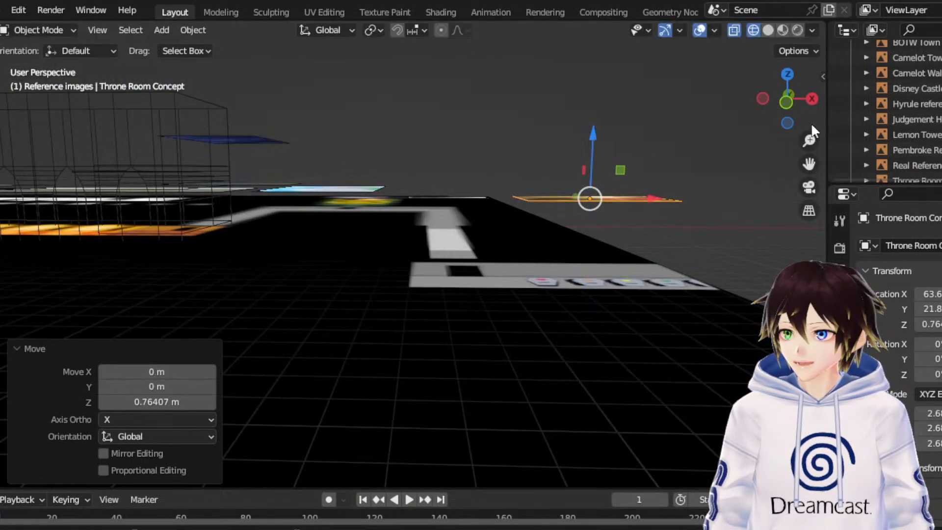
- Move the Throne Room Concept image -11.93 m in X and 4.0315 m in Y, beneath the Throne Room image, and scale it by 0.817
left_click(791, 75)
key("g")
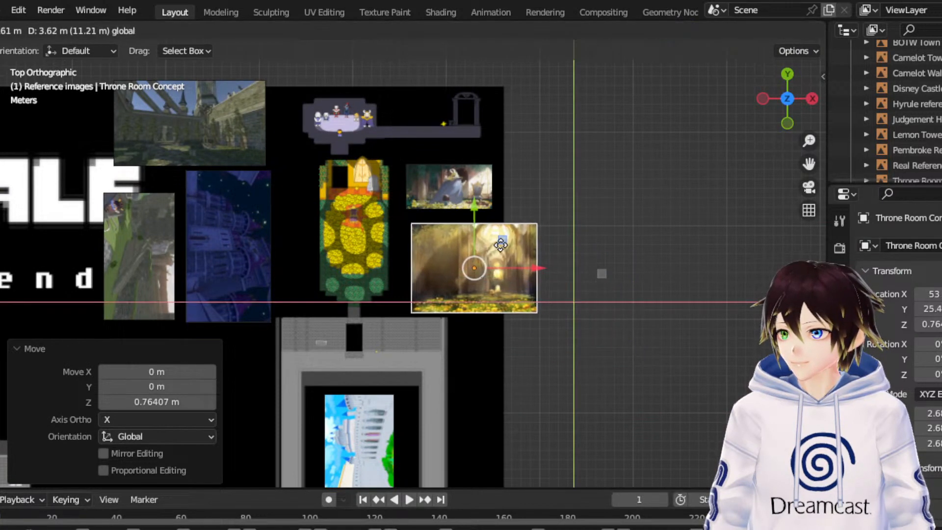
left_click(490, 241)
scroll(580, 302, "up", 3)
scroll(579, 299, "up", 2)
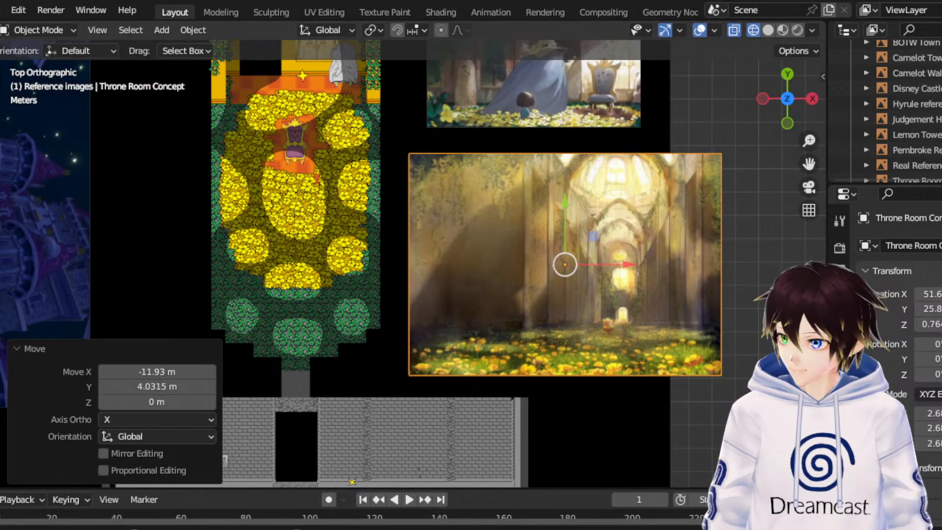
key("s")
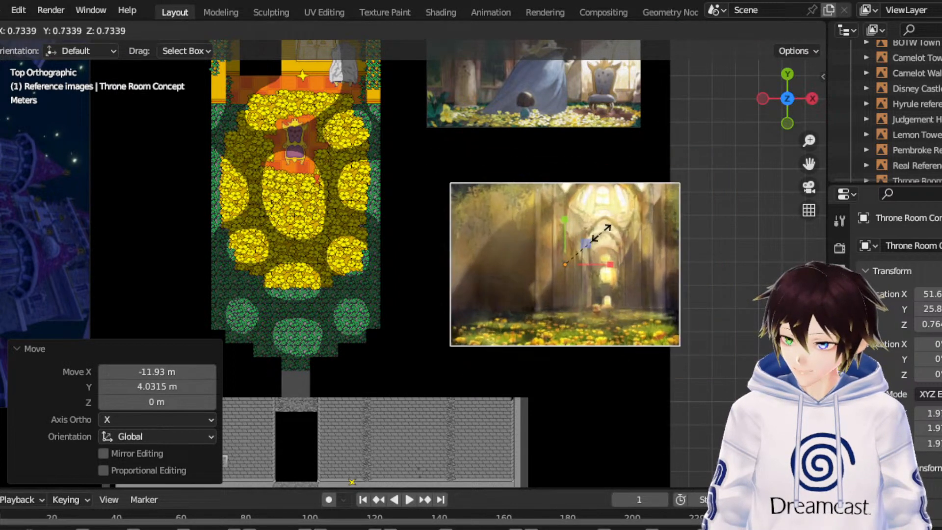
left_click(416, 223)
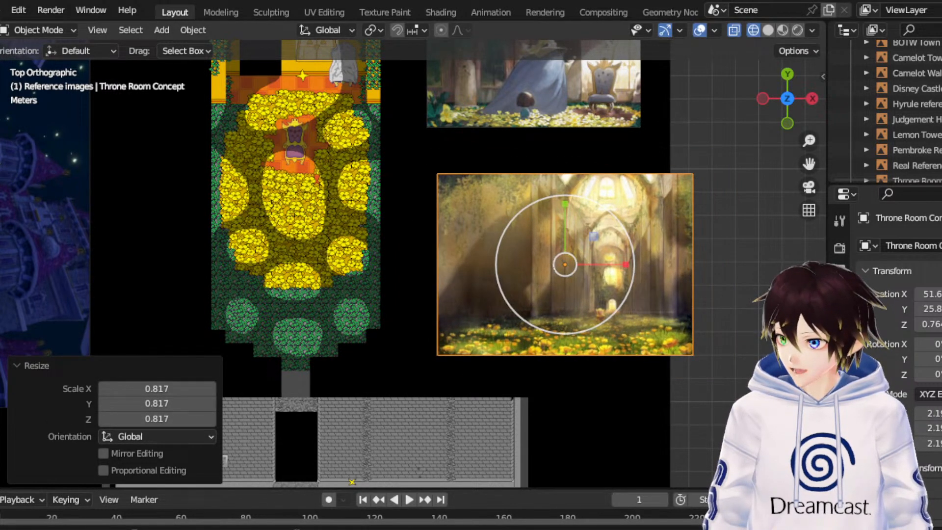
- Shift the Throne Room Concept image -1.4218 m along X and 0.99194 m along Y, and scale it uniformly by 0.650
left_click(0, 129)
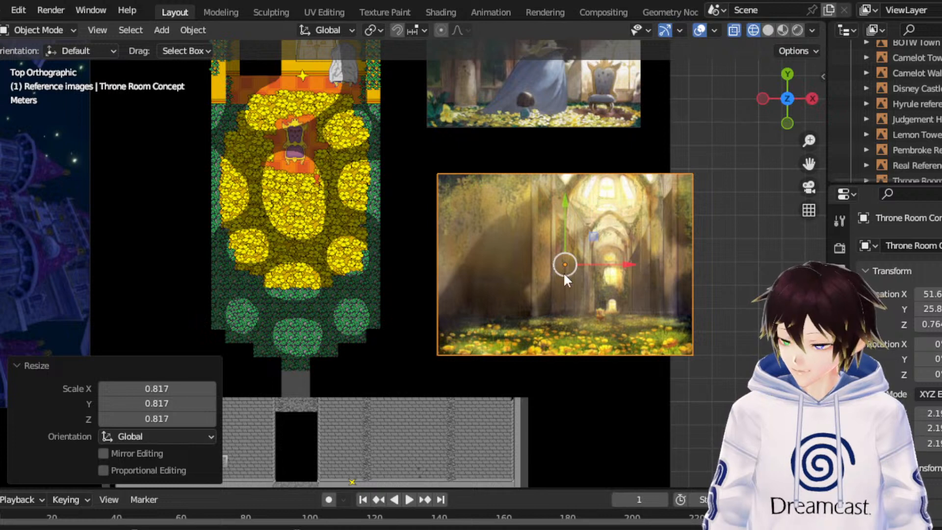
left_click_drag(629, 266, 597, 266)
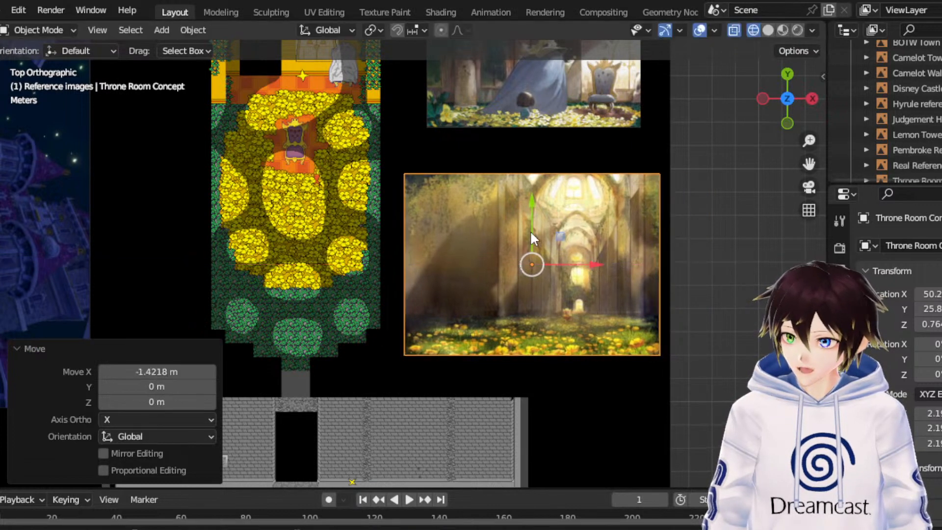
left_click_drag(538, 219, 540, 196)
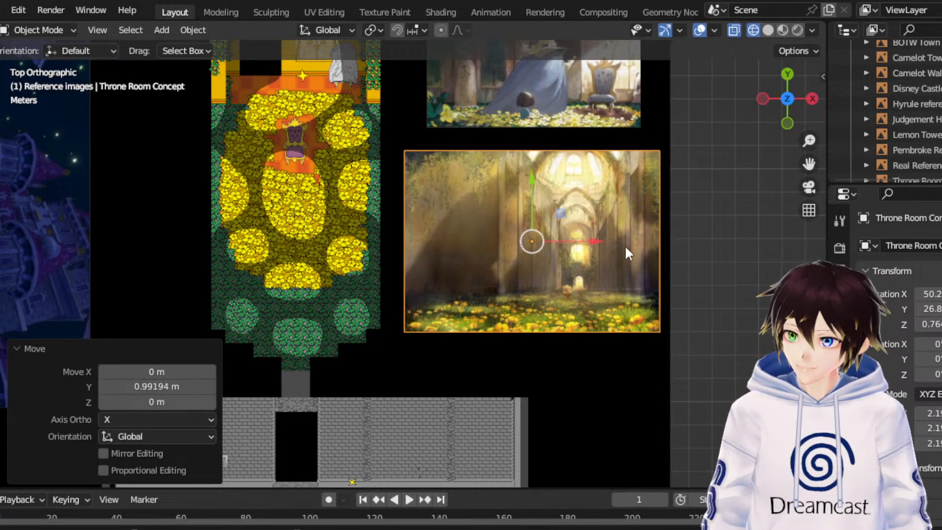
left_click(0, 196)
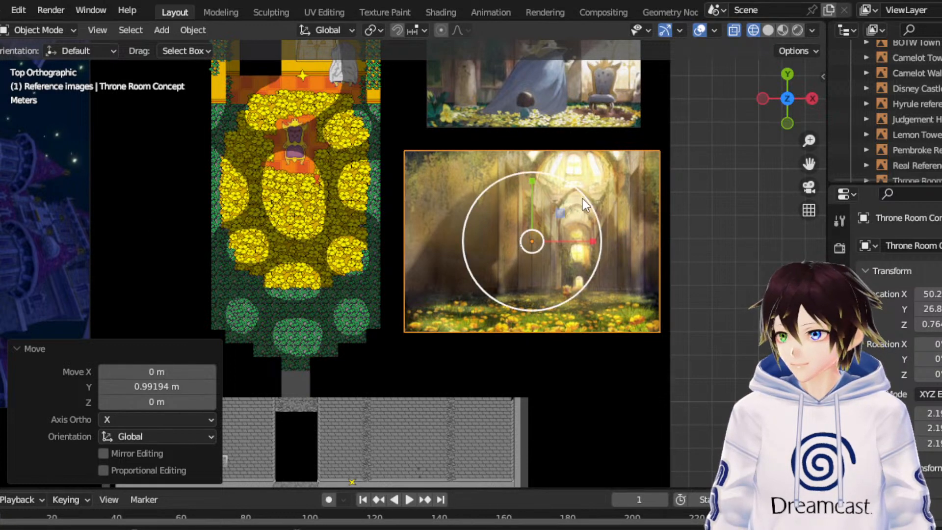
left_click_drag(583, 203, 565, 217)
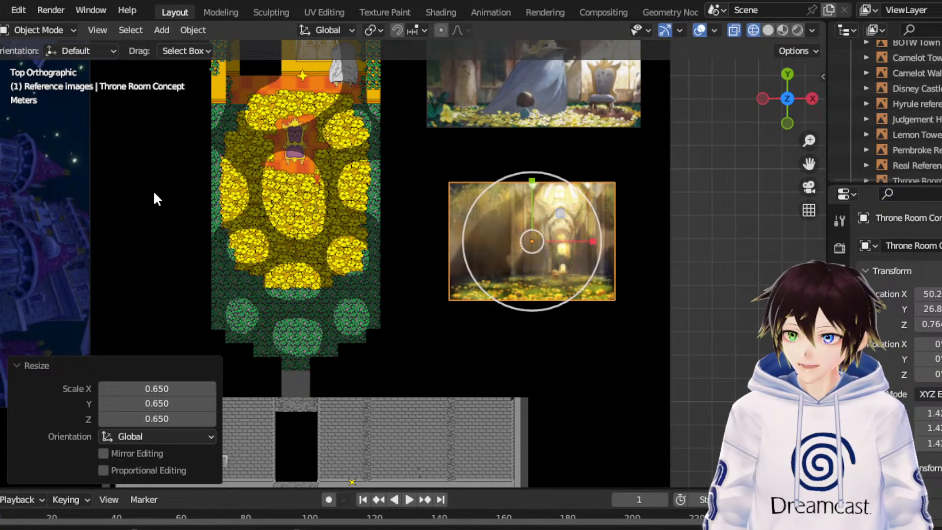
- Move the Throne Room Concept image 0.42984 m along Y and deselect it
left_click(4, 156)
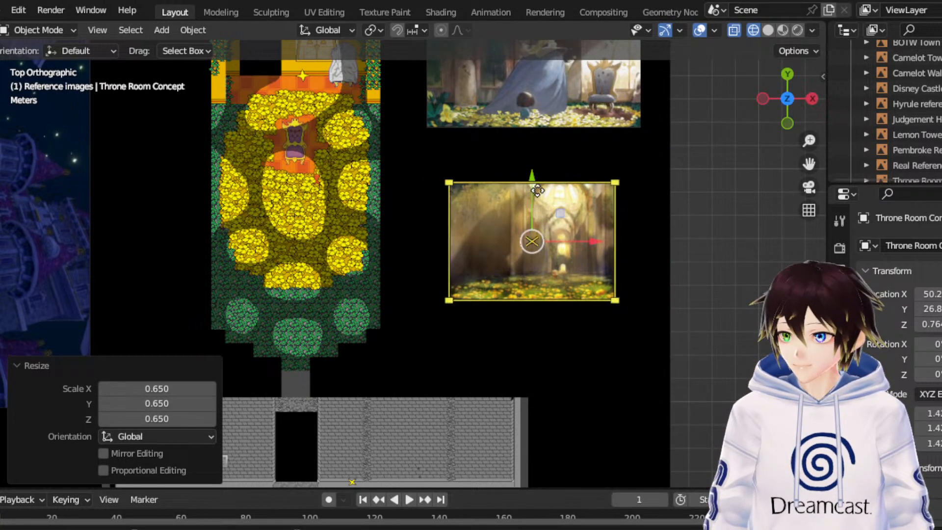
left_click_drag(532, 185, 532, 175)
scroll(495, 221, "down", 2)
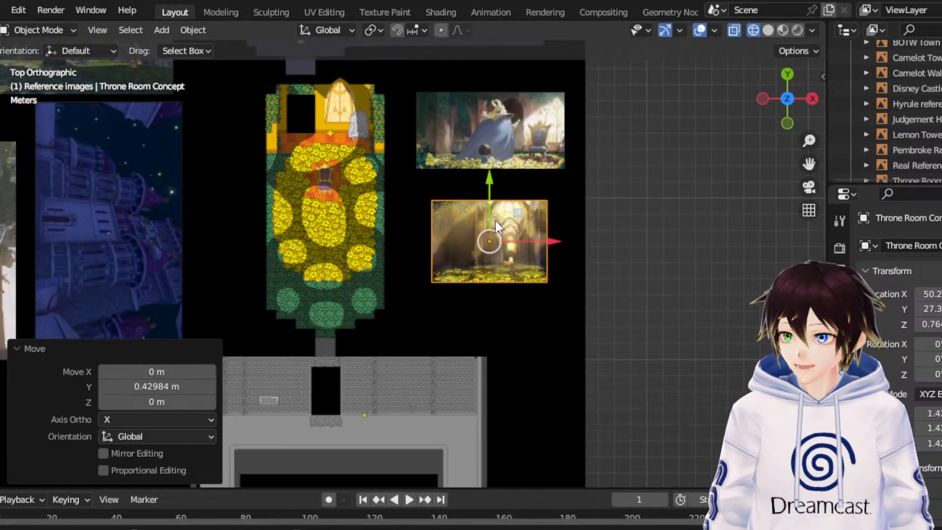
left_click(602, 235)
scroll(343, 122, "down", 5)
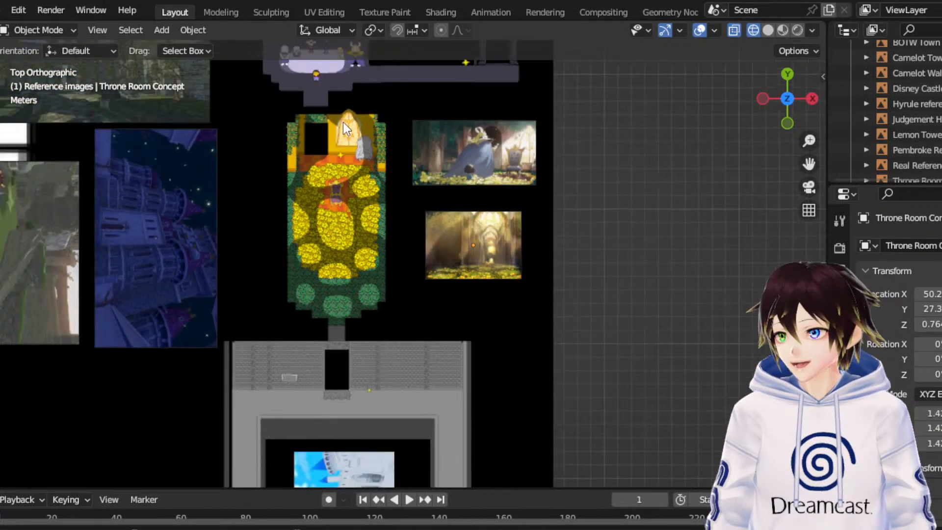
- Scale the Asgores Castle Exterior image uniformly by 0.382
left_click_drag(804, 163, 672, 267)
scroll(296, 239, "up", 3)
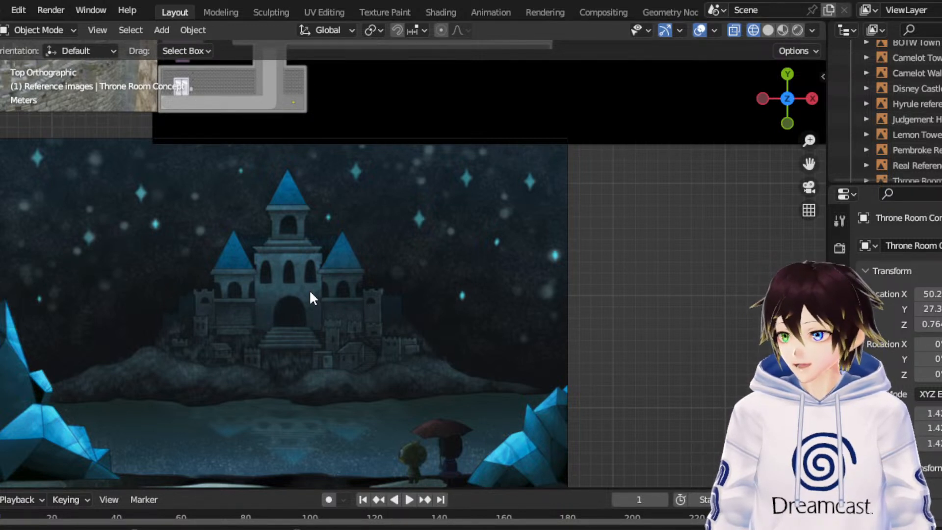
left_click(302, 260)
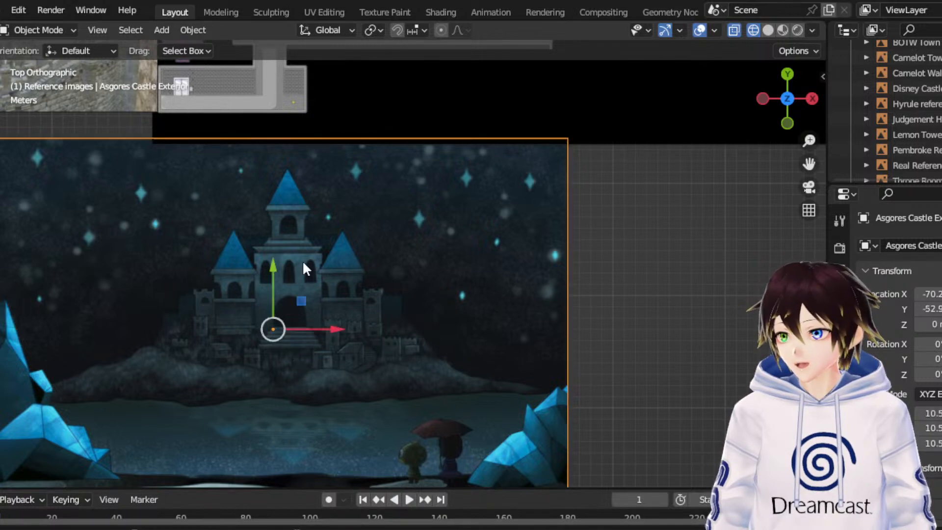
scroll(313, 337, "down", 5)
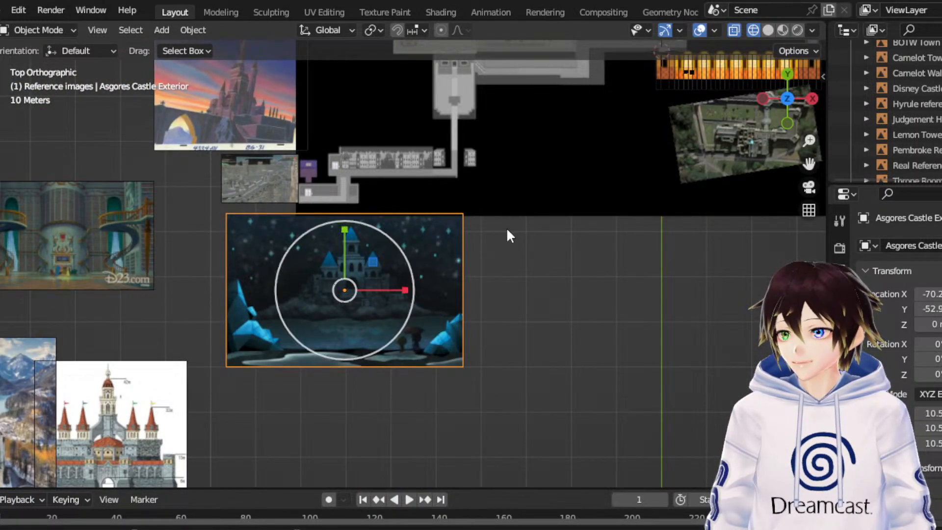
key("s")
left_click(100, 206)
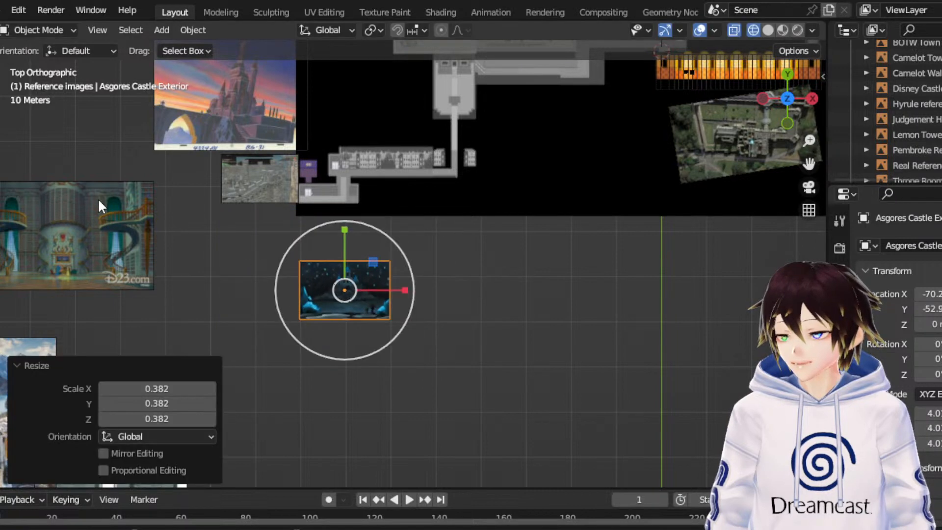
- Enlarge the picture frame of the Asgores Castle Exterior image toward the east
left_click(1, 132)
left_click_drag(398, 296, 546, 295)
scroll(914, 110, "down", 2)
scroll(914, 112, "up", 5)
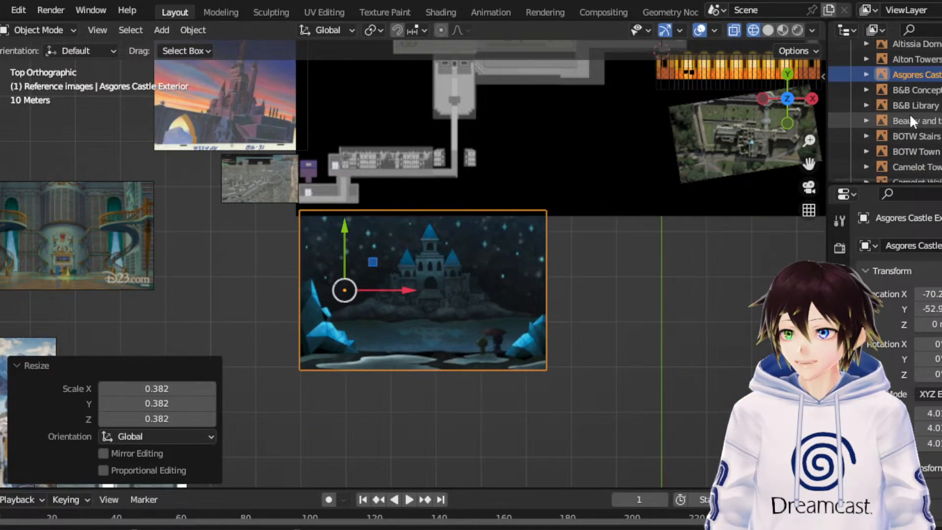
- Move the Asgores Castle Exterior image 148.88 m along X and 62.794 m along Y, east of the map
middle_click_drag(800, 152, 616, 240, "shift")
scroll(615, 241, "down", 1)
scroll(615, 240, "down", 2)
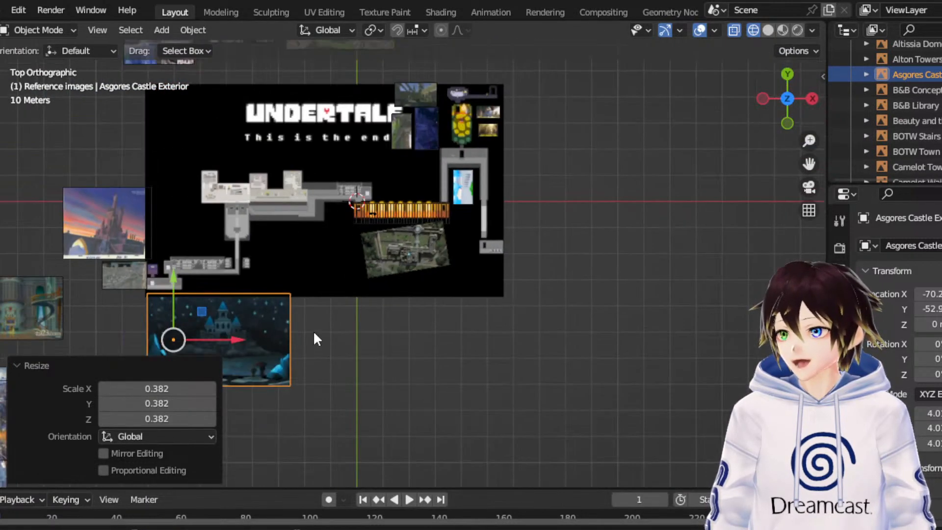
left_click_drag(204, 320, 581, 187)
- Shrink the Asgores Castle Exterior picture, move it along Y to about 12.1 m and deselect it
key("shift+space")
key("s")
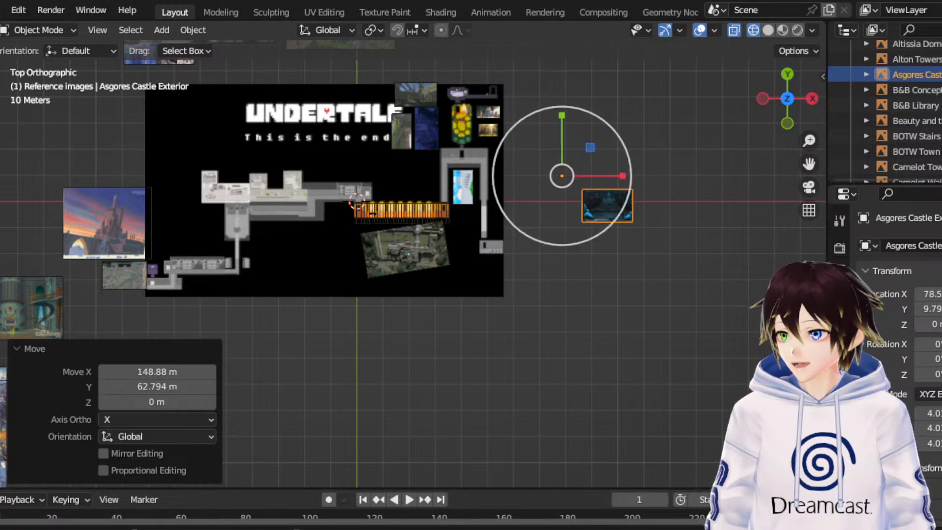
left_click(1, 140)
left_click_drag(566, 129, 568, 122)
left_click(658, 350)
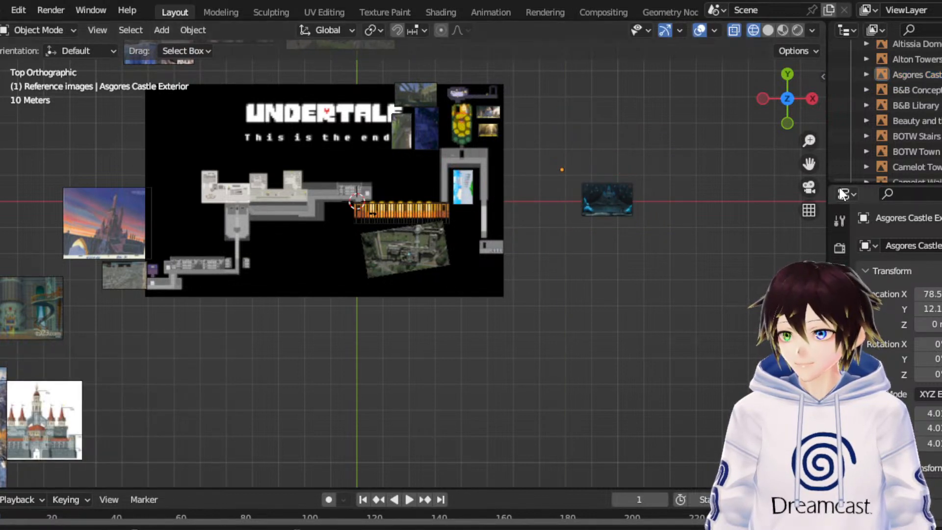
- Move the sunset castle painting farther away from the map's west edge, slightly to the northwest
middle_click_drag(172, 249, 427, 169, "shift")
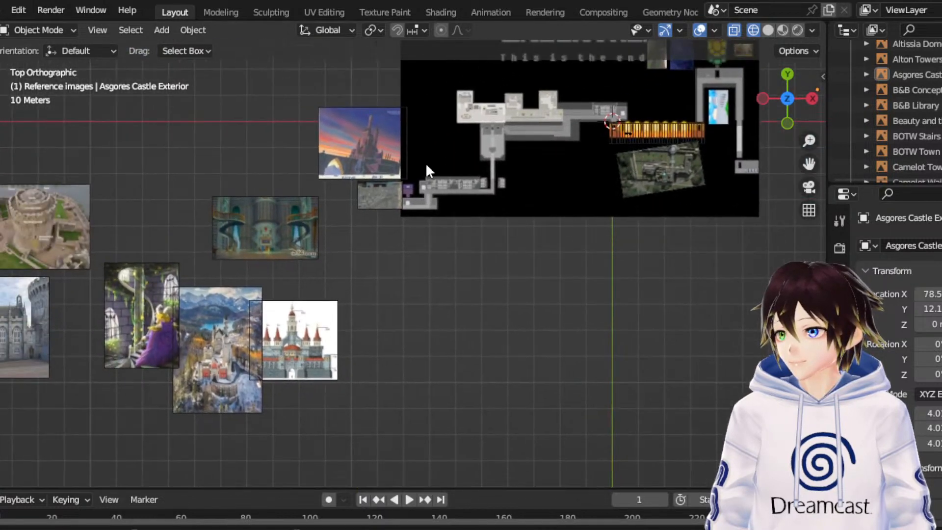
left_click(365, 156)
left_click_drag(362, 143, 260, 117)
- Move the B&B Library image 162.44 m along X to the map's southern edge
left_click(277, 225)
left_click_drag(337, 228, 775, 240)
middle_click_drag(811, 176, 574, 235, "shift")
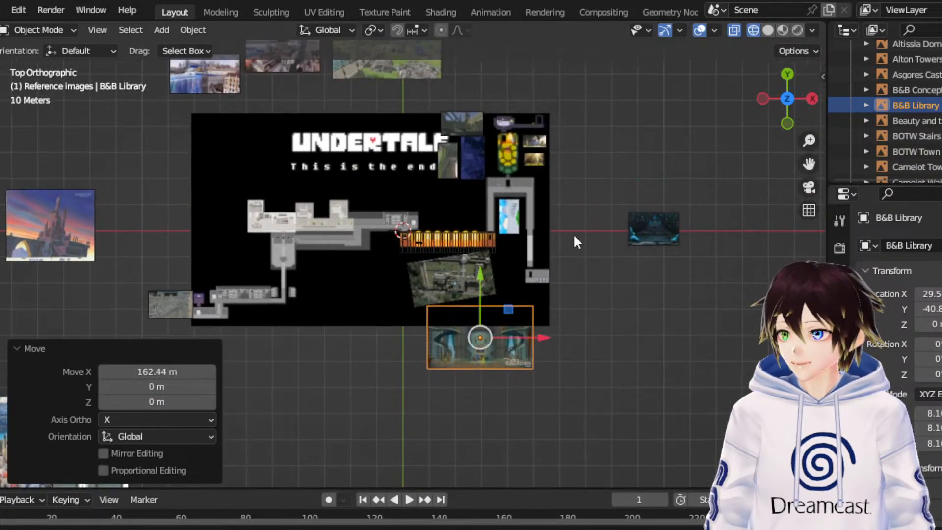
scroll(573, 235, "up", 3)
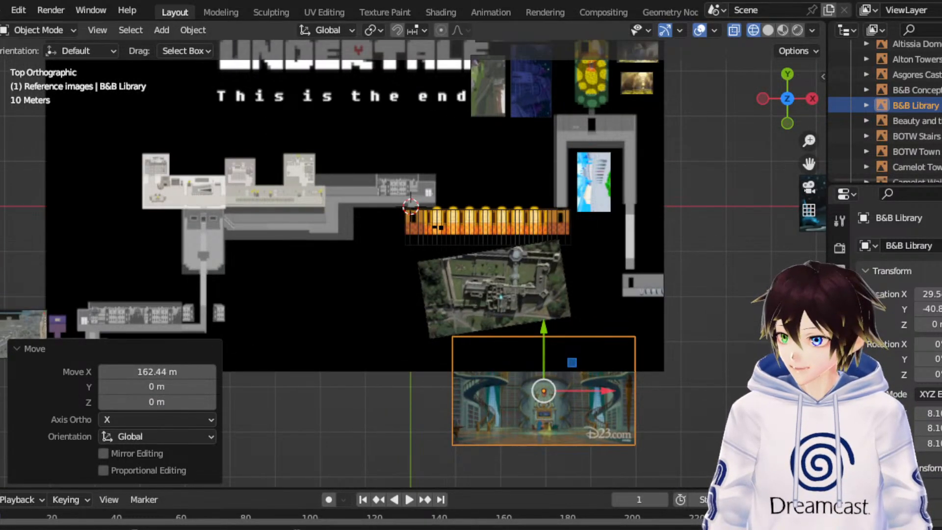
- Scale the B&B Library image down to about 3.5 and move it 34.121 m along X and 56.983 m along Y
key("shift+space")
key("s")
left_click_drag(578, 331, 737, 135)
- Shrink the B&B Library picture frame and move the image 5.1994 m along Y
scroll(737, 135, "up", 2)
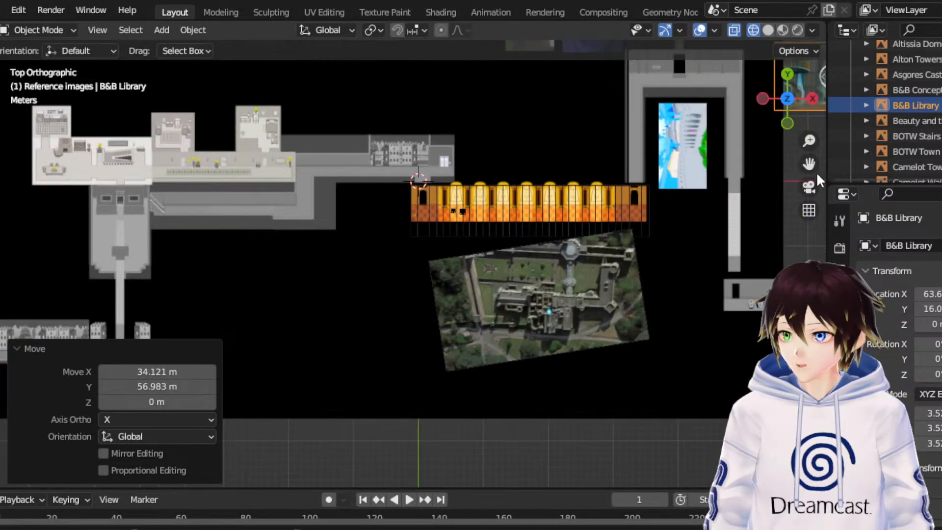
middle_click_drag(817, 168, 475, 389, "shift")
scroll(599, 233, "up", 3)
scroll(535, 287, "up", 1)
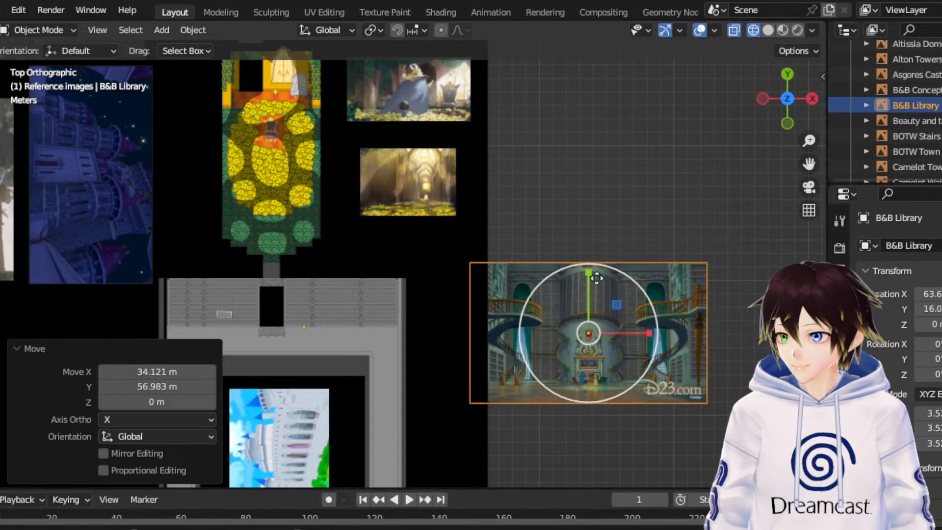
left_click_drag(627, 265, 595, 226)
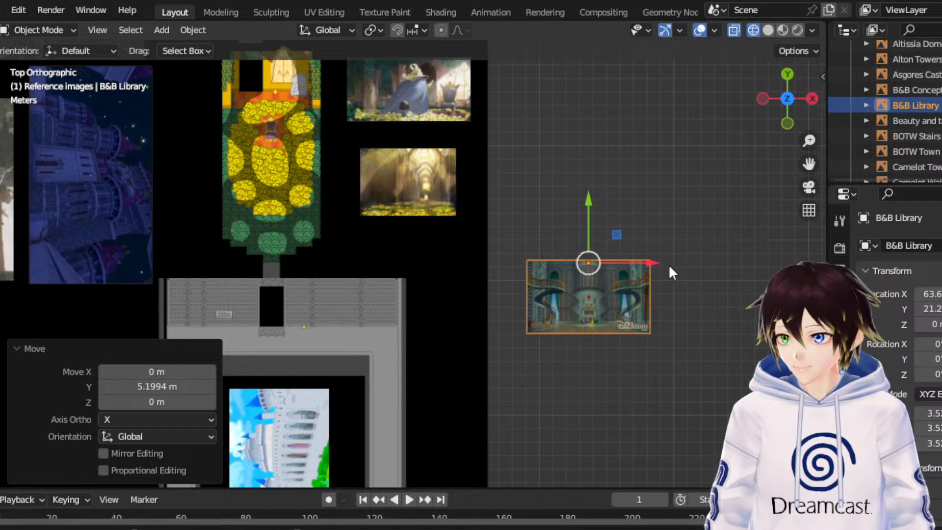
- Shrink the B&B Library picture slightly more and place it against the map's east edge at about X 61.1 m, Y 20.6 m
mouse_move(663, 262)
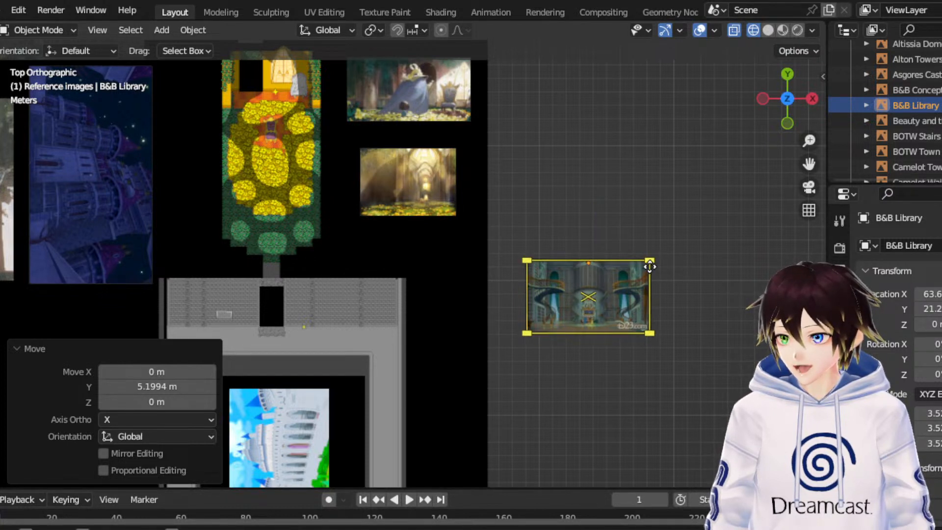
left_click_drag(661, 265, 614, 271)
left_click_drag(556, 215, 549, 225)
left_click(627, 211)
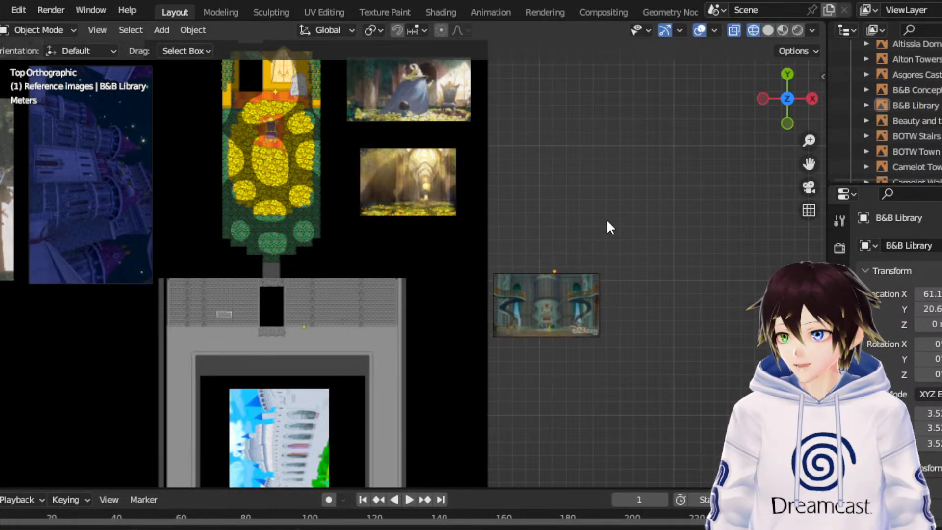
- Move the Judgement Hall ref 2 image 200.47 m along X toward the area south of the map
scroll(606, 219, "down", 1)
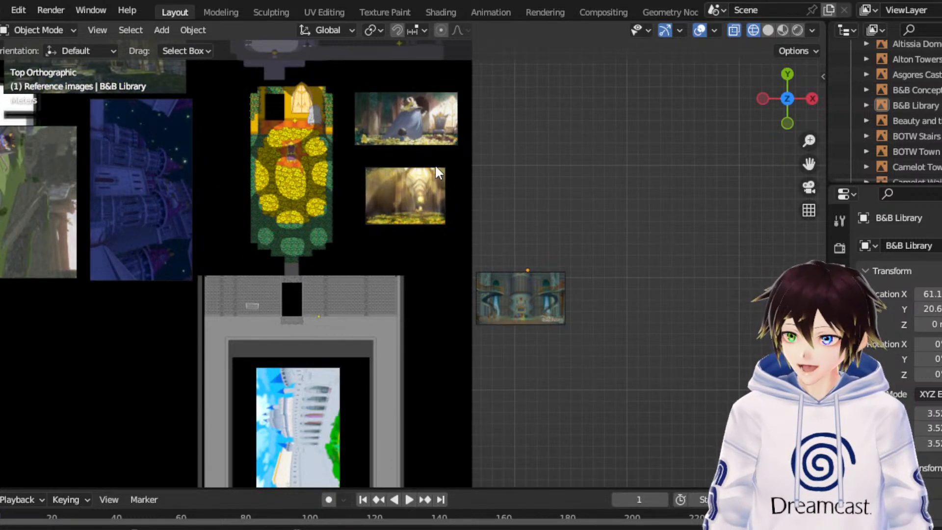
scroll(434, 164, "down", 2)
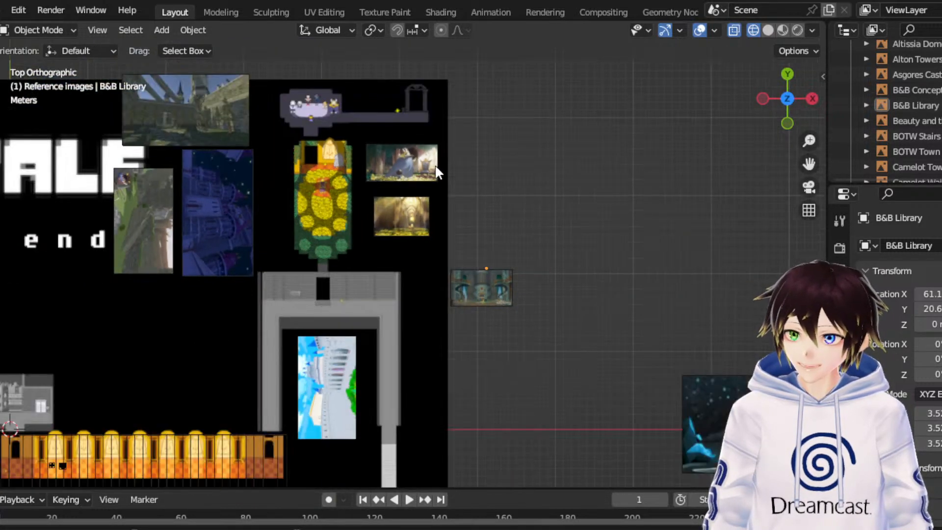
scroll(524, 348, "down", 2)
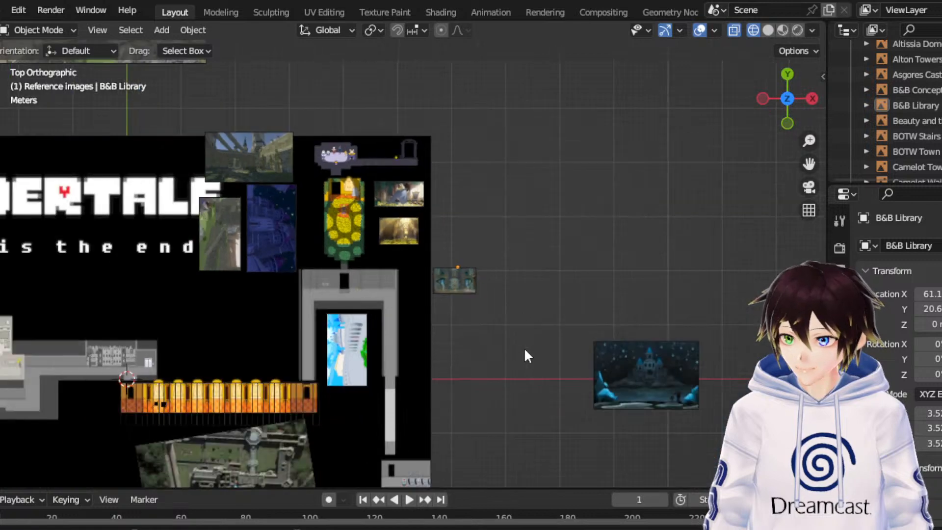
left_click_drag(804, 166, 429, 50)
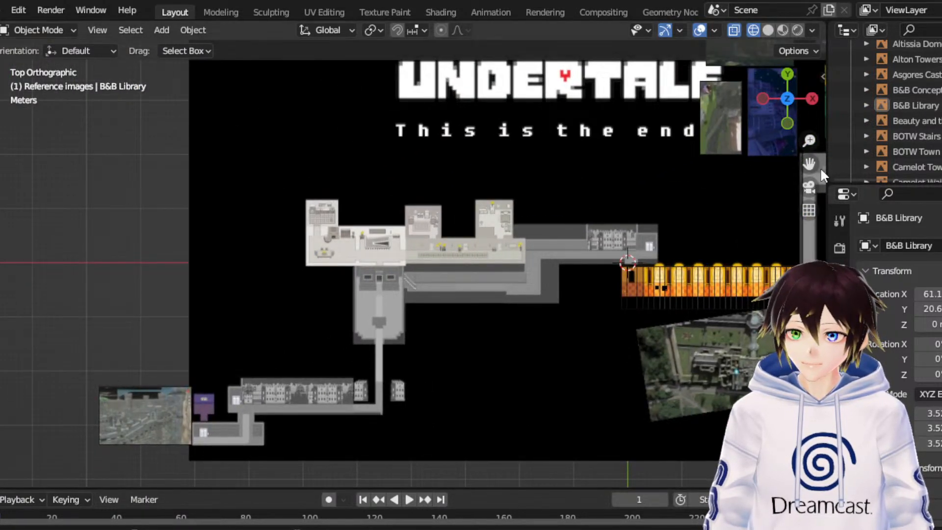
left_click_drag(808, 166, 772, 1)
scroll(339, 332, "down", 2)
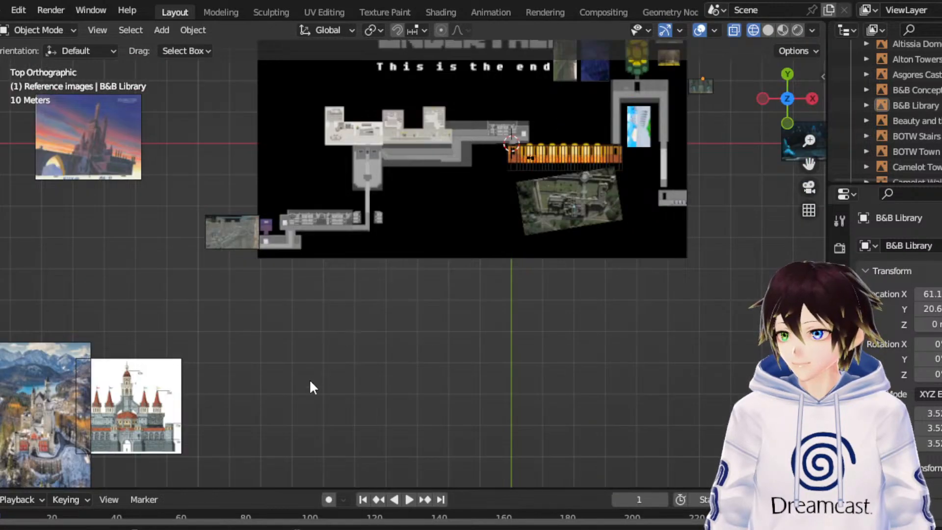
left_click_drag(809, 167, 941, 81)
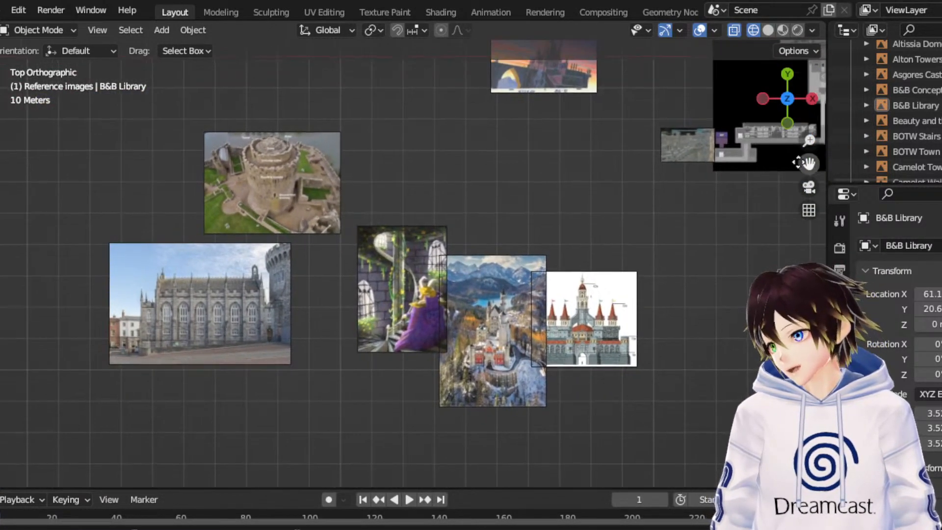
left_click(200, 301)
left_click_drag(275, 307, 824, 308)
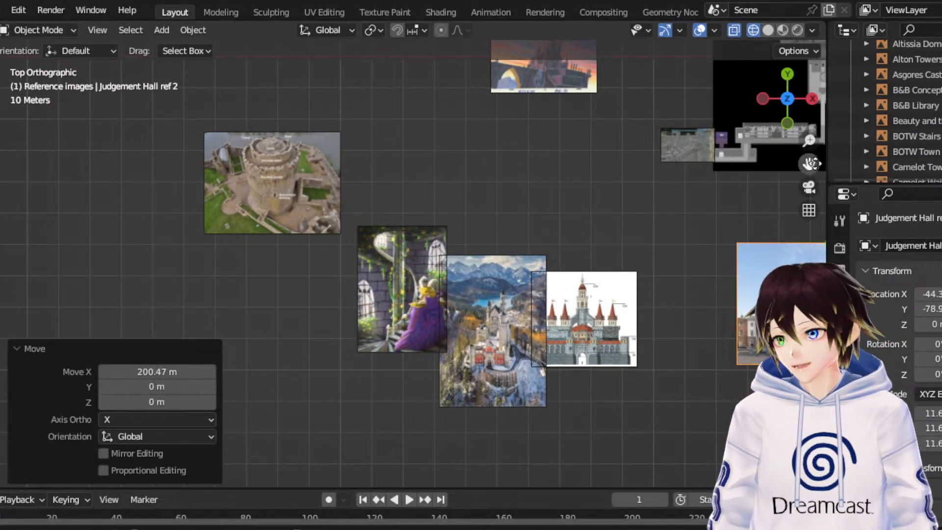
- Examine the windows, buttresses and roofline of the chapel in the Judgement Hall ref 2 image up close
left_click_drag(808, 164, 401, 166)
scroll(646, 278, "up", 7)
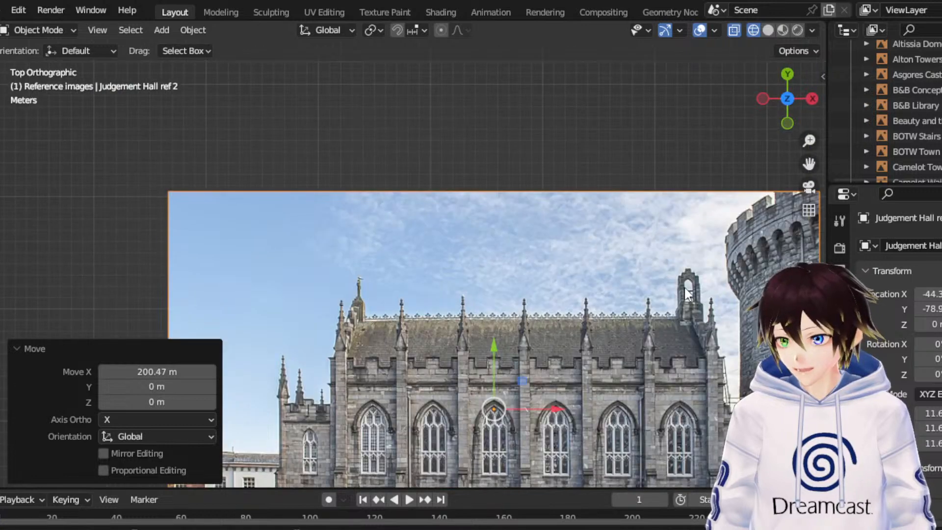
left_click_drag(809, 163, 741, 35)
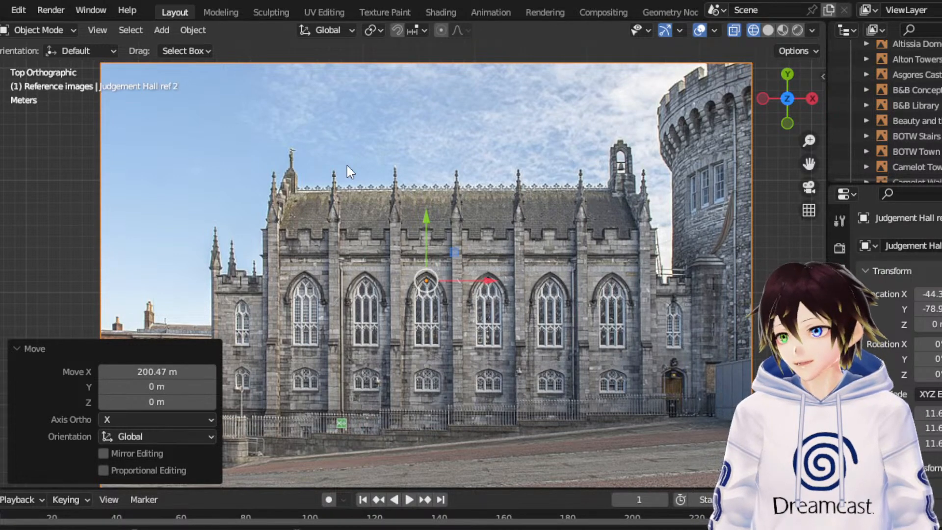
scroll(367, 207, "up", 1)
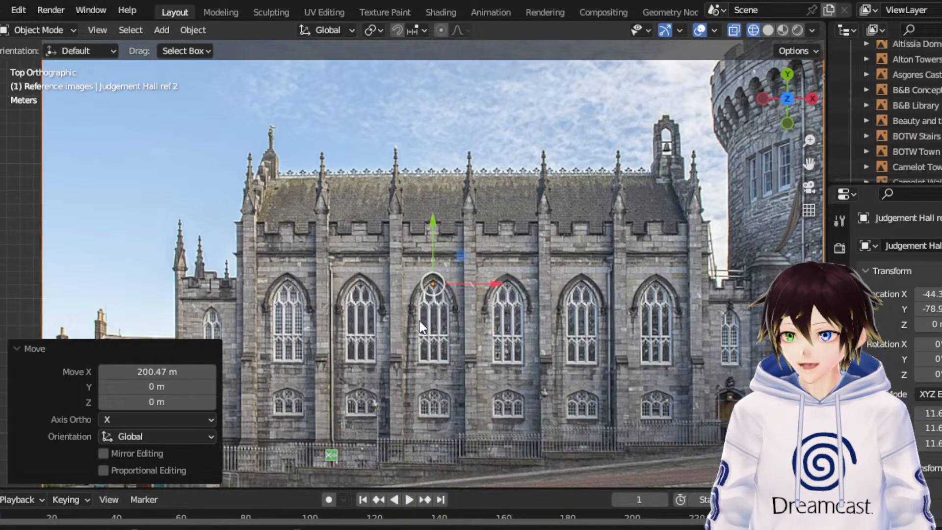
left_click(28, 348)
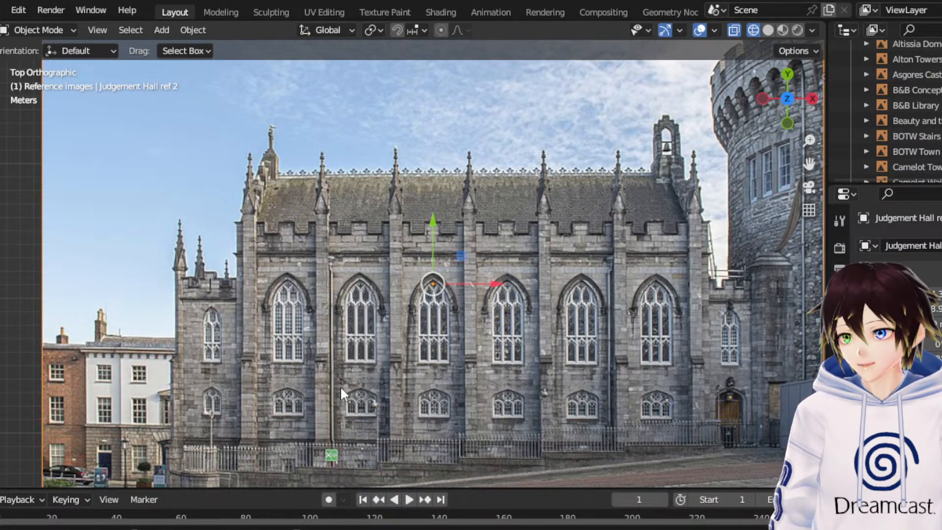
scroll(402, 247, "down", 4)
scroll(449, 240, "down", 4)
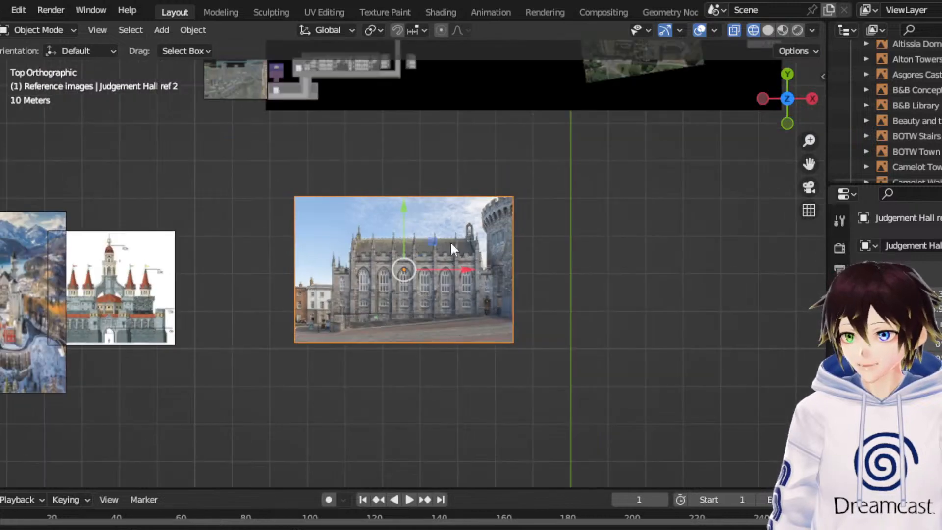
- Scale the Judgement Hall ref 2 image uniformly by about 0.406
left_click_drag(809, 164, 437, 245)
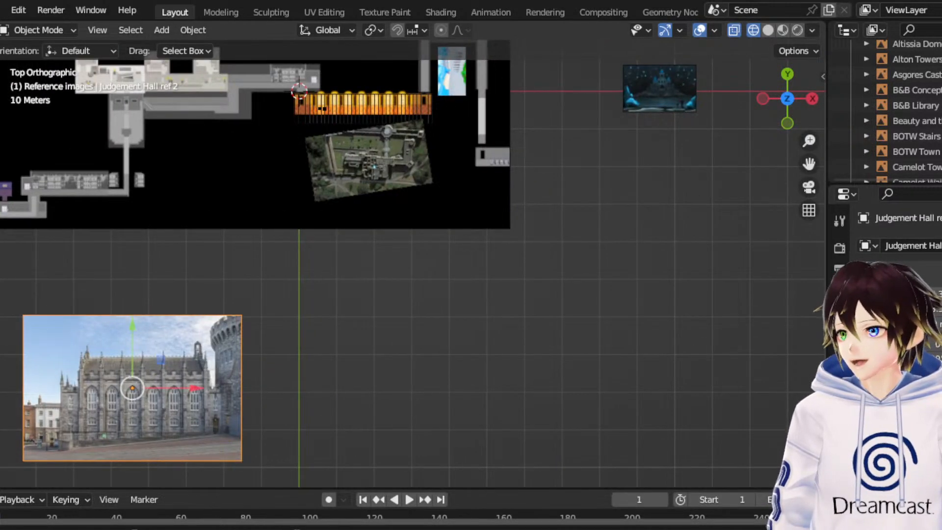
key("s")
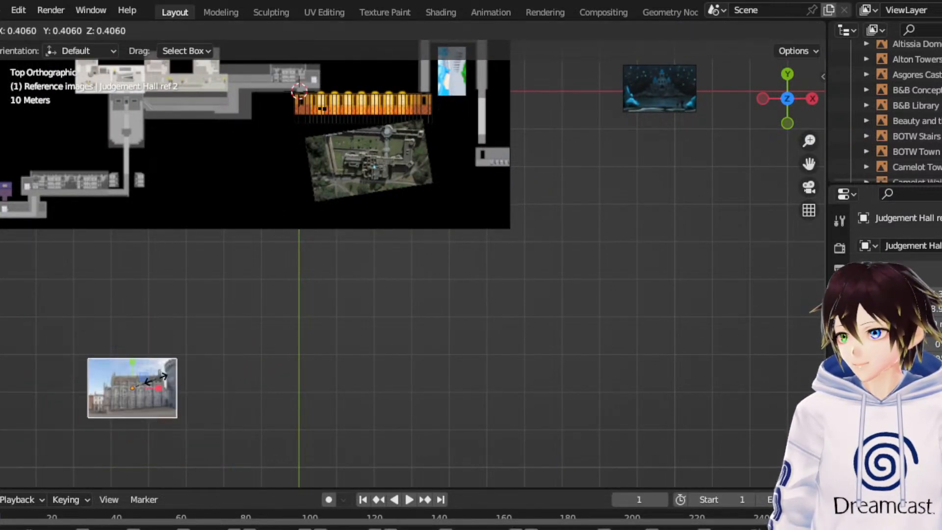
left_click(156, 378)
- Move the Judgement Hall ref 2 image up and east to just below the map's south edge, beneath the aerial castle photo
left_click(0, 137)
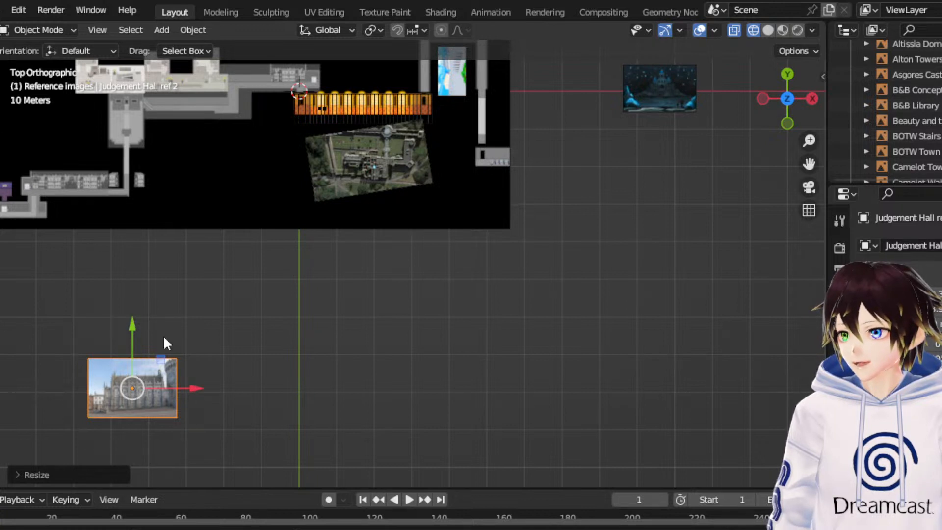
left_click_drag(133, 339, 137, 244)
left_click(194, 310)
left_click(147, 300)
left_click_drag(189, 292, 417, 298)
scroll(371, 300, "up", 3)
left_click_drag(320, 251, 344, 199)
left_click_drag(374, 258, 395, 258)
left_click(614, 337)
scroll(708, 193, "down", 2)
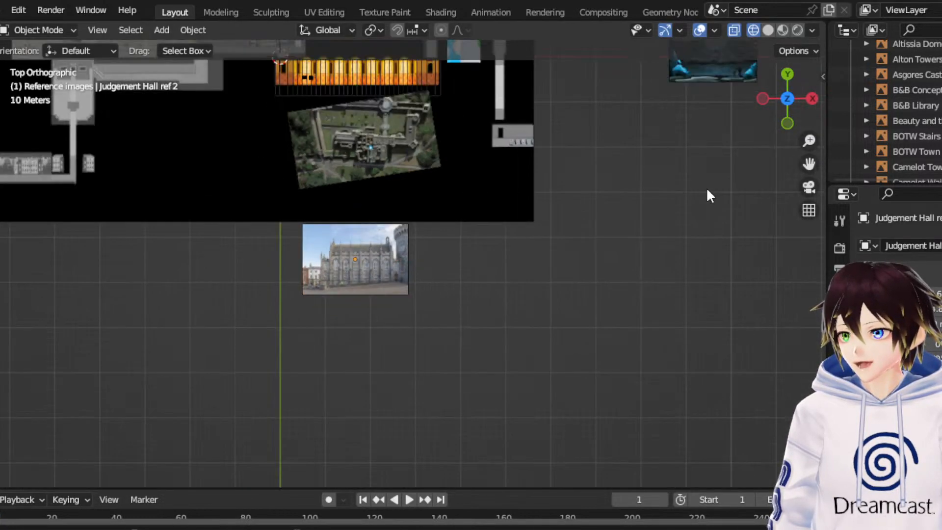
- Find the Pembroke Reference image of the round stone tower southwest of the map, inspect it up close and delete it
left_click_drag(809, 164, 935, 250)
scroll(686, 209, "down", 4)
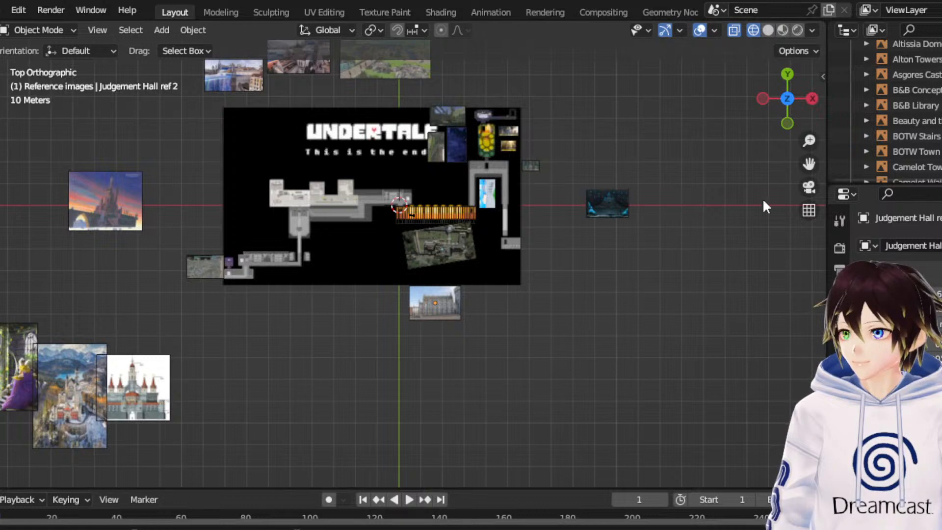
left_click_drag(809, 164, 941, 67)
scroll(396, 218, "up", 4)
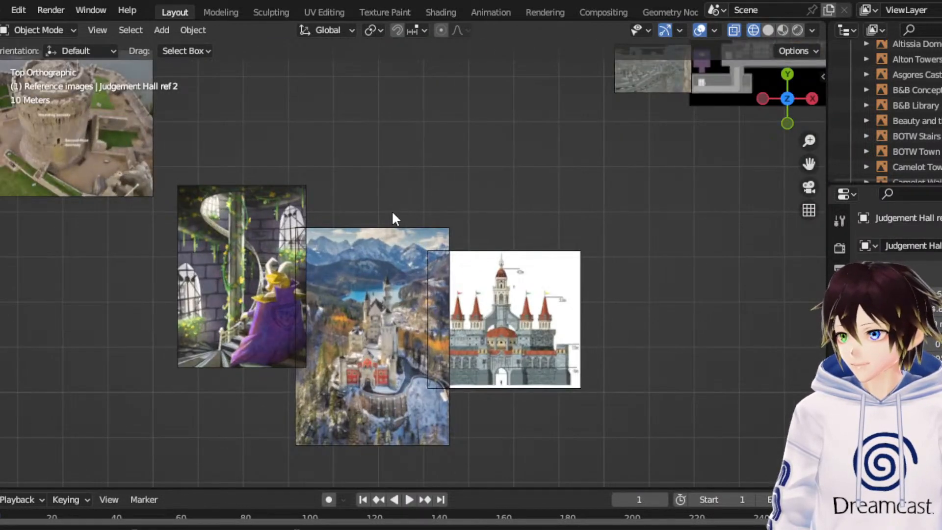
left_click(149, 150)
key("KP_Decimal")
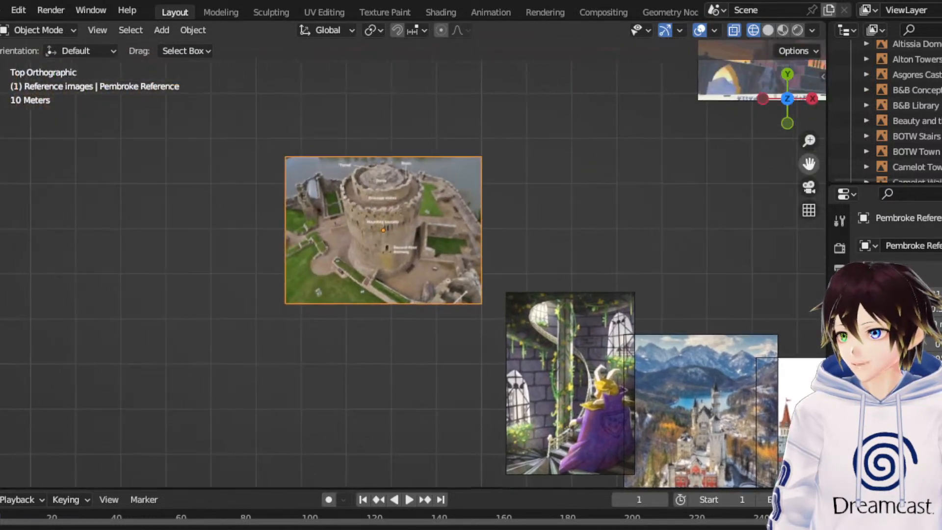
scroll(363, 187, "up", 5)
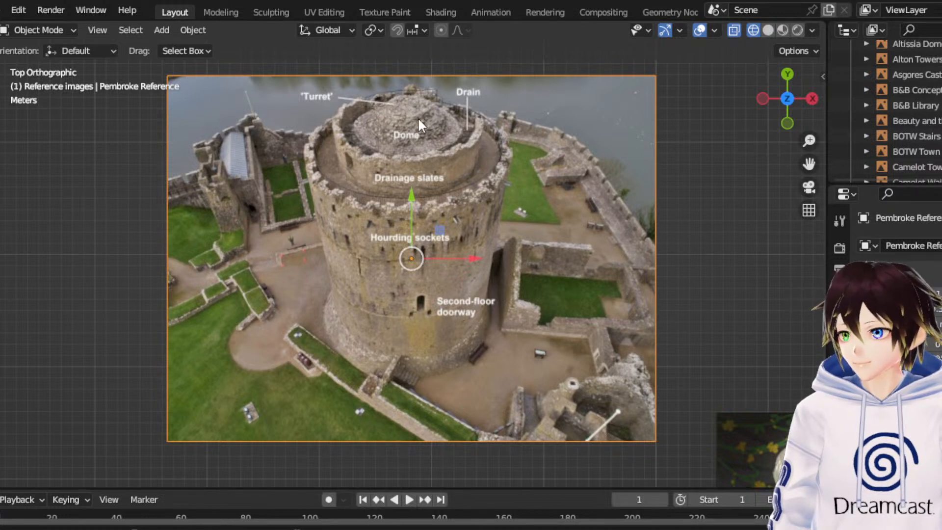
right_click(398, 208)
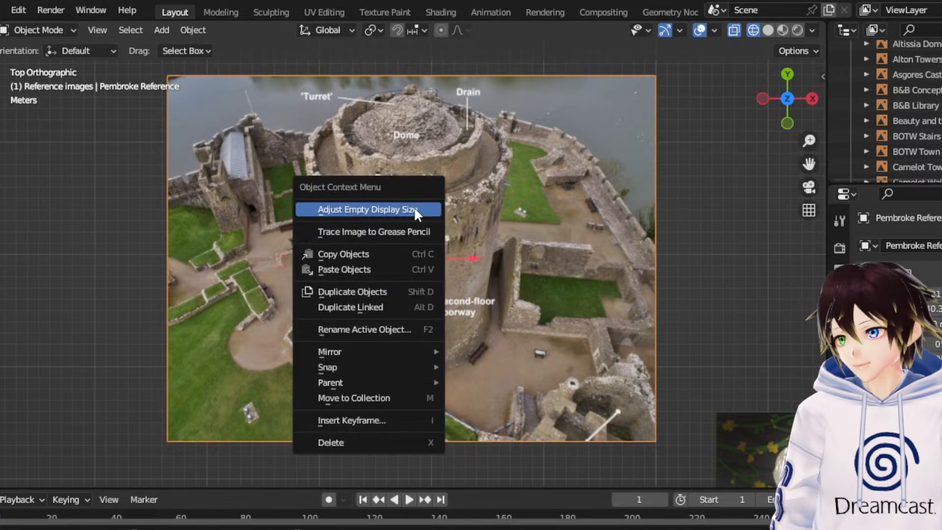
left_click(371, 443)
scroll(574, 318, "down", 4)
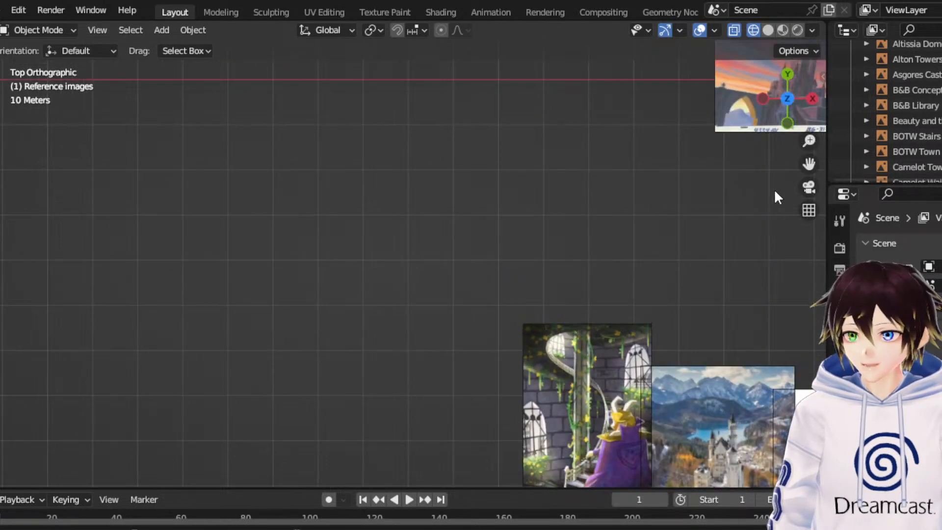
- Move the Lemon Tower reference image east along X to the empty area south of the map
left_click_drag(808, 164, 573, 0)
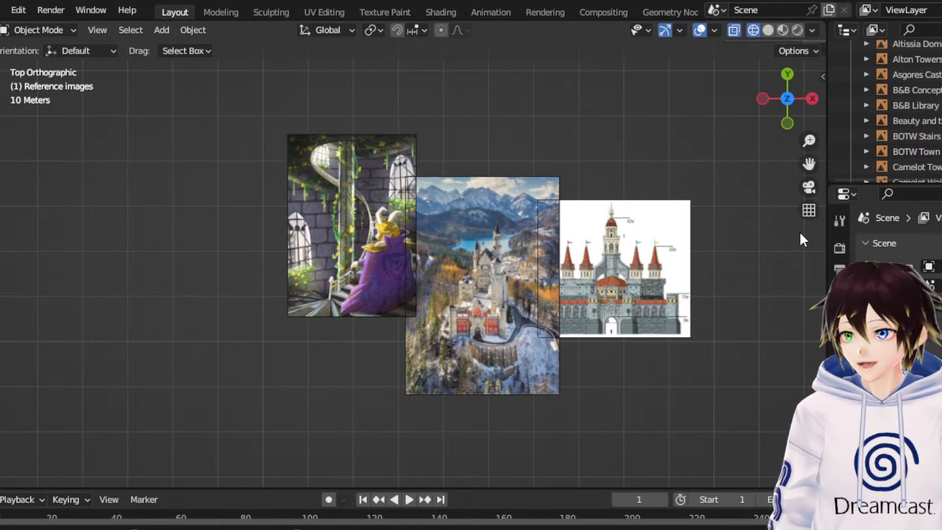
left_click(346, 197)
scroll(345, 196, "down", 4)
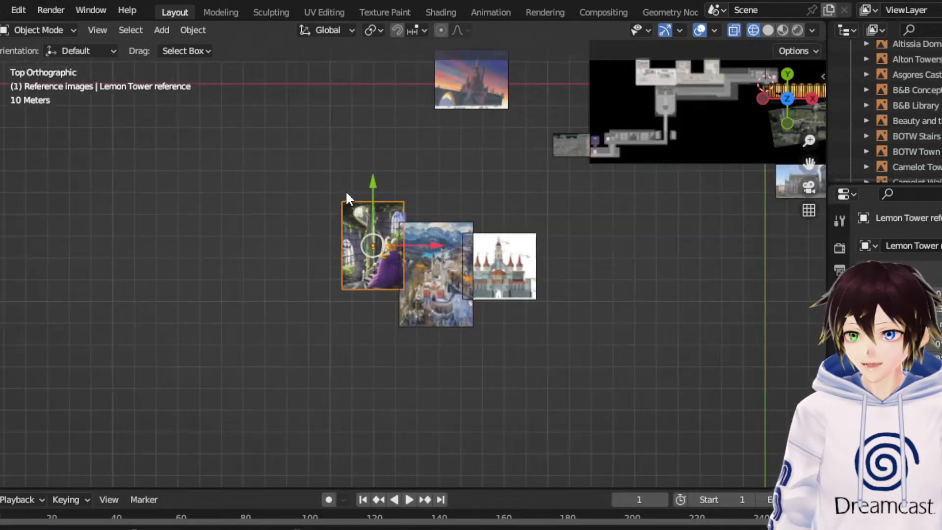
left_click_drag(428, 249, 740, 245)
scroll(767, 249, "up", 3)
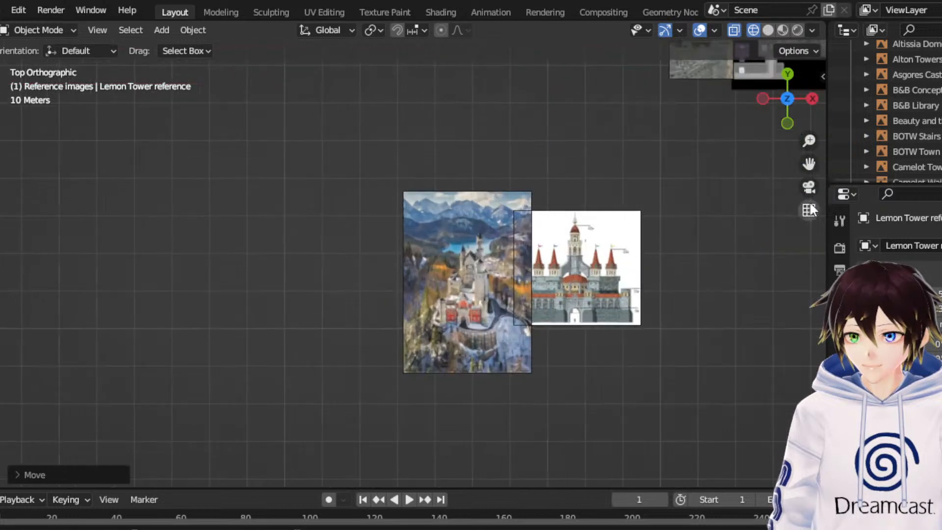
left_click_drag(809, 163, 759, 168)
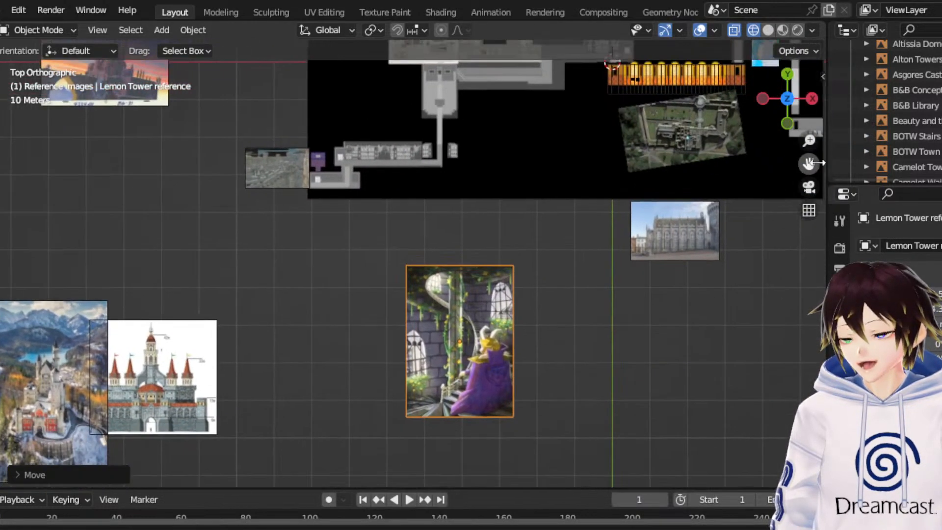
- Scale the Lemon Tower reference image down uniformly to a bit over a third of its size
left_click(1, 189)
left_click_drag(525, 315, 485, 345)
left_click(1, 142)
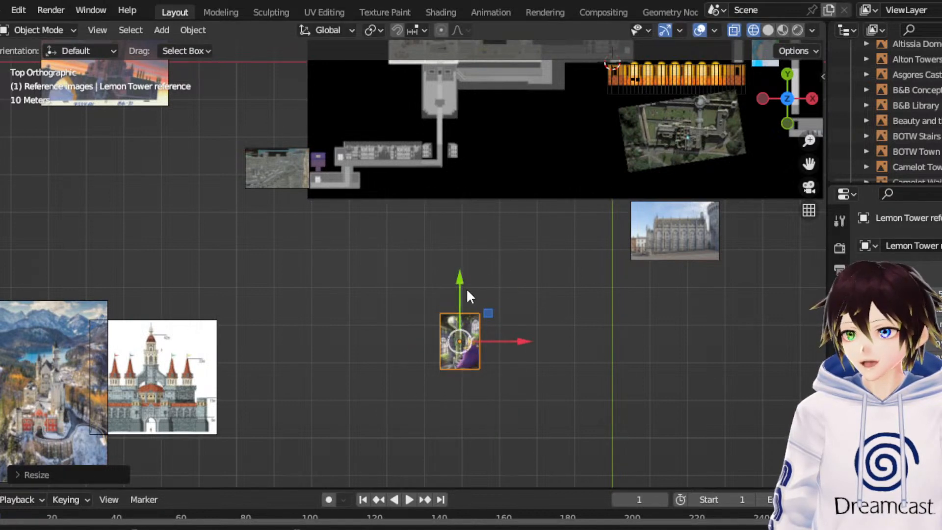
- Move the Lemon Tower reference image up and east to just beyond the map's southeast corner
left_click_drag(463, 288, 489, 248)
middle_click_drag(584, 235, 444, 305, "shift")
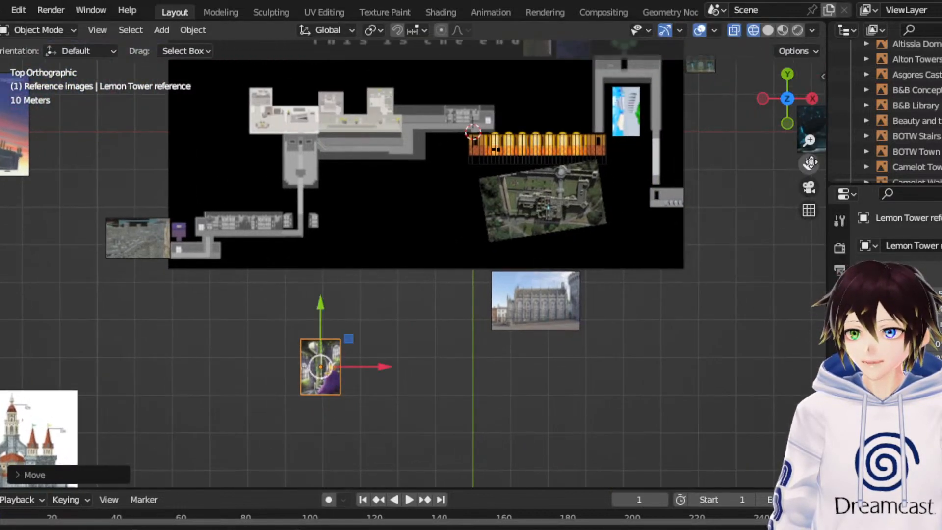
left_click_drag(349, 338, 751, 284)
scroll(751, 283, "up", 2)
left_click_drag(808, 163, 645, 226)
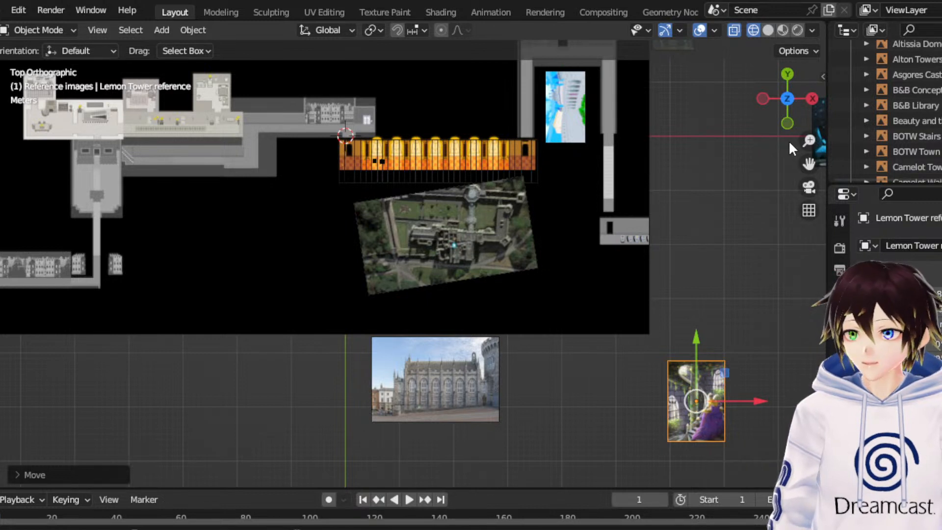
- Shrink the Lemon Tower reference image to about 70 percent and move it up to the X axis east of the map
left_click(0, 189)
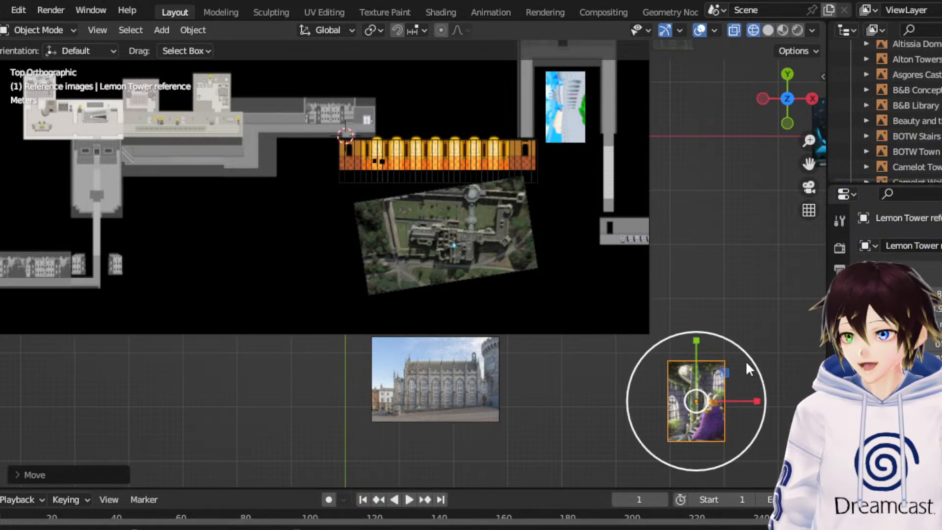
left_click_drag(739, 348, 696, 78)
left_click(0, 152)
left_click_drag(813, 165, 649, 318)
scroll(697, 204, "up", 5)
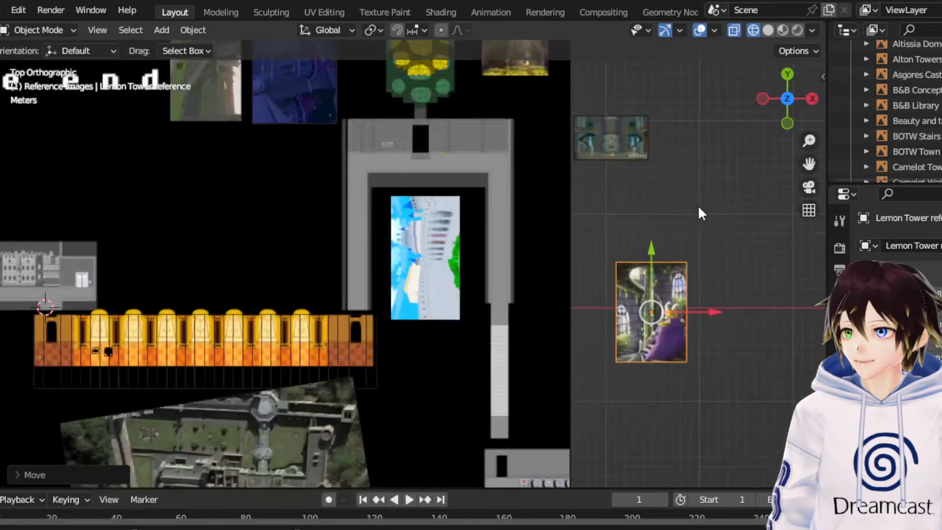
- Move the Lemon Tower reference image up and west against the map's east edge, beneath the teal library image
scroll(512, 208, "down", 1)
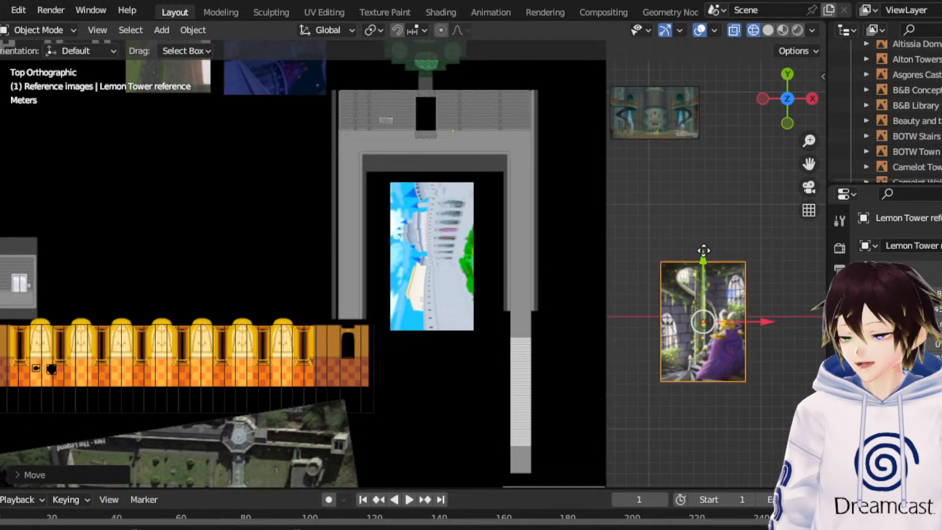
left_click_drag(696, 248, 731, 161)
left_click_drag(773, 234, 714, 237)
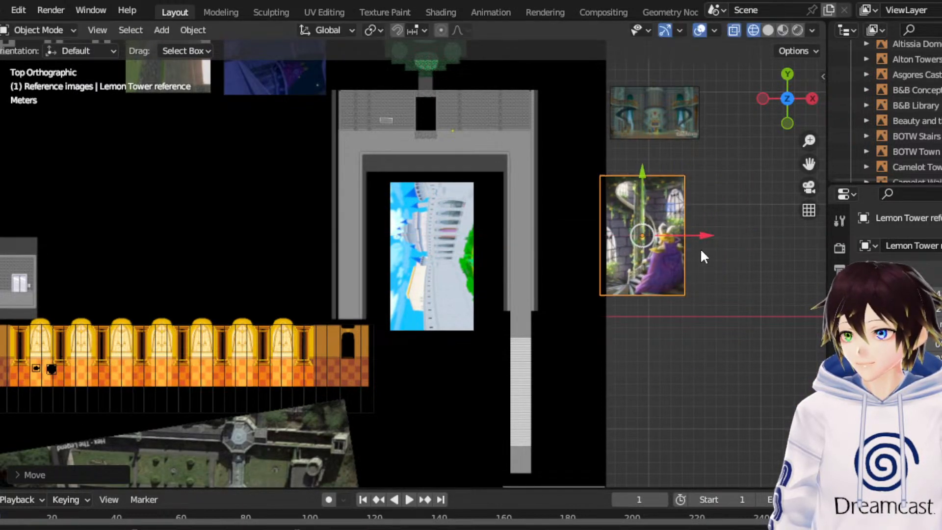
- Shift the Lemon Tower reference image slightly east off the map and scale it uniformly to about half its size
scroll(700, 248, "up", 2)
left_click_drag(809, 164, 591, 236)
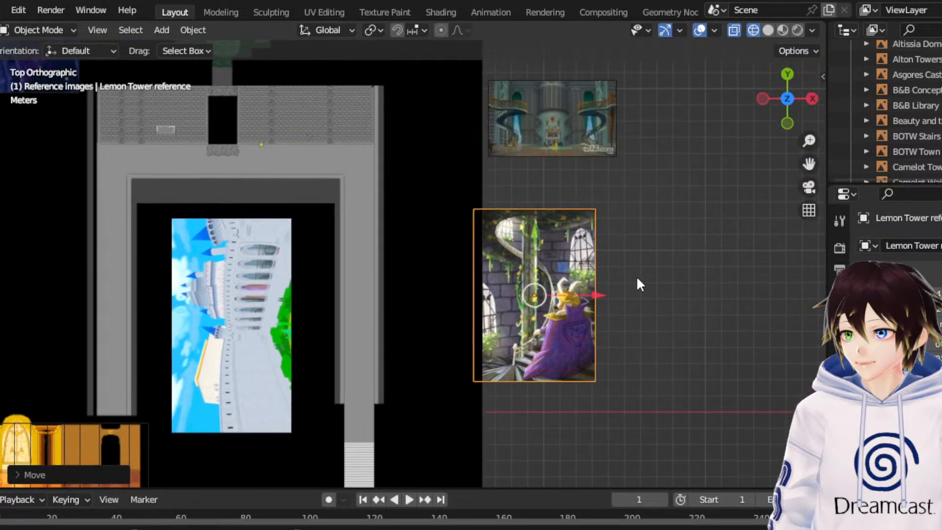
left_click_drag(599, 297, 640, 294)
left_click_drag(569, 242, 550, 263)
key("shift+space")
key("g")
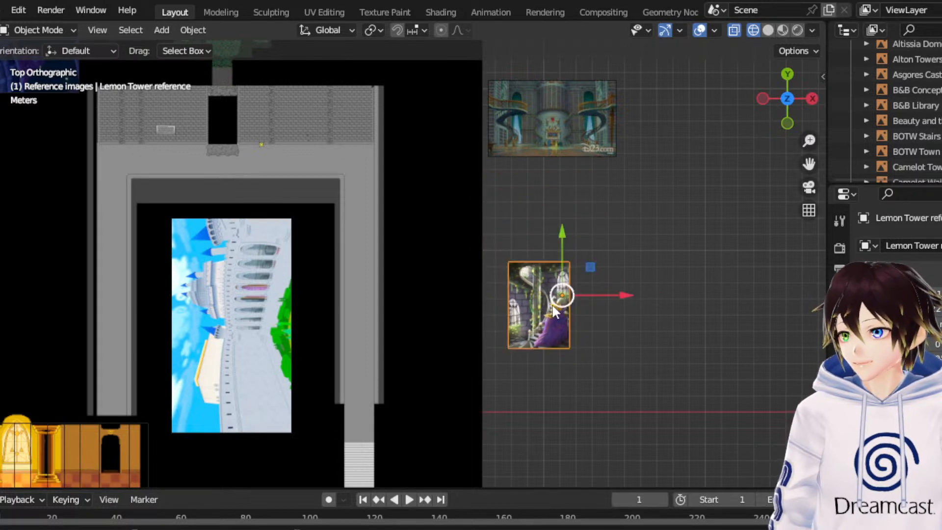
- Move the Lemon Tower reference image east to just beside the dark blue night castle image and deselect it
left_click_drag(619, 293, 779, 294)
left_click_drag(808, 163, 731, 284)
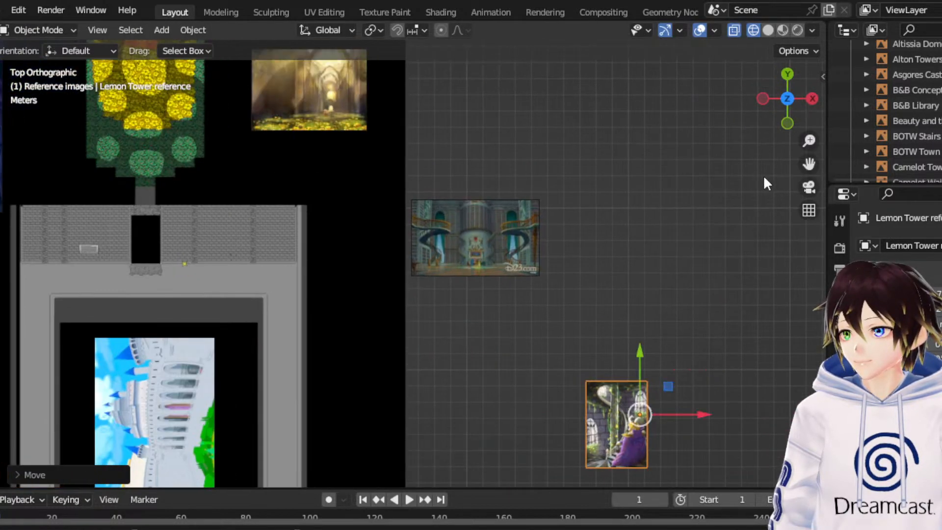
scroll(741, 182, "down", 5)
left_click_drag(575, 325, 653, 255)
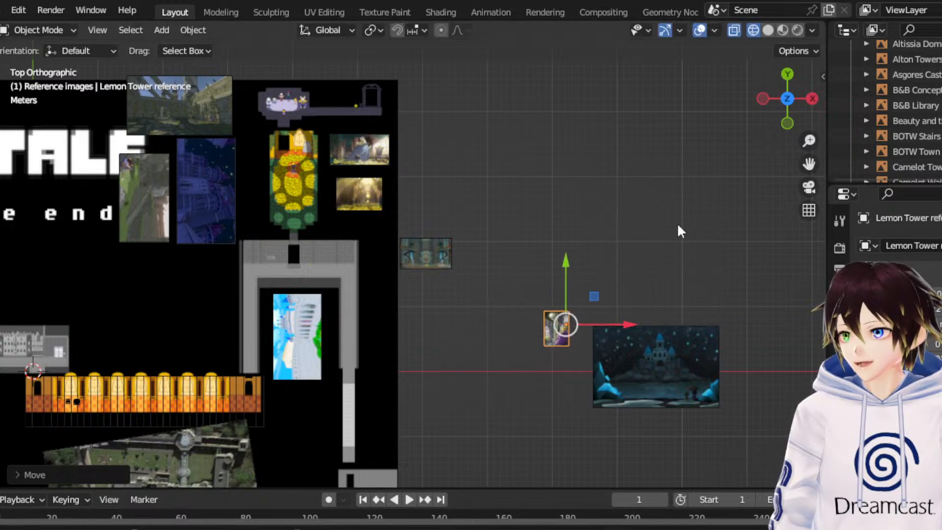
left_click(764, 177)
- Move the Hyrule reference concept image up and east, clear of the snowy mountain castle photo it overlaps
left_click_drag(809, 163, 939, 30)
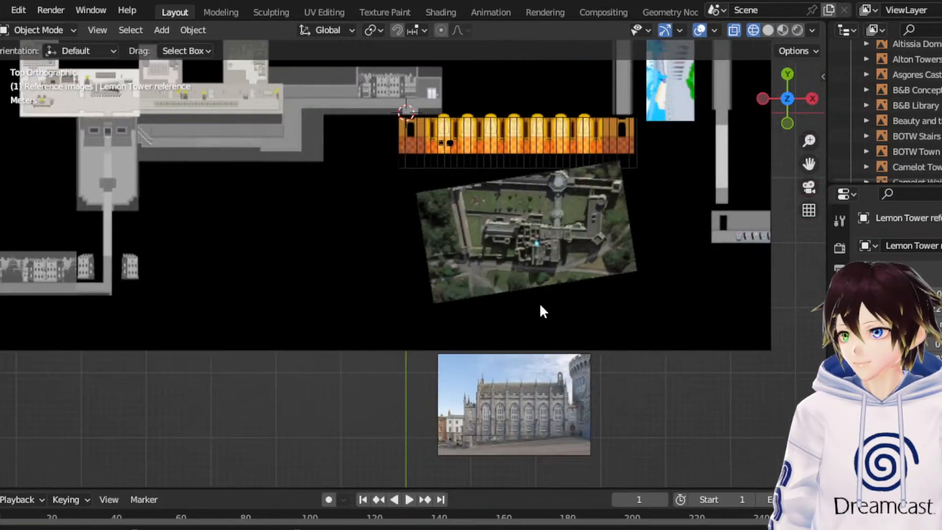
scroll(532, 307, "down", 6)
left_click_drag(809, 164, 941, 69)
scroll(518, 382, "up", 3)
scroll(519, 383, "up", 4)
left_click(490, 364)
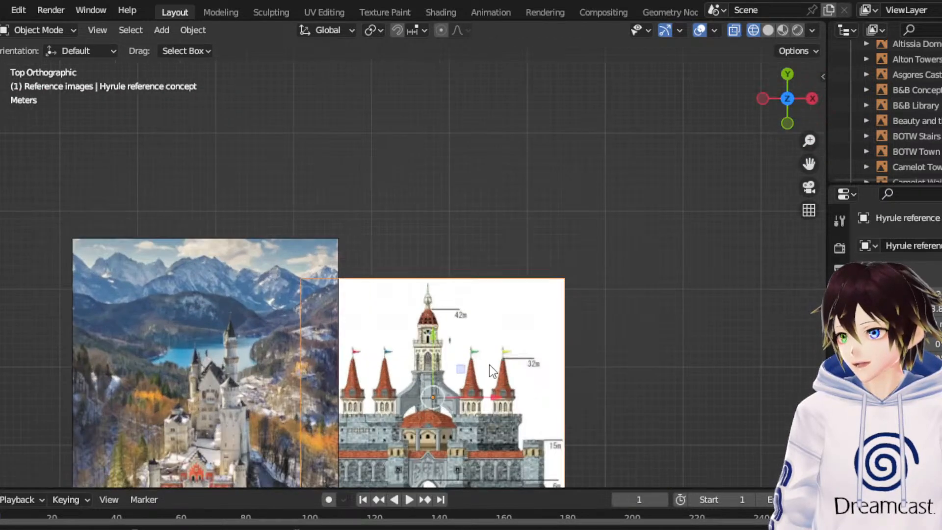
left_click_drag(460, 376, 632, 262)
- Examine the towers, gate, human figures and height markings in the Hyrule reference concept image up close
scroll(781, 223, "up", 3)
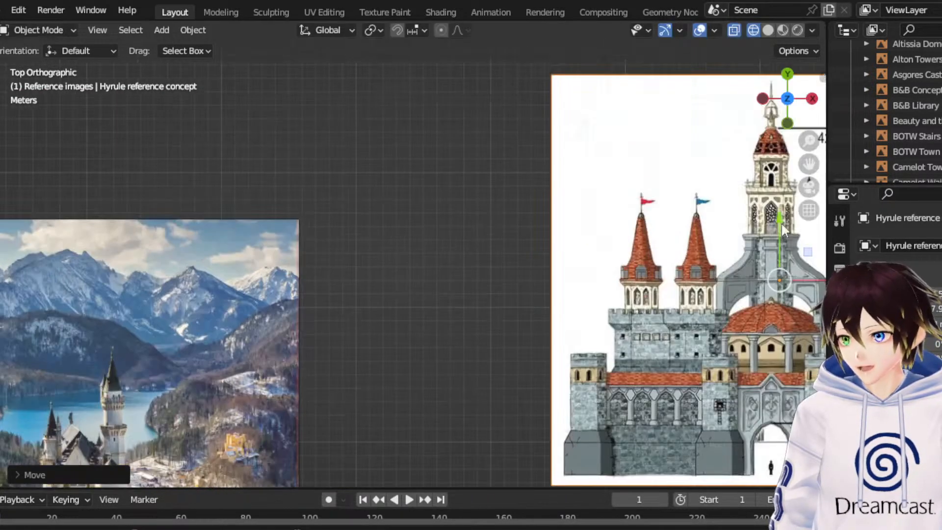
left_click_drag(817, 166, 481, 143)
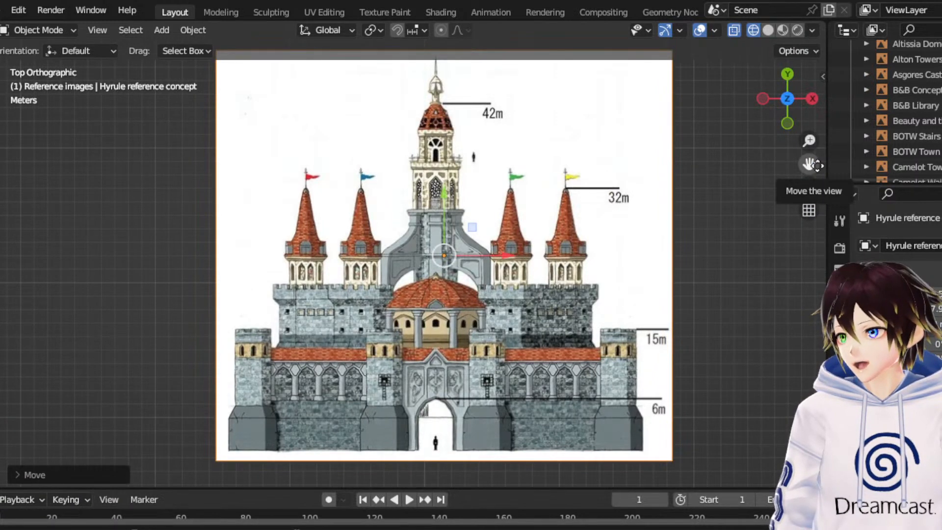
left_click(763, 222)
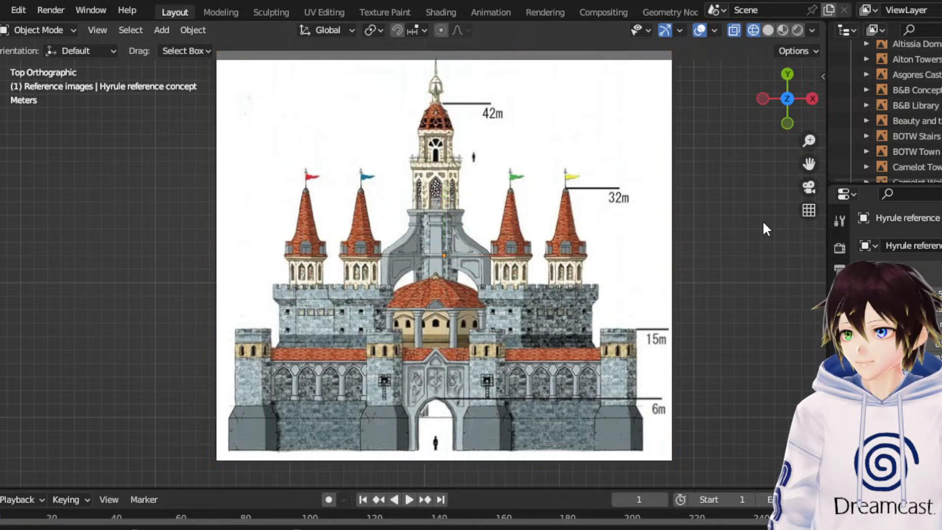
scroll(762, 223, "up", 1)
mouse_move(809, 164)
left_mouse_down()
mouse_move(763, 132)
mouse_move(809, 174)
left_mouse_up()
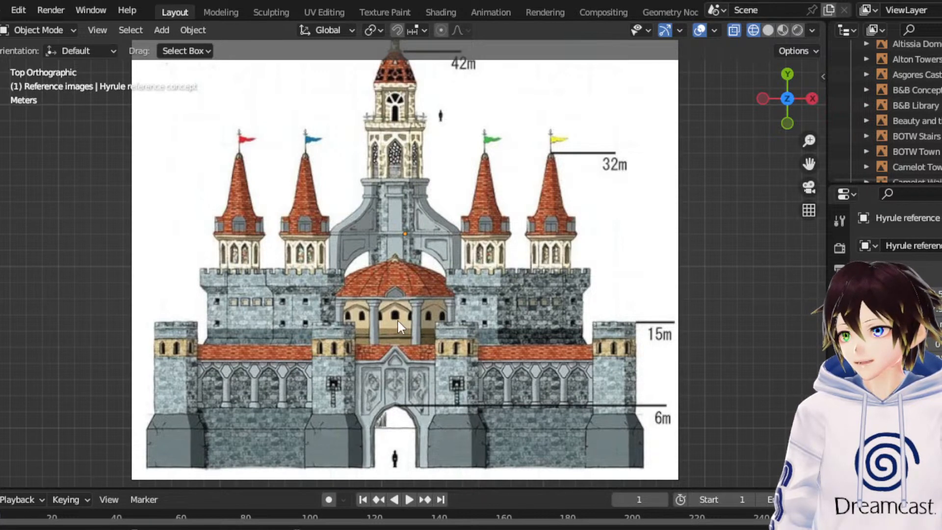
scroll(388, 167, "down", 1)
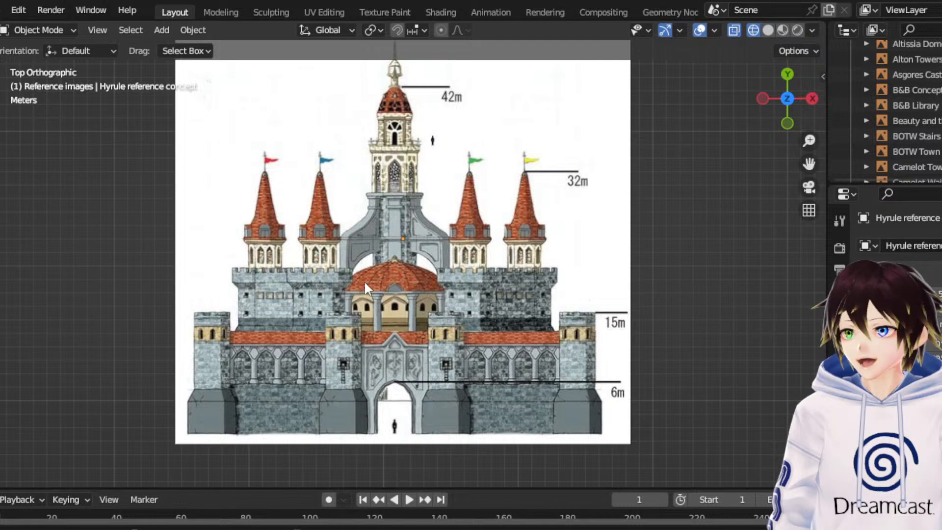
- Scale the Hyrule reference concept image down uniformly to about 60 percent
left_click(441, 285)
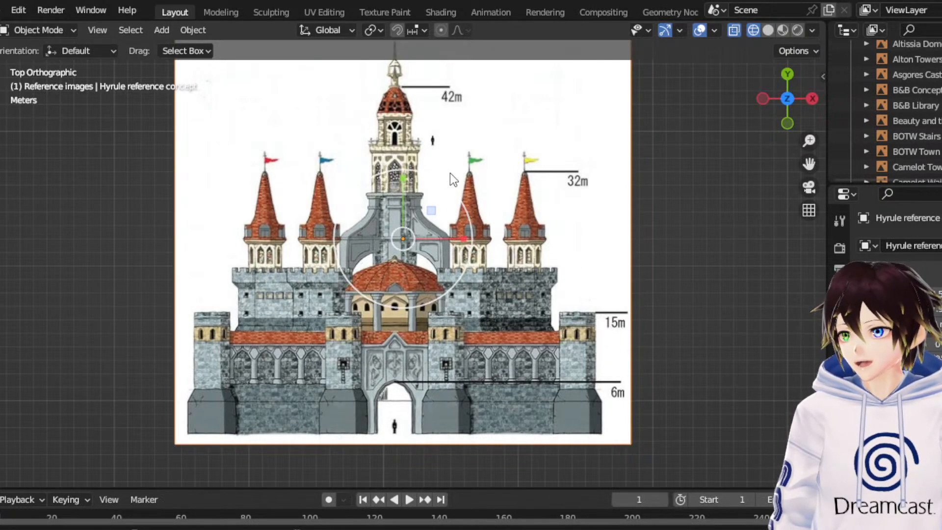
key("s")
left_click(422, 202)
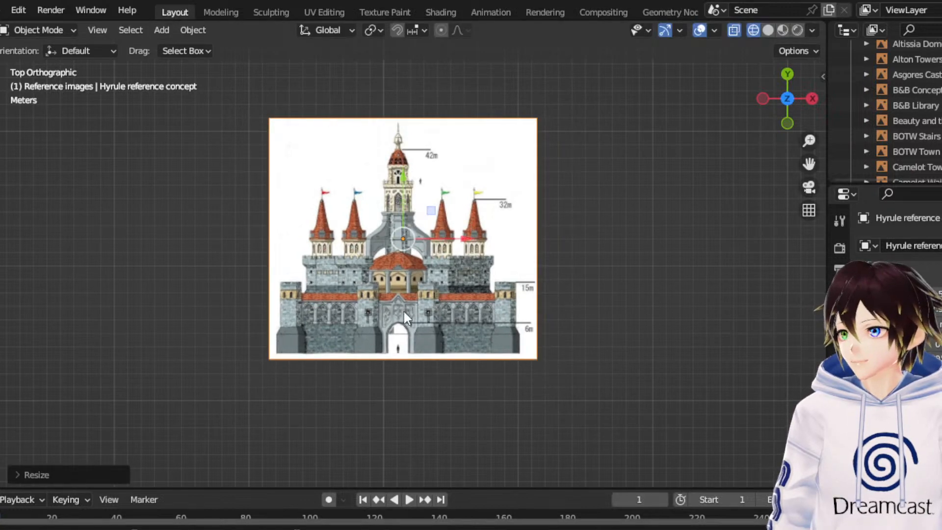
- Move the Hyrule reference concept image across the board to the open area east of the map's upper half
scroll(403, 310, "down", 6)
left_click_drag(810, 172, 564, 261)
scroll(667, 184, "down", 4)
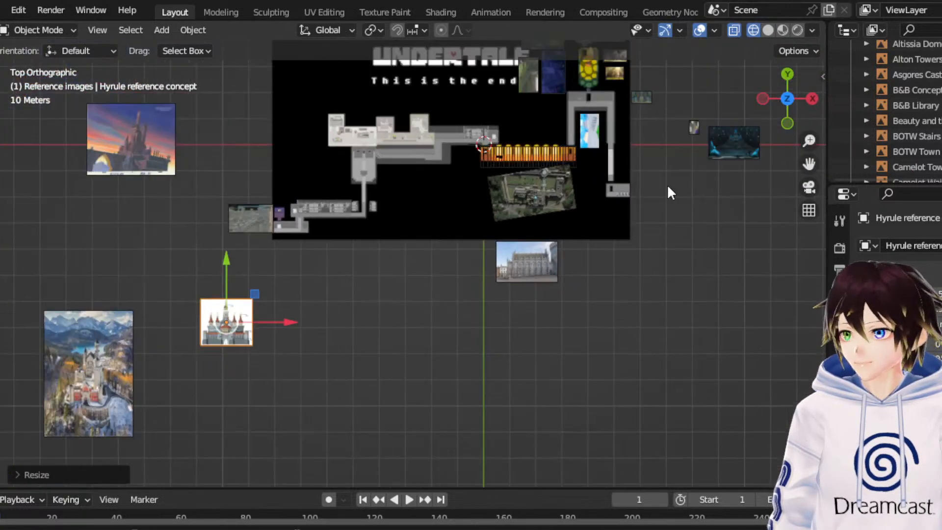
left_click_drag(305, 275, 654, 102)
scroll(652, 102, "up", 2)
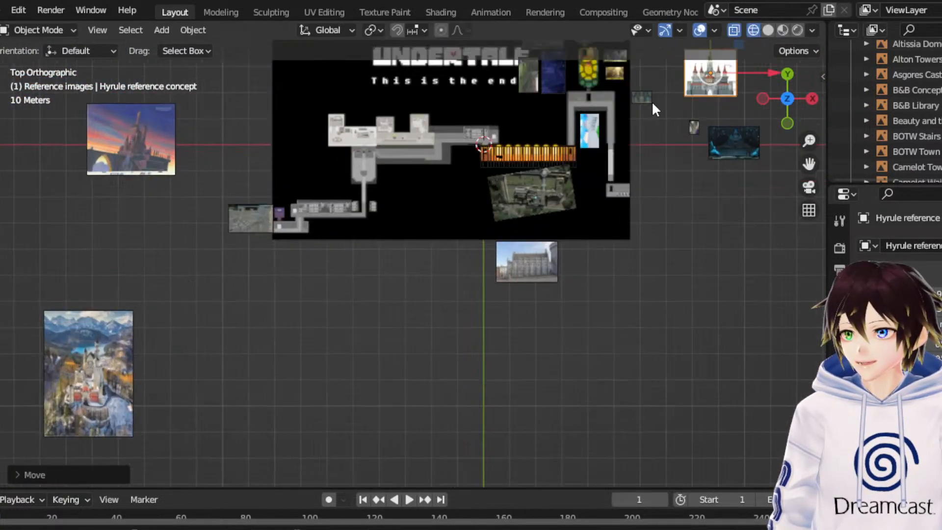
- Reposition the Hyrule reference concept image down and east, directly above the dark blue night castle image, and deselect it
left_click_drag(811, 160, 537, 340)
scroll(558, 286, "up", 4)
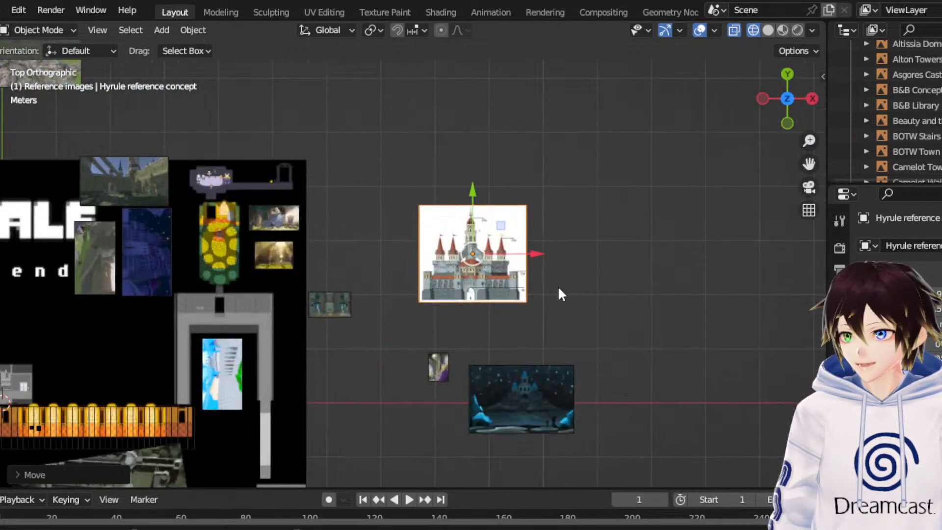
left_click_drag(567, 221, 659, 272)
scroll(472, 194, "down", 3)
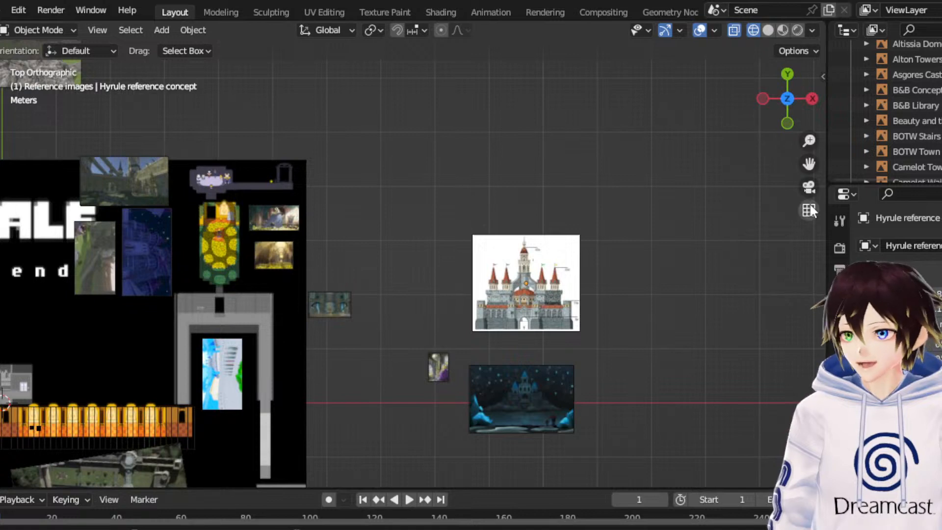
left_click_drag(809, 163, 425, 322)
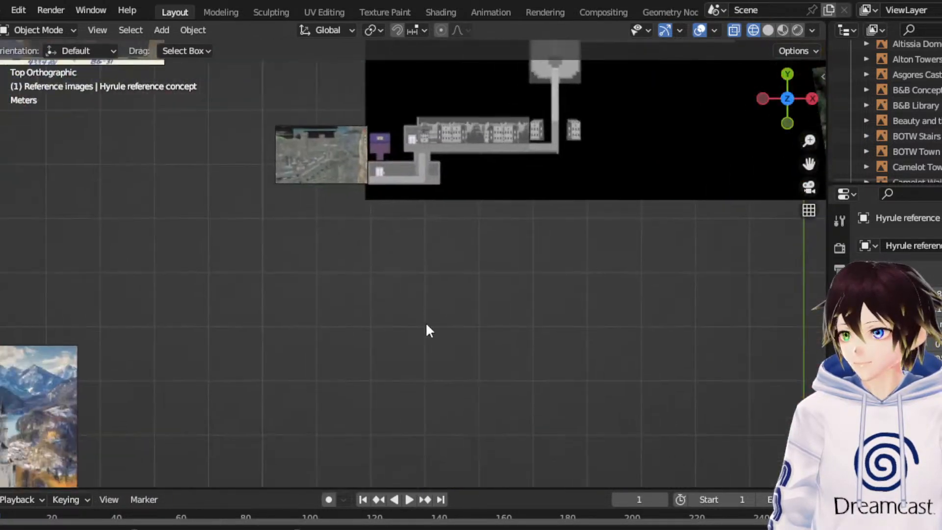
- Move the B&B Concept art exterior image down beside the snowy mountain castle photo and deselect it
scroll(426, 324, "down", 5)
scroll(243, 196, "up", 4)
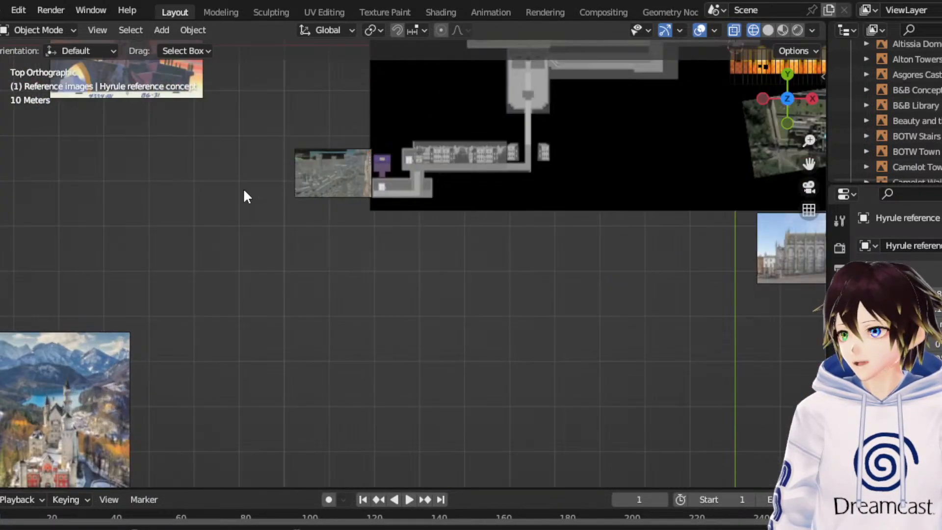
left_click(151, 386)
left_click_drag(810, 162, 914, 127)
scroll(322, 153, "down", 3)
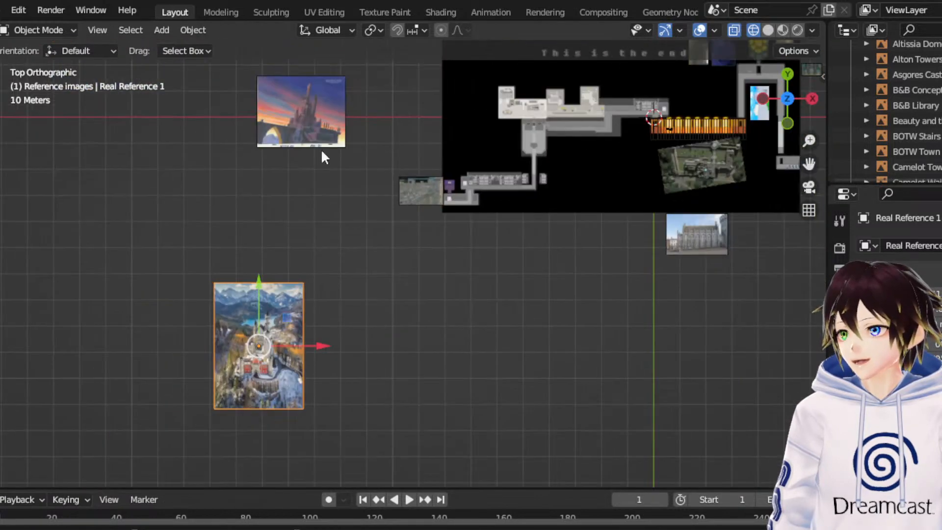
left_click(300, 113)
left_click_drag(304, 62, 283, 189)
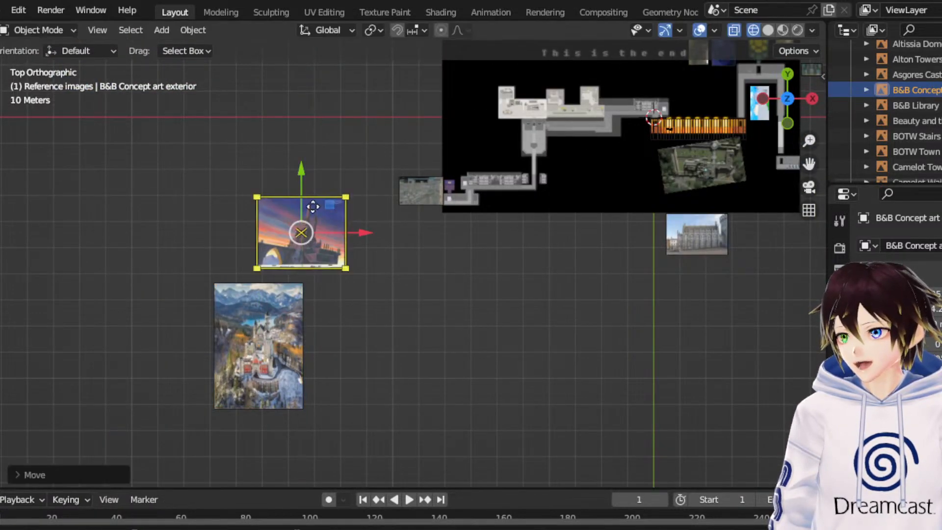
left_click_drag(327, 210, 369, 349)
scroll(371, 339, "up", 4)
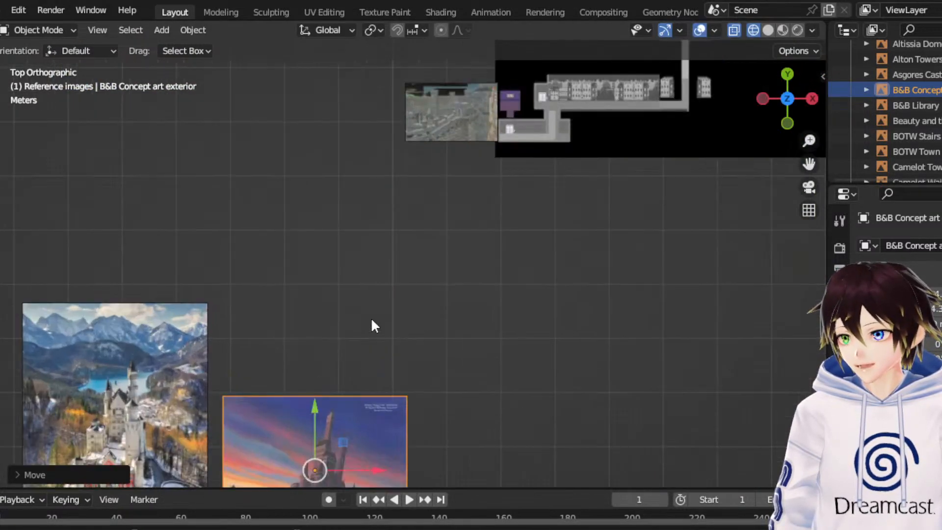
left_click(372, 326)
- Examine the towers, gatehouse and surroundings in the snowy mountain castle photo and the sunset castle concept art up close
left_click_drag(807, 165, 640, 283)
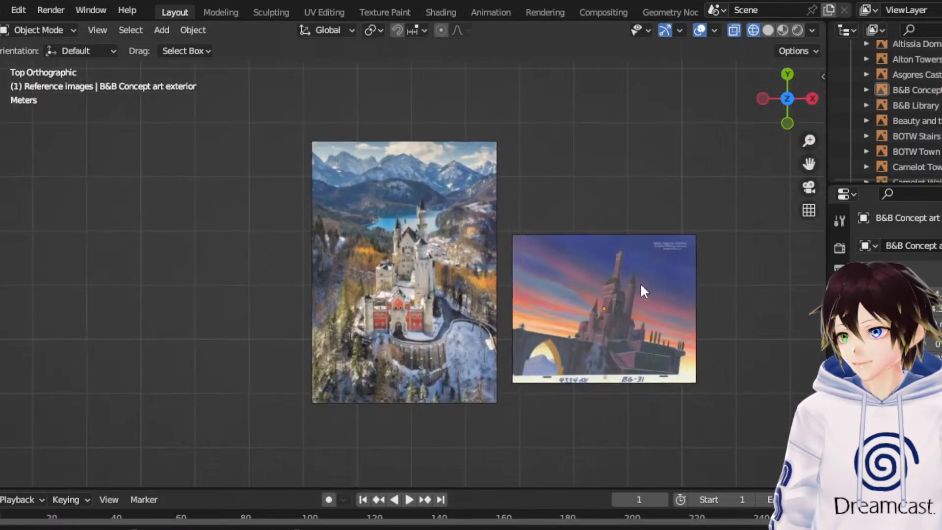
scroll(643, 294, "up", 5)
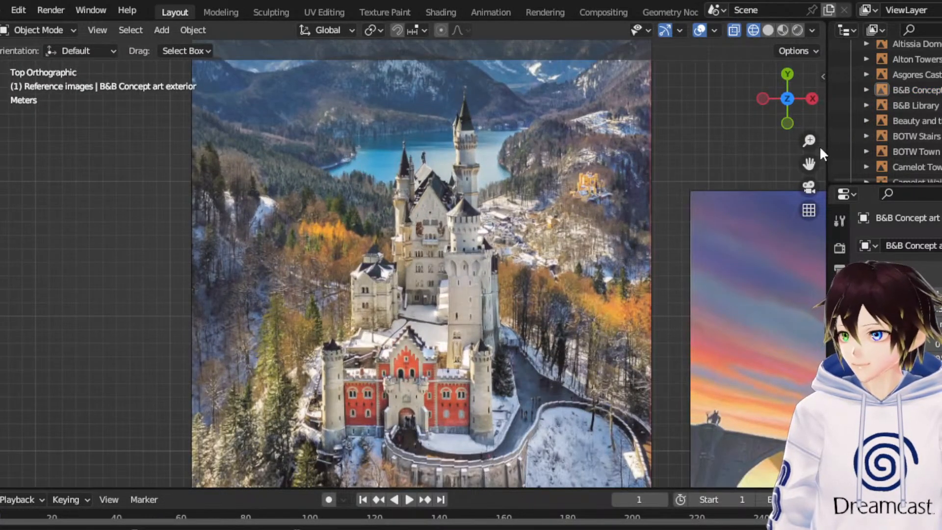
left_click_drag(809, 164, 768, 127)
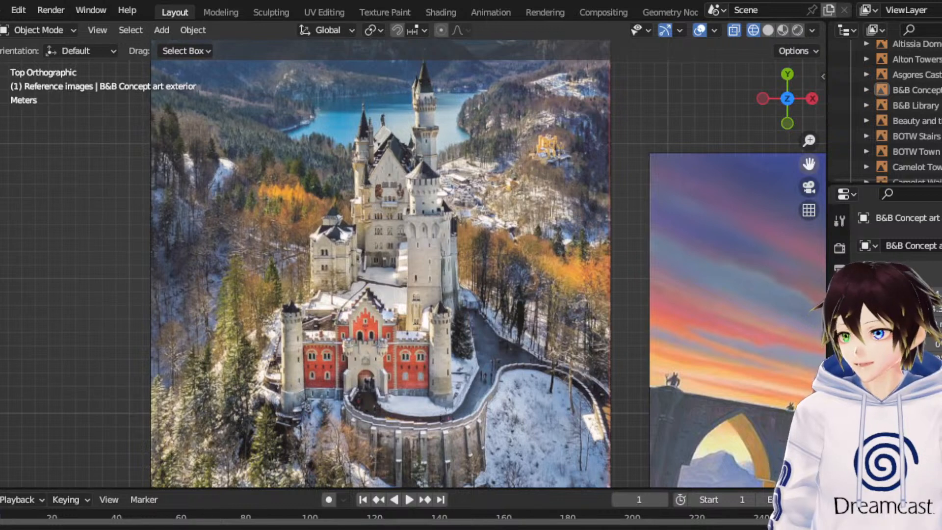
left_click_drag(809, 164, 803, 131)
scroll(496, 188, "up", 2)
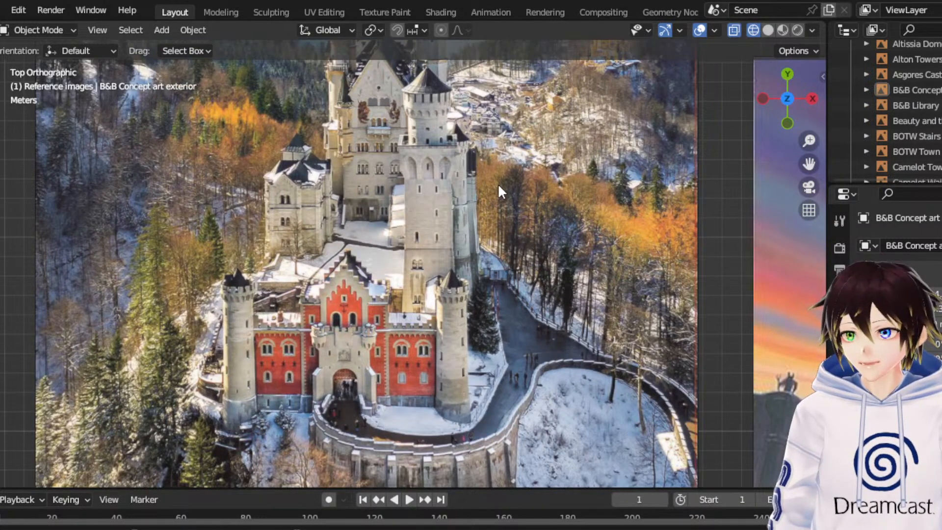
left_click_drag(809, 164, 811, 266)
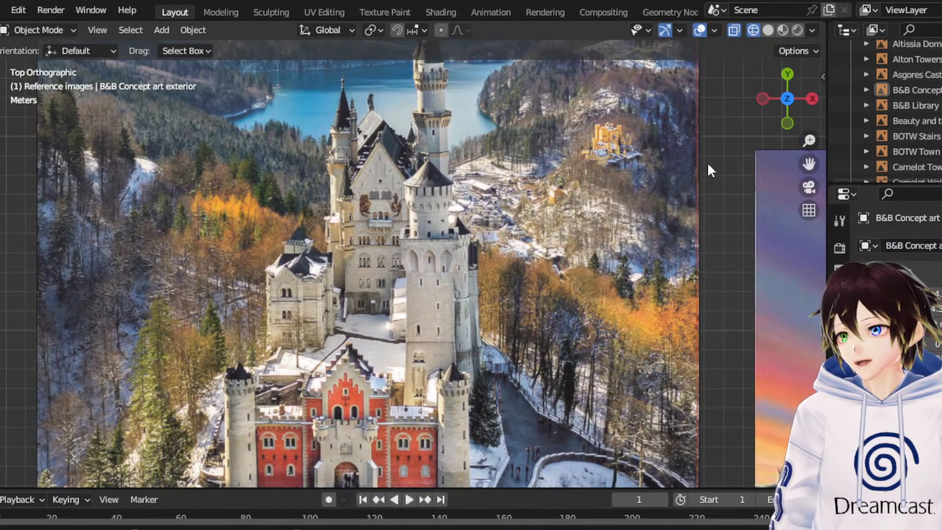
scroll(372, 212, "down", 1)
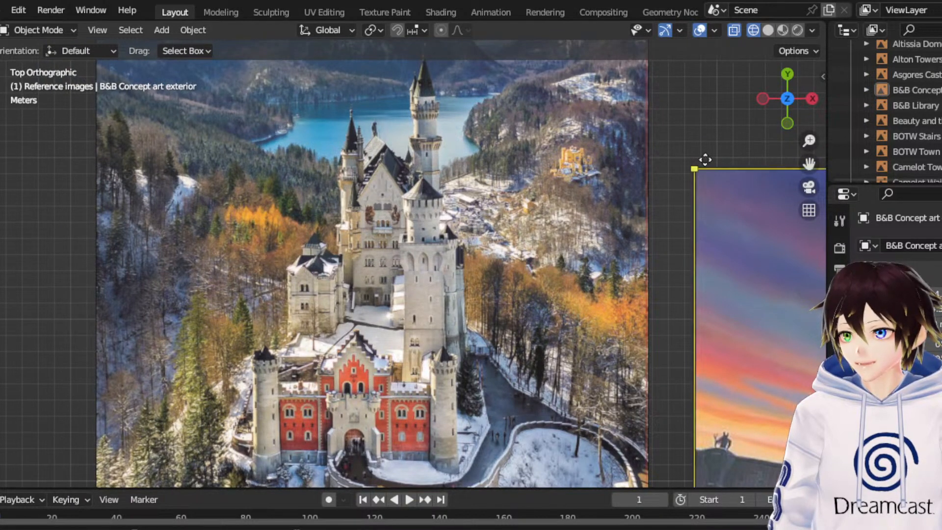
left_click_drag(807, 163, 364, 32)
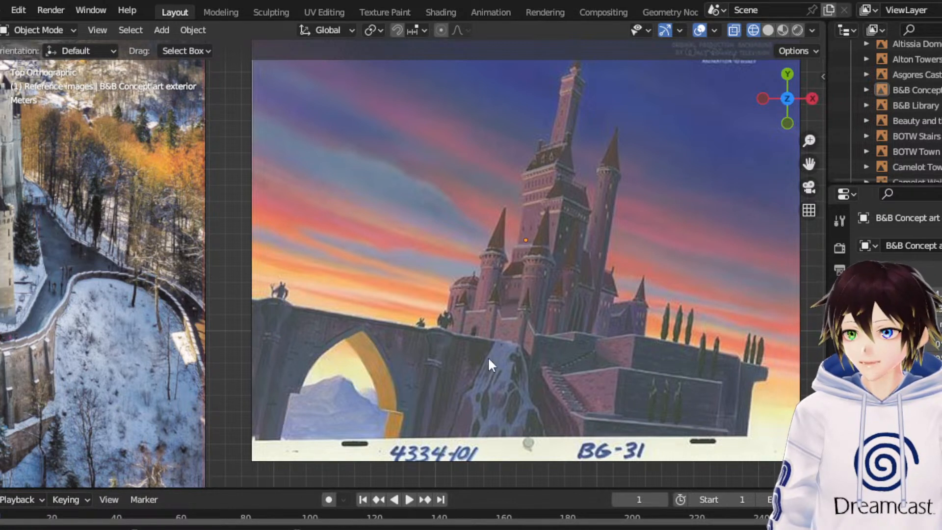
scroll(495, 244, "down", 2)
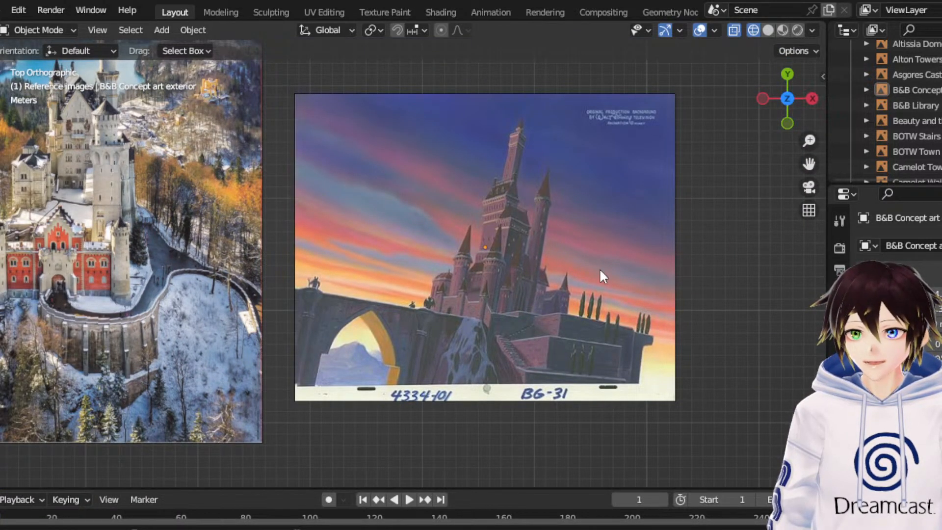
- Select the snowy mountain castle photo and the sunset castle concept art together and scale them down uniformly to about 15 percent
left_click(630, 252)
scroll(630, 252, "down", 2)
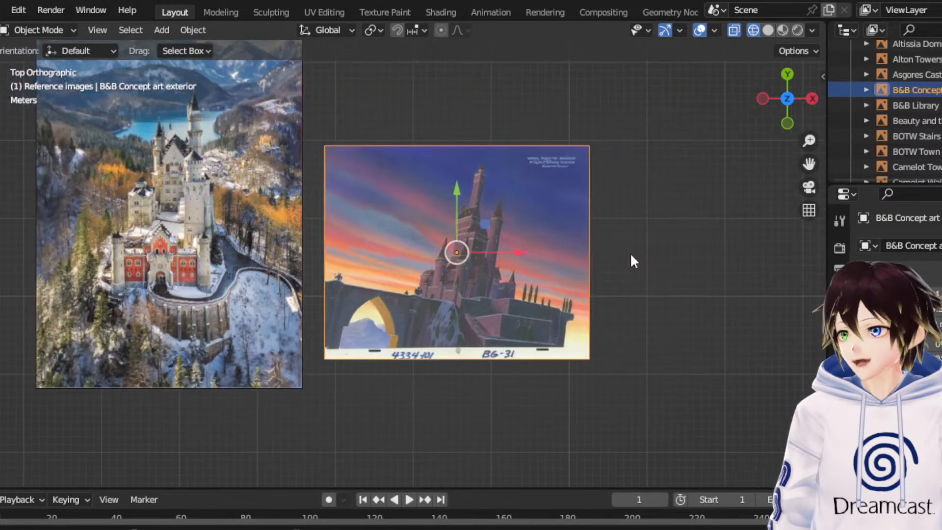
left_click_drag(746, 381, 246, 175)
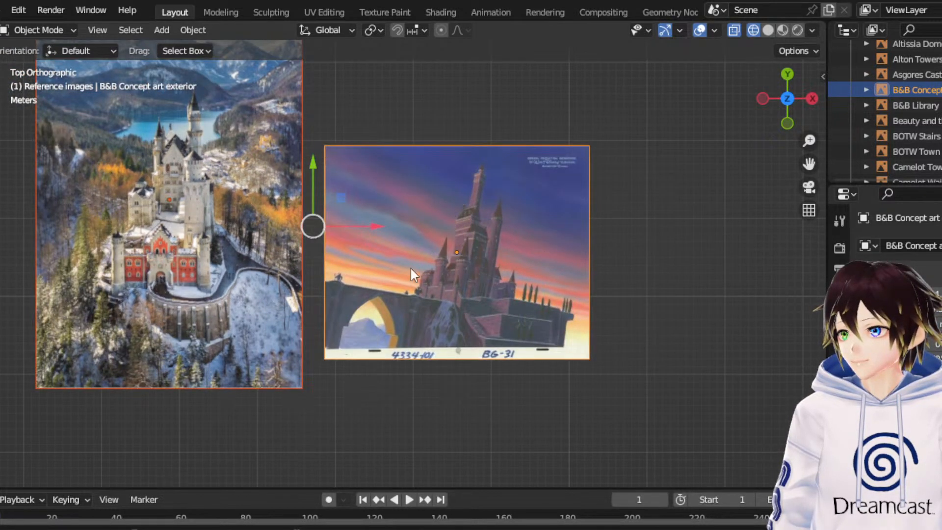
scroll(490, 292, "down", 2)
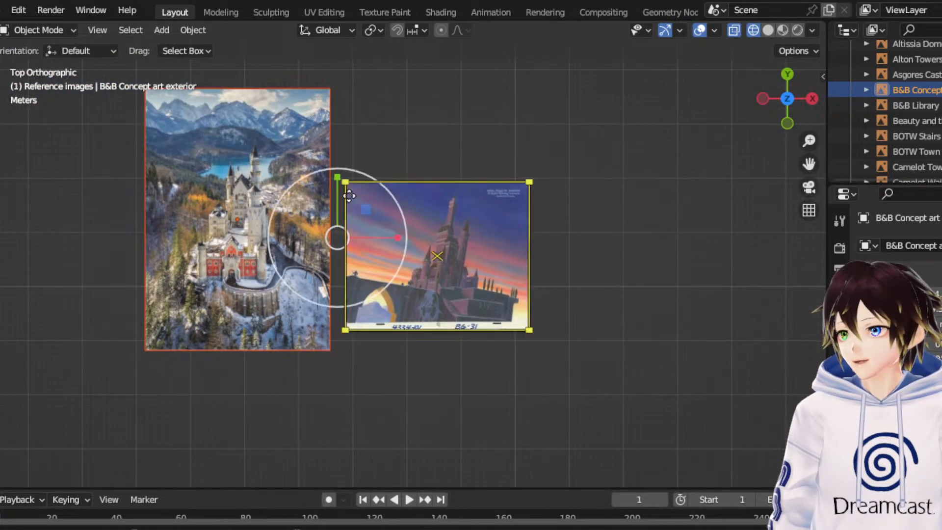
key("s")
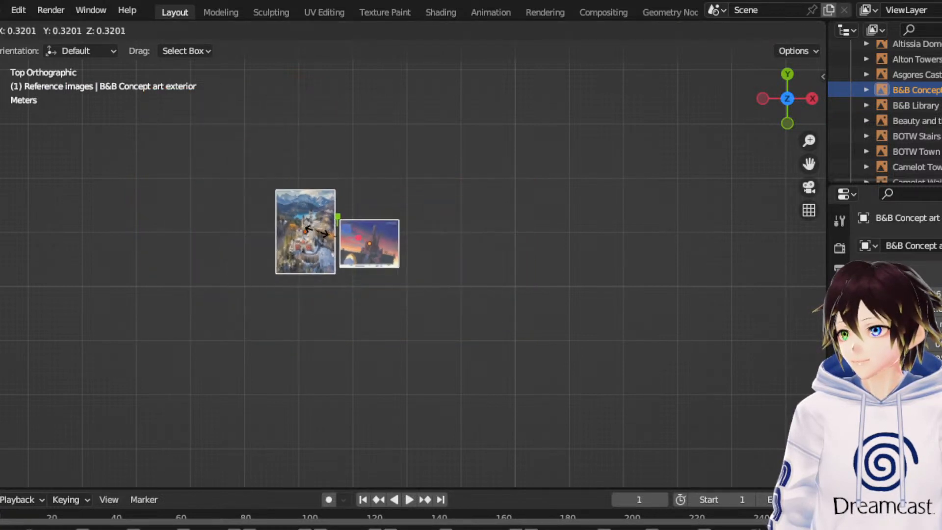
left_click_drag(336, 222, 339, 222)
left_click_drag(372, 185, 362, 202)
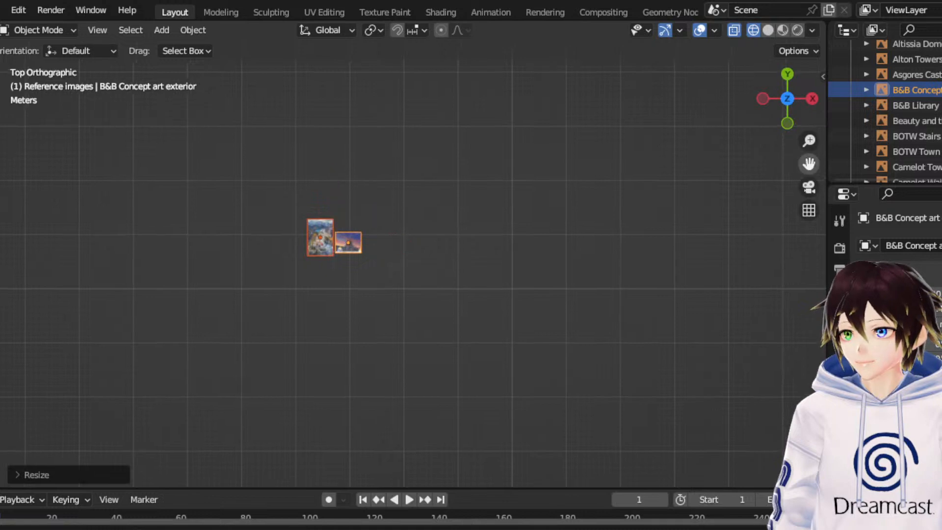
- Move the two shrunken castle images to the open area east of the map, just southwest of the dark blue night castle image, and deselect them
left_click_drag(809, 163, 544, 322)
scroll(425, 243, "down", 4)
key("g")
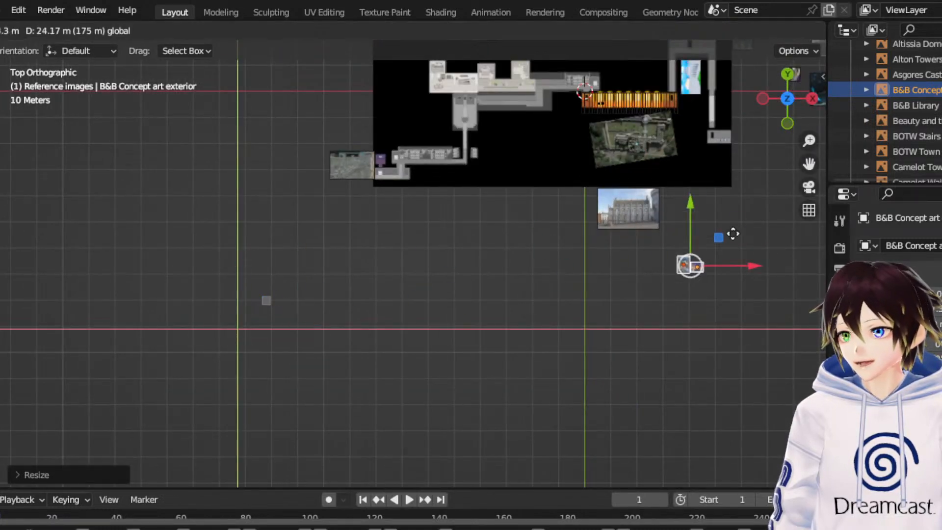
left_click(772, 207)
left_click_drag(794, 170, 528, 302)
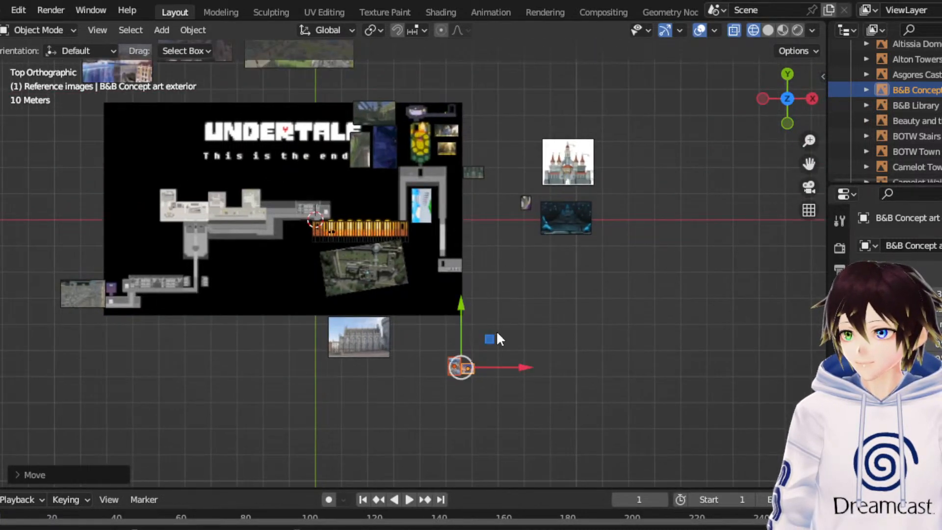
key("g")
left_click(552, 203)
scroll(569, 319, "up", 4)
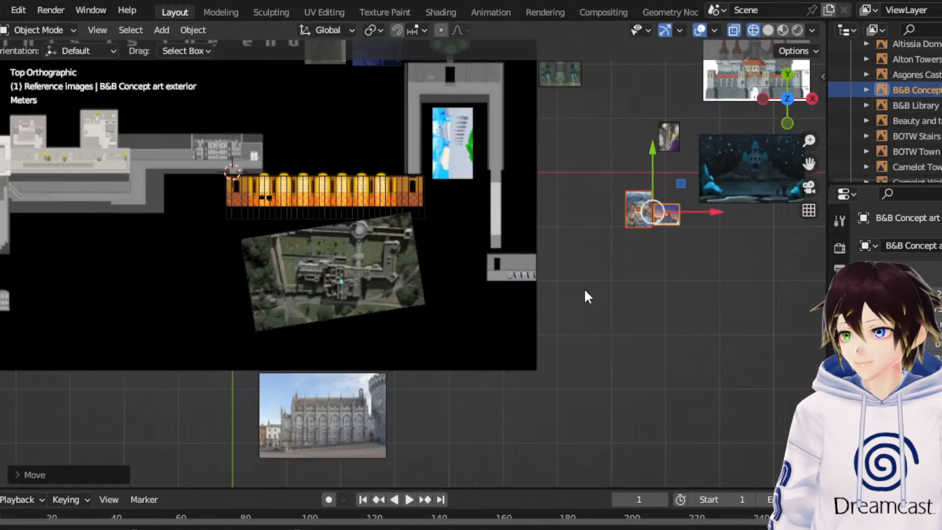
left_click(583, 294)
- Collapse the Reference images collection in the outliner and bring the whole Undertale map into view
left_click_drag(808, 163, 854, 221)
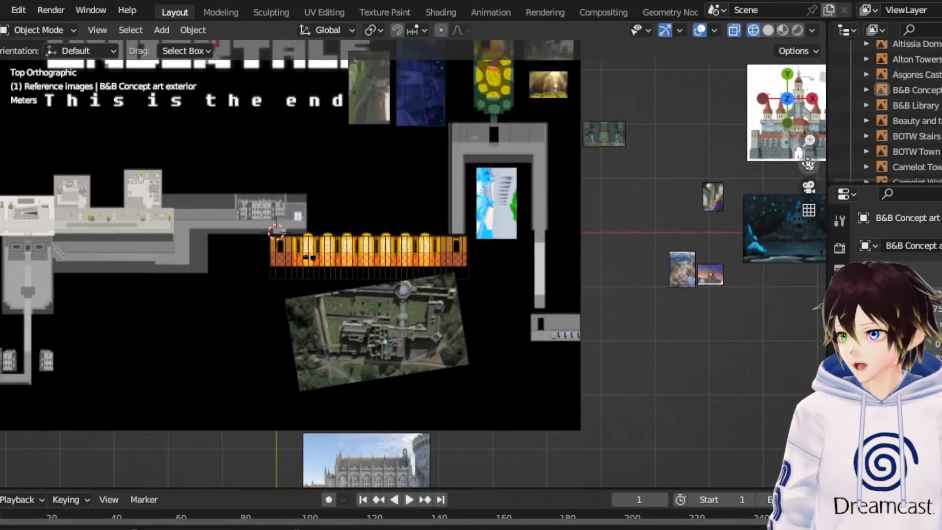
scroll(905, 146, "up", 5)
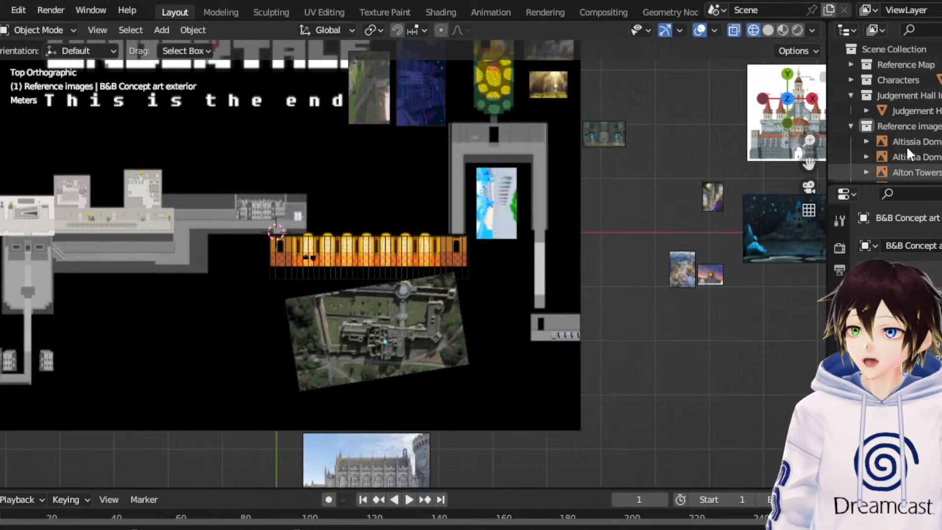
left_click(851, 127)
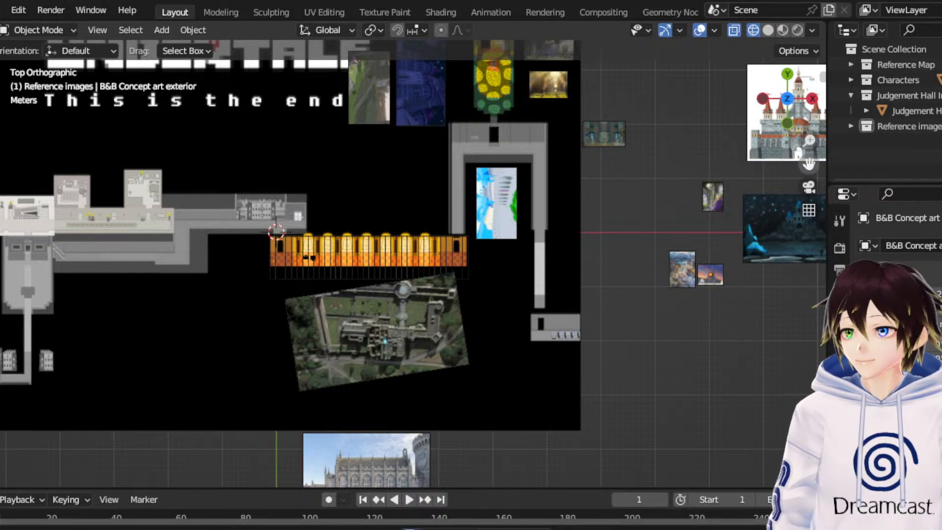
scroll(785, 163, "down", 3)
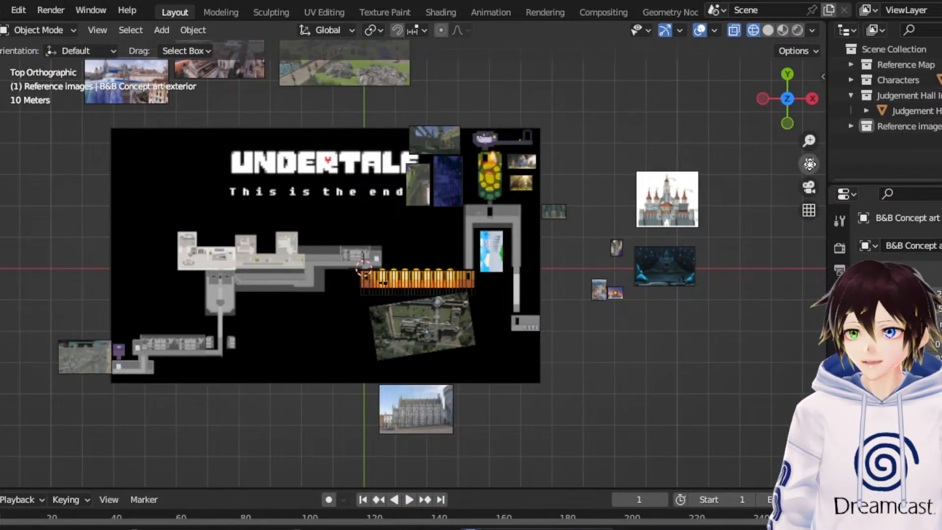
left_click_drag(809, 163, 871, 163)
scroll(689, 297, "up", 2)
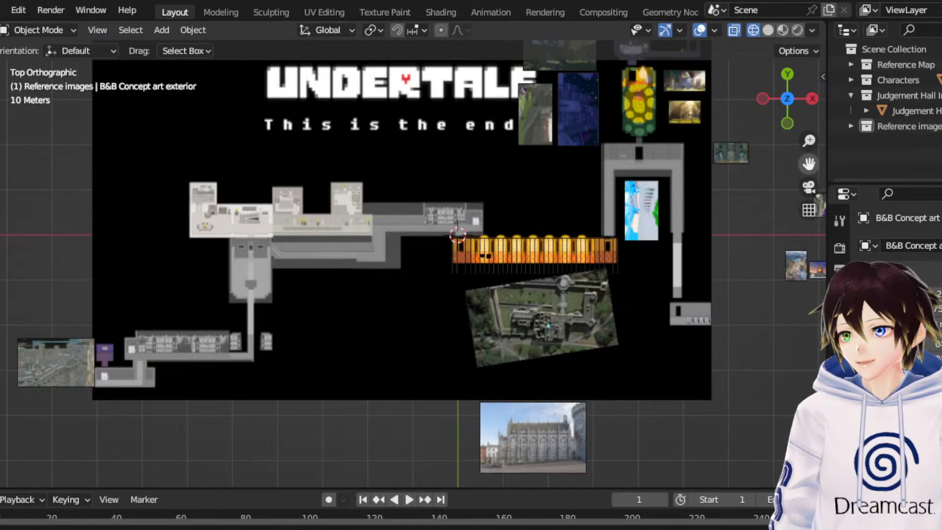
left_click_drag(809, 163, 686, 243)
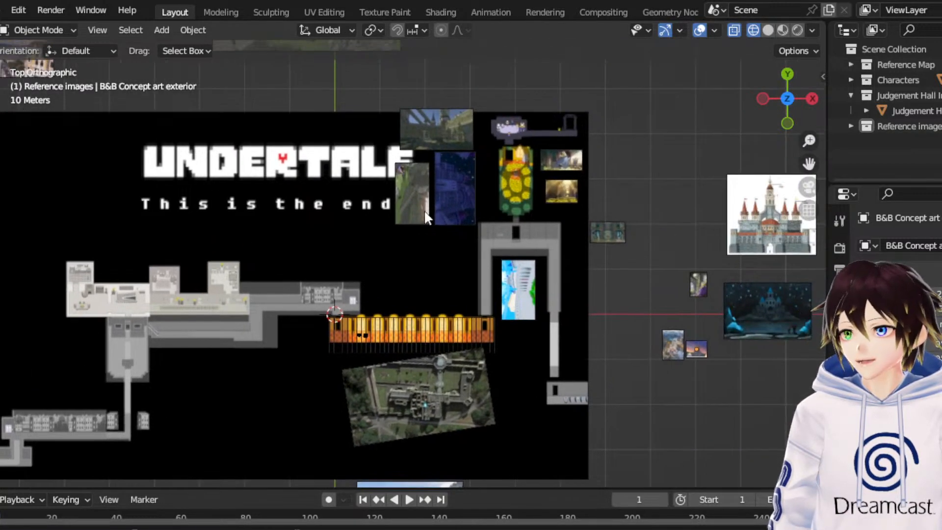
- Create a new collection under the Scene Collection and name it "Basic blockout geo"
left_click(162, 30)
mouse_move(181, 47)
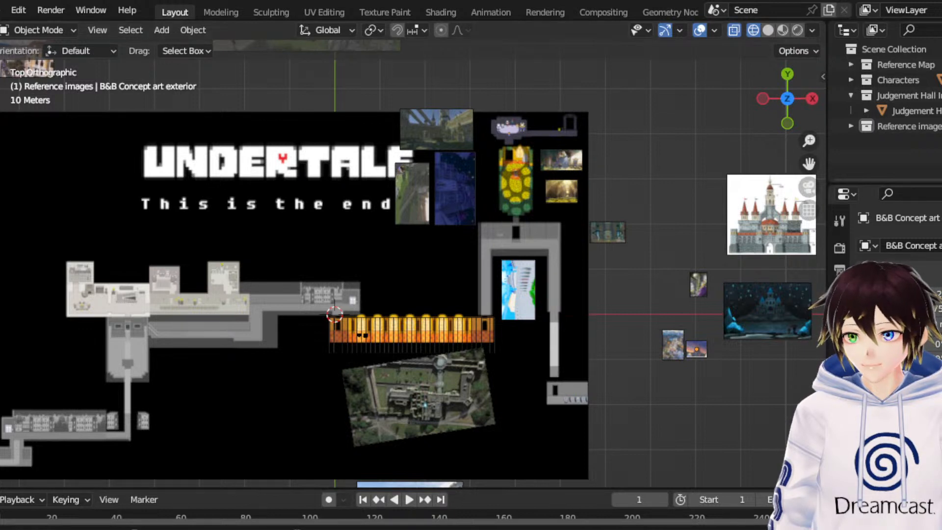
right_click(898, 145)
left_click(897, 144)
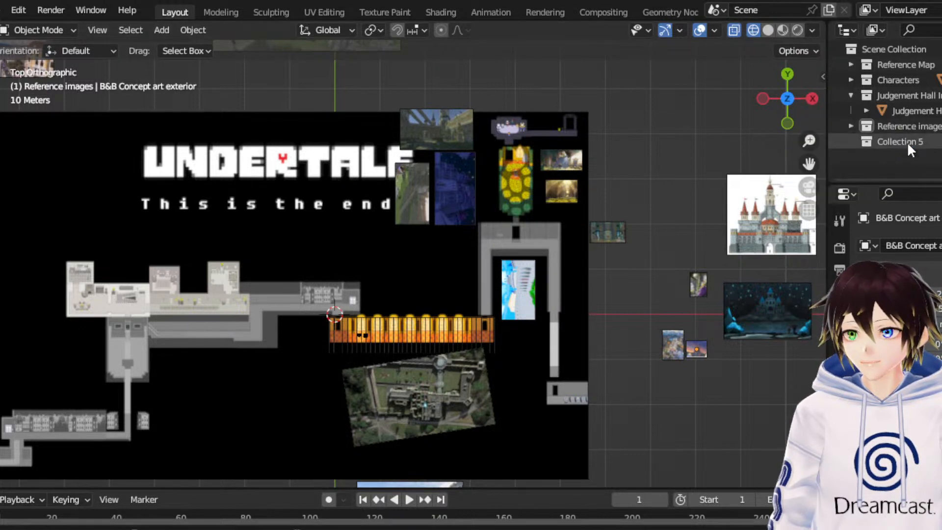
double_click(907, 142)
type("Basic b")
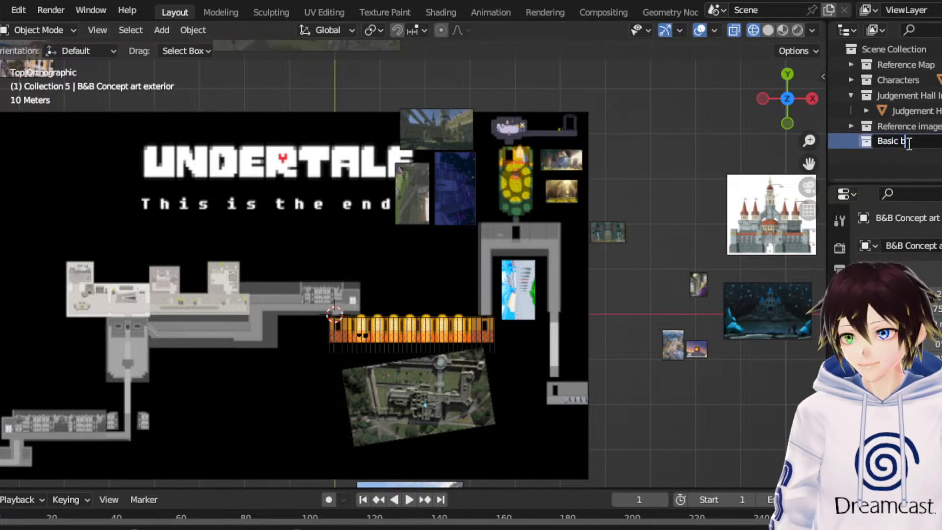
type("lockout geo")
key("Return")
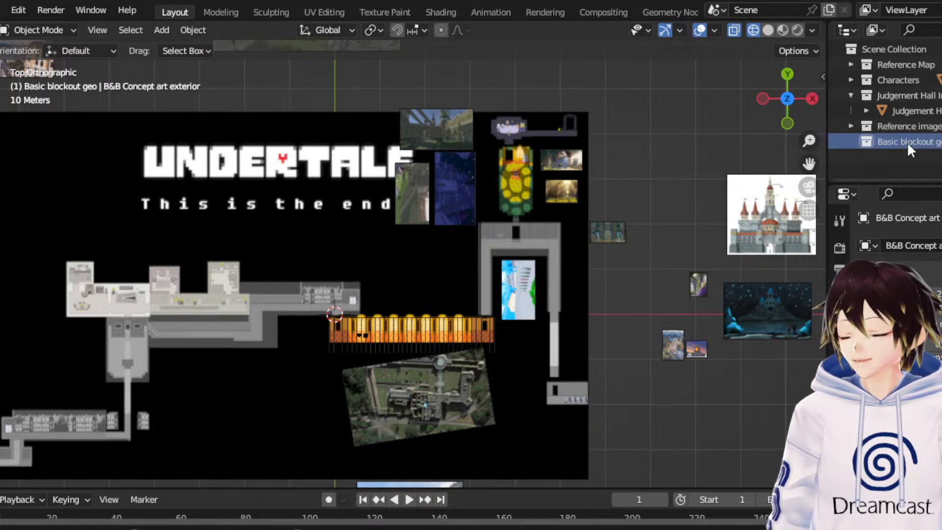
- Add a cube mesh to the Basic blockout geo collection and scale it up uniformly about 28 times over the map's centre
left_click_drag(811, 162, 711, 230)
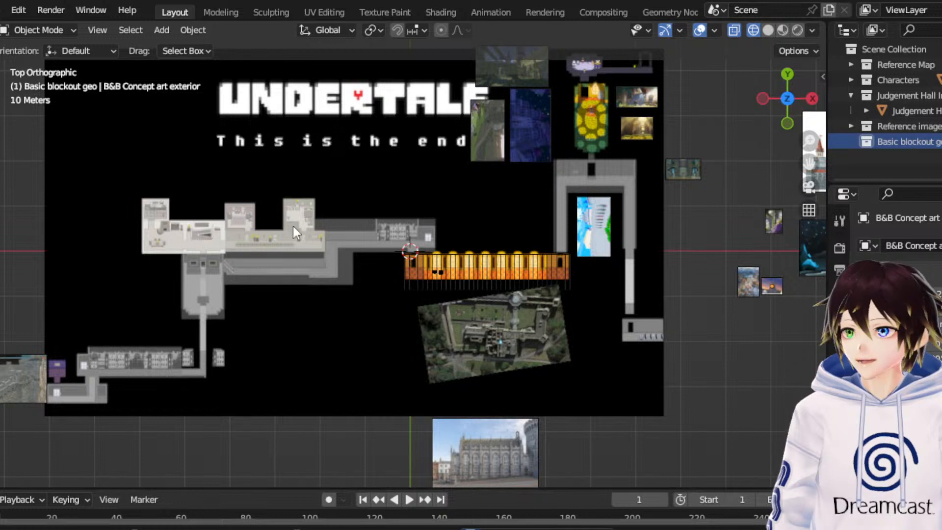
left_click(162, 30)
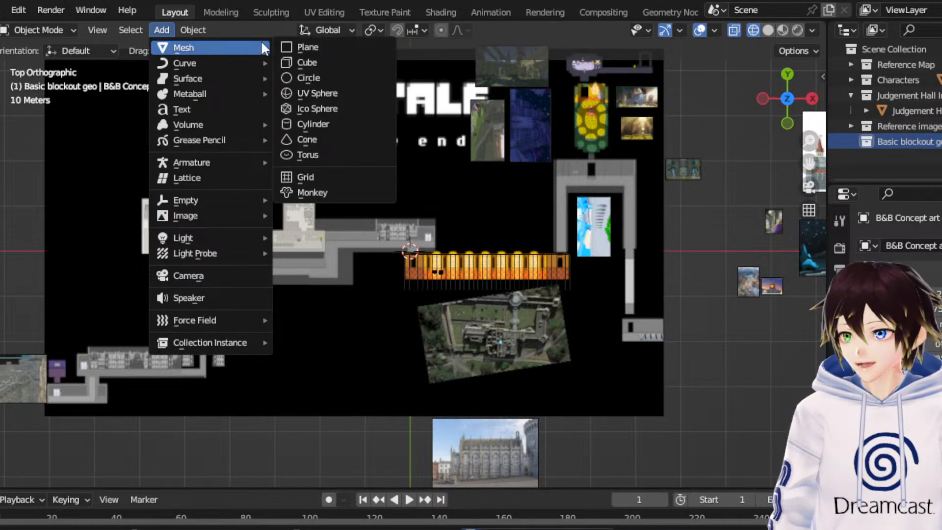
left_click(330, 63)
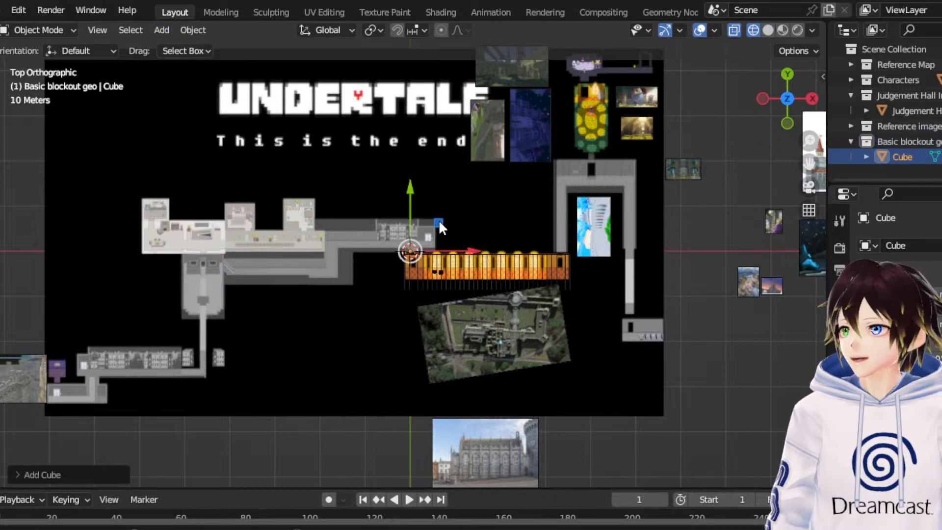
left_click(1, 202)
key("s")
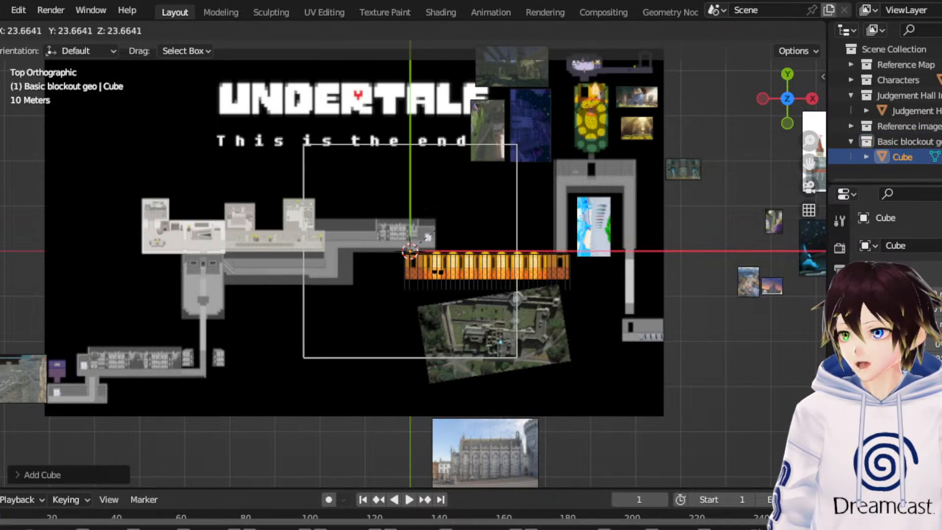
left_click(210, 281)
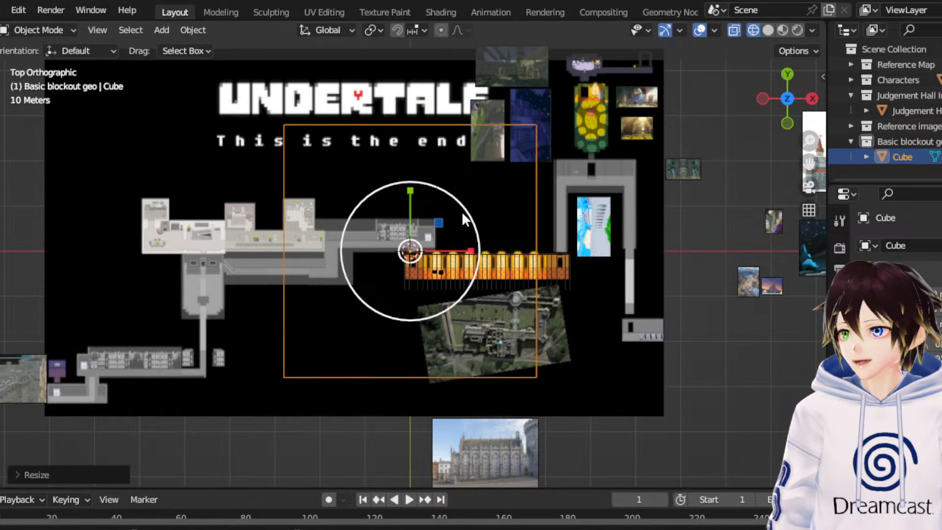
- Scale the blockout cube up further and move it over the eastern part of the map
key("s")
left_click(105, 188)
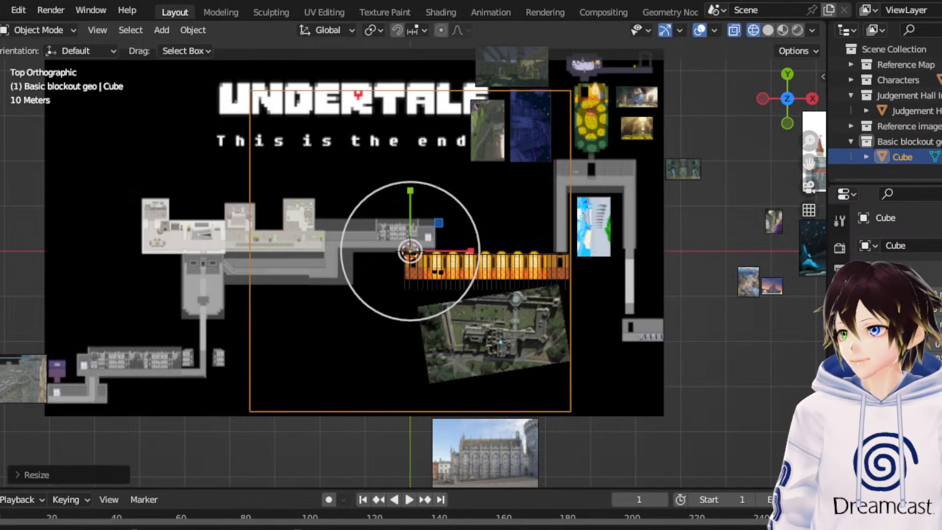
left_click_drag(439, 222, 584, 184)
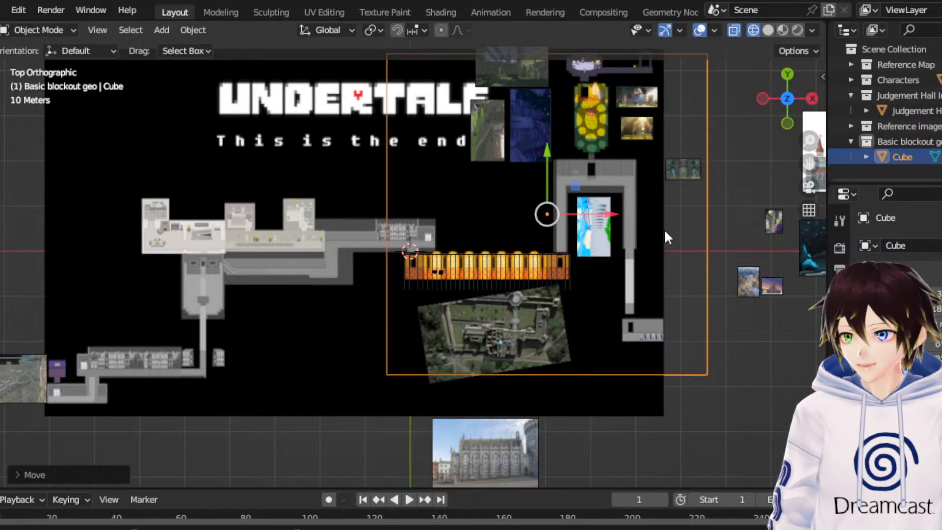
- Raise the blockout cube vertically until its base sits at about the level of the map
middle_click_drag(466, 235, 505, 187, "shift")
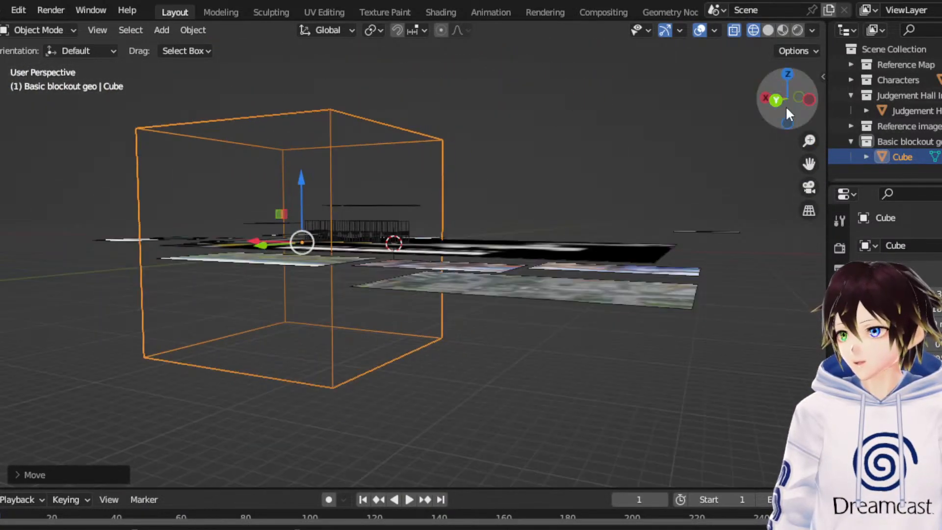
left_click_drag(300, 179, 327, 101)
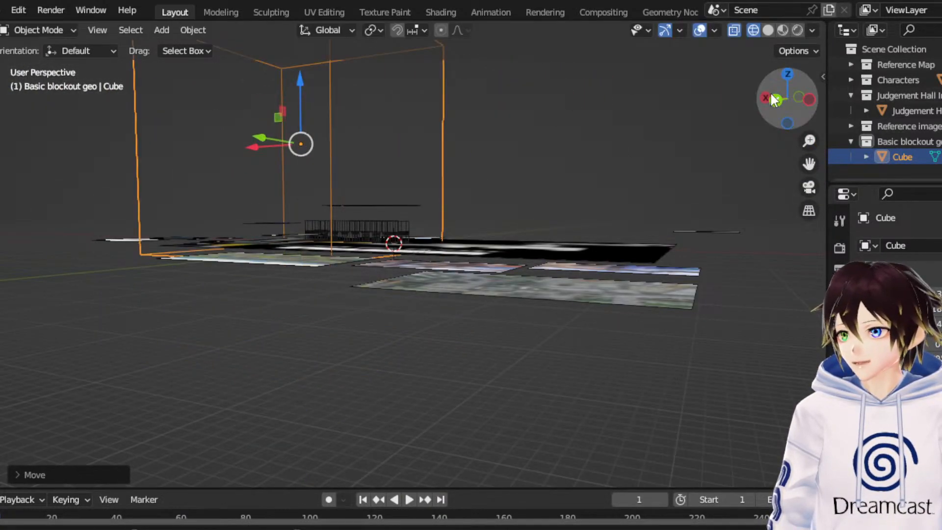
left_click(773, 96)
left_click_drag(816, 168, 850, 217)
middle_click_drag(530, 162, 380, 240)
middle_click_drag(596, 240, 520, 211)
left_click(793, 83)
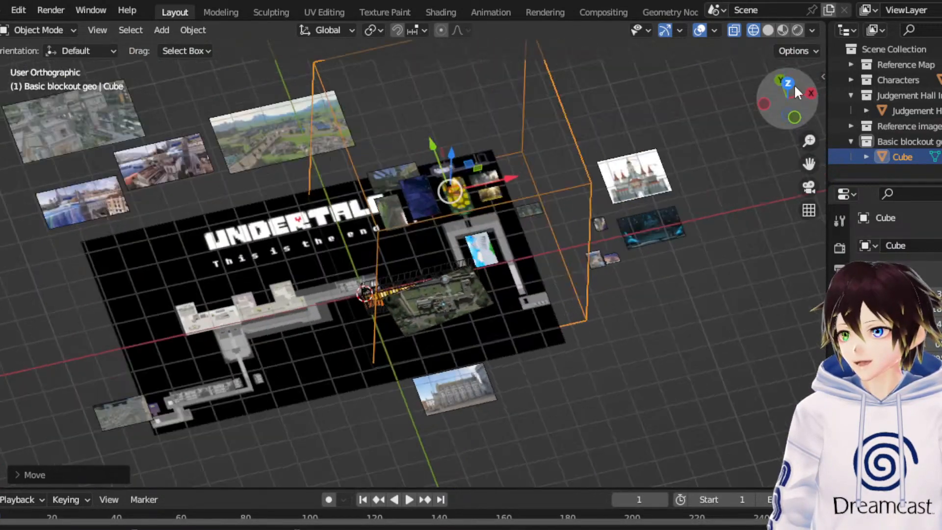
left_click_drag(454, 198, 454, 186)
middle_click_drag(408, 260, 737, 124)
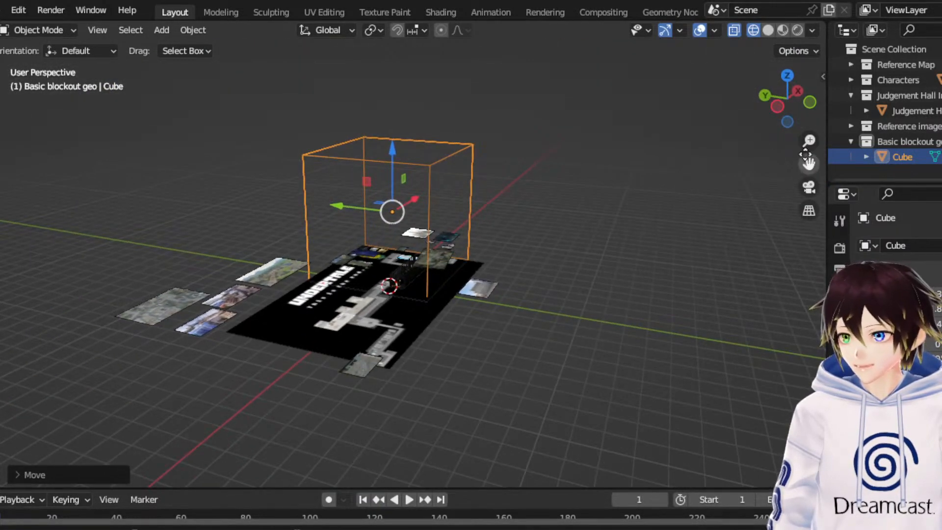
left_click_drag(806, 158, 827, 224)
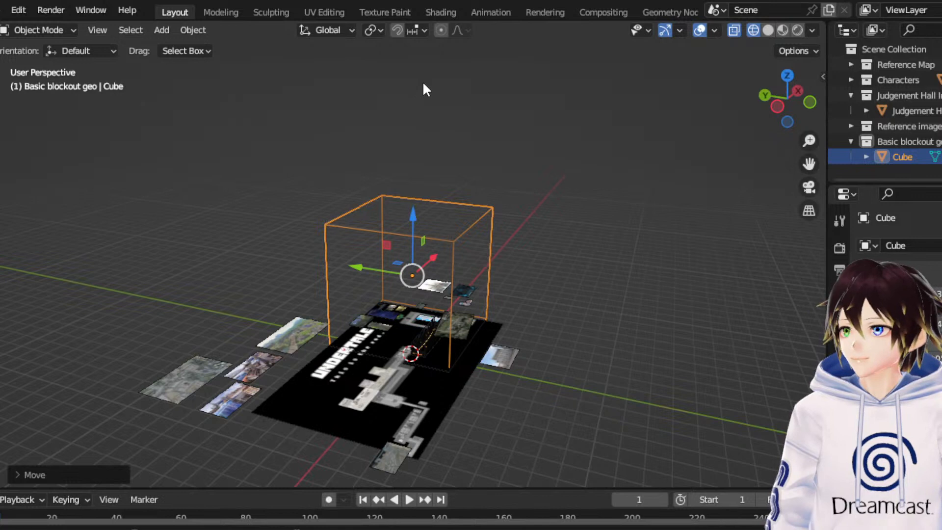
- Rename the large blockout cube as Castle cliff
double_click(905, 157)
type("Castle cliff")
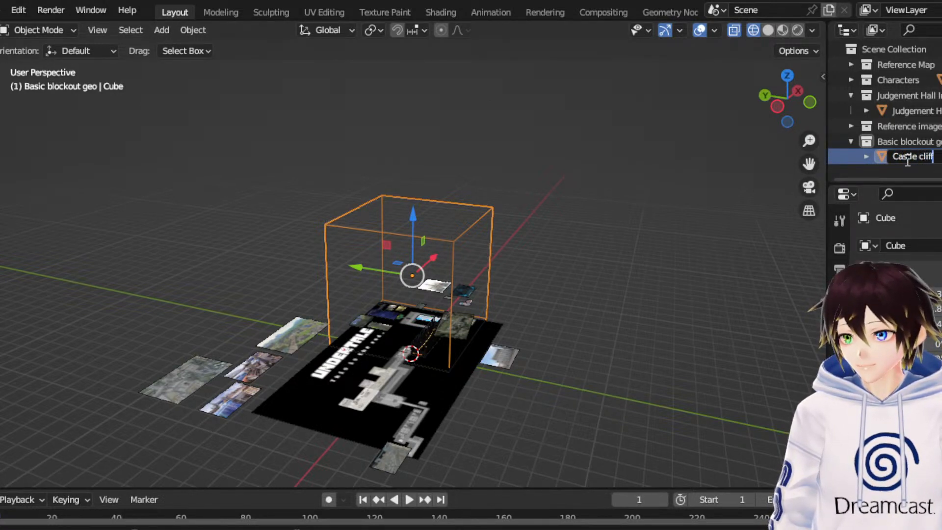
key("Return")
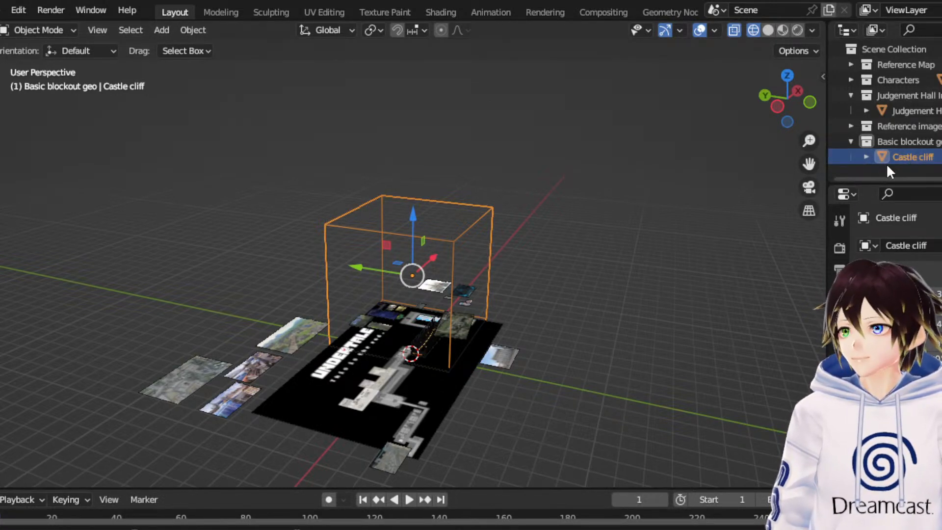
- Add a second cube mesh and raise it vertically to just above the top of the Castle cliff block
left_click(162, 30)
mouse_move(184, 45)
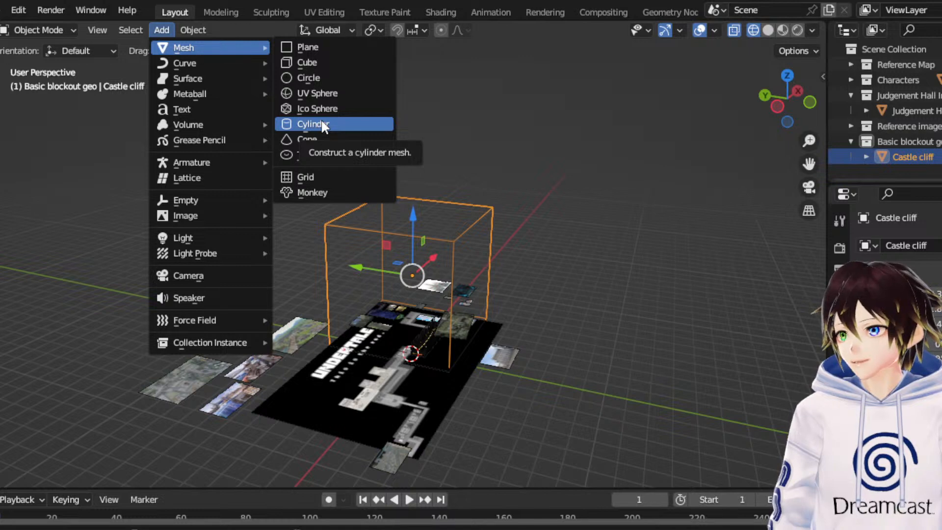
left_click(300, 63)
left_click_drag(411, 313, 436, 161)
left_click(774, 108)
scroll(505, 173, "up", 2)
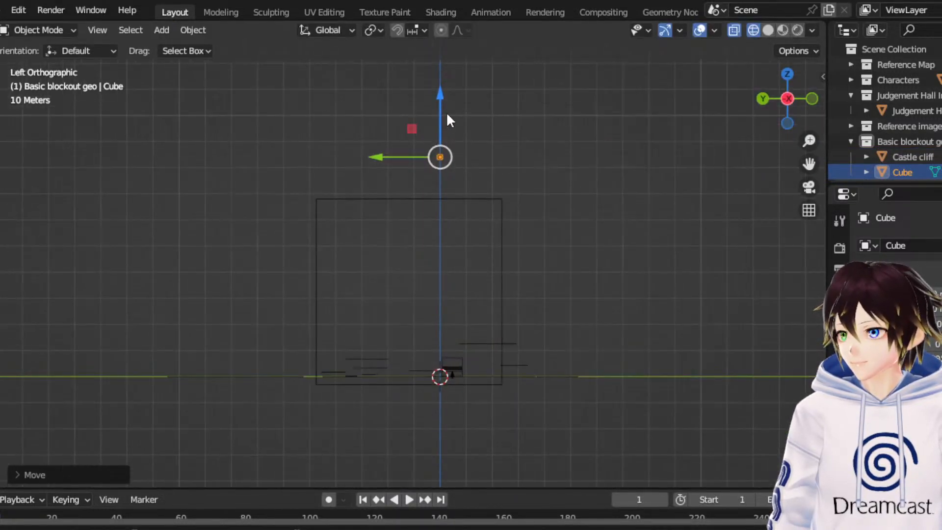
left_click_drag(448, 119, 432, 153)
- Scale the second cube up and centre it over the Castle cliff, keeping its footprint slightly smaller than the cliff's
left_click(787, 74)
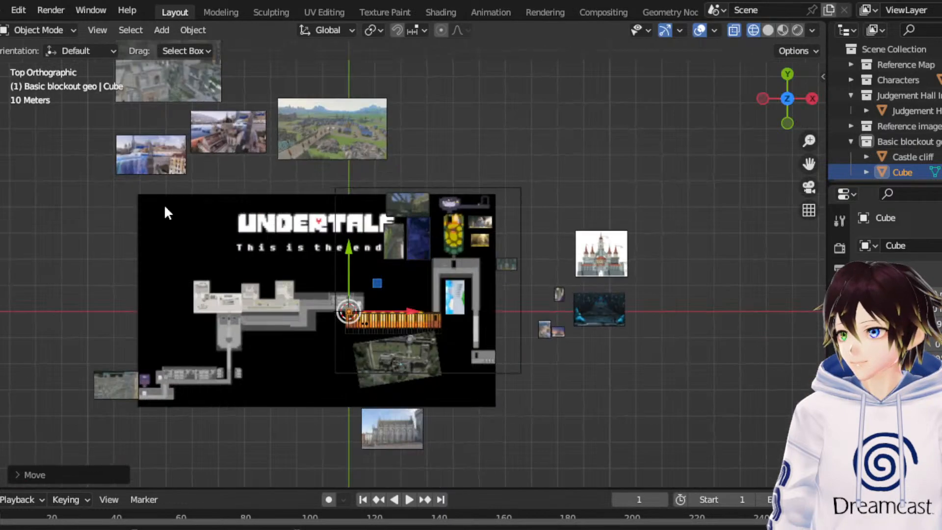
key("s")
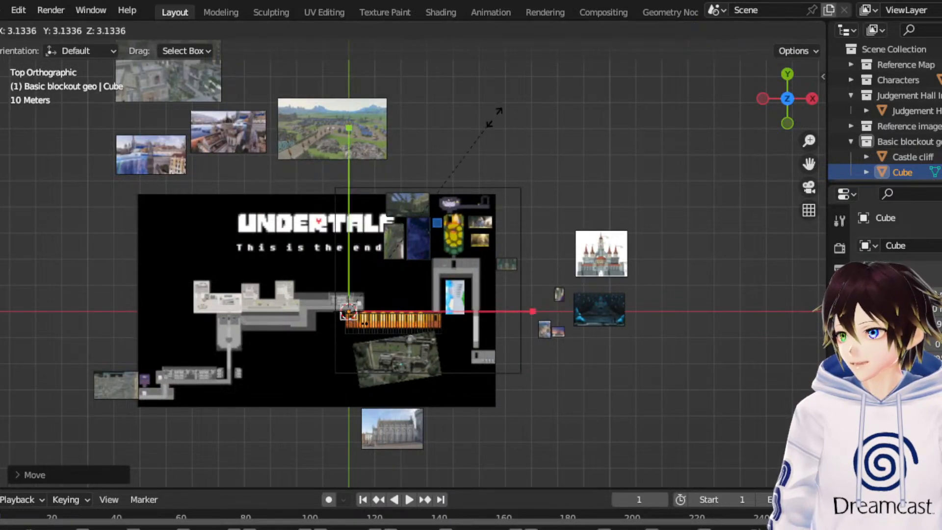
left_click(174, 208)
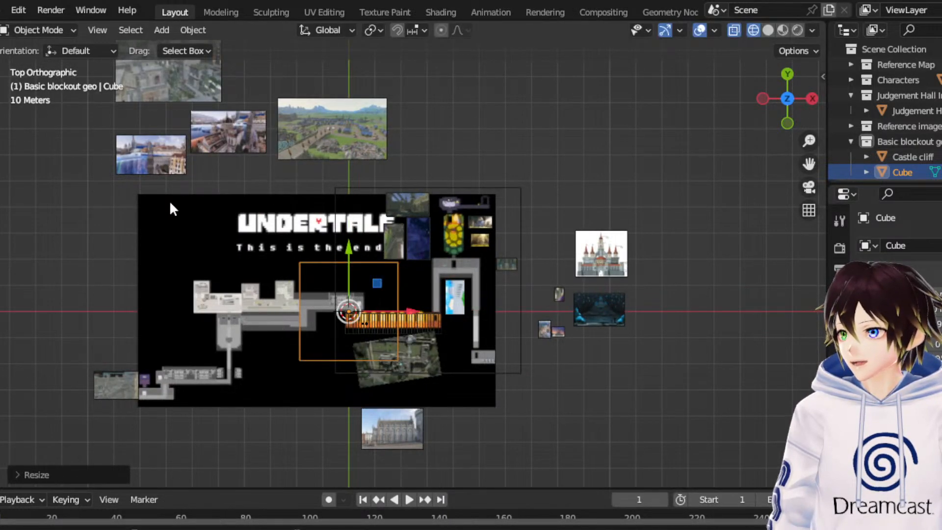
left_click_drag(376, 284, 463, 256)
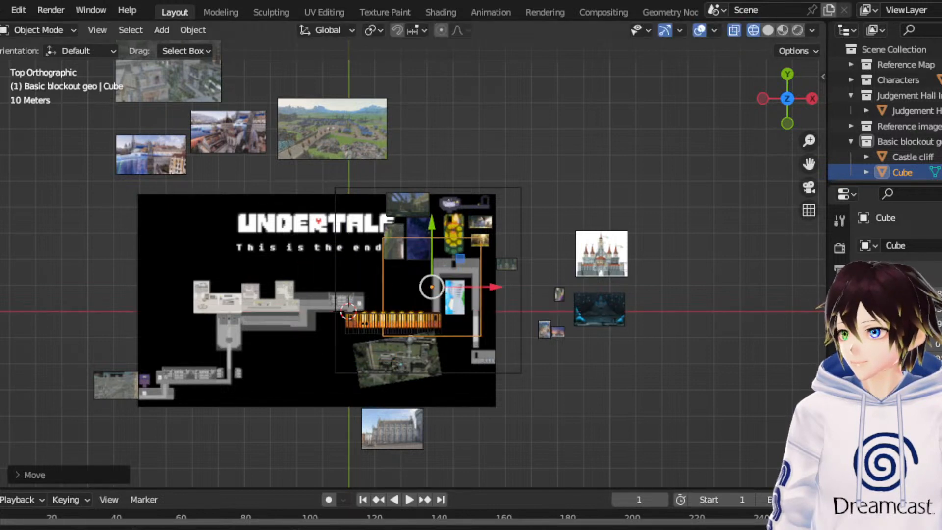
key("s")
left_click(499, 210)
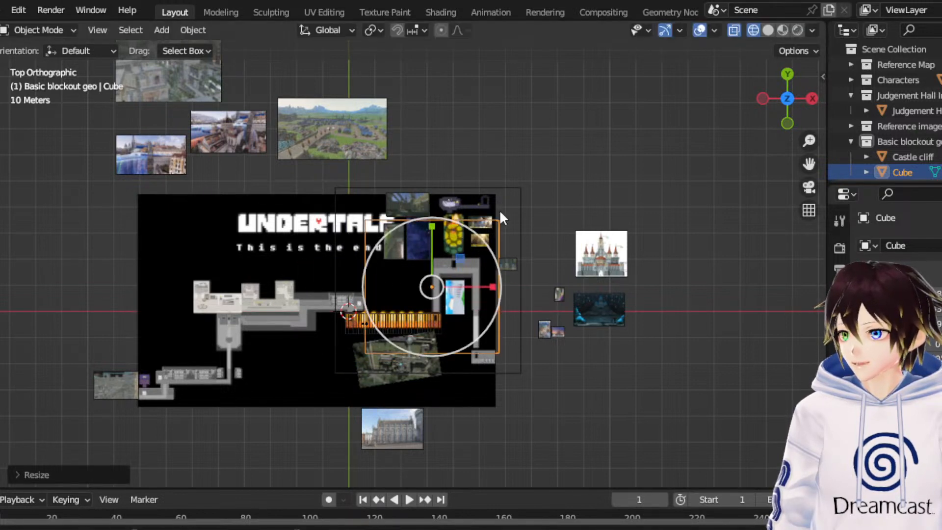
- Raise the second cube until its base rests on top of the Castle cliff, and deselect it
middle_click_drag(499, 210, 462, 181)
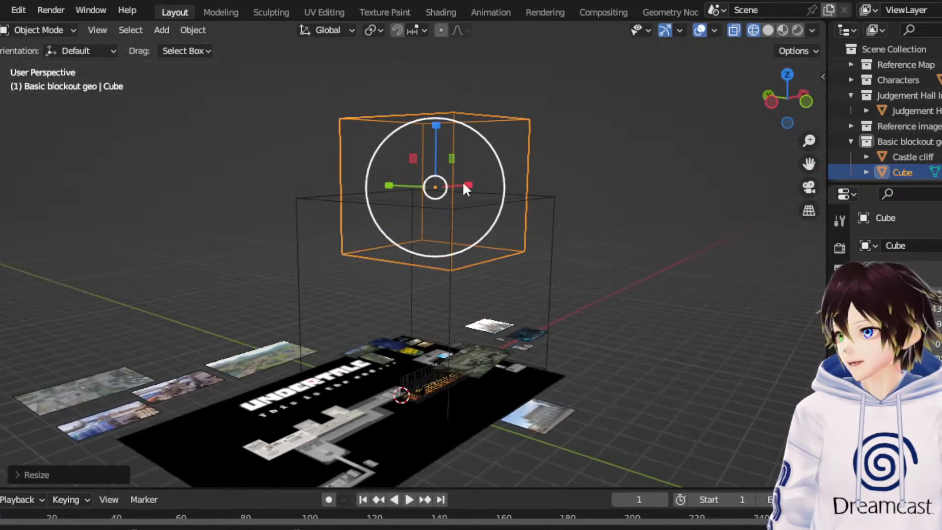
left_click(778, 104)
left_click(0, 135)
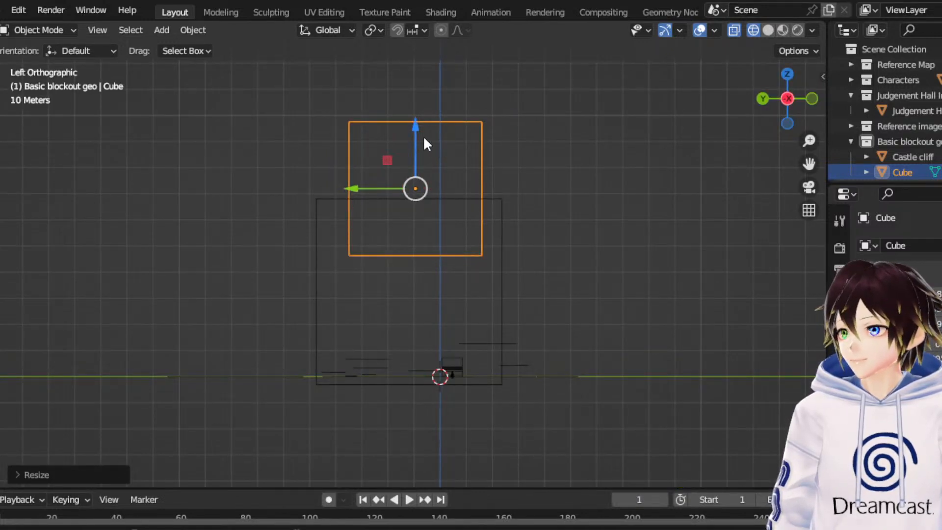
left_click_drag(424, 142, 450, 78)
left_click(741, 230)
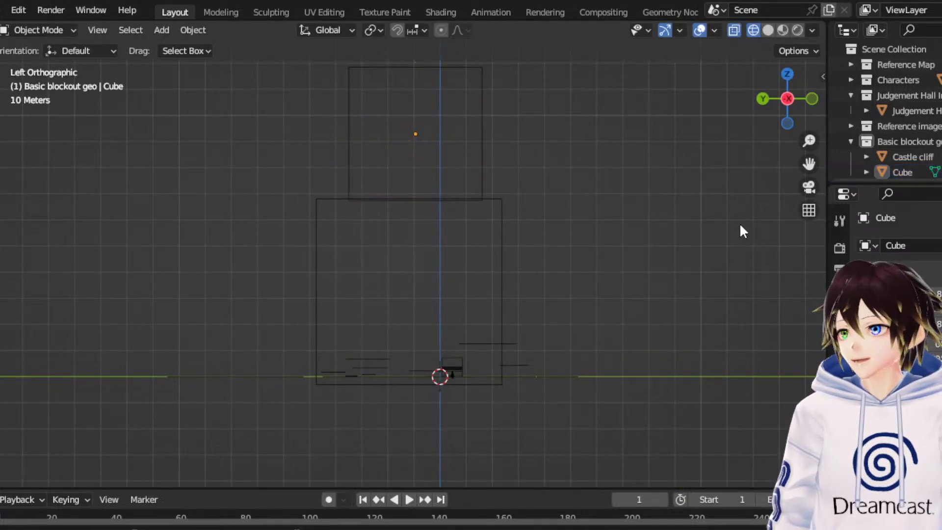
middle_click_drag(740, 227, 756, 157)
- Add a third cube mesh and shift it west along the X axis to just beyond the Castle cliff's footprint
left_click(783, 89)
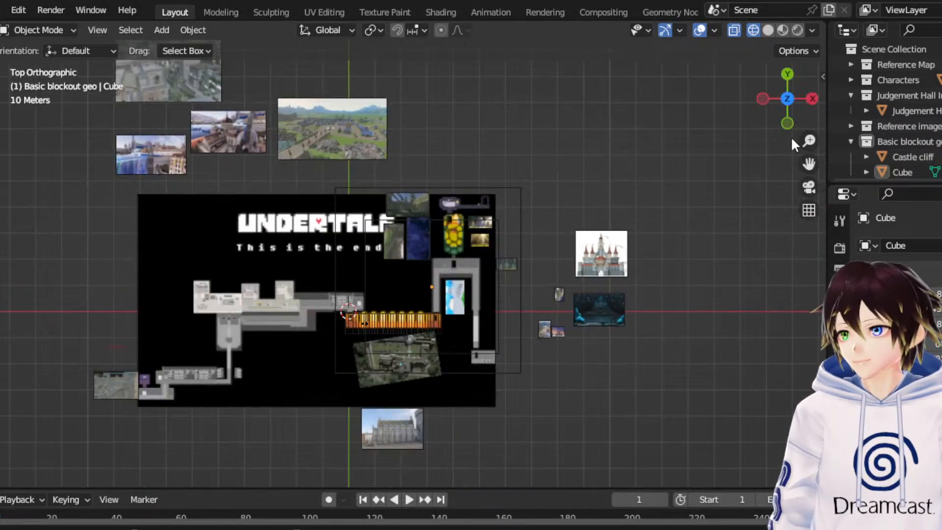
middle_click_drag(306, 316, 419, 196, "shift")
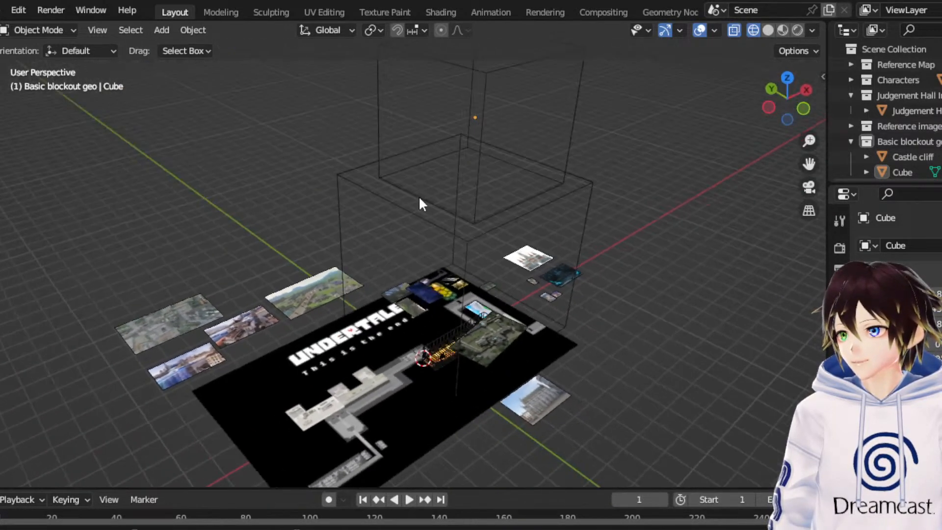
left_click(161, 30)
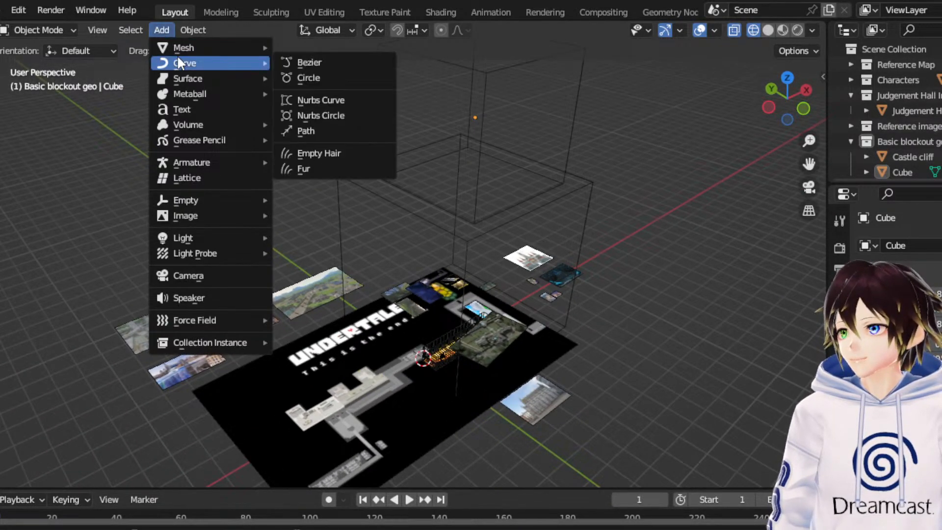
mouse_move(195, 47)
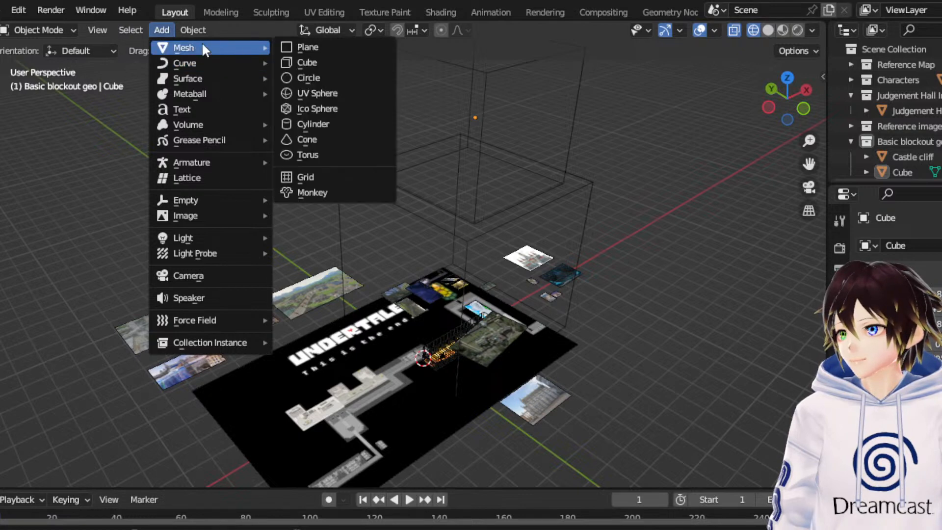
left_click(352, 62)
left_click_drag(466, 334, 429, 355)
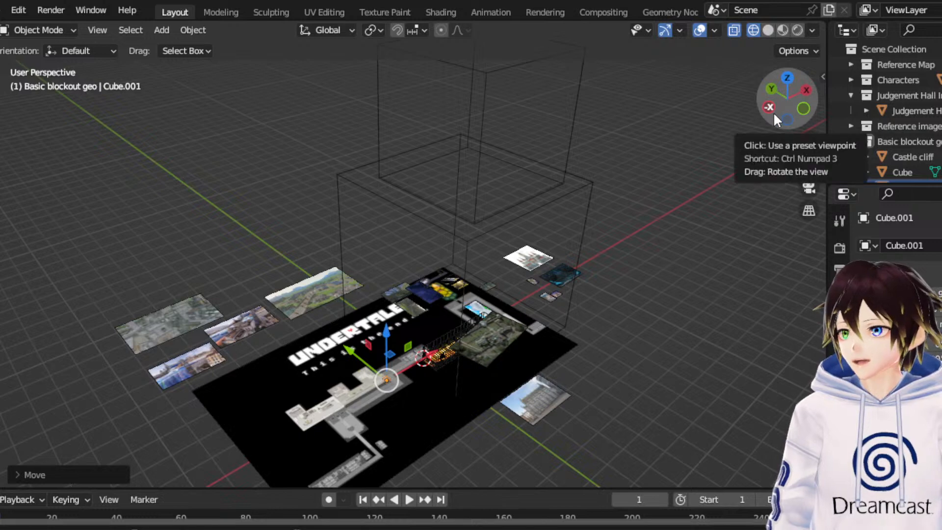
- Raise the small third cube to the Castle cliff's top edge and align it just below the cliff's upper surface
left_click(770, 90)
left_click_drag(428, 328, 395, 143)
scroll(636, 248, "up", 4)
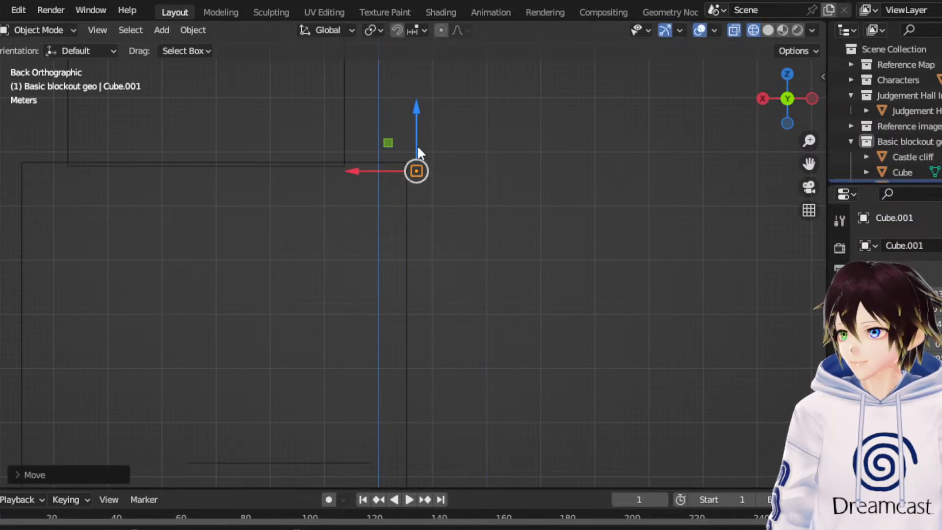
middle_click_drag(417, 147, 402, 158)
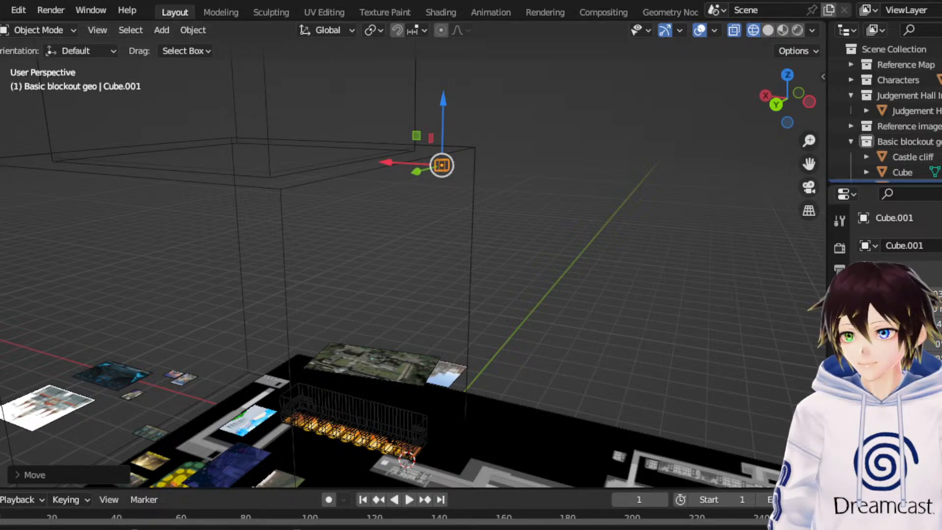
- In Edit Mode, select the small cube's vertices facing away from the cliff and move them outward along X to lengthen it
middle_click_drag(619, 156, 562, 210)
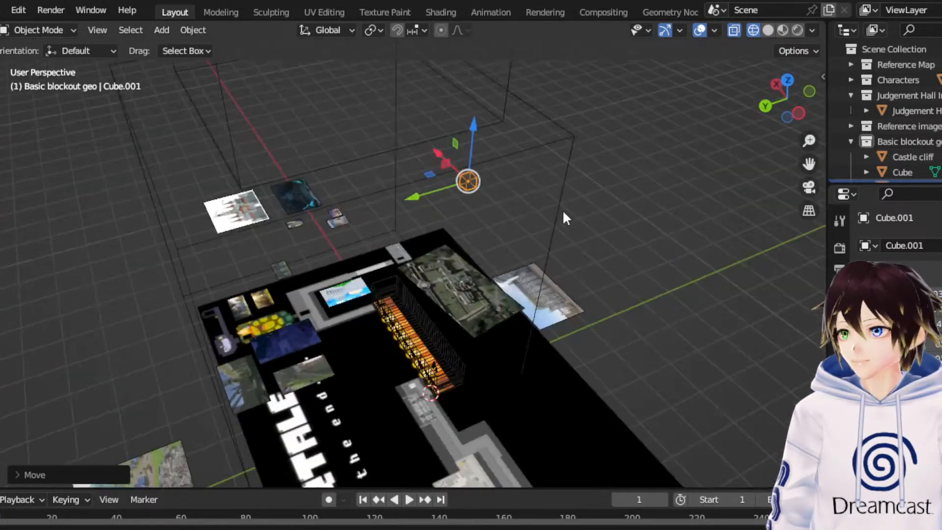
scroll(530, 245, "down", 3)
middle_click_drag(517, 261, 545, 211)
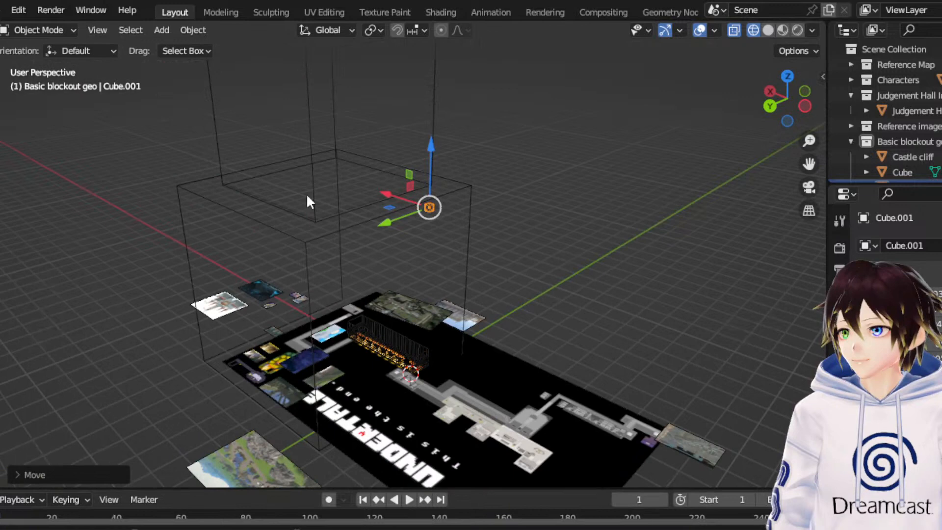
left_click(30, 29)
left_click(47, 58)
scroll(510, 206, "up", 4)
scroll(512, 214, "down", 2)
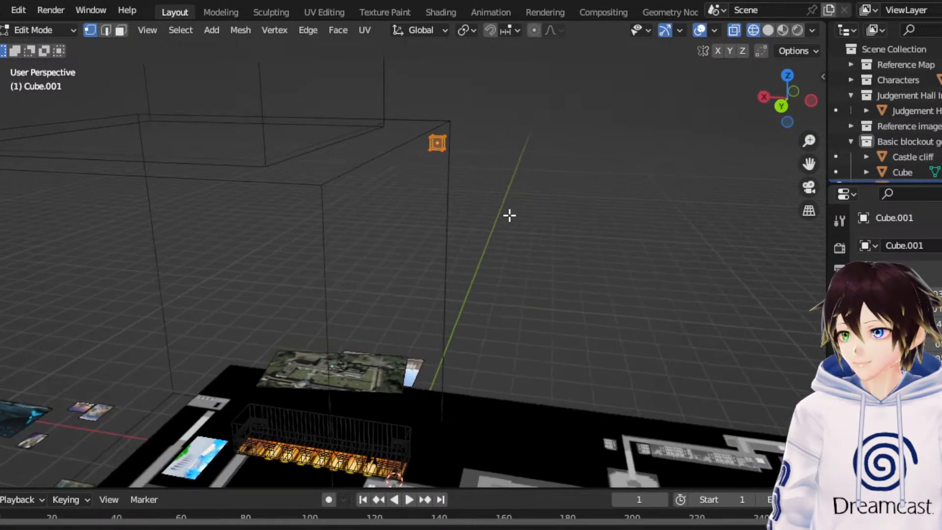
left_click(785, 105)
scroll(570, 152, "up", 2)
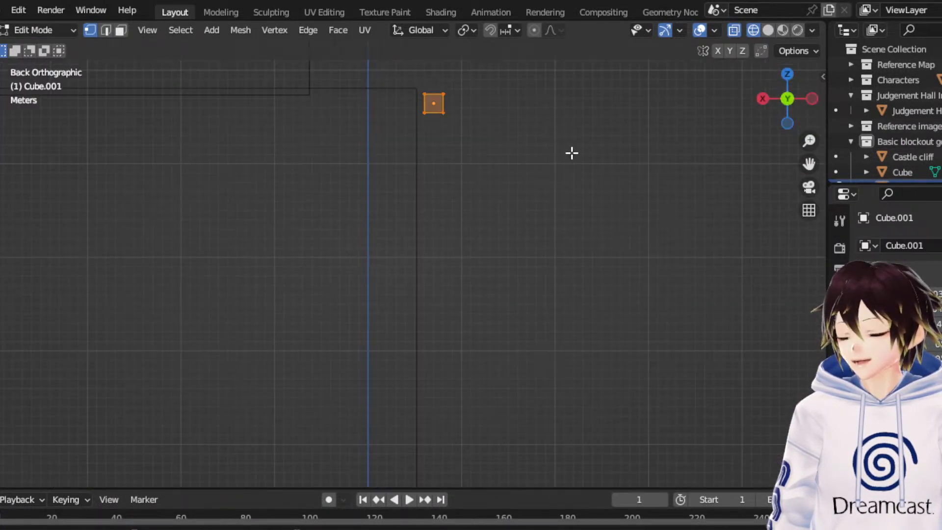
left_click_drag(546, 163, 151, 95)
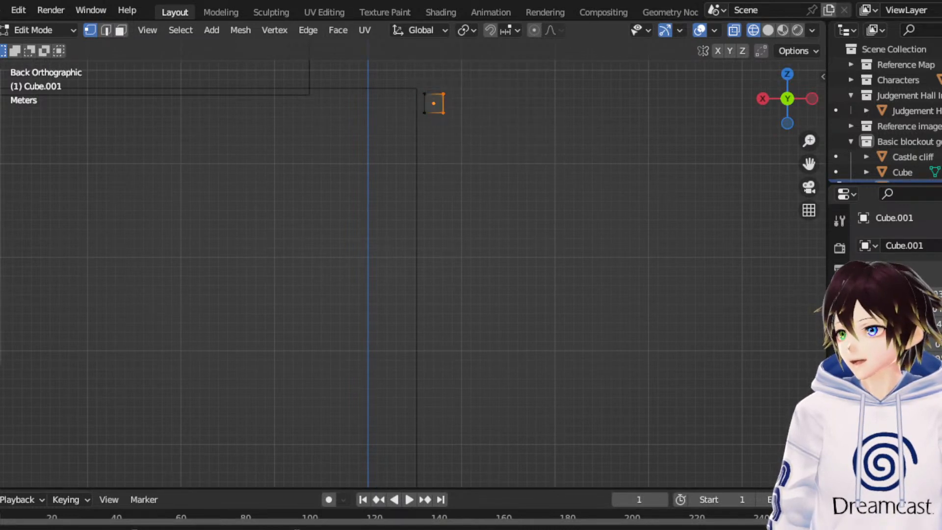
key("shift+space")
key("g")
left_click_drag(381, 103, 408, 103)
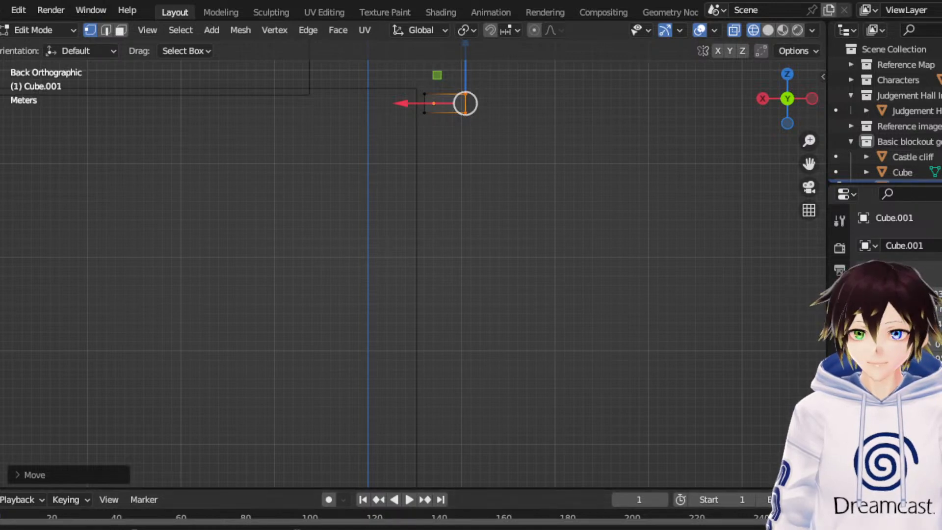
- Select the small cube's vertices on its +Y side and move them outward along Y and down, forming a sloping ramp
middle_click_drag(664, 353, 645, 360)
scroll(646, 360, "down", 3)
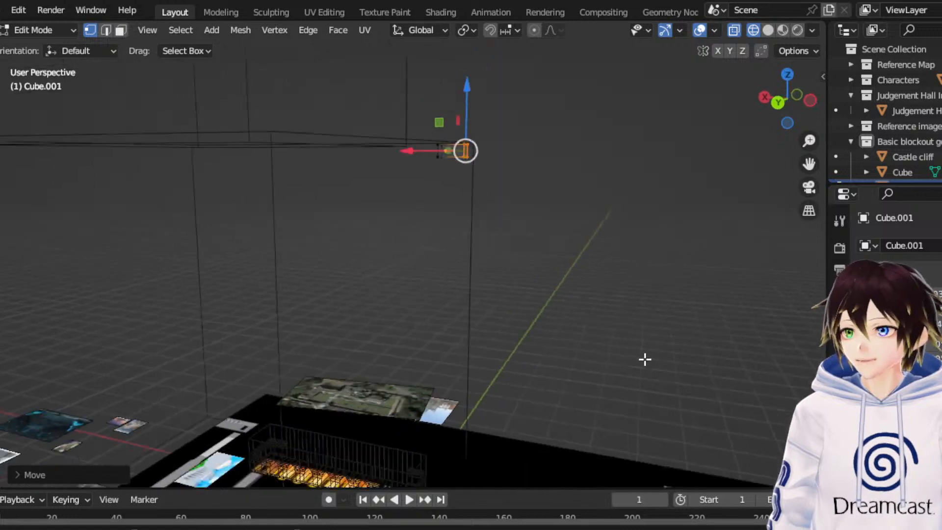
left_click(810, 101)
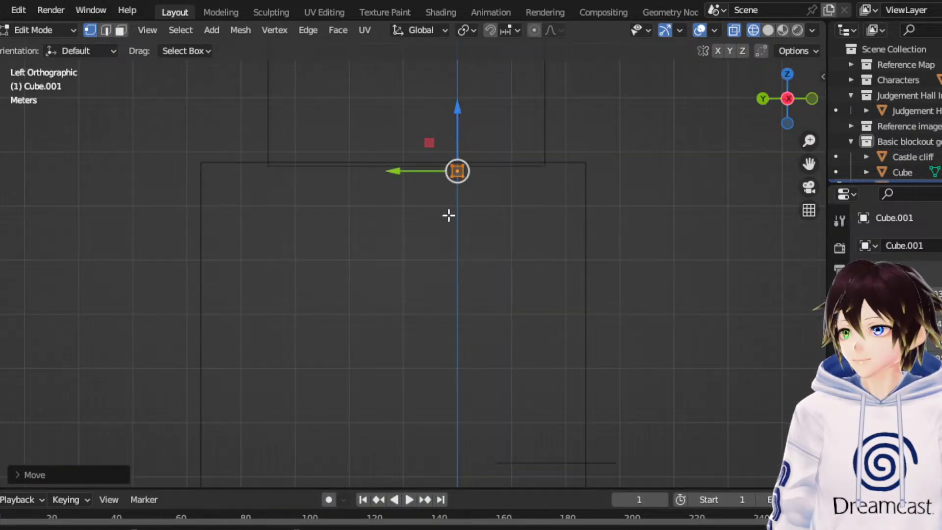
left_click_drag(463, 238, 398, 177)
left_click_drag(341, 123, 460, 212)
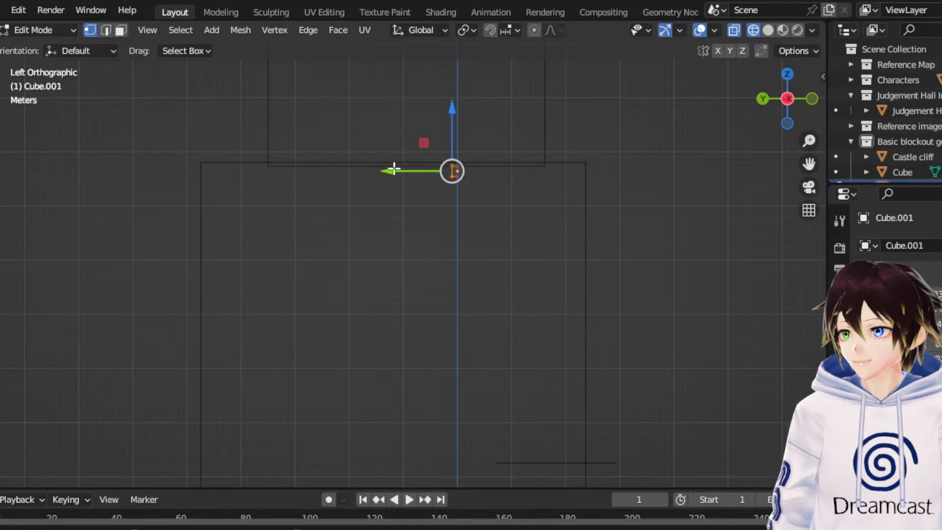
left_click_drag(394, 169, 337, 170)
left_click_drag(368, 143, 341, 190)
- In face selection, extrude the ramp's lower end face and move it outward along Y to form a short flat landing
left_click(53, 31)
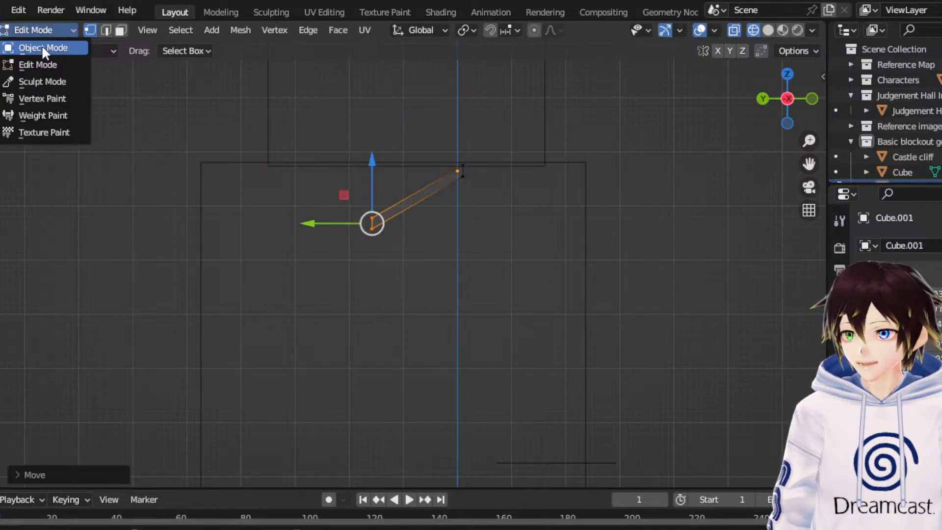
left_click(36, 63)
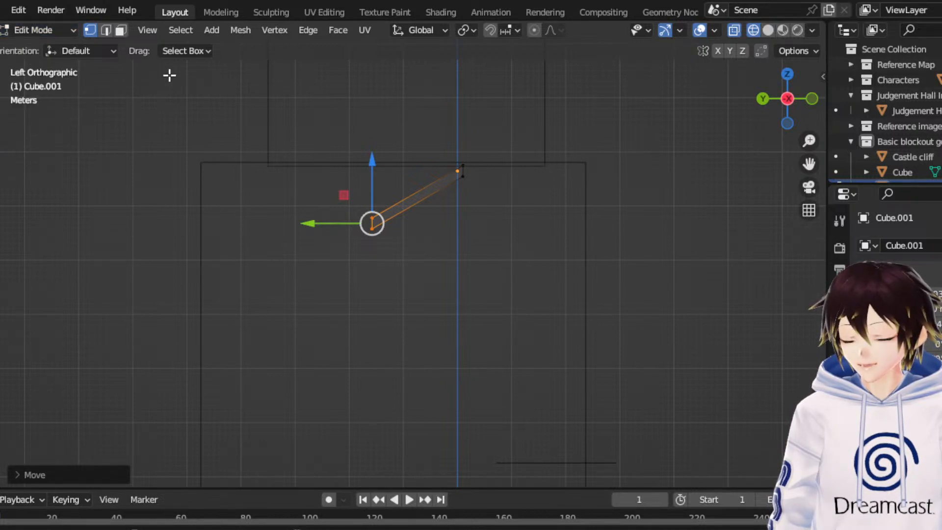
left_click(121, 30)
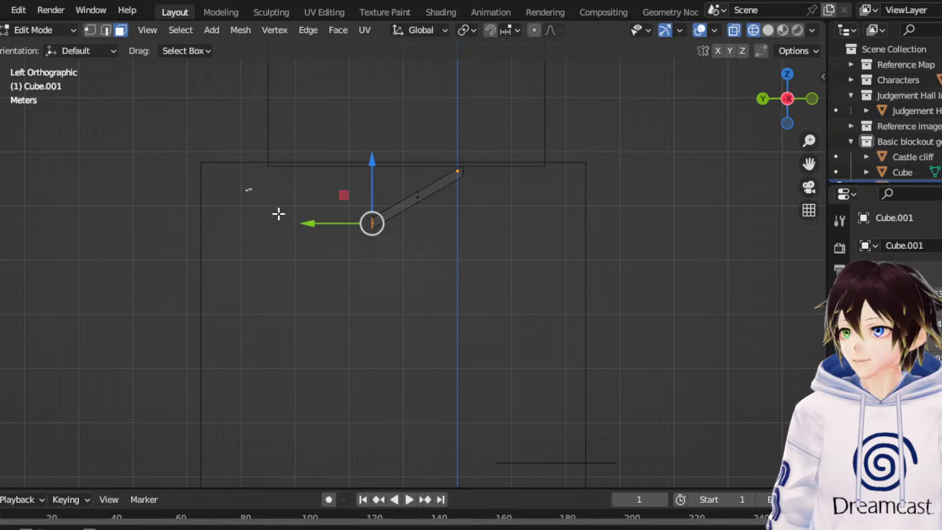
left_click_drag(279, 213, 382, 294)
key("e")
left_click(383, 294)
left_click_drag(308, 224, 280, 224)
mouse_move(281, 224)
middle_mouse_down()
mouse_move(299, 218)
mouse_move(276, 219)
middle_mouse_up()
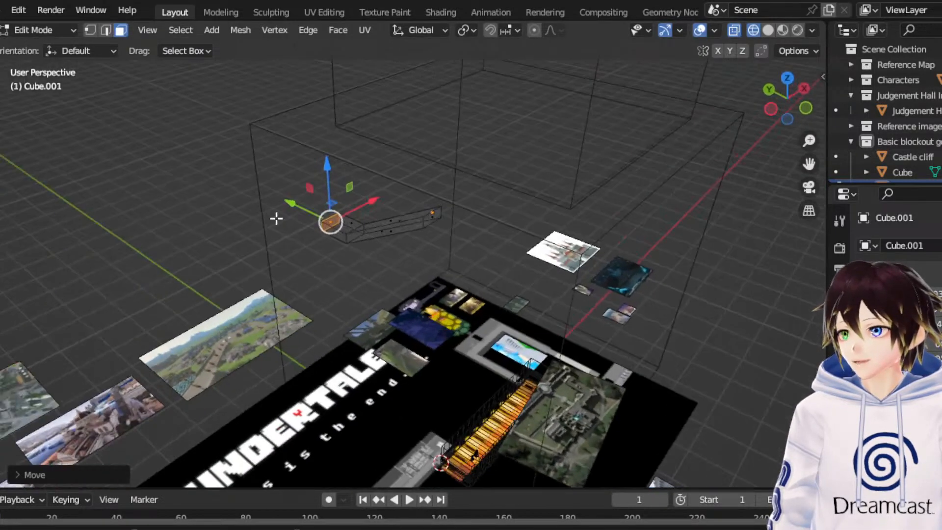
- Return to Object Mode, make a linked duplicate of the ramp and shift it west along the X axis beside the original
left_click(37, 32)
left_click(37, 43)
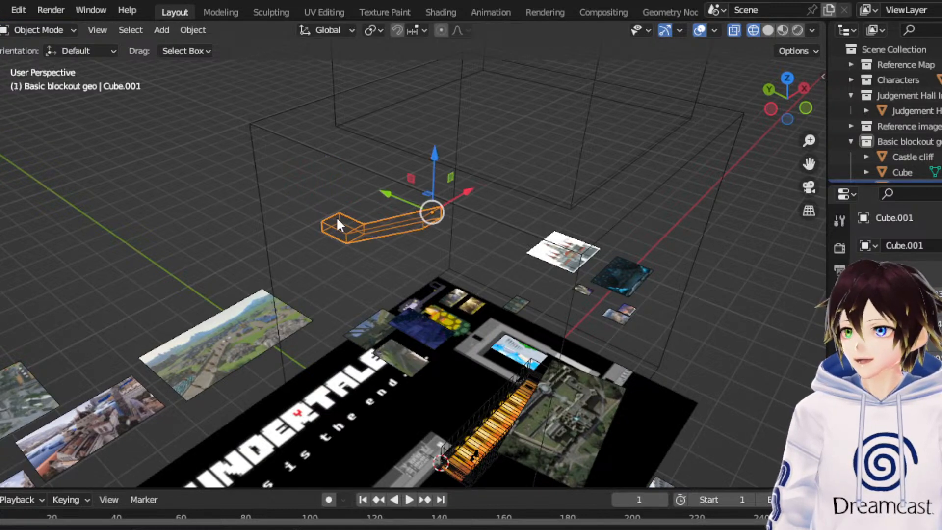
right_click(338, 216)
left_click(316, 186)
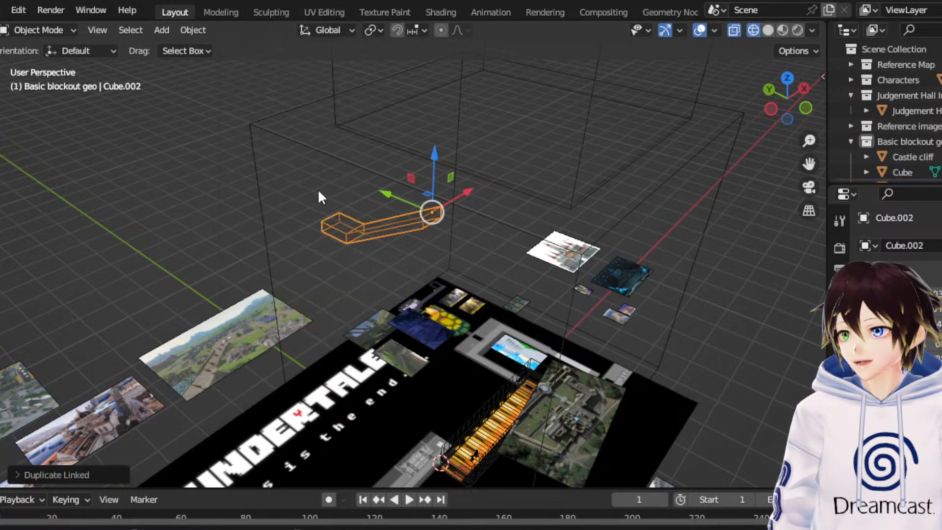
left_click_drag(466, 202, 434, 217)
- Mirror the duplicated ramp with X Global, then position it along Y and Z to descend from the first ramp's landing
right_click(344, 244)
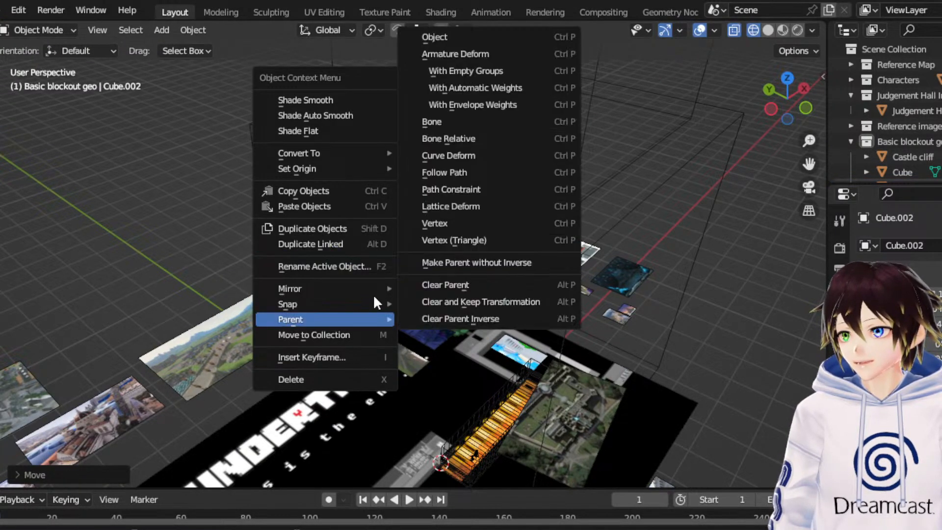
mouse_move(299, 285)
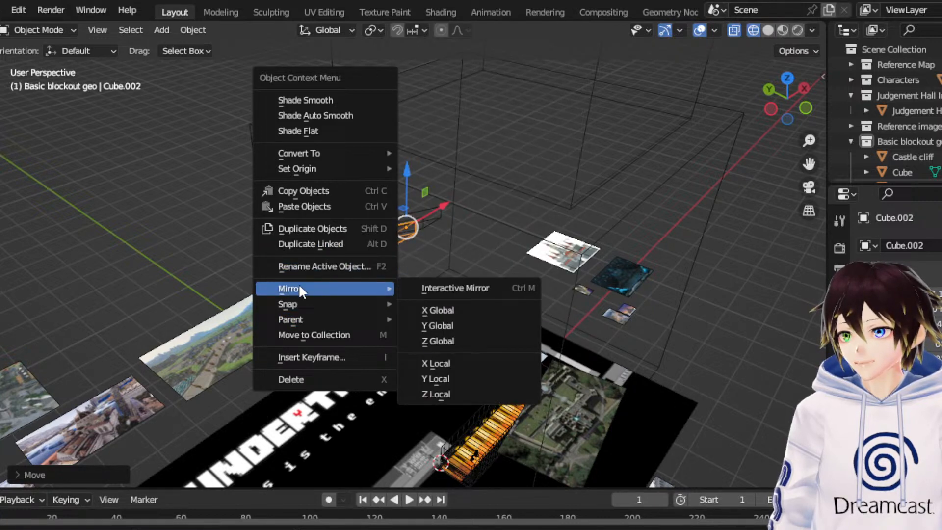
left_click(470, 313)
middle_click_drag(460, 331, 366, 223)
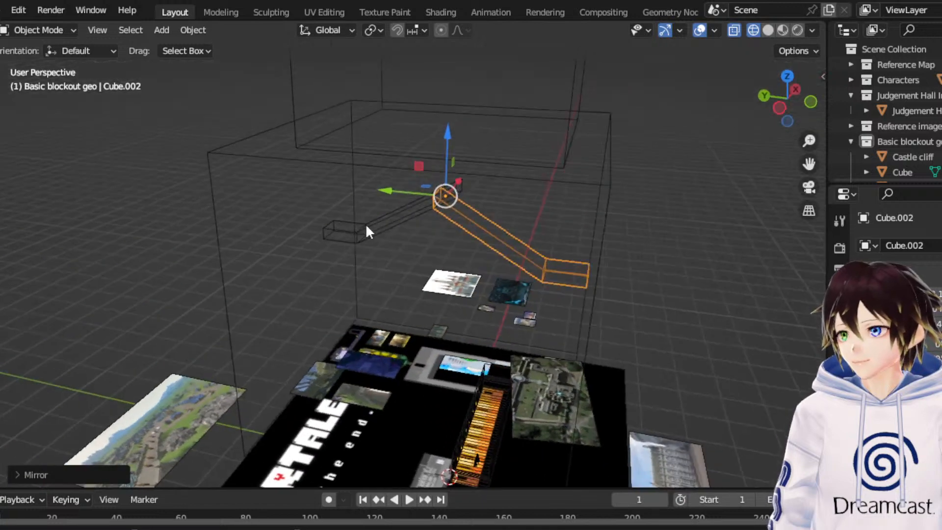
left_click(779, 108)
key("g")
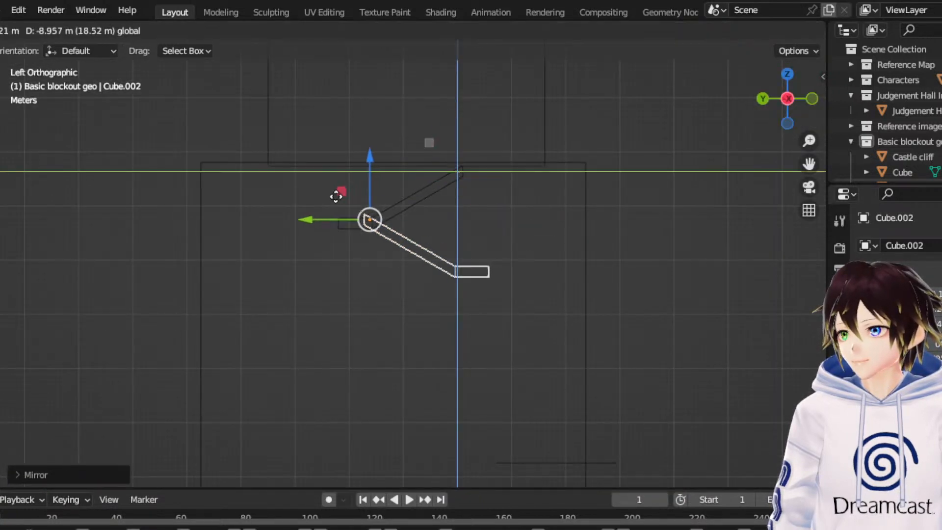
left_click(325, 204)
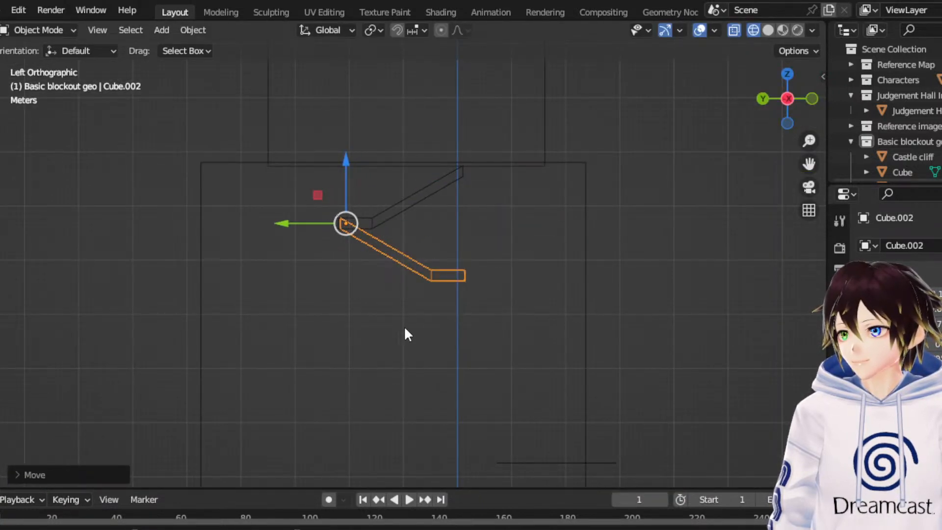
- Select both ramps, make linked duplicates and lower them along Z to continue the zigzag down the cliff
left_click_drag(406, 328, 363, 208)
middle_click_drag(363, 208, 314, 228)
right_click(315, 226)
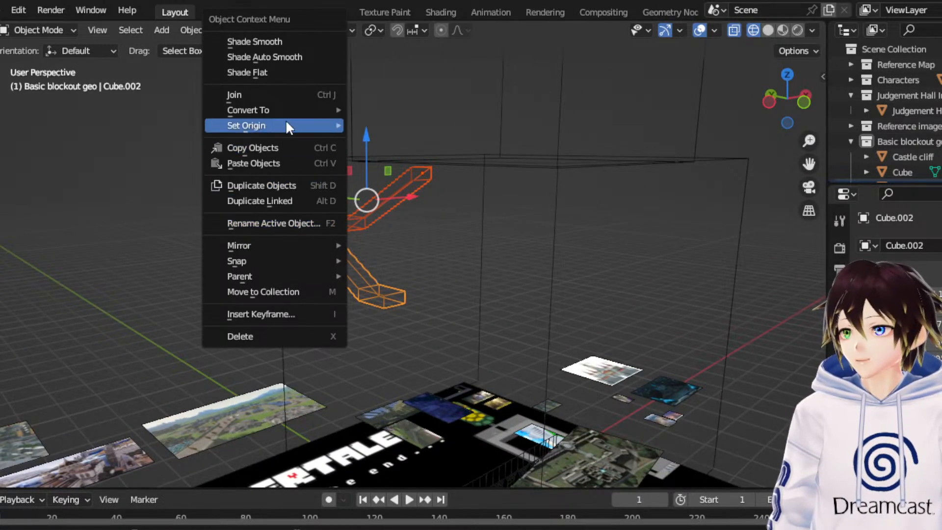
mouse_move(289, 241)
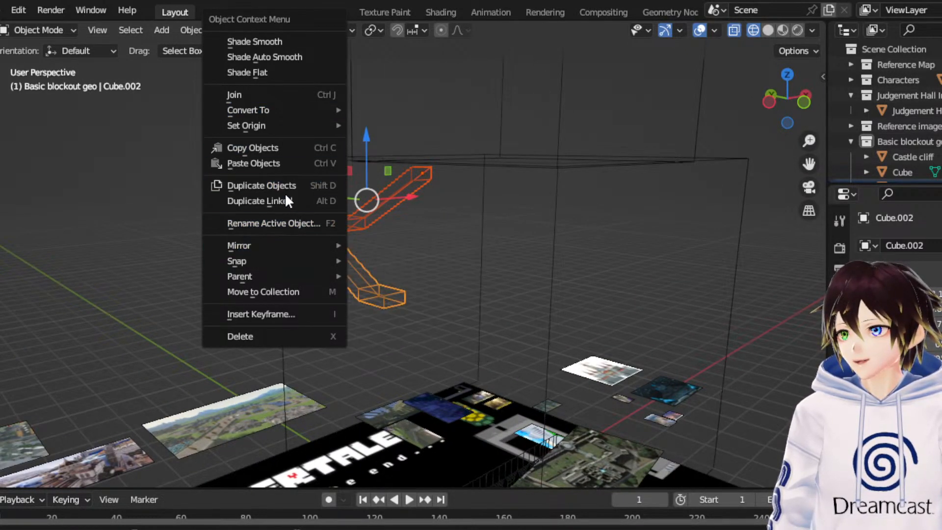
left_click(285, 199)
right_click(287, 199)
middle_click_drag(380, 185, 350, 169)
left_click_drag(351, 165, 342, 284)
left_click(788, 74)
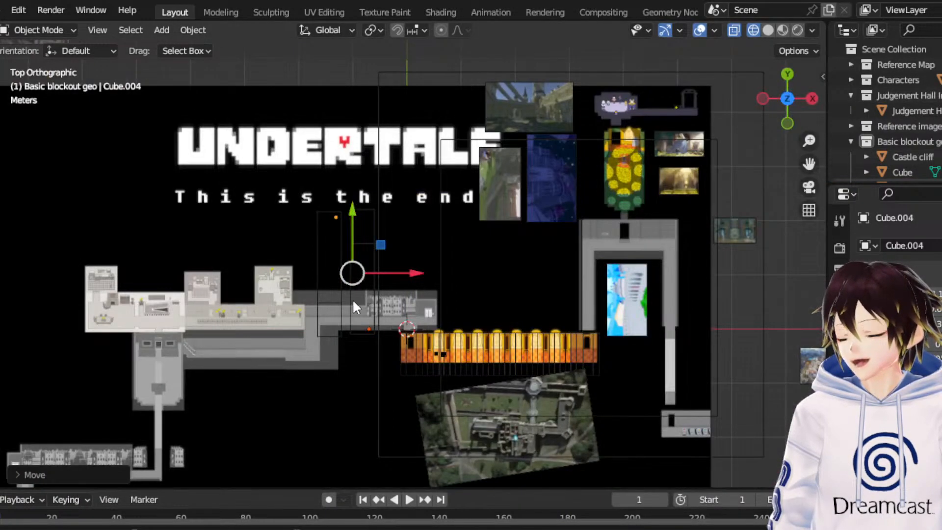
- Make another linked duplicate of the lower ramp pair, lower it along Z to extend the zigzag towards the ground, and deselect it
middle_click_drag(353, 300, 404, 253)
left_click_drag(404, 253, 386, 275)
left_click(784, 103)
right_click(475, 296)
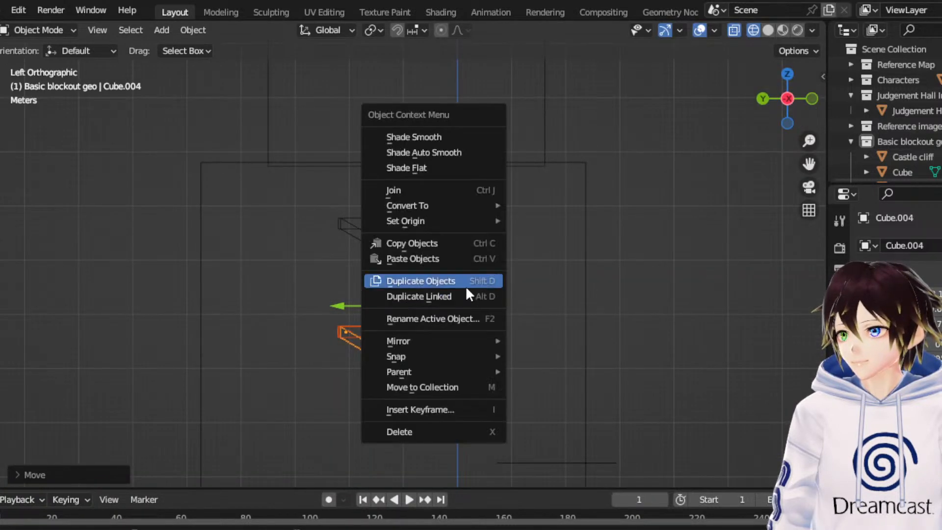
left_click(454, 296)
key("z")
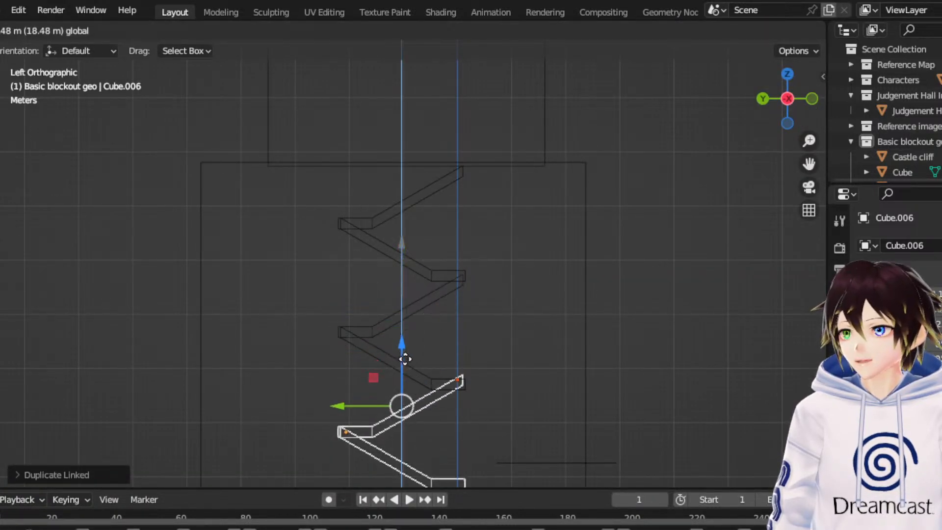
left_click(412, 362)
left_click_drag(806, 166, 863, 0)
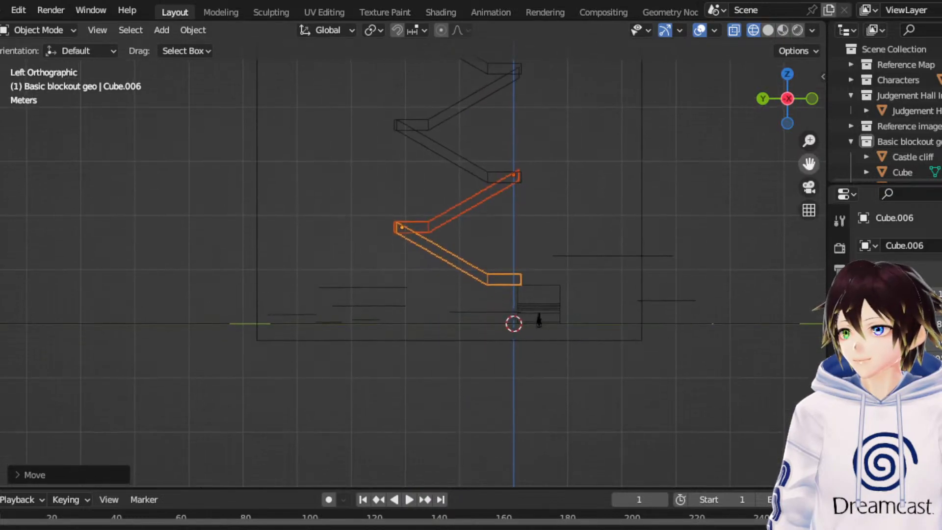
middle_click_drag(558, 194, 737, 181)
- Collapse the Judgement Hall collection in the outliner and select the Judgement Hall interior in the scene
left_click(851, 95)
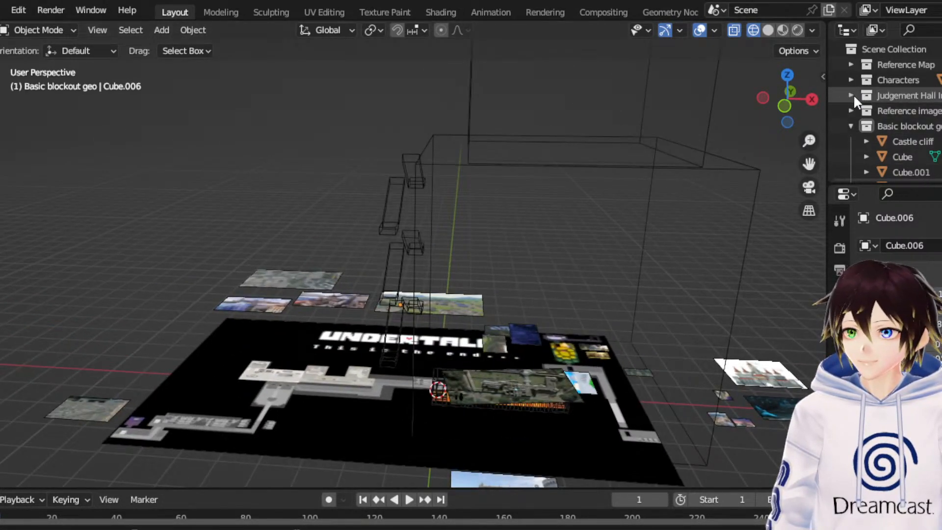
scroll(854, 96, "down", 3)
middle_click_drag(712, 137, 539, 192)
left_click(787, 75)
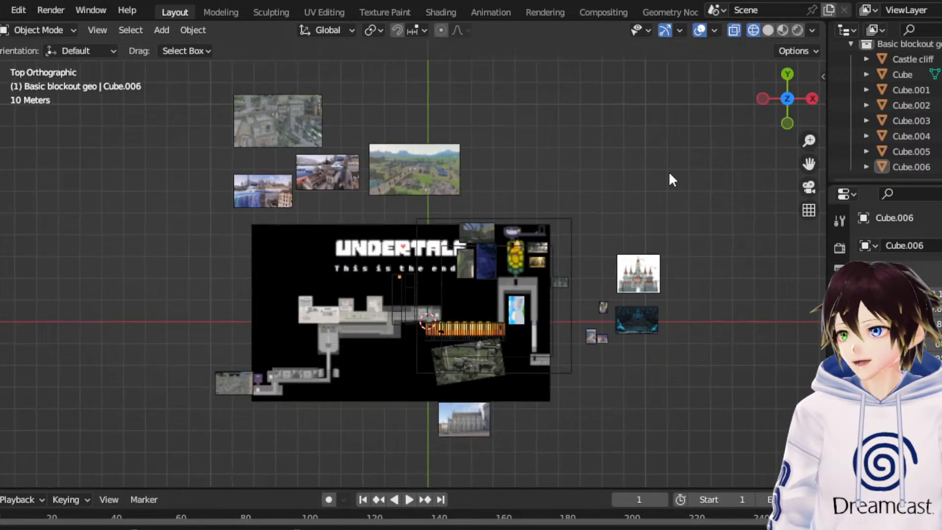
left_click(454, 337)
middle_click_drag(455, 345, 529, 228)
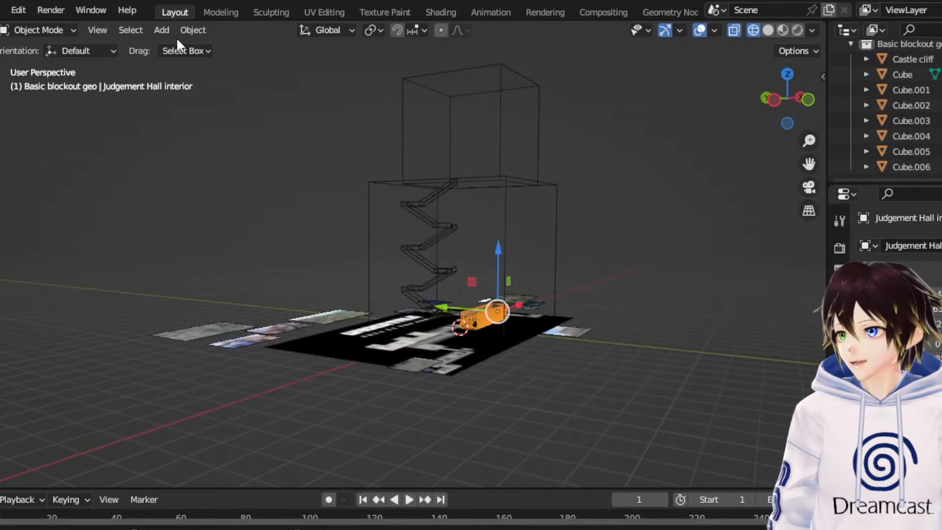
- Make Basic blockout geo the active collection and add a new cube mesh to it
left_click(162, 30)
scroll(876, 103, "up", 3)
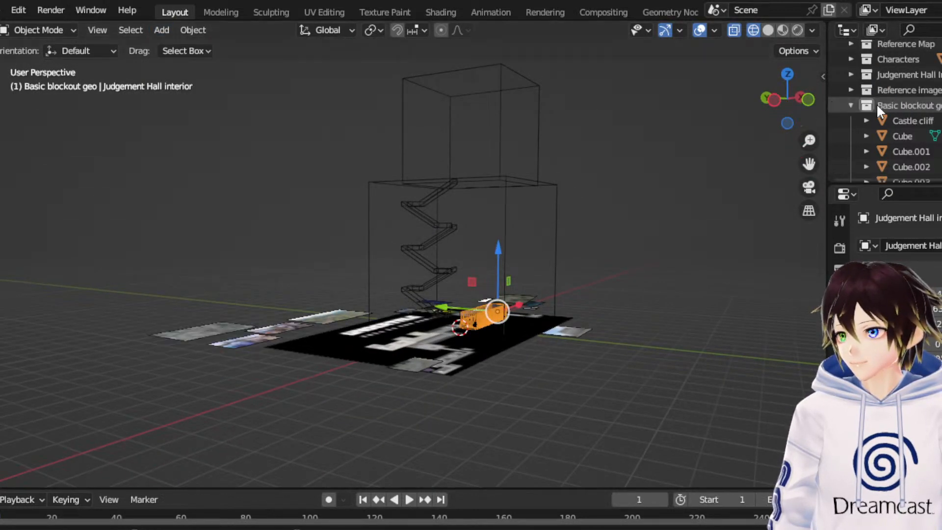
left_click(878, 104)
left_click(162, 30)
mouse_move(178, 47)
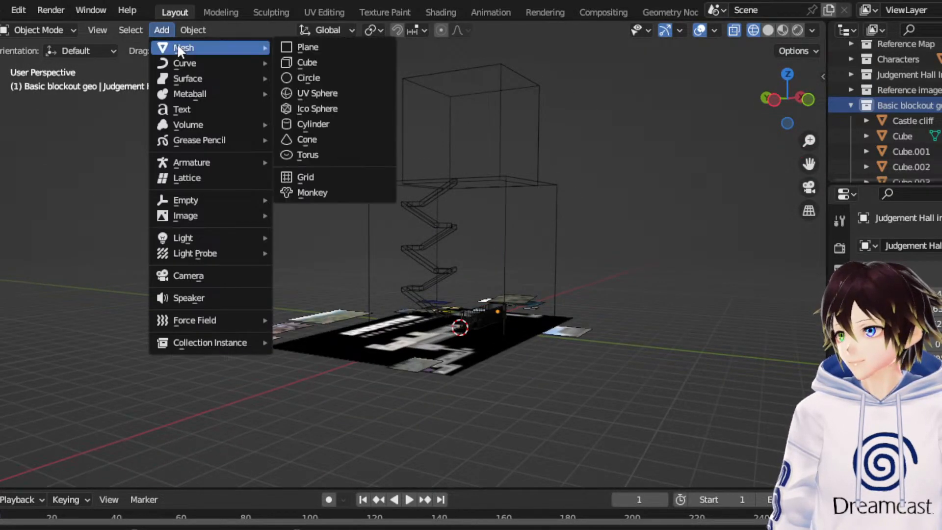
left_click(354, 64)
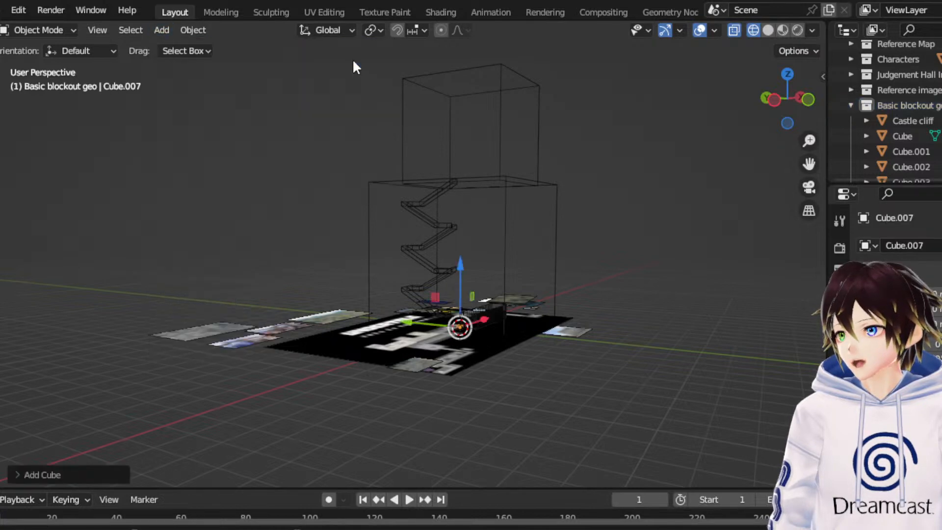
- Raise the new cube along Z to just above the cliff's top and shift it along Y to the cliff's -Y edge
left_click(774, 100)
key("g")
key("z")
left_click(470, 155)
key("g")
key("y")
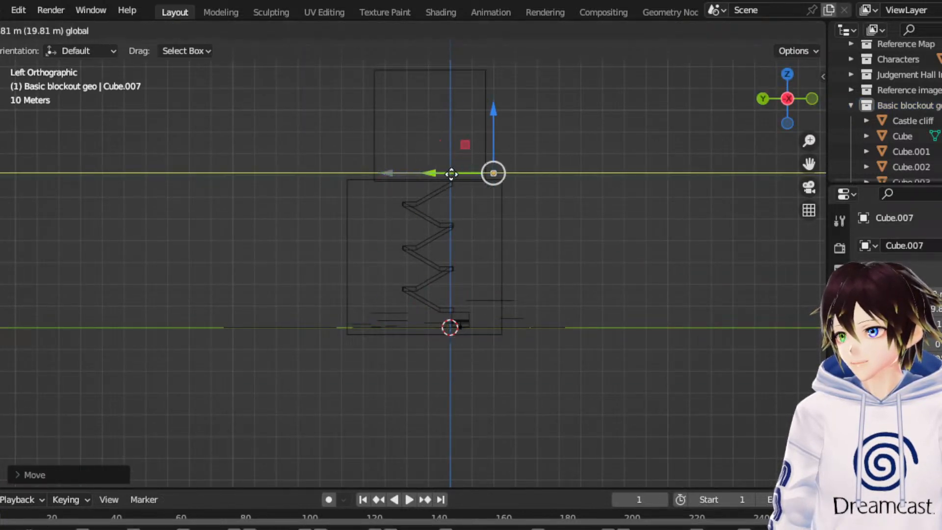
left_click(526, 158)
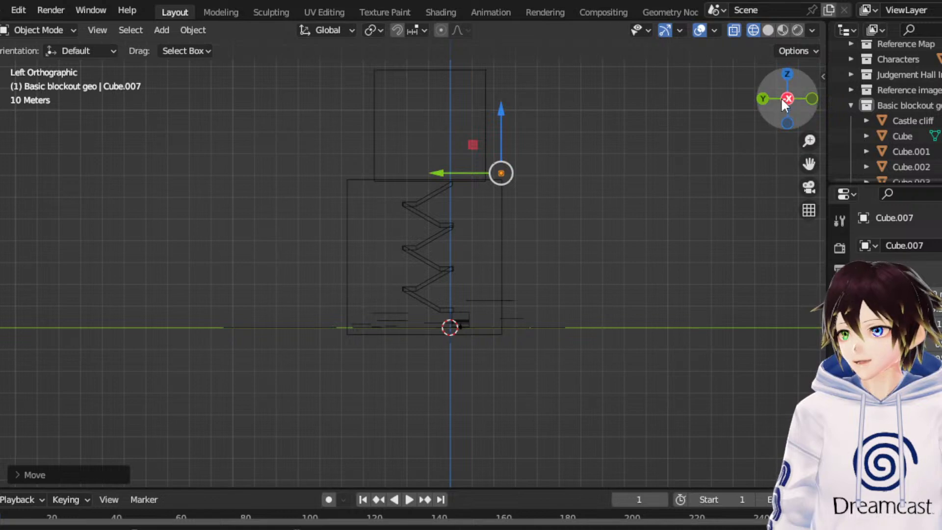
- Scale the new cube up uniformly until its width is about a third of the Judgement Hall's length
left_click(785, 73)
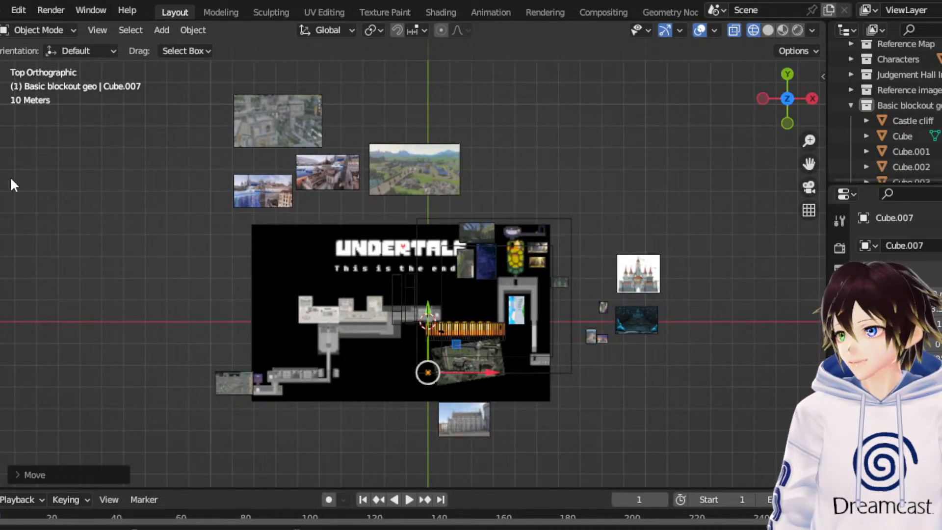
left_click(1, 186)
key("s")
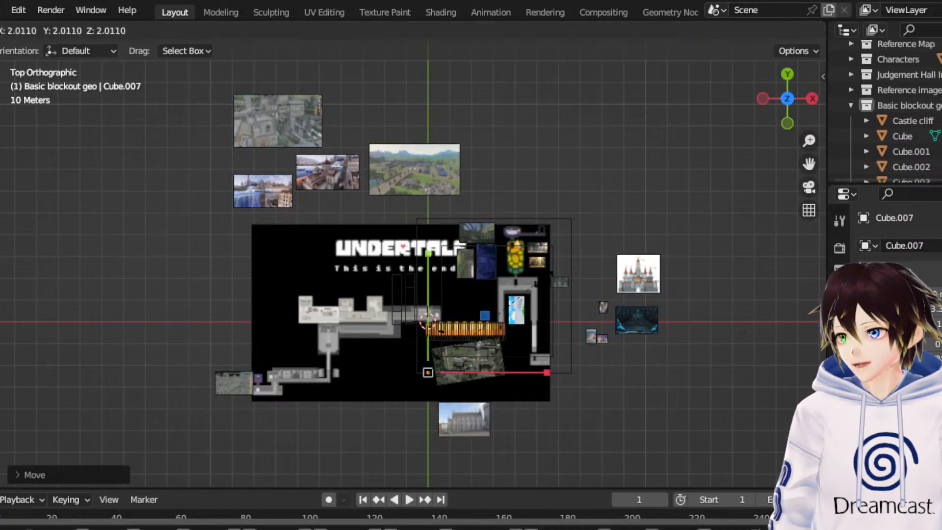
left_click(773, 118)
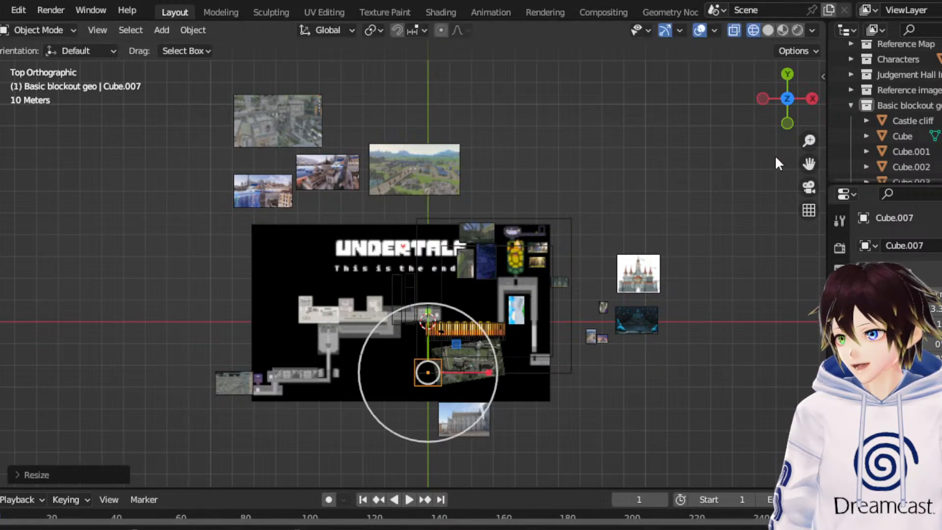
left_click(1, 133)
scroll(566, 401, "up", 1)
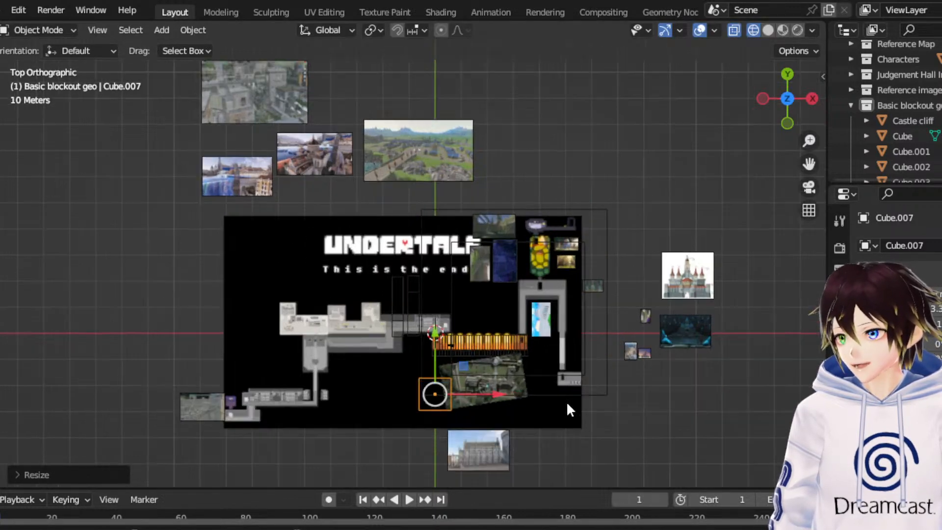
- Move the enlarged cube northwest so it straddles the cliff's west edge, just southwest of the Judgement Hall
left_click_drag(808, 164, 793, 29)
scroll(554, 230, "up", 4)
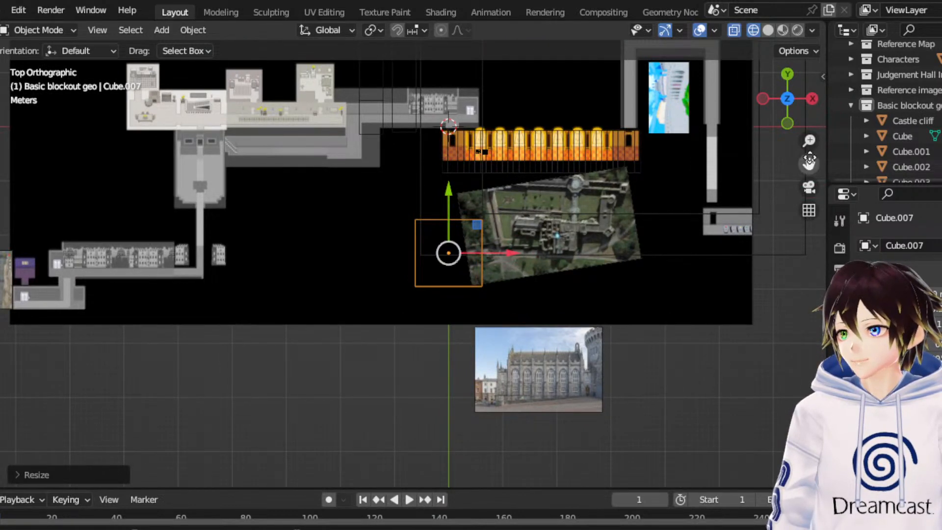
key("g")
left_click(797, 106)
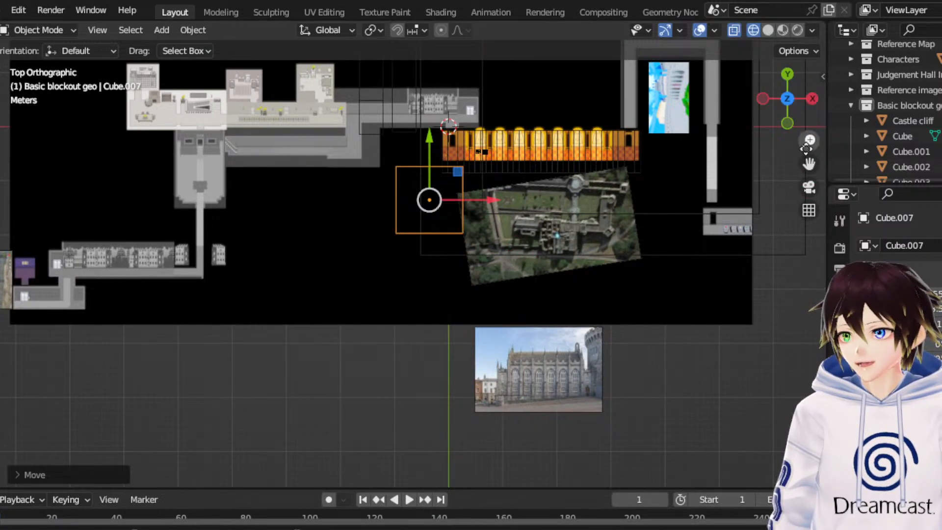
left_click_drag(808, 164, 777, 281)
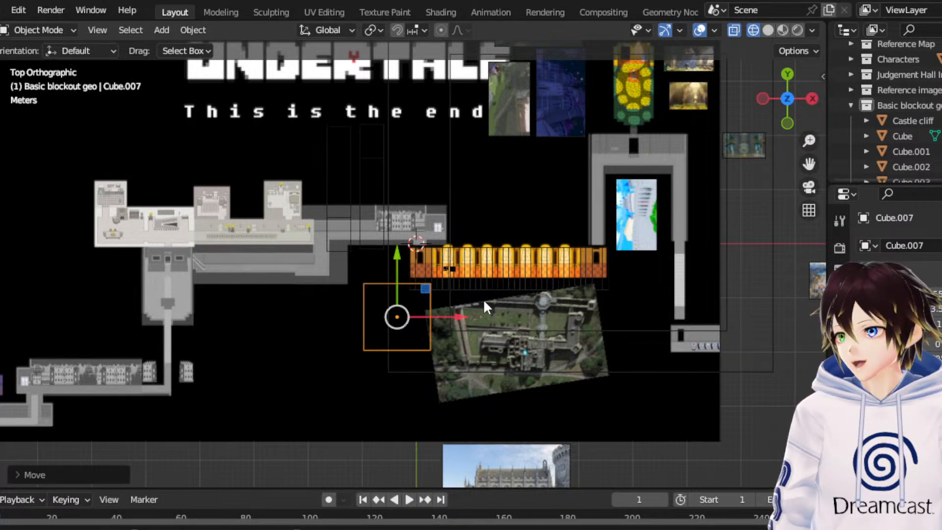
- Move the new block to the Judgement Hall's east end and stretch its west face along X to match the hall's length
left_click_drag(435, 286, 610, 254)
left_click(49, 30)
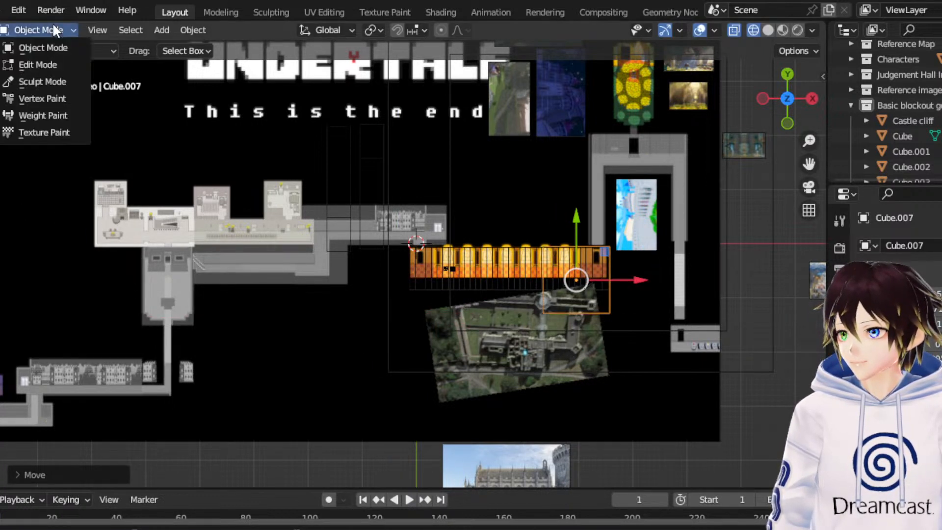
left_click(46, 57)
left_click_drag(416, 210, 573, 363)
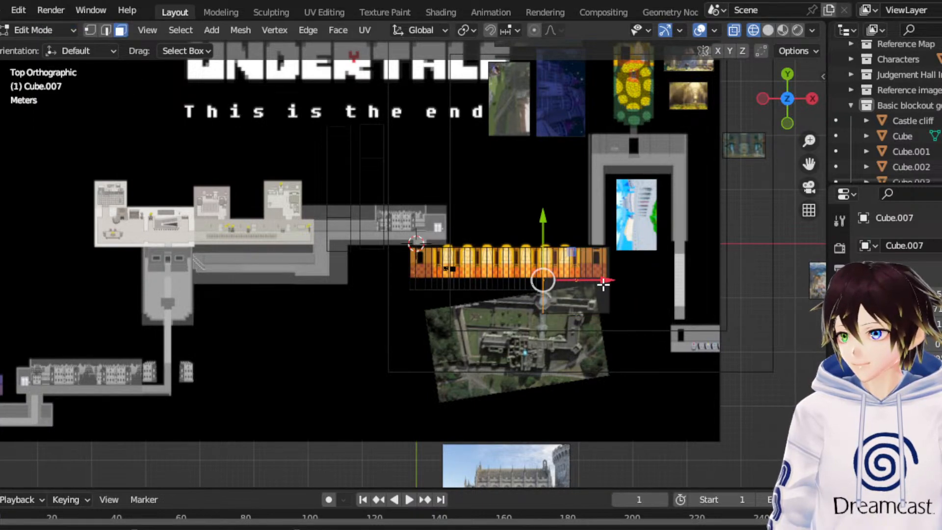
left_click_drag(603, 284, 470, 283)
left_click(42, 29)
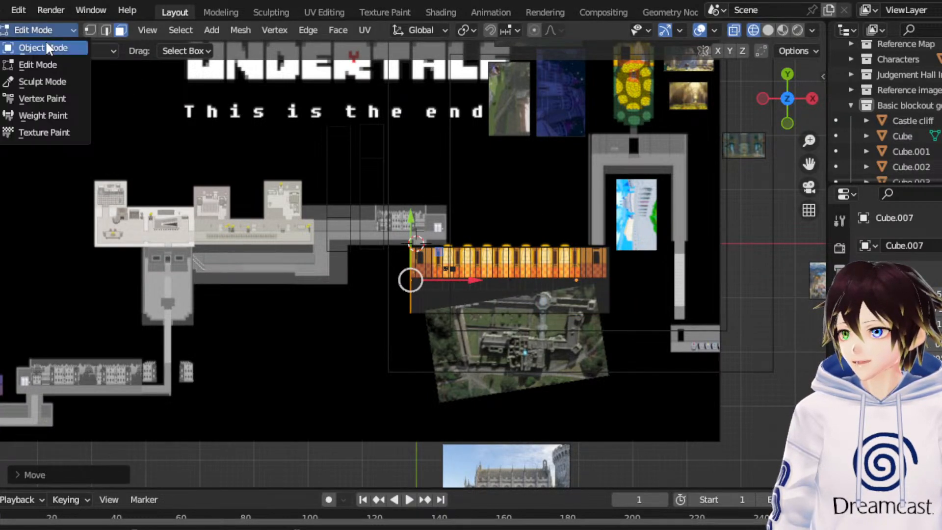
left_click(46, 47)
- Raise the stretched block onto the cliff's top and shift it along -Y until it clears the main castle block's -Y face
middle_click_drag(351, 313, 752, 104)
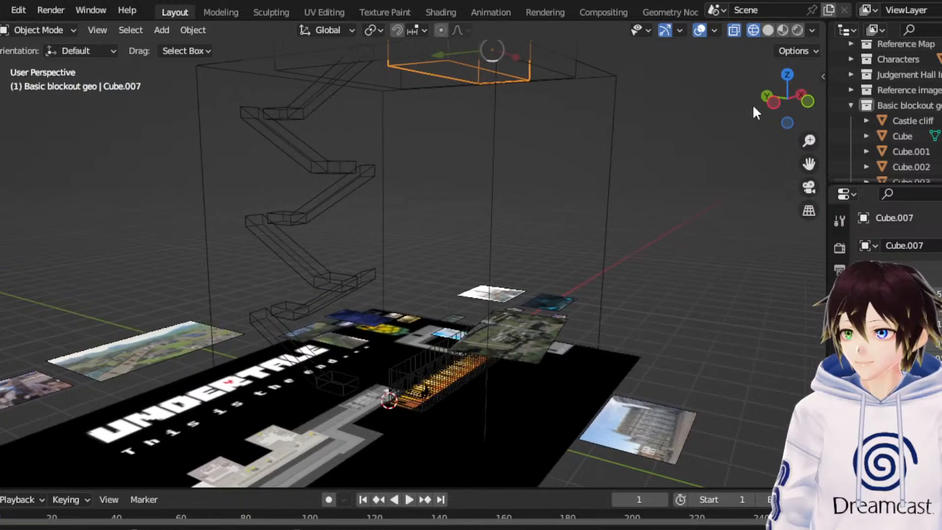
left_click(773, 102)
key("KP_Decimal")
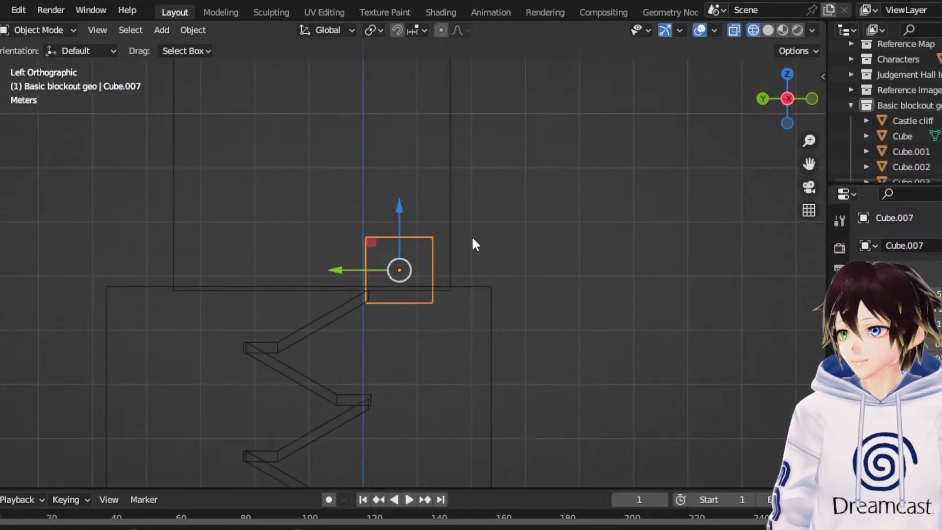
left_click_drag(408, 218, 414, 201)
left_click_drag(348, 251, 431, 249)
- Shift the stretched block west along X so it overhangs the cliff's west edge, and deselect it
middle_click_drag(431, 249, 753, 113)
left_click(786, 78)
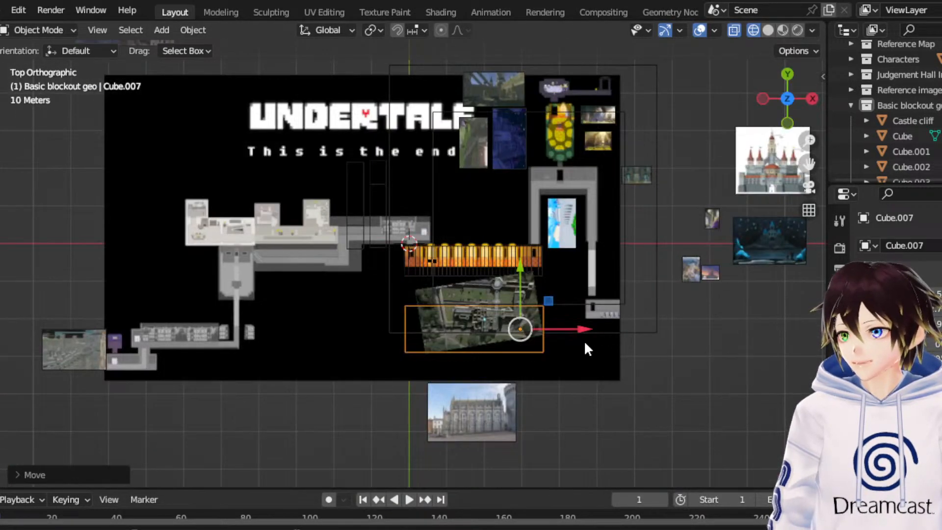
left_click_drag(569, 330, 505, 351)
middle_click_drag(420, 346, 455, 277)
left_click(601, 216)
scroll(498, 277, "down", 2)
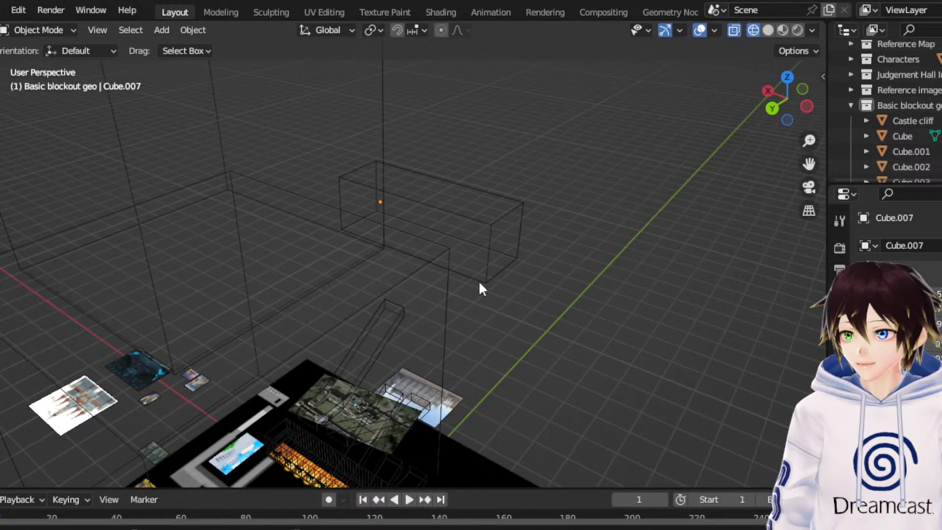
- Duplicate the castle cliff, keeping the copy at the original's position
middle_click_drag(444, 271, 493, 224)
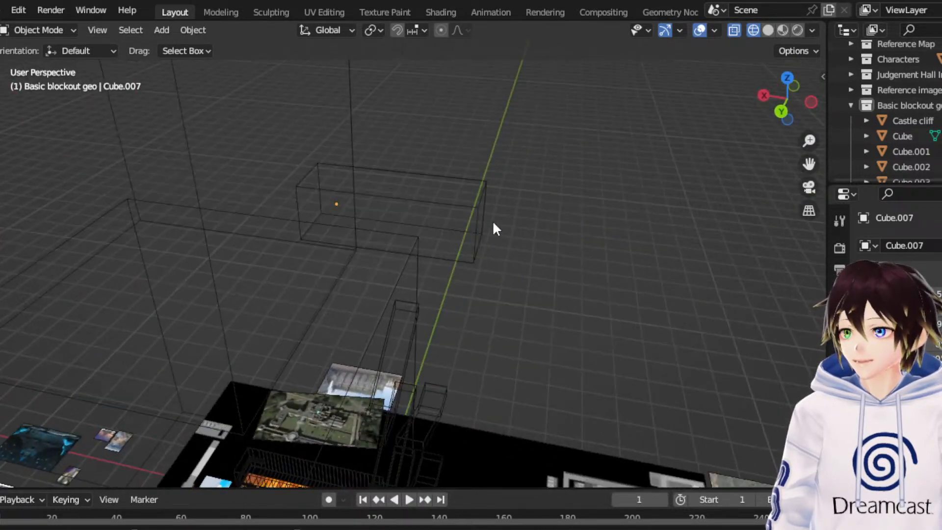
left_click(403, 284)
right_click(404, 284)
left_click(383, 267)
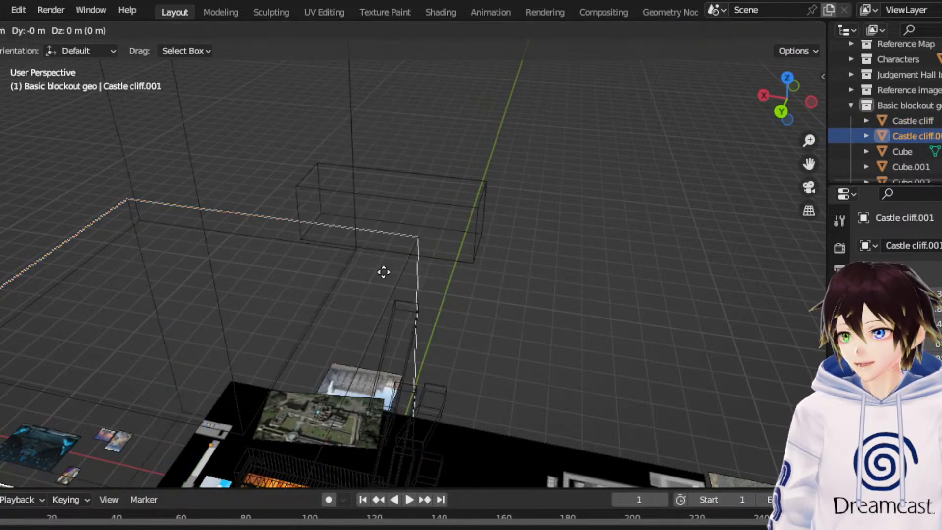
right_click(382, 269)
middle_click_drag(382, 269, 273, 321)
left_click_drag(270, 297, 160, 93)
left_click(19, 10)
left_click(28, 26)
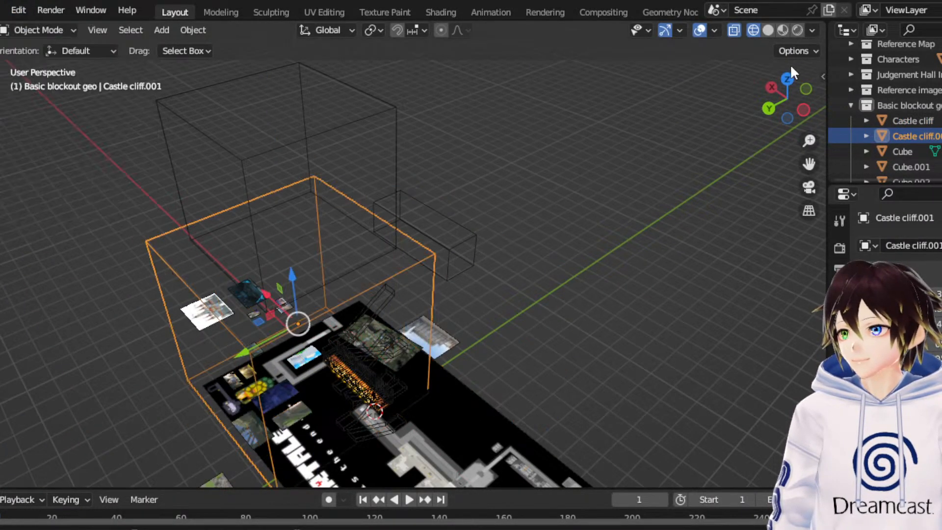
- Move the duplicated cliff about 70 m along -Y so it adjoins the original cliff's -Y side
left_click(788, 80)
key("g")
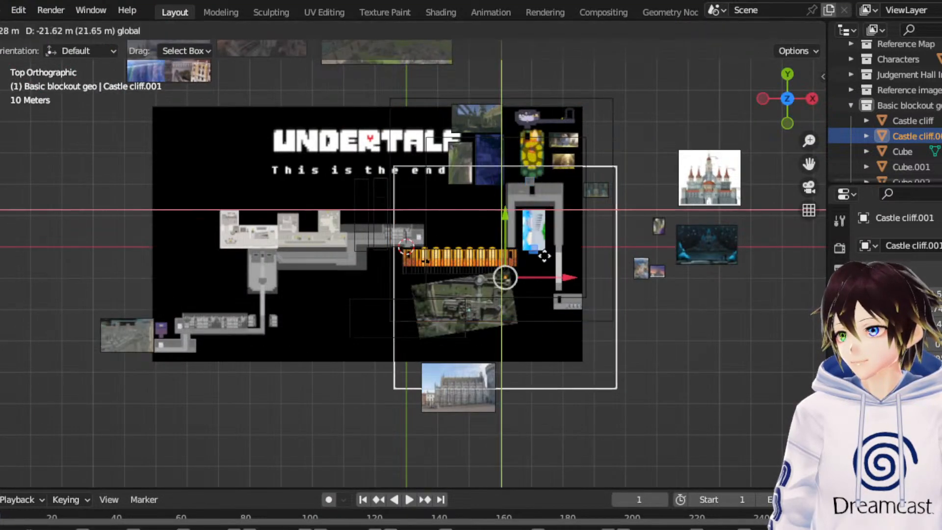
key("y")
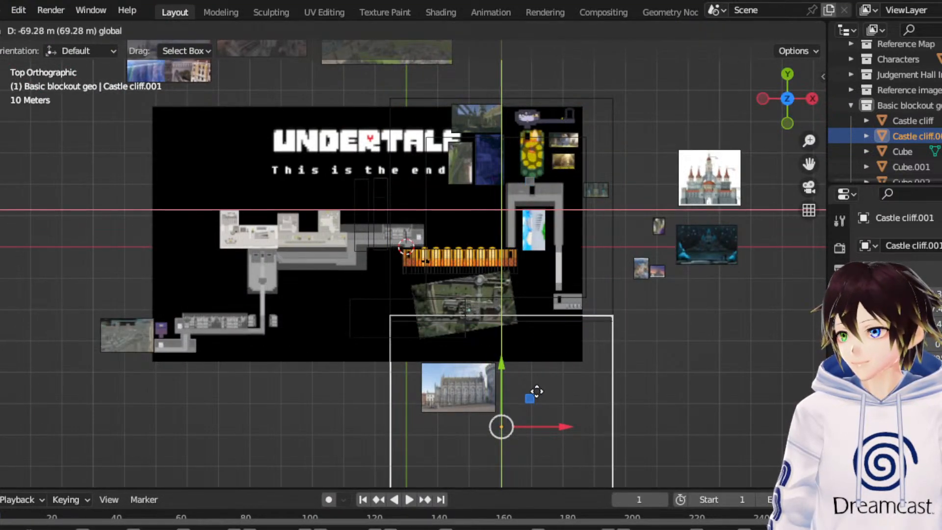
left_click(532, 395)
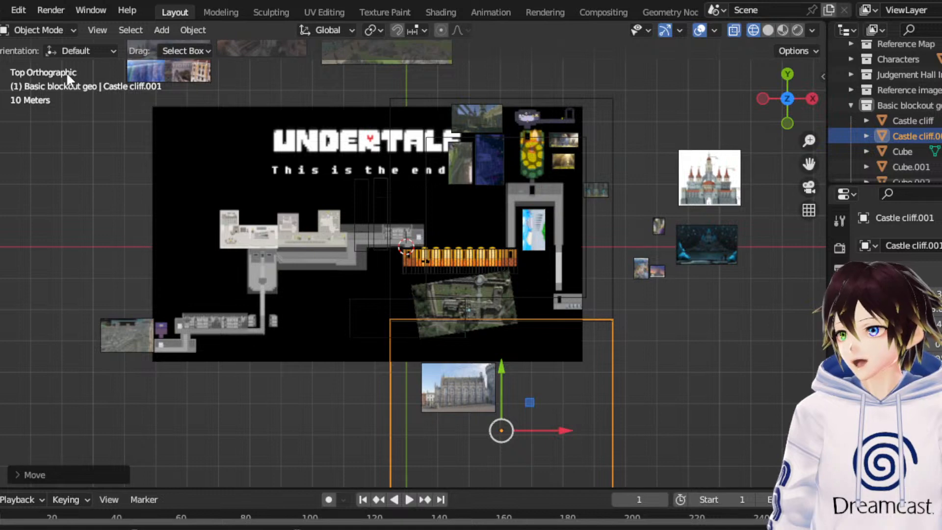
- Select the duplicated cliff's west-side vertices and move them further west along X, extending the cliff beneath the overhanging block
left_click(37, 30)
left_click(42, 64)
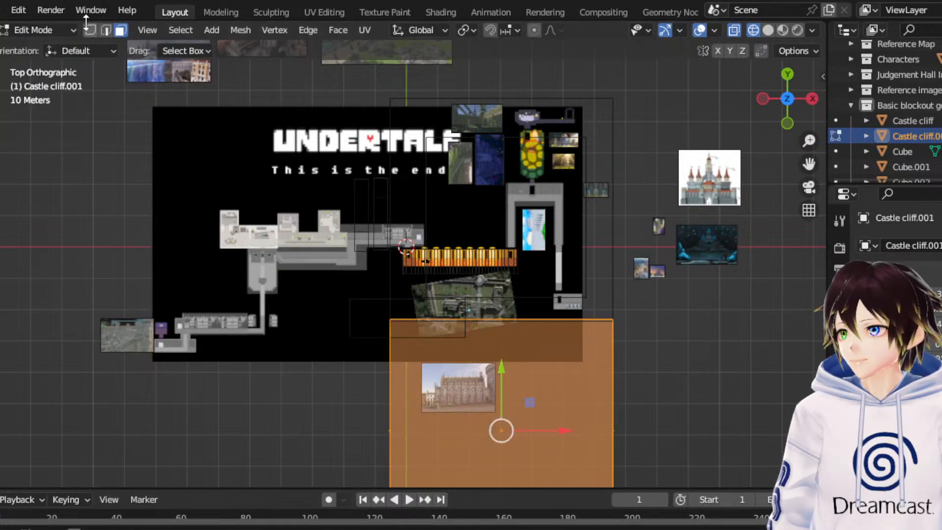
left_click(81, 27)
left_click(86, 30)
scroll(247, 246, "down", 3)
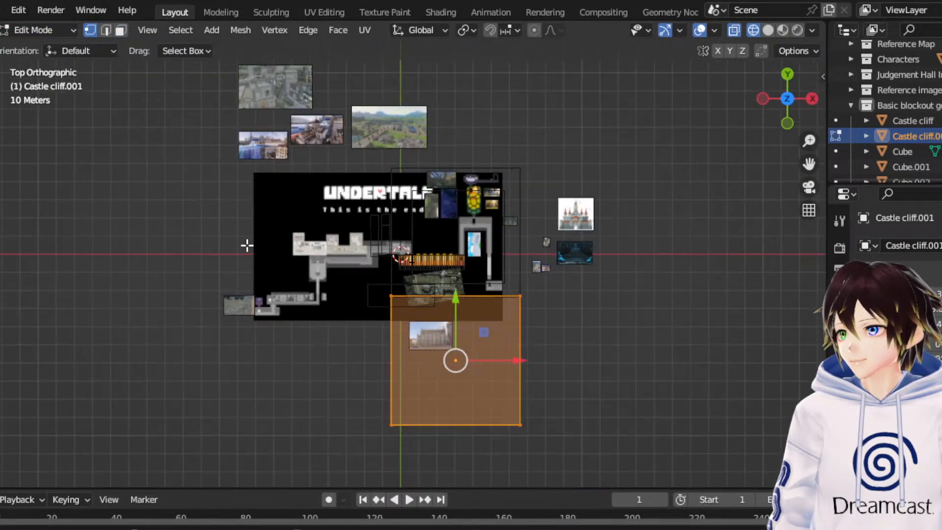
left_click_drag(258, 229, 404, 494)
left_click_drag(453, 362, 421, 367)
middle_click_drag(288, 336, 375, 287)
scroll(467, 297, "up", 5)
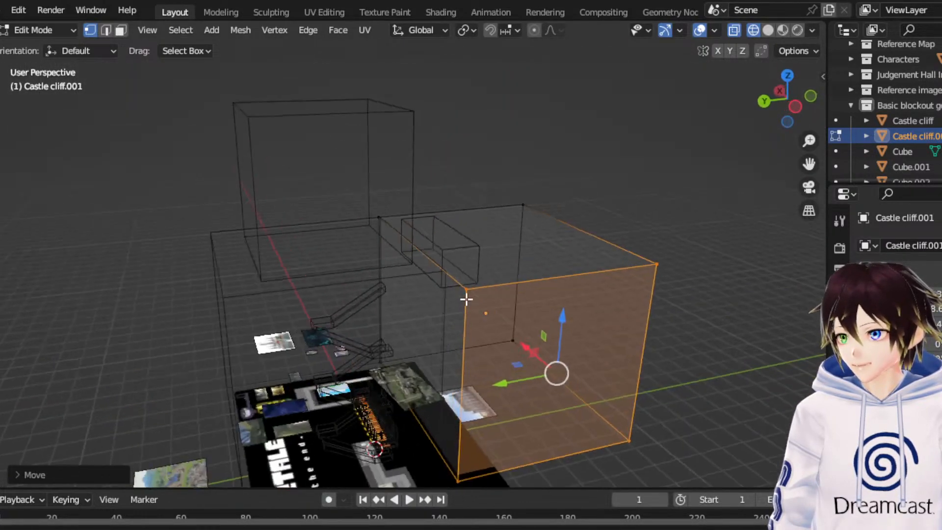
middle_click_drag(460, 277, 454, 277)
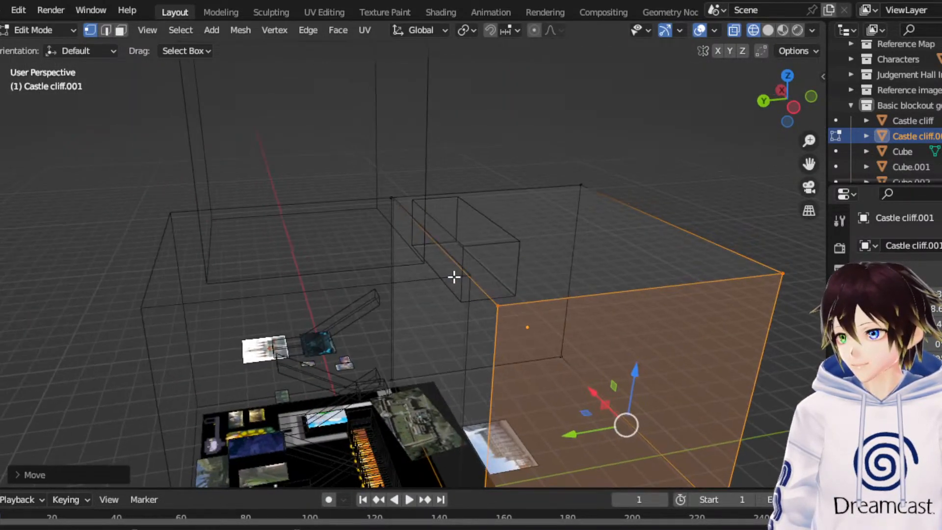
- Add a loop cut to the duplicated cliff and move it along X in line with the original cliff's west edge
left_click(111, 33)
middle_click_drag(275, 147, 441, 267)
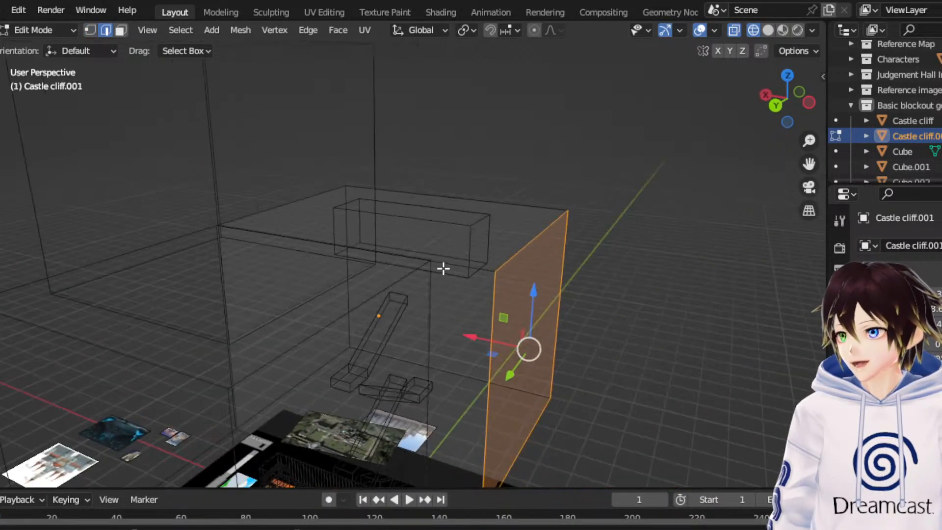
left_click(450, 265)
right_click(451, 264)
left_click(385, 182)
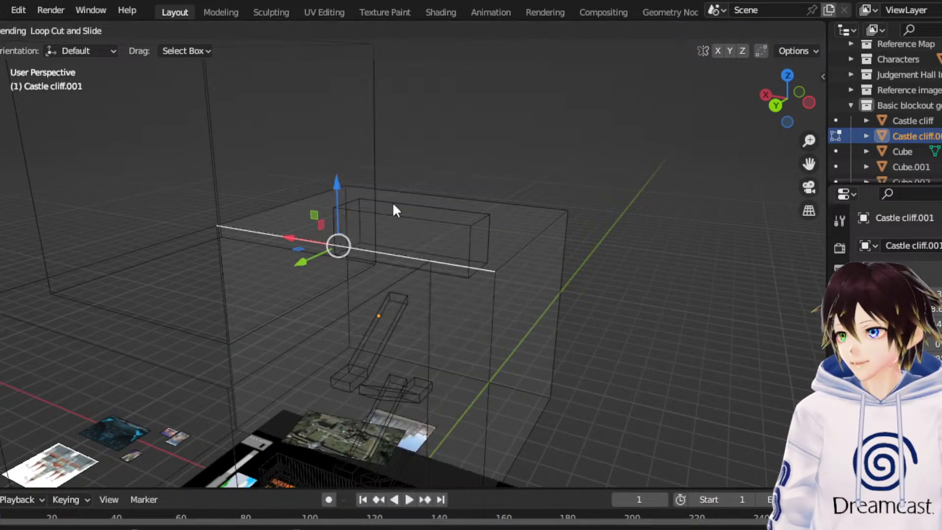
left_click(451, 265)
left_click(451, 264)
left_click(450, 264)
middle_click_drag(390, 243, 422, 255)
left_click_drag(269, 340, 355, 339)
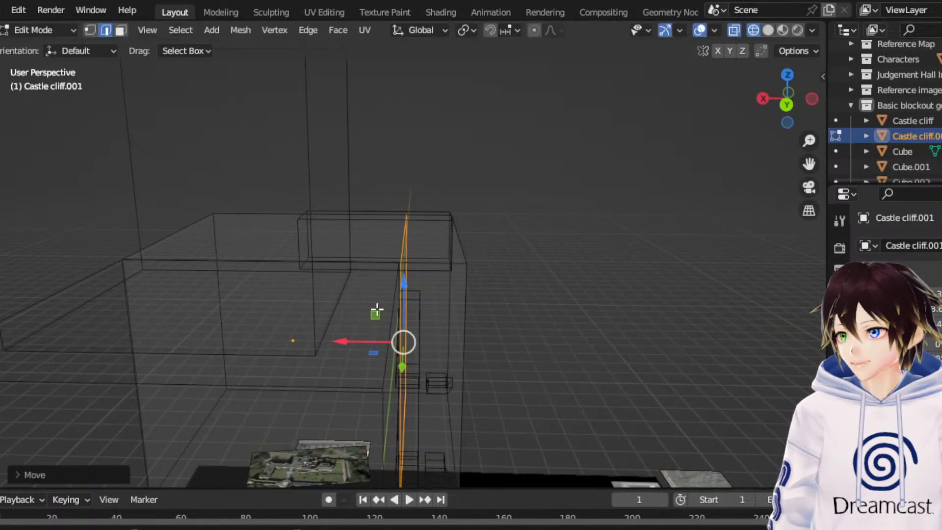
middle_click_drag(355, 340, 309, 250)
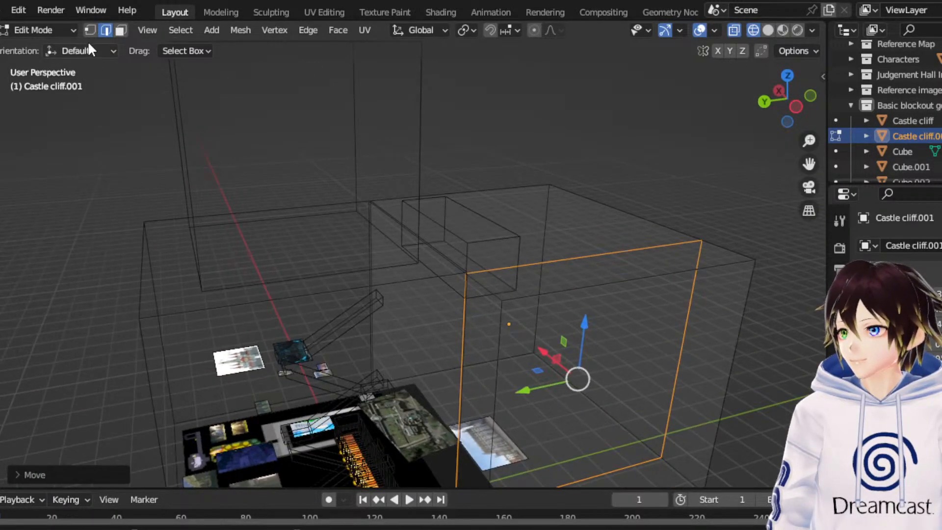
- Shift the short top edge of the duplicated cliff's west section slightly along +Y and return to Object Mode
left_click(474, 278)
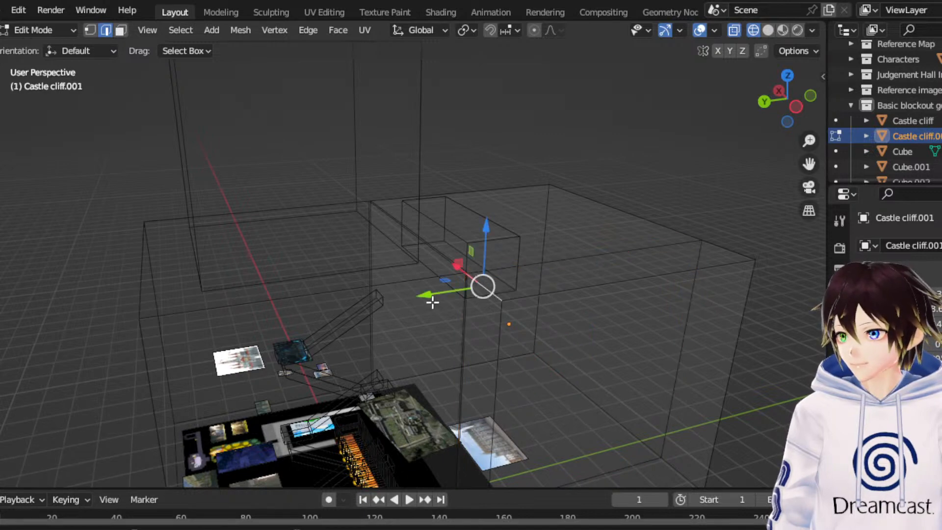
left_click_drag(430, 303, 394, 310)
middle_click_drag(394, 310, 206, 138)
left_click(30, 29)
left_click(40, 46)
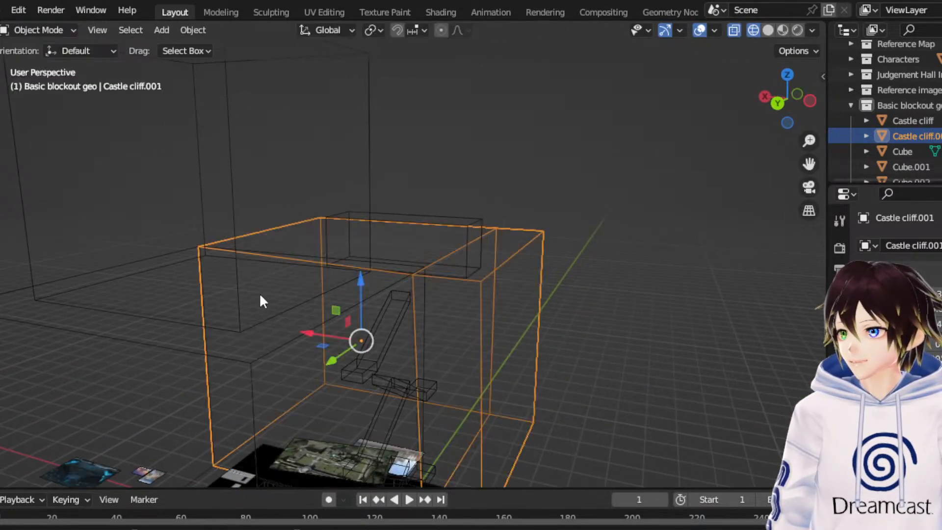
- Edit the original castle cliff and move its bottom west edge inward along X so the west face slopes
left_click(256, 374)
left_click(43, 30)
left_click(39, 64)
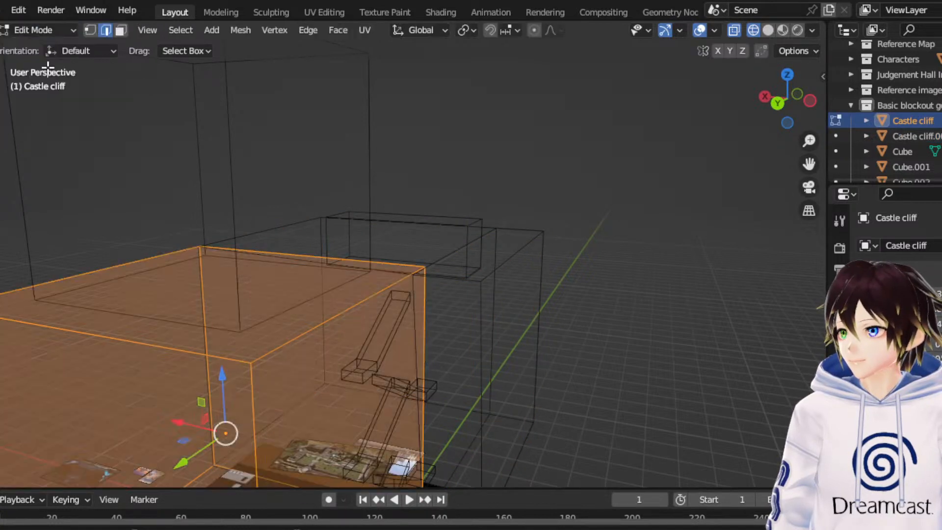
scroll(407, 447, "down", 3)
left_click(388, 458)
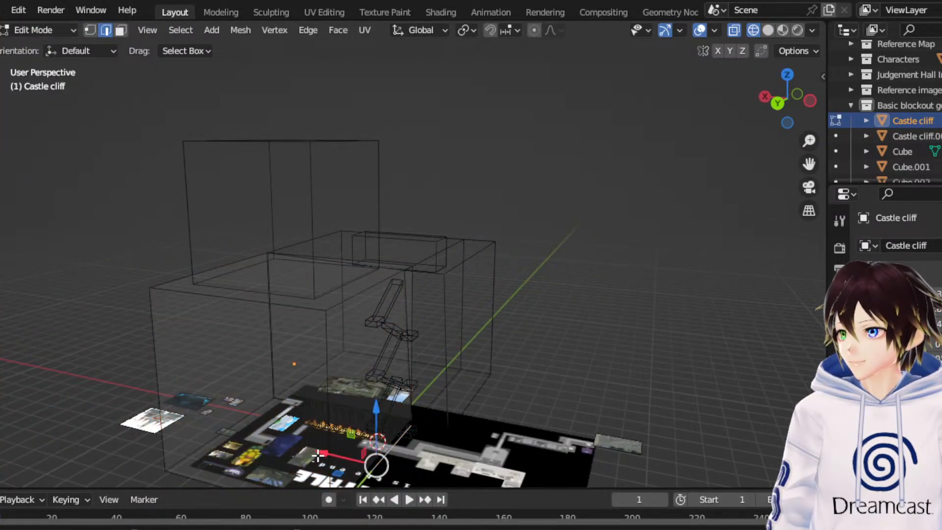
left_click_drag(318, 456, 292, 452)
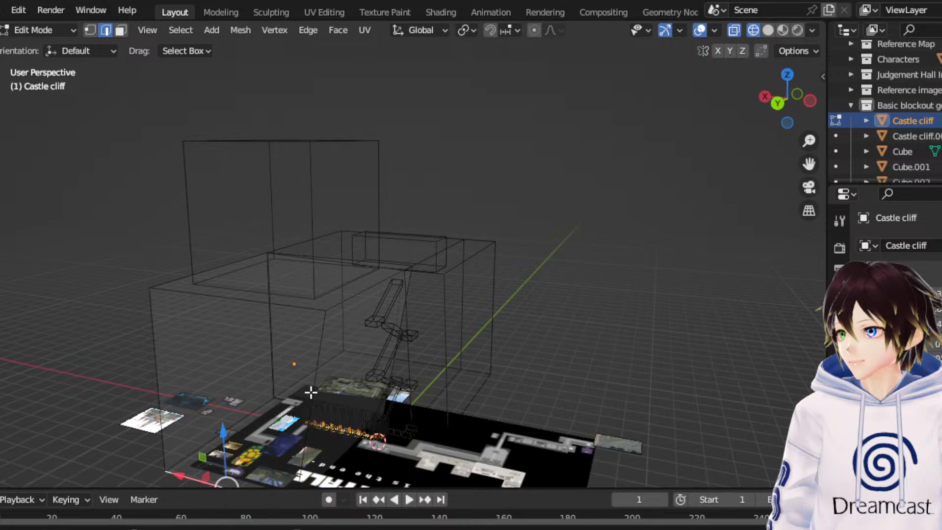
- Move the original cliff's bottom +Y edge inward so that side tapers too, then leave Edit Mode and deselect the cliff
middle_click_drag(309, 391, 200, 380)
left_click_drag(209, 433, 211, 431)
middle_click_drag(270, 214, 229, 233)
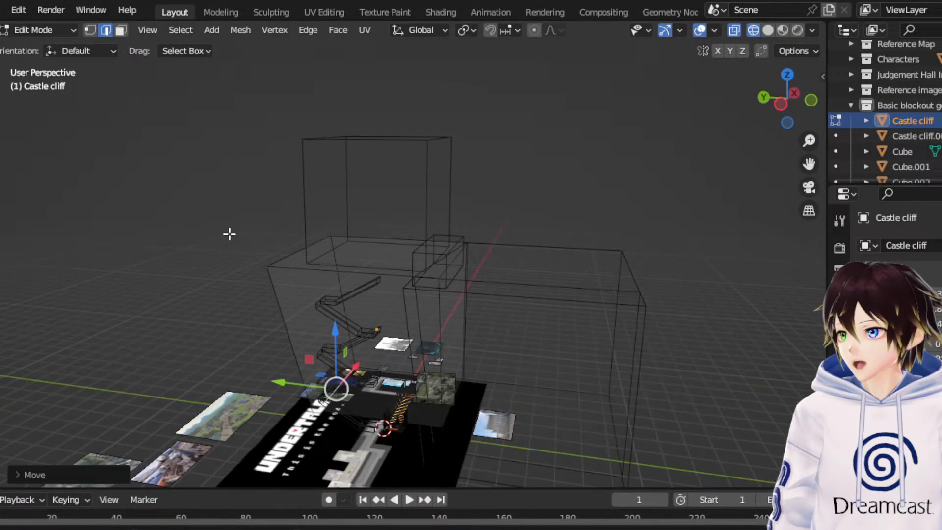
left_click(57, 31)
left_click(44, 46)
middle_click_drag(154, 124, 414, 279)
left_click(616, 209)
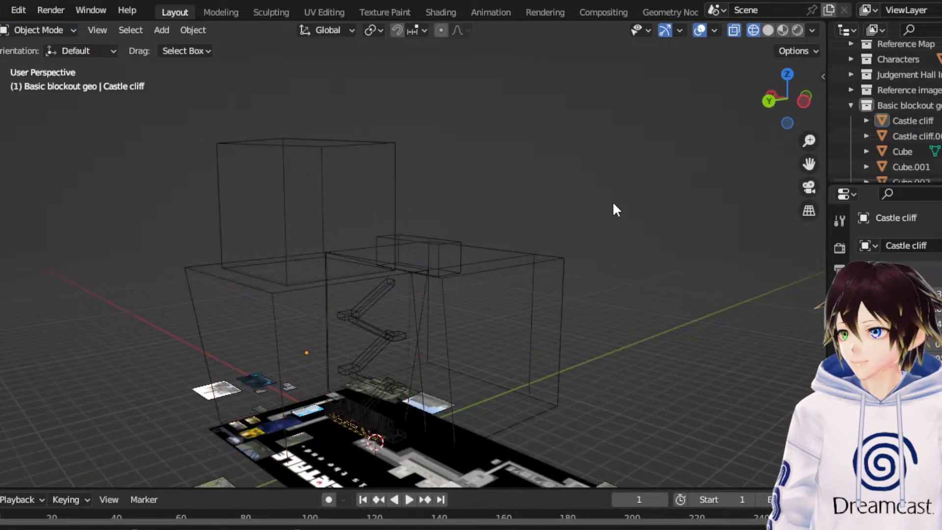
- Add another cube mesh at the 3D cursor in the Basic blockout geo collection
middle_click_drag(613, 202, 409, 241)
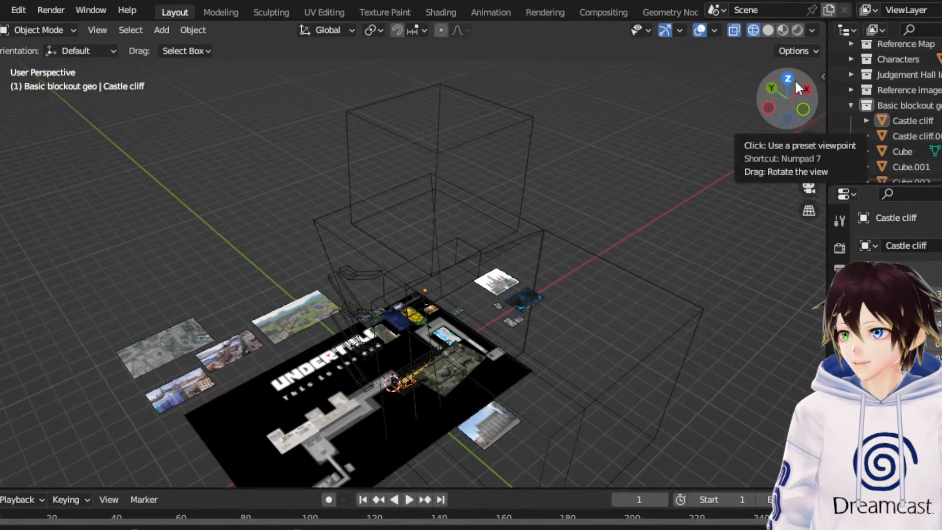
left_click(795, 81)
left_click_drag(808, 164, 911, 163)
scroll(568, 254, "up", 3)
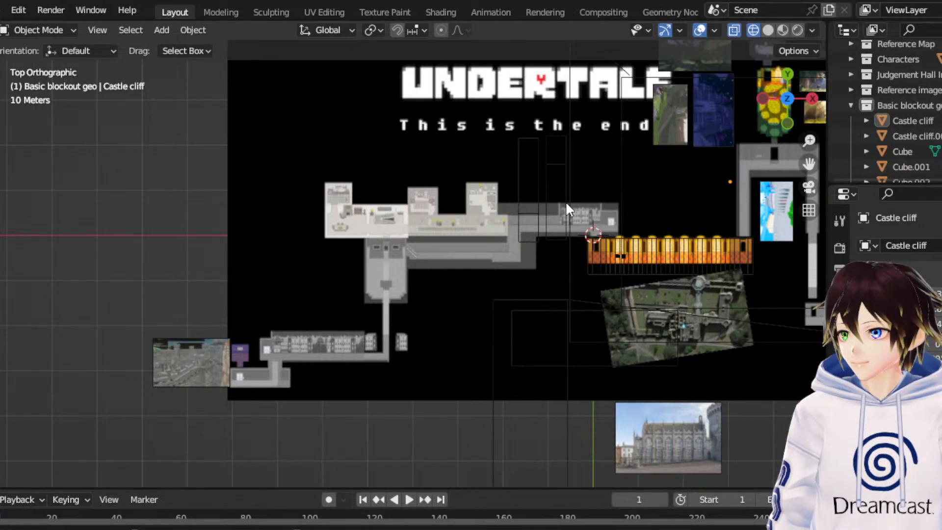
middle_click_drag(434, 334, 514, 219)
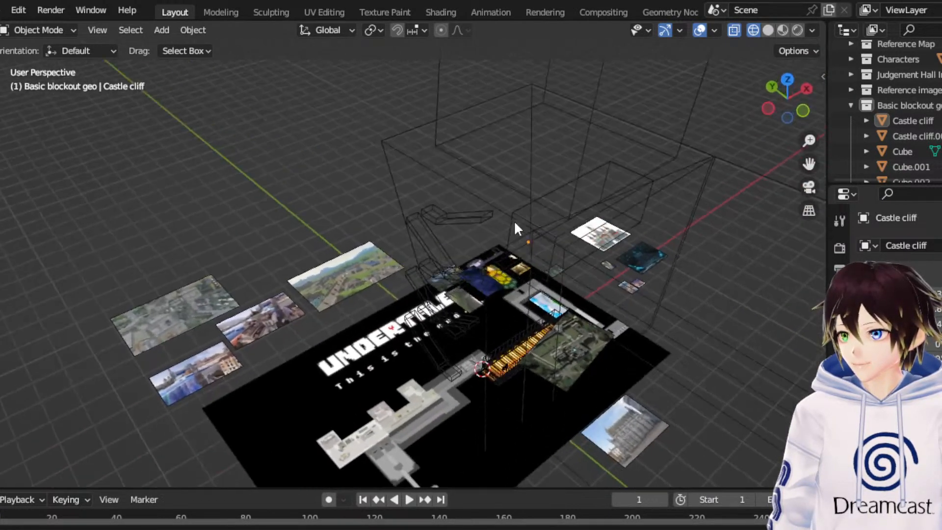
left_click(161, 30)
mouse_move(181, 47)
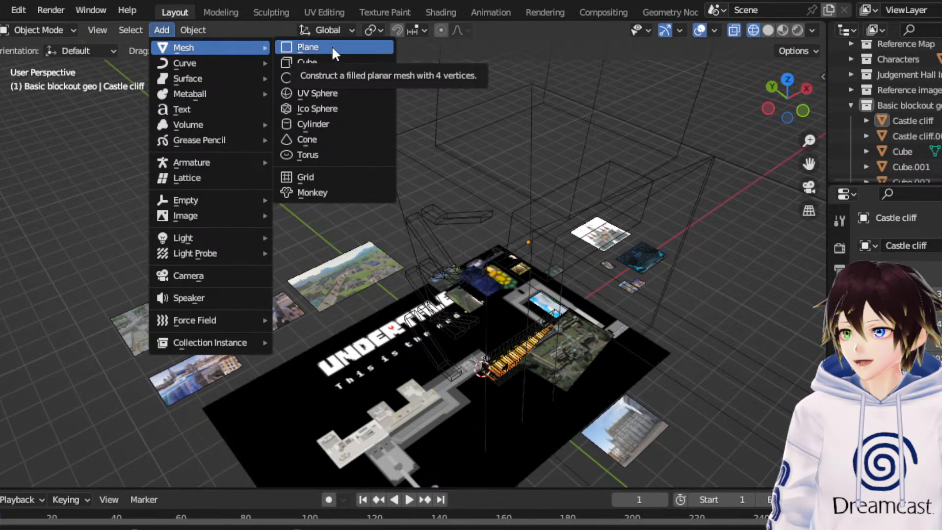
left_click(350, 58)
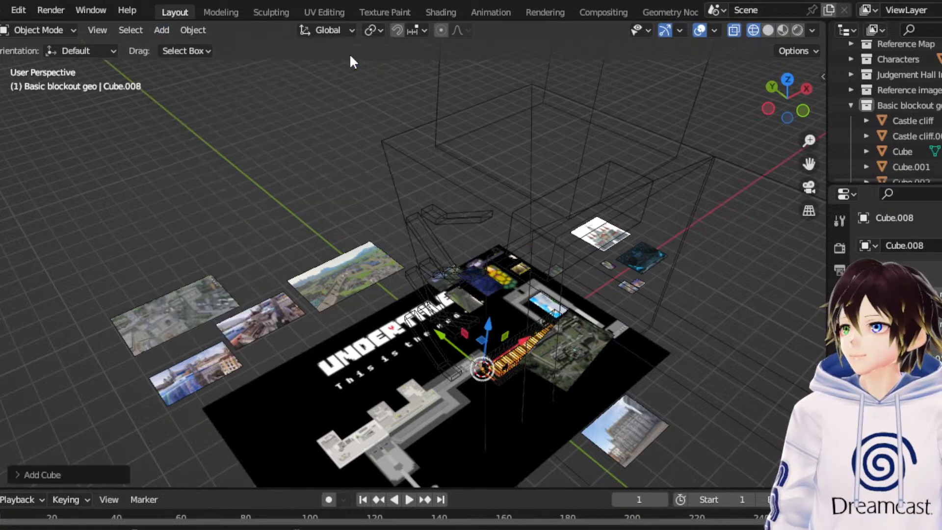
- Scale the new cube up uniformly and stretch it along Z into a tall, narrow tower block
middle_click_drag(403, 324, 554, 321)
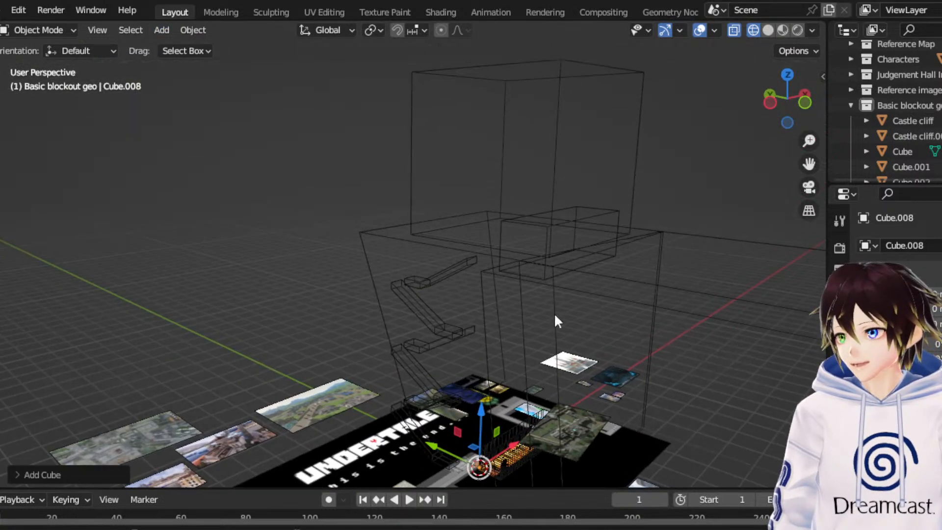
left_click(787, 75)
left_click(19, 218)
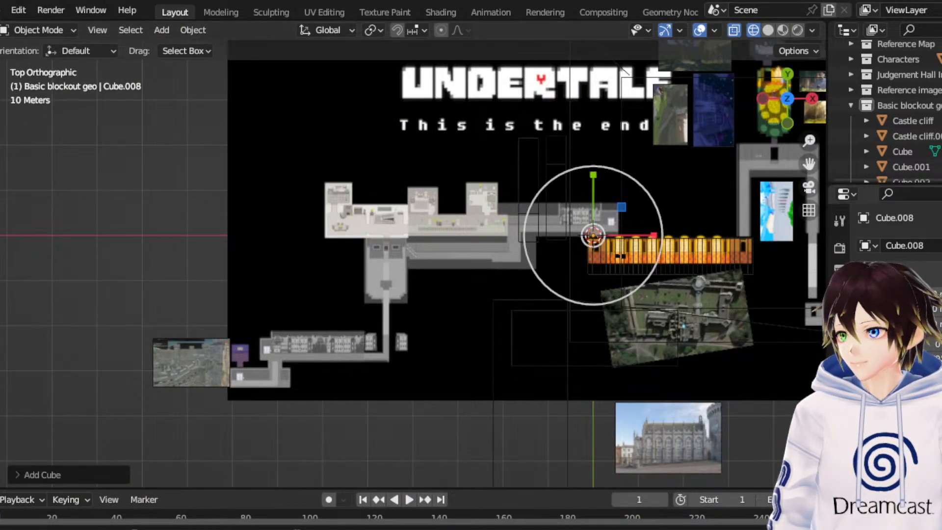
left_click_drag(650, 201, 741, 74)
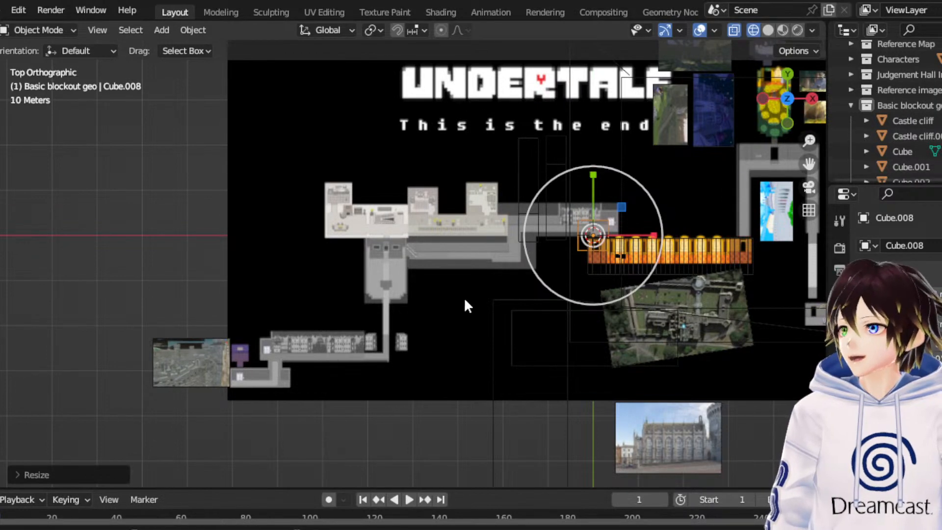
middle_click_drag(467, 305, 416, 389)
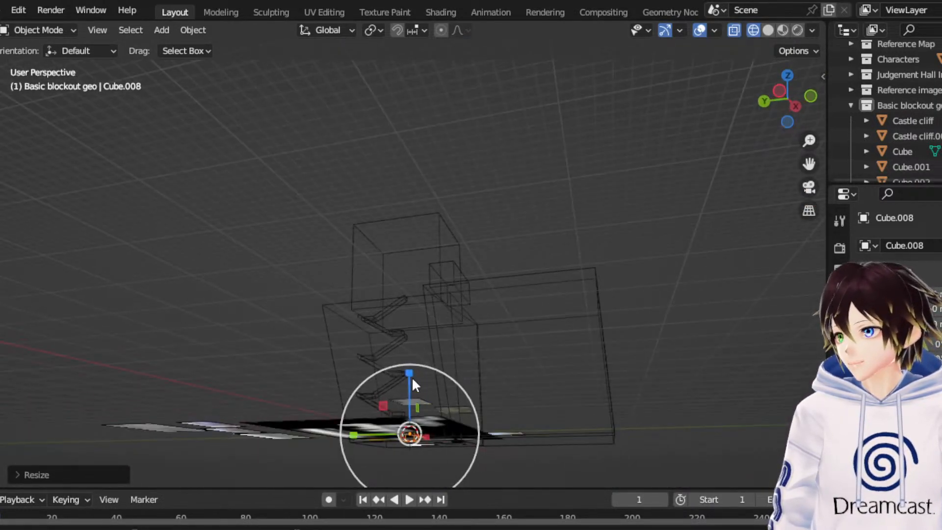
left_click_drag(411, 376, 132, 180)
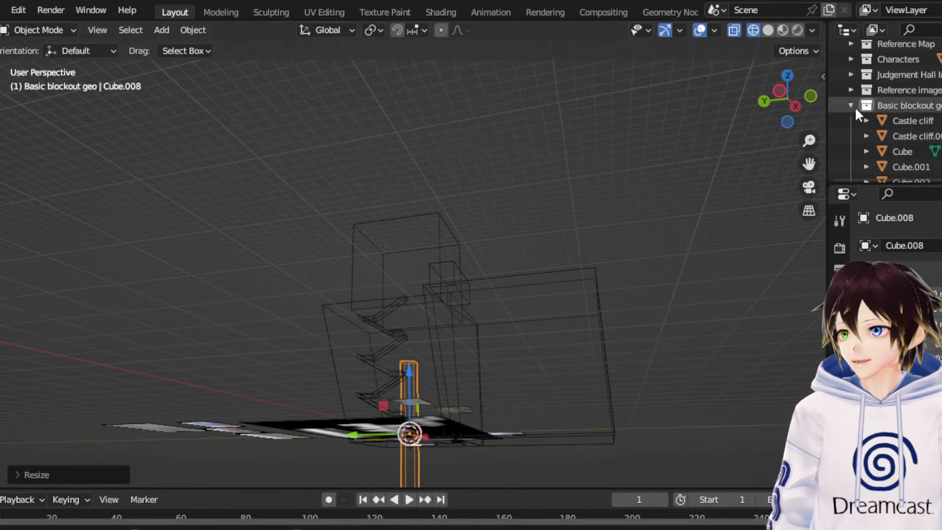
- Raise the tower block along Z and shift it southwest on the map, just below the end of the grey corridor
left_click(778, 96)
left_click_drag(383, 373, 395, 270)
left_click(0, 208)
left_click(1, 151)
left_click(787, 74)
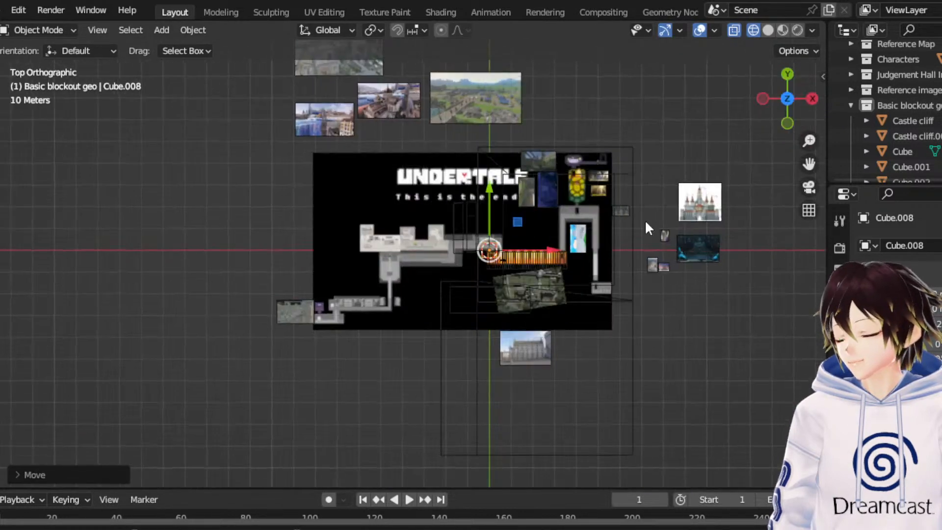
scroll(570, 266, "up", 4)
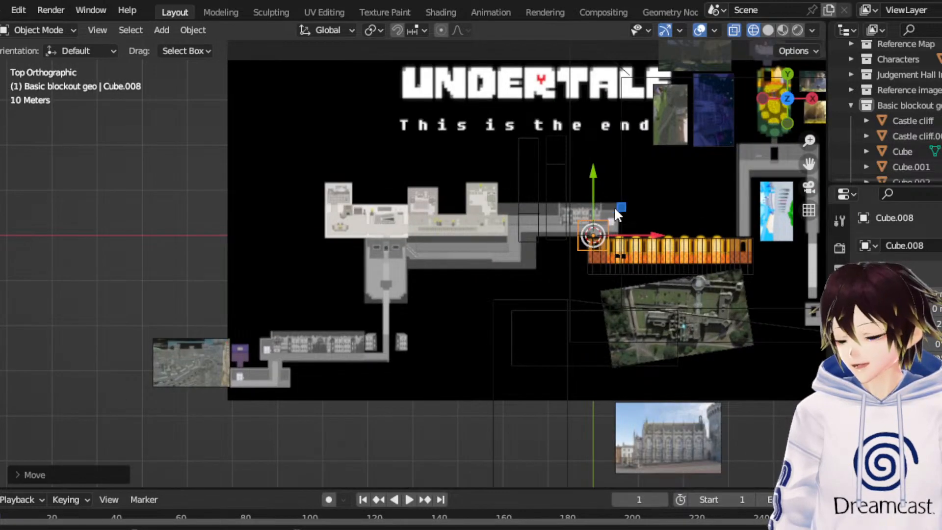
left_click_drag(617, 214, 560, 253)
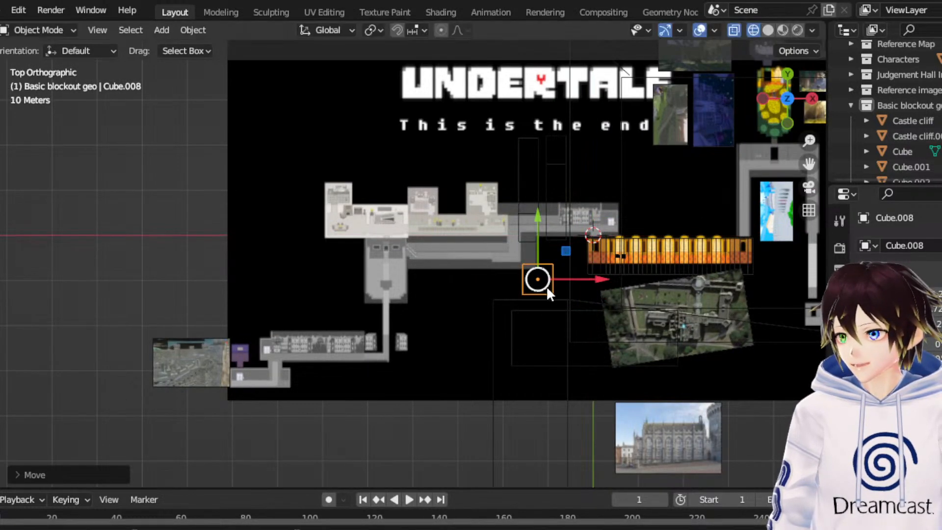
right_click(549, 290)
left_click(548, 290)
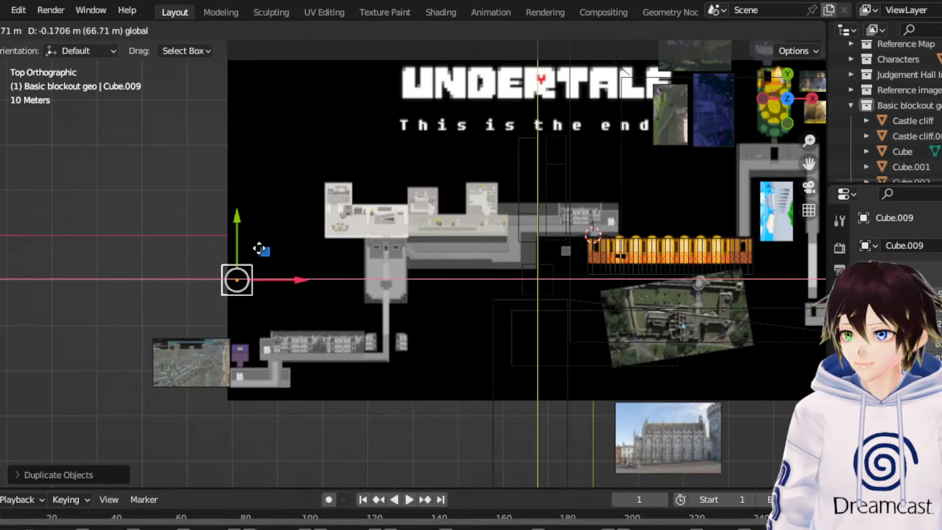
left_click(194, 218)
right_click(192, 230)
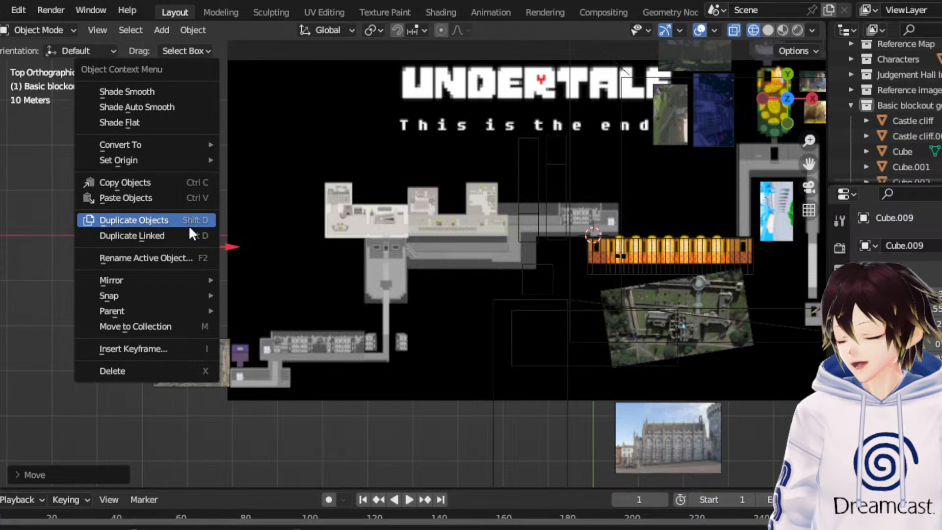
left_click(147, 372)
left_click(162, 30)
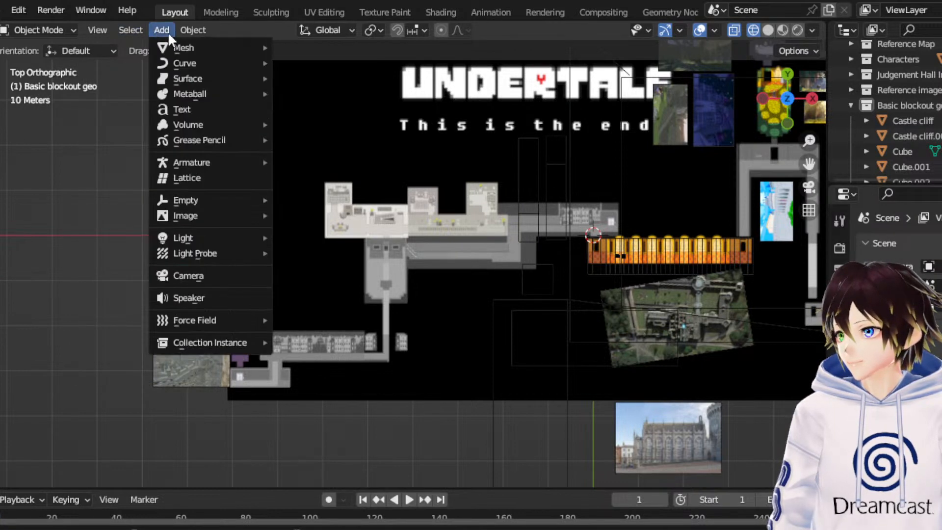
left_click(527, 294)
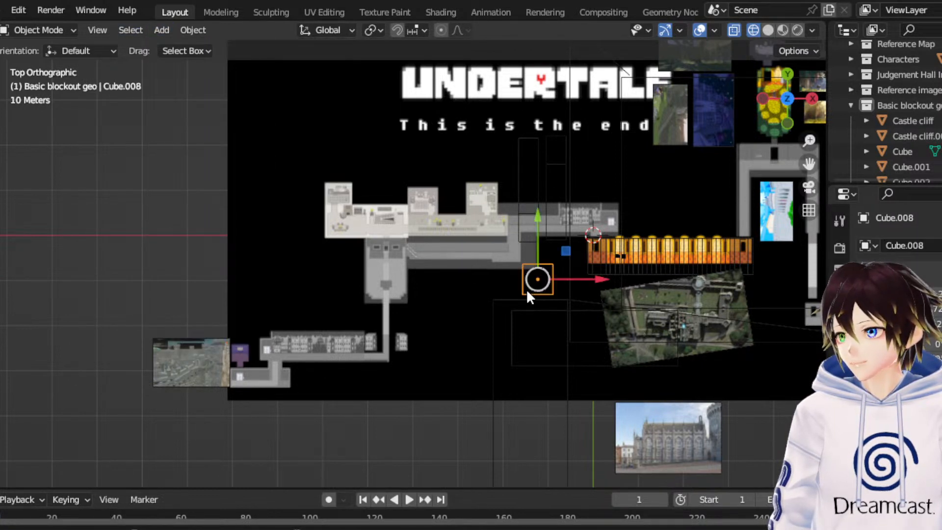
right_click(526, 294)
left_click(494, 173)
left_click(496, 179)
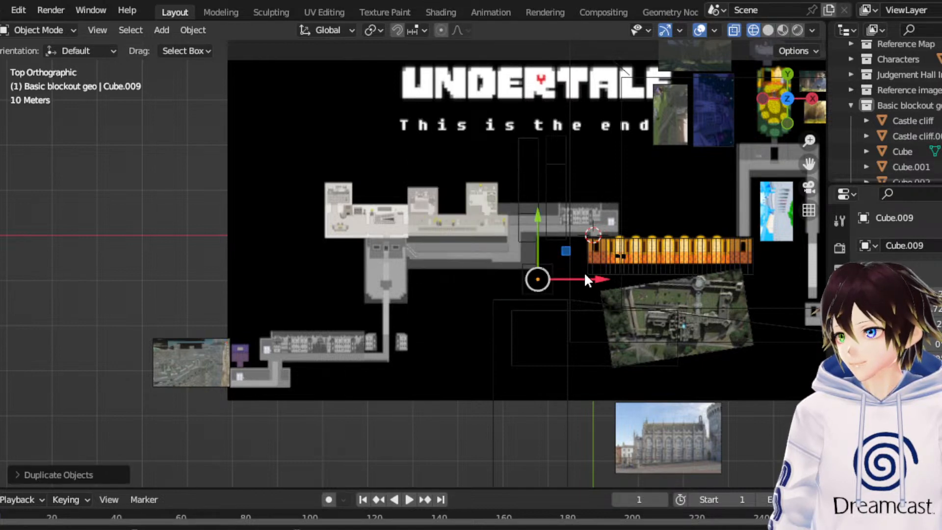
key("g")
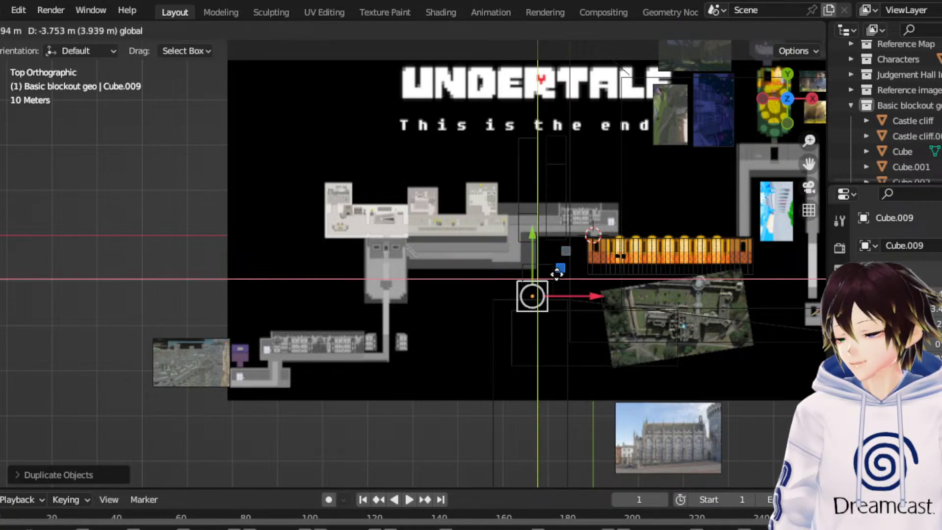
left_click(558, 281)
middle_click_drag(559, 281, 494, 234)
key("Delete")
- Duplicate the tall tower block, leaving the copy in the same place
left_click(516, 255)
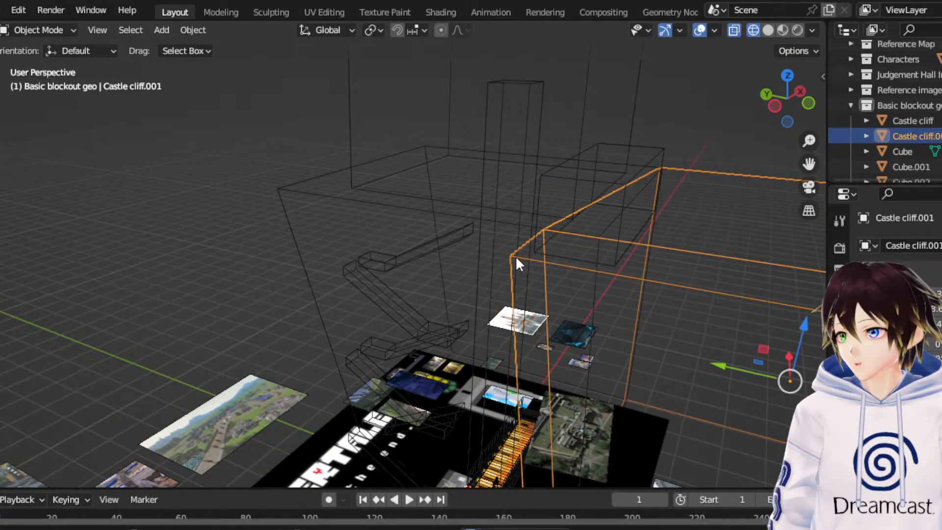
left_click(443, 235)
left_click(518, 206)
right_click(518, 205)
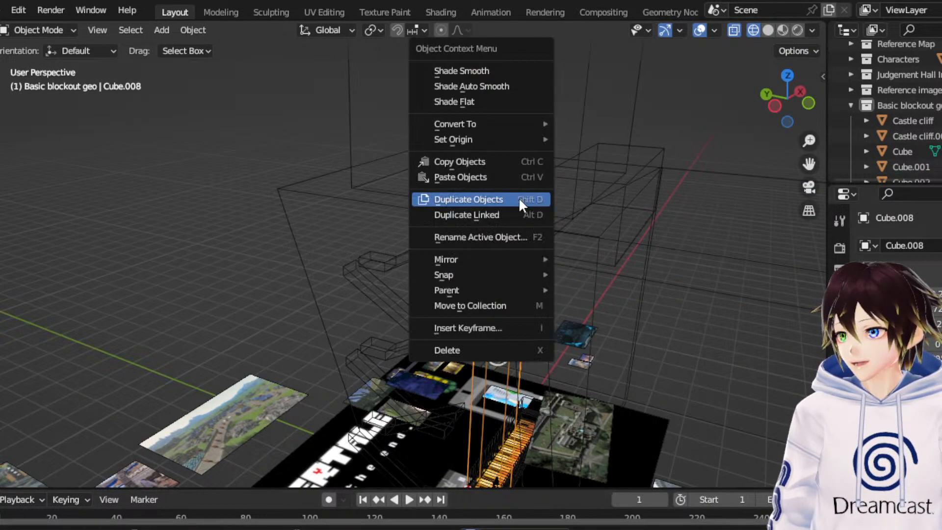
left_click(519, 199)
right_click(519, 198)
- Edit the duplicated tower and lower its top edges along Z to about the height of the cliff top
left_click(58, 31)
left_click(46, 61)
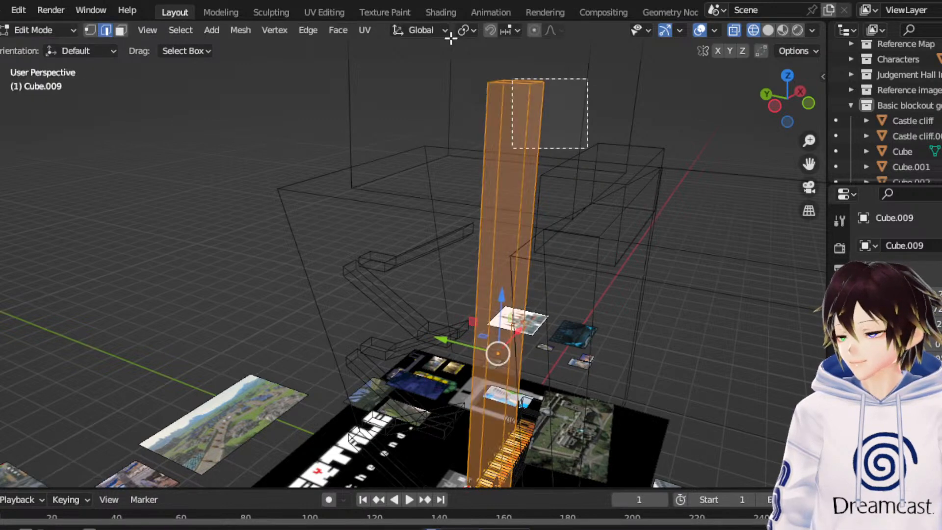
left_click(524, 130)
left_click(774, 106)
key("g")
key("z")
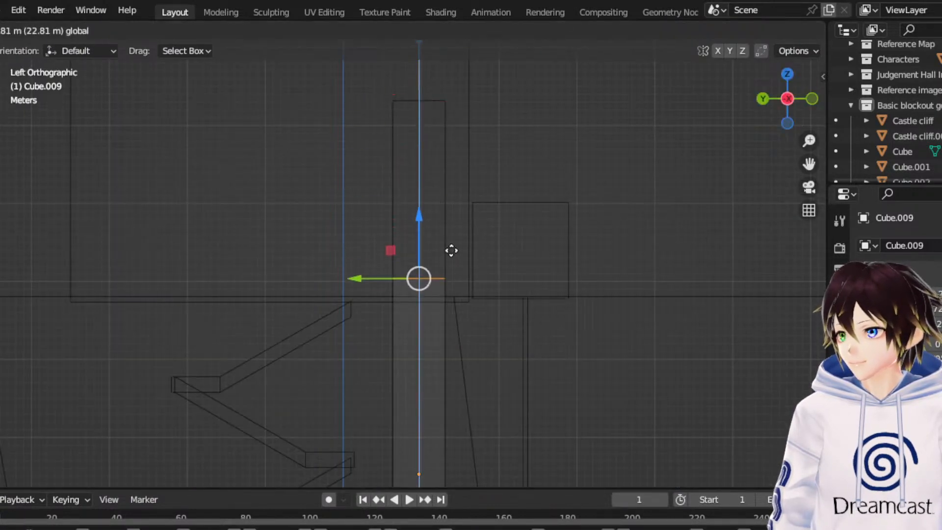
left_click(473, 267)
- Switch to face selection and move the duplicated block's +Y face outward to widen it
middle_click_drag(473, 267, 338, 299)
left_click(315, 299)
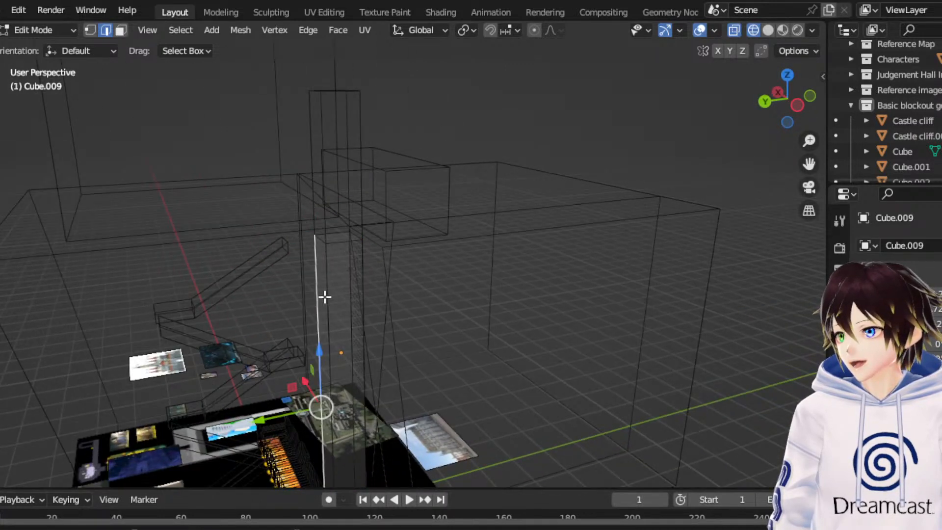
left_click(323, 321)
left_click(119, 32)
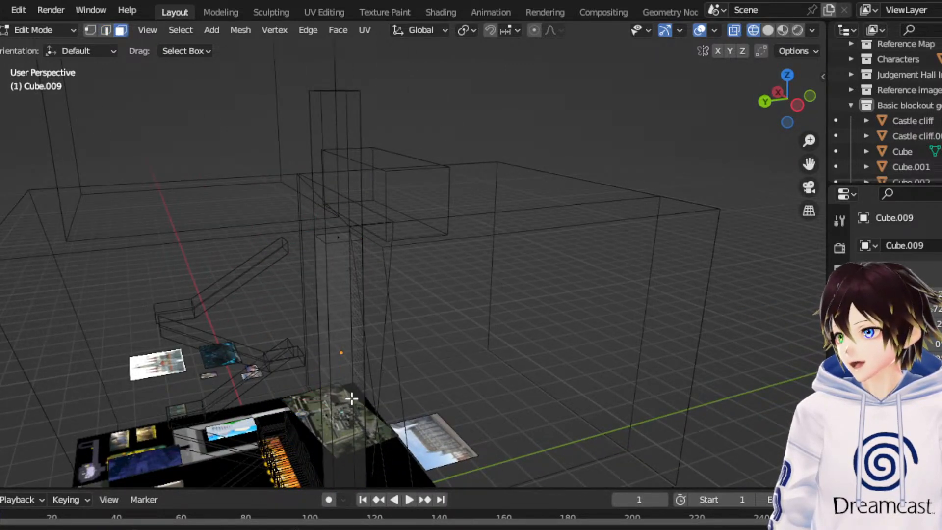
left_click(328, 414)
left_click_drag(325, 414, 309, 419)
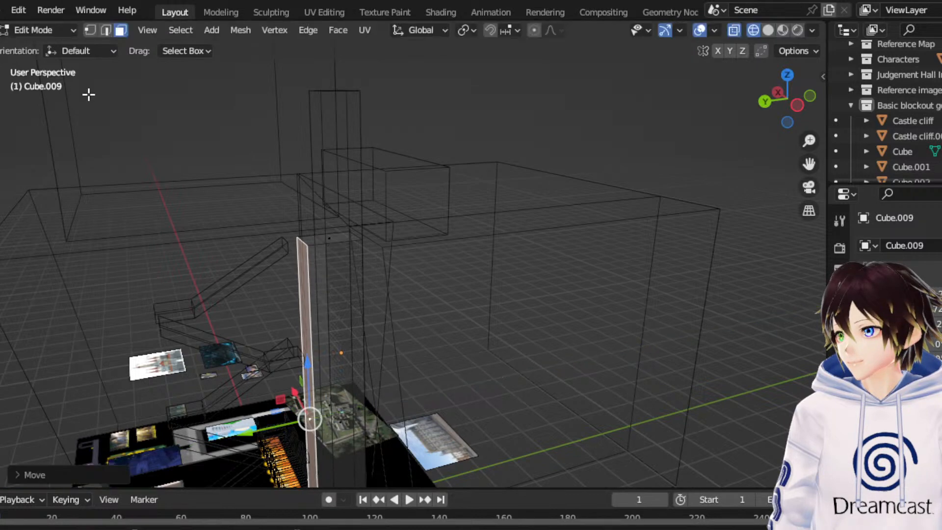
- Extend the duplicated block's west face far along -X over the map, then return to Object Mode
left_click(352, 351)
middle_click_drag(351, 351, 552, 312)
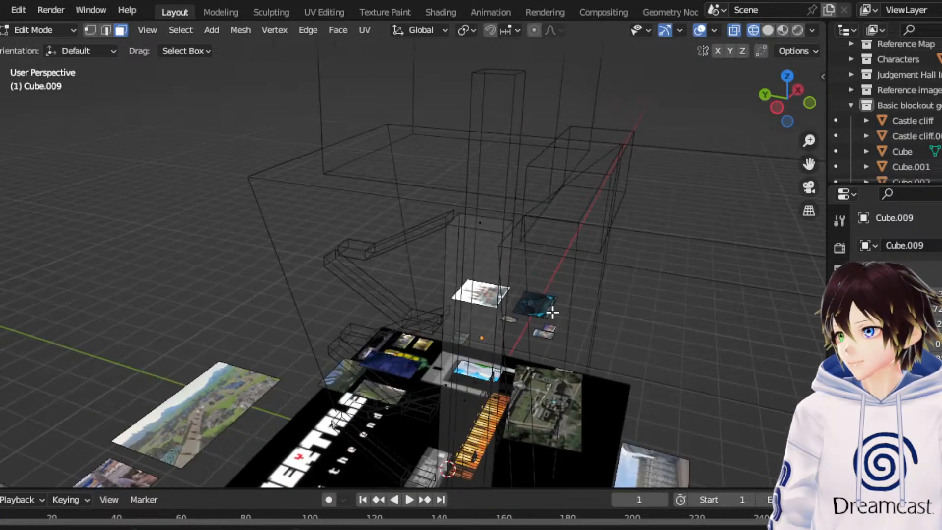
middle_click_drag(468, 403, 560, 329)
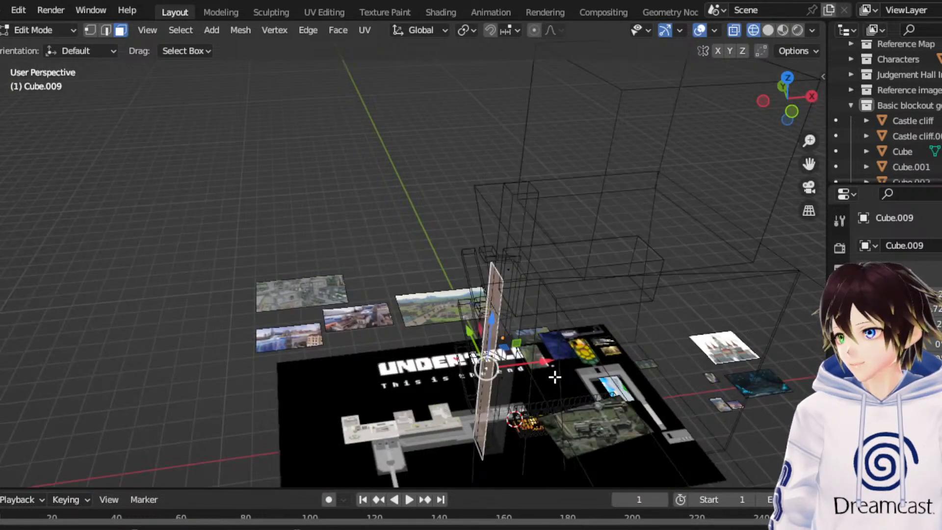
key("g")
key("x")
left_click(463, 371)
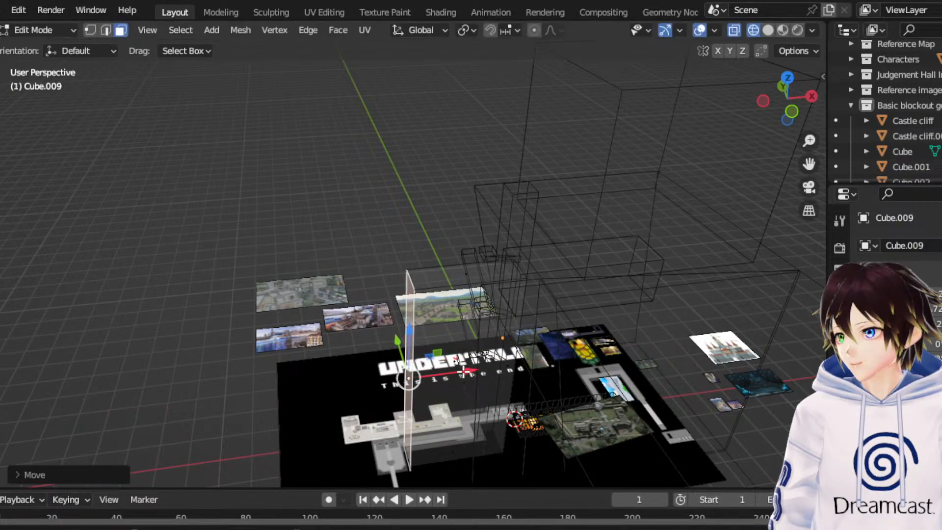
middle_click_drag(330, 227, 309, 232)
left_click(47, 31)
left_click(39, 47)
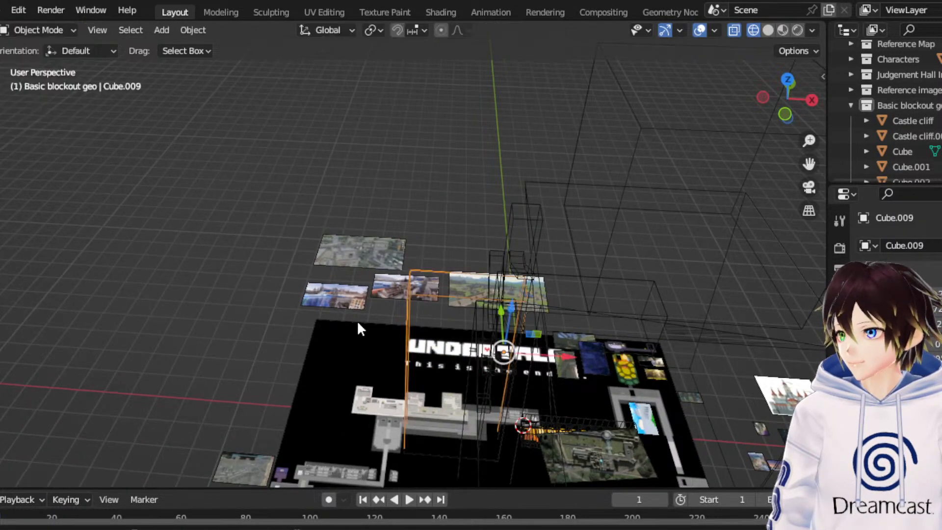
- Select the tower, the lower extended block, the long castle block and the duplicated cliff, and move them together along -Y
middle_click_drag(359, 329, 495, 281)
left_click(440, 226)
middle_click_drag(440, 227, 485, 270)
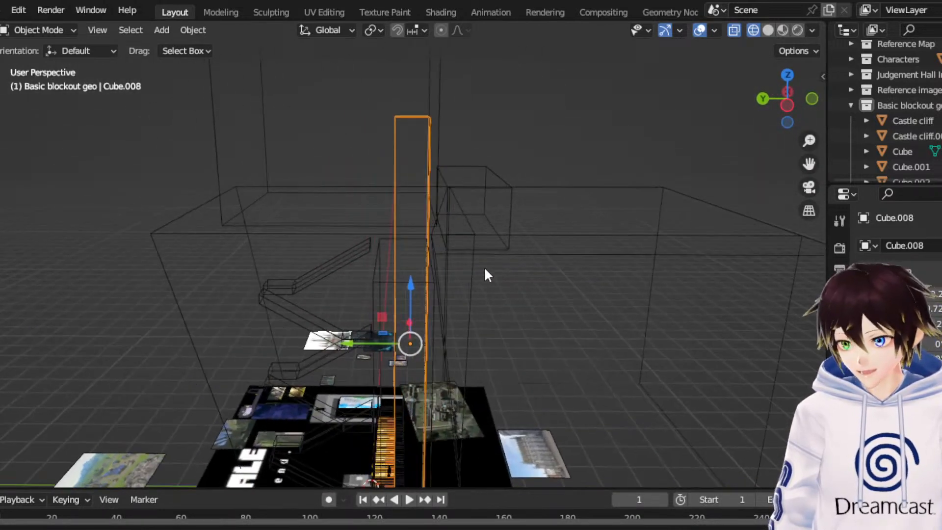
left_click(435, 278, "shift")
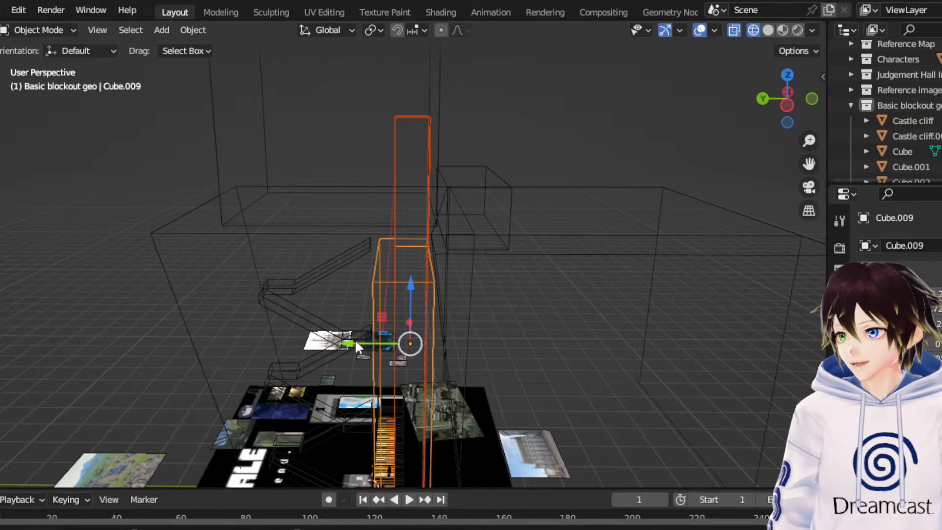
left_click(502, 180, "shift")
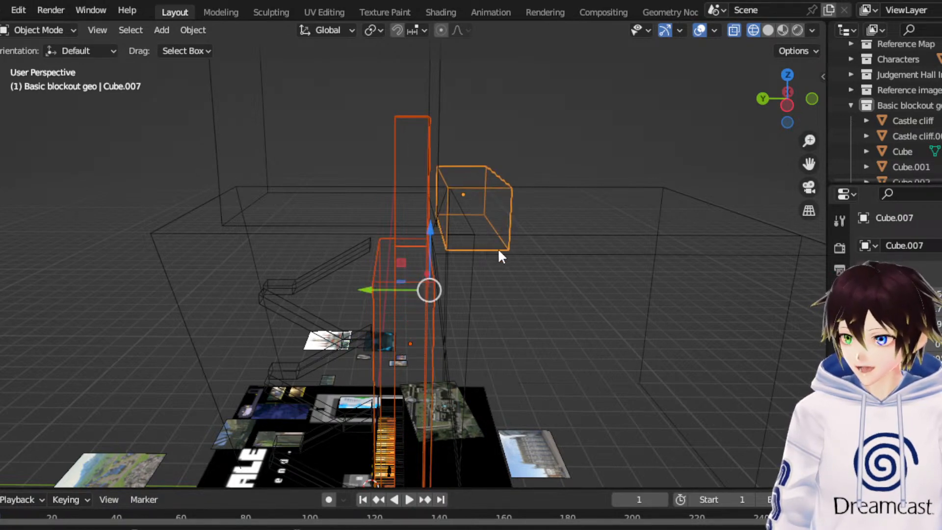
left_click(521, 253, "shift")
left_click_drag(412, 297, 472, 294)
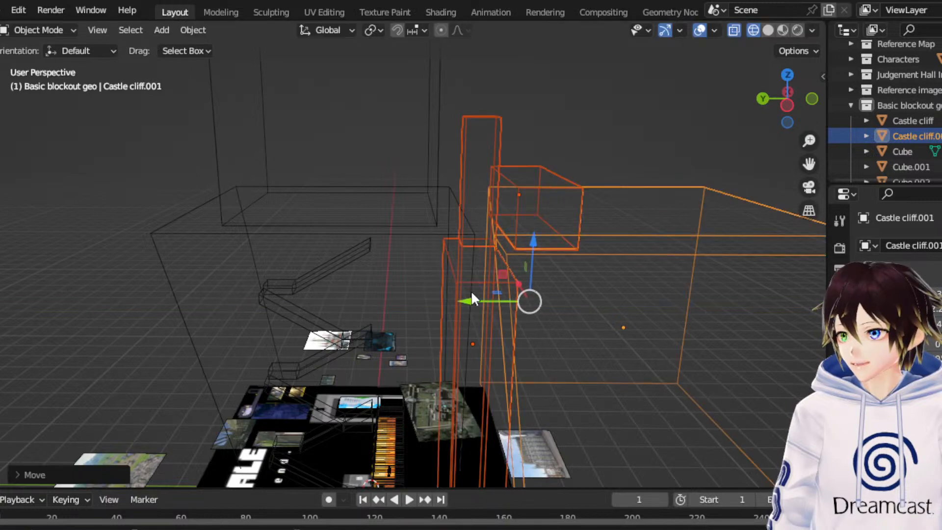
- Select the original castle cliff and examine the whole block-out in solid shading
left_click(787, 76)
scroll(542, 293, "up", 2)
middle_click_drag(567, 316, 412, 242)
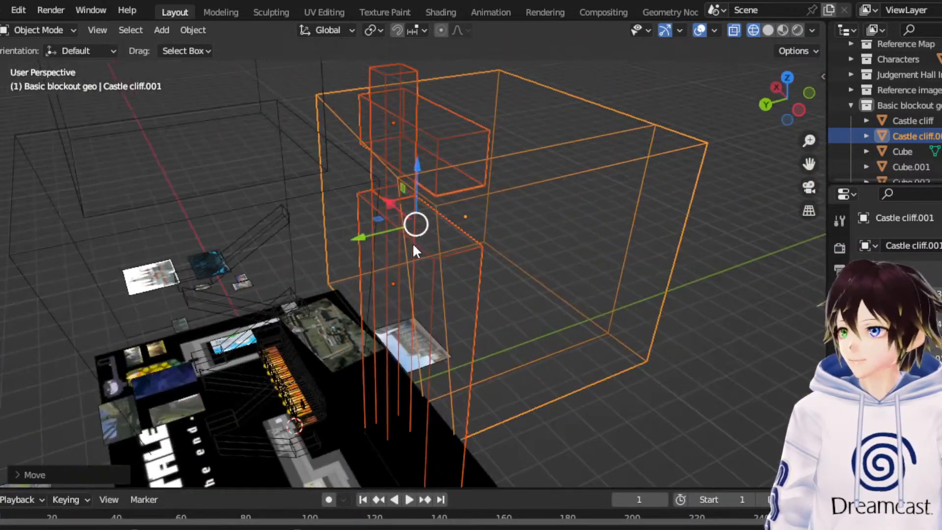
left_click(329, 223)
mouse_move(328, 222)
middle_mouse_down()
mouse_move(370, 214)
mouse_move(248, 211)
middle_mouse_up()
left_click(768, 31)
middle_click_drag(758, 174, 485, 188)
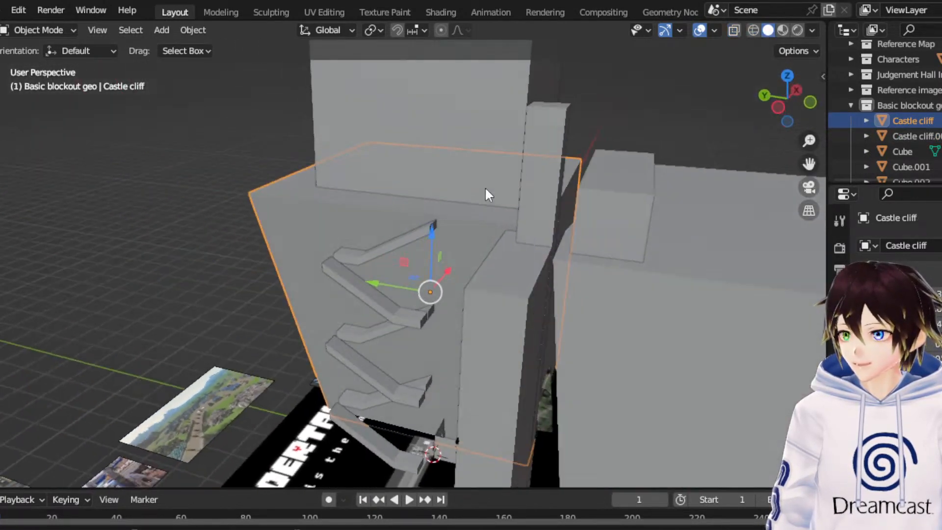
middle_click_drag(539, 166, 535, 165)
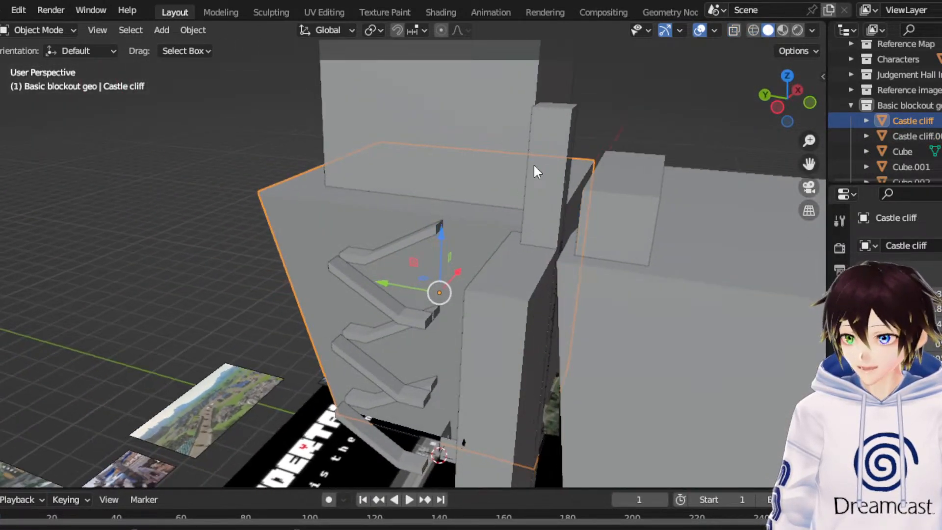
- Move the lower extended block about 3.45 m along the Y axis
left_click(523, 316)
middle_click_drag(519, 250, 490, 314)
key("g")
key("y")
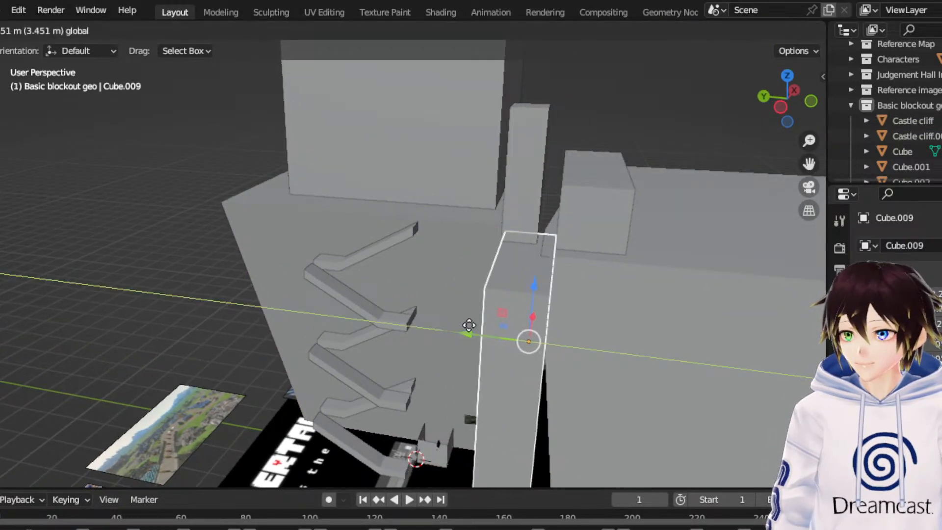
left_click(469, 325)
- Review the castle blocks from several angles, return to wireframe shading and examine their placement on the map from above
middle_click_drag(452, 279, 432, 216)
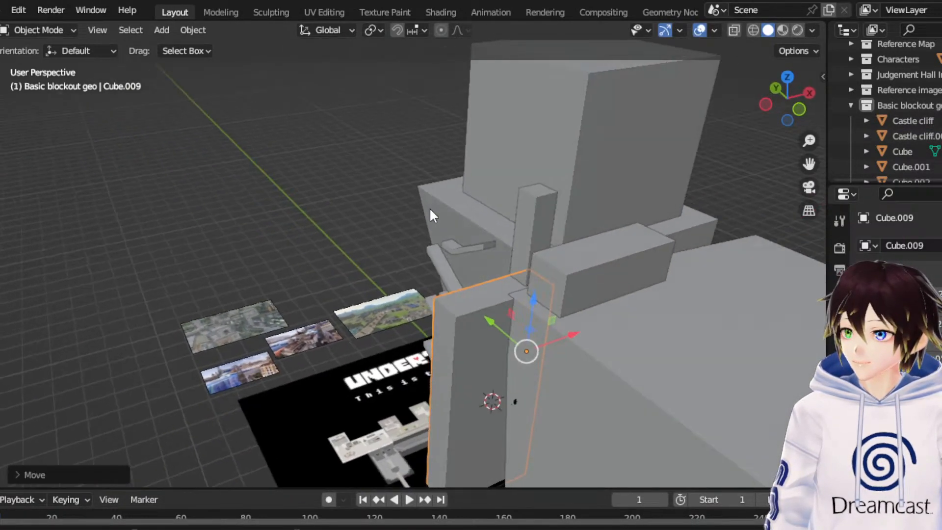
middle_click_drag(637, 266, 757, 272)
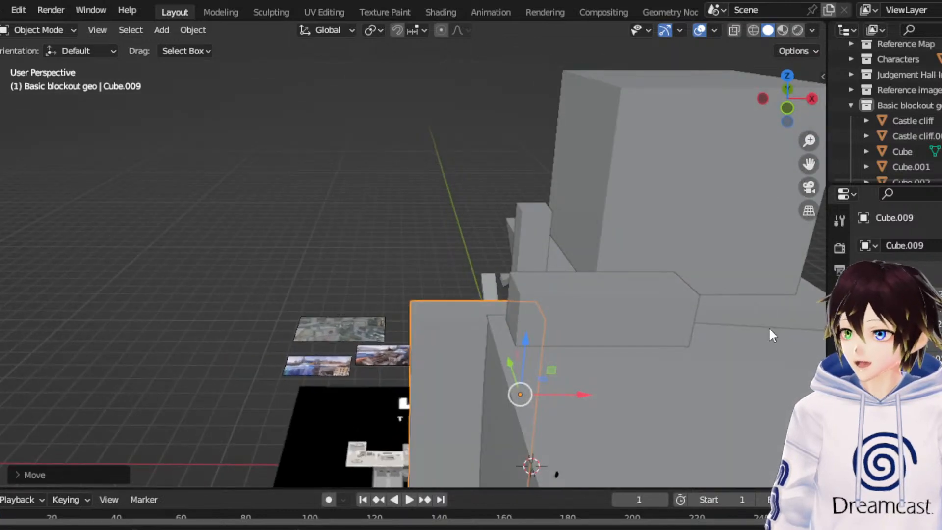
middle_click_drag(771, 335, 789, 348)
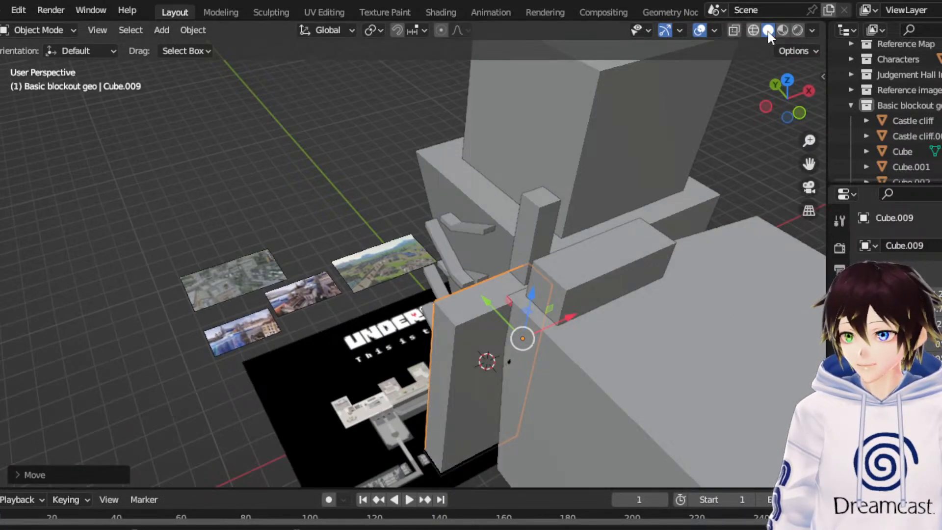
left_click(783, 30)
left_click(753, 30)
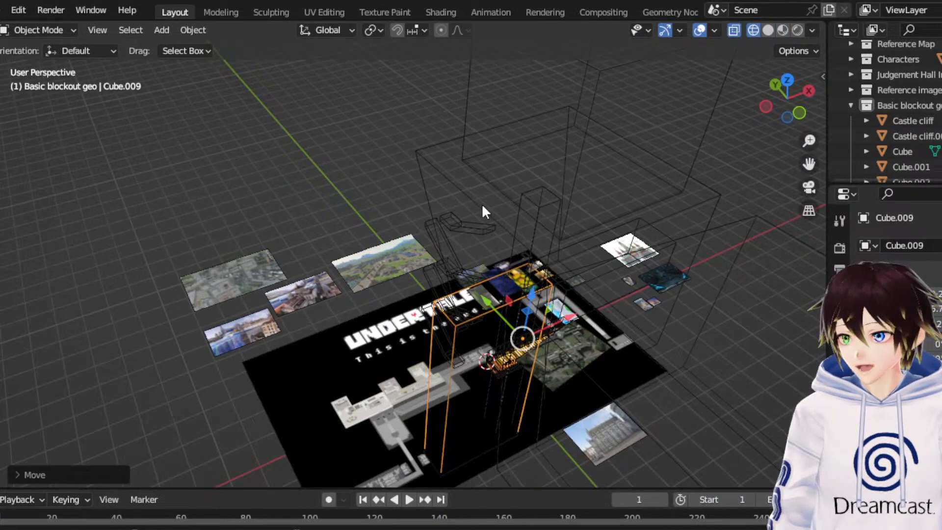
left_click(788, 85)
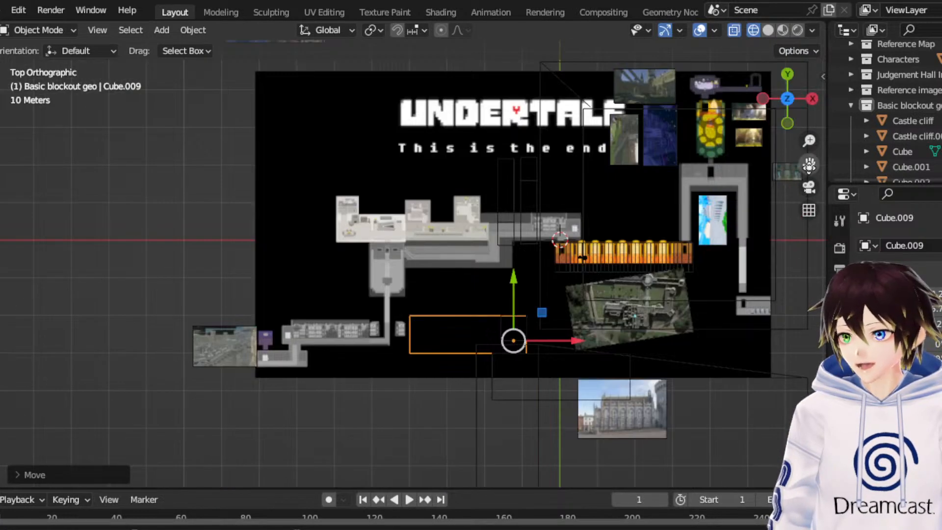
left_click_drag(809, 164, 891, 90)
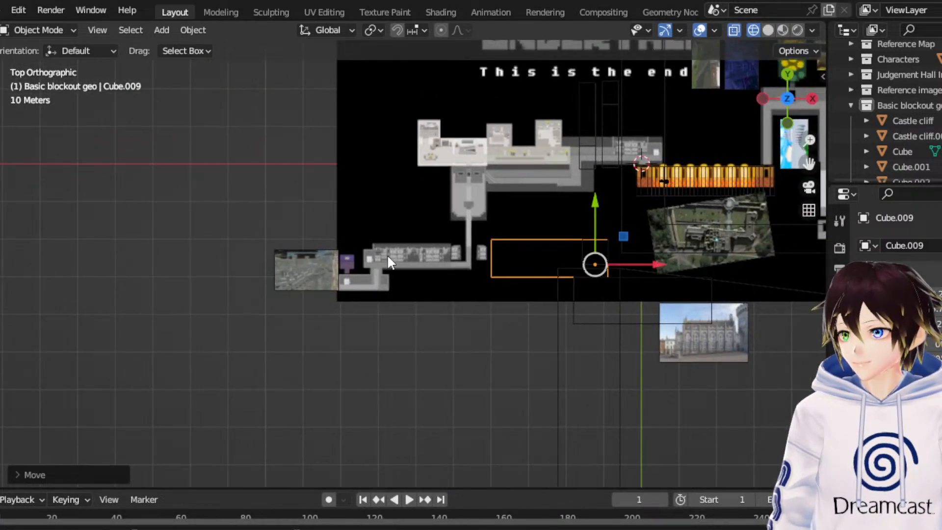
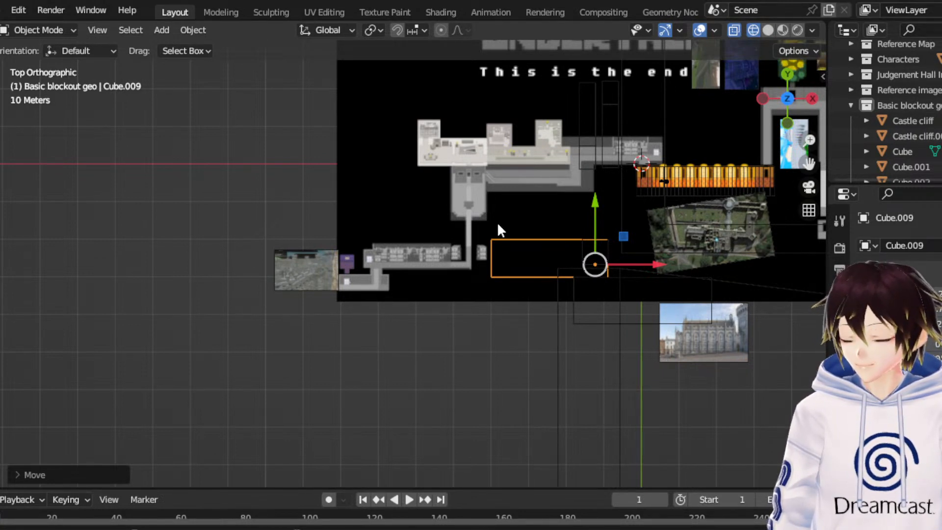
- Extend the lower extended block by moving its -X end vertices about 4.5 m further along -X in Edit Mode
left_click(17, 30)
left_click(25, 61)
left_click(90, 31)
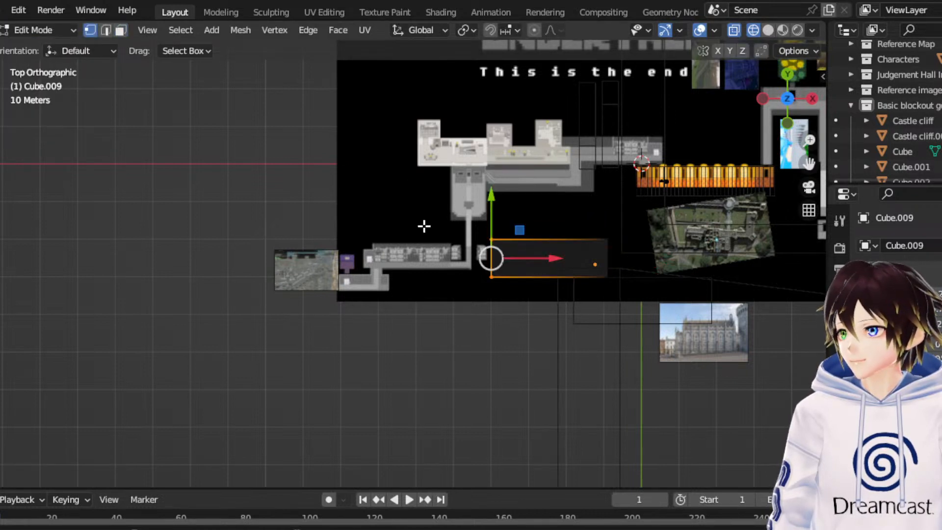
left_click_drag(410, 185, 523, 307)
key("g")
key("x")
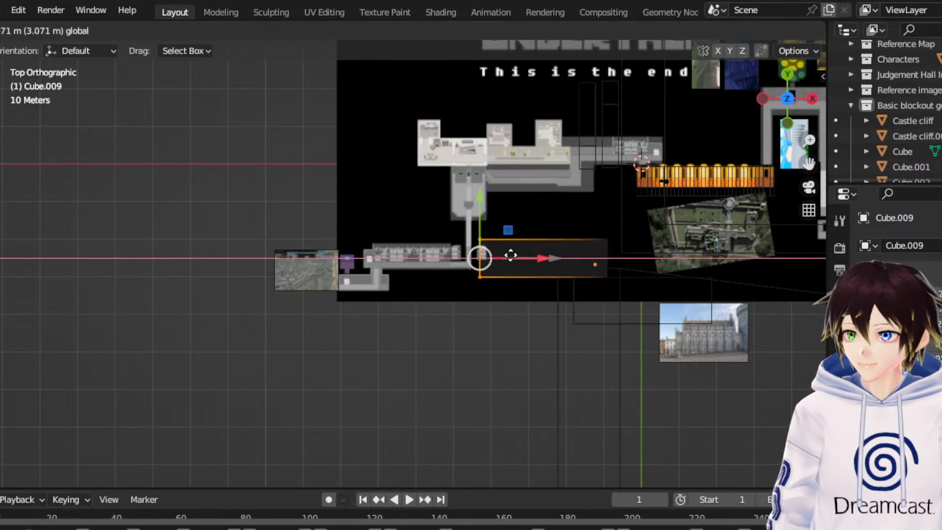
left_click_drag(511, 255, 506, 258)
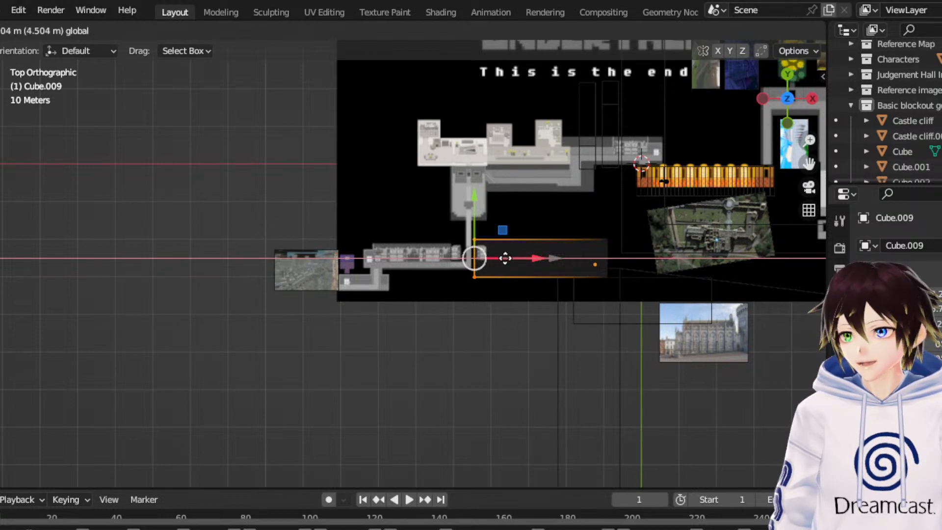
left_click(505, 258)
left_click(431, 211)
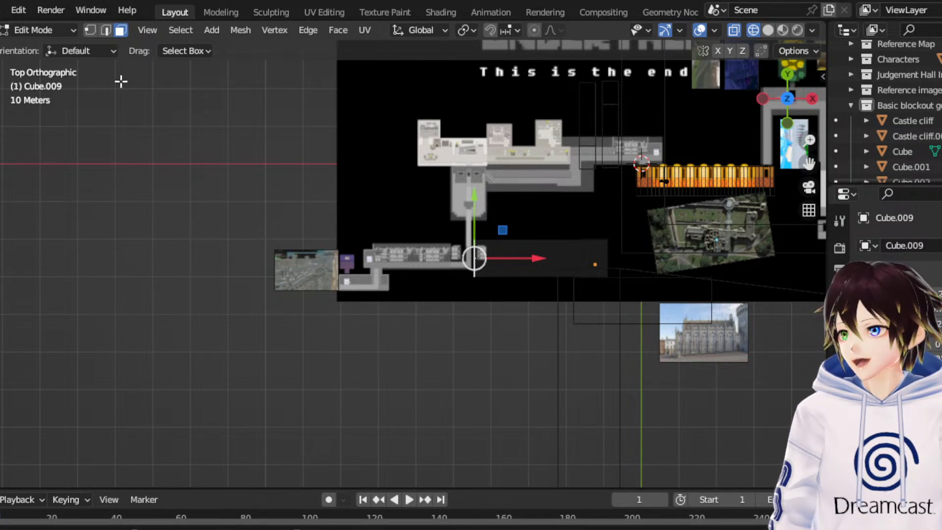
- Duplicate the lower extended block as a separate object and rotate the copy exactly -90° about the Z axis
left_click(47, 30)
left_click(35, 46)
right_click(516, 239)
left_click(515, 239)
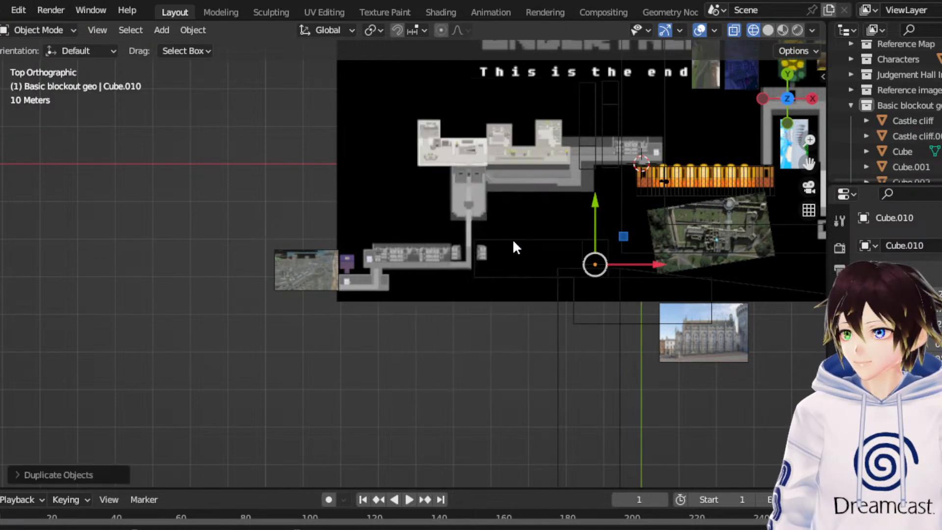
left_click_drag(622, 239, 462, 233)
left_click(2, 149)
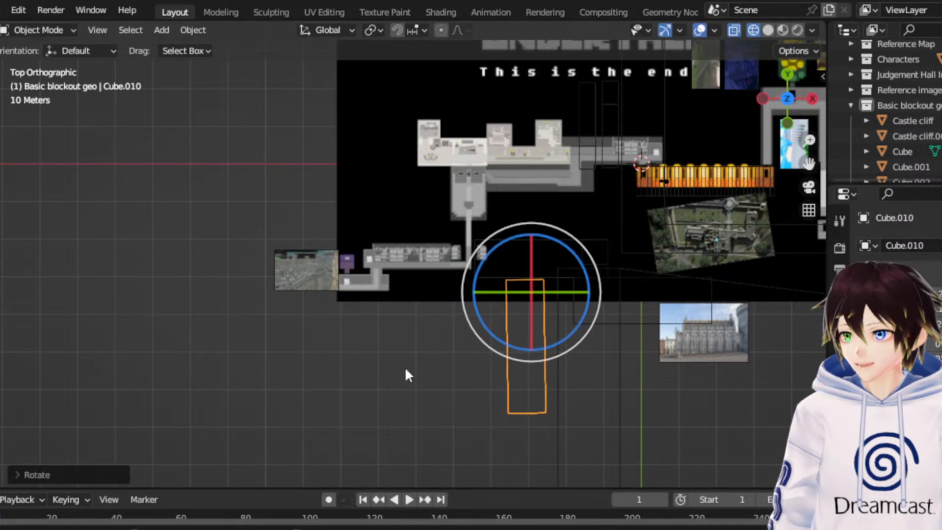
left_click(118, 465)
left_click(190, 399)
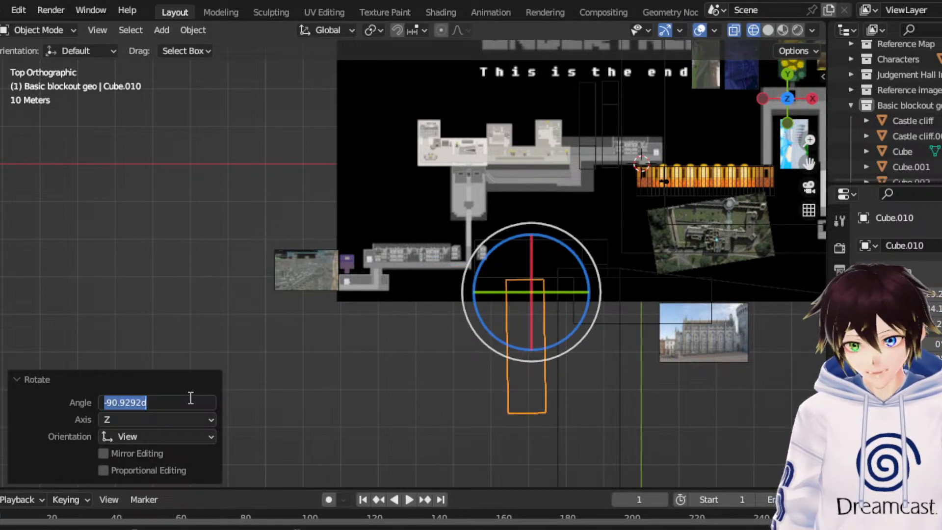
key("Return")
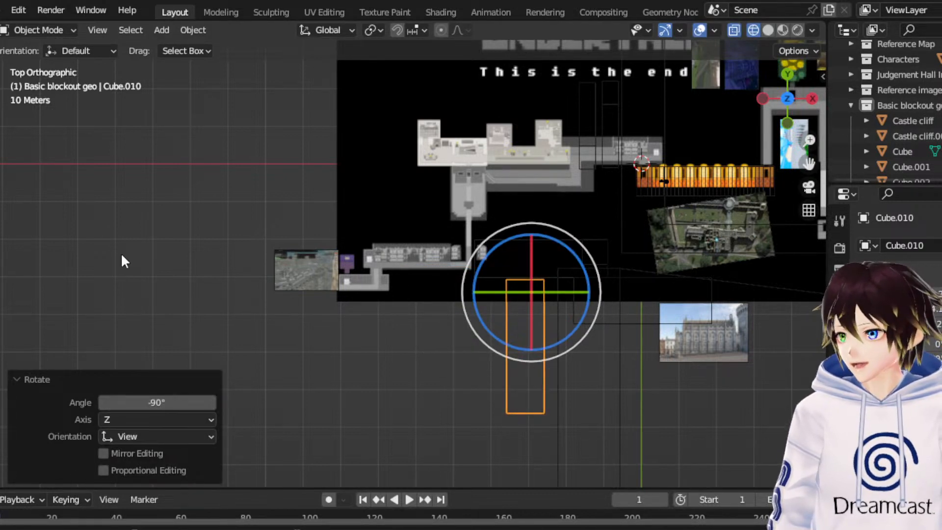
- Move the rotated copy to the -X end of the lower extended block so it runs along -Y
key("shift+space")
key("g")
left_click_drag(562, 262, 550, 434)
- Duplicate the turned block and rotate the new copy exactly 90° about the Z axis
right_click(510, 303)
left_click(495, 307)
key("shift+space")
key("r")
left_click(177, 402)
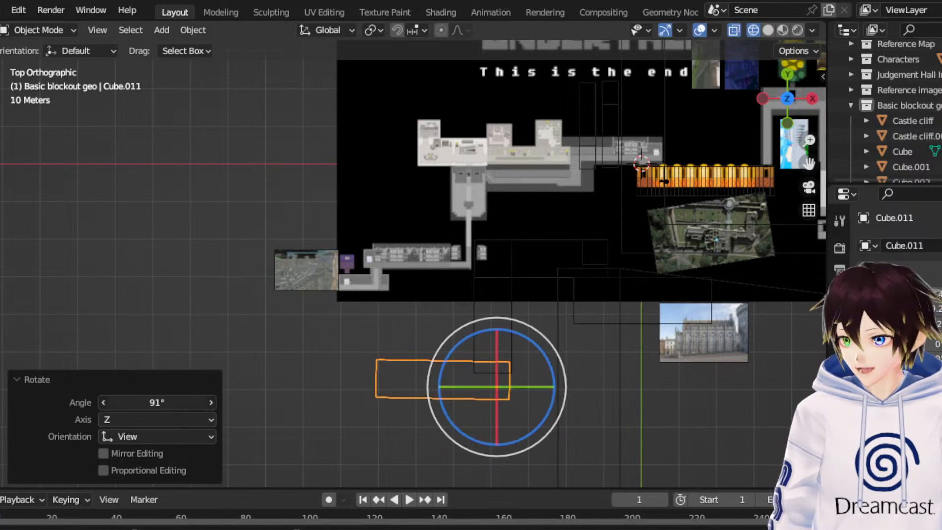
type("90")
key("Return")
- Fit the newest block against the turned block's far end, finishing with a shift of about 0.82 m in X and 6.14 m in Y
key("shift+space")
key("g")
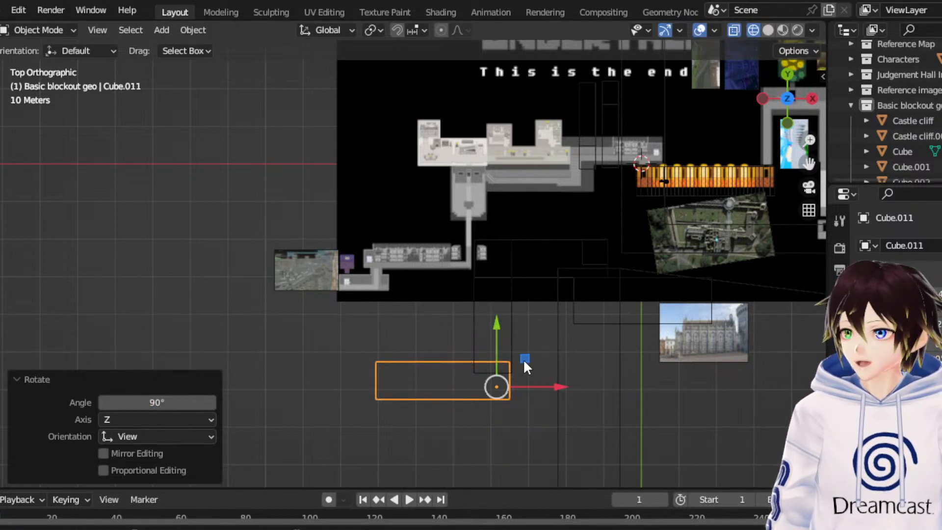
left_click_drag(524, 362, 527, 338)
middle_click_drag(392, 387, 381, 341)
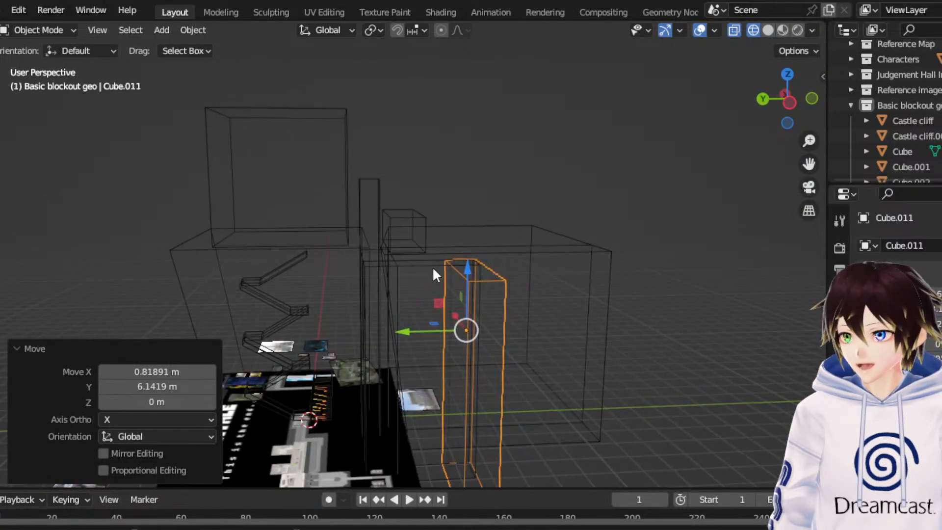
middle_click_drag(434, 214, 487, 131)
left_click(161, 30)
mouse_move(187, 48)
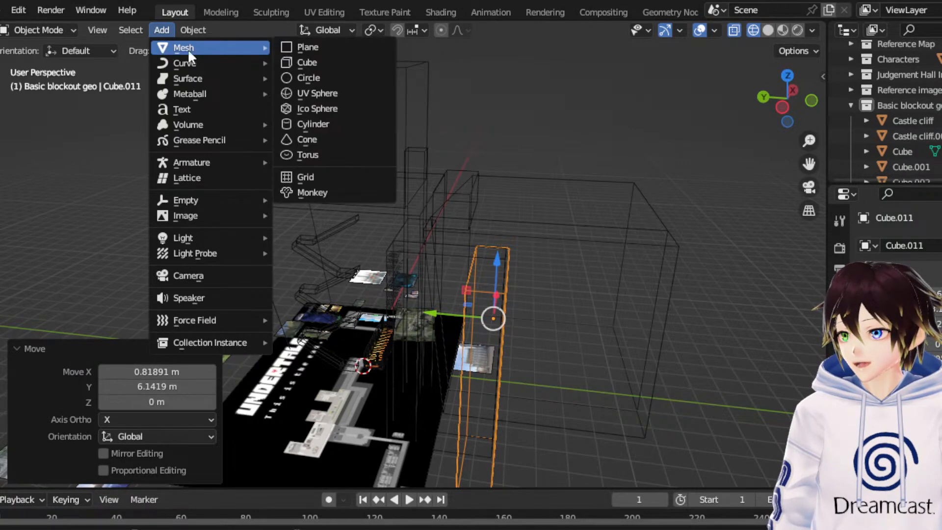
left_click(358, 51)
- Add a mesh cube and scale it uniformly by about 78.36
left_click(161, 30)
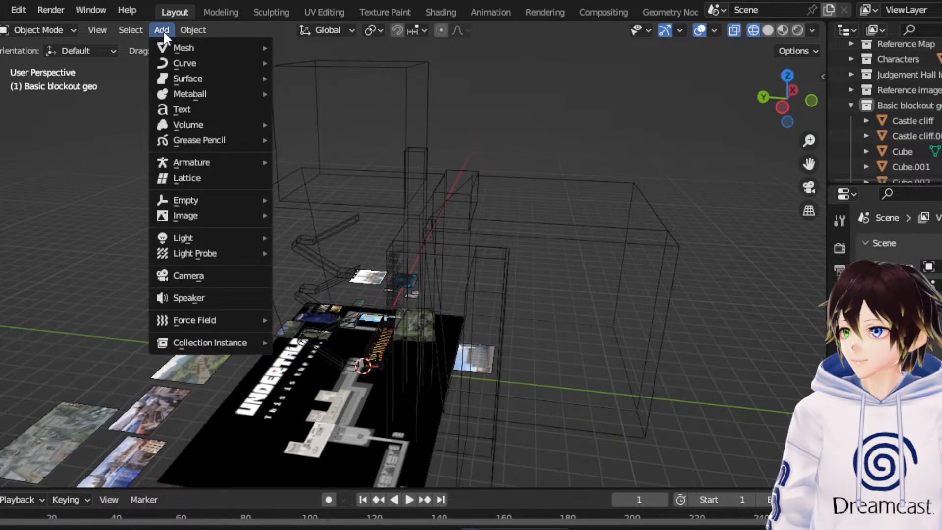
mouse_move(193, 45)
left_click(374, 66)
scroll(319, 314, "down", 3)
middle_click_drag(319, 314, 412, 339)
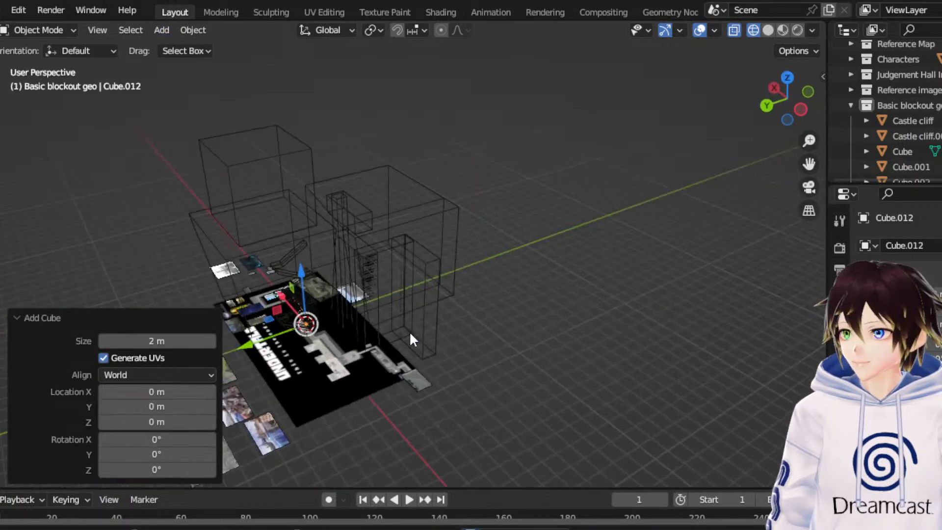
key("s")
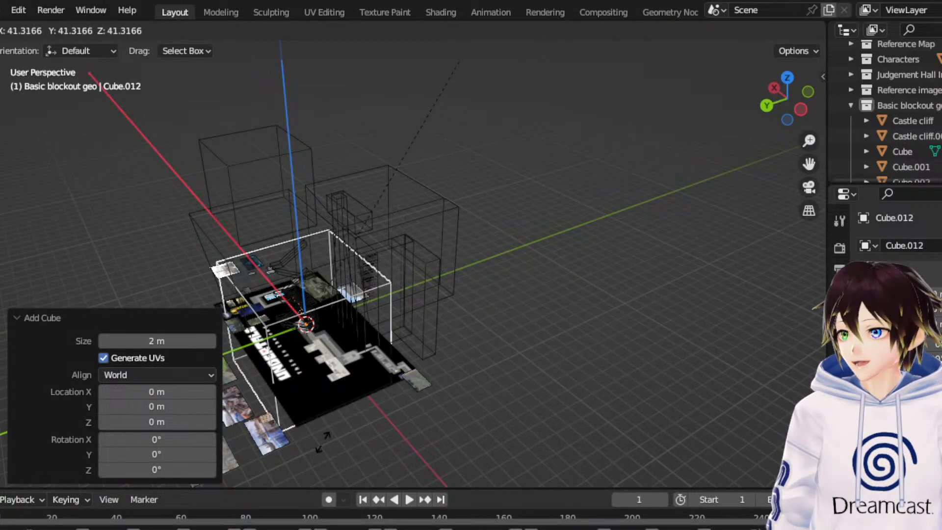
left_click(768, 274)
- Move the large cube about 56 m along X and -123.8 m along Y, and raise it about 57.3 m along Z
left_click(787, 77)
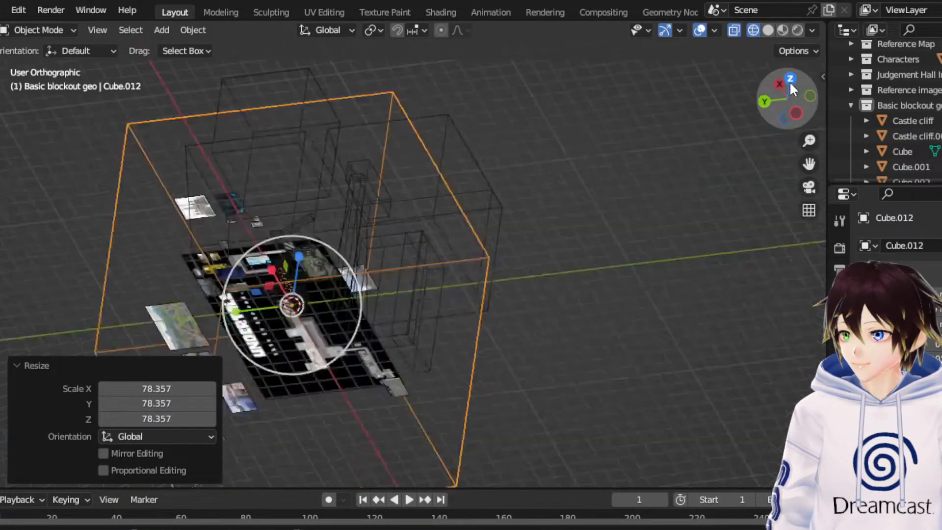
left_click(1, 138)
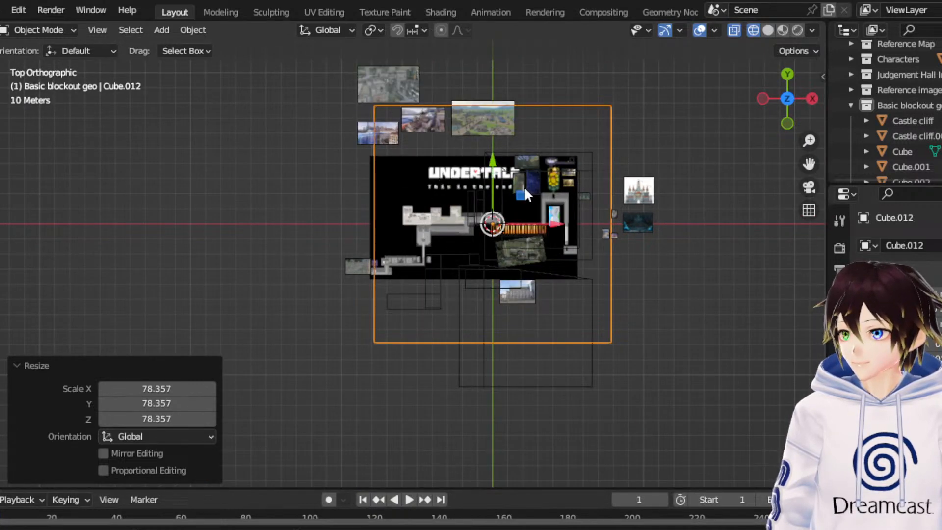
left_click_drag(526, 195, 611, 381)
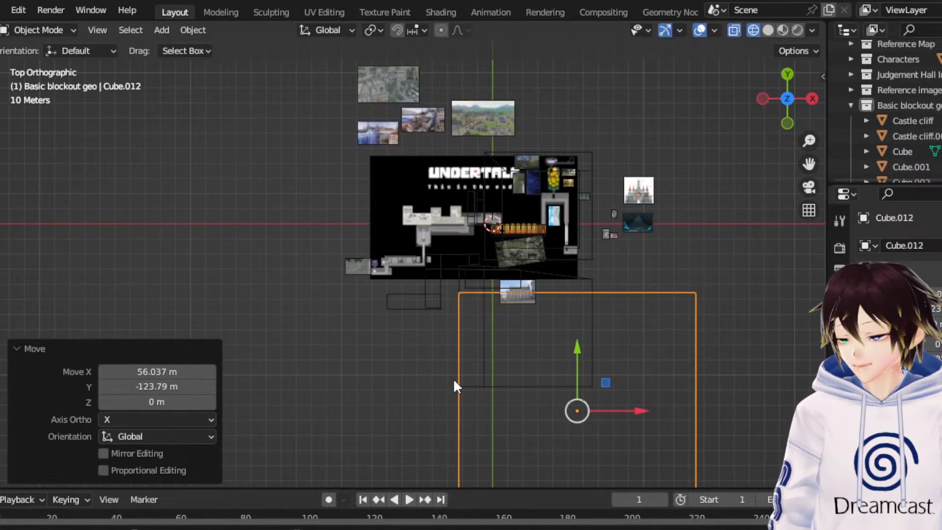
middle_click_drag(452, 377, 450, 281)
scroll(387, 249, "up", 4)
left_click_drag(388, 247, 414, 150)
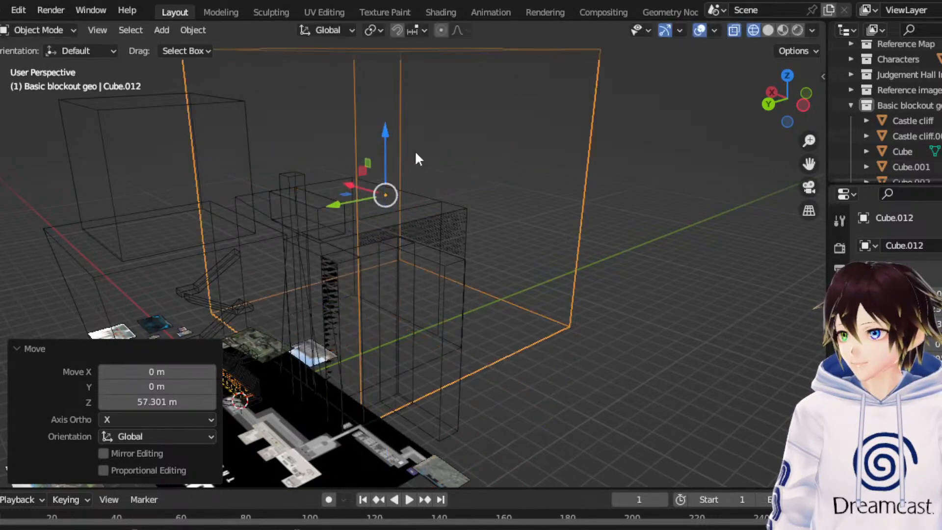
- Stretch the large cube along Z by a factor of about 1.866
middle_click_drag(416, 154, 337, 155)
left_click(1, 190)
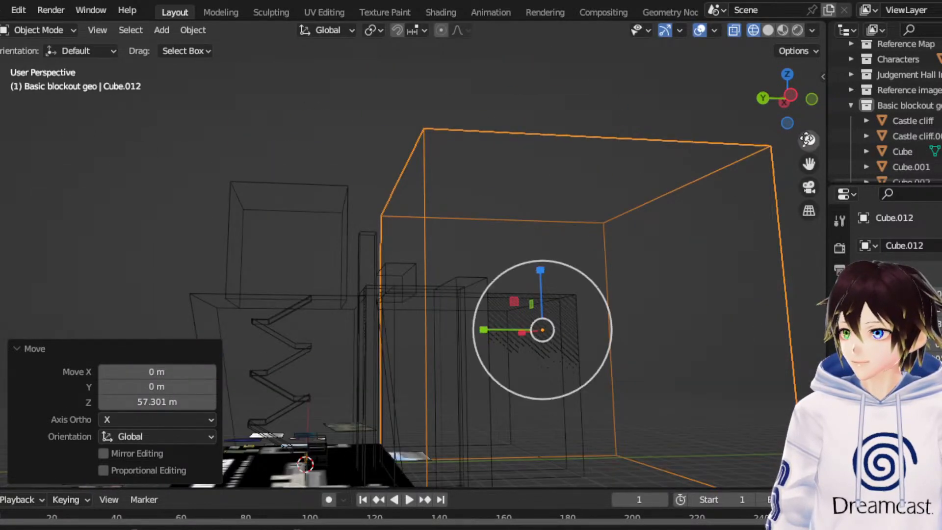
left_click(799, 101)
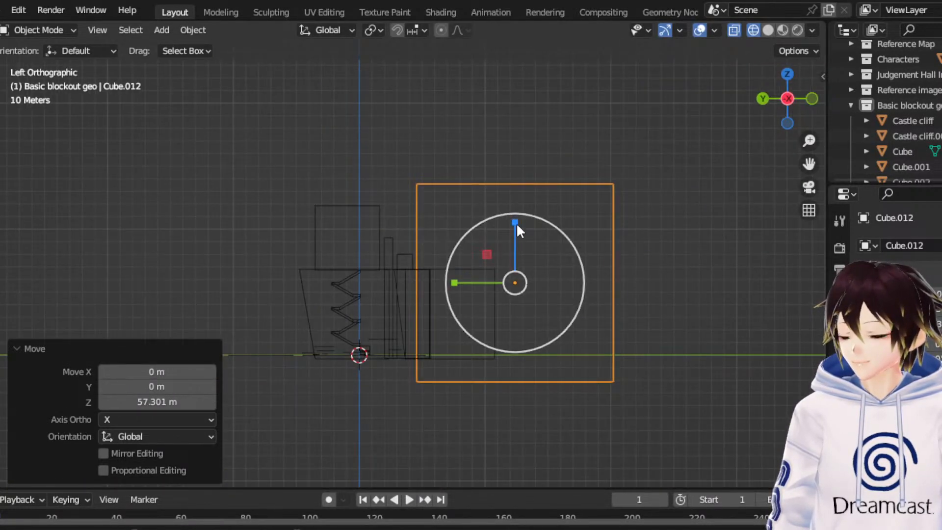
left_click_drag(515, 223, 531, 166)
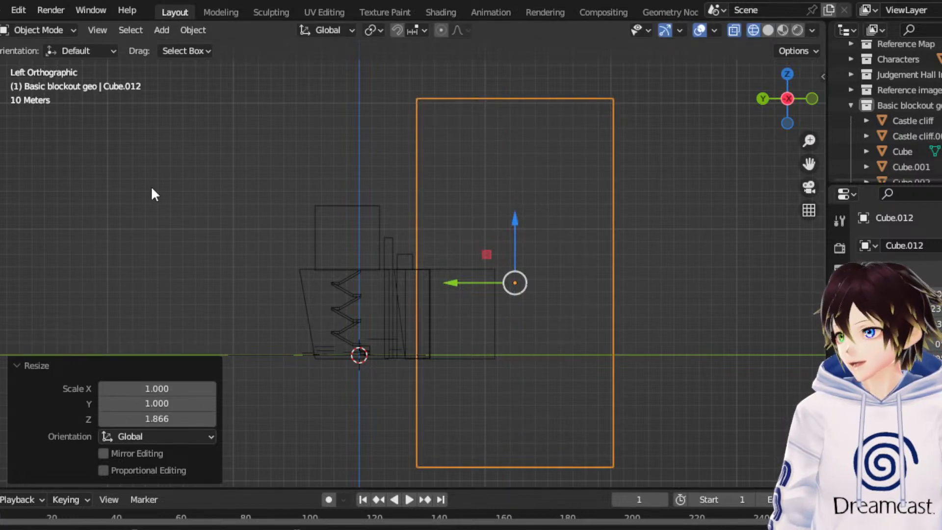
- Raise the stretched cube about 78.9 m along Z and shift it about -88 m along X behind the castle blocks
left_click_drag(508, 228, 555, 120)
middle_click_drag(555, 120, 589, 230)
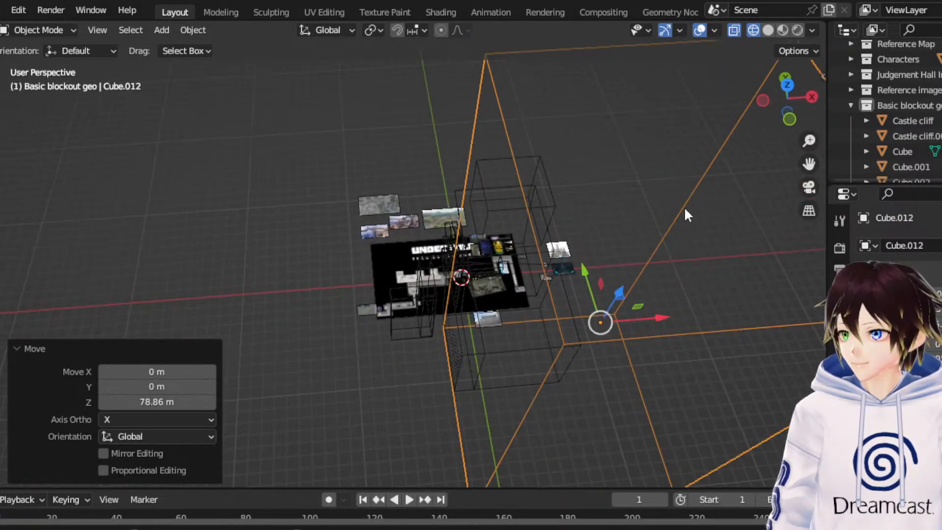
left_click(787, 85)
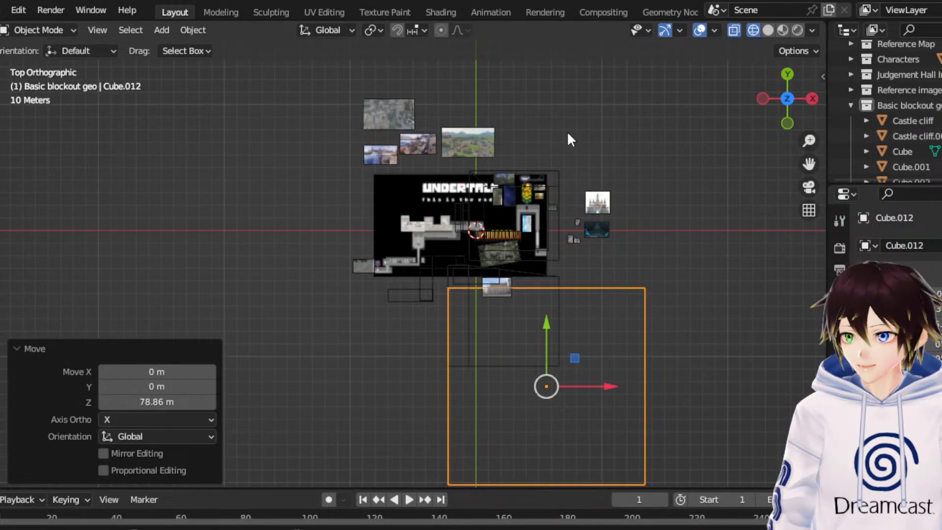
left_click_drag(585, 388, 481, 406)
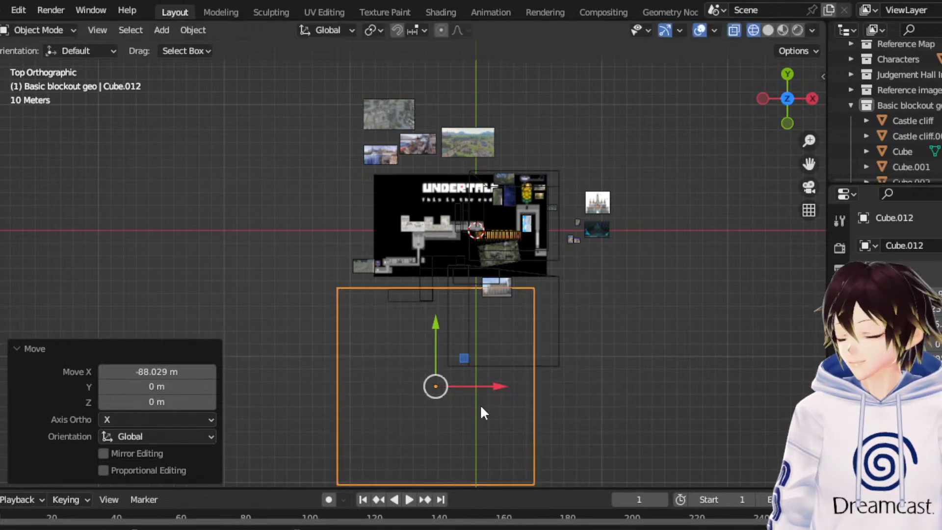
- Delete the far -Y vertices of the large cube in Edit Mode, leaving only the vertical face nearest the map
left_click(39, 31)
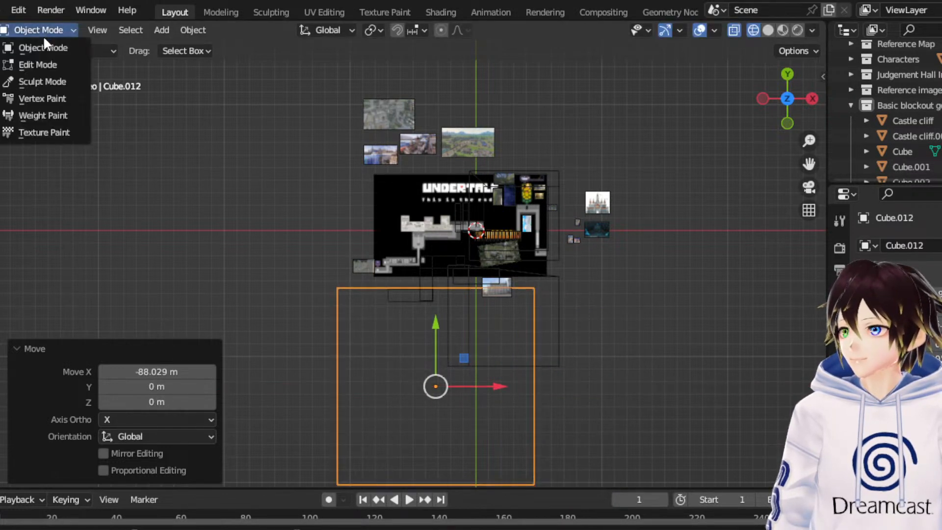
left_click(51, 68)
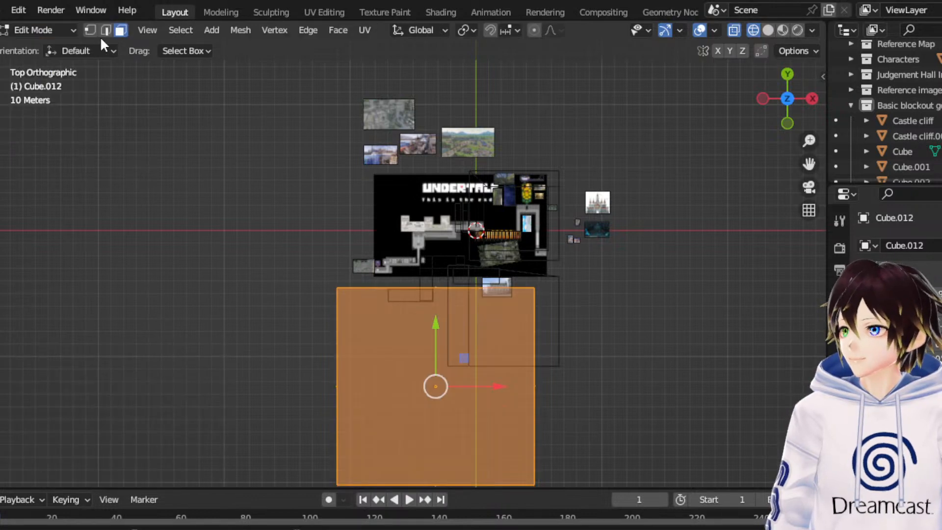
middle_click_drag(343, 393, 426, 247)
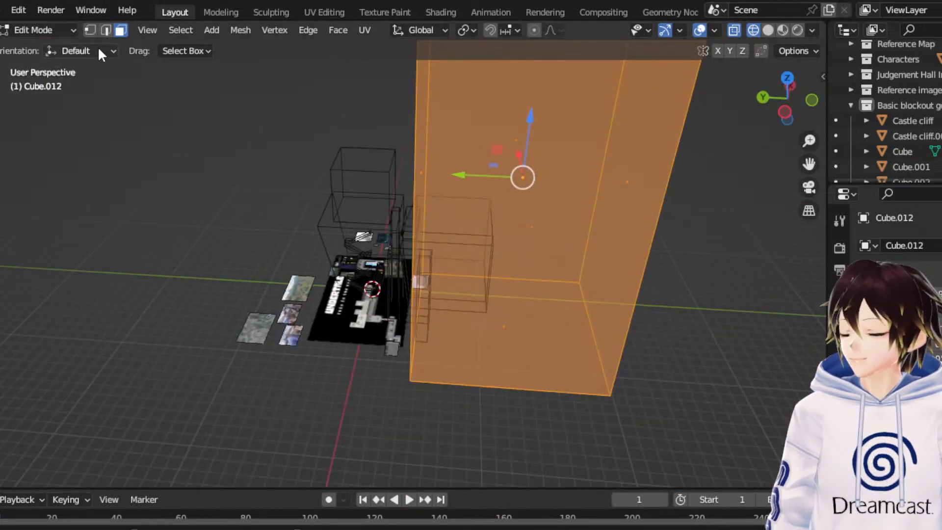
left_click(90, 30)
scroll(485, 221, "down", 4)
left_click_drag(637, 373, 511, 65)
key("x")
left_click(511, 66)
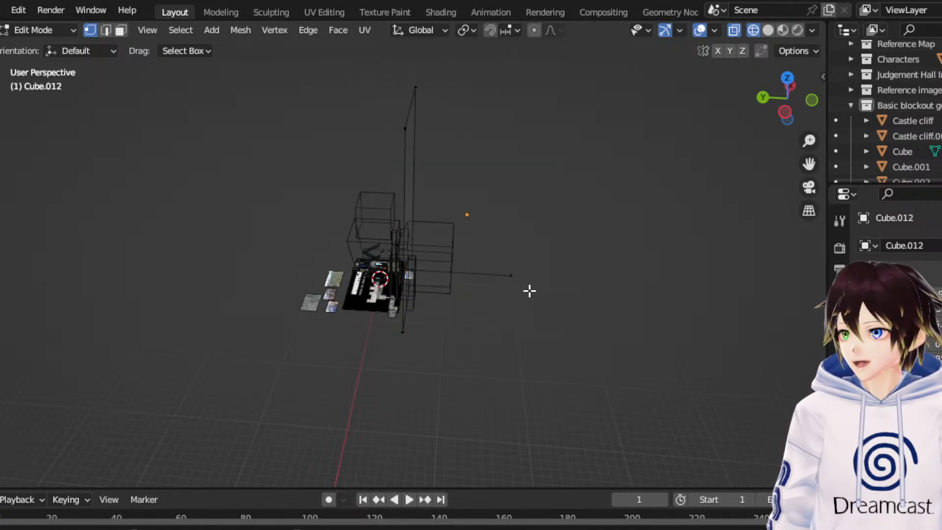
key("x")
left_click(496, 220)
- Select the remaining wall's vertical -X edge and move it about 82.8 m along X, plus another 7.08 m
middle_click_drag(495, 240, 431, 234)
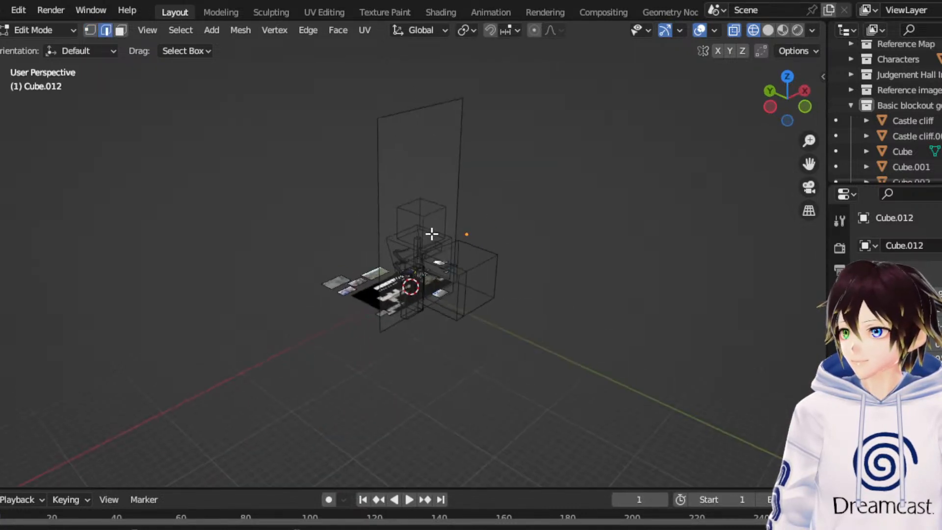
left_click(379, 185)
scroll(292, 246, "up", 8)
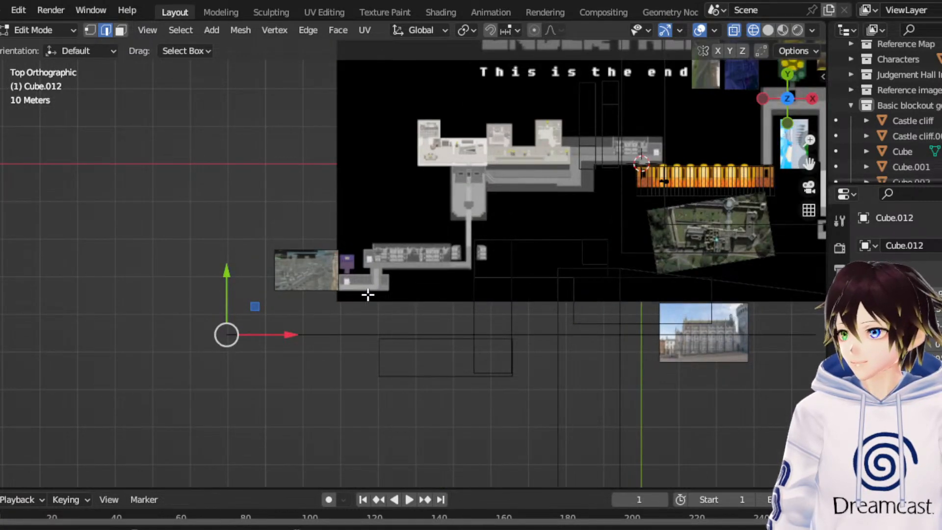
scroll(529, 365, "down", 2)
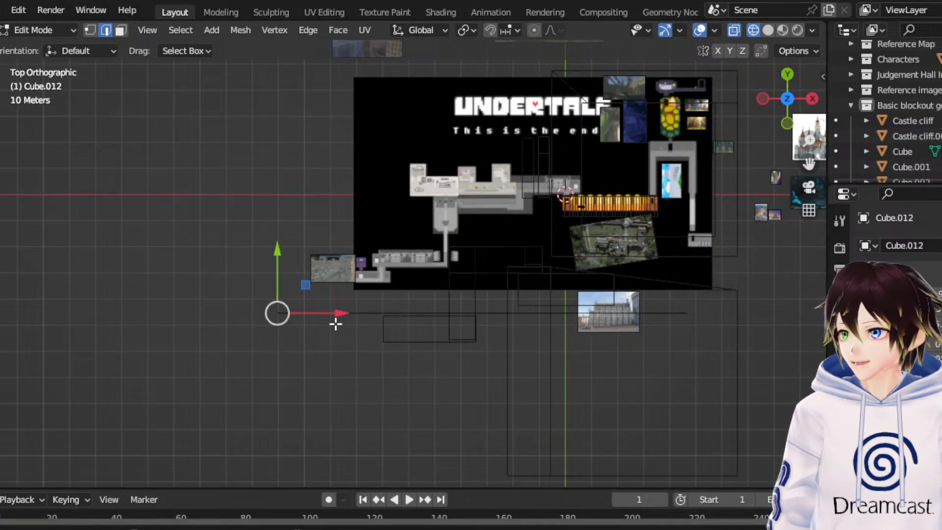
left_click_drag(336, 323, 551, 315)
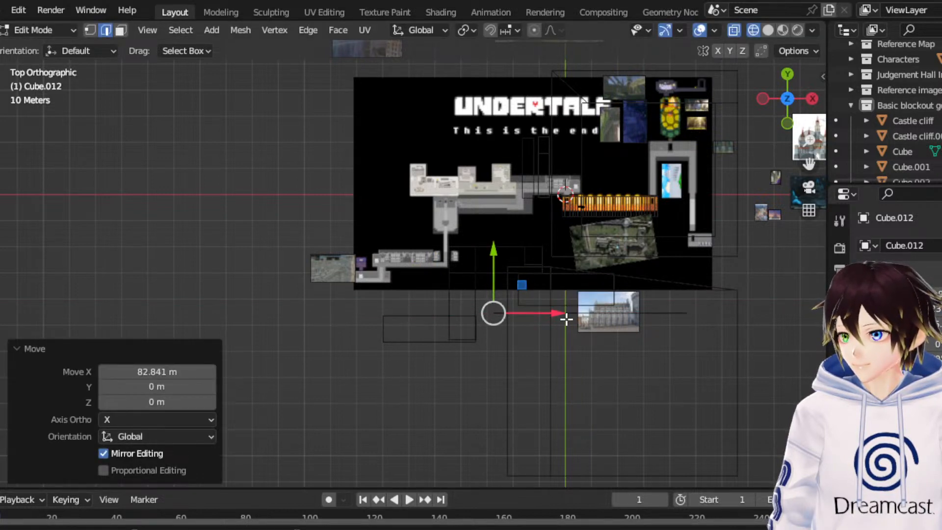
left_click_drag(561, 316, 580, 316)
middle_click_drag(564, 332, 560, 275)
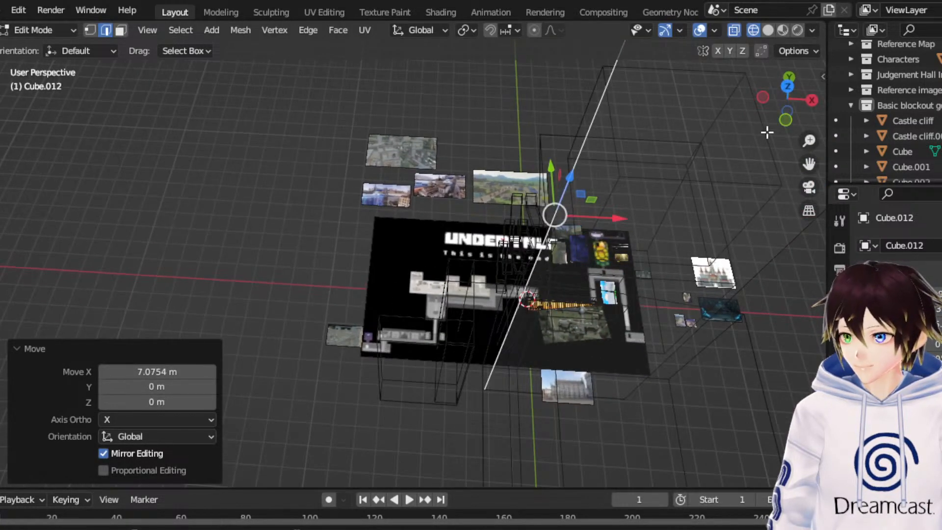
left_click(788, 85)
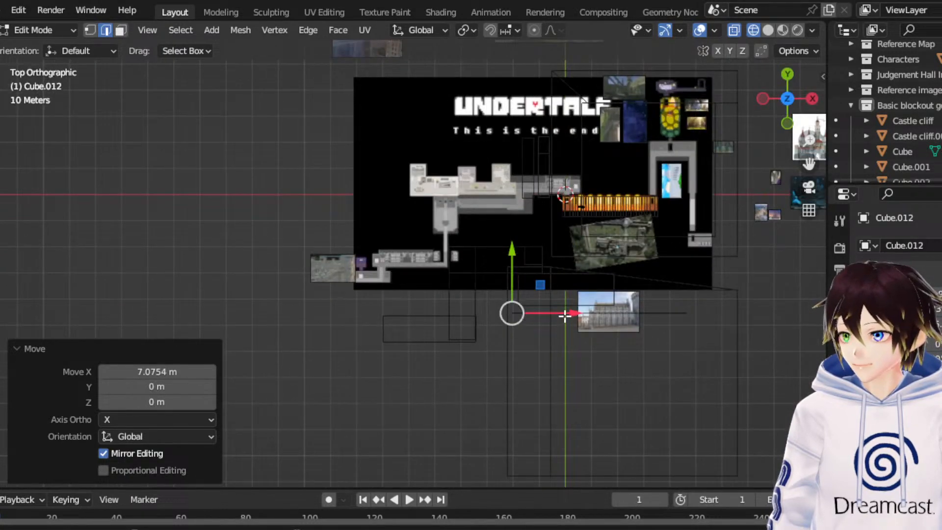
- Extrude the wall's vertical -X edge in successive segments into the map area, including about -1.5 m X by 30.4 m Y, then turn toward -X
left_click_drag(561, 316, 550, 315)
key("e")
left_click(540, 280)
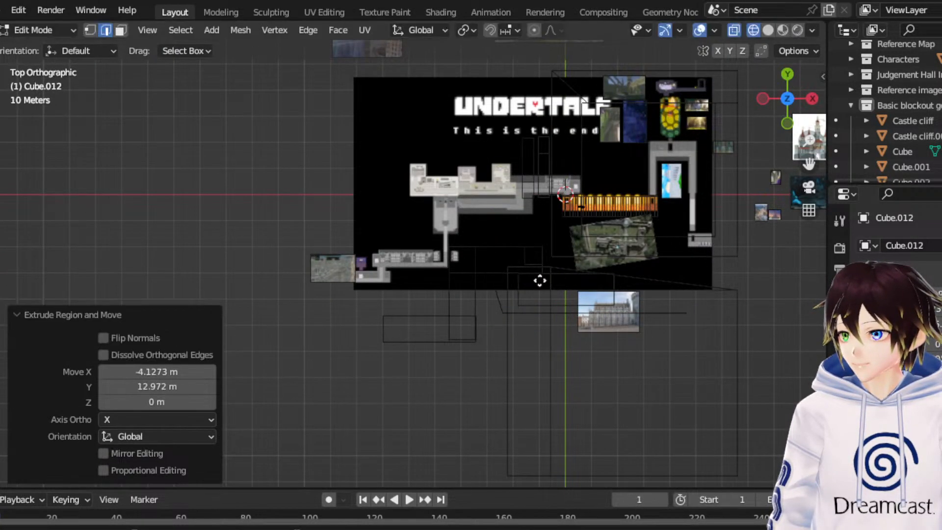
left_click(551, 194)
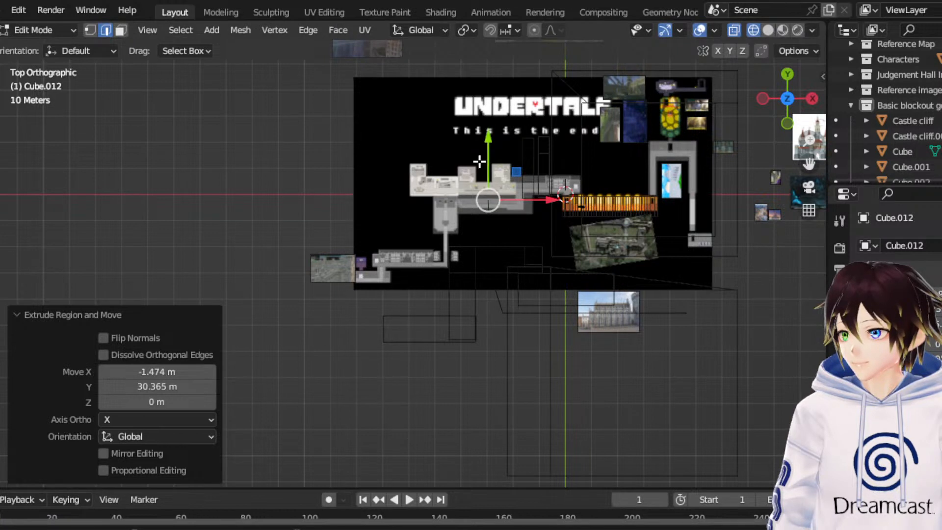
left_click_drag(484, 166, 484, 194)
key("e")
left_click(440, 177)
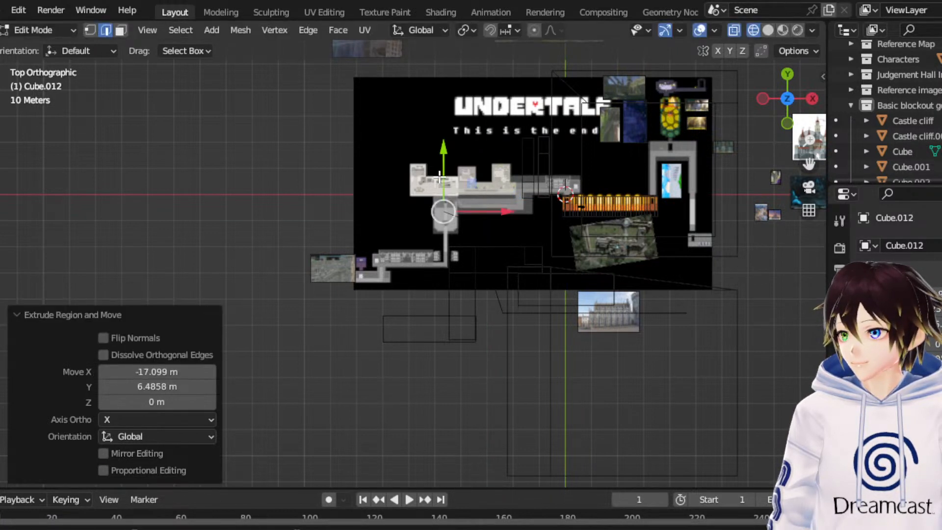
- Continue extruding the wall edge past the map's -X side, then curve it toward -Y, ending with a segment about -10.3 m X by -31.3 m Y
key("e")
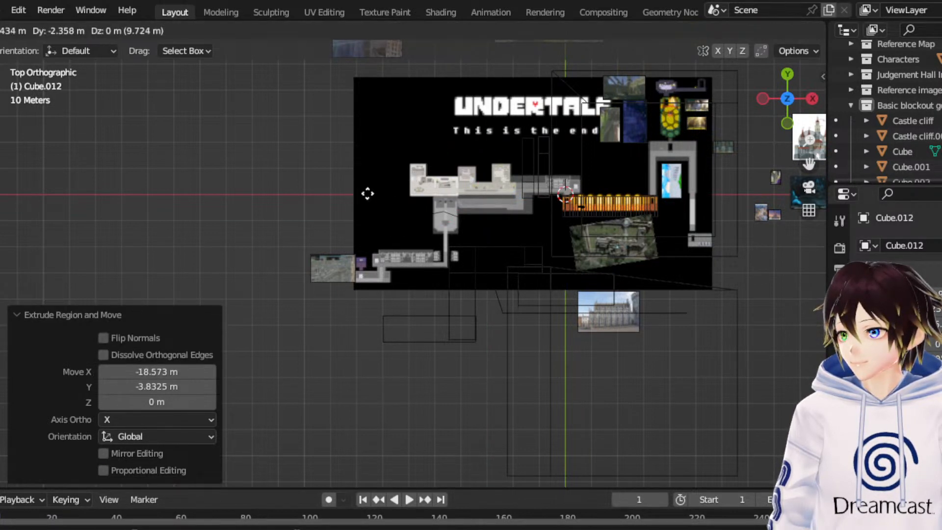
left_click(334, 192)
key("e")
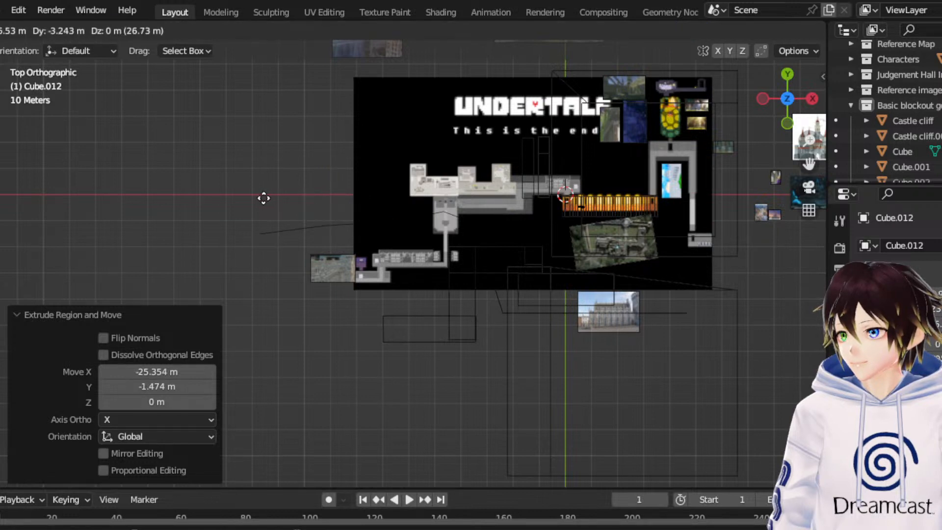
left_click(263, 198)
key("e")
left_click(220, 261)
key("e")
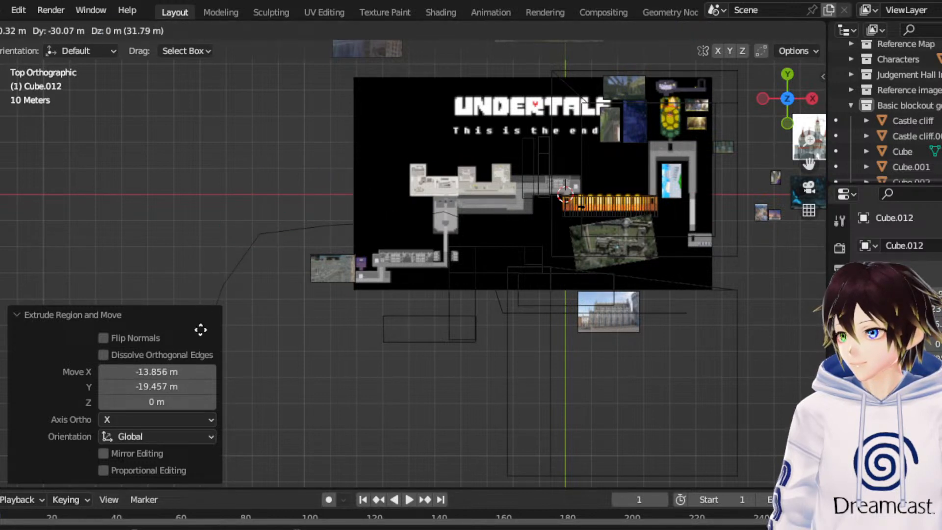
left_click(201, 332)
- Extrude two more wall segments toward -Y, the last about 2.1 m along X and -22.7 m along Y
left_click_drag(809, 163, 826, 153)
key("e")
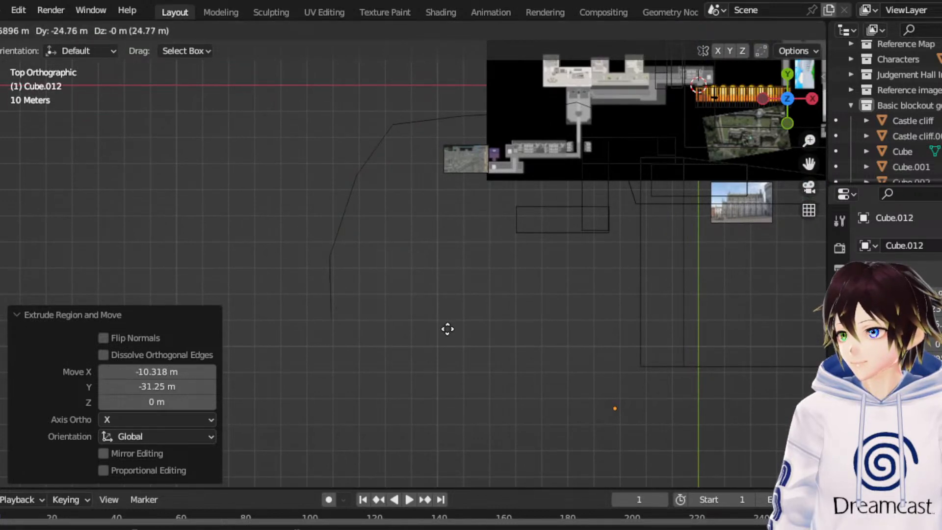
left_click(447, 328)
key("e")
left_click(406, 391)
middle_click_drag(405, 391, 646, 309)
left_click(813, 95)
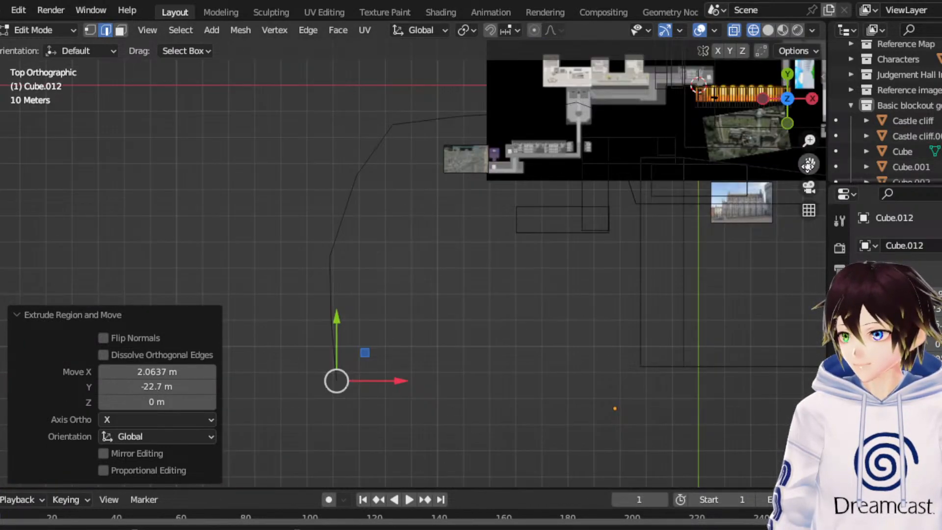
- Select the wall's opposite vertical +X edge and extrude two diagonal segments toward +X and +Y, the last about 9.1 m by 6.8 m
left_click_drag(809, 165, 508, 231)
left_click_drag(563, 315, 517, 241)
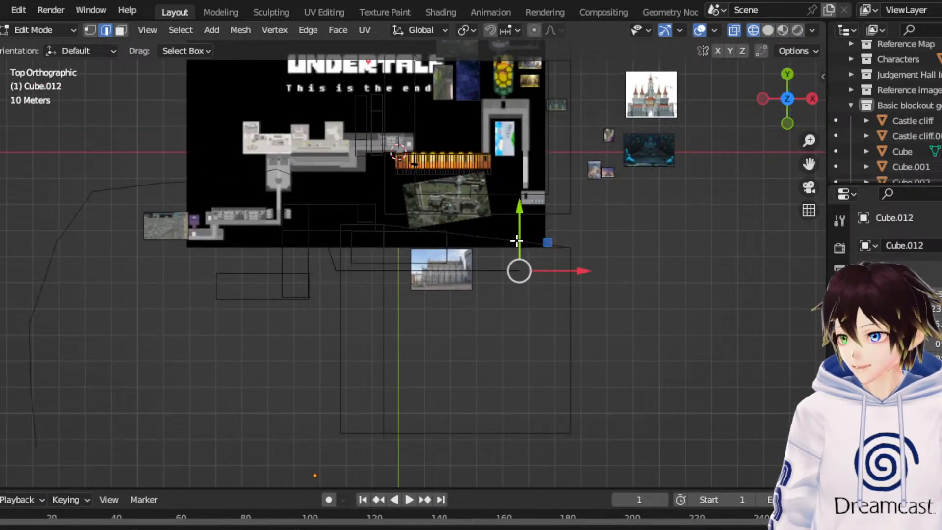
key("e")
left_click(554, 210)
key("e")
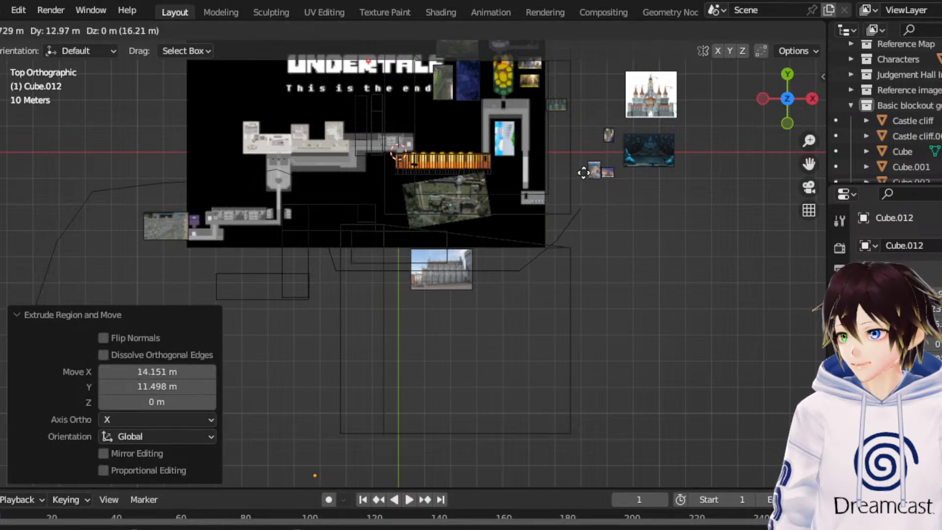
left_click(579, 189)
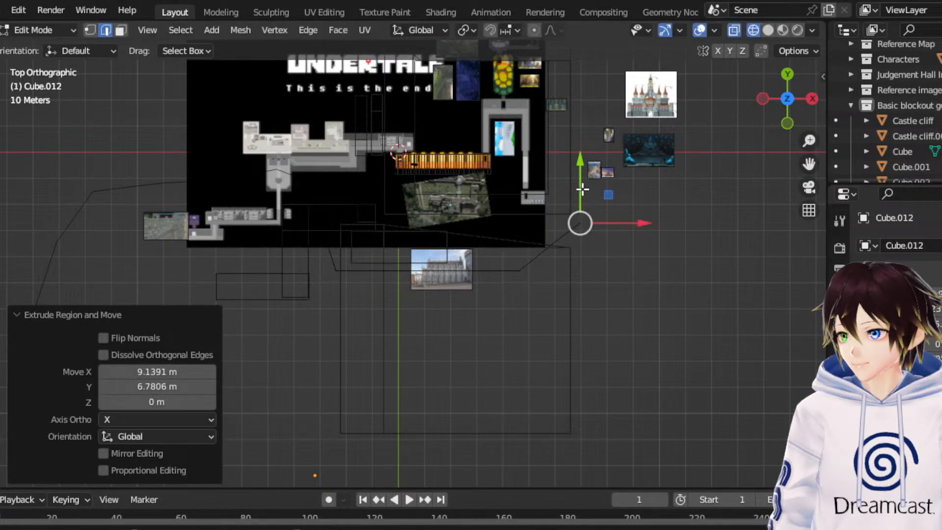
- Extrude three more segments up the map's +X side, ending with about 4.1 m by 22.7 m and -2.7 m by 18.9 m in X and Y
key("e")
left_click(614, 143)
key("e")
left_click(629, 89)
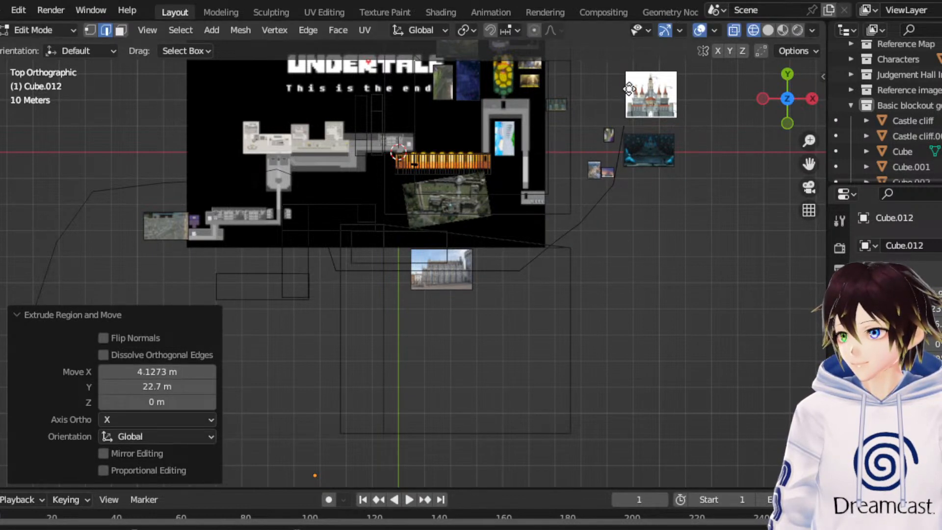
key("e")
left_click(622, 484)
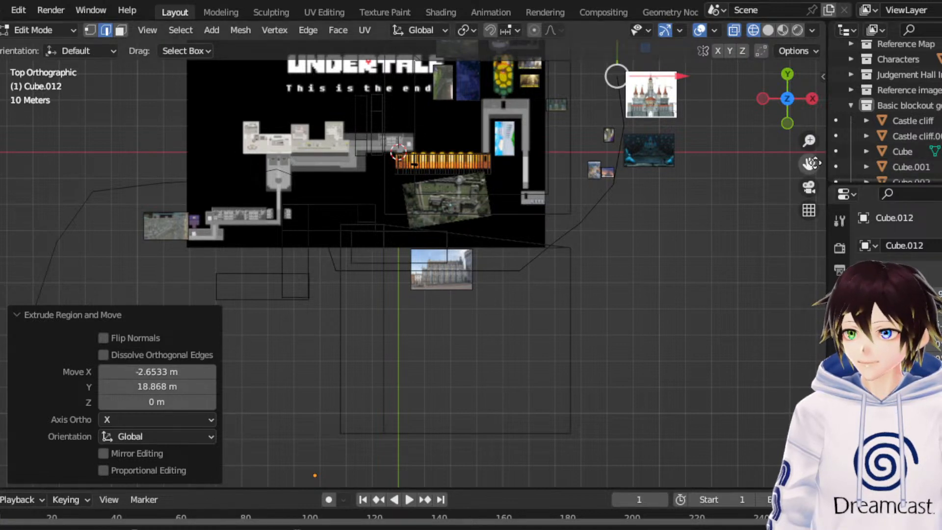
- Extrude two final +X side wall segments toward +Y beyond the castle reference image, the last about 1.2 m X by 14.7 m Y
left_click_drag(808, 163, 786, 335)
left_click_drag(636, 201, 626, 182)
left_click_drag(630, 268, 559, 181)
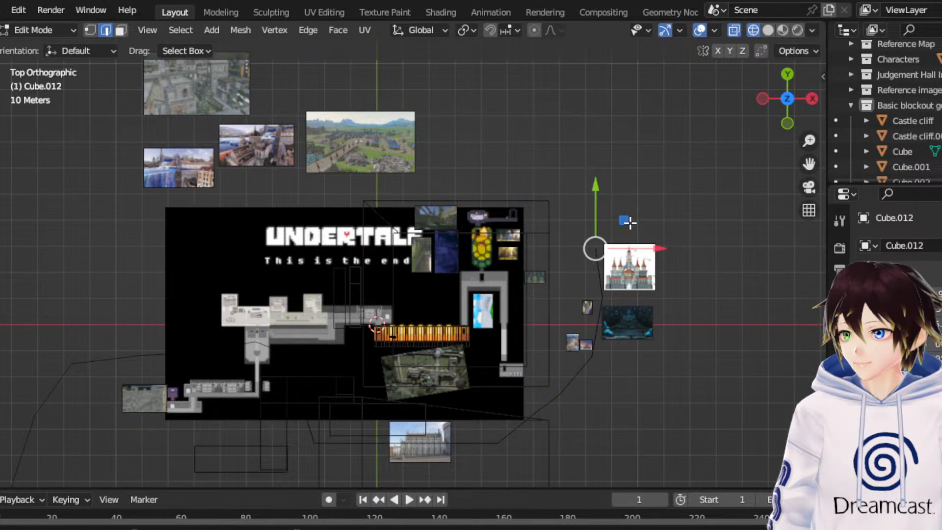
key("e")
left_click(607, 149)
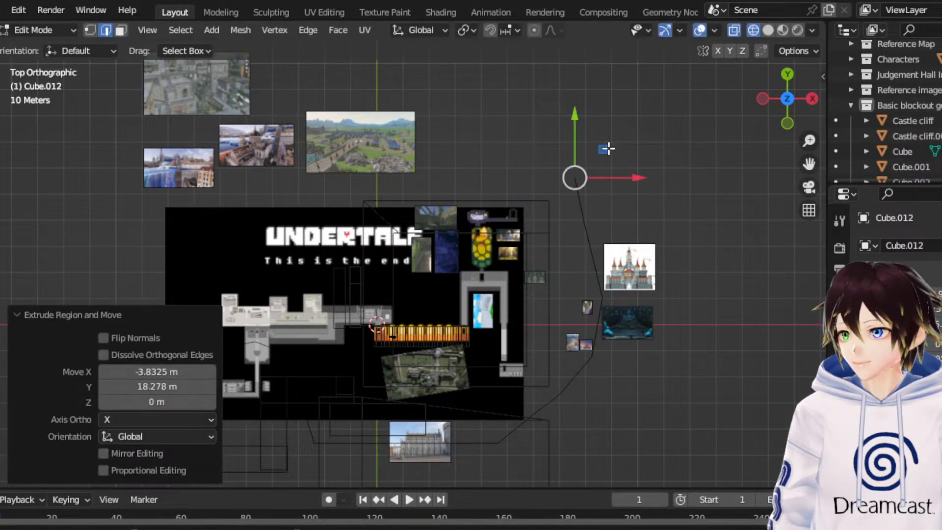
key("e")
left_click(611, 110)
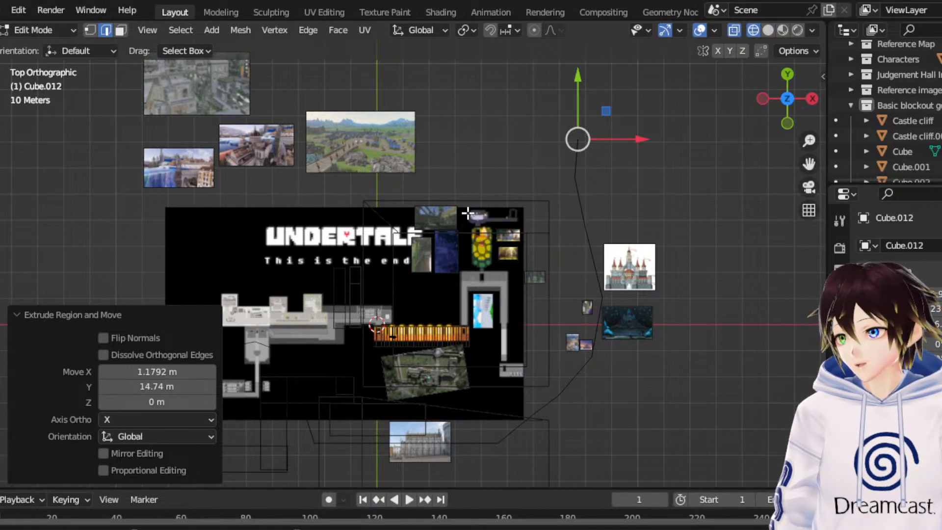
- Return to Object Mode and display the blockout in solid shading
middle_click_drag(467, 212, 498, 179)
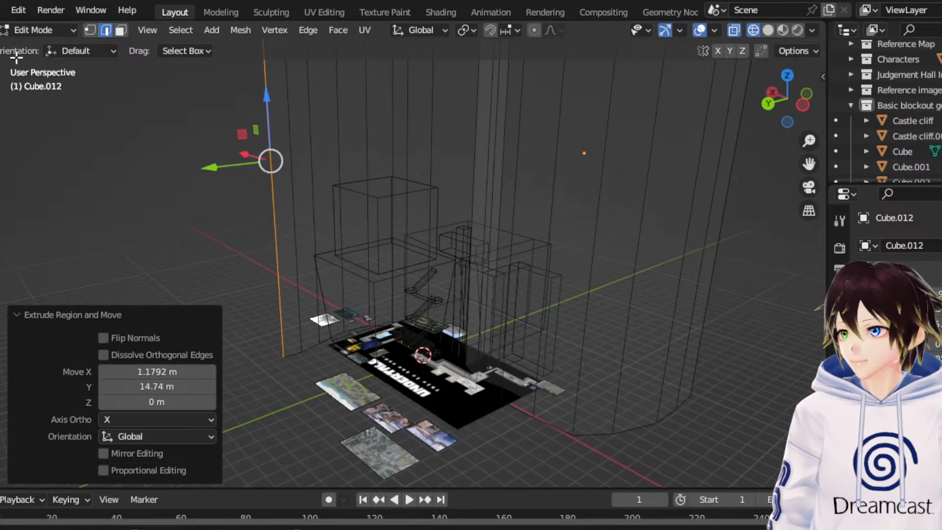
left_click(39, 30)
left_click(32, 47)
middle_click_drag(220, 133, 401, 216)
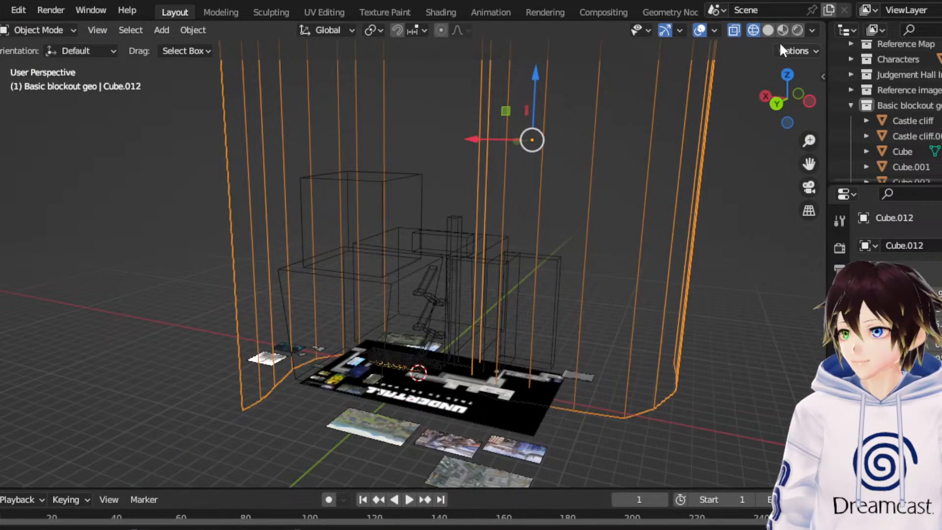
left_click(768, 30)
- Examine how the curved wall encloses the castle blocks, ramps and tower from several angles
scroll(495, 204, "up", 8)
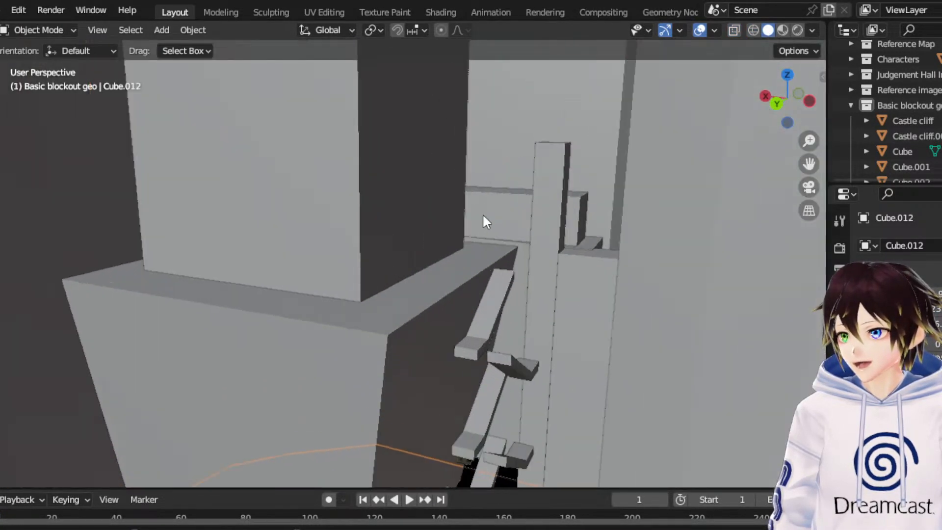
middle_click_drag(510, 213, 470, 196)
scroll(416, 178, "down", 4)
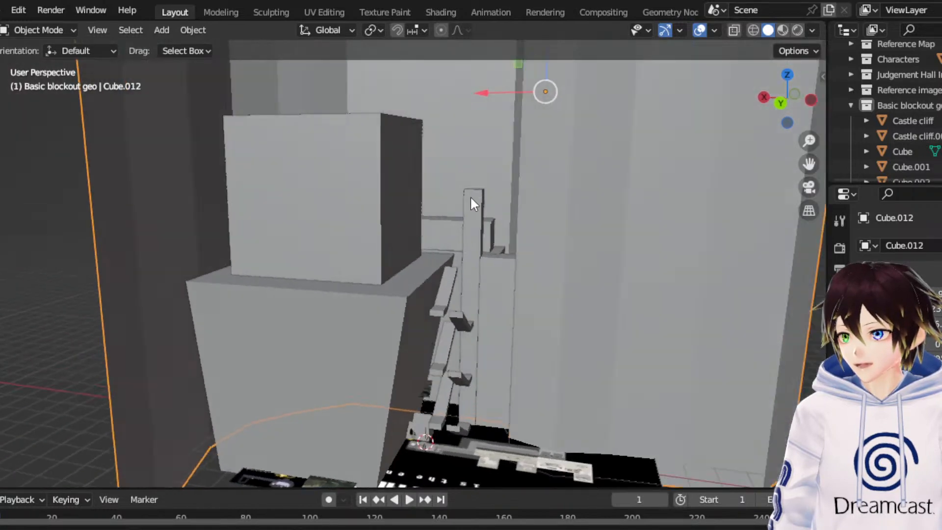
scroll(471, 197, "up", 4)
scroll(512, 235, "down", 2)
middle_click_drag(578, 234, 556, 248)
left_click_drag(809, 165, 730, 171)
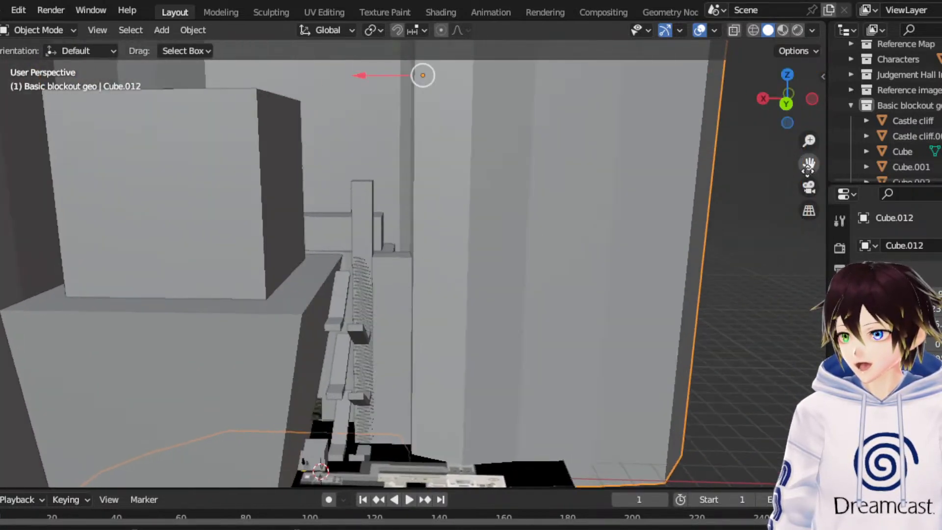
middle_click_drag(431, 234, 482, 237)
scroll(429, 263, "up", 4)
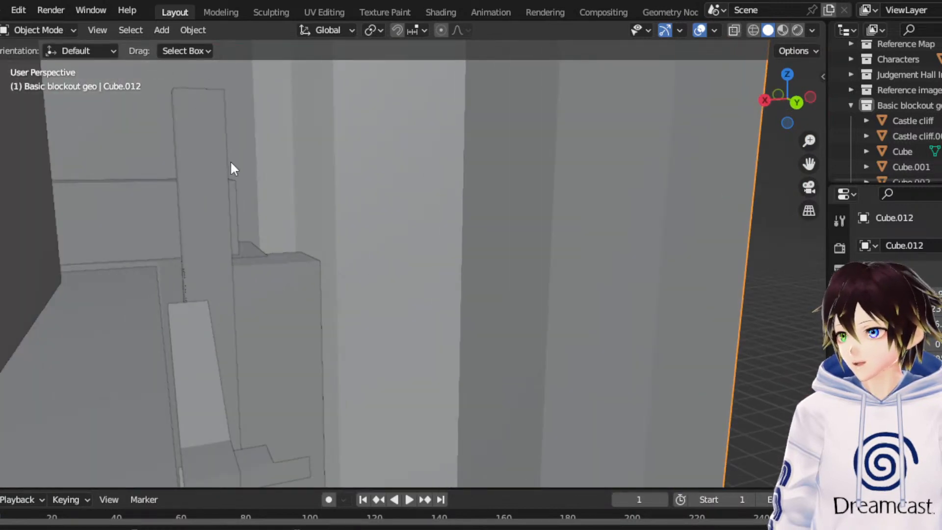
- Put the curved wall back in Edit Mode and select one of its vertical edges near the tower and ramps
left_click(46, 31)
left_click(59, 64)
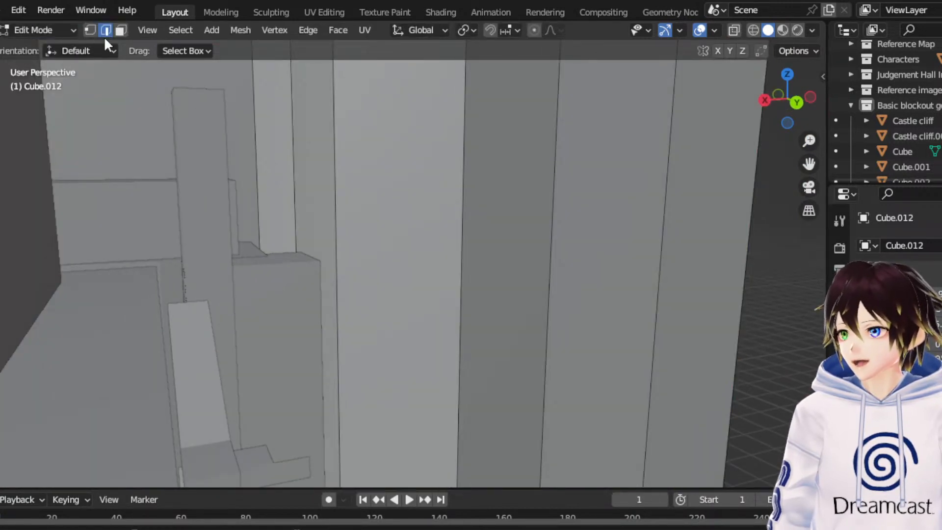
scroll(588, 275, "down", 3)
middle_click_drag(645, 269, 567, 270)
scroll(568, 269, "down", 5)
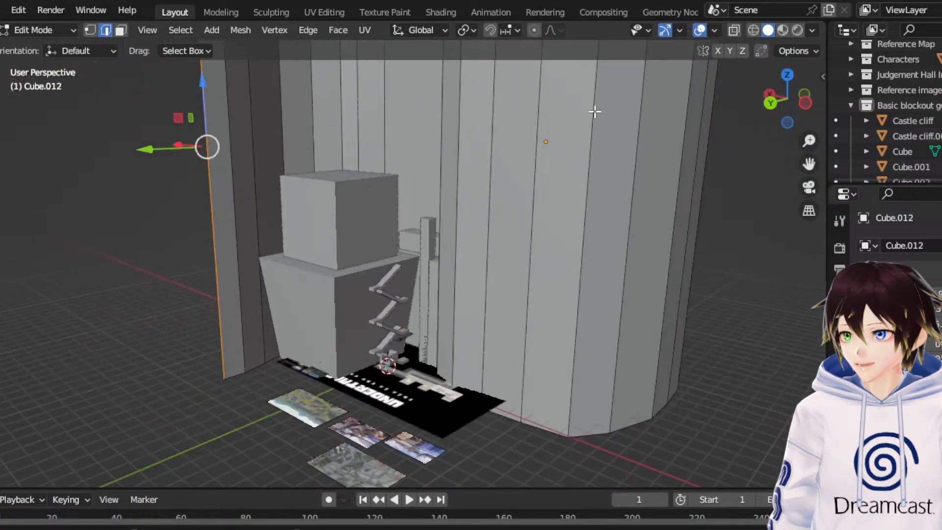
middle_click_drag(599, 153, 566, 160)
scroll(566, 160, "down", 1)
middle_click_drag(457, 182, 558, 265)
scroll(538, 233, "up", 5)
scroll(559, 265, "up", 2)
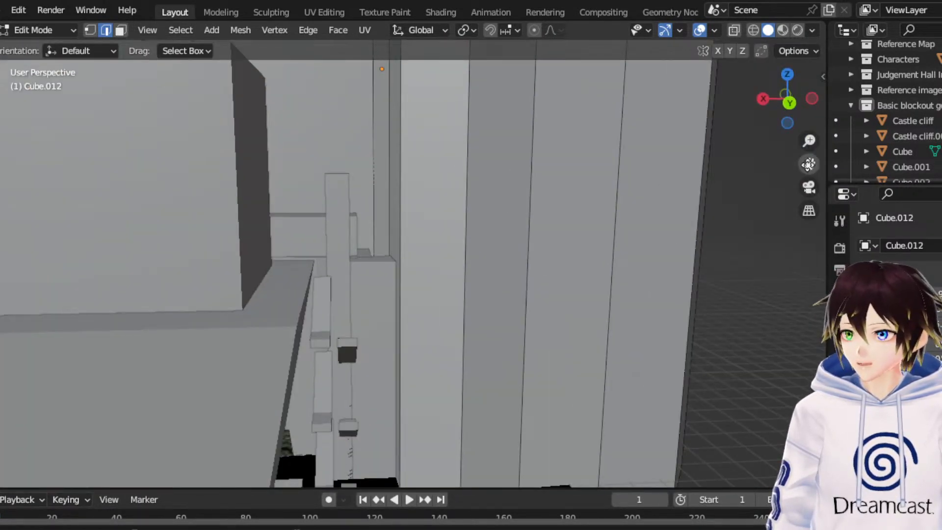
left_click_drag(808, 163, 730, 146)
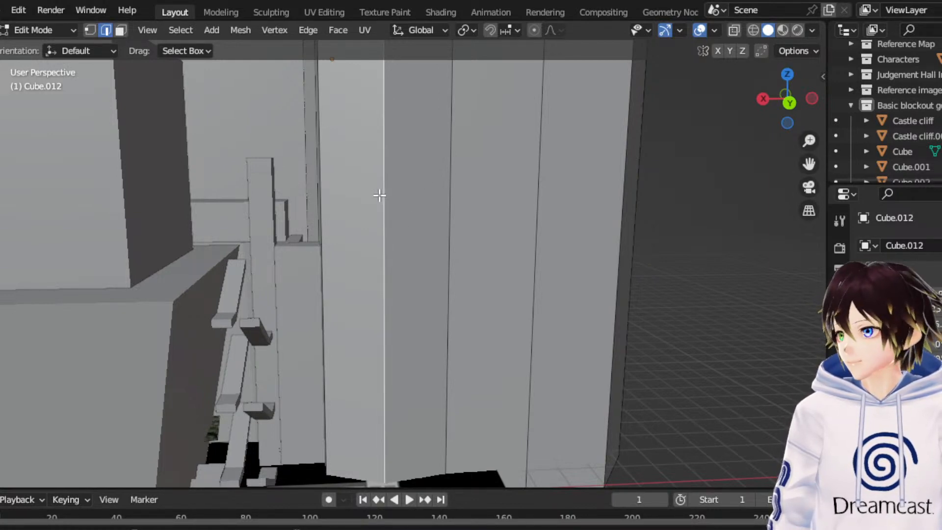
middle_click_drag(378, 195, 512, 229)
middle_click_drag(589, 229, 746, 130)
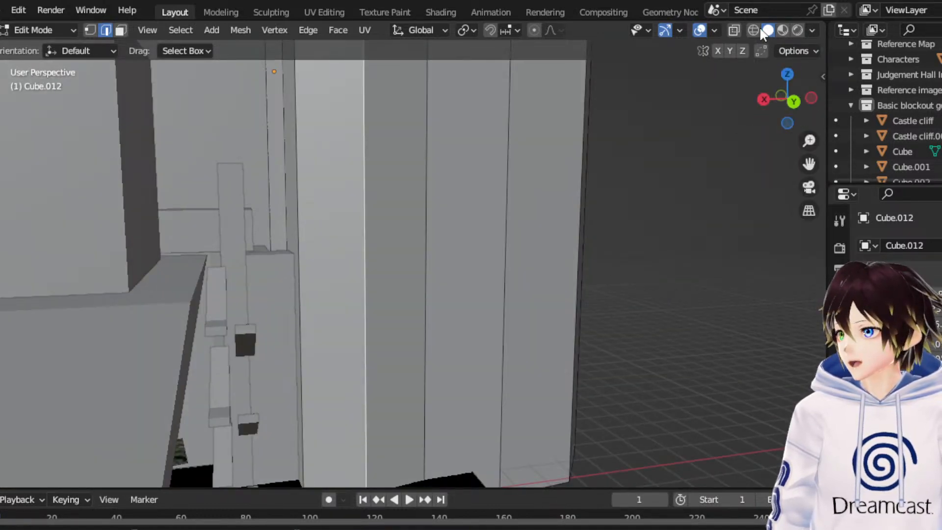
- In wireframe display, add a horizontal loop cut around the whole wall at factor 0.285 and lower it about 11.8 m along Z
key("shift+z")
middle_click_drag(505, 170, 457, 189)
middle_click_drag(768, 208, 717, 198)
left_click(727, 196, "shift")
right_click(688, 201)
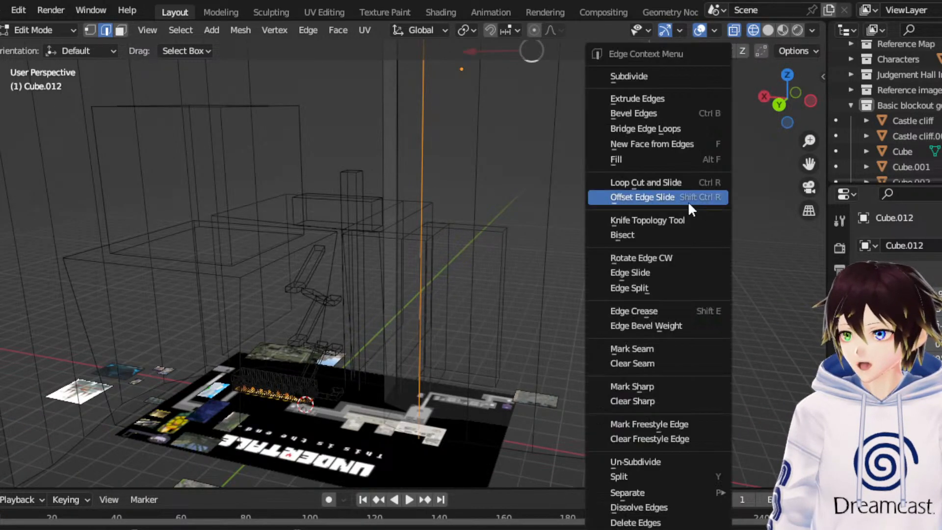
left_click(677, 182)
left_click(633, 222)
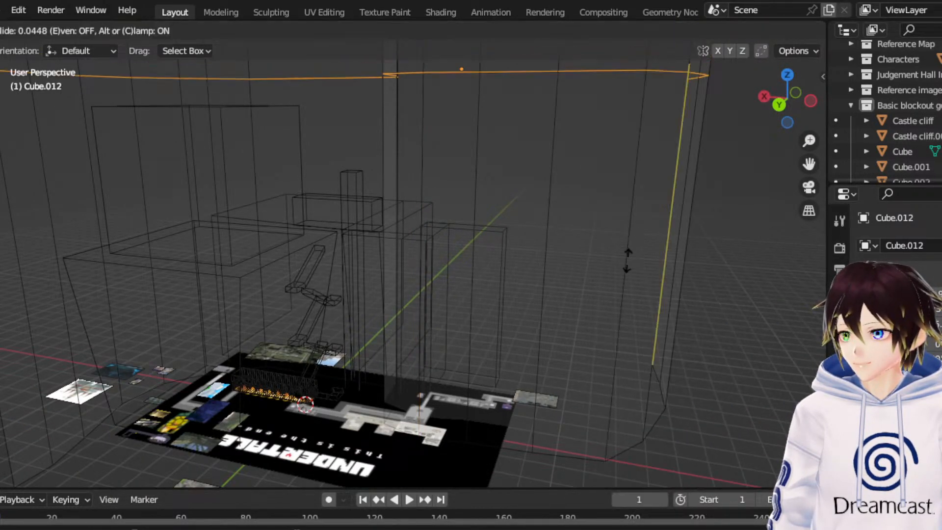
left_click(634, 373)
left_click(779, 104)
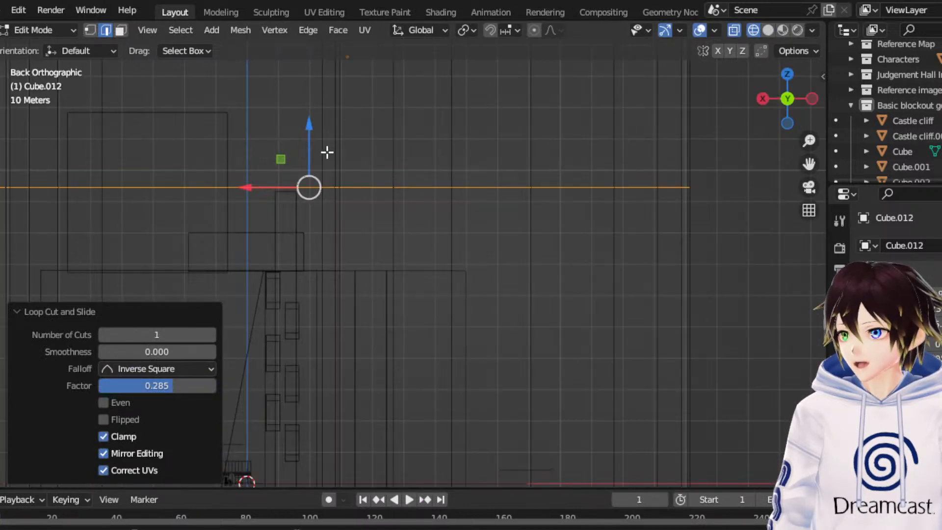
left_click_drag(310, 148, 304, 211)
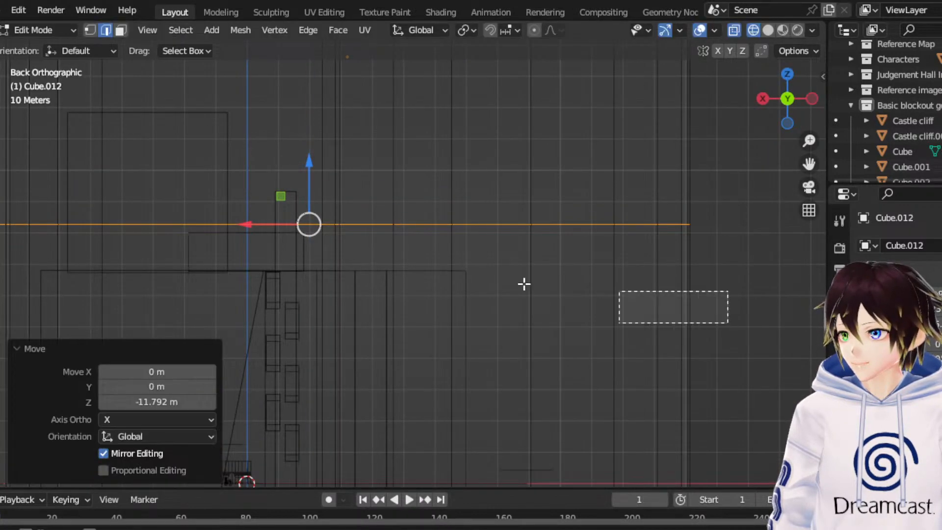
- Add a second horizontal loop cut around the wall below the first, at factor -0.654
left_click_drag(523, 284, 392, 286)
right_click(423, 186)
left_click(404, 181)
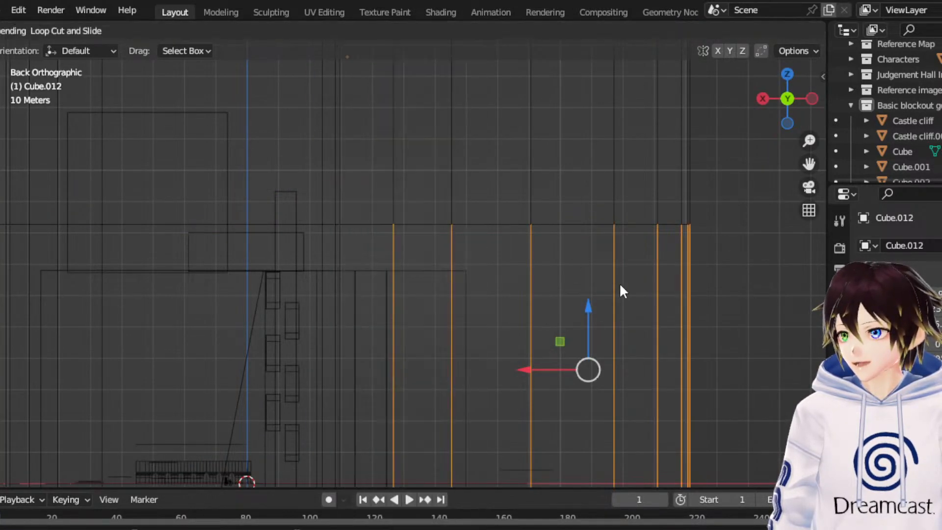
left_click(619, 290)
left_click(635, 198)
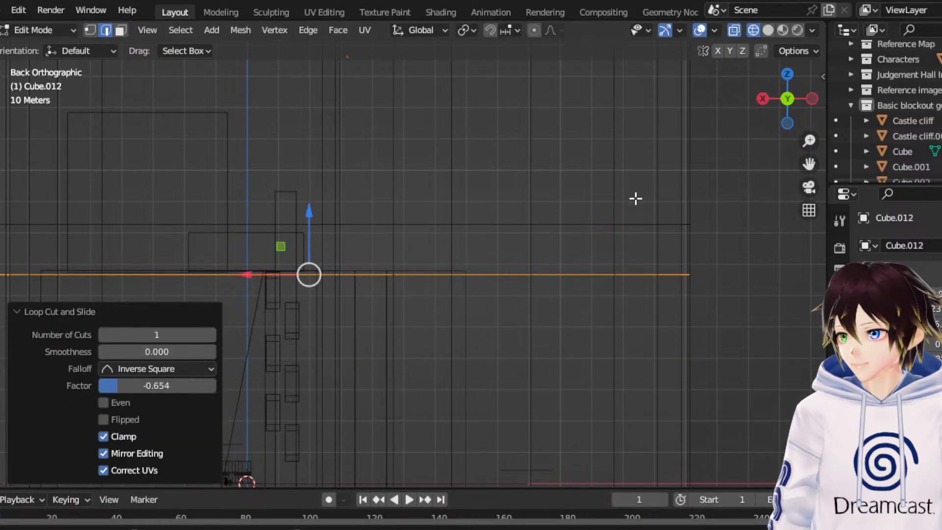
- Select the three adjoining wall faces between the two loop cuts beside the tower and extrude them about 13.3 m along their normal
middle_click_drag(635, 198, 593, 190)
key("3")
scroll(537, 257, "up", 5)
left_click(524, 242)
left_click(593, 189, "shift")
left_click(726, 236, "shift")
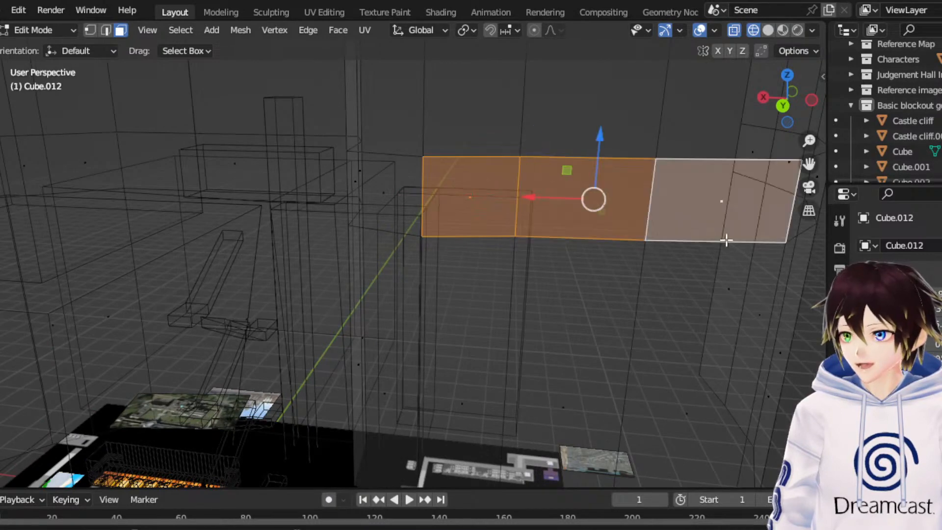
scroll(726, 240, "down", 3)
middle_click_drag(715, 237, 596, 242)
key("e")
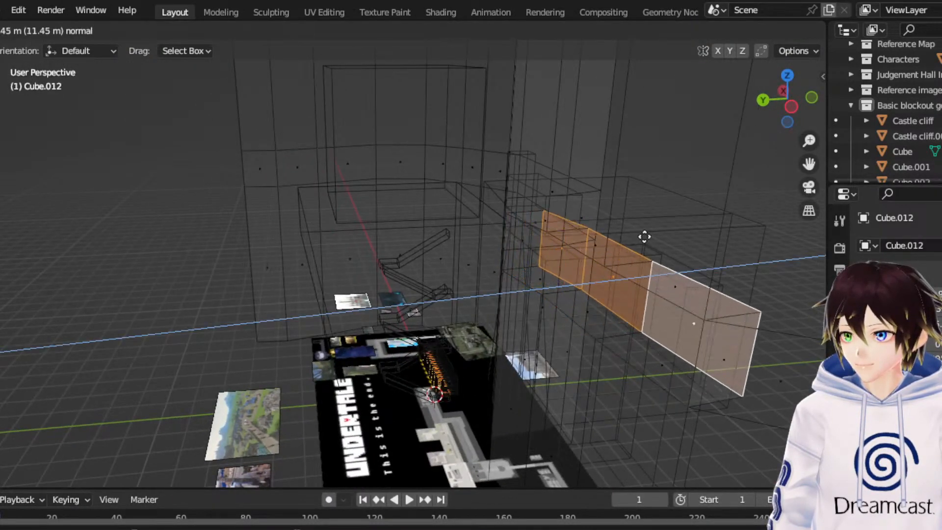
left_click(644, 237)
- Push the extruded wall faces further out along Y by about -2.9 m and another -10.2 m
left_click(787, 74)
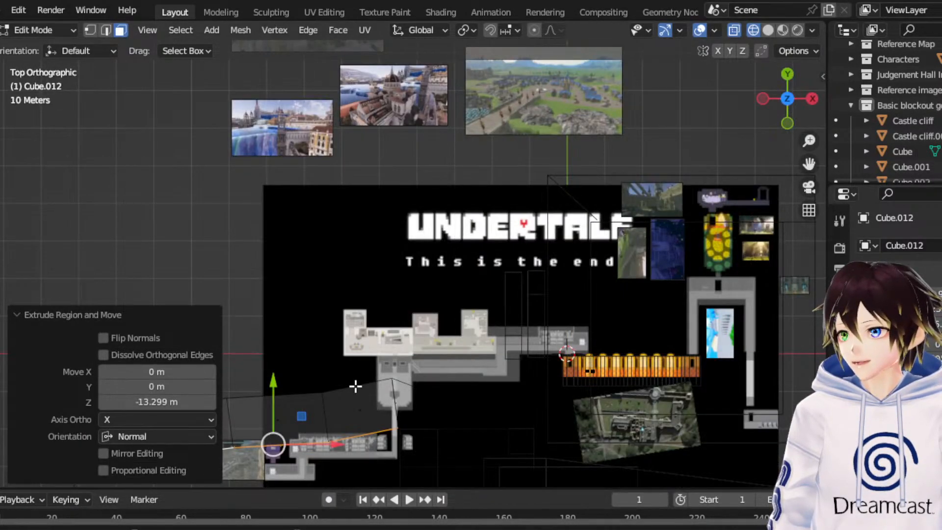
left_click_drag(273, 387, 273, 401)
middle_click_drag(272, 402, 506, 246)
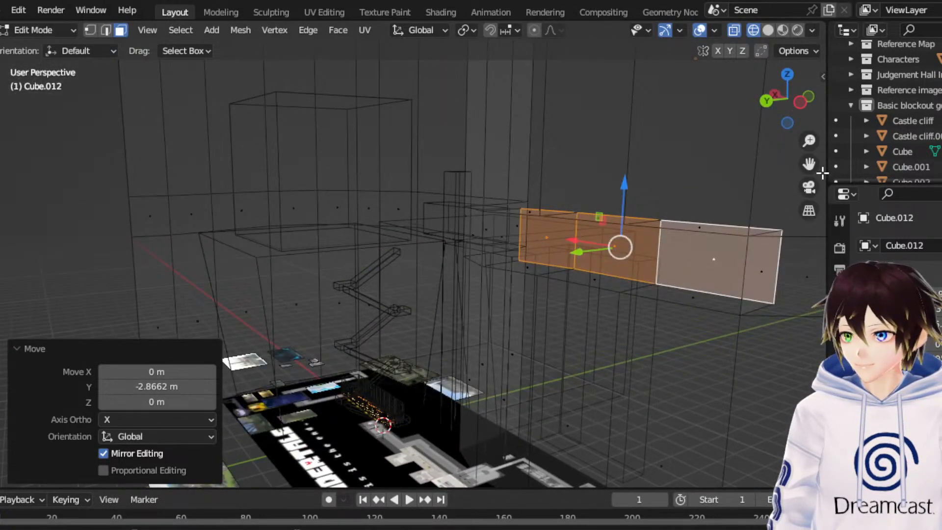
key("g")
left_click(810, 155)
key("ctrl+z")
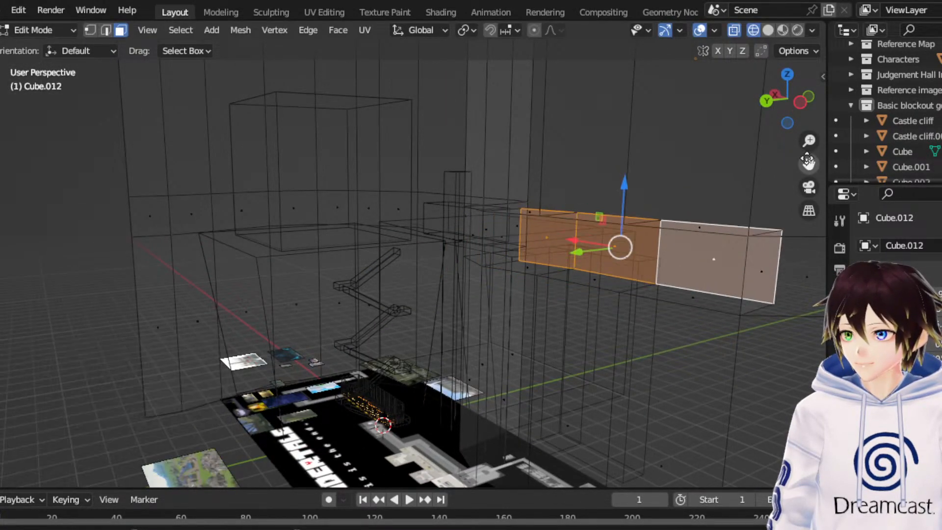
middle_click_drag(792, 259, 611, 257, "shift")
left_click_drag(362, 260, 383, 247)
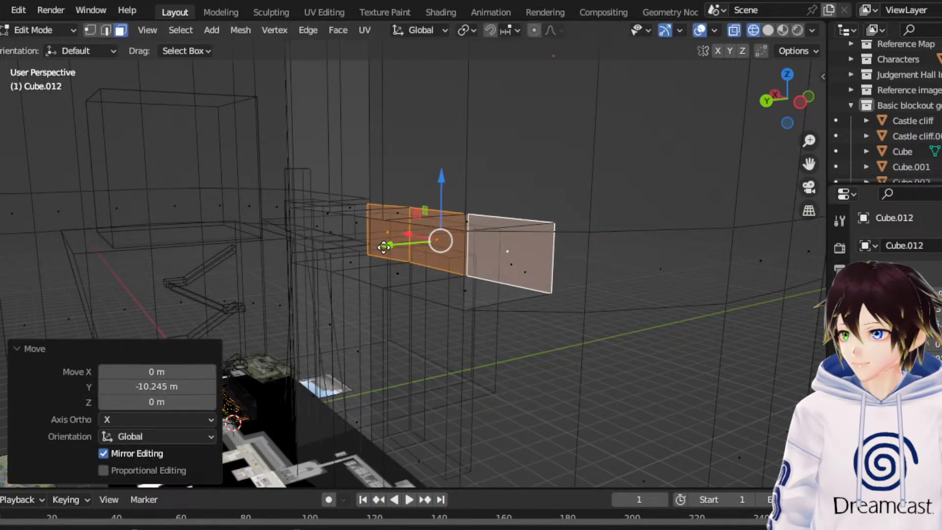
- Return the curved wall to Object Mode and add a 2 m cube at the world origin
left_click_drag(809, 164, 886, 187)
middle_click_drag(516, 233, 585, 217)
middle_click_drag(514, 262, 500, 307)
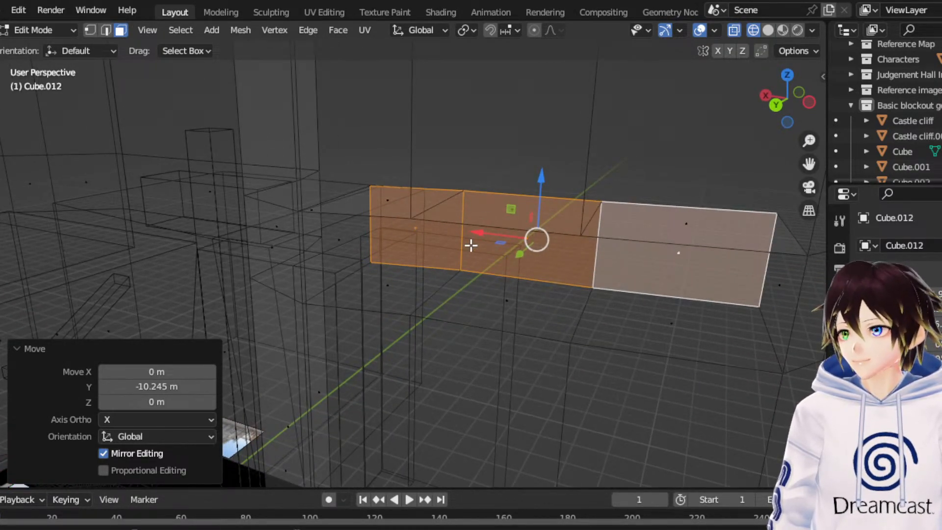
left_click(34, 28)
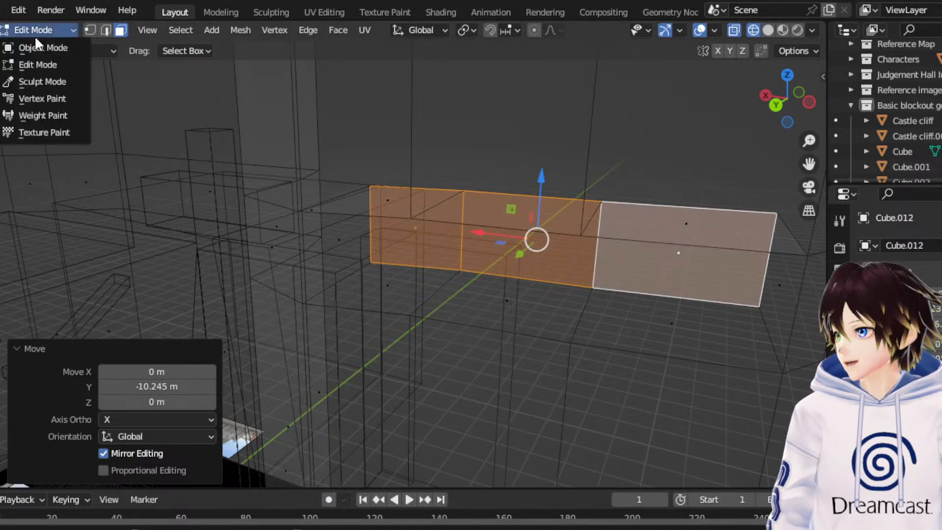
left_click(32, 38)
left_click(191, 30)
left_click(163, 30)
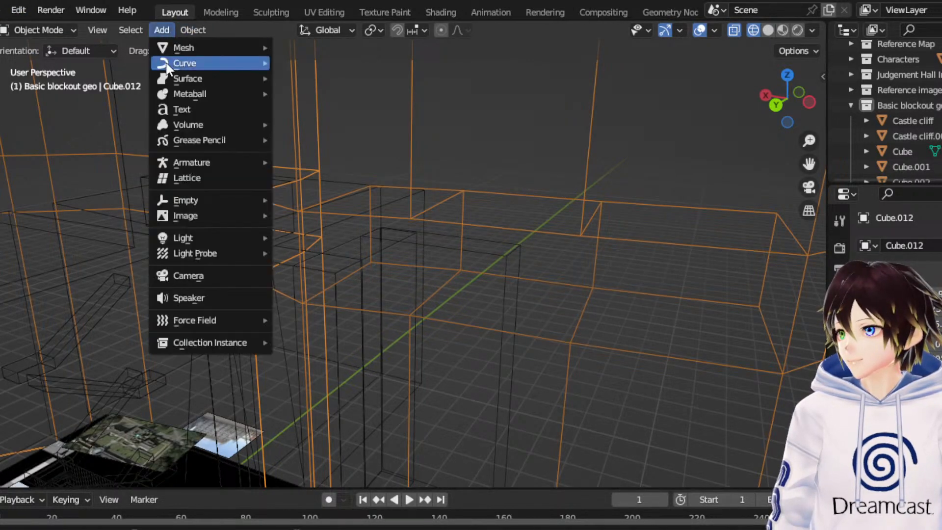
mouse_move(195, 40)
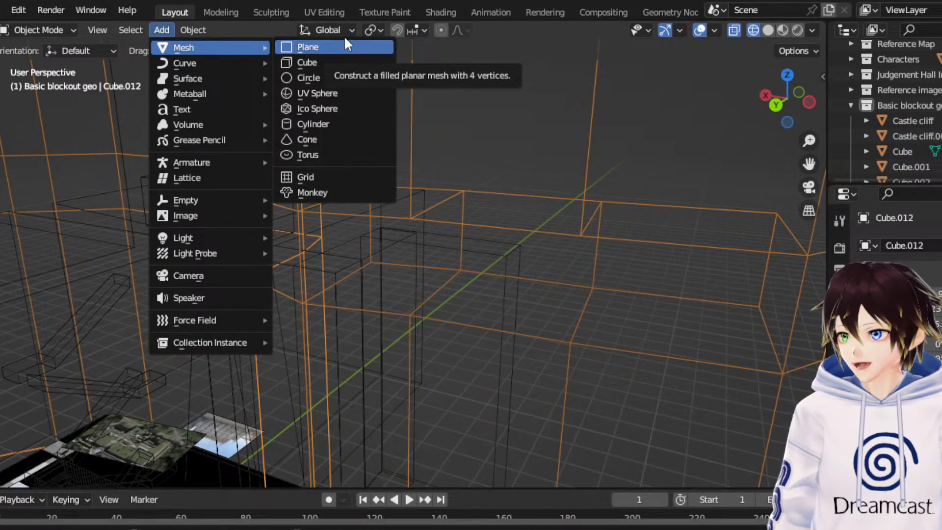
left_click(332, 64)
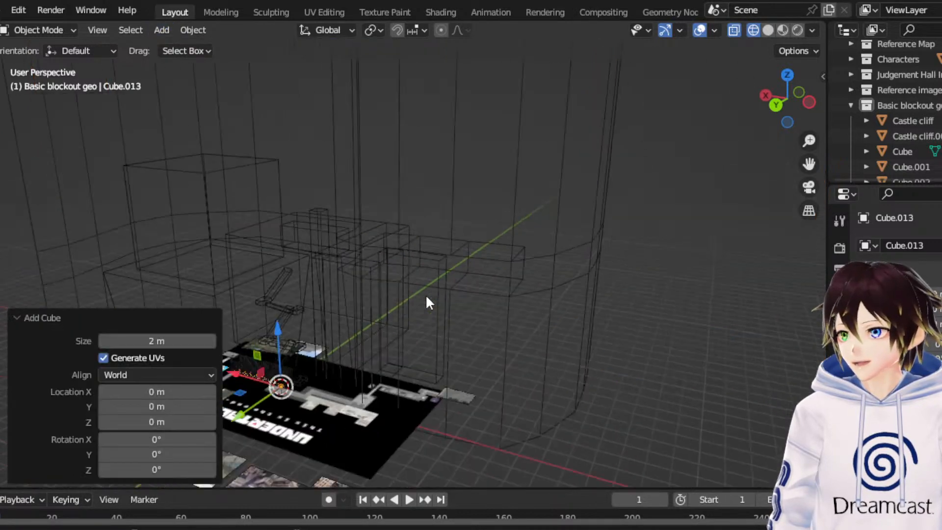
- Place the cube near the wall recess by moving it about 63.5 m up, -69.1 m along X and another 3.5 m up
left_click_drag(323, 292, 324, 223)
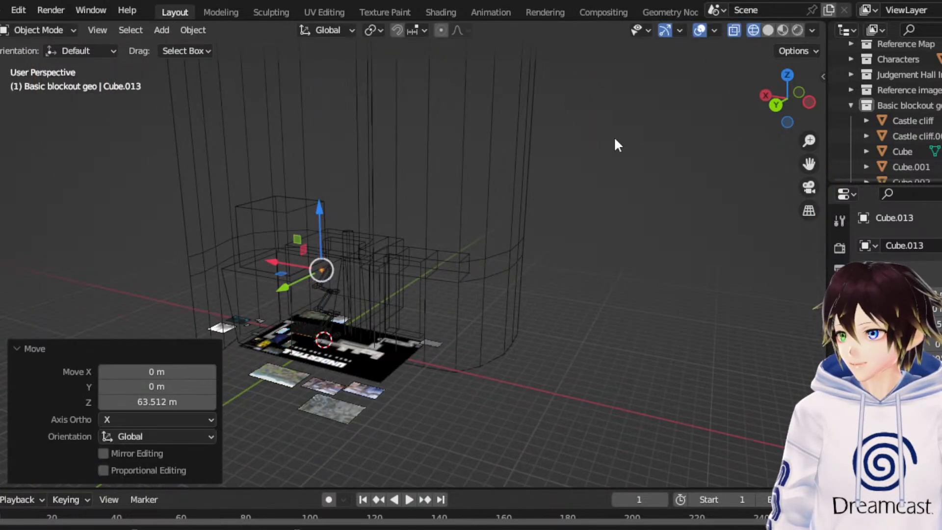
left_click(774, 103)
key("g")
key("x")
left_click(347, 290)
scroll(347, 290, "up", 6)
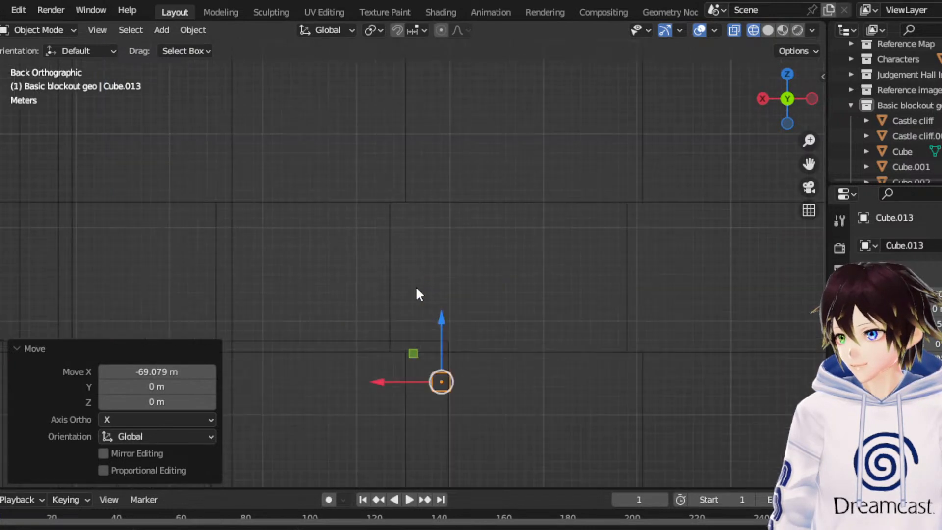
key("g")
key("z")
left_click(457, 305)
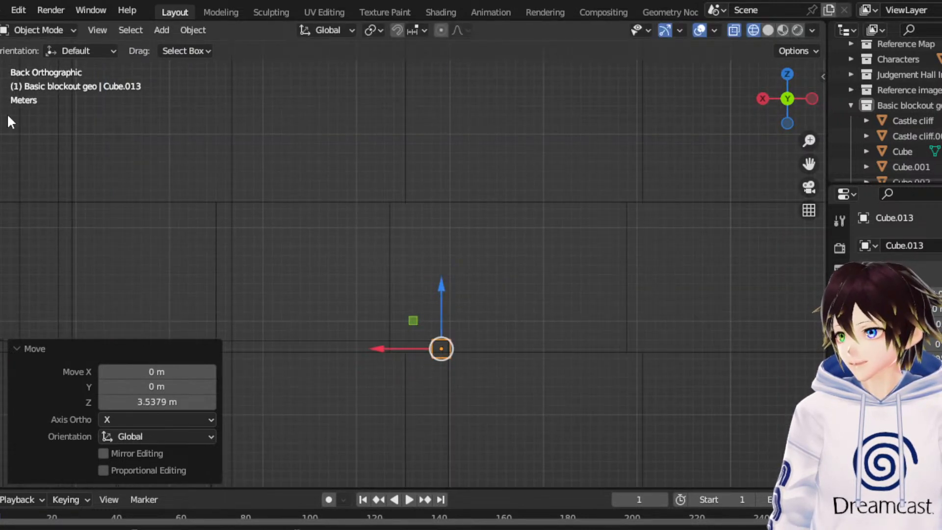
- Scale the cube up uniformly by about 2.6 and stretch it by about 3.48 along Z into a pillar
left_click(1, 196)
left_click_drag(463, 280, 562, 169)
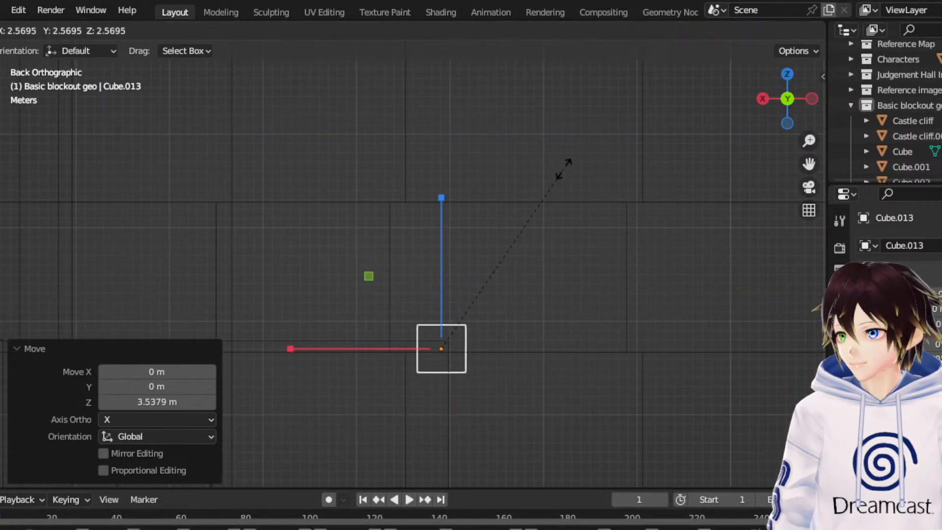
key("s")
key("z")
left_click(452, 157)
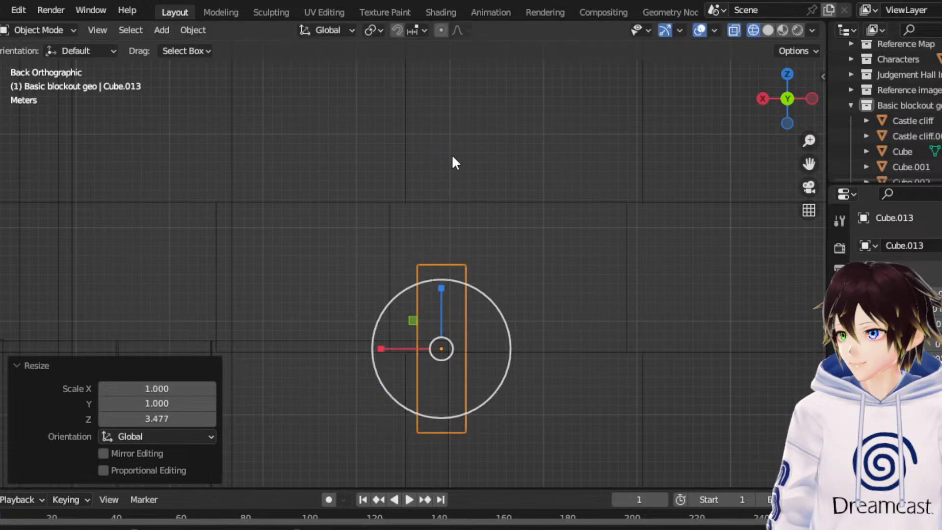
- Raise the pillar about 7.8 m, move it about -14 m along Y onto the recess floor, and show the scene in solid shading
left_click(1, 143)
left_click_drag(443, 285, 459, 211)
middle_click_drag(460, 211, 377, 219)
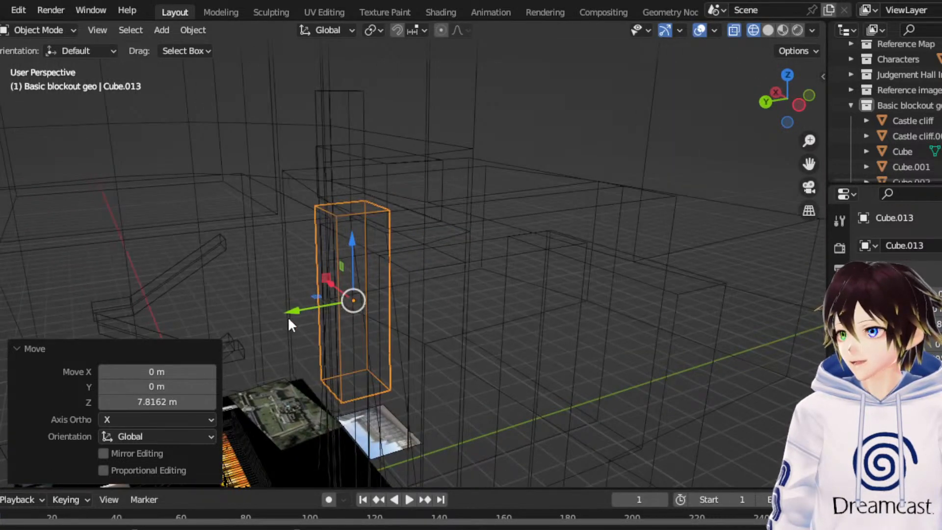
left_click_drag(289, 321, 413, 305)
left_click(768, 29)
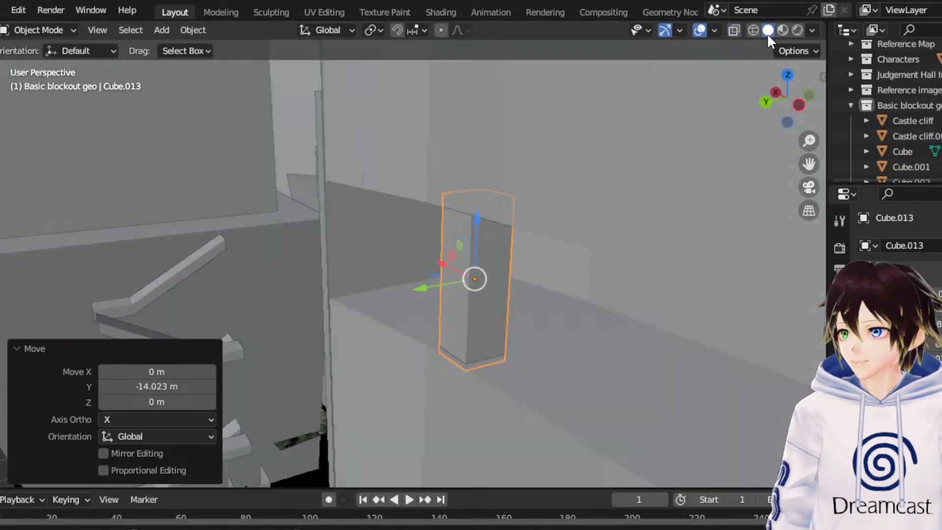
middle_click_drag(479, 237, 580, 275)
- Duplicate the pillar about -24.7 m along X and shift the copy along Y to stand near the recess's front edge
right_click(470, 240)
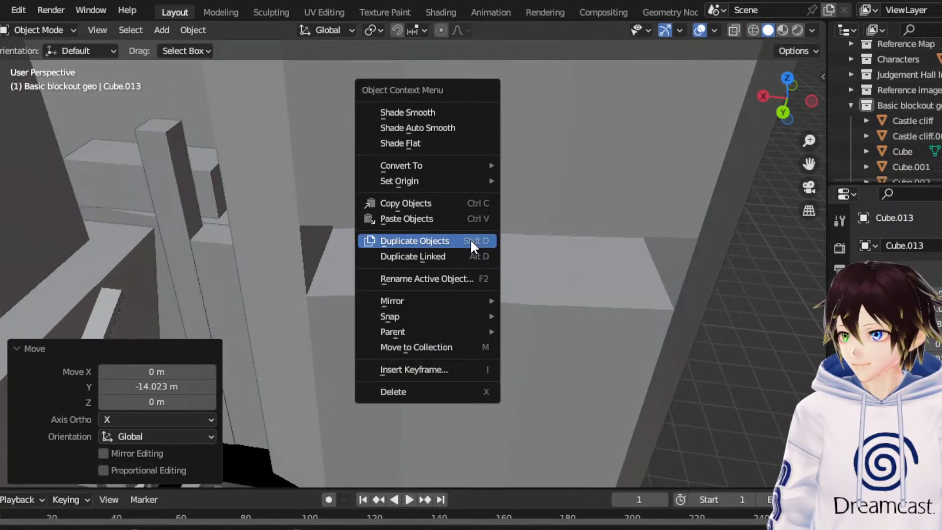
left_click(470, 240)
key("x")
left_click(507, 252)
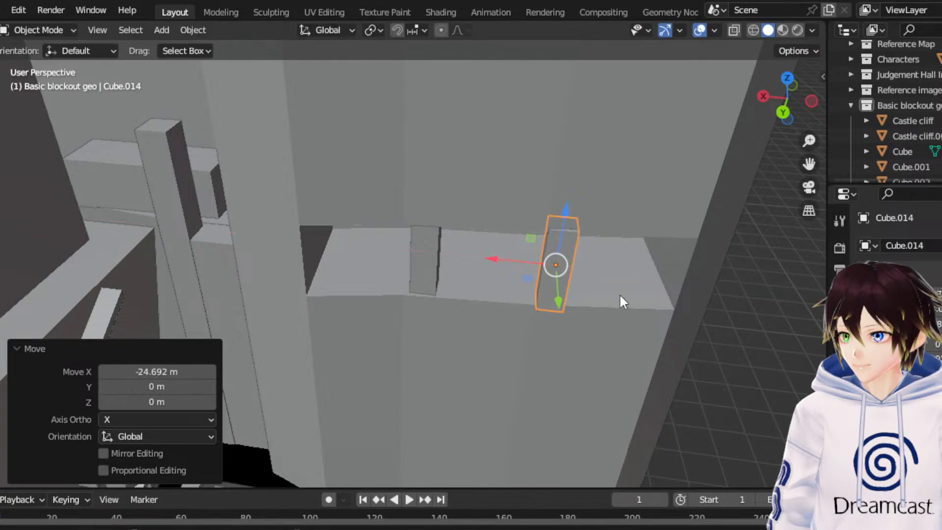
middle_click_drag(619, 293, 560, 313)
key("g")
key("y")
left_click(503, 277)
- Deselect the pillar copy and examine both pillars in the wall recess and the surrounding castle blocks from several angles
left_click(718, 300)
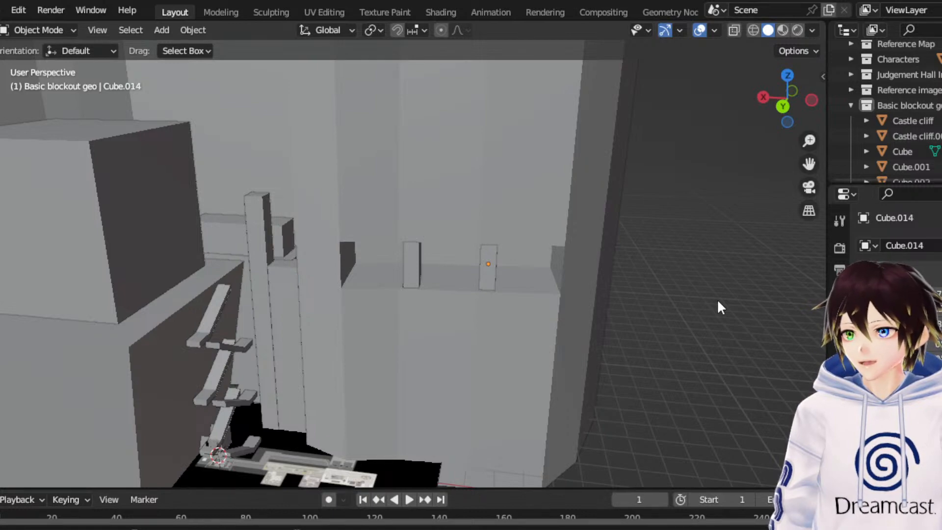
middle_click_drag(718, 302, 471, 267)
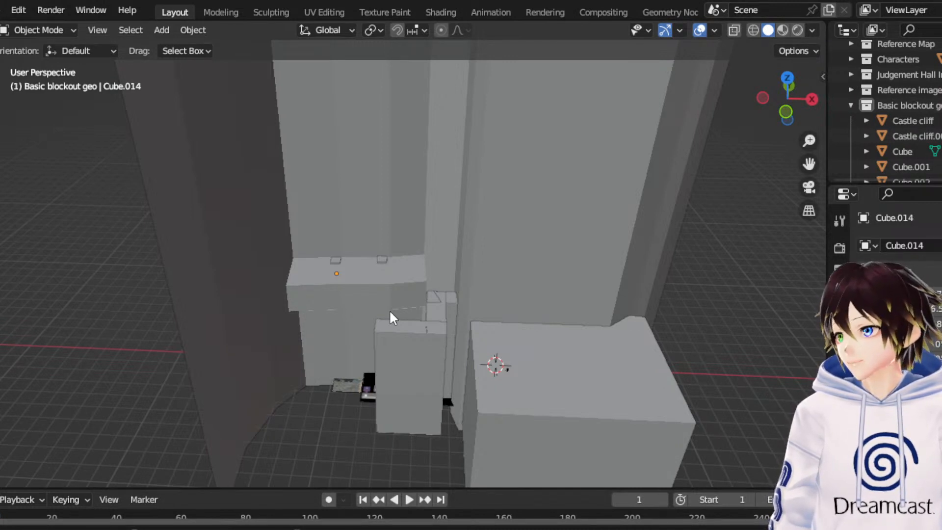
middle_click_drag(389, 310, 505, 276)
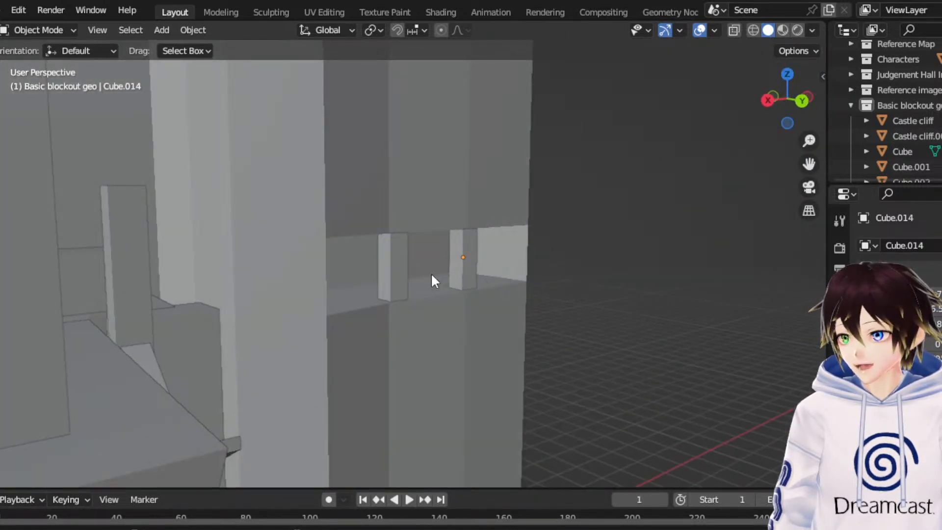
middle_click_drag(432, 281, 332, 293)
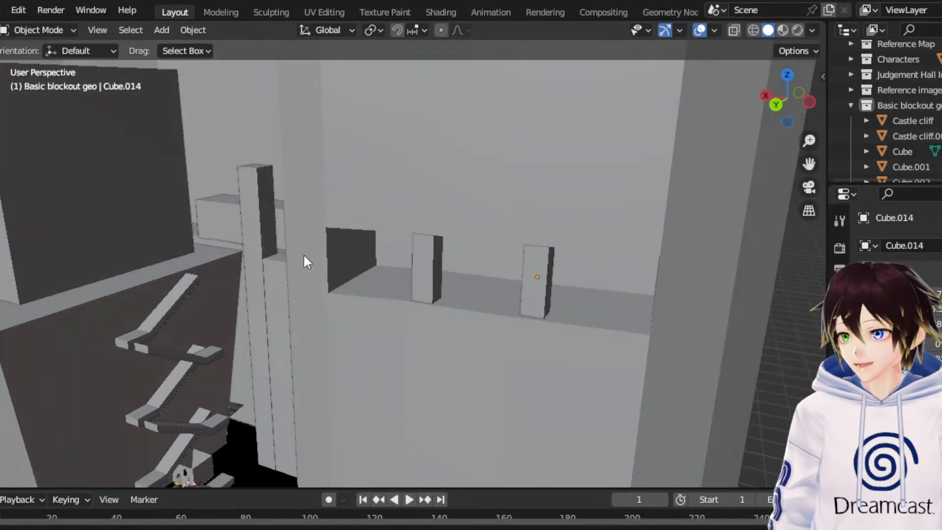
middle_click_drag(305, 256, 304, 346)
middle_click_drag(284, 415, 258, 251)
- From a wireframe top view, put the curved wall in Edit Mode and select the vertical edges at its open end beyond the recess
left_click(789, 86)
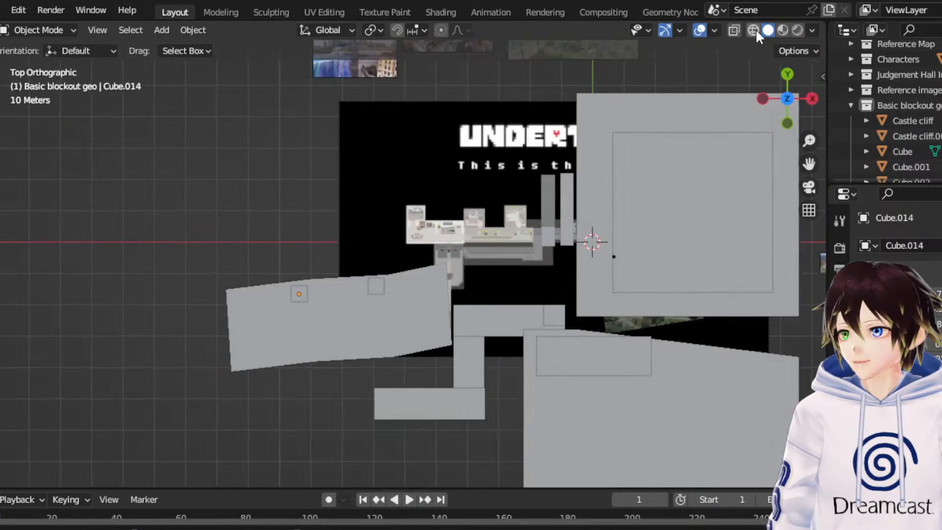
left_click(755, 30)
scroll(574, 210, "down", 4)
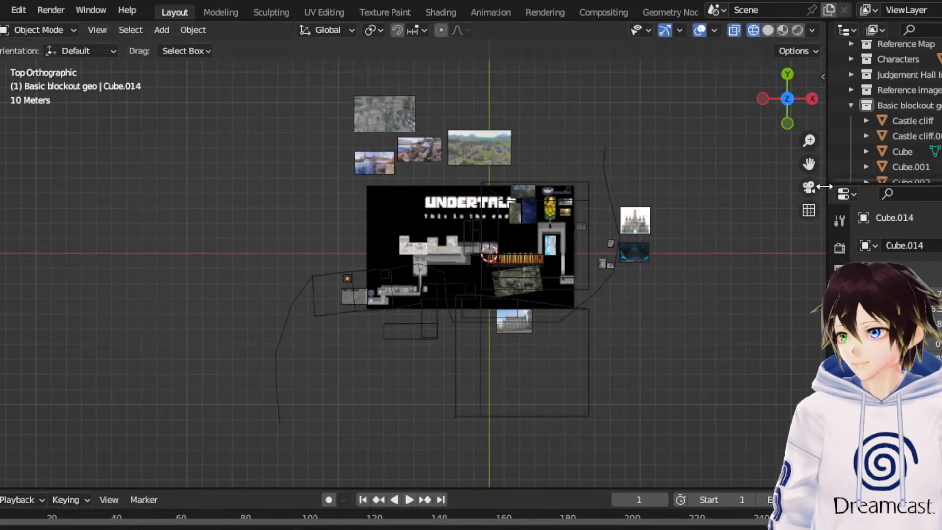
left_click_drag(810, 165, 926, 93)
scroll(462, 303, "up", 4)
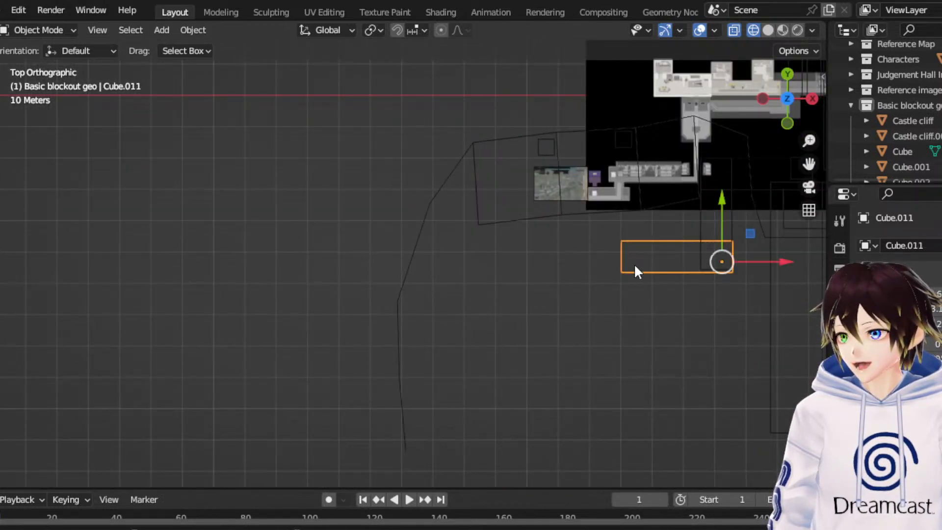
scroll(634, 263, "down", 2)
left_click(397, 360)
scroll(396, 360, "down", 3)
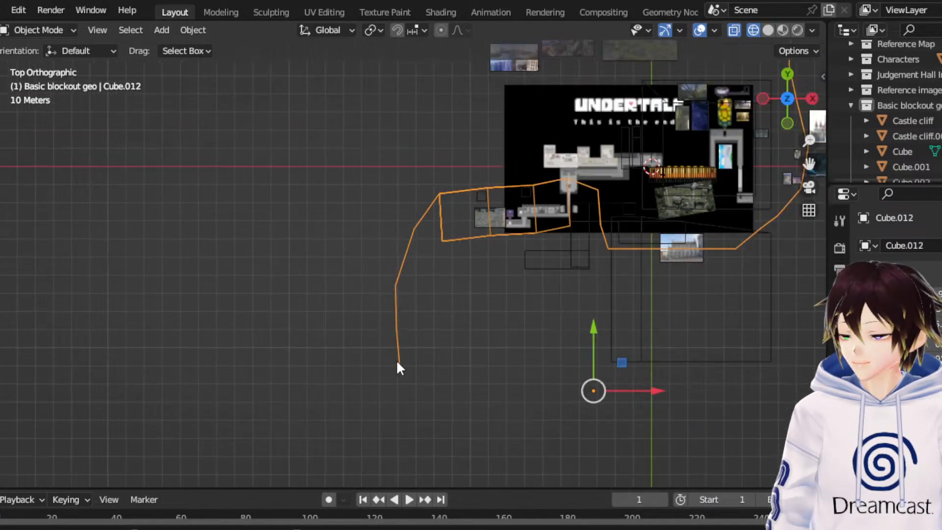
left_click(70, 31)
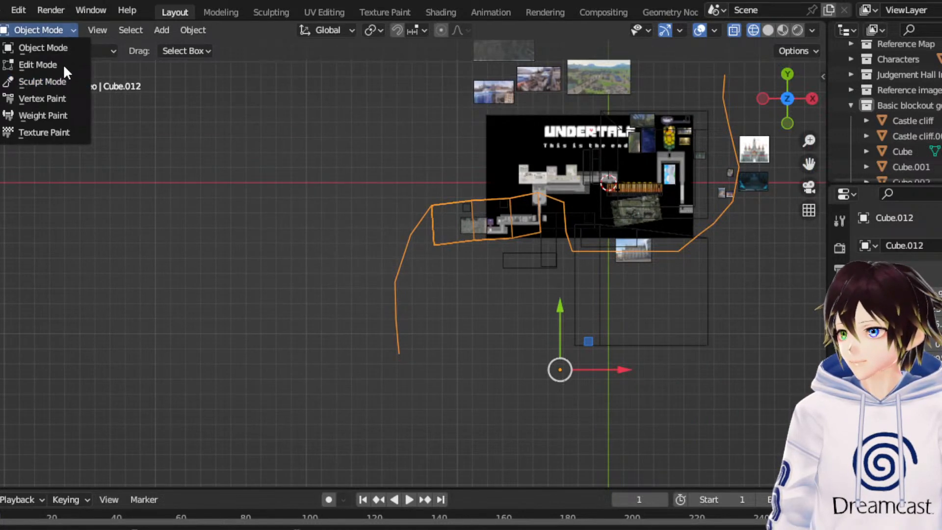
left_click(63, 64)
left_click(392, 347)
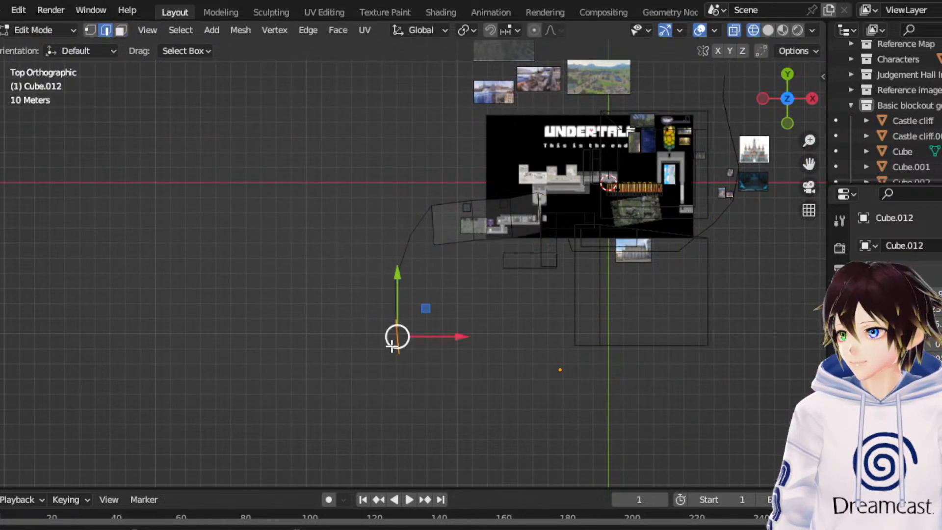
left_click_drag(456, 396, 381, 337)
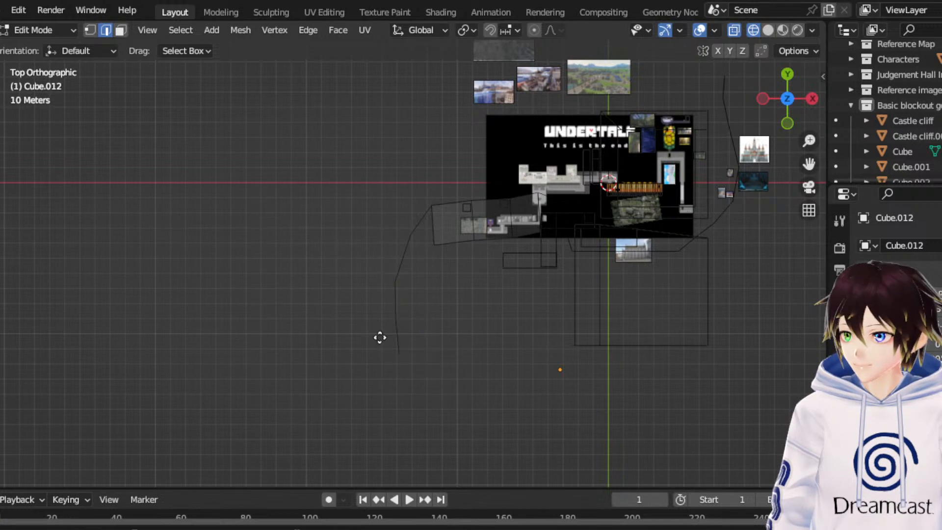
- Extrude three more segments from the wall's open end, the last about 32.1 m along X and -27.5 m along Y
key("e")
left_click(425, 372)
key("e")
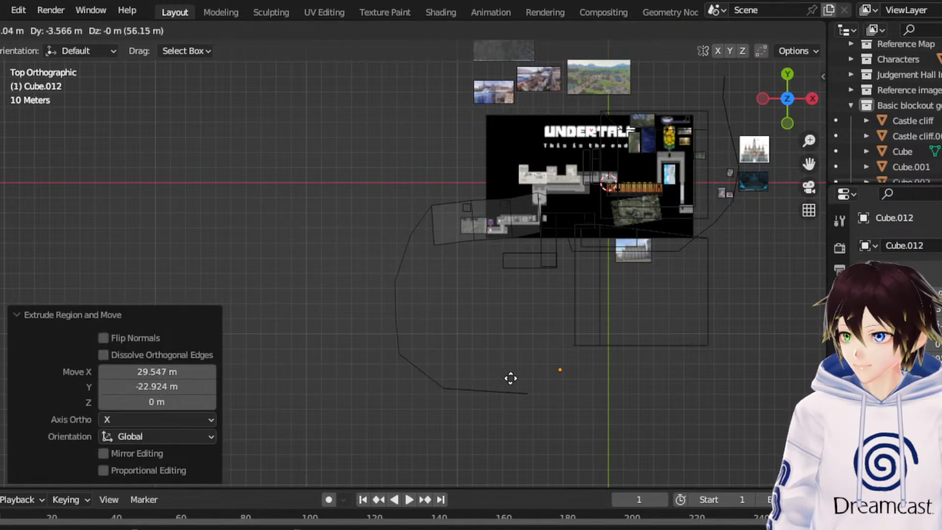
left_click(514, 380)
key("e")
left_click(558, 424)
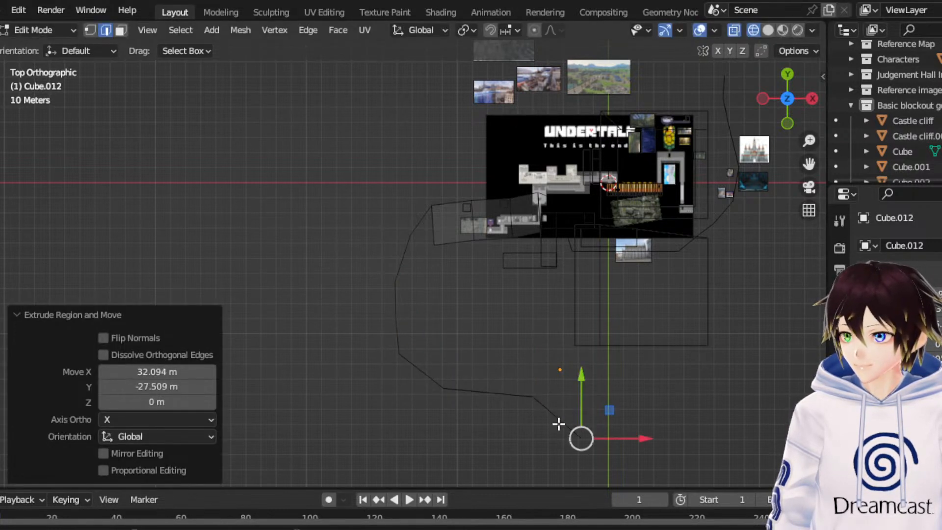
- In Edit Mode, extrude three more segments from the curved wall's open end, the last about -76.1 m along X and -45.6 m along Y
left_click(69, 30)
left_click(51, 49)
left_click(65, 29)
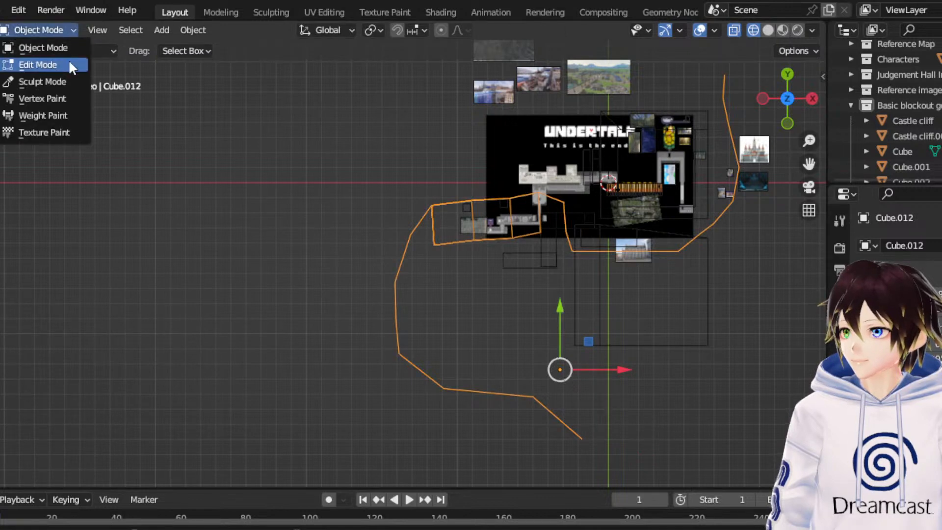
left_click(69, 64)
key("e")
left_click(444, 441)
scroll(481, 414, "down", 3)
key("e")
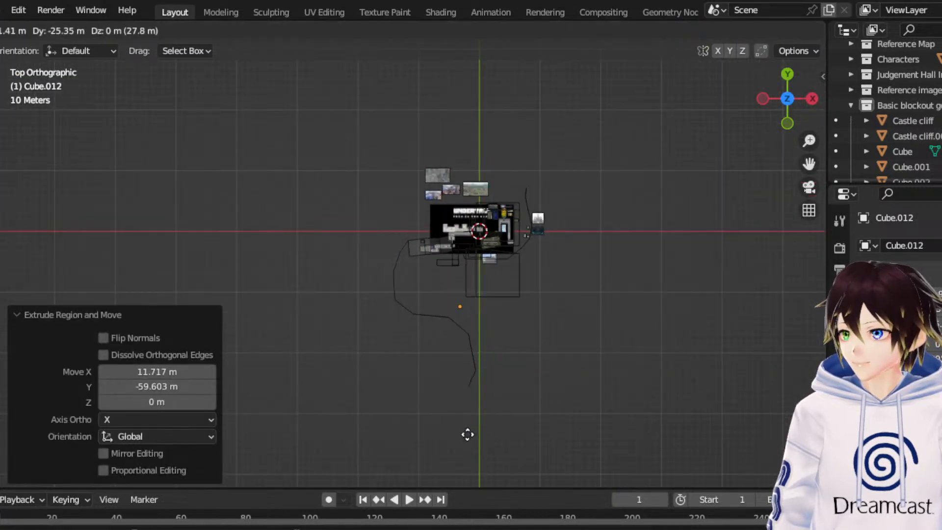
left_click(444, 461)
key("e")
left_click(417, 479)
- Extrude two longer segments from the wall's end, the last about -111.6 m along X and -38.0 m along Y, and return to Object Mode
key("e")
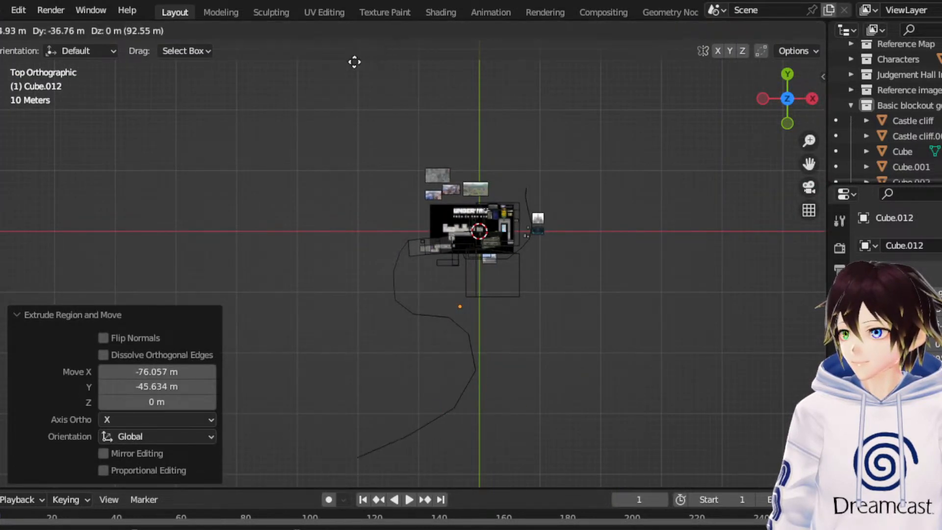
left_click(351, 63)
key("e")
left_click(284, 87)
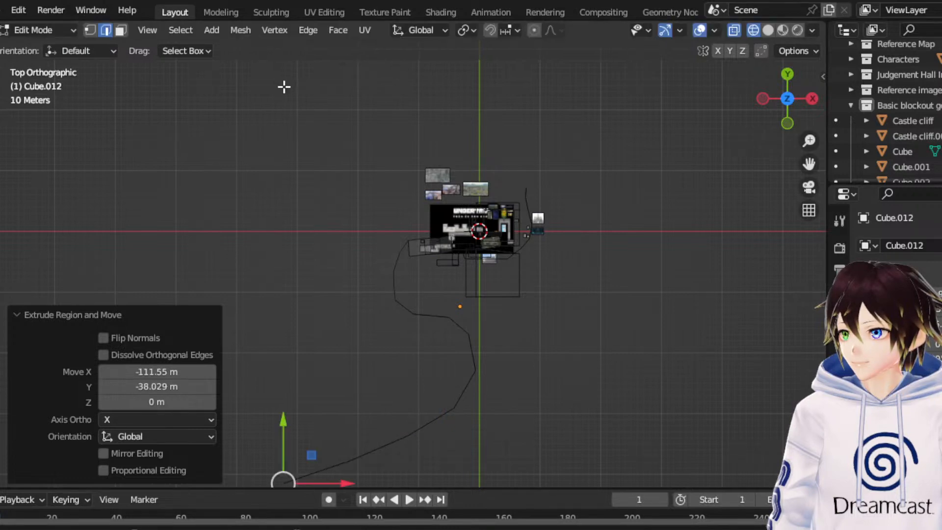
left_click(73, 30)
left_click(54, 46)
- Duplicate the narrow block just beyond the map's -Y edge and move the copy about -40.8 m along X and -34.4 m along Y
scroll(294, 252, "up", 4)
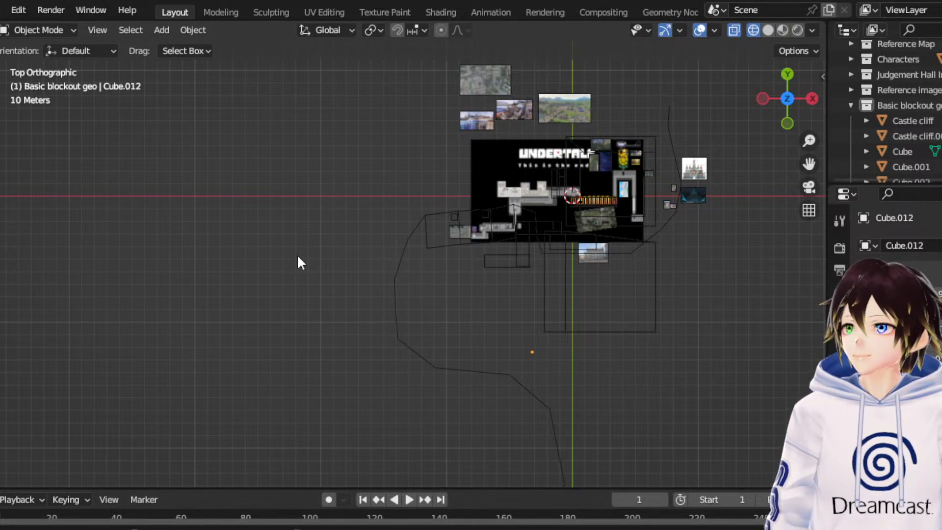
scroll(296, 257, "up", 2)
left_click(549, 272)
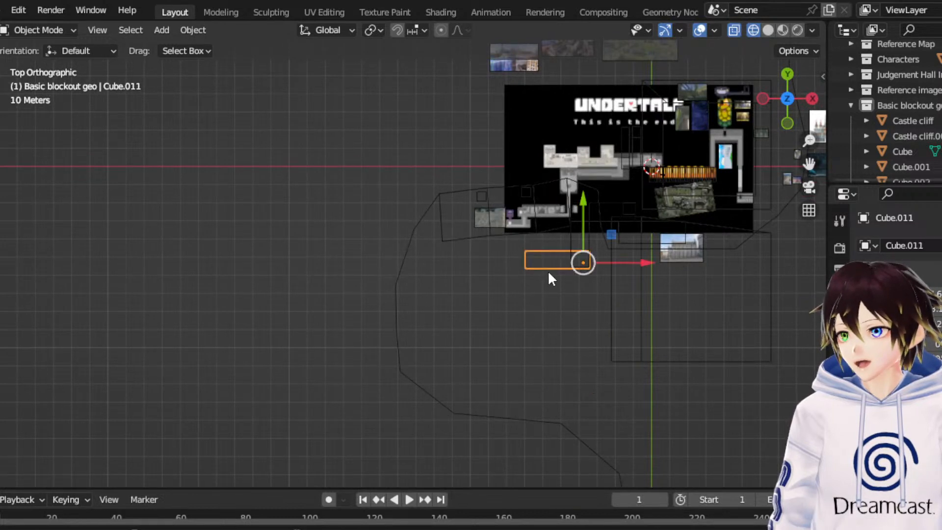
right_click(548, 270)
left_click(547, 269)
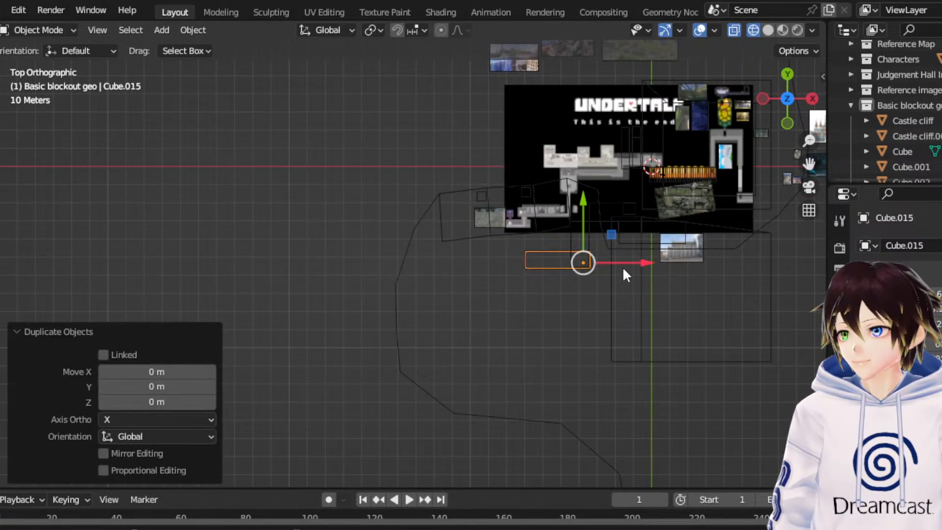
left_click(537, 297)
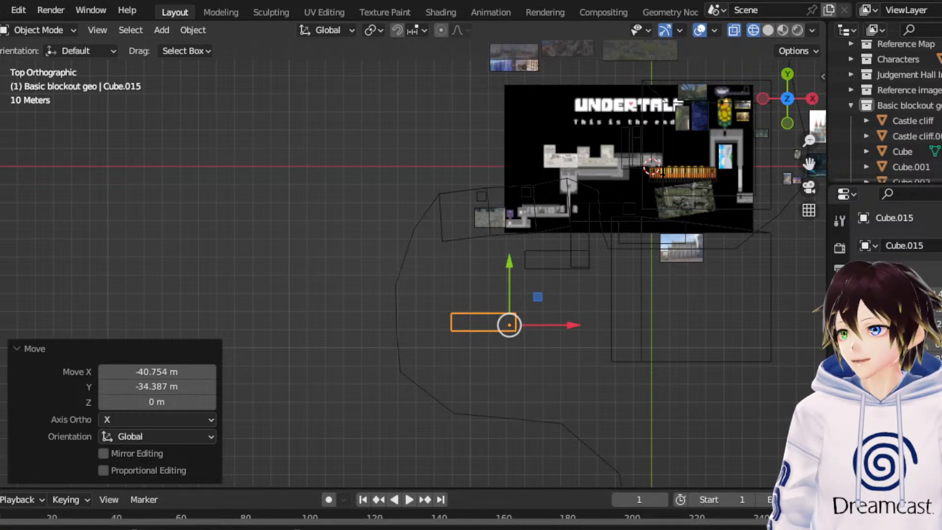
- Rotate the block copy by -90° about the Z axis
key("r")
left_click(290, 377)
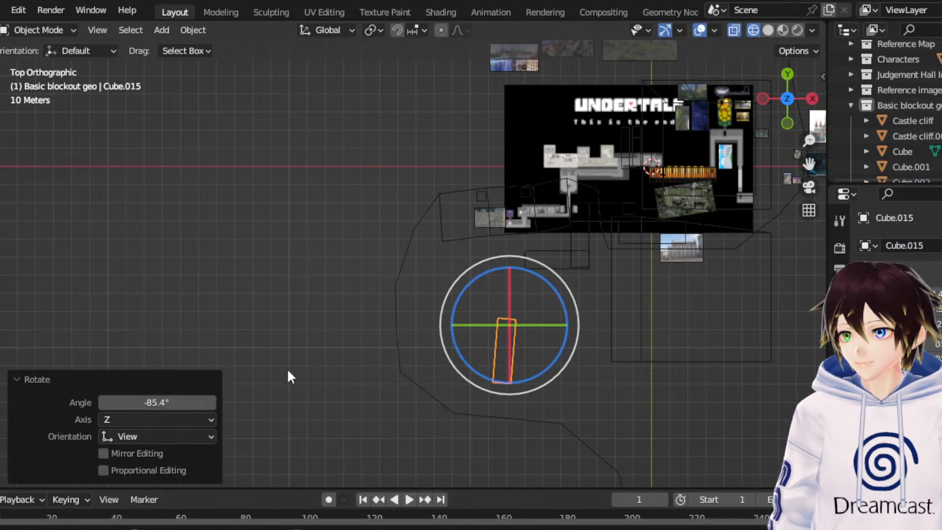
left_click(155, 403)
type("-9")
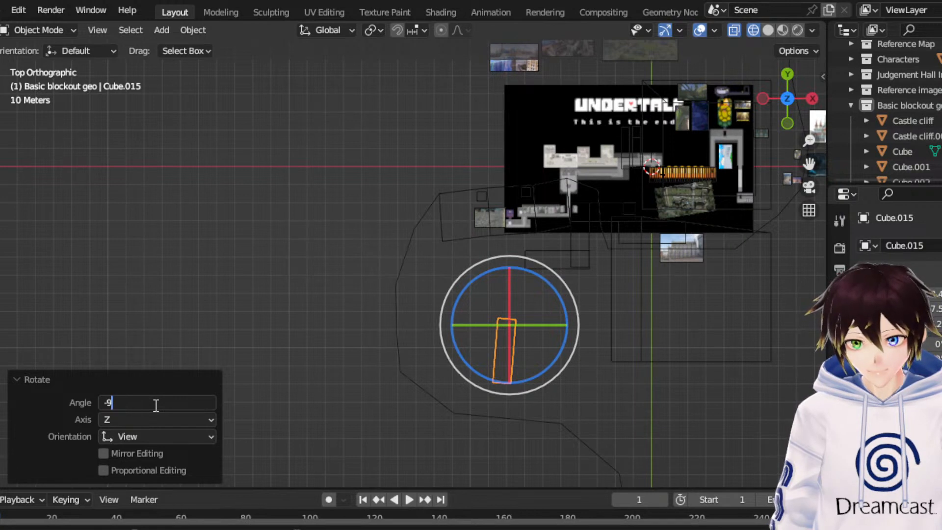
type("03")
key("Return")
left_click(156, 405)
type("-")
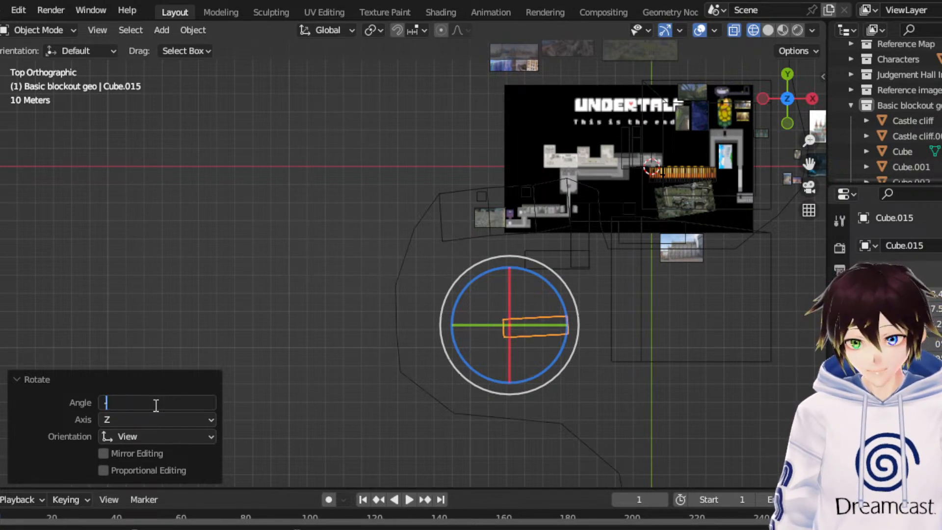
type("90")
key("Return")
- Move the rotated block about -44.2 m along Y so that it crosses the curved wall, and check it in perspective
key("shift+space")
key("g")
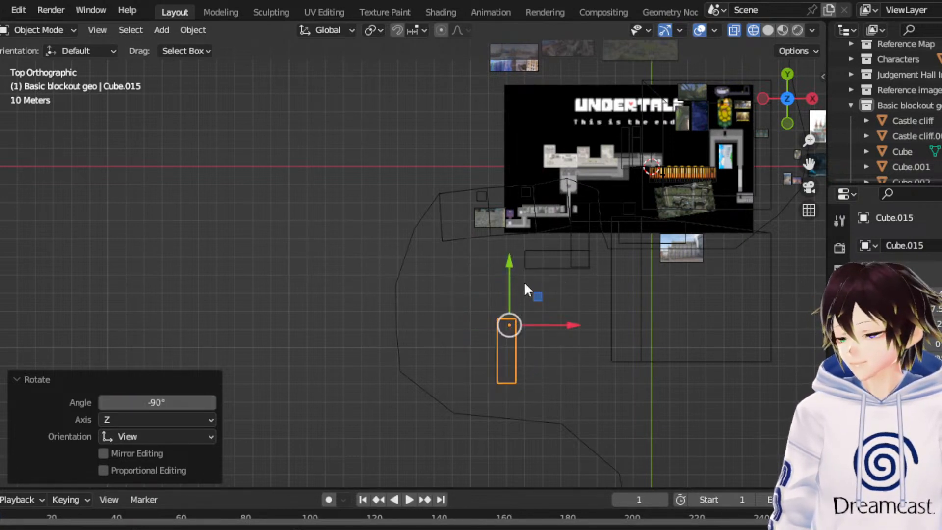
left_click_drag(515, 280, 523, 358)
middle_click_drag(527, 367, 606, 406)
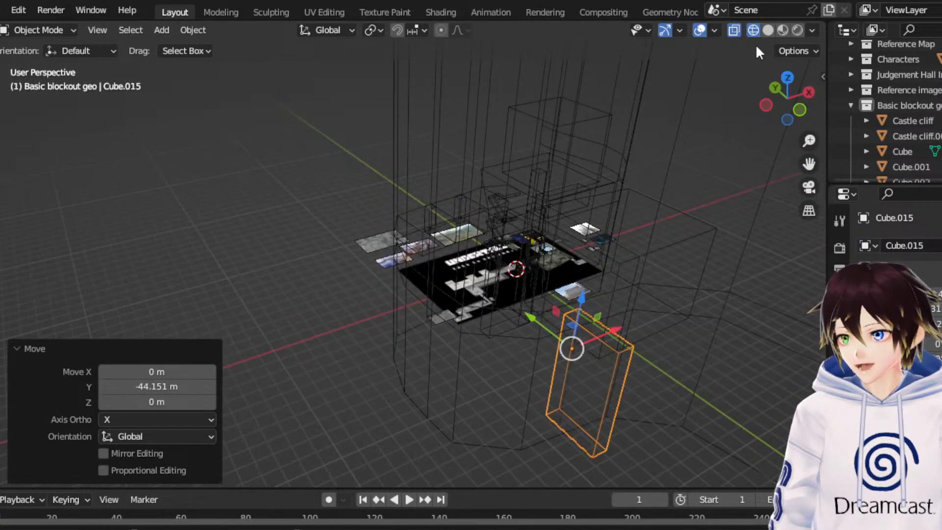
- From the top view, duplicate the block crossing the wall and rotate the new copy by 90° about the Z axis
left_click(791, 77)
left_click_drag(809, 163, 808, 167)
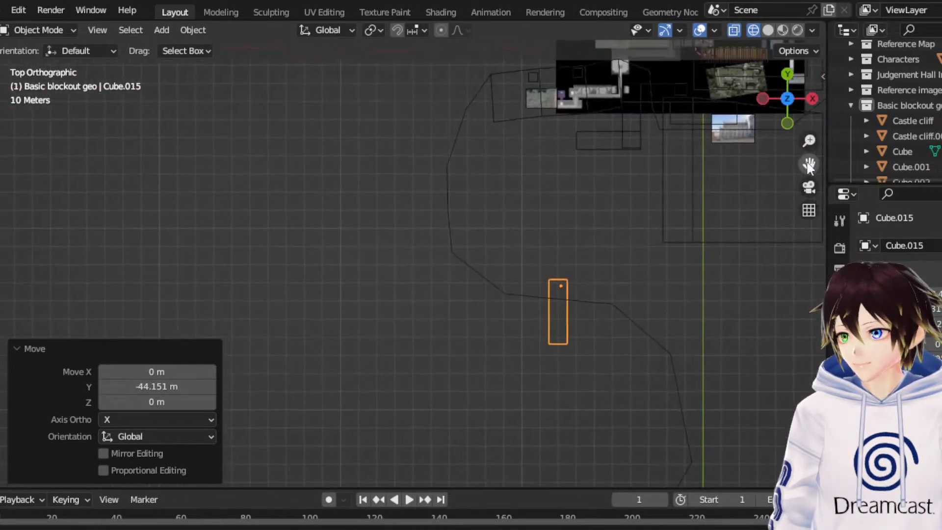
right_click(584, 318)
left_click(583, 318)
right_click(587, 299)
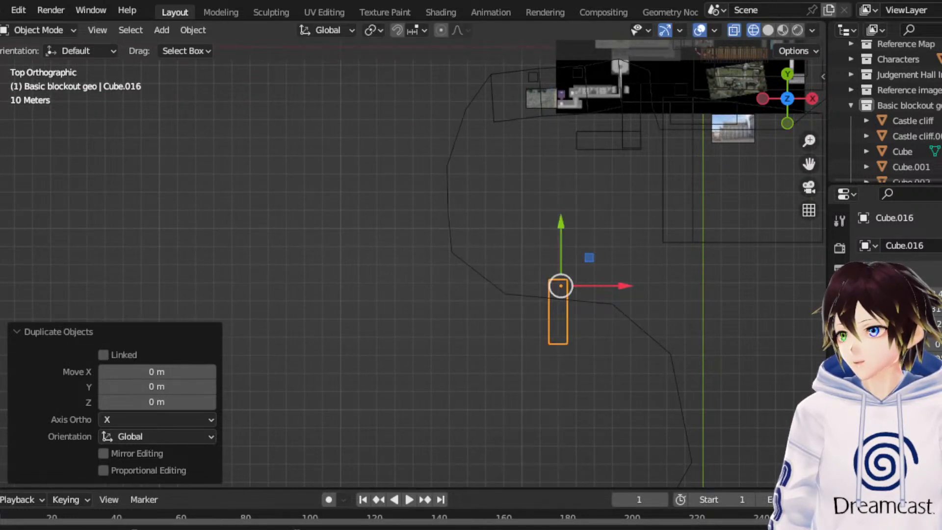
key("shift+space")
key("s")
key("shift+space")
key("r")
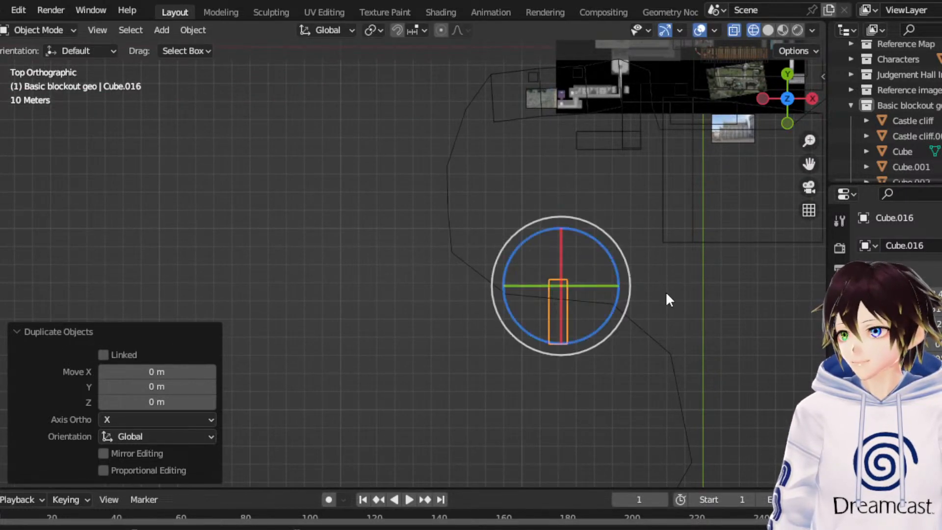
left_click_drag(630, 290, 545, 343)
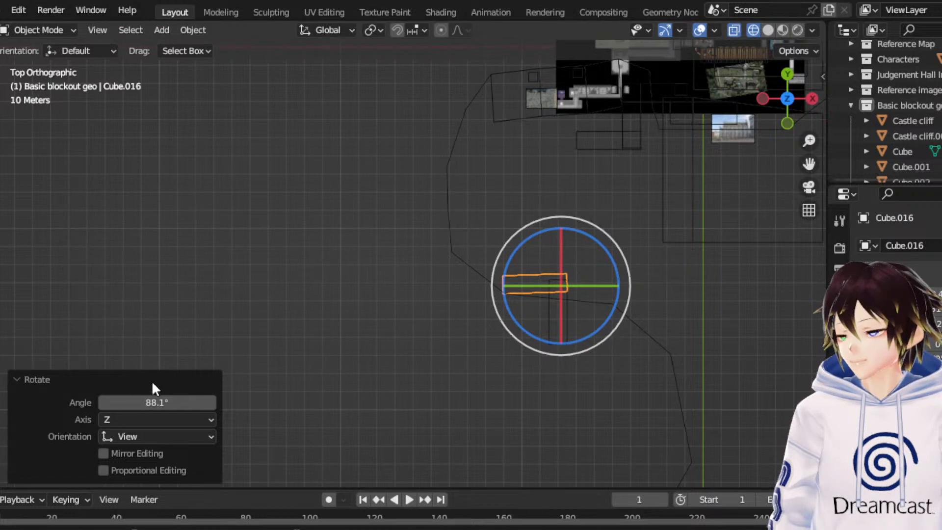
double_click(154, 403)
type("90")
key("Return")
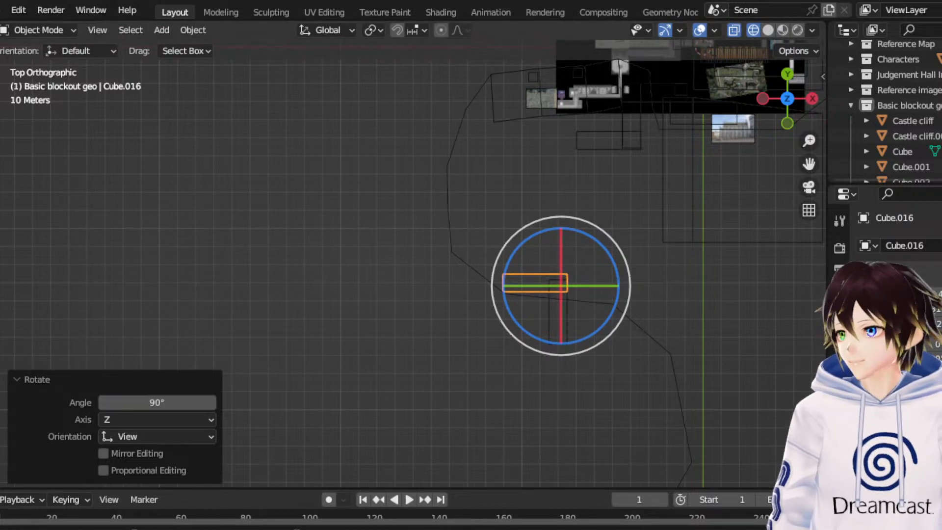
- Move the new copy along negative Y until it lies well clear of the block crossing the wall
key("shift+space")
key("g")
left_click_drag(573, 241, 587, 392)
- Stretch the block crossing the wall along Y until its far end overlaps the separate block beyond it
left_click(565, 341)
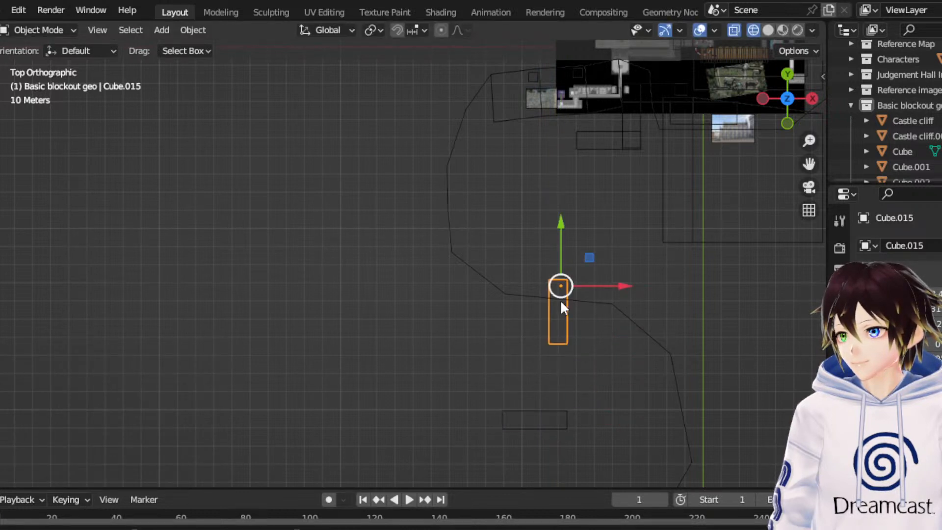
key("shift+space")
key("s")
left_click_drag(554, 230, 558, 145)
- Scale the block at the far end by 5.7 along X and move it about -16.6 m along X to form an L-shaped path
left_click(519, 394)
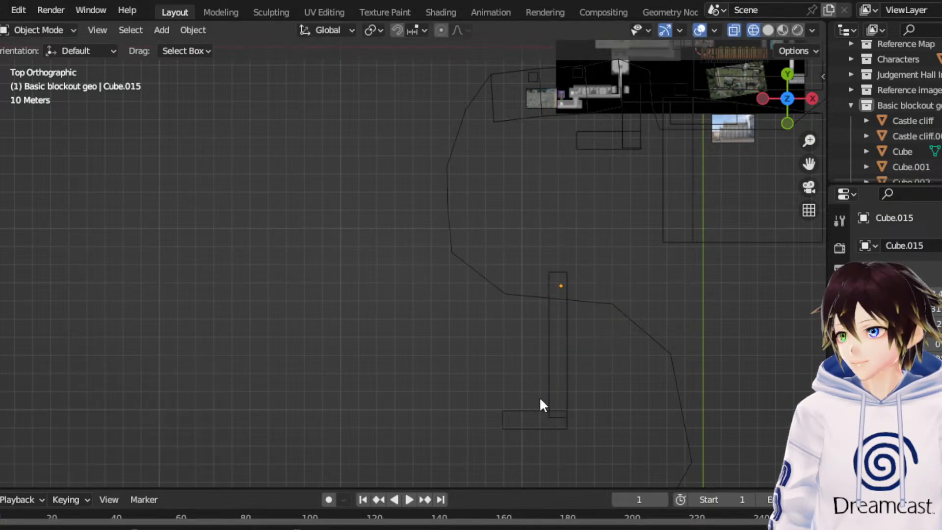
left_click(540, 399)
left_click(521, 420)
left_click_drag(622, 418, 52, 304)
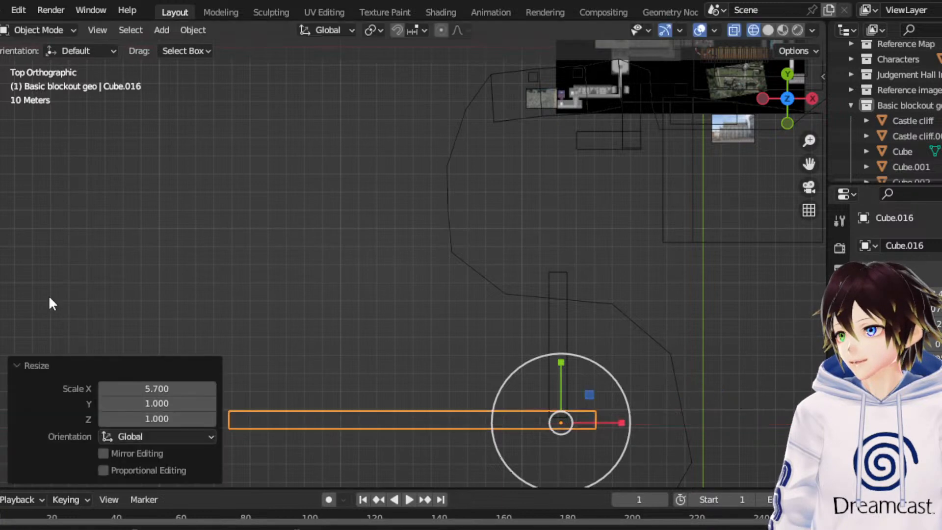
left_click(1, 136)
left_click_drag(619, 422, 589, 427)
- Duplicate the tall narrow pillar among the castle blocks and move the copy about -228.3 m along X
scroll(440, 216, "down", 5)
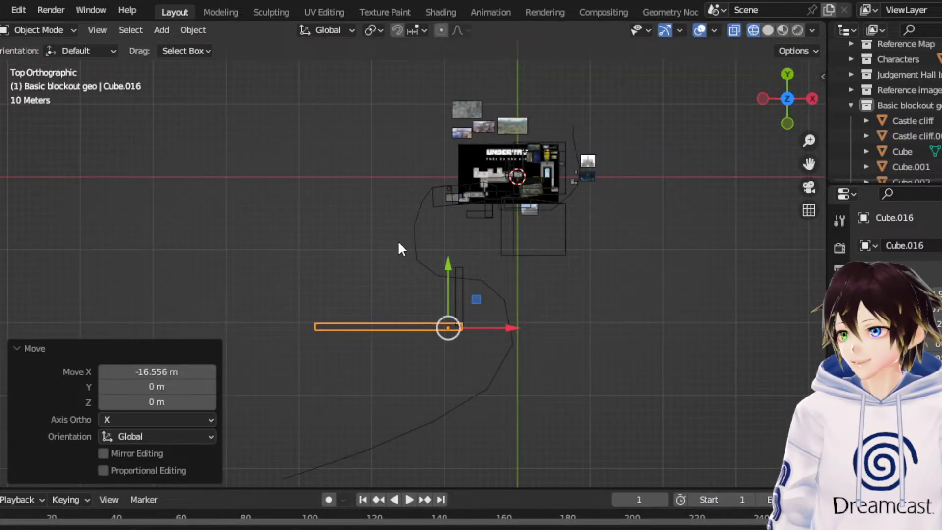
scroll(392, 260, "up", 4)
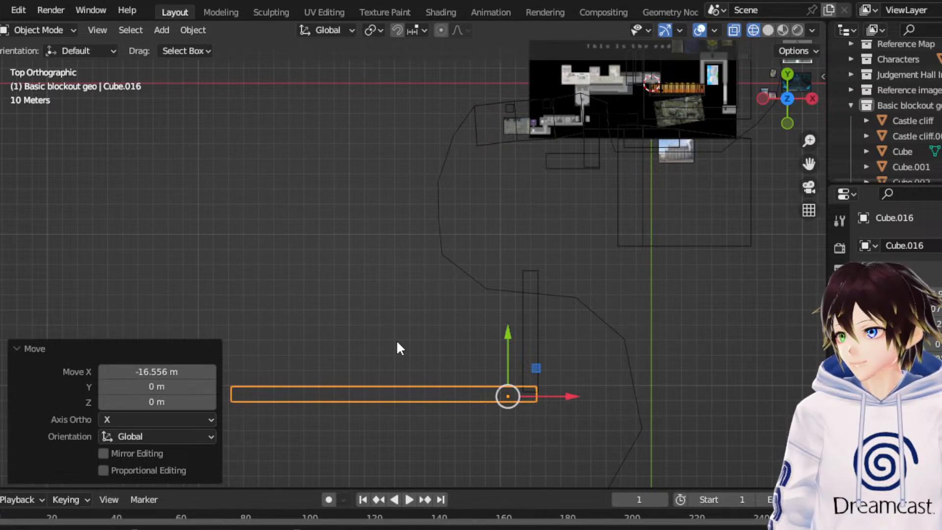
scroll(398, 348, "up", 1)
middle_click_drag(398, 348, 497, 178)
left_click(436, 120)
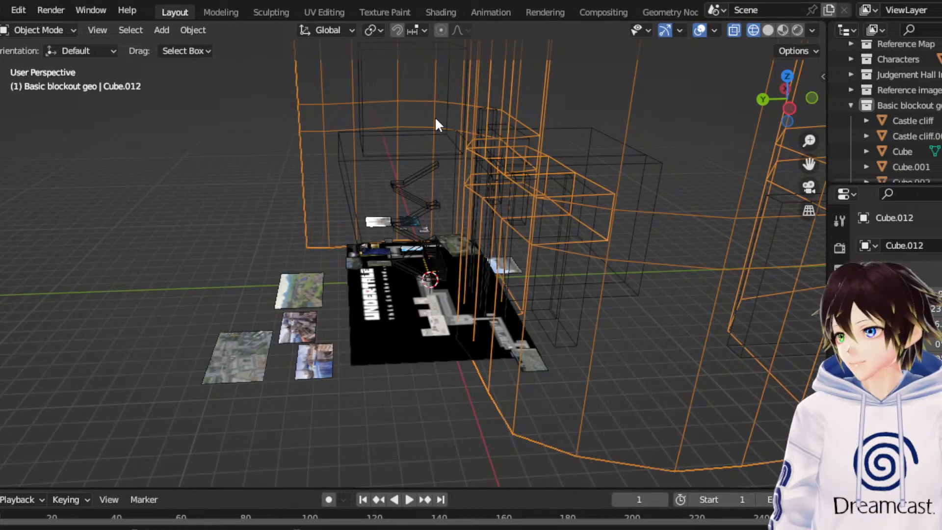
left_click(464, 135)
middle_click_drag(459, 128, 333, 231)
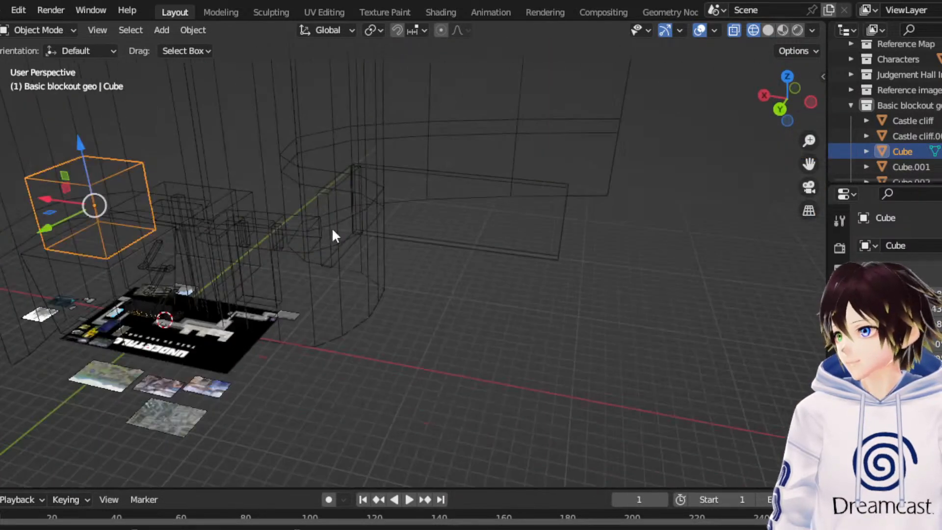
right_click(177, 208)
left_click(178, 208)
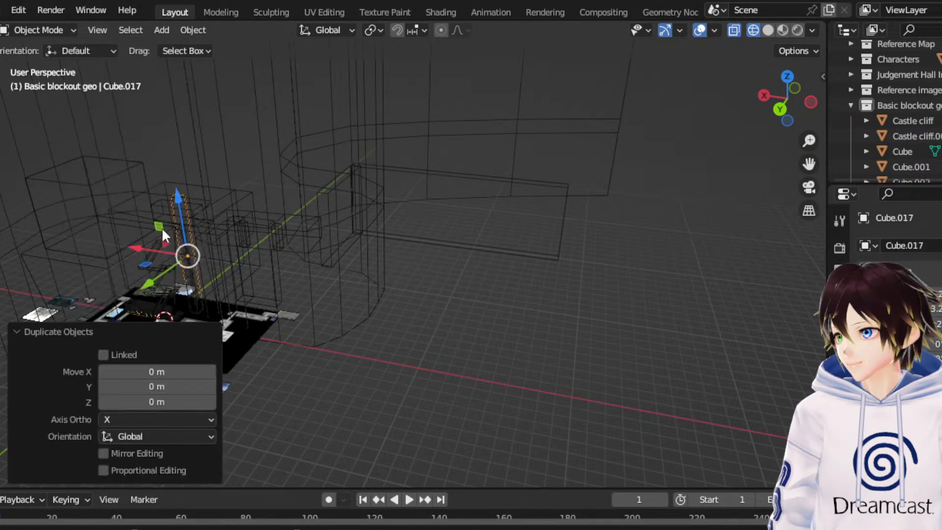
key("x")
- From the top view, place the pillar copy in the inner corner of the L-shaped path, the last move about 136.3 m along X and -38.6 m along Y
left_click(743, 120)
left_click(788, 76)
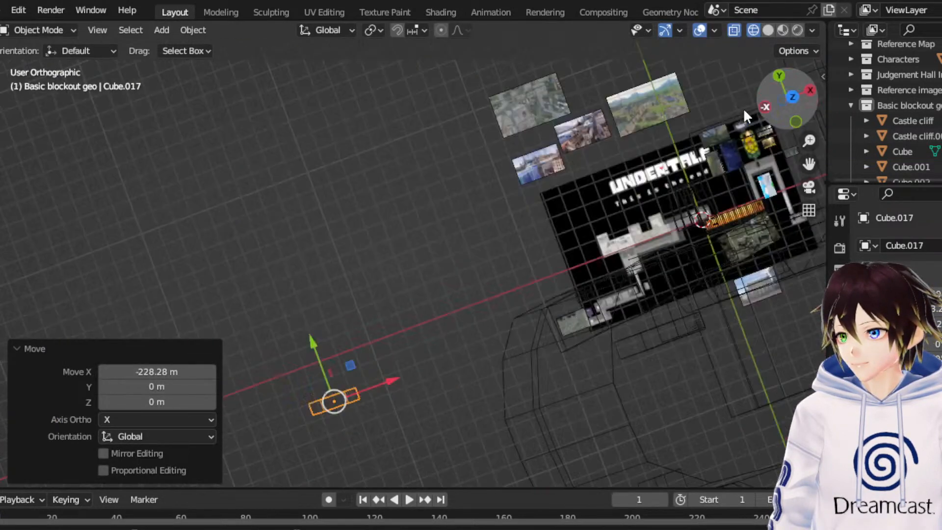
left_click_drag(381, 286, 383, 399)
scroll(600, 325, "up", 4)
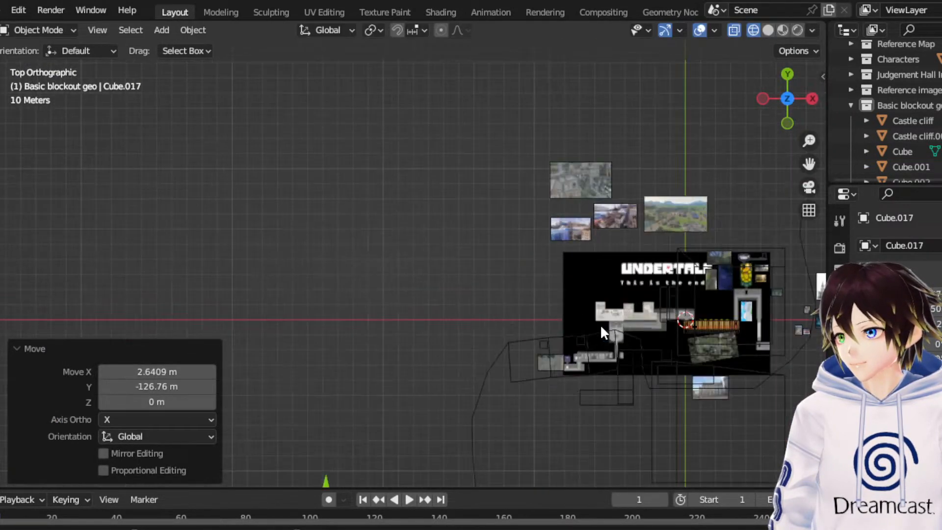
left_click_drag(808, 165, 654, 187)
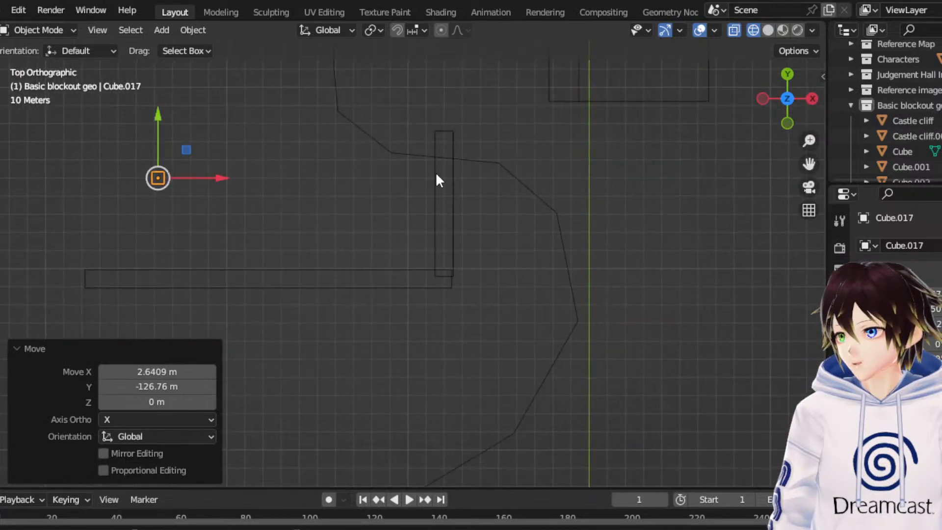
left_click_drag(187, 150, 444, 227)
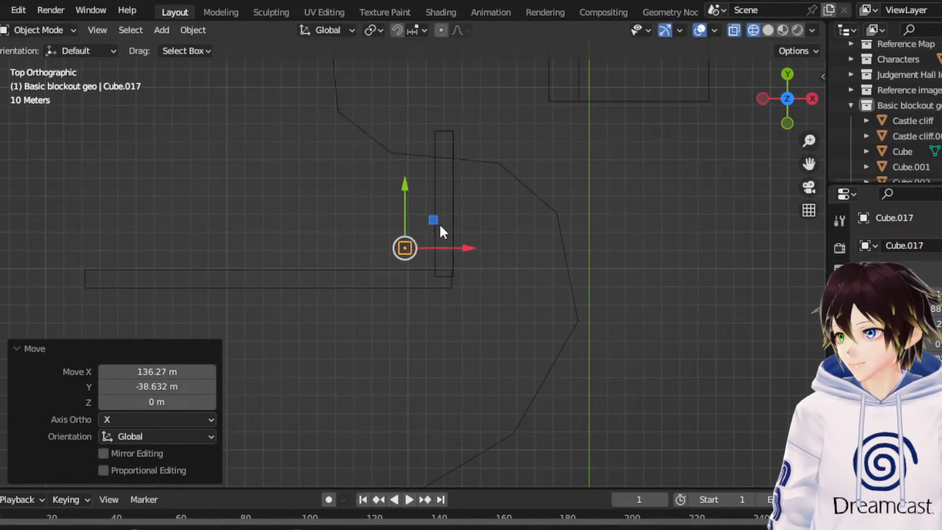
- Duplicate the placed pillar and set the copy on the opposite, +X side of the L-shaped path's corner
right_click(421, 243)
left_click(421, 242)
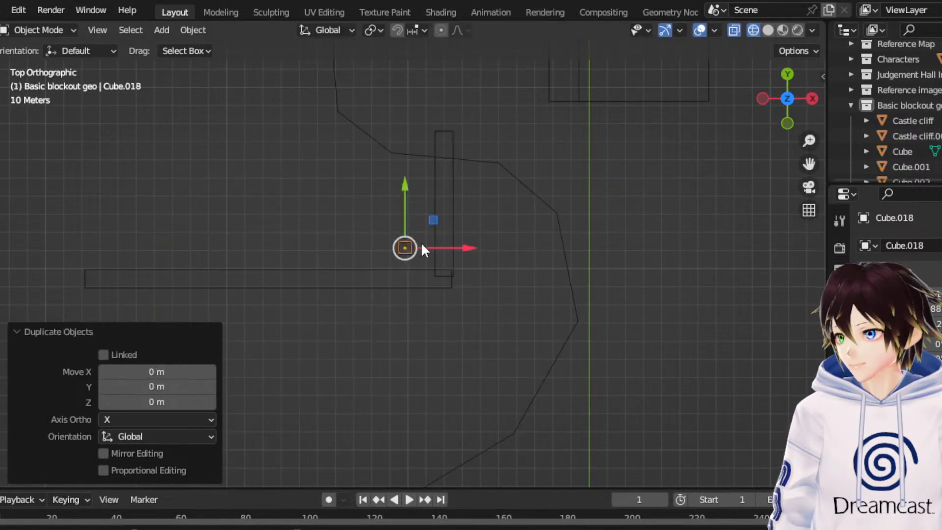
left_click(505, 235)
- In the curved wall's Edit Mode, select the vertices of its last three corners and move them along positive Y toward the long path block
left_click(523, 417)
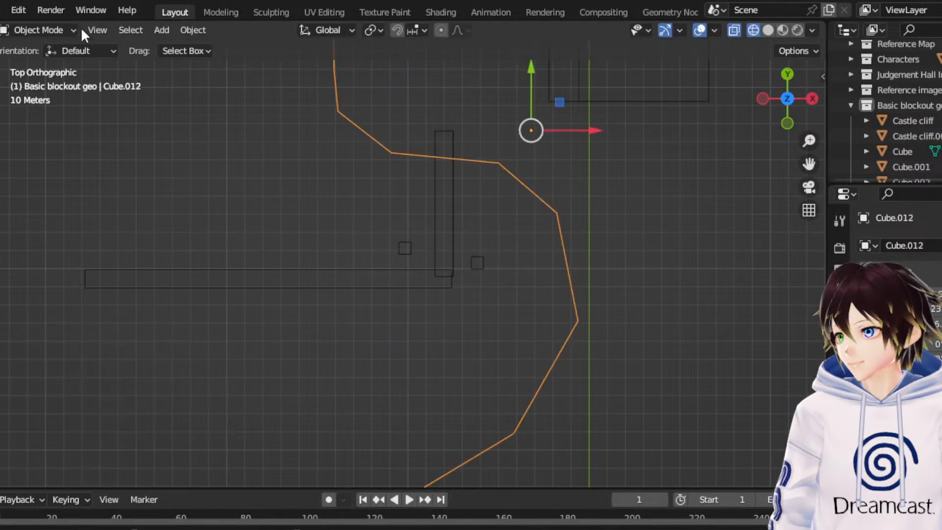
left_click(44, 30)
left_click(46, 62)
key("1")
scroll(141, 284, "down", 3)
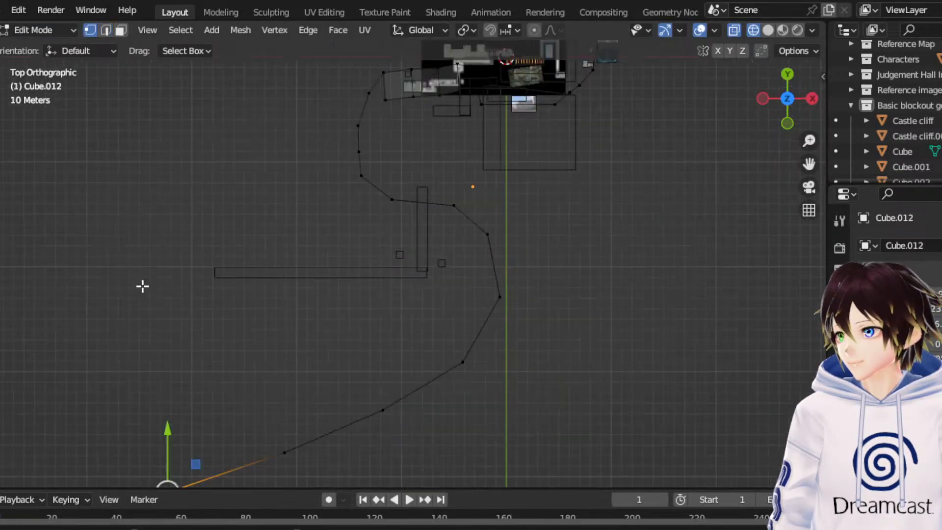
left_click_drag(140, 336, 412, 512)
left_click_drag(307, 353, 316, 262)
- Pull the curved wall's two corners around the L-shaped path's bend closer to the path, the last by about -12.7 m X and 28.4 m Y
left_click_drag(519, 386, 441, 319)
scroll(439, 316, "up", 4)
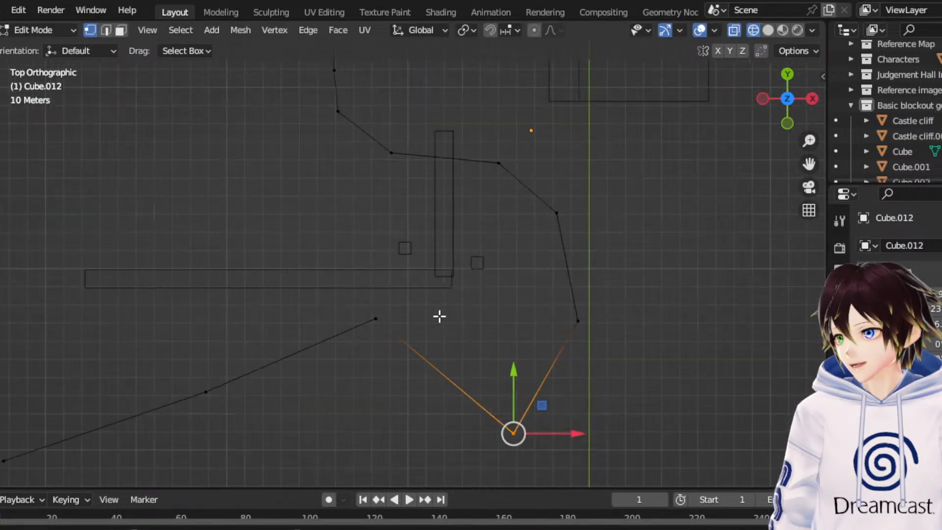
left_click_drag(549, 407, 519, 307)
left_click(577, 321)
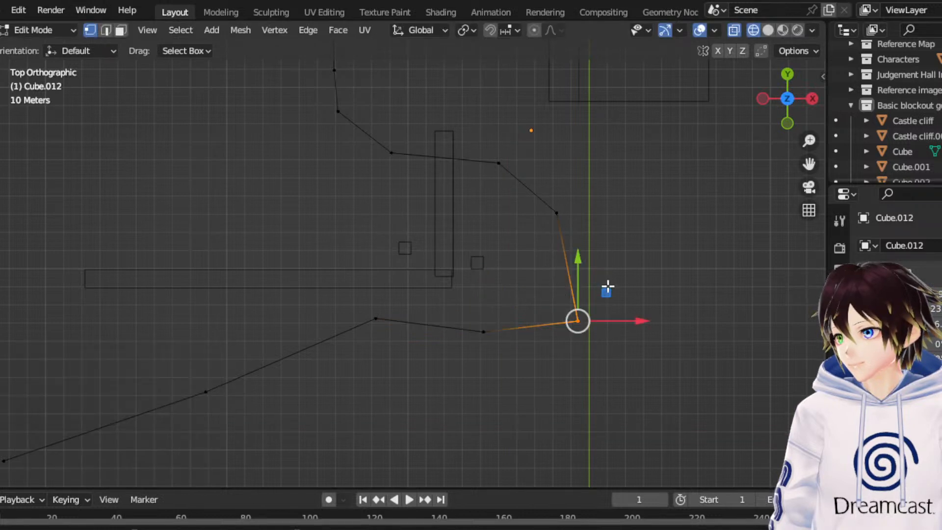
left_click_drag(606, 290, 582, 230)
scroll(370, 338, "down", 5)
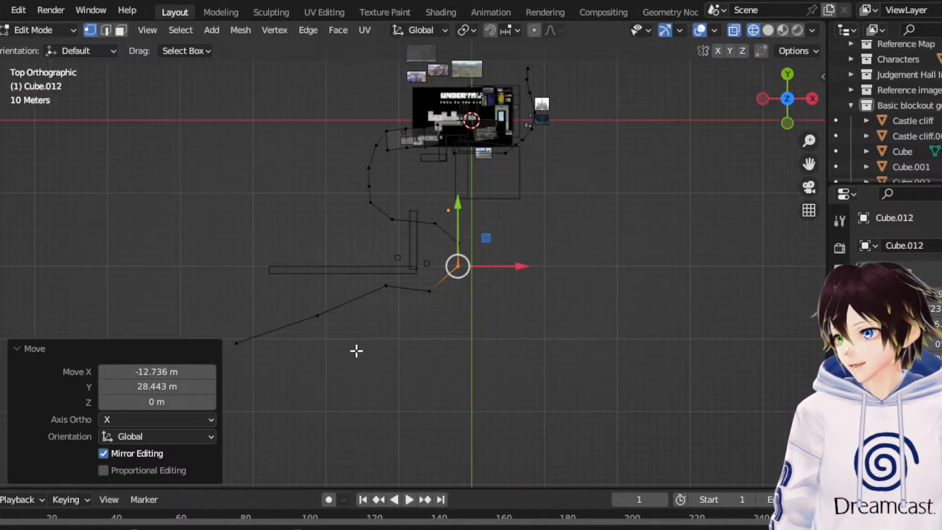
- Raise the curved wall's last two corners along positive Y, the end corner by a further 38.029 m, and return to Object Mode
left_click_drag(372, 399, 208, 314)
left_click_drag(293, 303, 279, 266)
left_click_drag(139, 252, 253, 369)
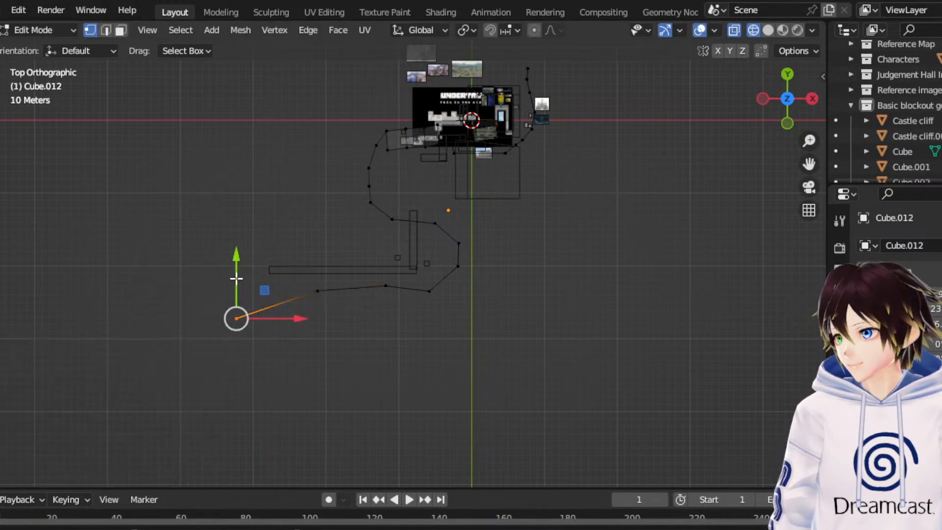
left_click_drag(236, 278, 252, 246)
scroll(279, 293, "up", 4)
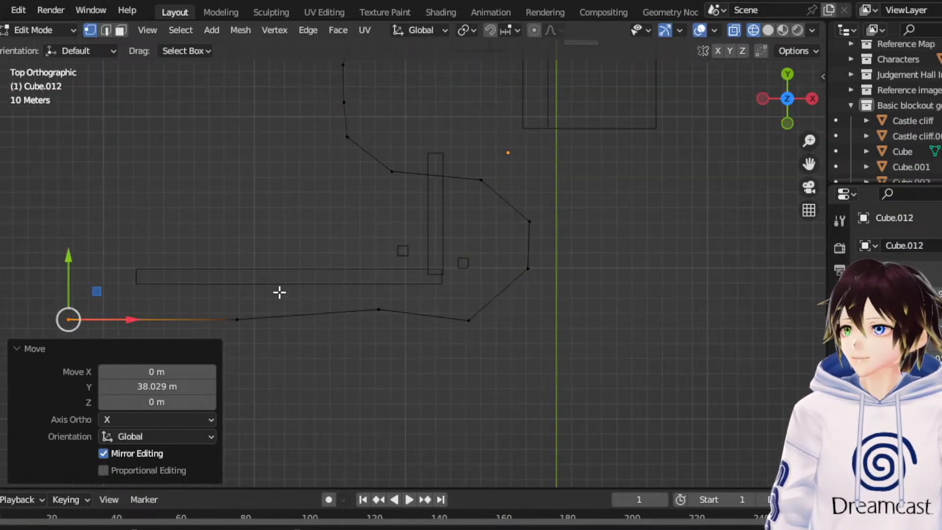
scroll(259, 289, "down", 3)
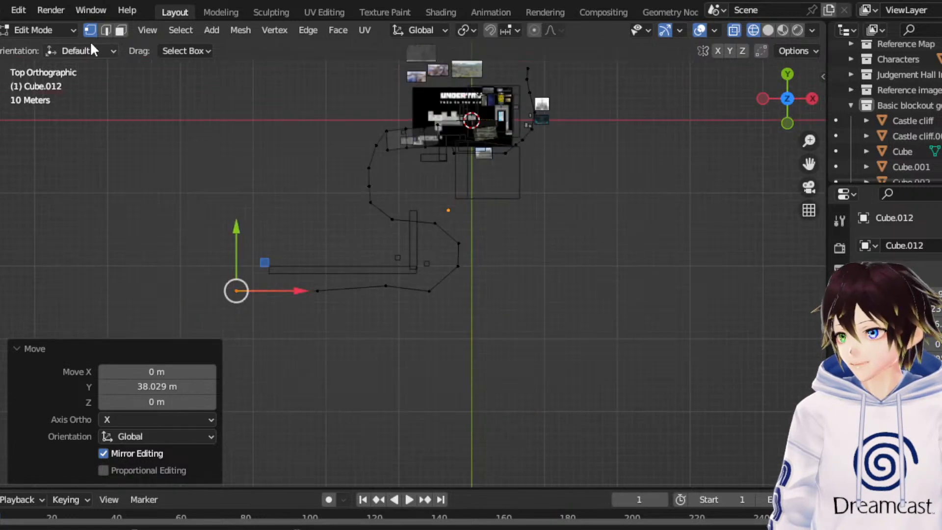
left_click(43, 31)
left_click(46, 48)
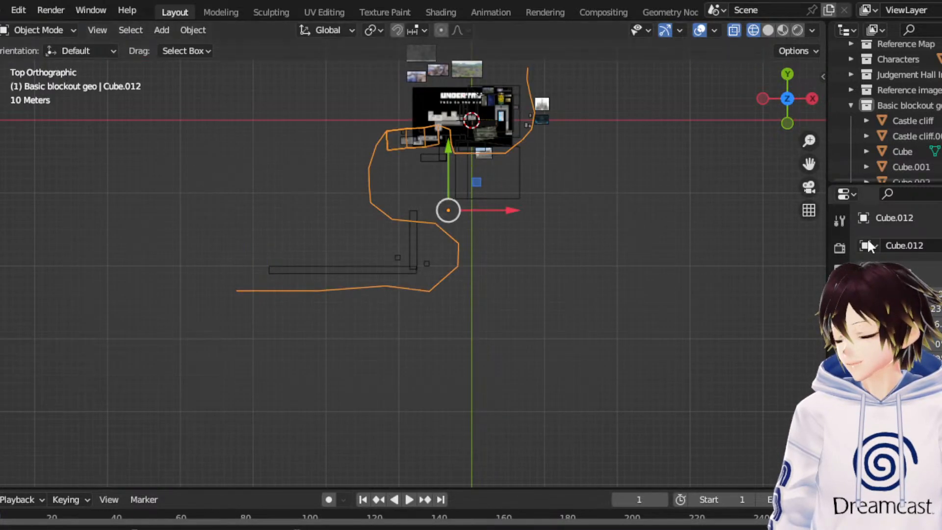
- Deselect the curved wall and examine the whole blockout layout from the top view
left_click_drag(809, 164, 769, 529)
scroll(677, 159, "down", 10)
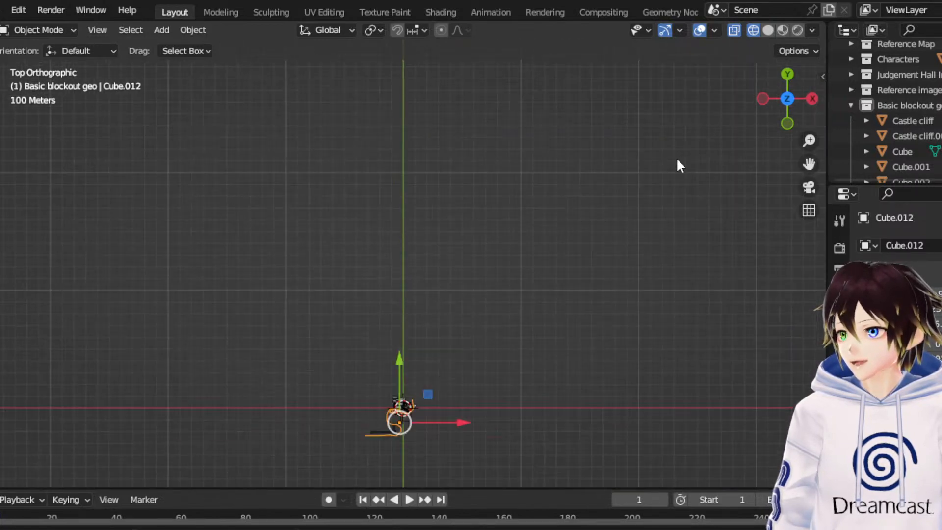
scroll(677, 162, "down", 4)
scroll(683, 188, "up", 6)
left_click_drag(809, 164, 808, 129)
scroll(442, 118, "up", 7)
left_click(472, 138)
left_click_drag(809, 165, 941, 394)
scroll(651, 208, "up", 5)
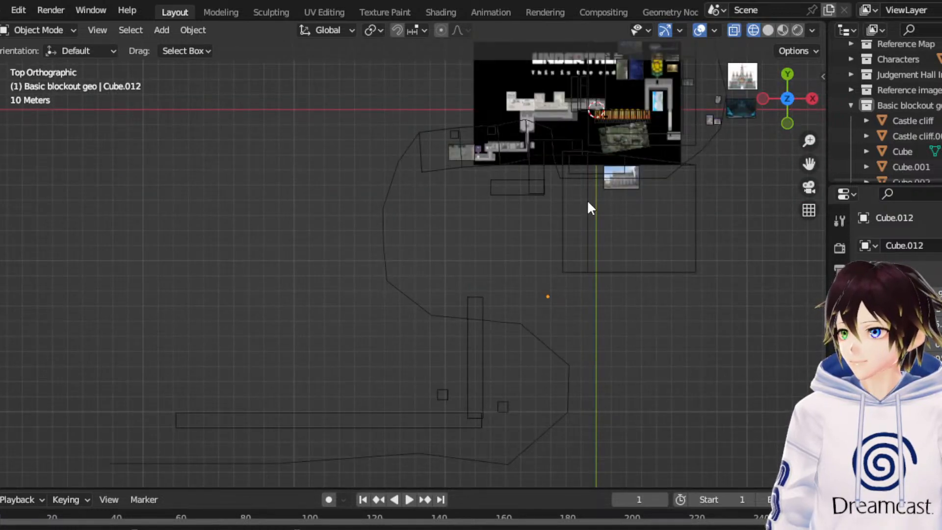
left_click_drag(809, 164, 866, 22)
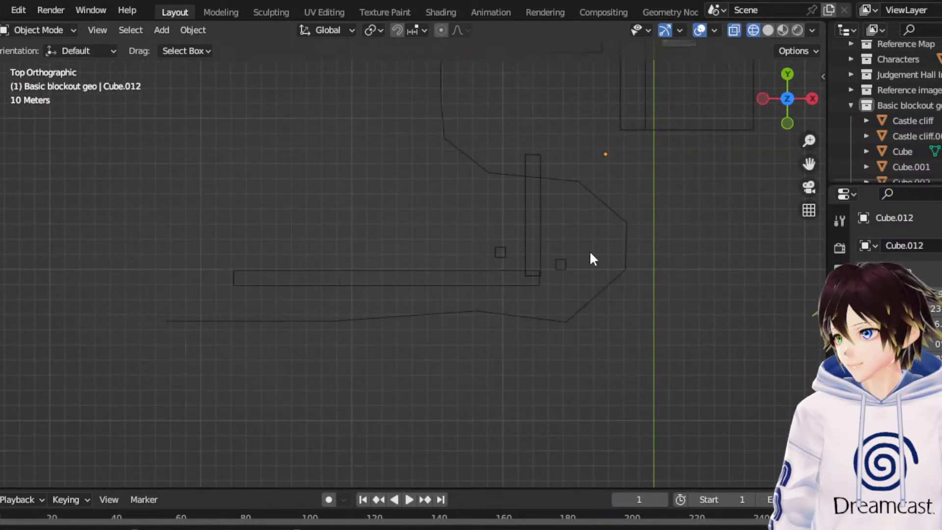
- Make a linked duplicate of the pillar in the path's inner corner and move the copy -183.9 m along X
left_click(506, 255)
right_click(506, 254)
left_click(499, 273)
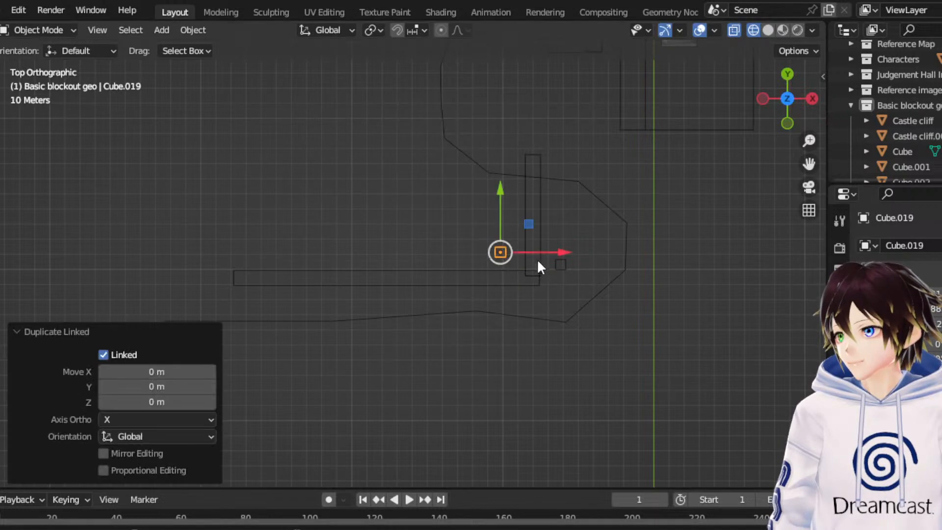
key("x")
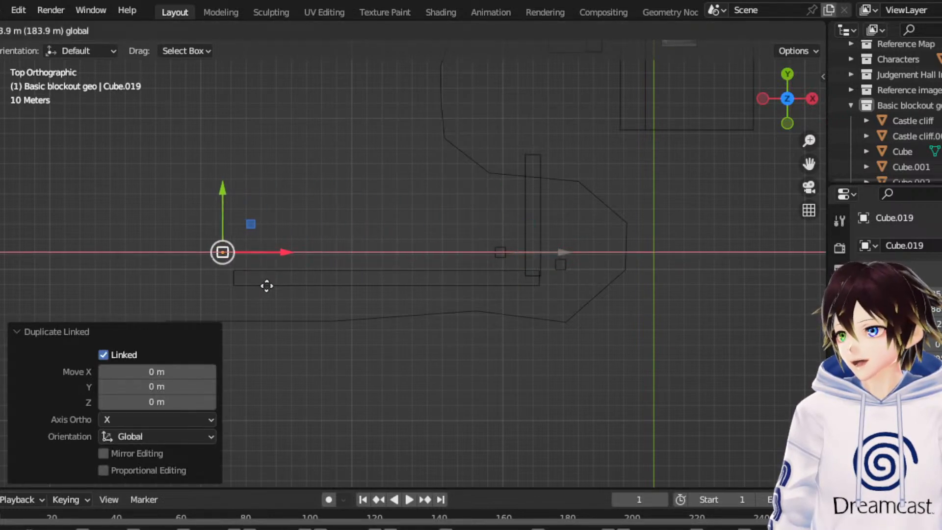
left_click(265, 284)
- Make a linked duplicate of that pillar, move it -38.817 m X and -28.253 m Y, and shift it further along negative Y to the wall's end
left_click_drag(809, 164, 941, 101)
scroll(634, 199, "up", 4)
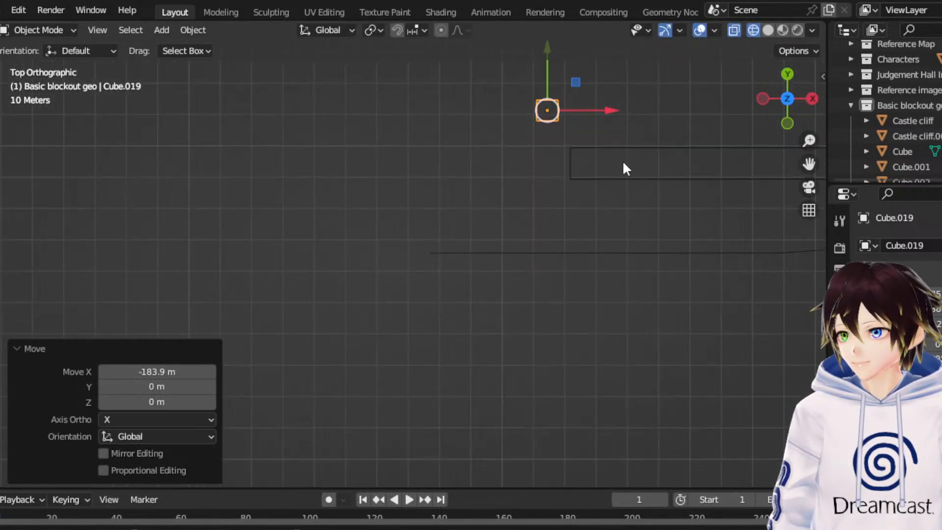
right_click(555, 100)
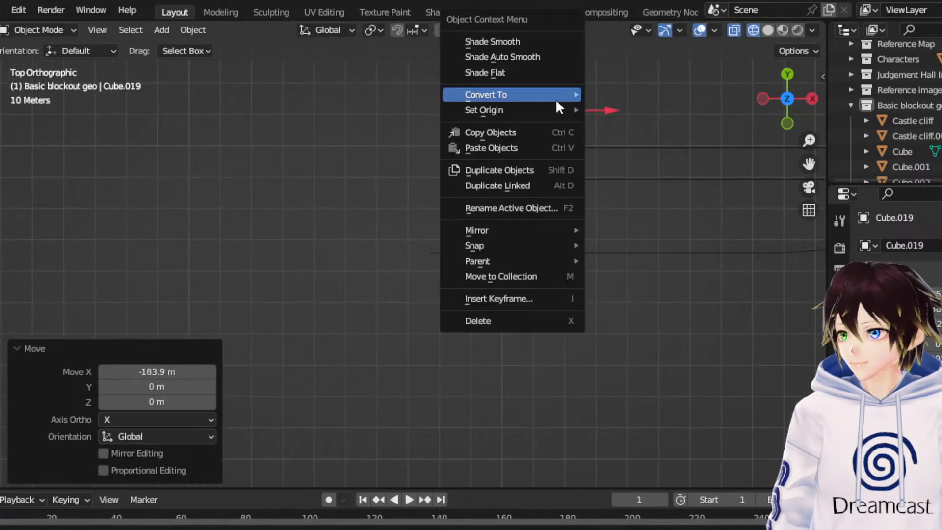
left_click(536, 185)
right_click(540, 180)
key("g")
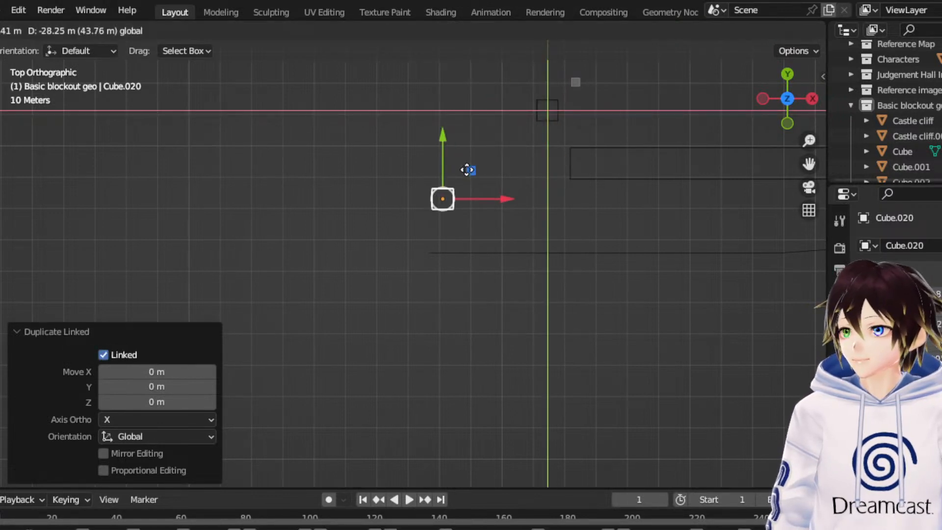
left_click(450, 169)
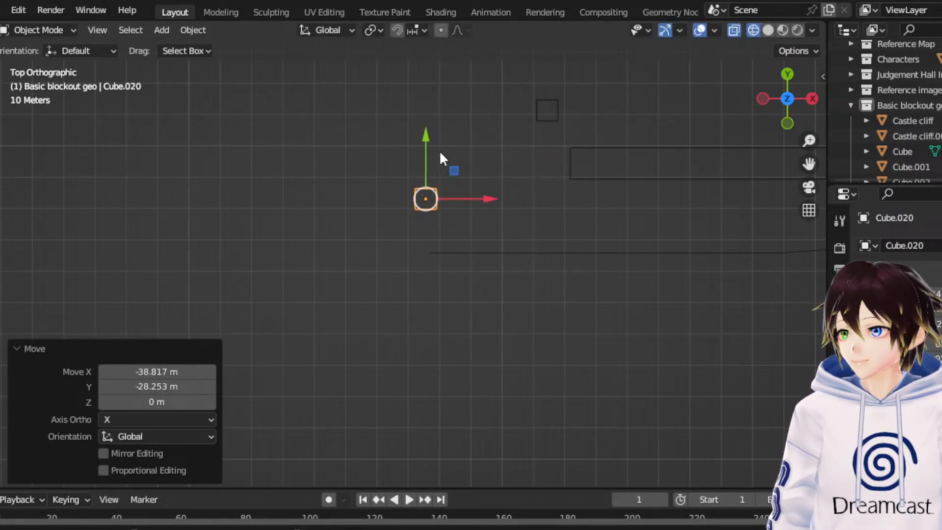
key("g")
key("y")
left_click(420, 182)
left_click(616, 177)
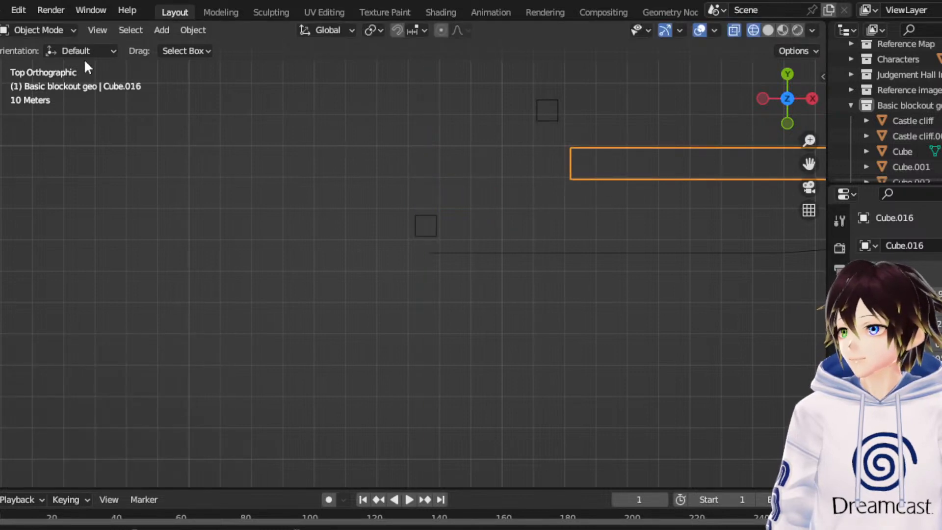
left_click(70, 30)
left_click(50, 63)
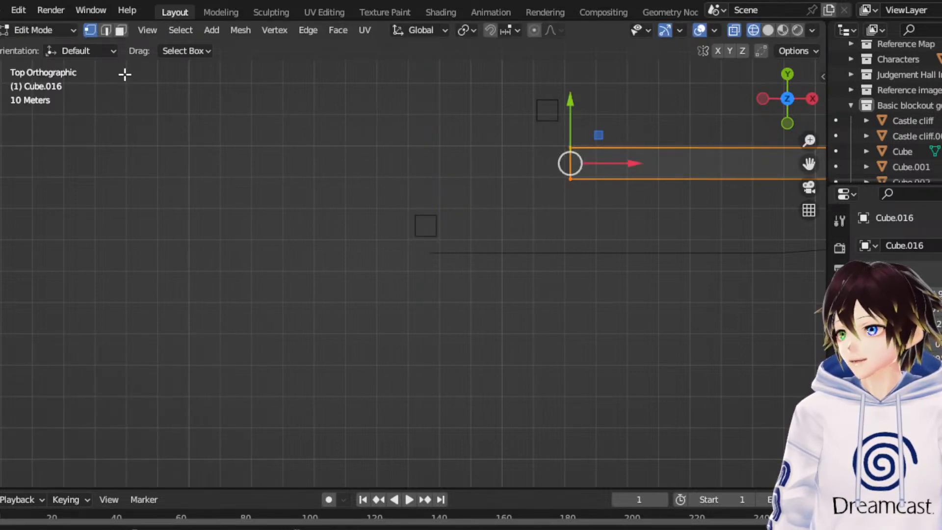
left_click(54, 30)
left_click(51, 45)
- Make a linked duplicate of the short path block that runs along Y and move the copy -208.34 m along X
scroll(561, 167, "down", 4)
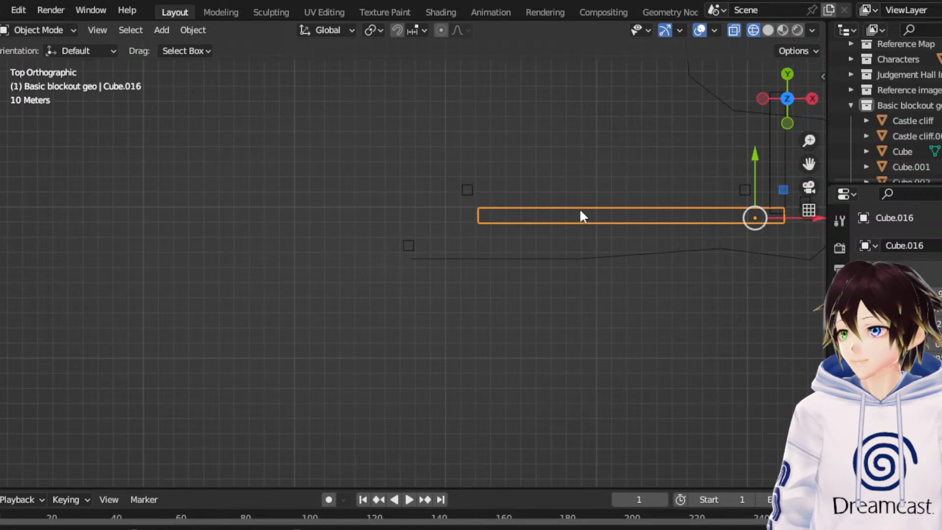
left_click(773, 144)
right_click(759, 157)
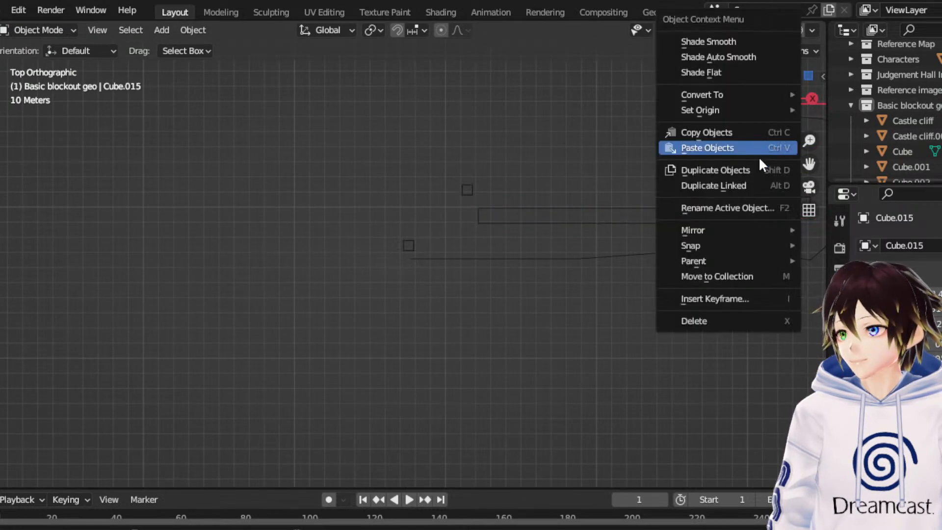
left_click(760, 185)
key("g")
key("x")
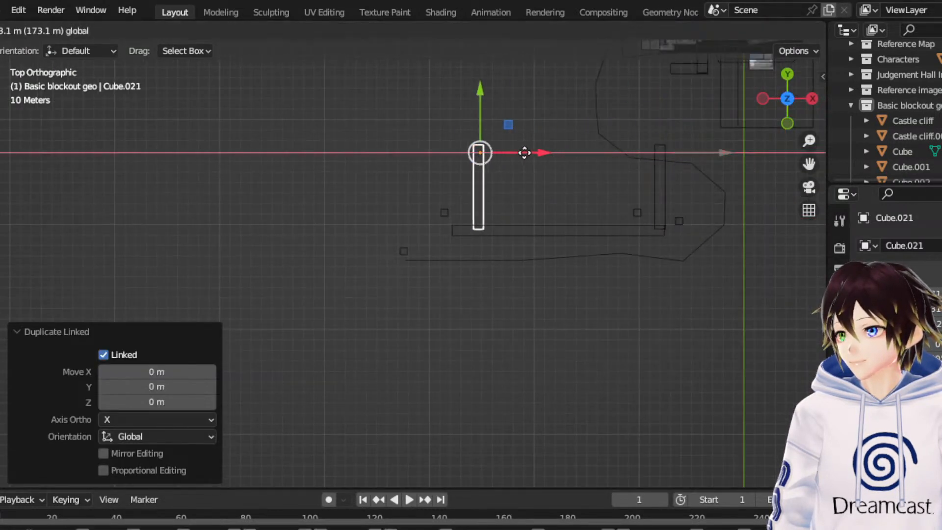
left_click(499, 157)
- Place the copied path block across the far end of the long path block, moving it 4.5849 m X and -70.811 m Y
scroll(493, 78, "down", 1)
key("g")
key("shift+z")
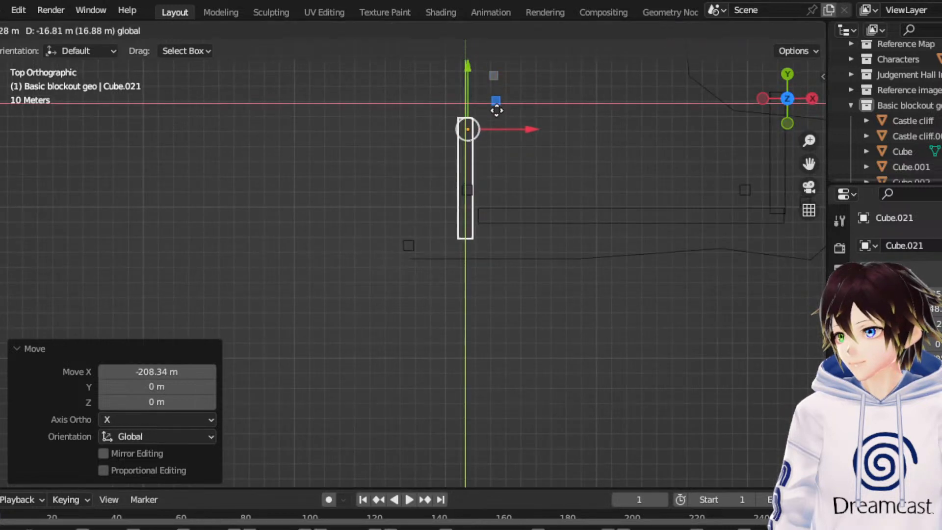
left_click(501, 187)
- Make a linked duplicate of the placed path block and rotate the copy 90° about Z
scroll(501, 190, "up", 4)
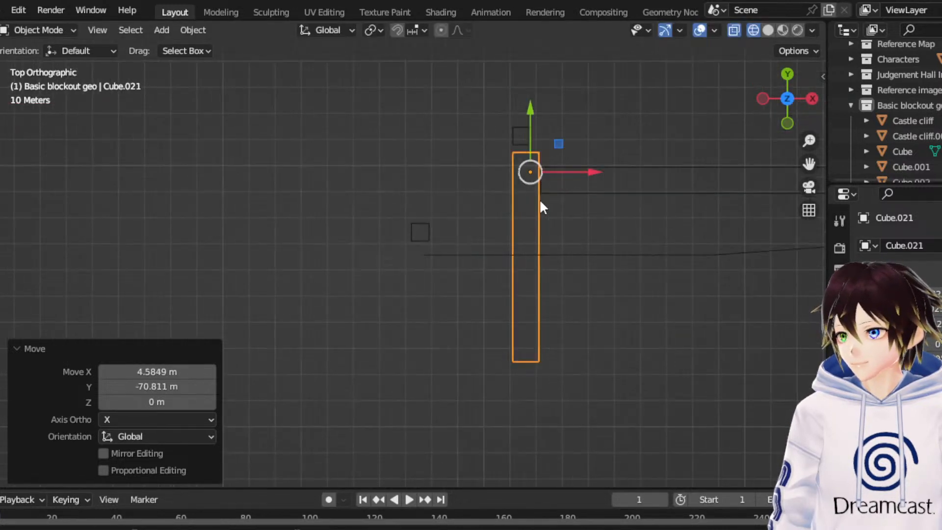
scroll(539, 199, "up", 1)
right_click(539, 200)
left_click(577, 206)
right_click(77, 163)
scroll(77, 163, "up", 1)
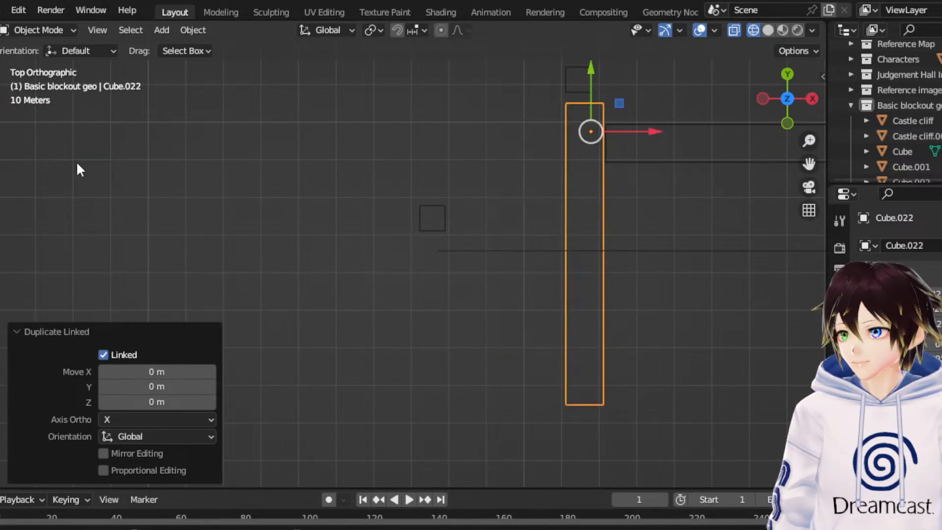
key("shift+space")
key("r")
left_click_drag(643, 87, 654, 203)
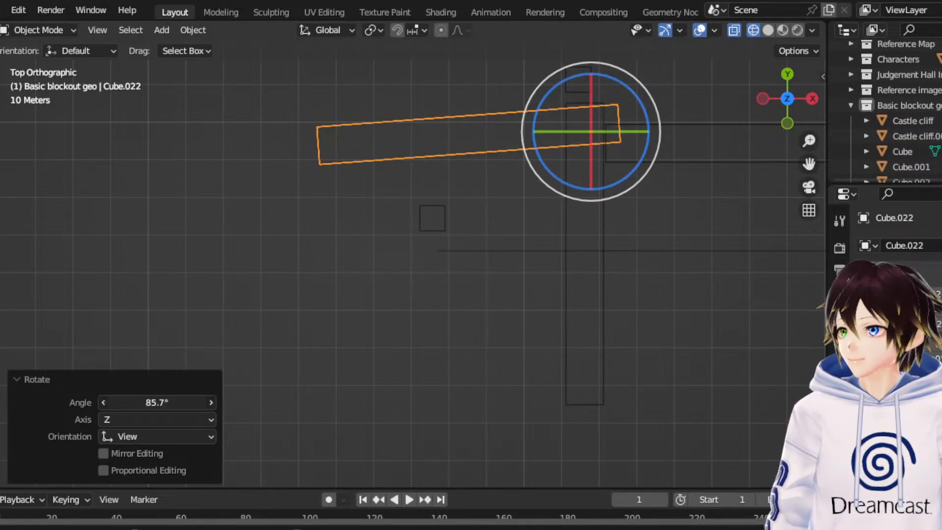
double_click(150, 402)
type("90")
key("Return")
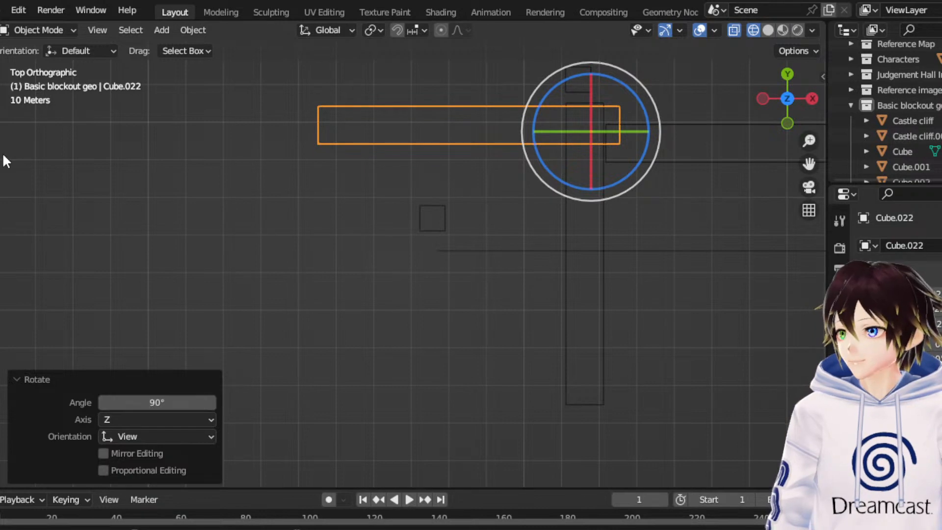
- Move the rotated path block along negative Y so it branches off the middle of the block running along Y
key("shift+space")
key("g")
left_click_drag(626, 104, 613, 242)
- Move the pillar beside the new branch block along negative X, toward the branch's outer end, and deselect it
left_click(442, 202)
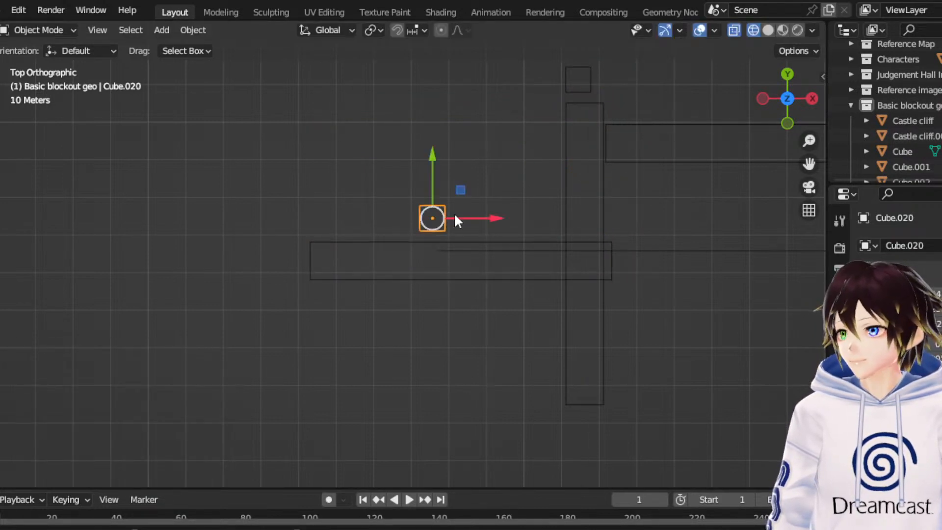
left_click_drag(456, 221, 434, 185)
left_click(438, 178)
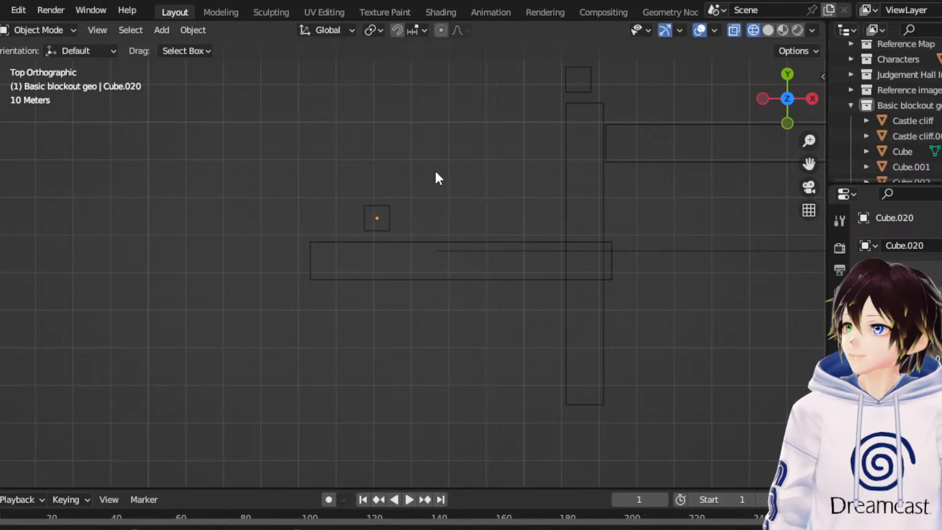
- Examine the extended path layout in relation to the castle and reference map from the top view
left_click(322, 244)
scroll(328, 226, "down", 6)
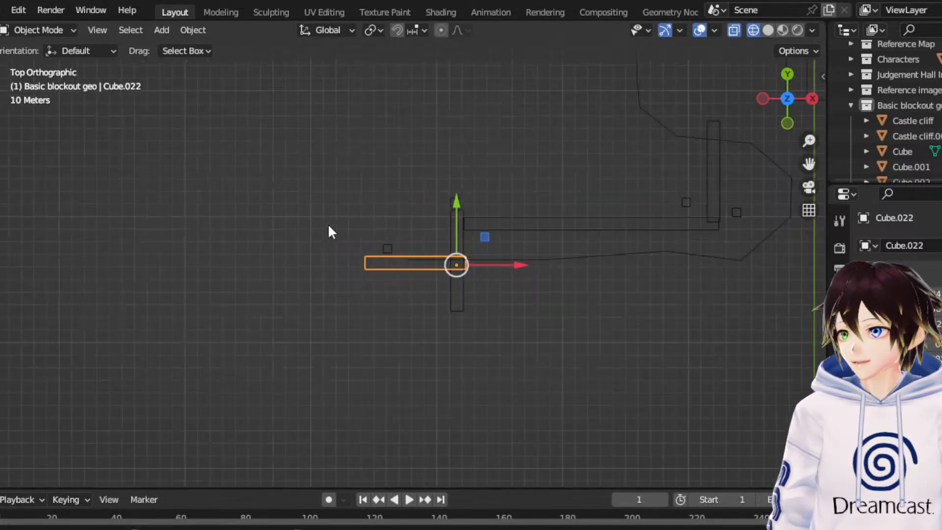
left_click(607, 162)
left_click_drag(809, 164, 654, 351)
scroll(790, 178, "down", 4)
scroll(623, 217, "up", 3)
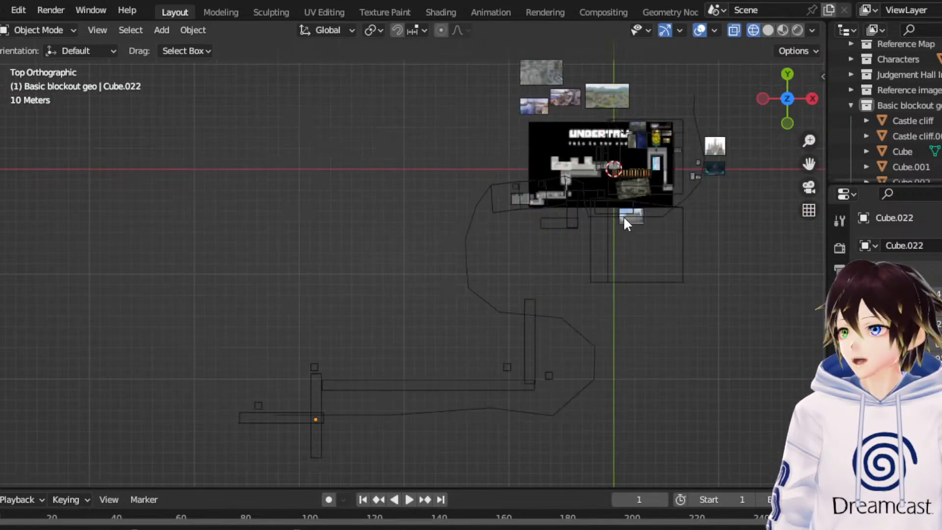
left_click_drag(807, 163, 788, 211)
scroll(726, 178, "down", 2)
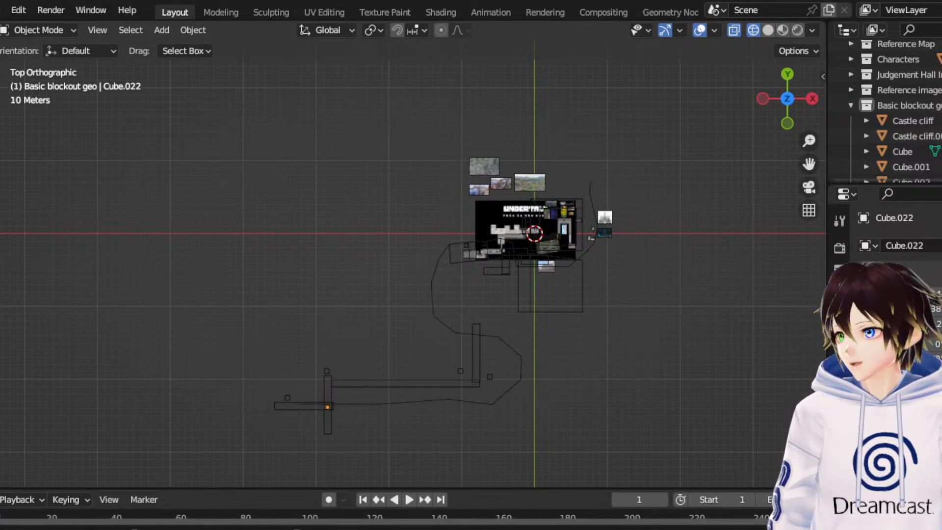
- With the Annotate tool, sketch a large looping route from the outer end of the branch block around to the castle area's +X side
left_click(0, 250)
scroll(266, 403, "down", 2)
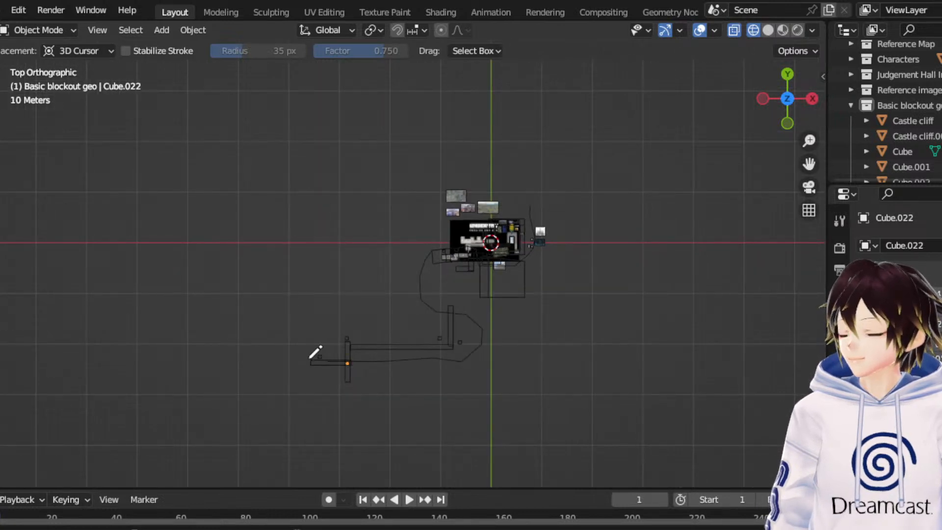
mouse_move(309, 359)
left_mouse_down()
mouse_move(157, 290)
mouse_move(82, 140)
left_mouse_up()
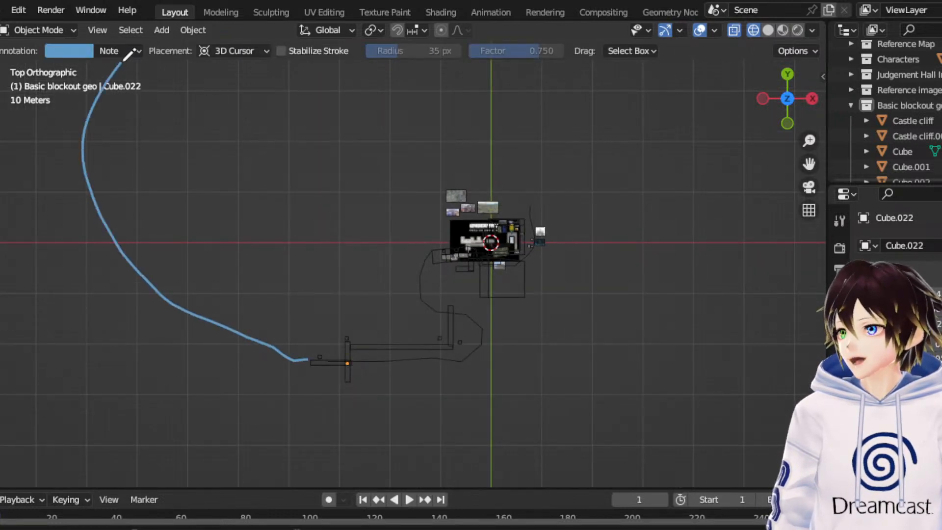
left_click_drag(808, 163, 830, 247)
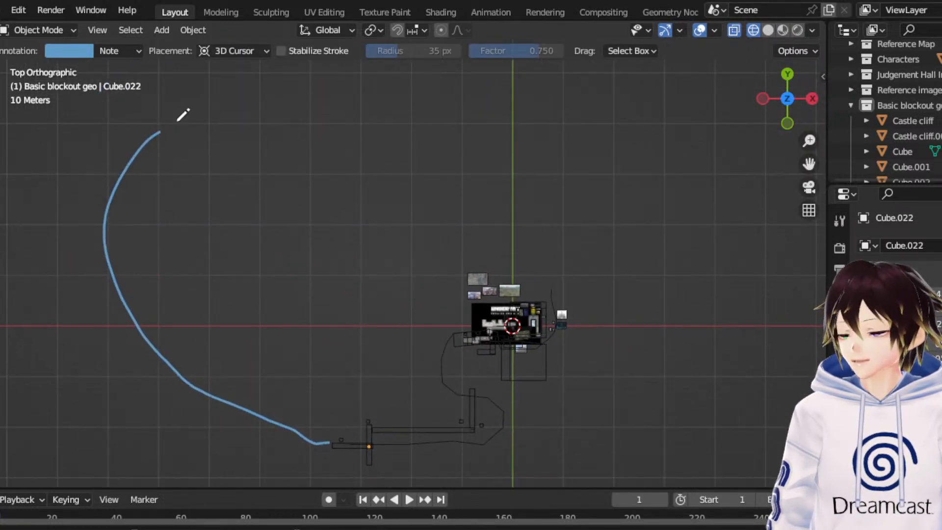
mouse_move(178, 121)
left_mouse_down()
mouse_move(411, 88)
mouse_move(502, 100)
left_mouse_up()
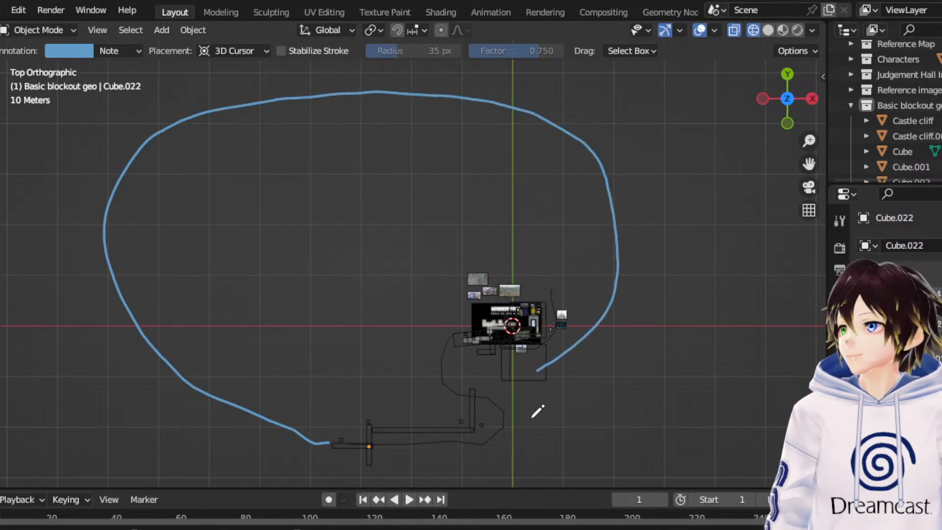
- Annotate an arrow pointing at the -X side of the large looping route
left_click_drag(808, 164, 768, 136)
mouse_move(808, 164)
left_mouse_down()
mouse_move(844, 192)
mouse_move(941, 227)
left_mouse_up()
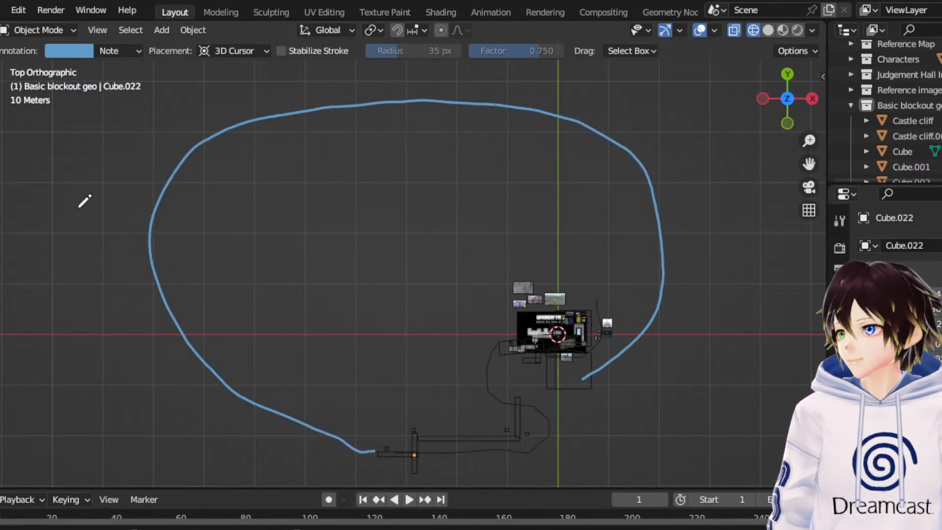
mouse_move(85, 211)
left_mouse_down()
mouse_move(145, 213)
mouse_move(153, 229)
mouse_move(146, 243)
left_mouse_up()
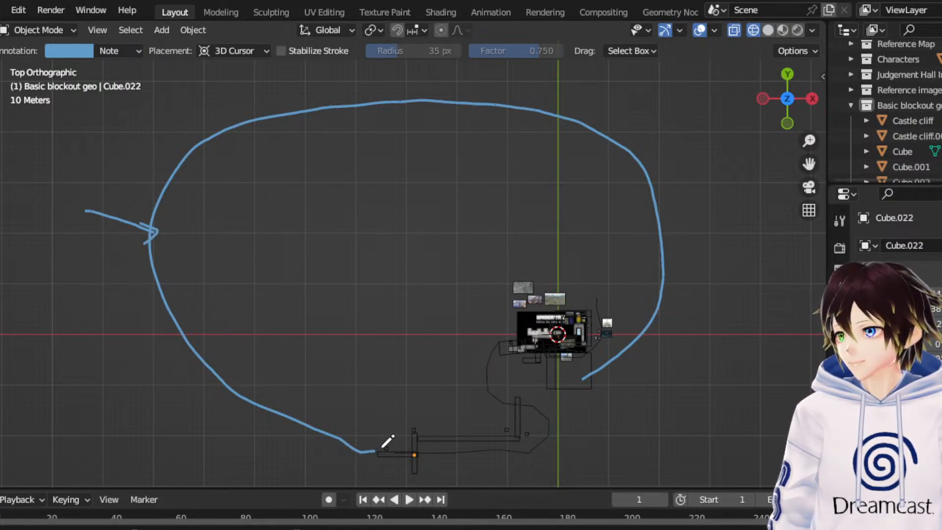
- Sketch a second line inside the looping route from the branch block to the castle's +X side, with short strokes marking the spot opposite the arrow
mouse_move(378, 449)
left_mouse_down()
mouse_move(378, 438)
mouse_move(251, 366)
left_mouse_up()
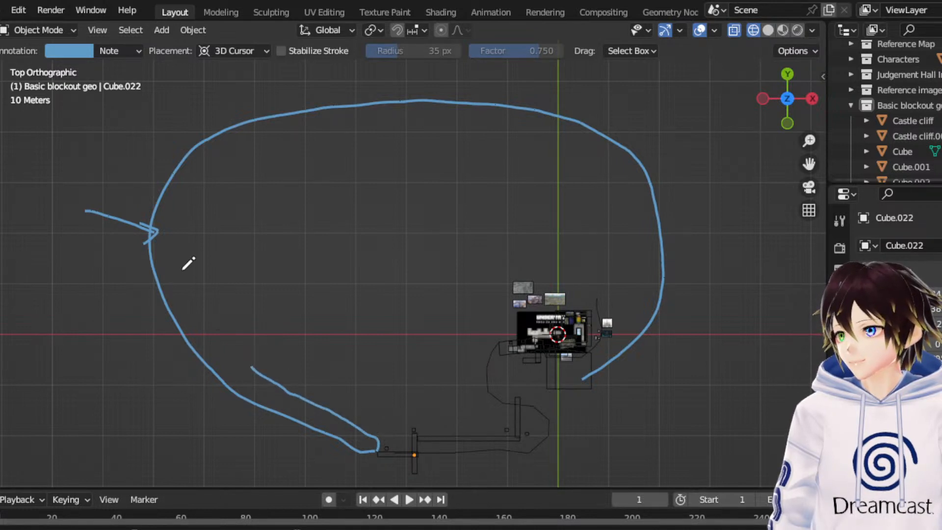
left_click_drag(175, 253, 254, 366)
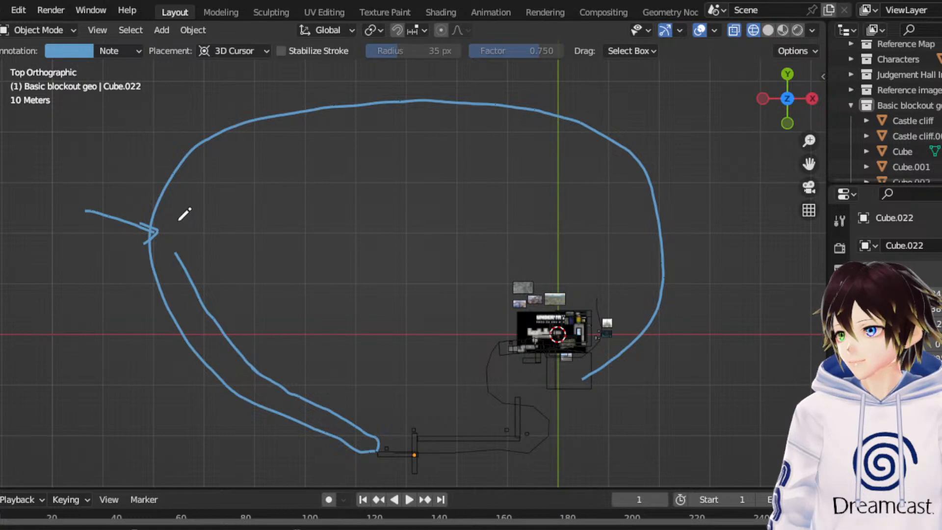
mouse_move(179, 219)
left_mouse_down()
mouse_move(181, 255)
mouse_move(183, 211)
mouse_move(179, 245)
left_mouse_up()
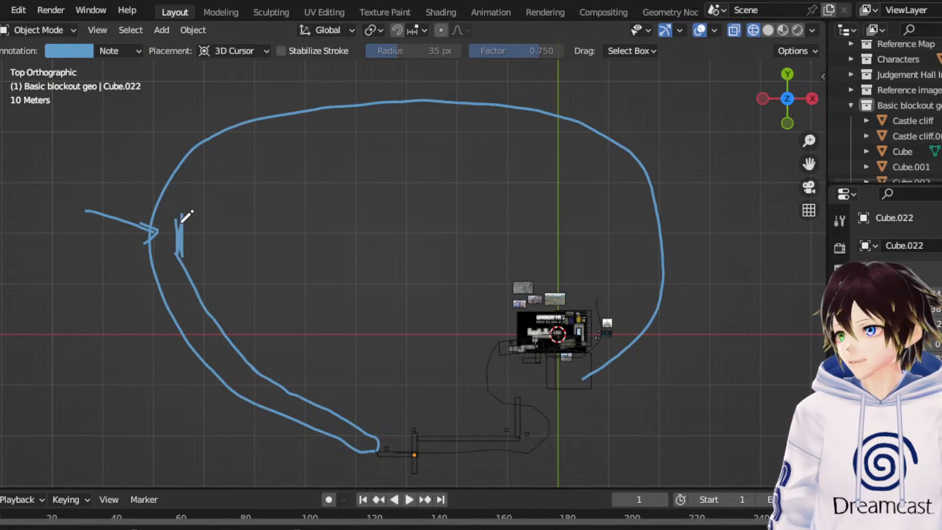
mouse_move(193, 207)
left_mouse_down()
mouse_move(250, 151)
mouse_move(290, 132)
mouse_move(468, 117)
mouse_move(556, 160)
mouse_move(595, 221)
mouse_move(599, 296)
left_mouse_up()
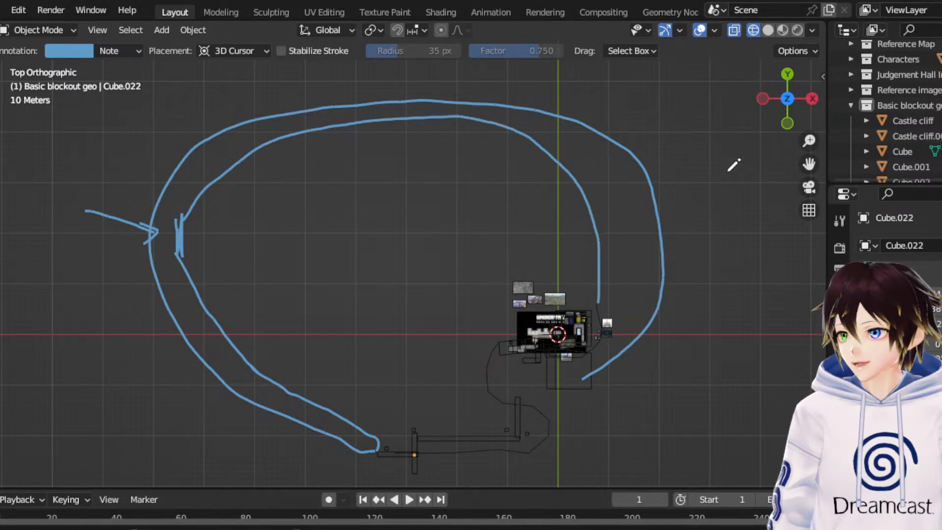
- Annotate an arrow from the exit doorway on the Undertale map, across the cliff outline beside the map, in the +X direction
left_click_drag(808, 163, 691, 163)
scroll(568, 246, "up", 5)
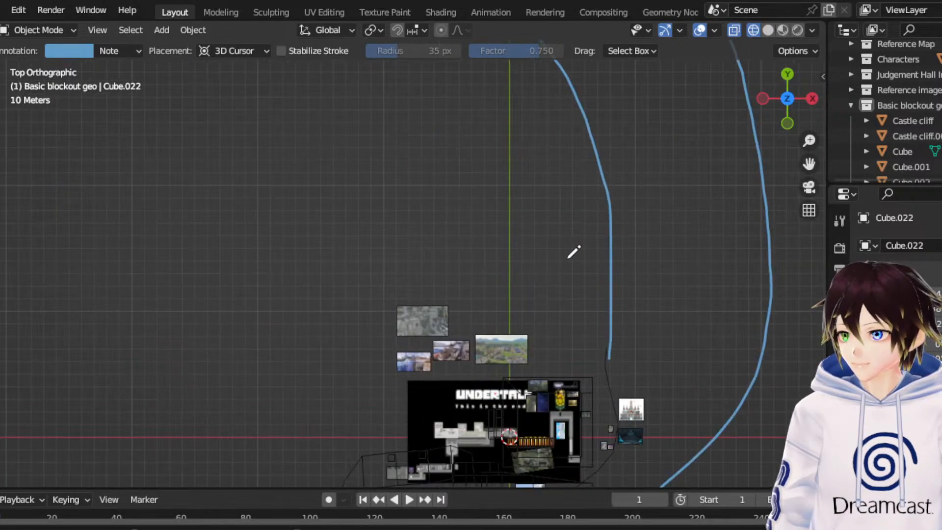
scroll(399, 244, "down", 4)
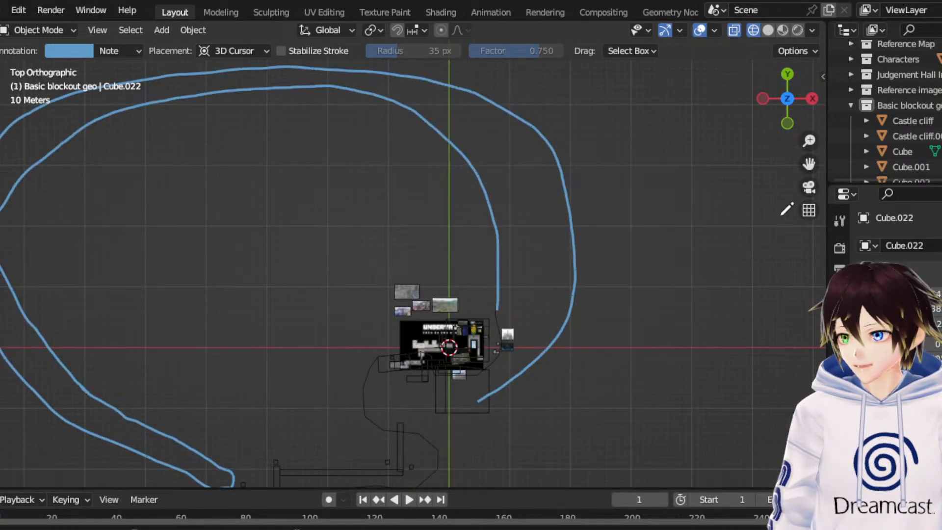
left_click_drag(808, 164, 737, 110)
scroll(476, 305, "up", 6)
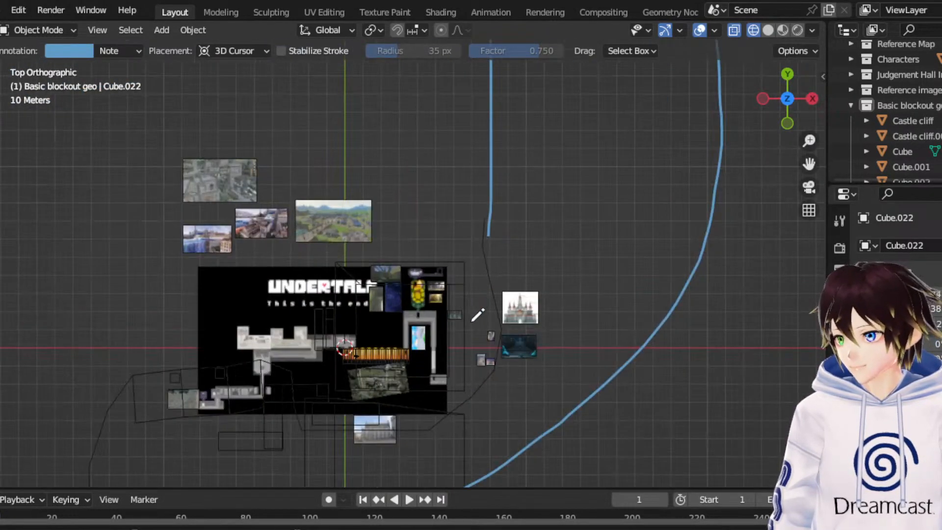
scroll(477, 315, "up", 4)
scroll(505, 309, "up", 2)
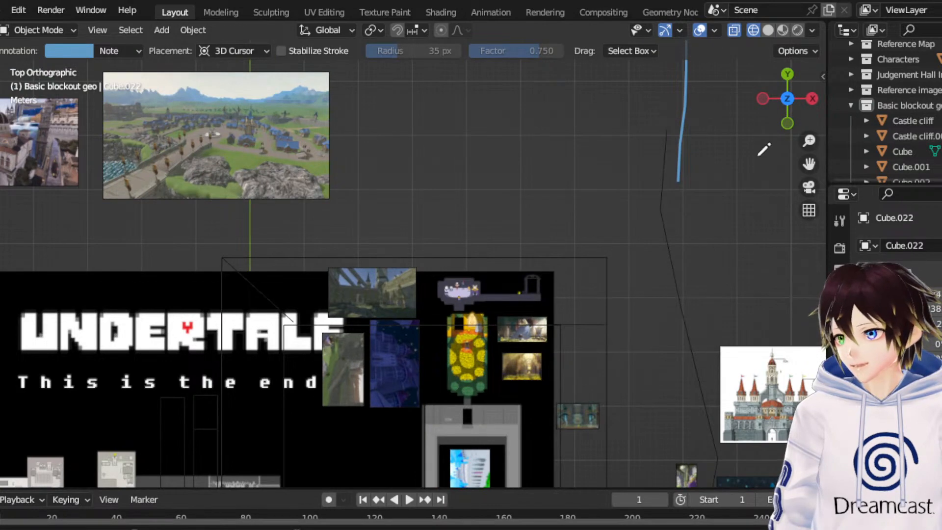
mouse_move(809, 164)
left_mouse_down()
mouse_move(740, 135)
mouse_move(724, 106)
mouse_move(707, 120)
left_mouse_up()
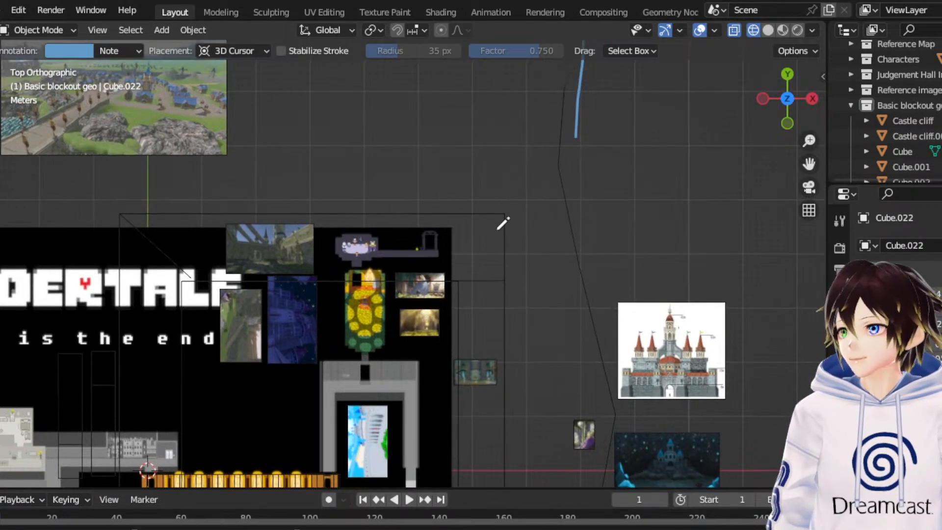
left_click_drag(552, 212, 594, 212)
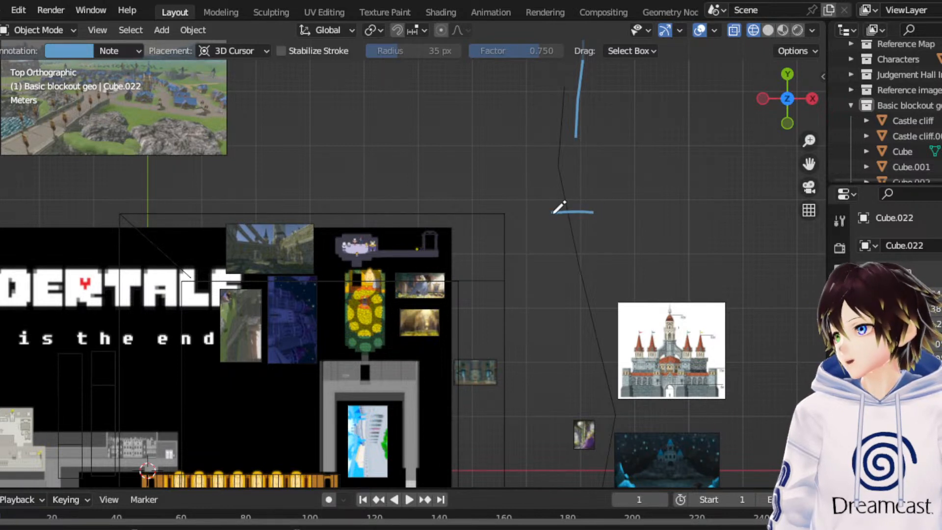
mouse_move(533, 211)
left_mouse_down()
mouse_move(609, 210)
mouse_move(592, 229)
left_mouse_up()
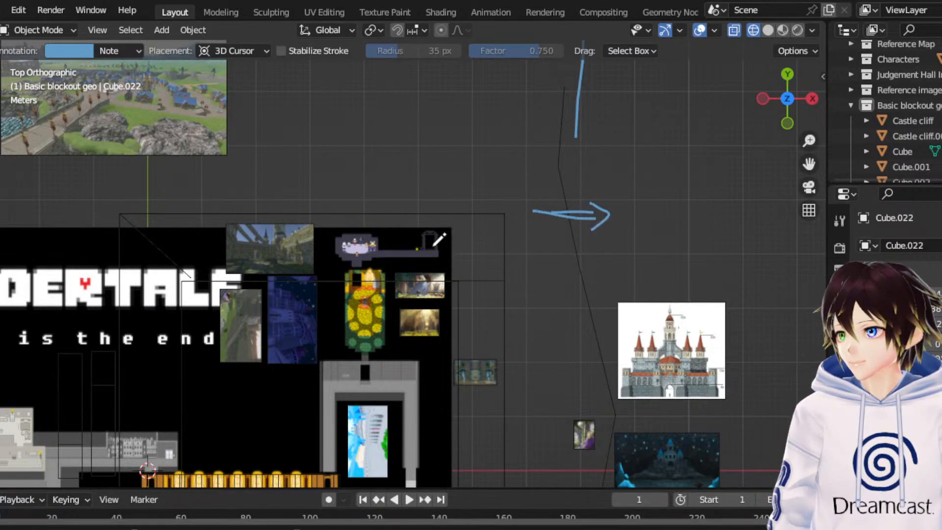
mouse_move(434, 242)
left_mouse_down()
mouse_move(513, 206)
mouse_move(581, 209)
left_mouse_up()
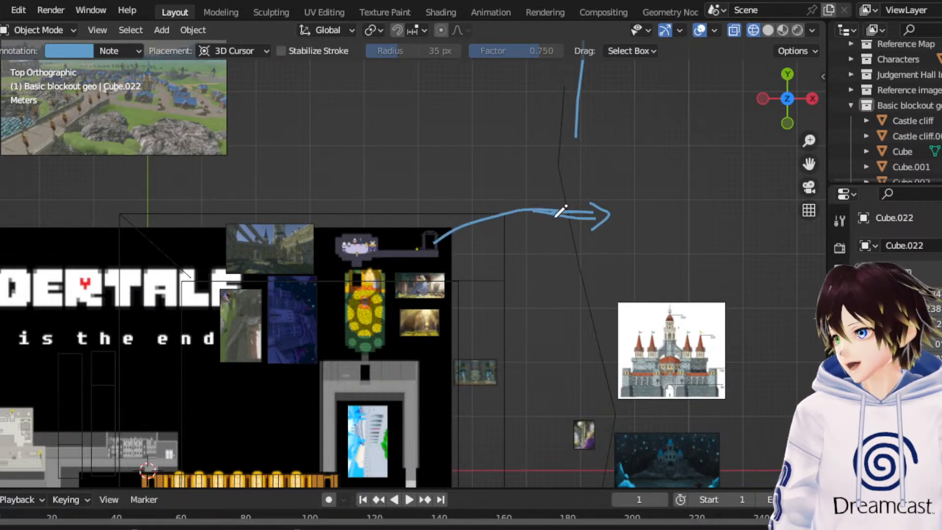
- Mark a star on the outer line of the looping route, at its +Y side just past the Y axis
scroll(437, 256, "down", 3)
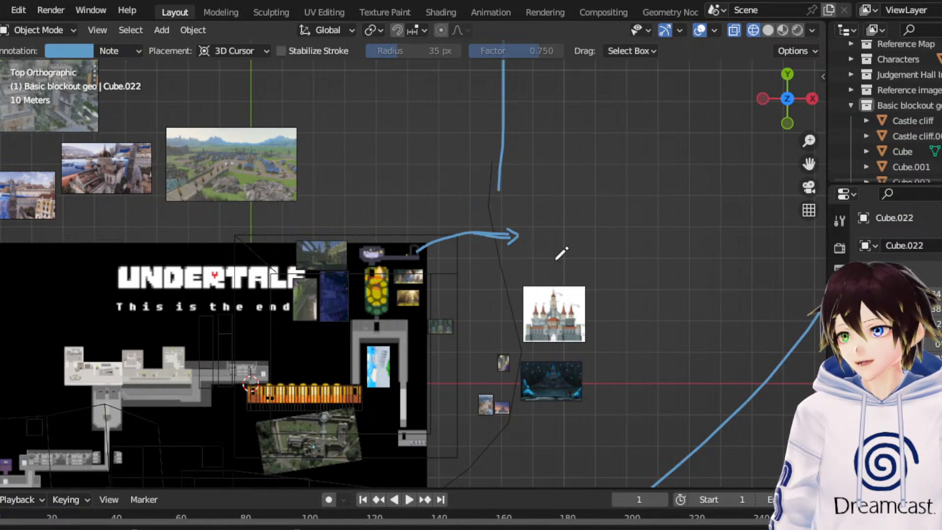
scroll(510, 227, "up", 4)
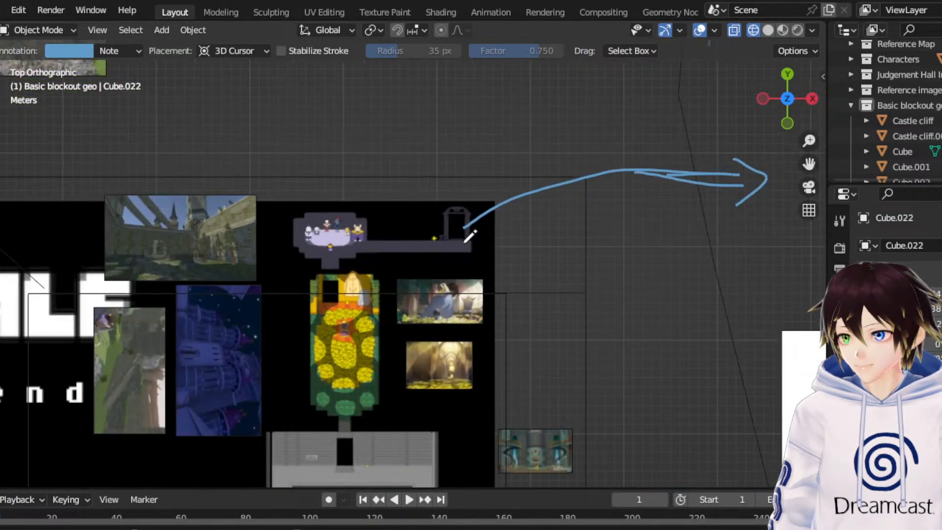
scroll(466, 231, "down", 3)
scroll(444, 206, "down", 2)
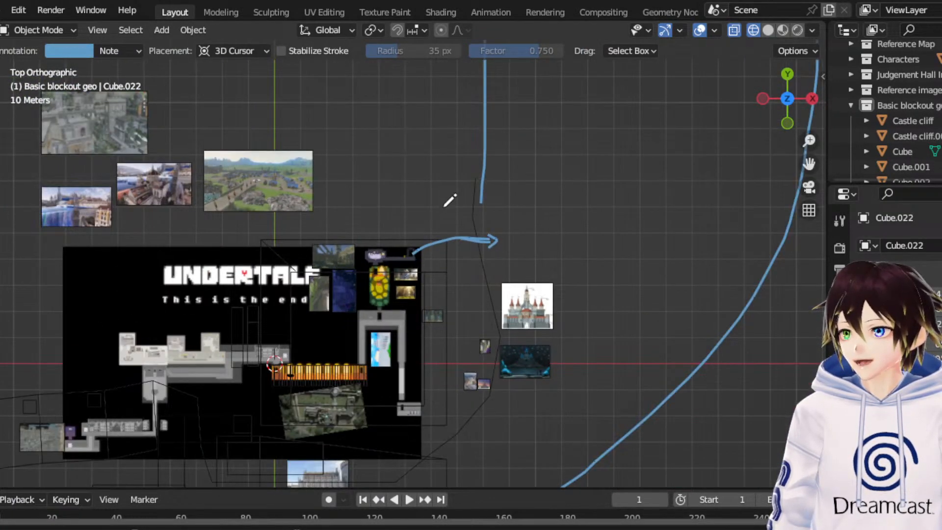
scroll(444, 207, "down", 2)
left_click_drag(809, 164, 813, 451)
scroll(458, 289, "down", 3)
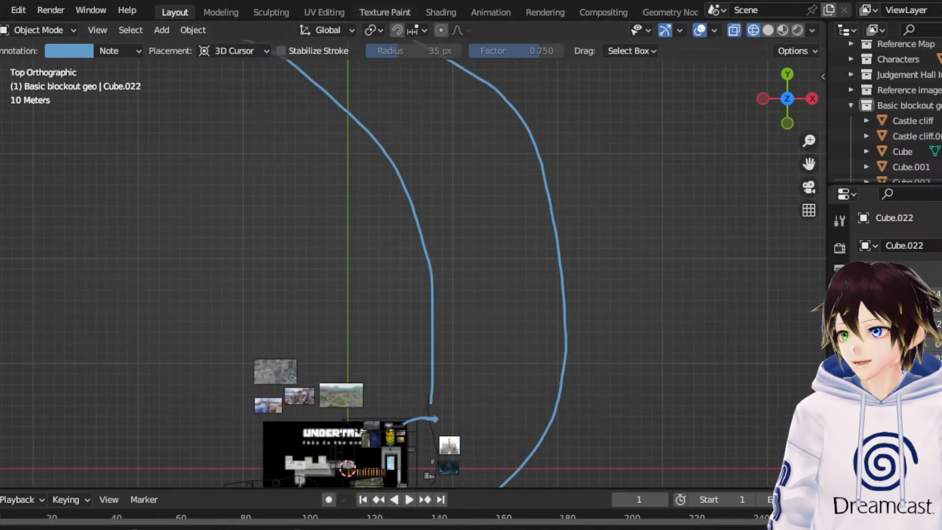
scroll(399, 140, "down", 2)
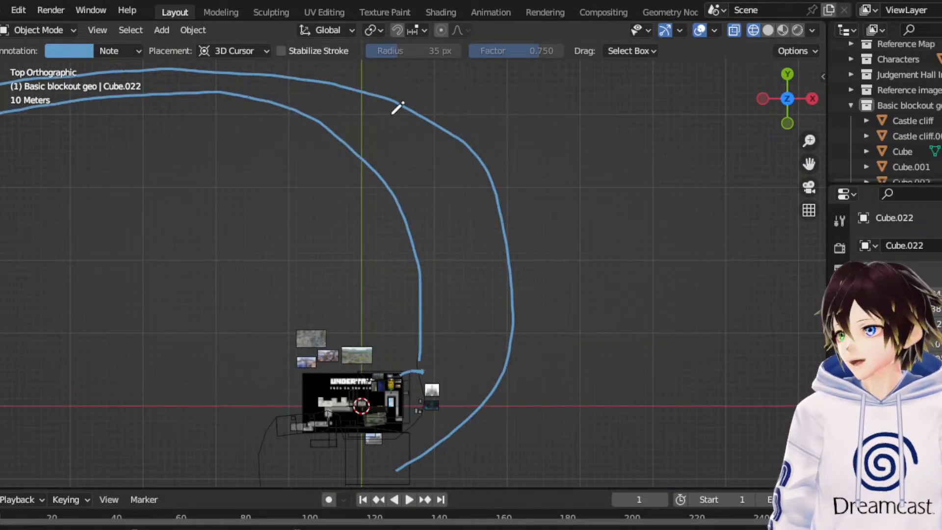
left_click_drag(386, 78, 389, 132)
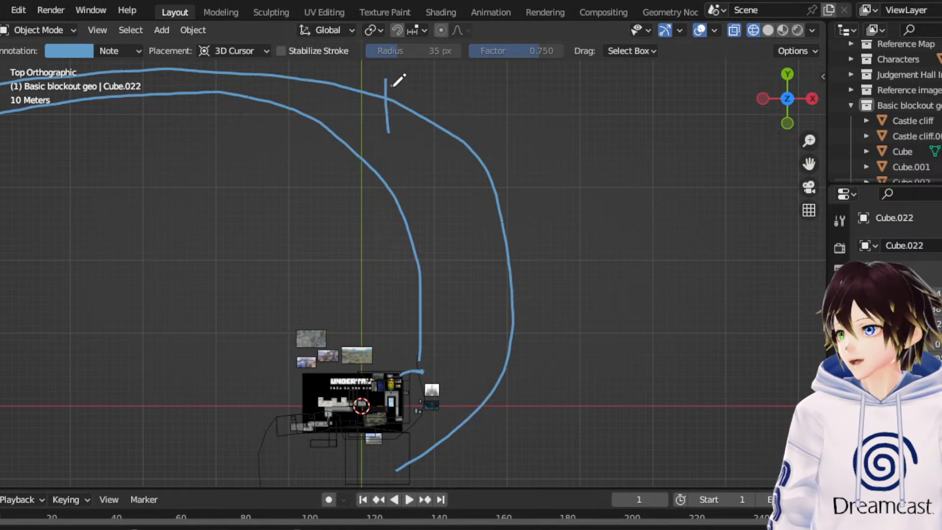
left_click_drag(393, 86, 371, 127)
mouse_move(370, 127)
left_mouse_down()
mouse_move(398, 84)
mouse_move(402, 124)
left_mouse_up()
left_click_drag(397, 83, 388, 100)
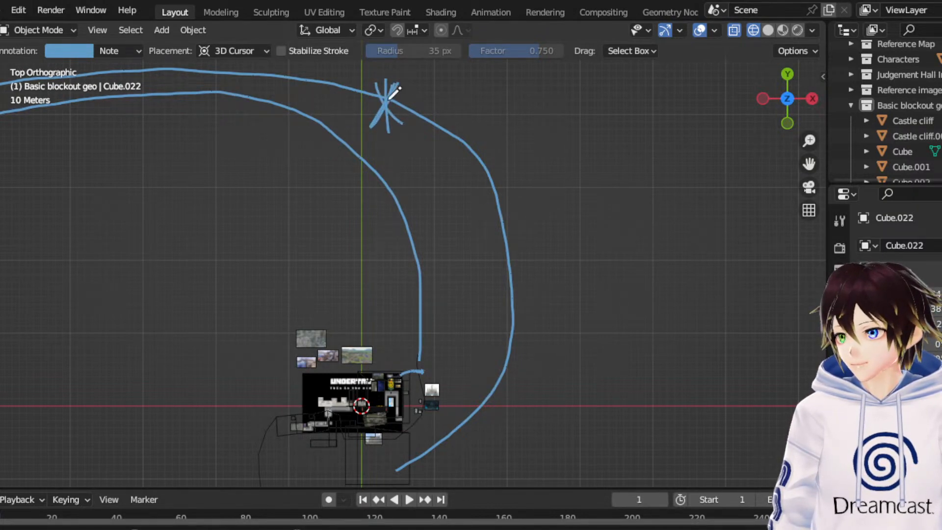
- Circle the room with the group of characters on the Undertale map with an annotation
scroll(407, 177, "up", 3)
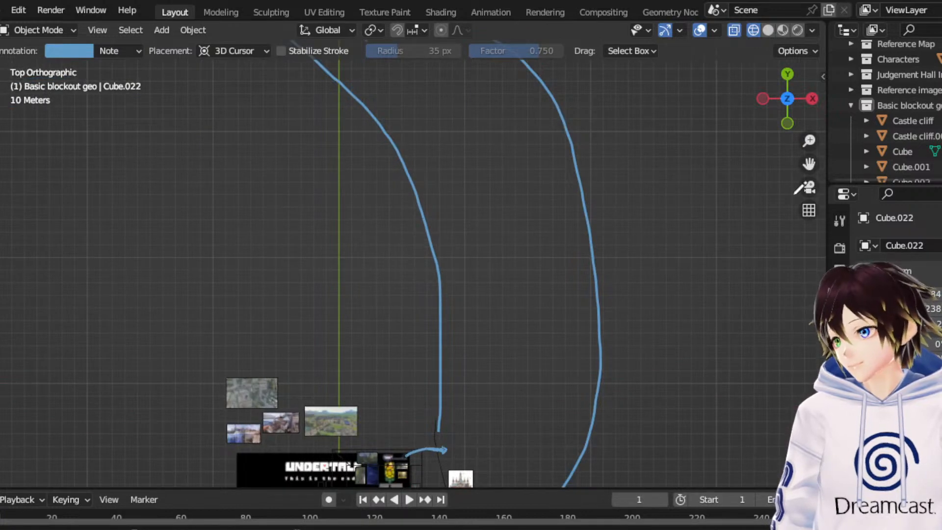
left_click_drag(808, 168, 856, 1)
scroll(616, 249, "up", 5)
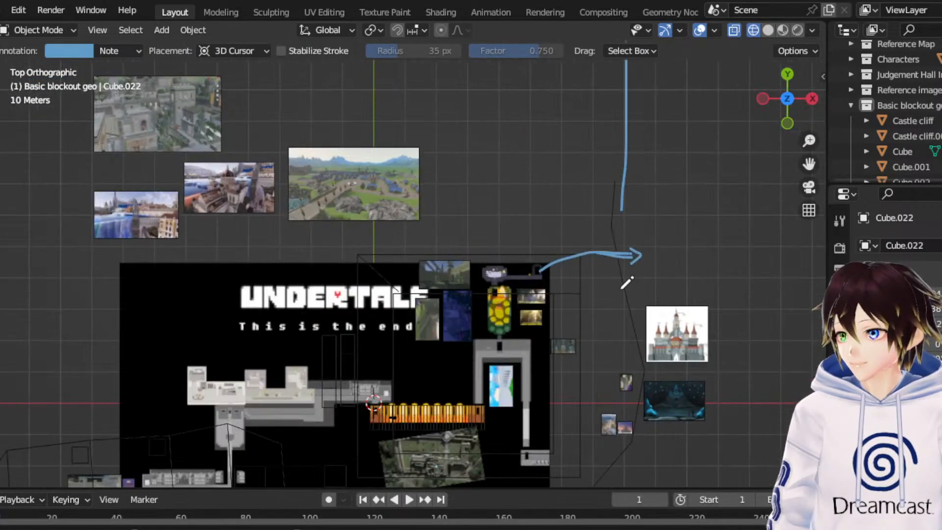
scroll(627, 282, "up", 3)
left_click_drag(809, 164, 587, 154)
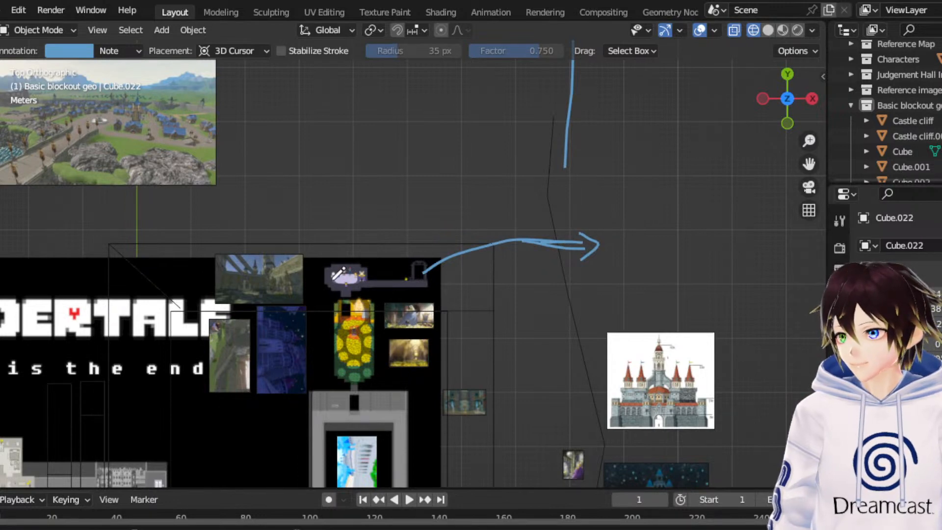
scroll(343, 294, "up", 4)
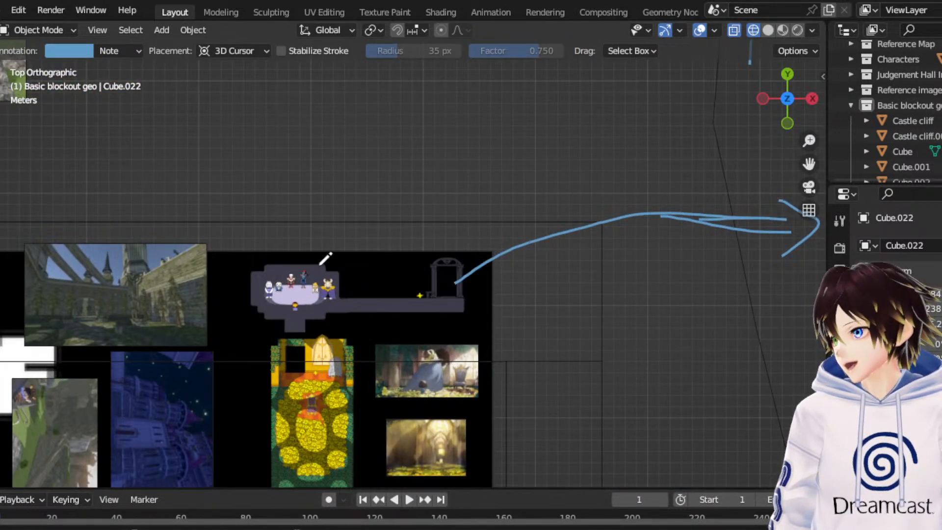
mouse_move(325, 246)
left_mouse_down()
mouse_move(278, 318)
mouse_move(339, 231)
left_mouse_up()
scroll(327, 317, "down", 2)
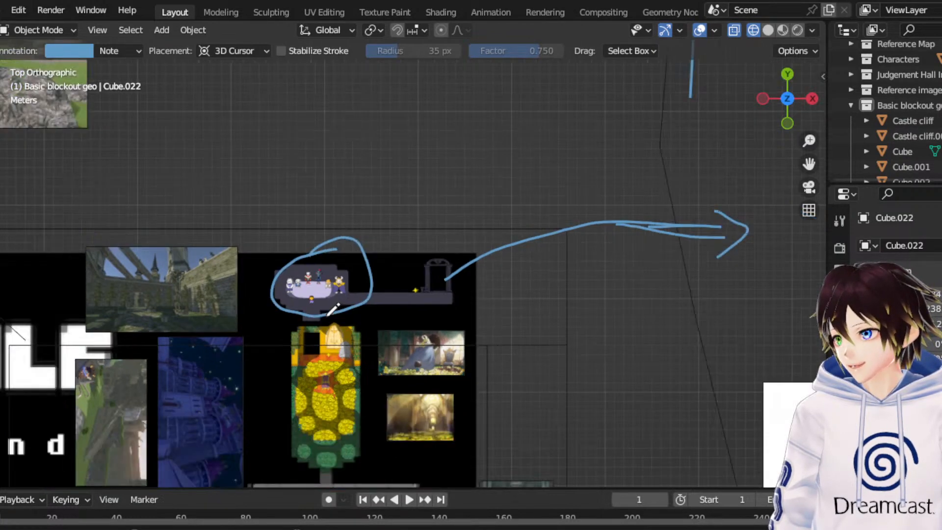
- Annotate a circle around the empty area below the map's U-shaped corridor and a larger one beside the map, before the castle reference image
left_click_drag(809, 165, 823, 73)
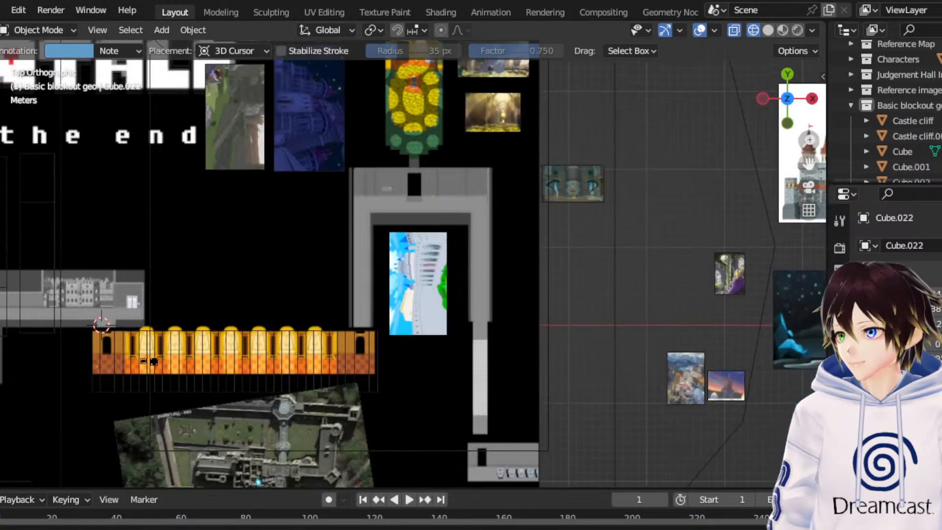
scroll(462, 385, "down", 1)
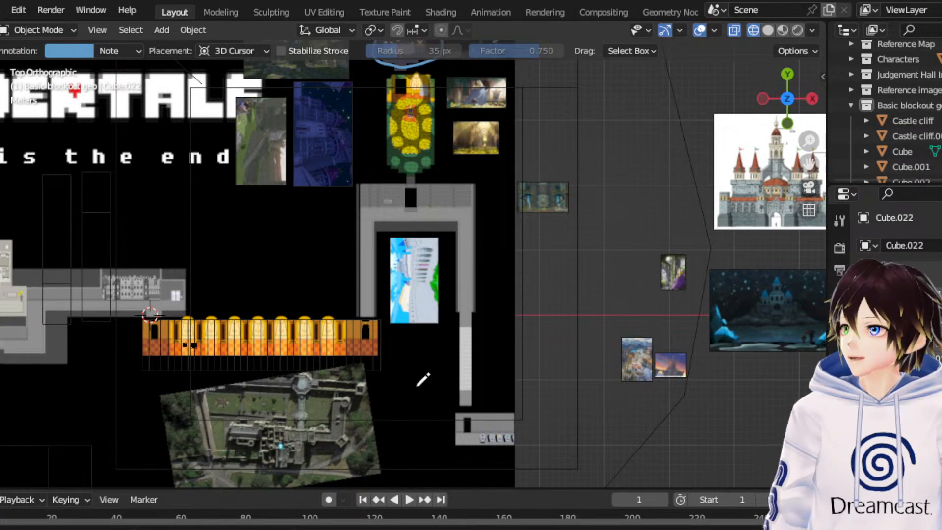
mouse_move(425, 351)
left_mouse_down()
mouse_move(425, 408)
mouse_move(441, 345)
mouse_move(422, 350)
left_mouse_up()
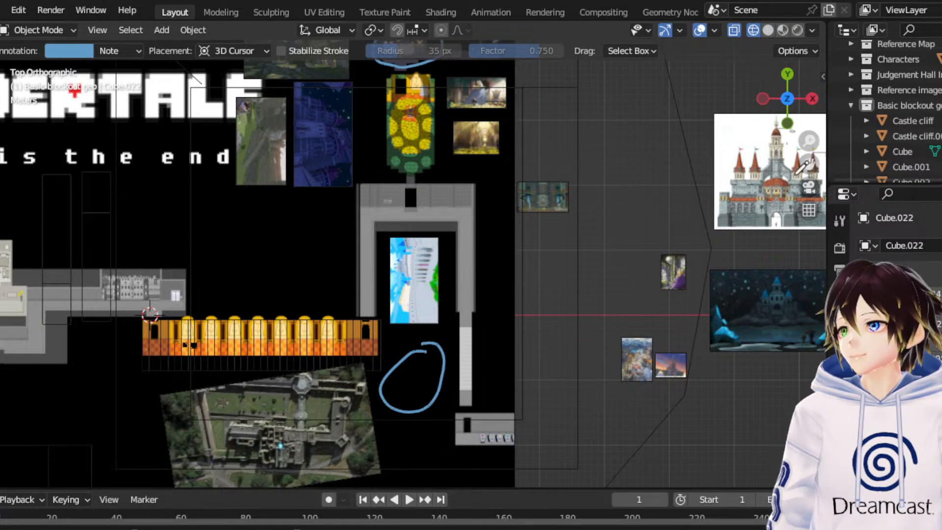
left_click_drag(809, 163, 795, 194)
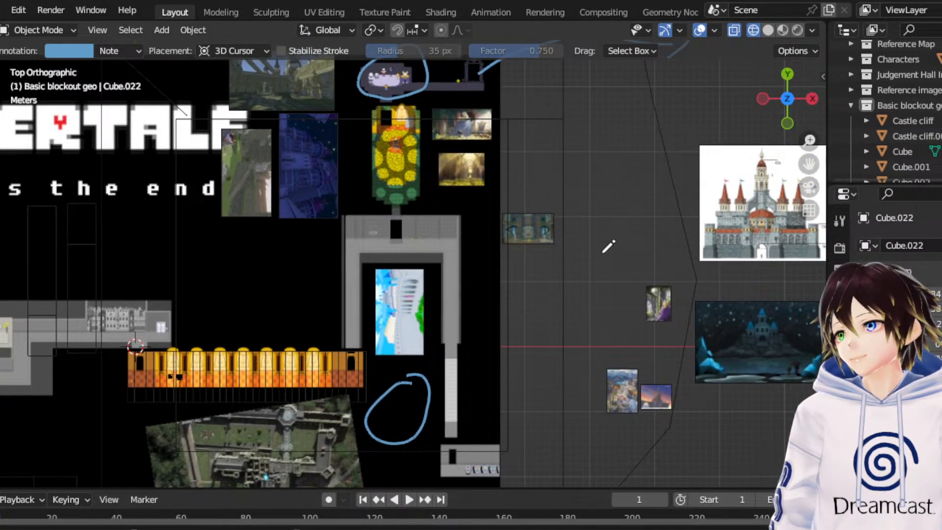
mouse_move(609, 187)
left_mouse_down()
mouse_move(555, 263)
mouse_move(646, 213)
mouse_move(602, 179)
left_mouse_up()
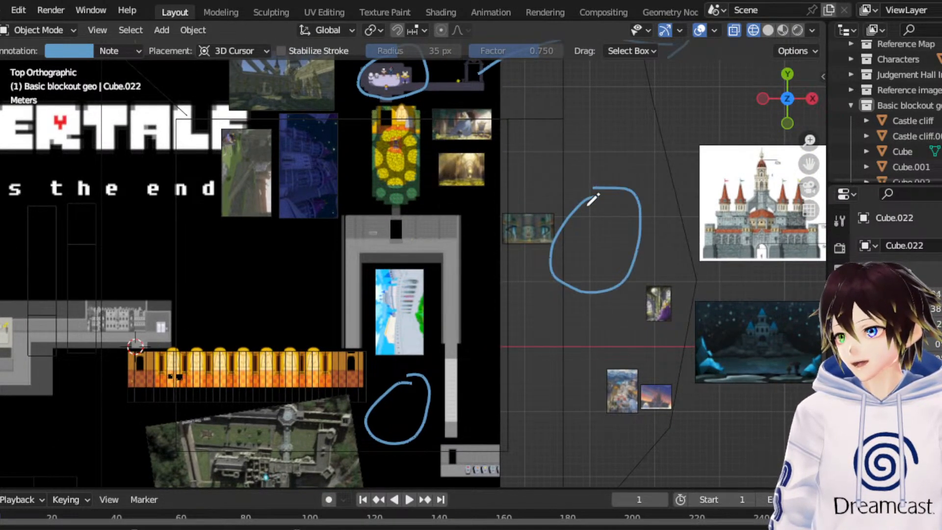
- Annotate a rectangular outline around the yellow flower room on the Undertale map, with a small circle at each of its four corners
scroll(591, 202, "down", 2)
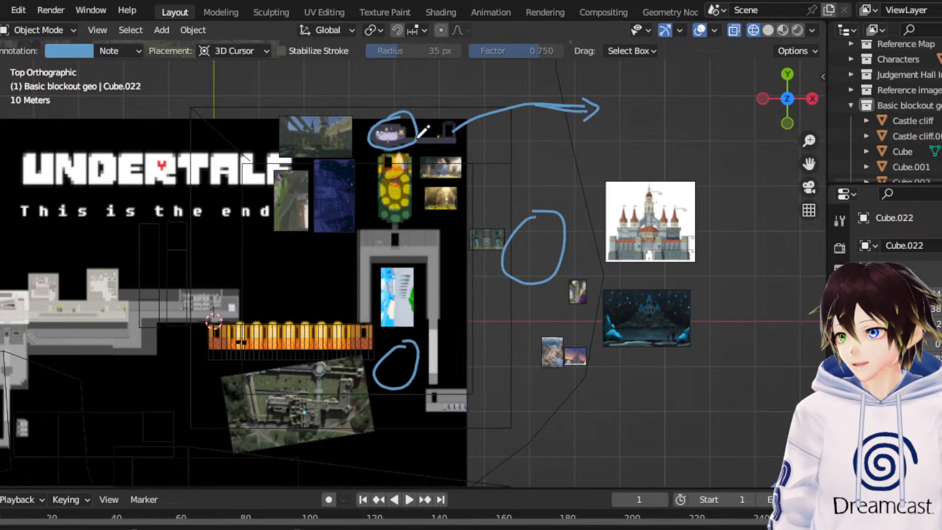
mouse_move(362, 149)
left_mouse_down()
mouse_move(375, 238)
mouse_move(439, 168)
mouse_move(431, 146)
mouse_move(377, 154)
left_mouse_up()
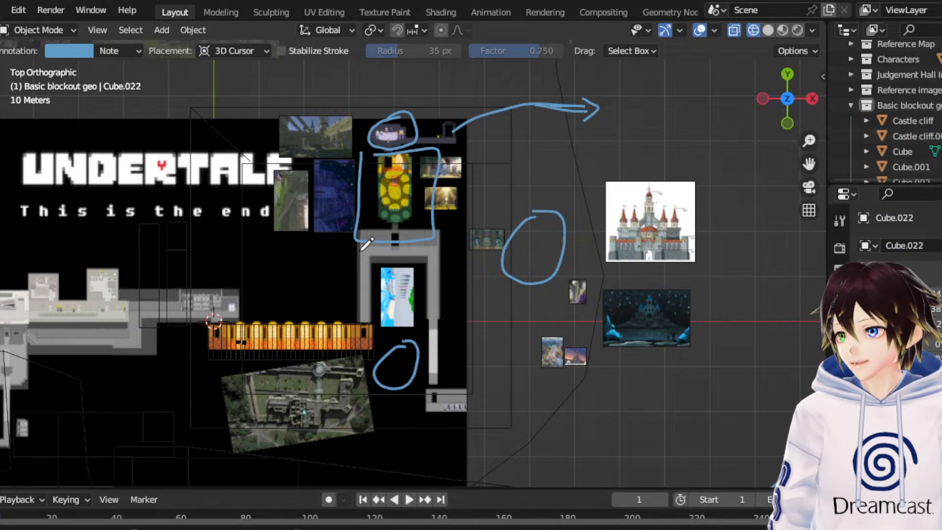
left_click_drag(361, 230, 368, 236)
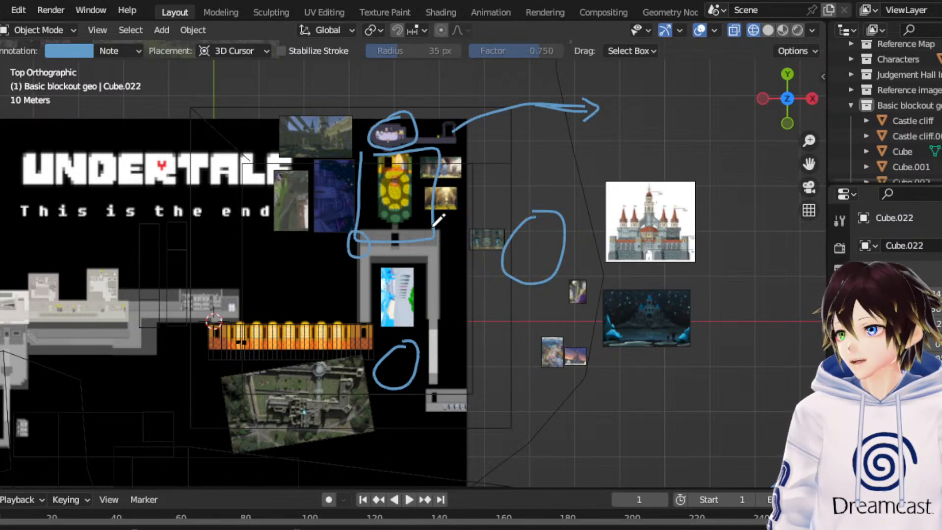
left_click_drag(438, 219, 443, 238)
mouse_move(449, 133)
left_mouse_down()
mouse_move(451, 153)
mouse_move(439, 143)
left_mouse_up()
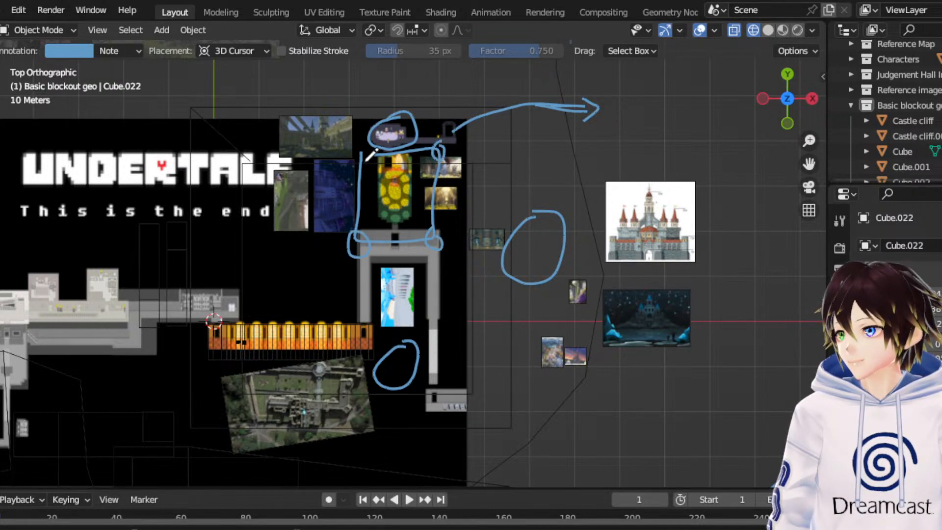
mouse_move(365, 159)
left_mouse_down()
mouse_move(347, 148)
mouse_move(364, 158)
left_mouse_up()
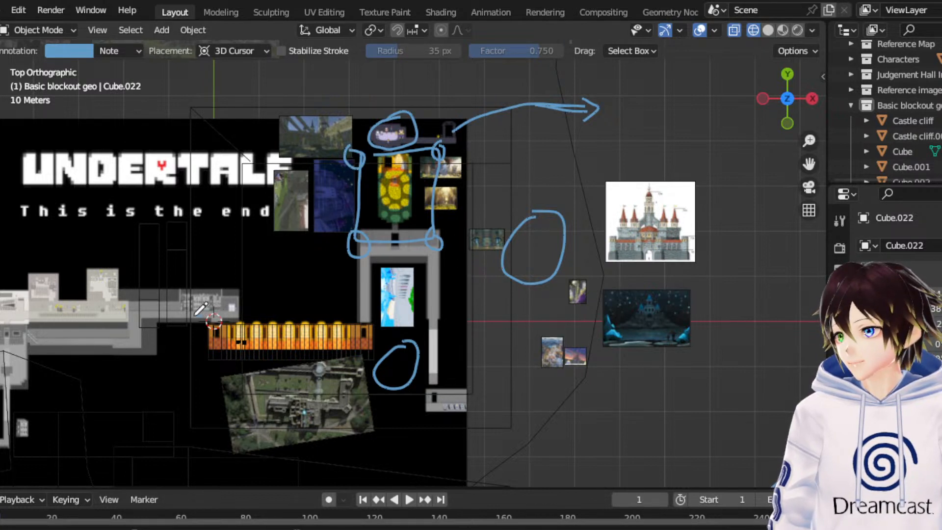
- Outline the golden hall and draw wall lines along both sides of the U-shaped corridor, with a corner circle joined to the circle below the corridor
mouse_move(196, 314)
left_mouse_down()
mouse_move(204, 369)
mouse_move(353, 371)
mouse_move(367, 368)
mouse_move(256, 307)
mouse_move(370, 303)
mouse_move(371, 371)
left_mouse_up()
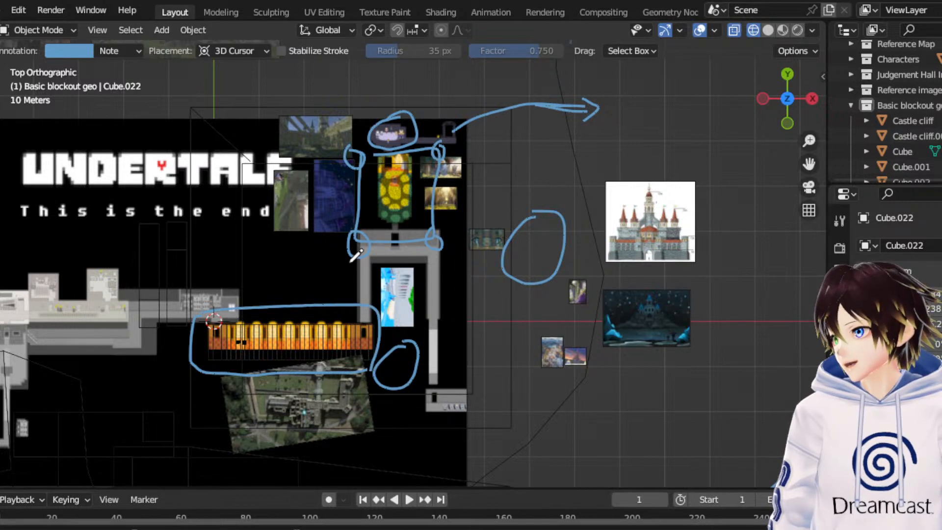
left_click_drag(352, 261, 348, 309)
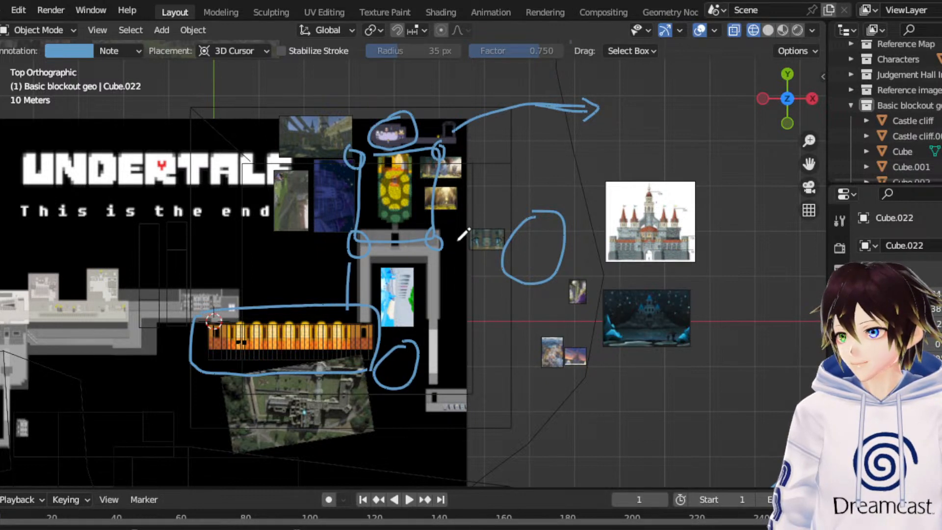
mouse_move(441, 237)
left_mouse_down()
mouse_move(460, 244)
mouse_move(460, 368)
mouse_move(456, 347)
mouse_move(466, 374)
left_mouse_up()
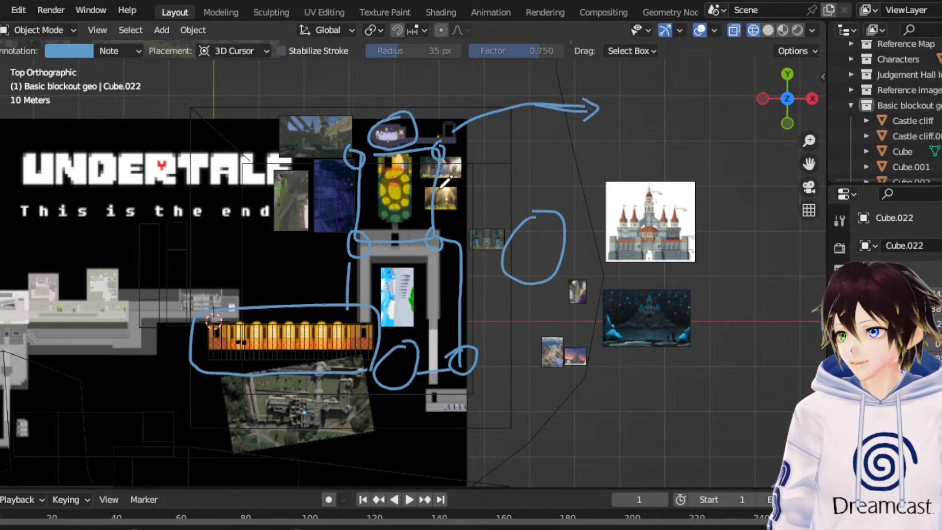
- Link the large circle beside the map to the flower room and corridor outlines with two lines, and circle a point on the corridor's +X wall
left_click_drag(441, 190, 539, 200)
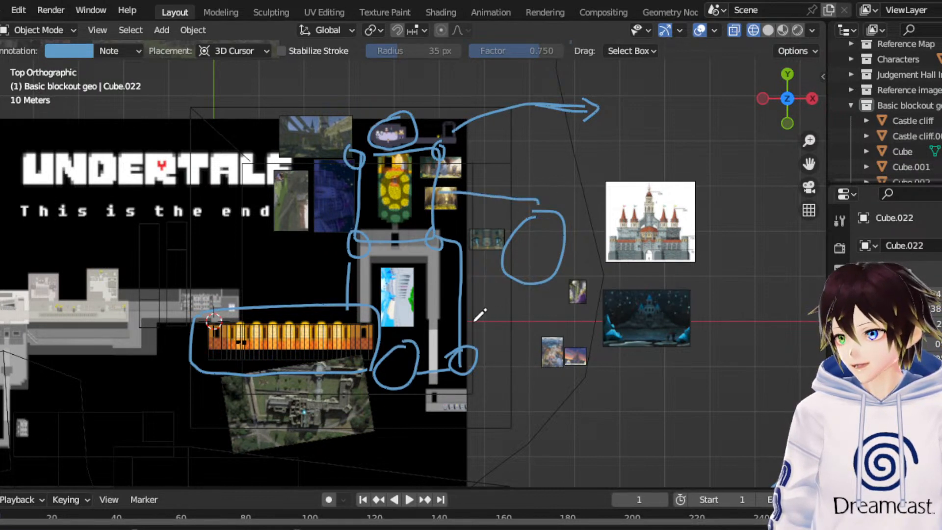
mouse_move(474, 322)
left_mouse_down()
mouse_move(498, 323)
mouse_move(534, 302)
mouse_move(532, 284)
left_mouse_up()
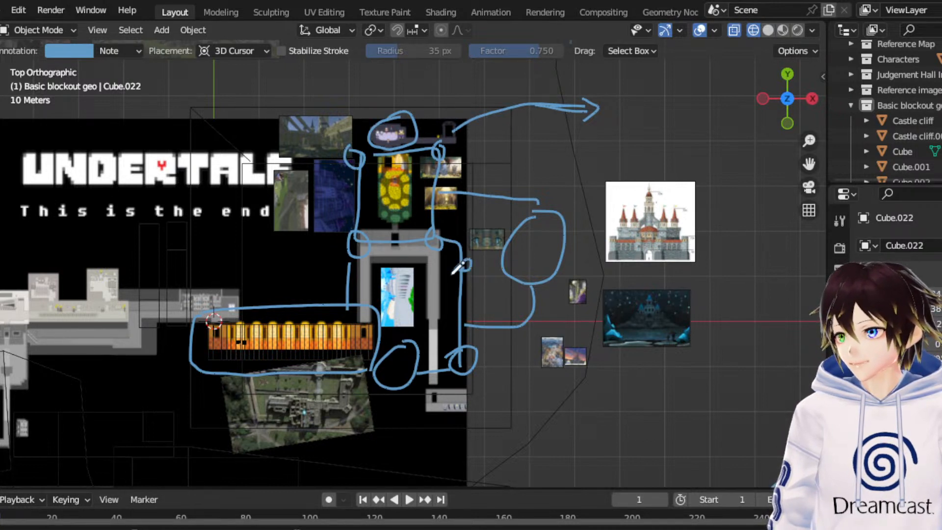
left_click_drag(454, 271, 471, 260)
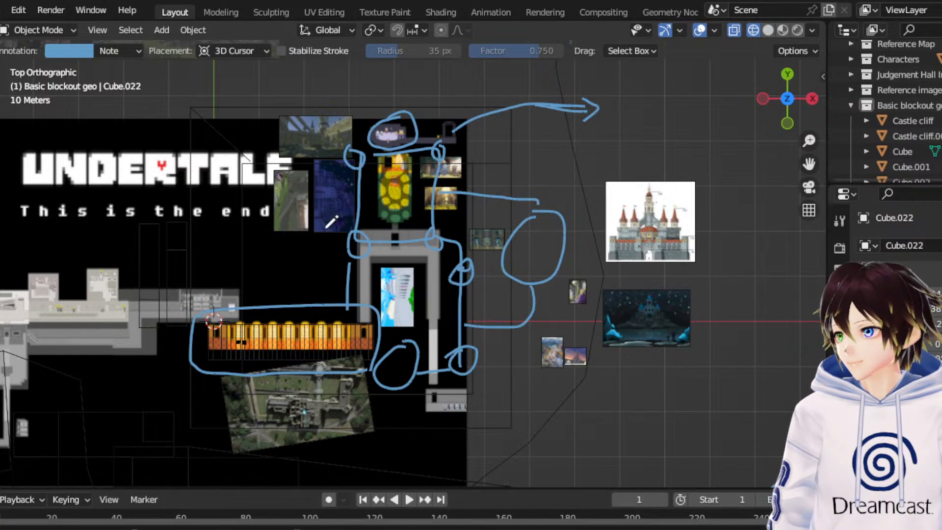
- Annotate a castle section around the two reference images on the flower room's -X side, with branching strokes and a line linking it to the golden hall
left_click_drag(345, 246, 368, 252)
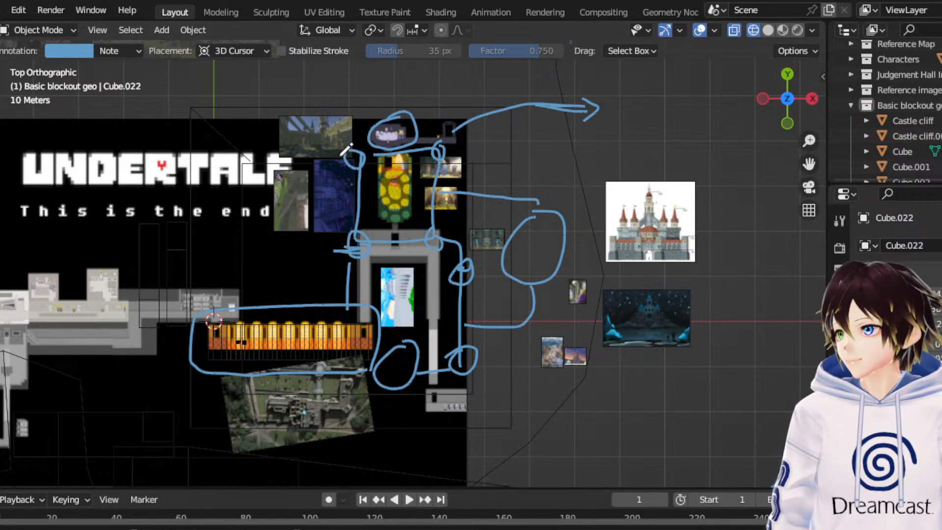
mouse_move(344, 154)
left_mouse_down()
mouse_move(282, 156)
mouse_move(250, 201)
mouse_move(254, 262)
mouse_move(364, 247)
left_mouse_up()
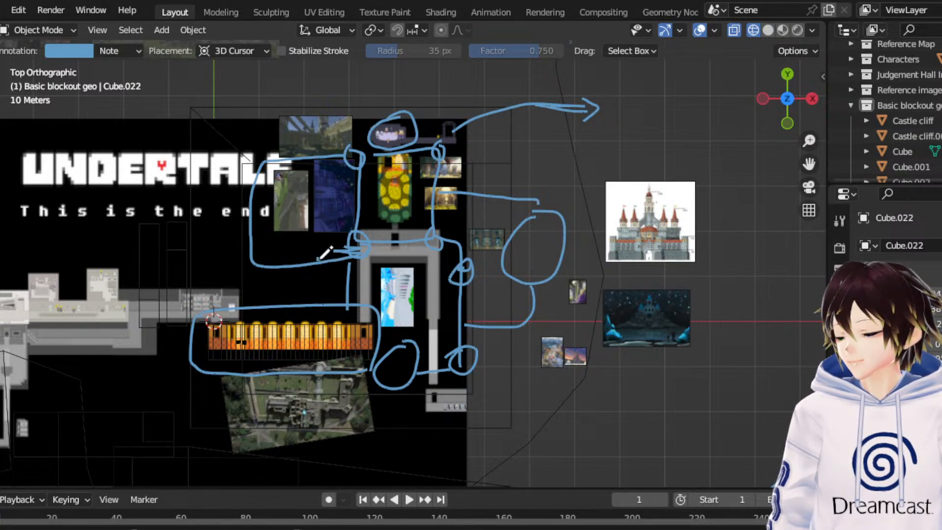
left_click_drag(318, 260, 343, 274)
left_click_drag(311, 158, 331, 129)
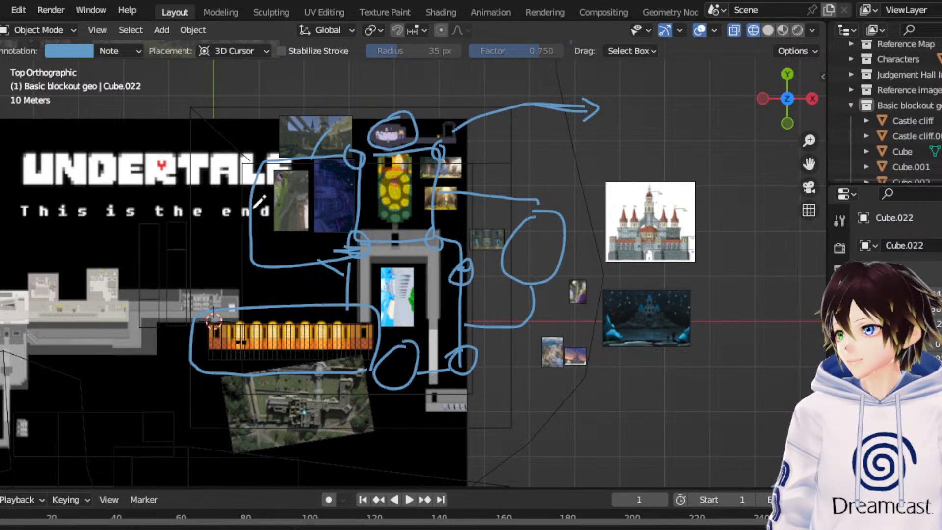
mouse_move(249, 221)
left_mouse_down()
mouse_move(199, 244)
mouse_move(201, 293)
left_mouse_up()
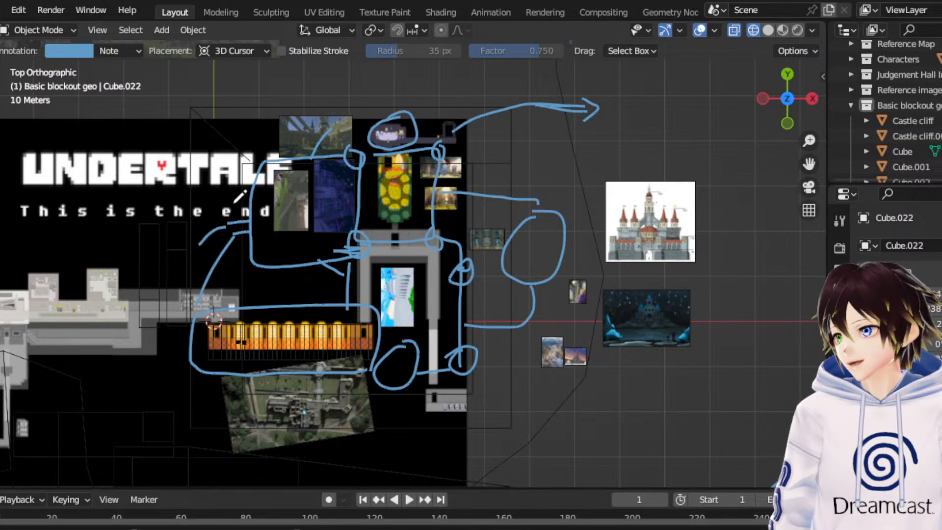
- Examine the overall annotated castle layout, plus the snowy hilltop castle photo and the sunset castle painting beside the map
scroll(497, 189, "down", 2)
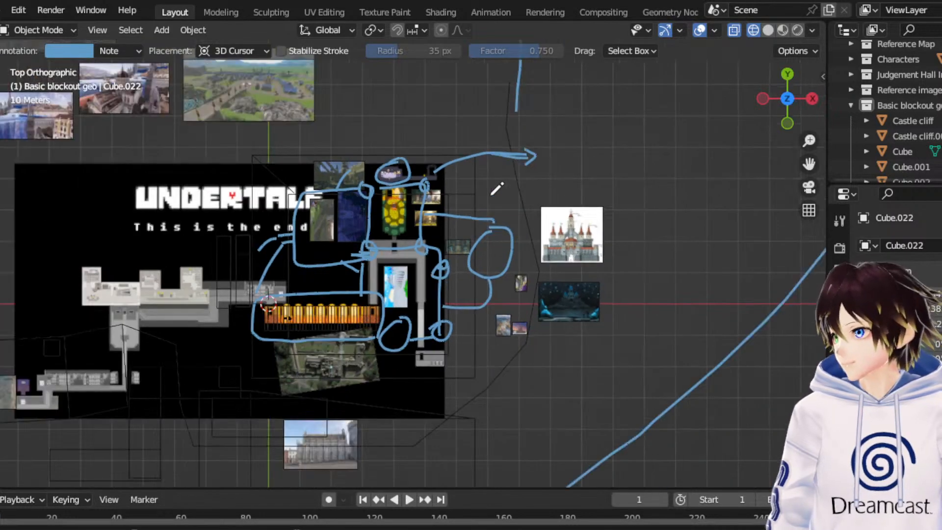
scroll(635, 214, "down", 2)
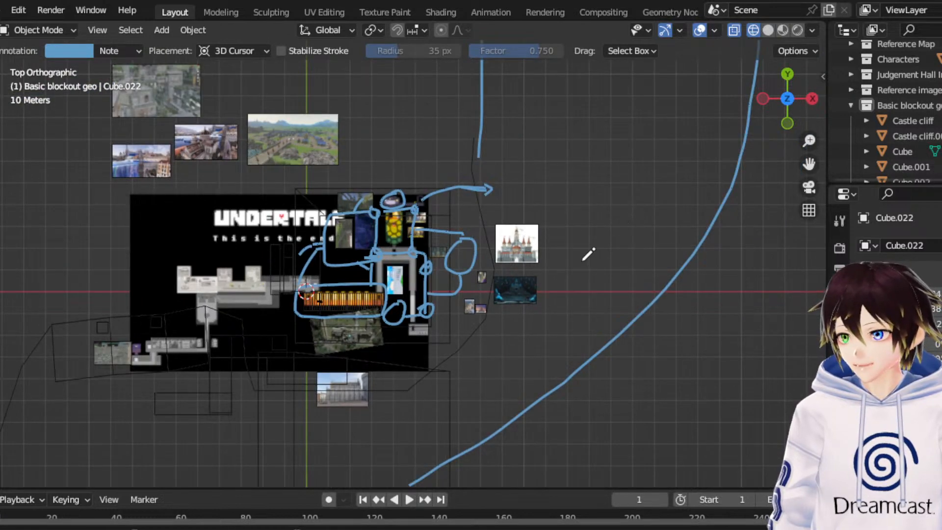
scroll(679, 216, "up", 4)
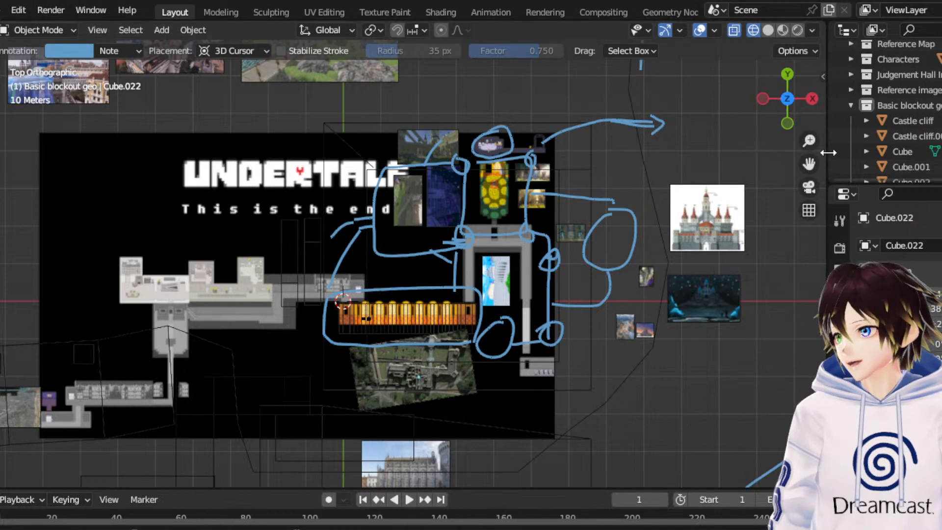
left_click_drag(809, 164, 932, 43)
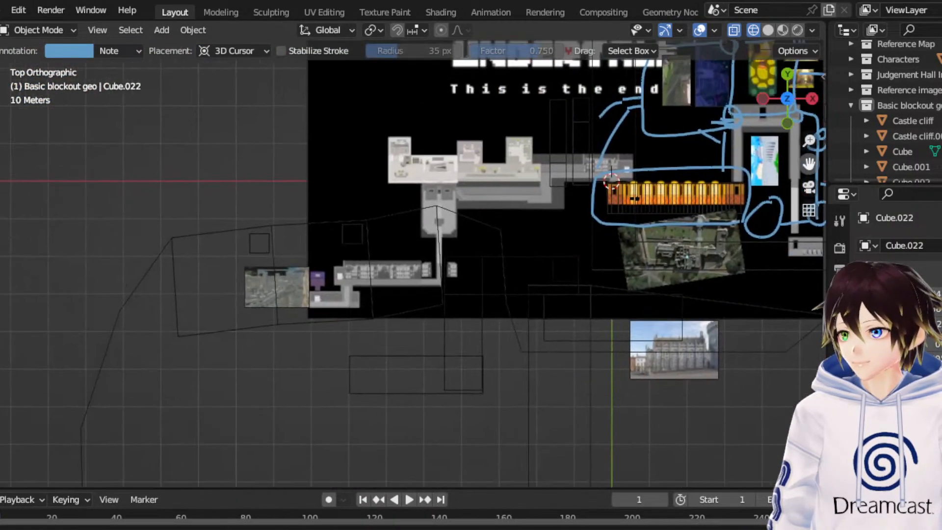
left_click_drag(809, 164, 364, 208)
scroll(696, 252, "up", 9)
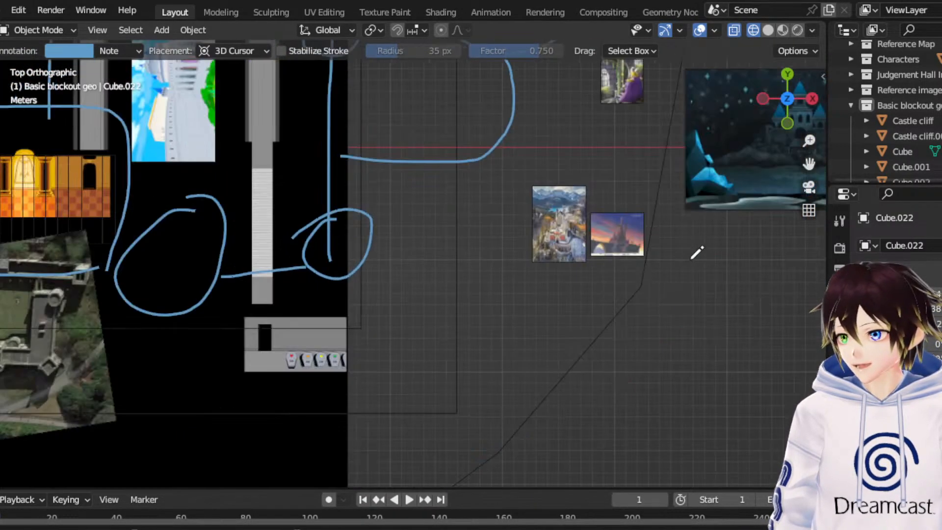
left_click_drag(809, 164, 563, 247)
scroll(450, 337, "up", 9)
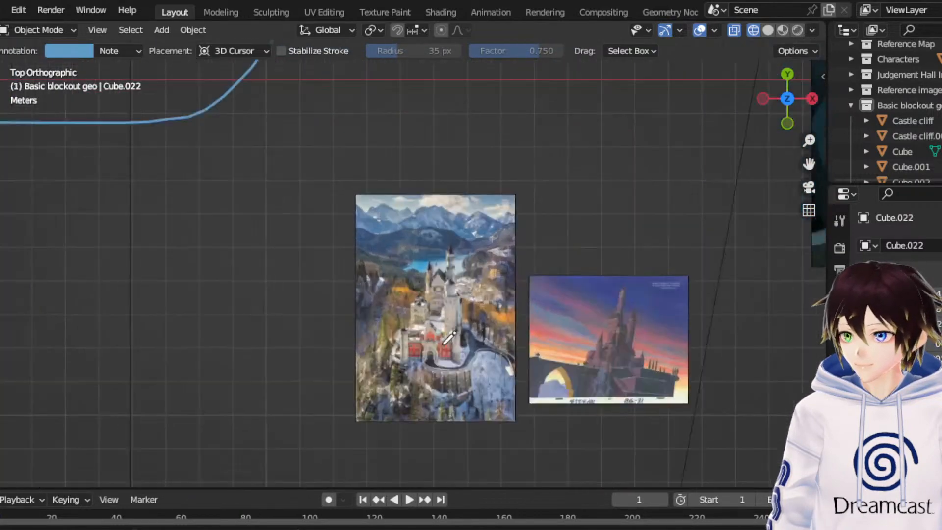
middle_click_drag(678, 346, 567, 258, "shift")
scroll(566, 257, "up", 3)
scroll(481, 184, "down", 1)
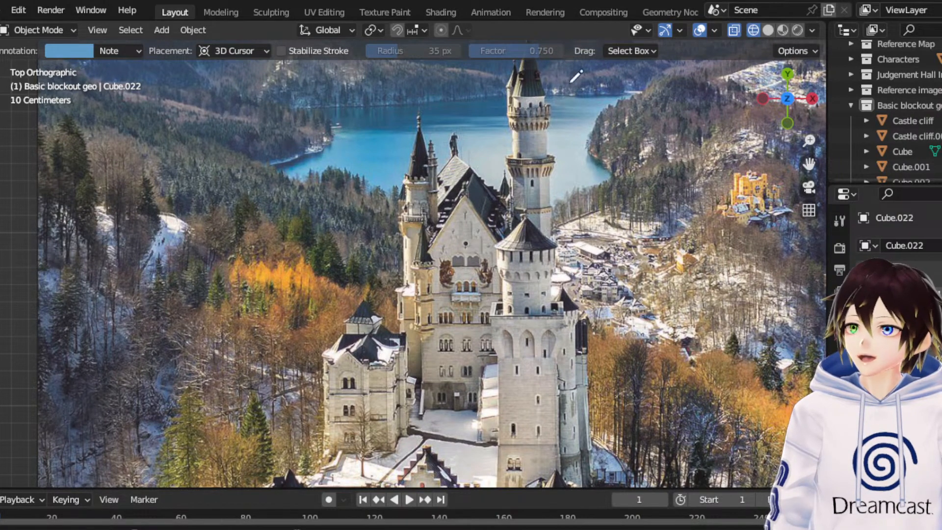
left_click_drag(808, 165, 796, 214)
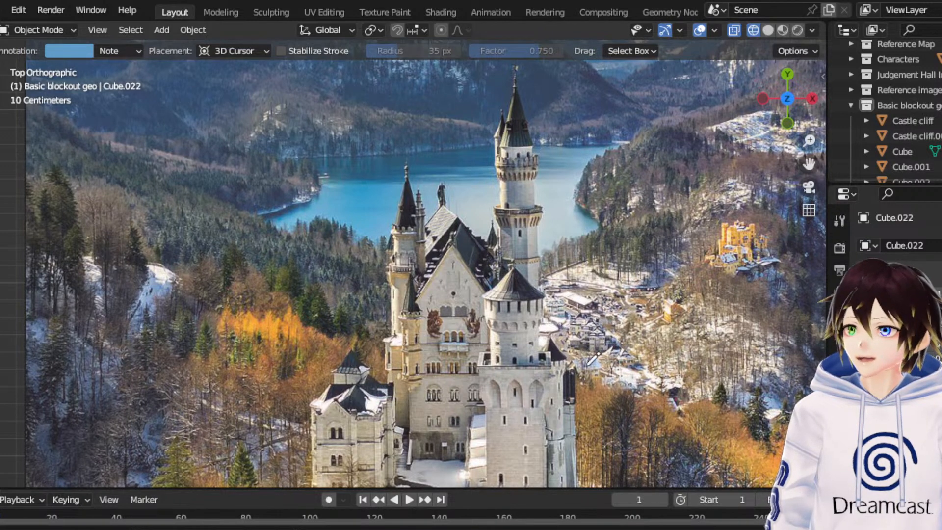
scroll(530, 370, "down", 1)
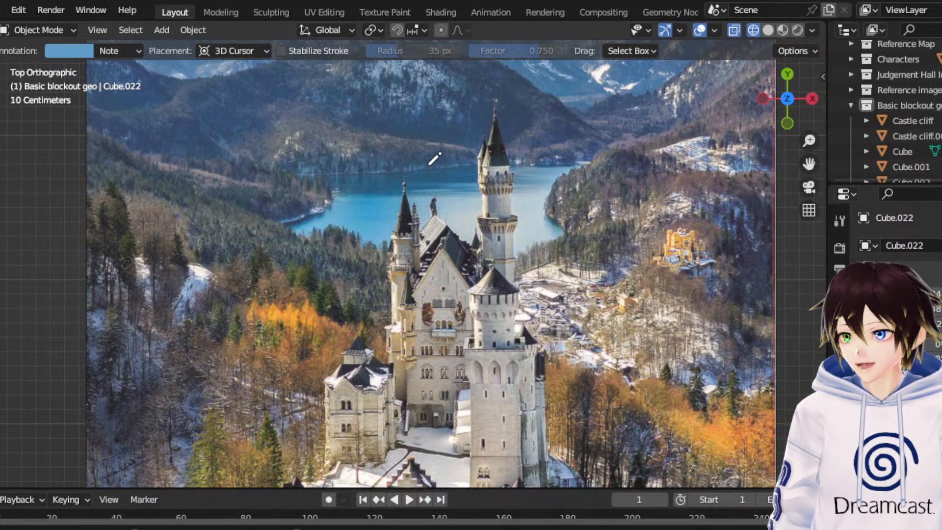
scroll(417, 314, "down", 2)
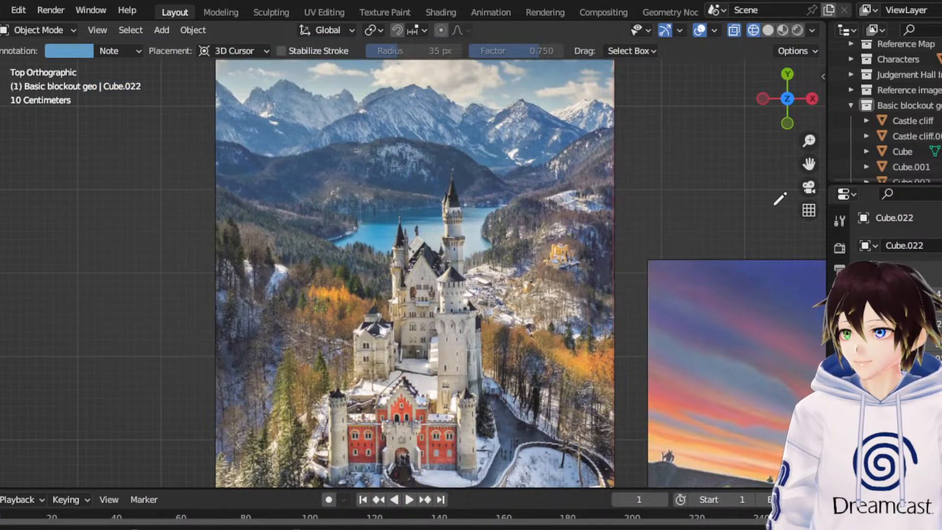
left_click_drag(809, 163, 594, 46)
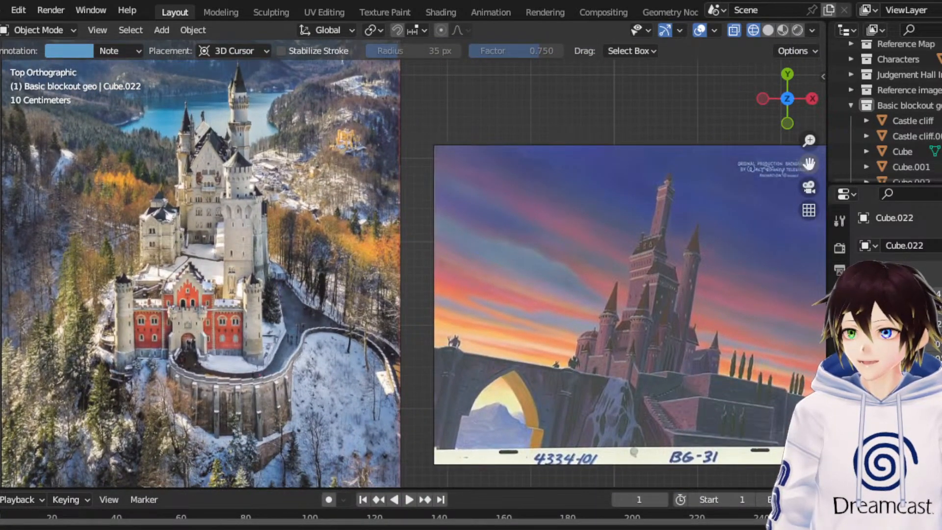
left_click_drag(416, 54, 878, 123)
scroll(397, 242, "down", 15)
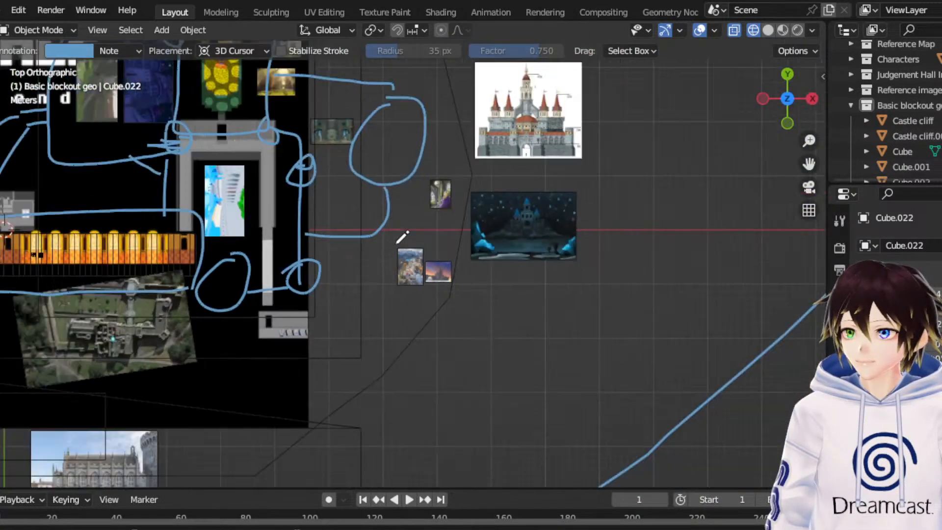
- Save the Blender file with the castle layout and route annotations
scroll(401, 238, "down", 6)
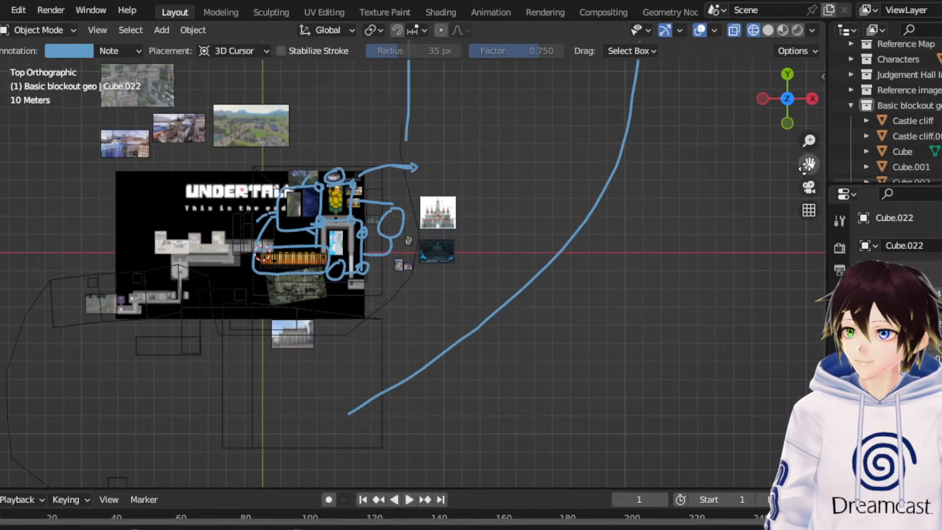
scroll(598, 211, "down", 8)
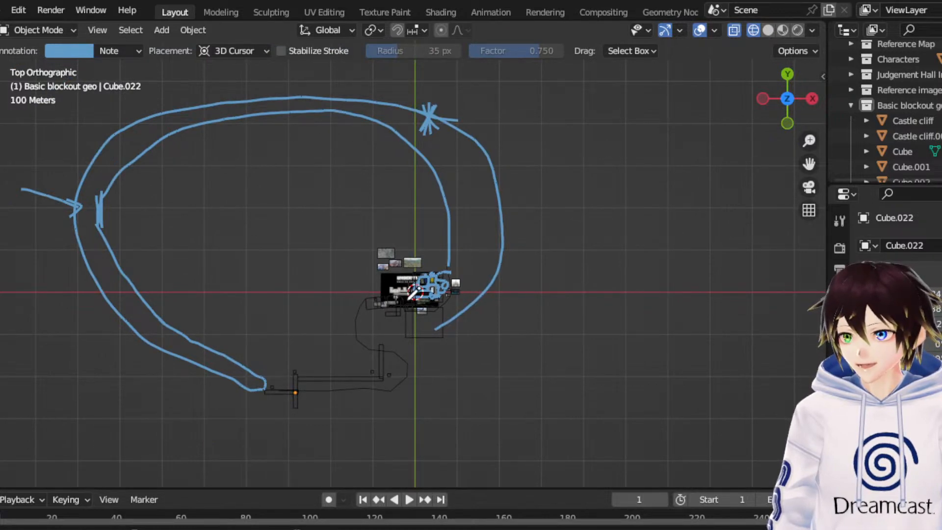
scroll(415, 293, "up", 5)
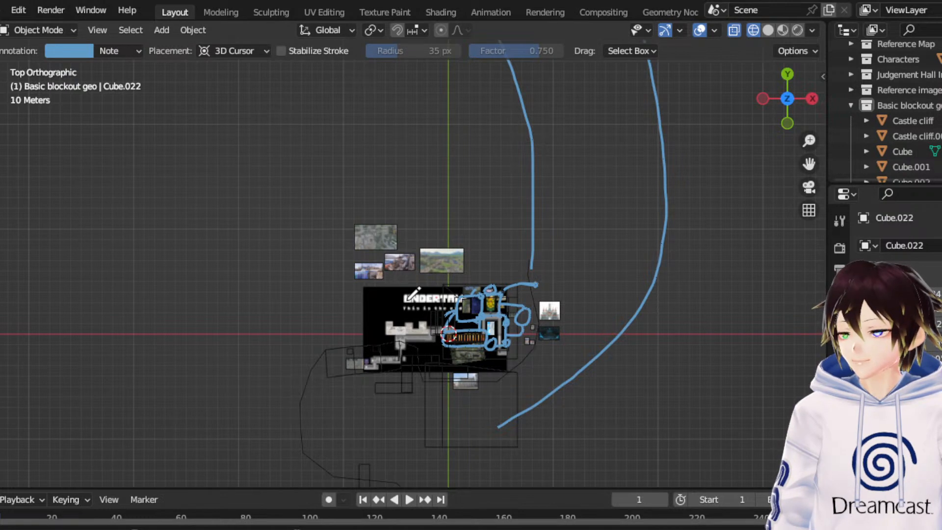
left_click(3, 10)
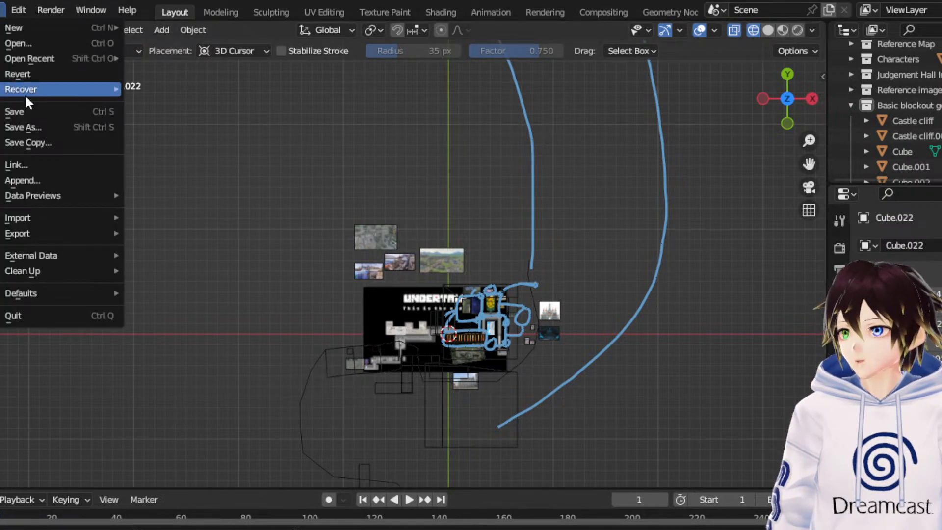
left_click(22, 107)
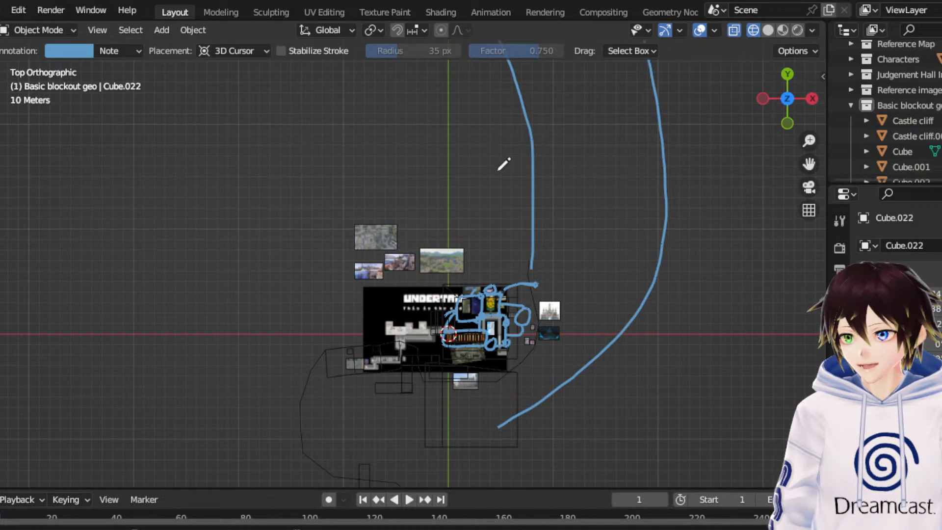
- Examine the snowy hilltop castle photo beside the map, from its red gatehouse and round towers up to the main keep
left_click_drag(808, 164, 709, 58)
scroll(514, 218, "up", 6)
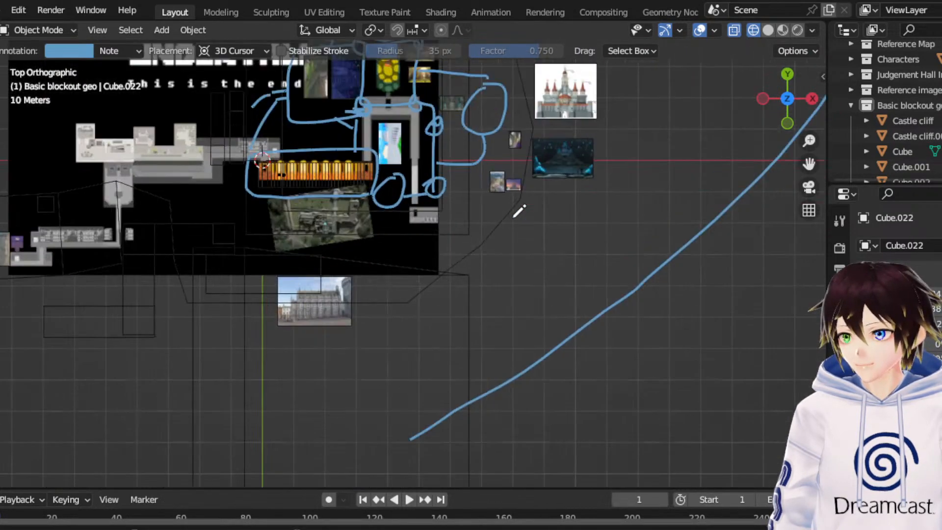
mouse_move(807, 163)
left_mouse_down()
mouse_move(834, 187)
mouse_move(894, 334)
left_mouse_up()
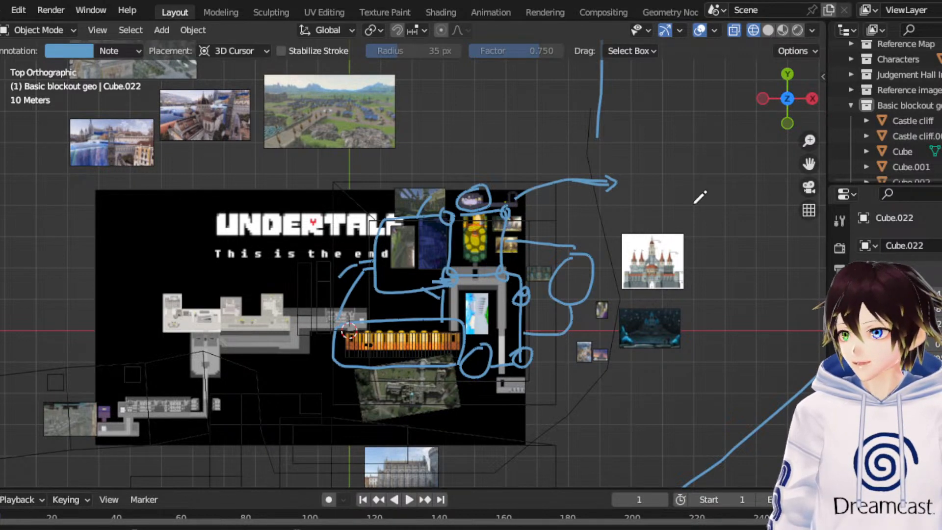
scroll(694, 203, "up", 2)
left_click_drag(807, 165, 607, 50)
scroll(705, 208, "up", 7)
scroll(729, 260, "up", 2)
left_click_drag(808, 164, 467, 73)
scroll(655, 217, "up", 12)
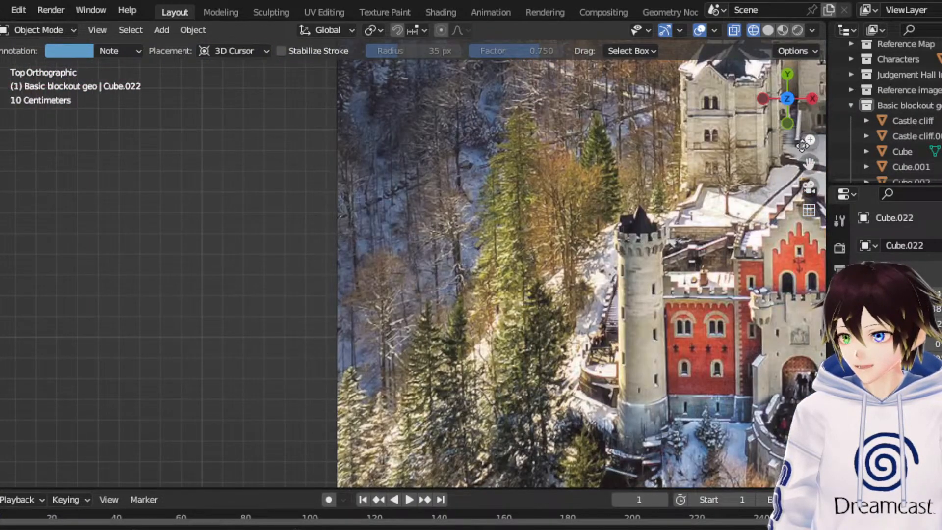
left_click_drag(808, 165, 505, 161)
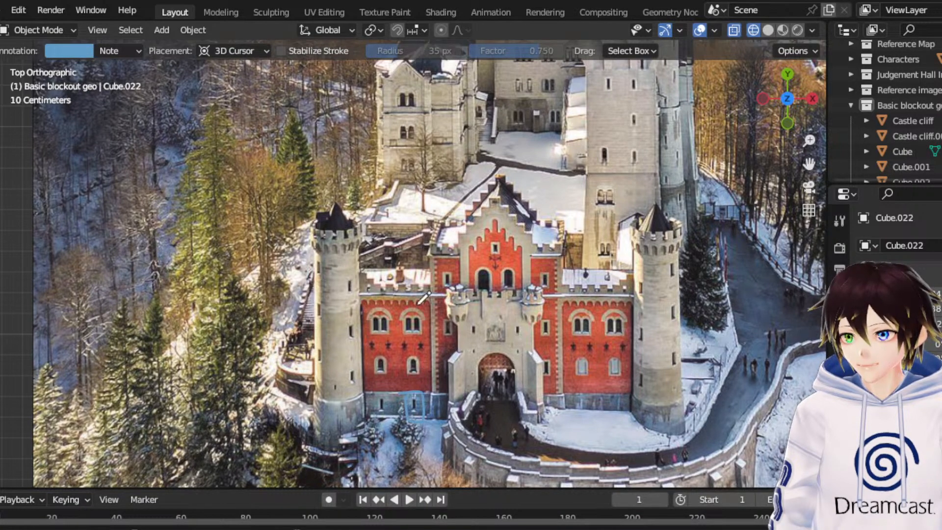
left_click_drag(809, 164, 735, 303)
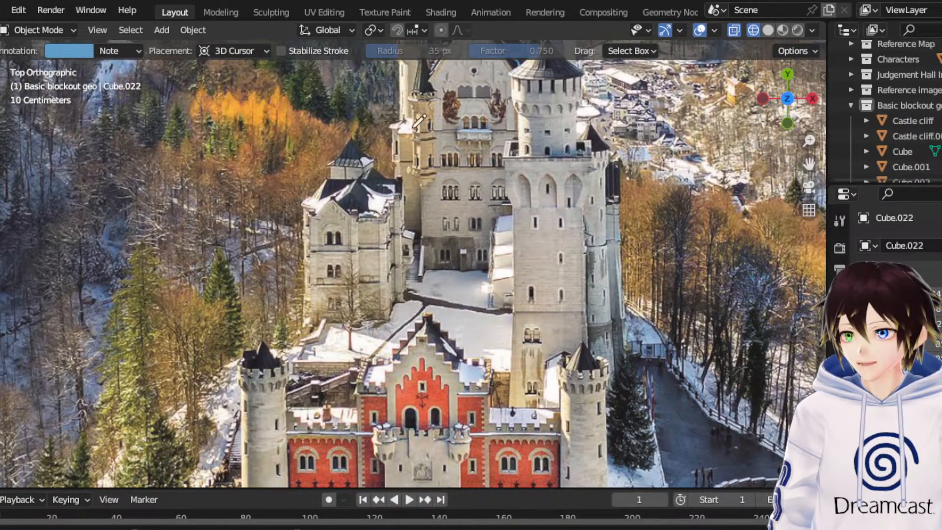
scroll(500, 211, "down", 10)
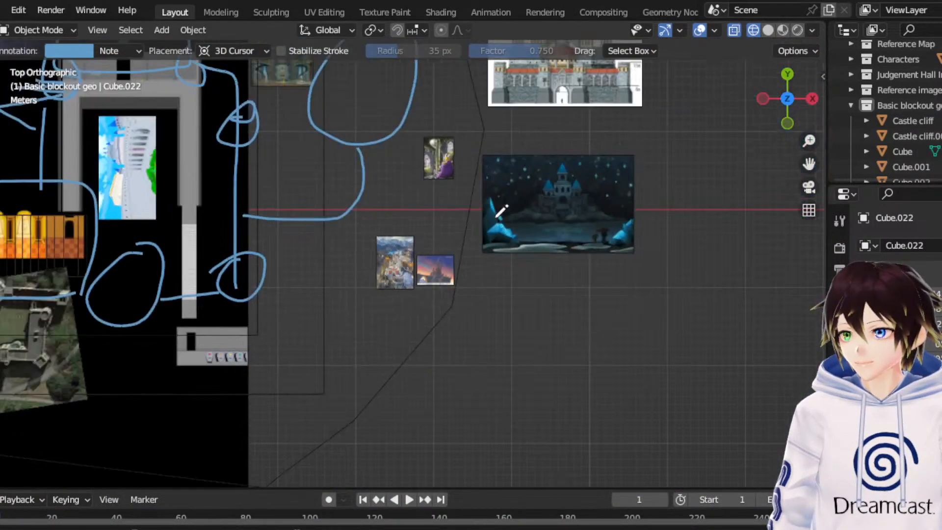
- Divide the interior of the large route loop with annotation lines meeting near its centre from the +Y edge, the -X mark and the -Y blockout side
left_click_drag(807, 164, 941, 395)
scroll(336, 235, "down", 6)
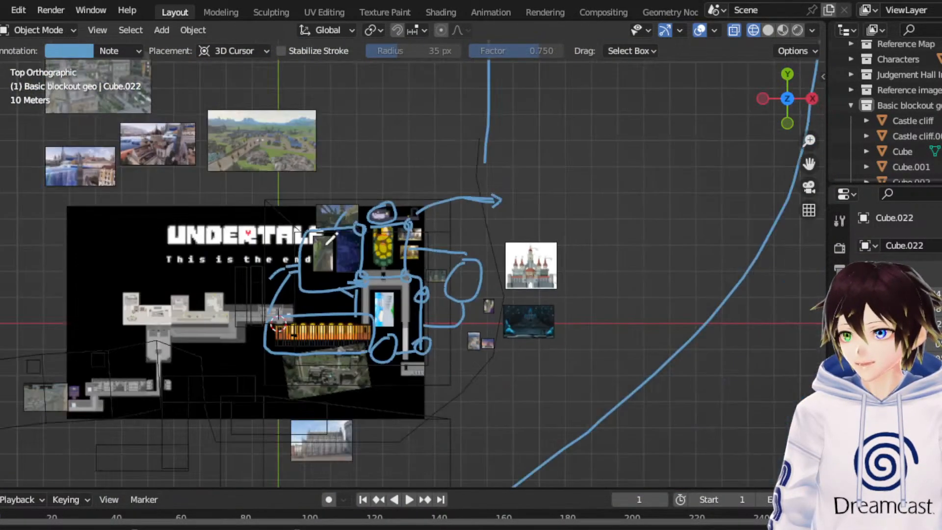
scroll(403, 235, "down", 11)
scroll(292, 175, "up", 3)
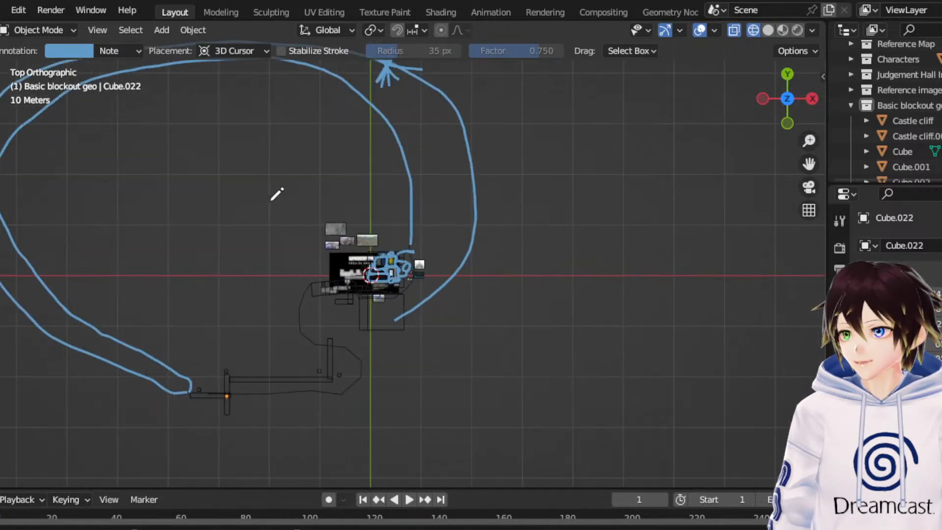
left_click_drag(808, 164, 941, 191)
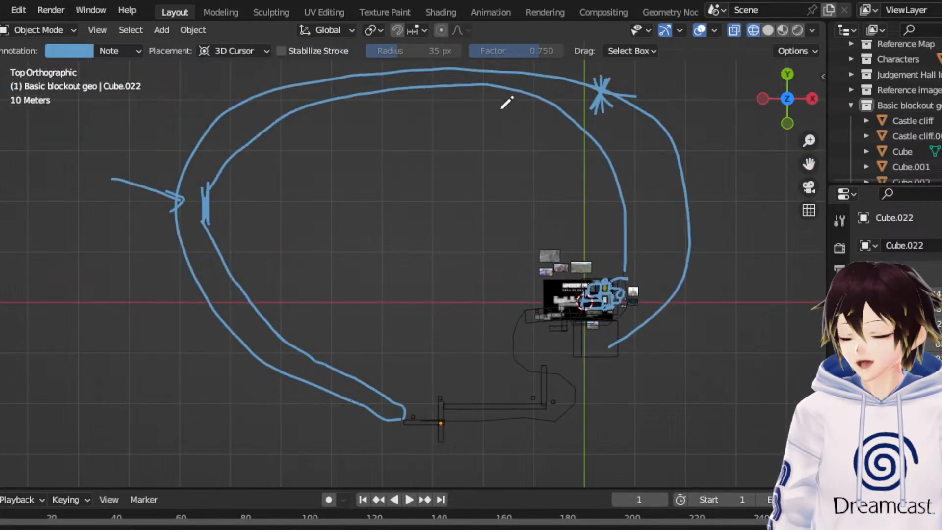
left_click_drag(490, 90, 435, 203)
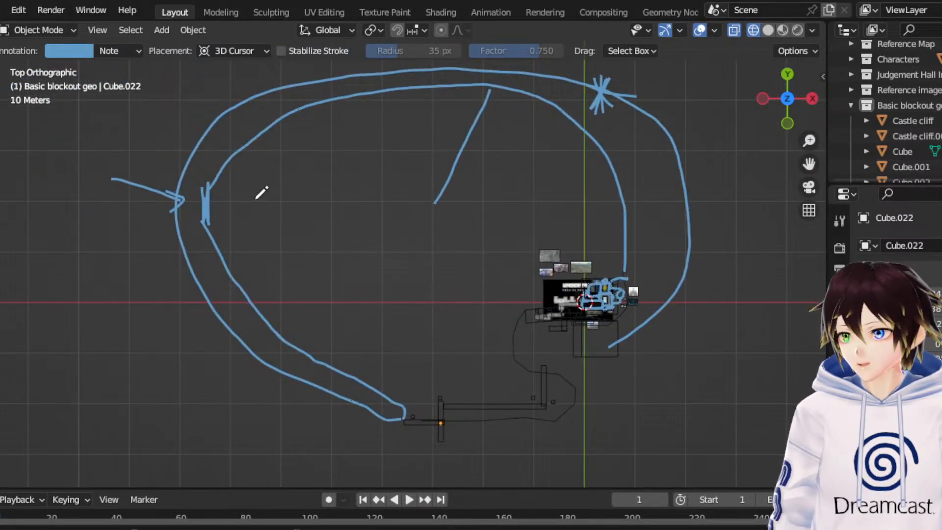
mouse_move(209, 202)
left_mouse_down()
mouse_move(461, 204)
mouse_move(454, 253)
mouse_move(518, 376)
left_mouse_up()
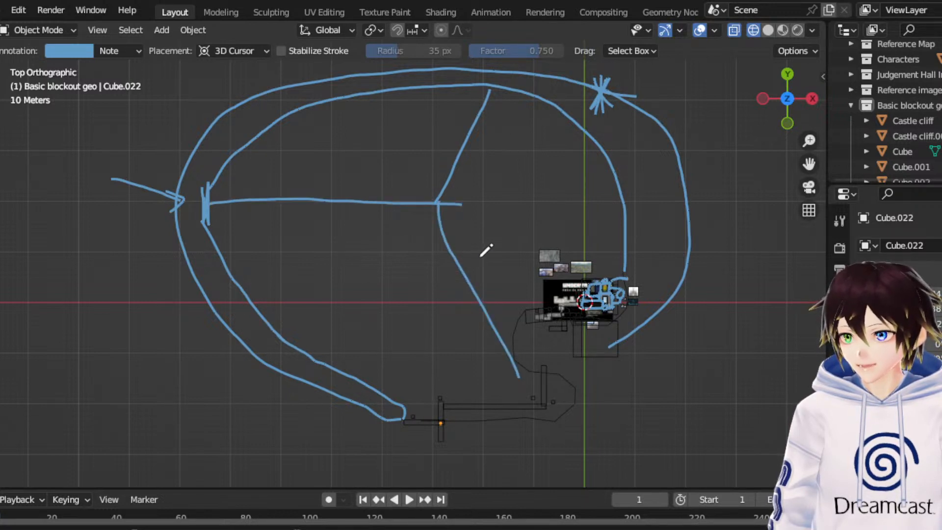
- Annotate an inner outline along both long sides and the -Y end of the yellow flower room on the map
left_click_drag(809, 163, 660, 124)
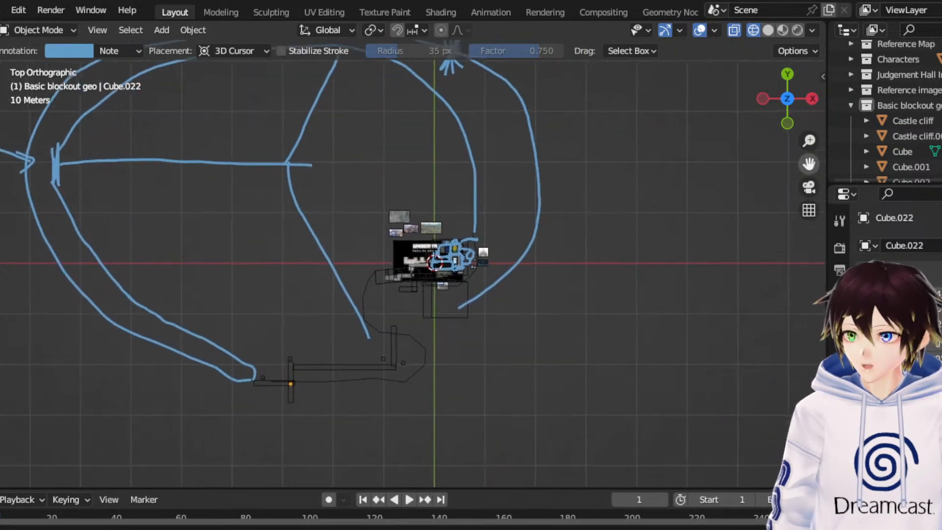
scroll(809, 164, "up", 10)
mouse_move(809, 164)
left_mouse_down()
mouse_move(749, 197)
mouse_move(562, 251)
left_mouse_up()
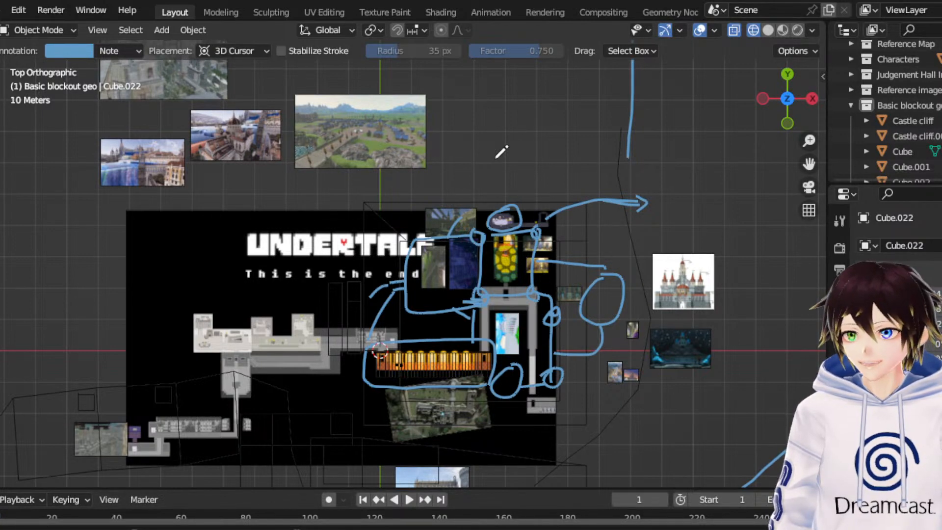
scroll(650, 314, "up", 5)
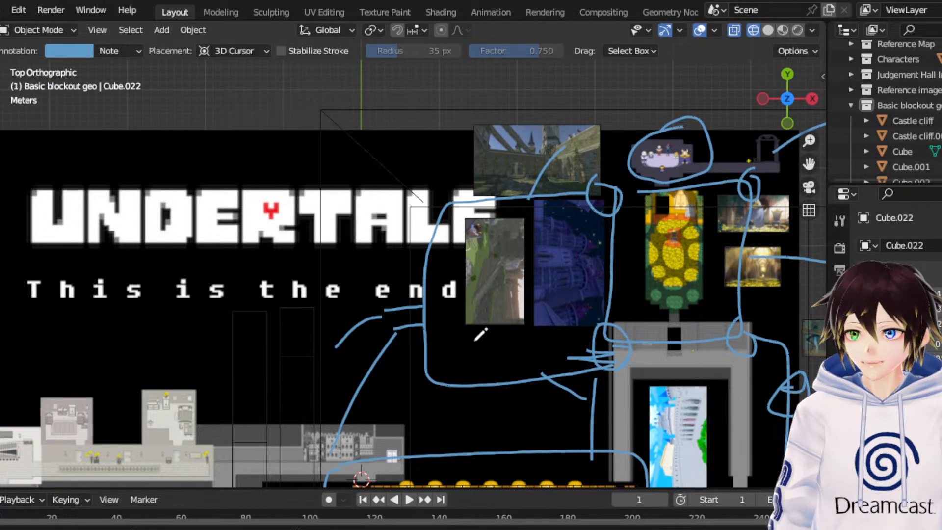
left_click_drag(809, 163, 769, 127)
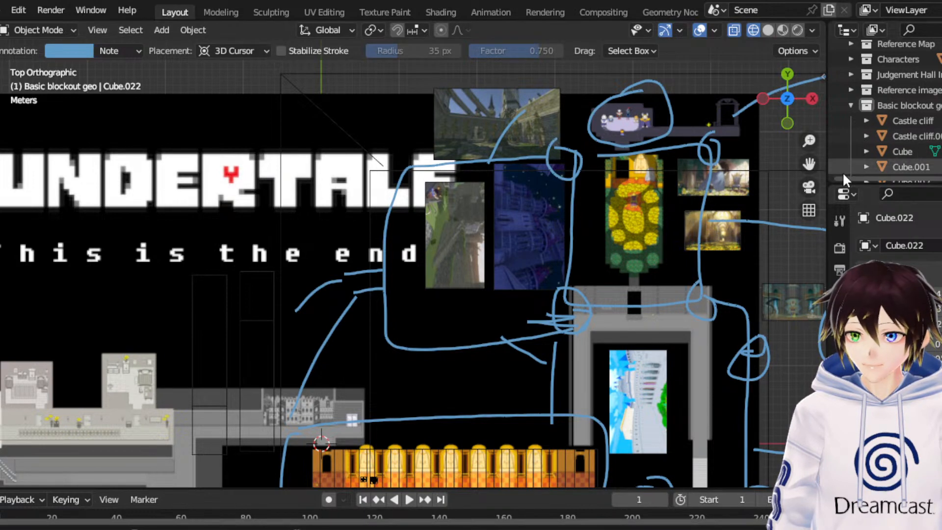
left_click_drag(797, 158, 694, 194)
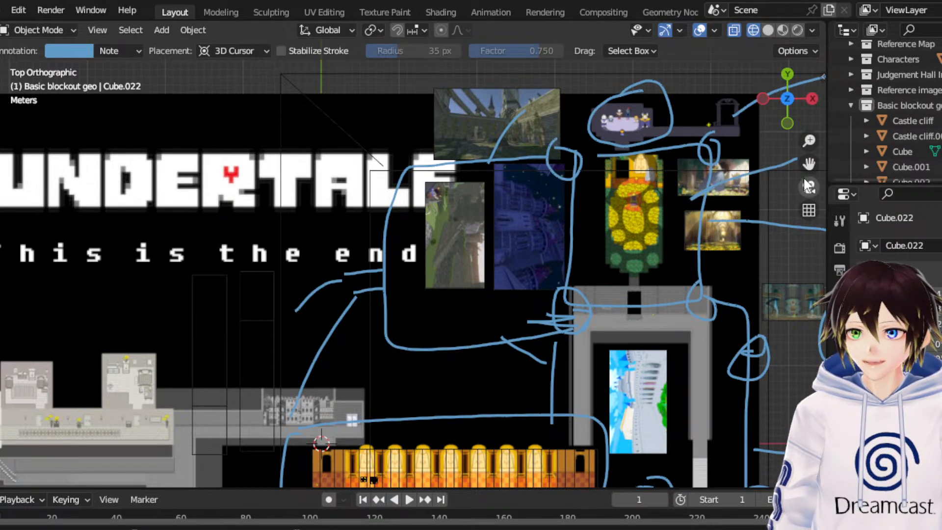
left_click_drag(809, 164, 657, 222)
scroll(657, 221, "up", 4)
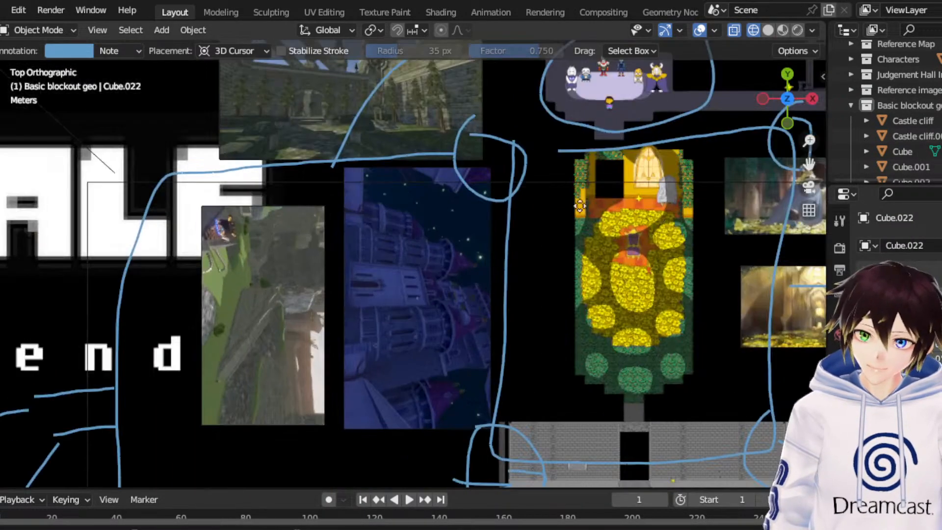
left_click_drag(809, 164, 679, 213)
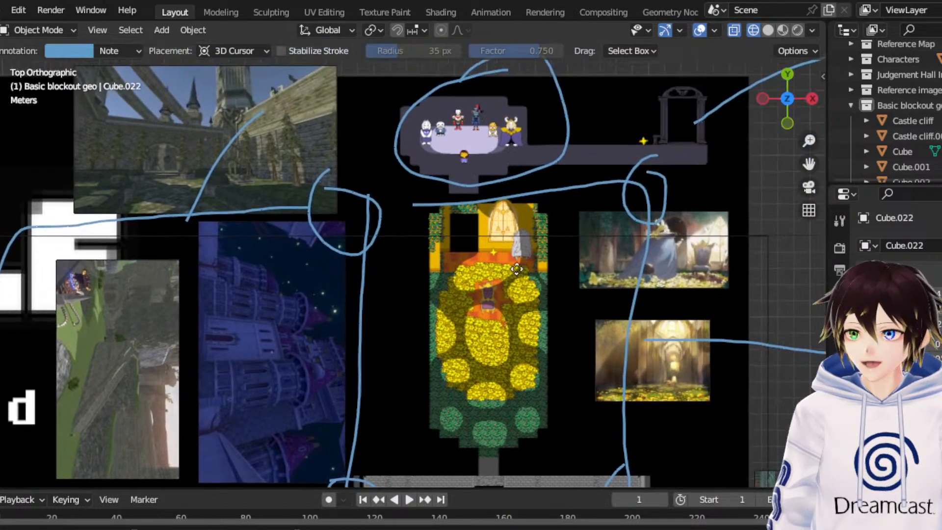
scroll(515, 268, "down", 1)
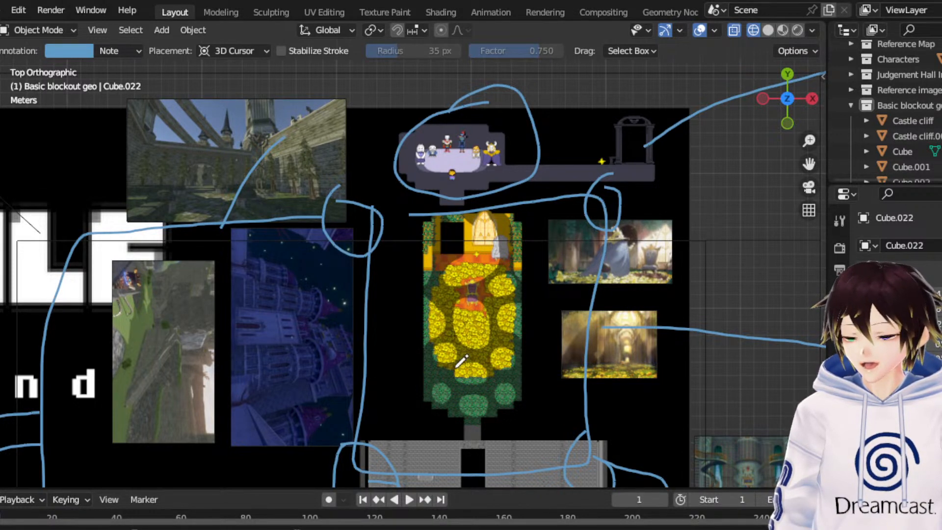
mouse_move(426, 432)
left_mouse_down()
mouse_move(444, 432)
mouse_move(534, 338)
mouse_move(533, 213)
left_mouse_up()
left_click_drag(415, 222, 428, 448)
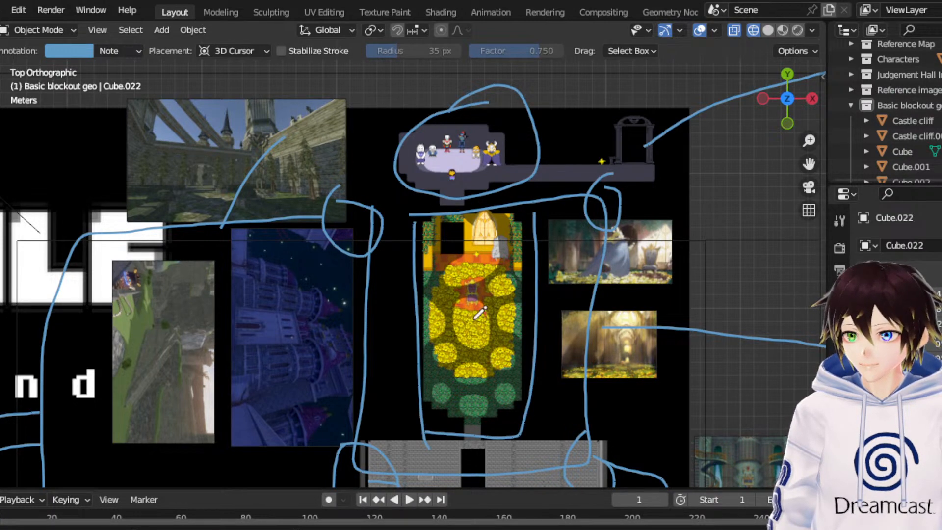
- Annotate the link between flower room and character room with arrows, plus a larger circle around the character room and a line into it from +Y
mouse_move(470, 267)
left_mouse_down()
mouse_move(462, 182)
mouse_move(468, 193)
left_mouse_up()
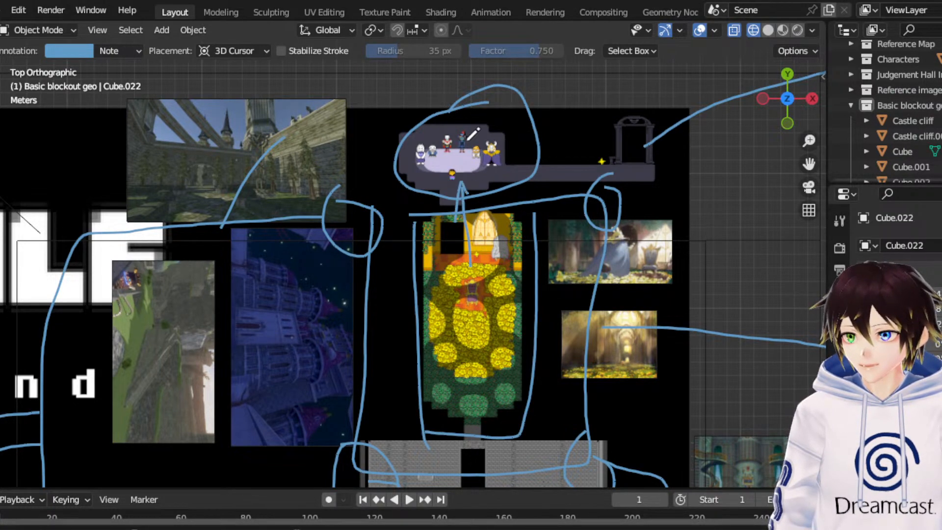
mouse_move(444, 85)
left_mouse_down()
mouse_move(454, 217)
mouse_move(534, 106)
mouse_move(423, 85)
left_mouse_up()
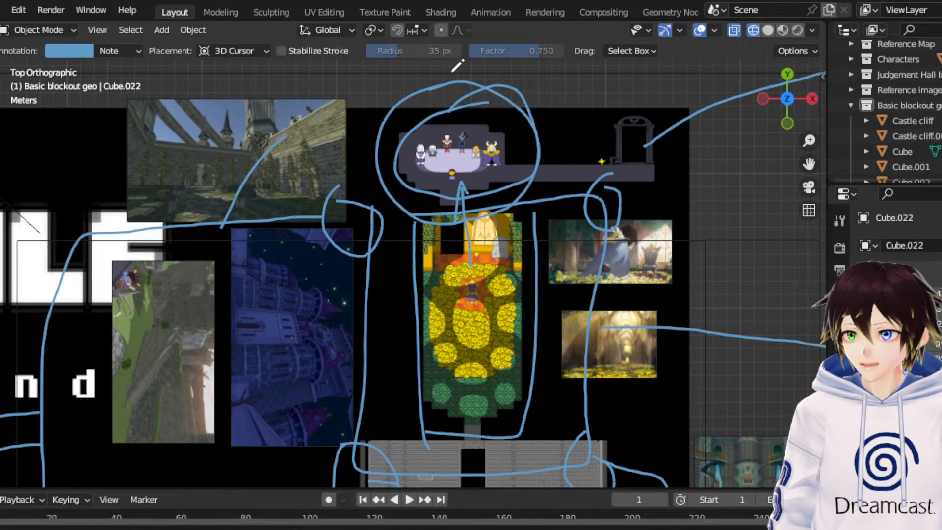
scroll(470, 113, "down", 1)
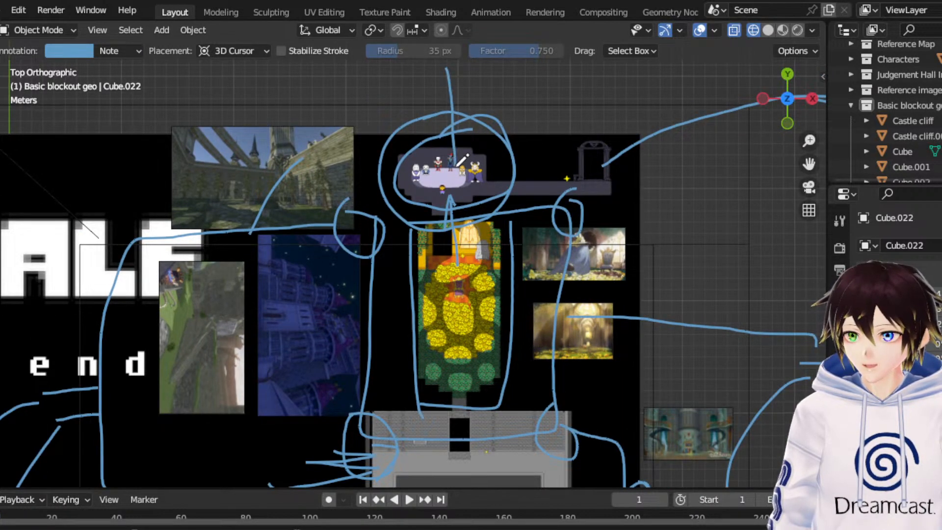
scroll(498, 262, "up", 3)
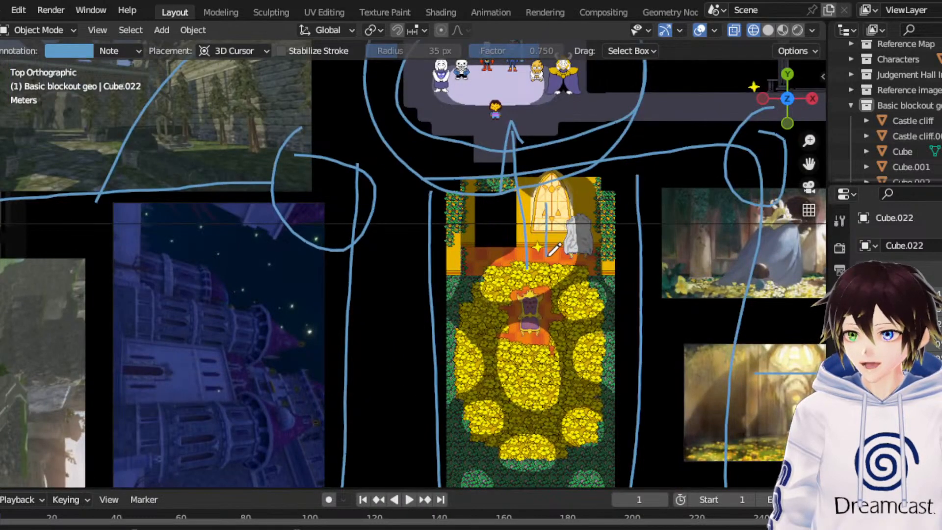
scroll(564, 230, "down", 2)
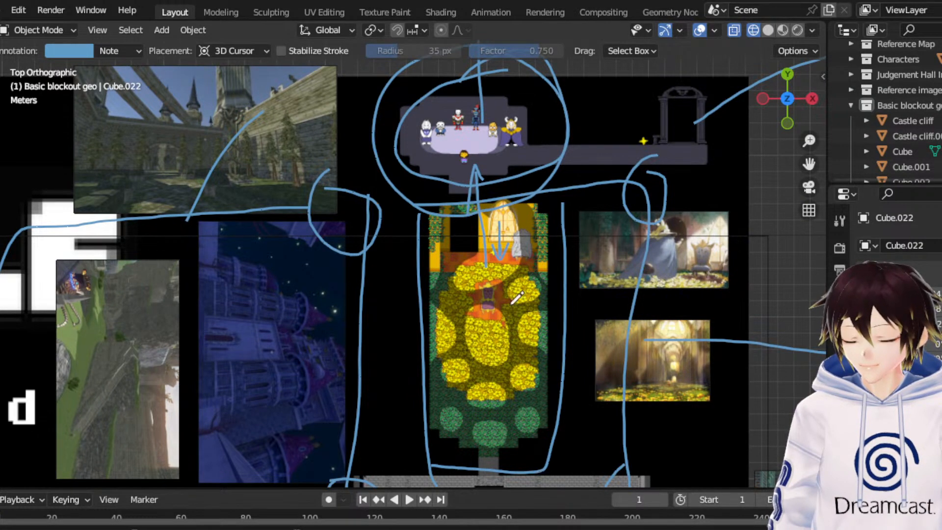
- Connect the circled character room to the archway with annotation lines along both sides of the connecting corridor
scroll(475, 297, "down", 3)
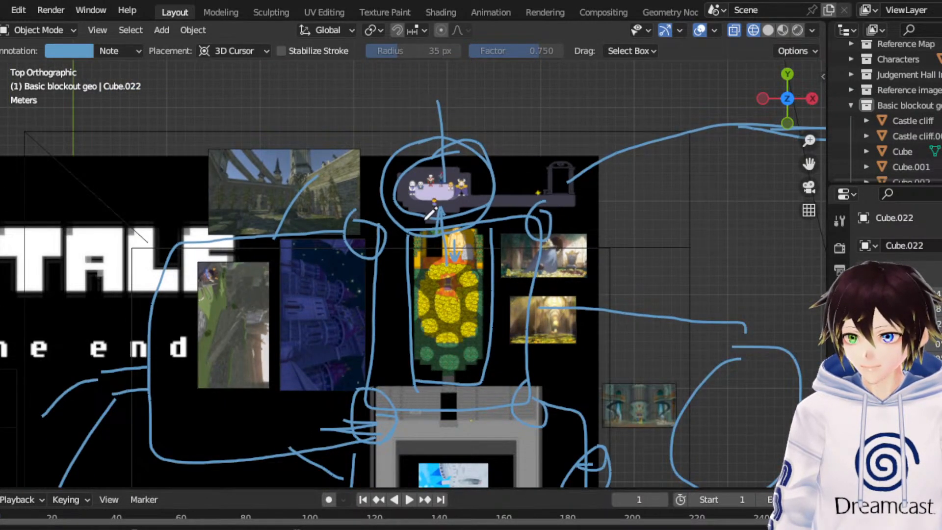
scroll(447, 286, "up", 1)
scroll(486, 279, "up", 2)
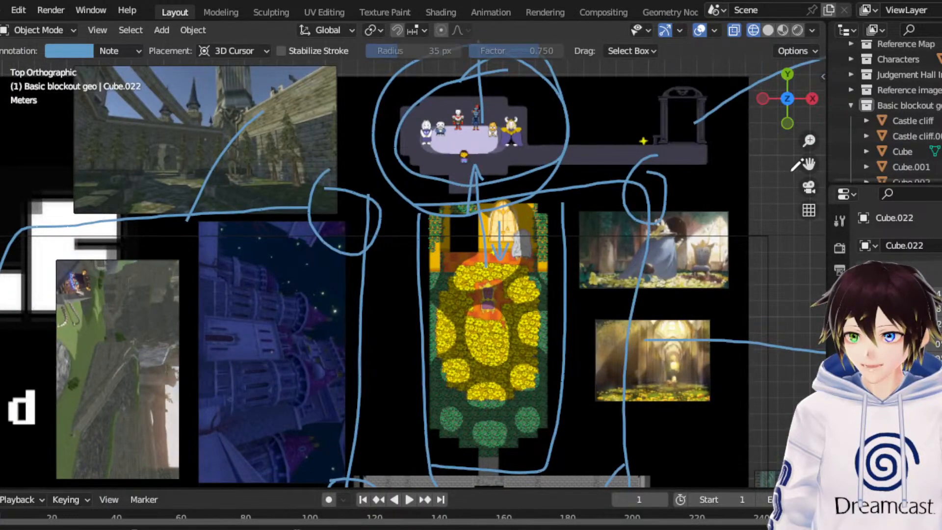
scroll(807, 165, "up", 1)
left_click_drag(809, 164, 688, 238)
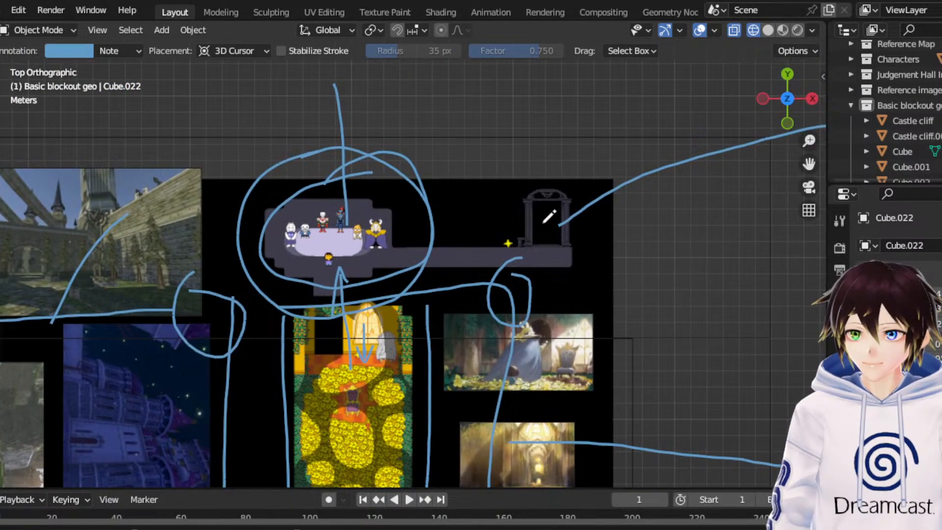
left_click_drag(415, 216, 531, 216)
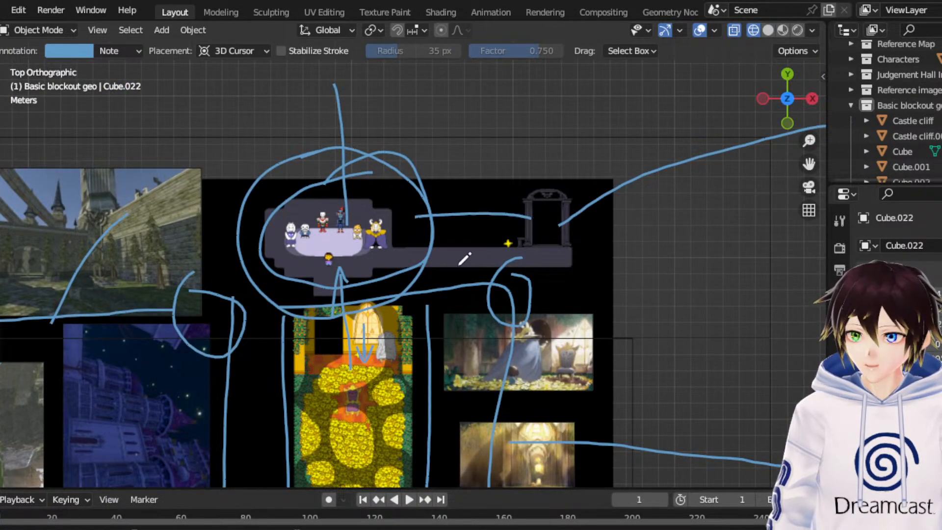
left_click_drag(407, 278, 532, 299)
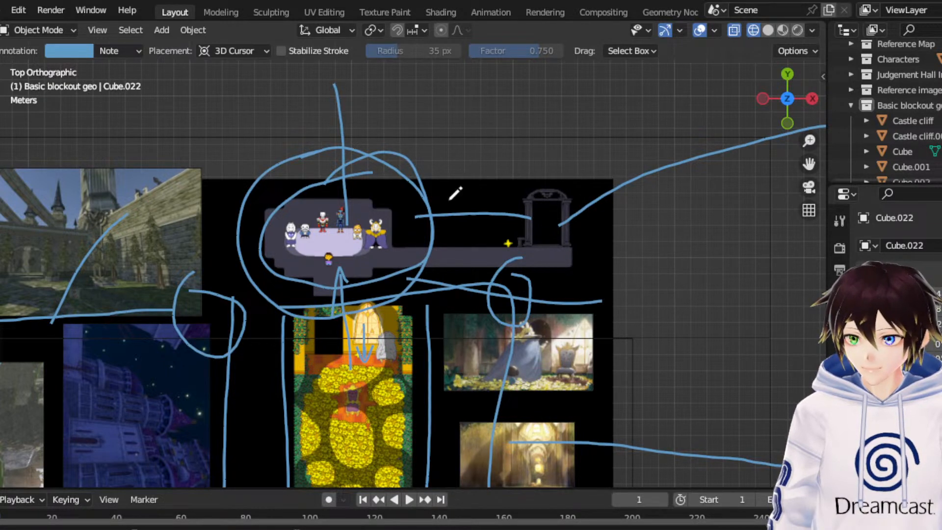
scroll(436, 190, "down", 1)
left_click_drag(419, 200, 524, 206)
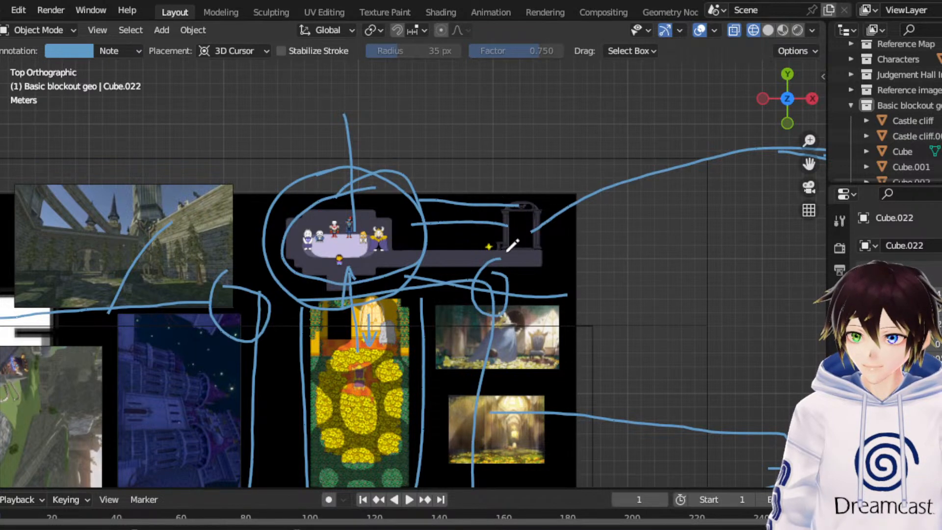
- Annotate a side view of a wall beyond the map's +Y edge: two parallel lines enclosing two small arched shapes and a larger rectangle
scroll(515, 166, "down", 2)
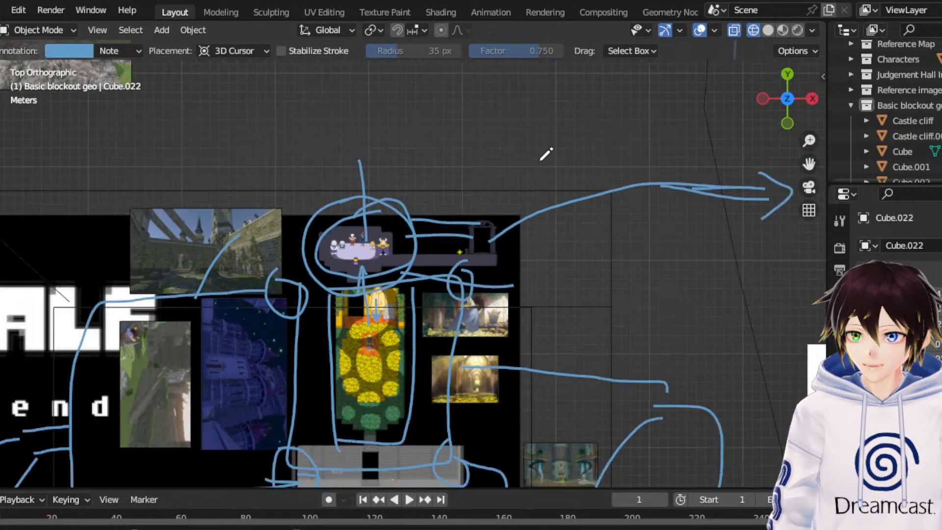
scroll(451, 196, "up", 4)
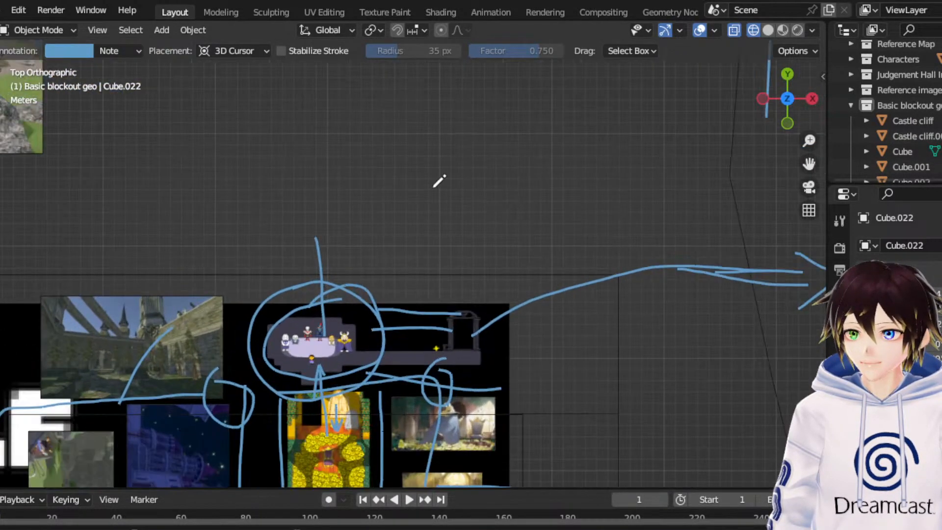
left_click_drag(381, 199, 534, 198)
left_click_drag(376, 116, 588, 116)
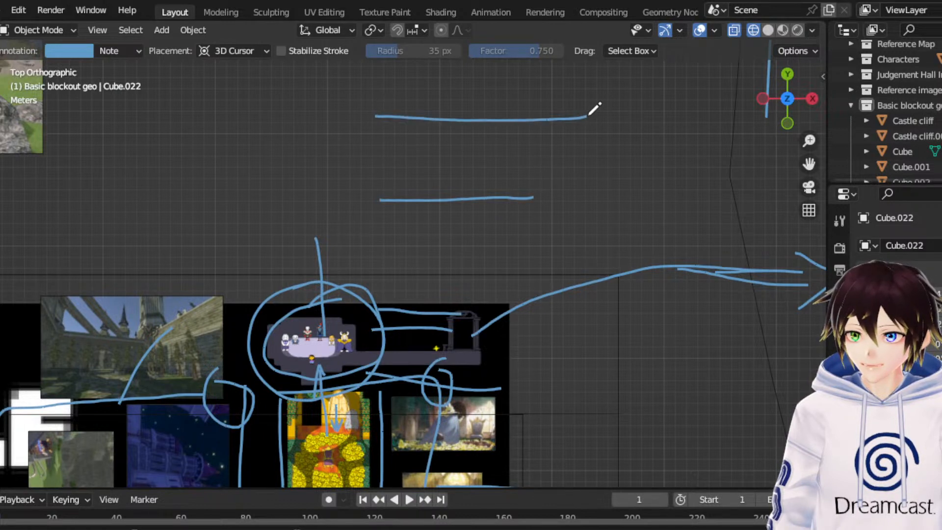
mouse_move(403, 170)
left_mouse_down()
mouse_move(437, 152)
mouse_move(431, 167)
mouse_move(403, 173)
left_mouse_up()
mouse_move(469, 168)
left_mouse_down()
mouse_move(473, 149)
mouse_move(500, 166)
mouse_move(468, 169)
left_mouse_up()
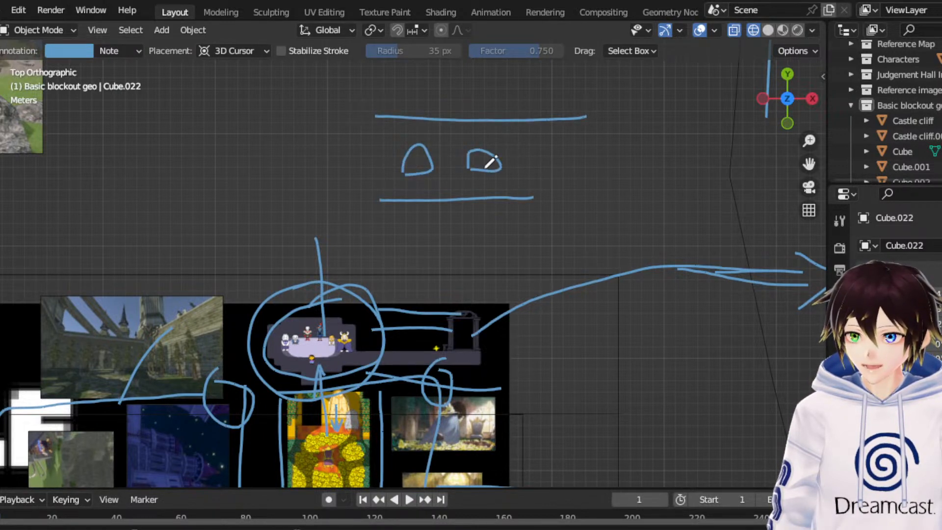
mouse_move(536, 153)
left_mouse_down()
mouse_move(541, 196)
mouse_move(587, 135)
mouse_move(539, 140)
left_mouse_up()
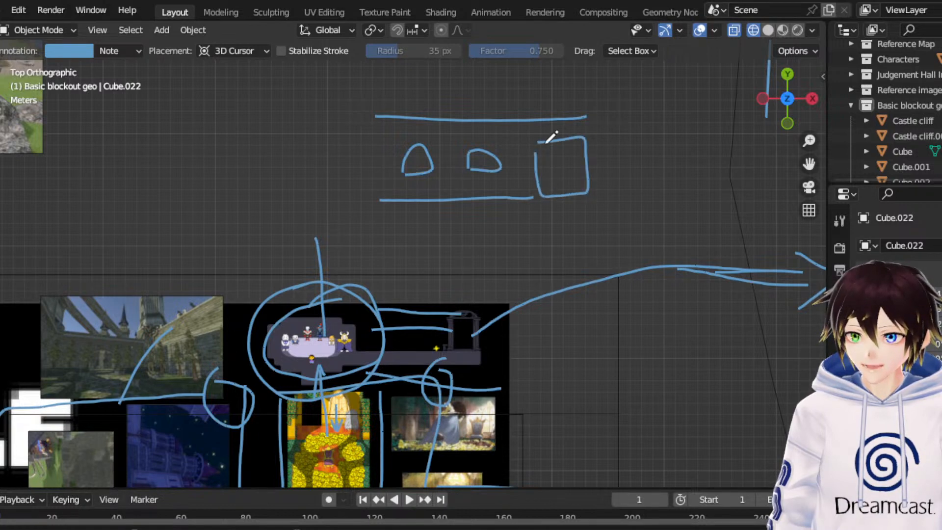
- Annotate a tower with a pointed roof on the +Y side of the wall sketch, with arrows towards its -X side and into its open base
mouse_move(808, 164)
left_mouse_down()
mouse_move(744, 260)
mouse_move(700, 355)
left_mouse_up()
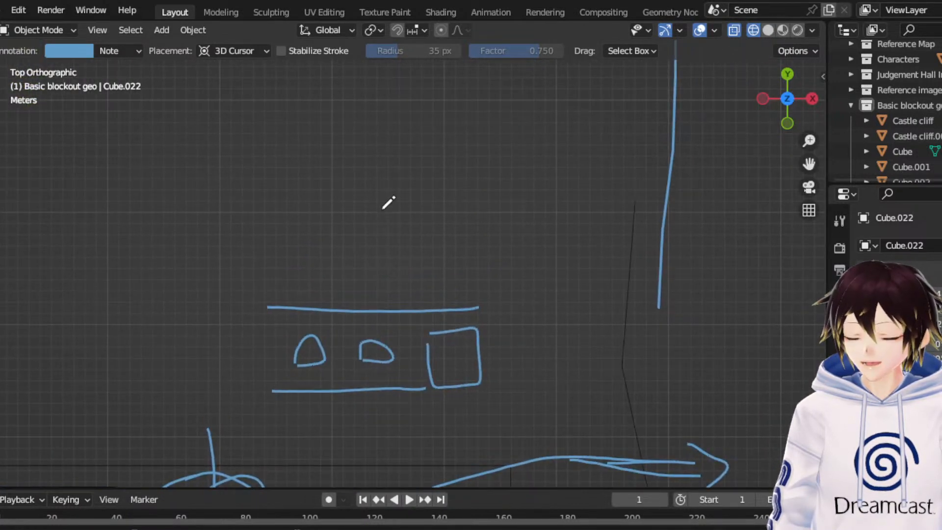
left_click_drag(377, 214, 397, 135)
mouse_move(473, 217)
left_mouse_down()
mouse_move(466, 134)
mouse_move(401, 138)
mouse_move(436, 82)
mouse_move(471, 130)
left_mouse_up()
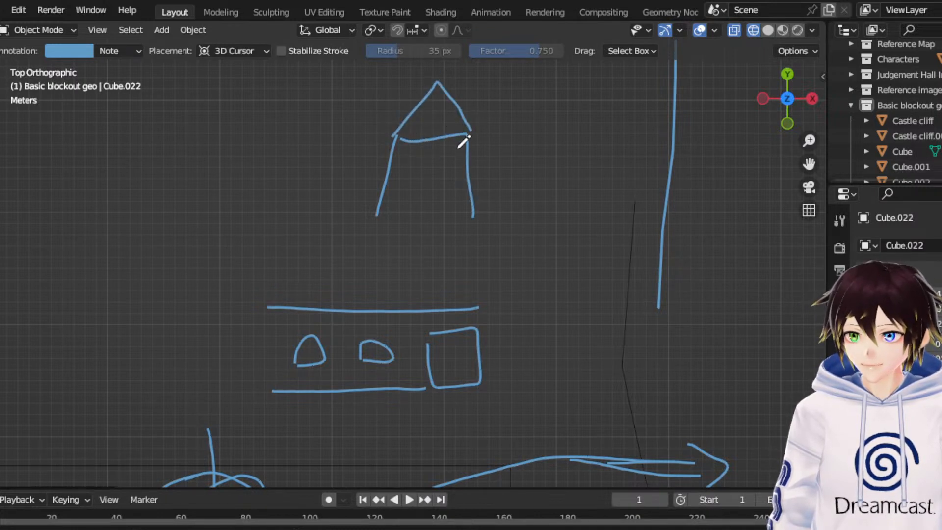
mouse_move(323, 121)
left_mouse_down()
mouse_move(381, 163)
mouse_move(375, 132)
left_mouse_up()
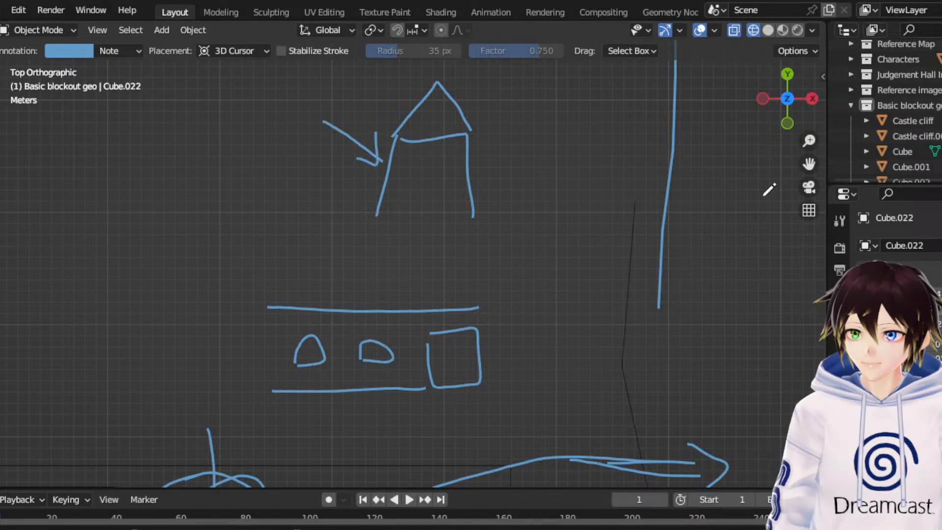
mouse_move(428, 245)
left_mouse_down()
mouse_move(427, 185)
mouse_move(437, 203)
mouse_move(378, 191)
left_mouse_up()
scroll(570, 278, "down", 3)
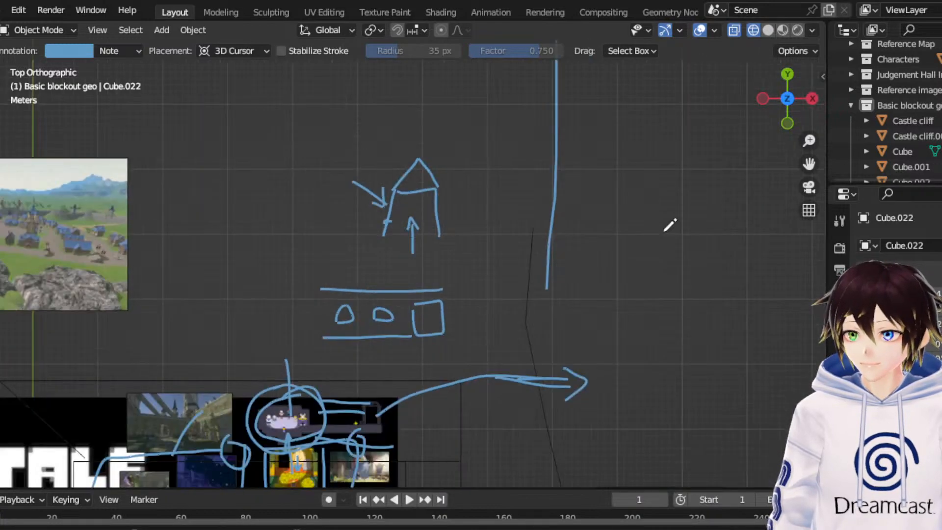
left_click_drag(808, 164, 937, 37)
scroll(595, 213, "down", 6)
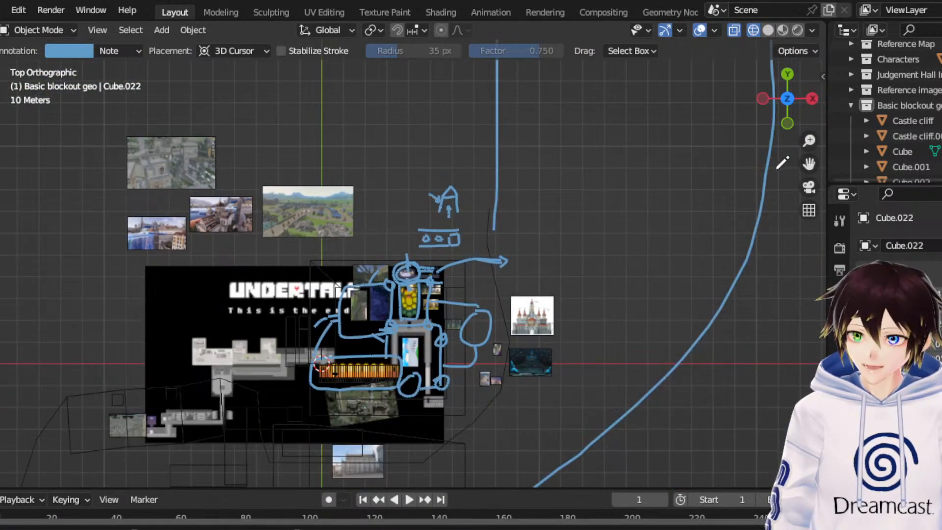
left_click_drag(806, 164, 852, 148)
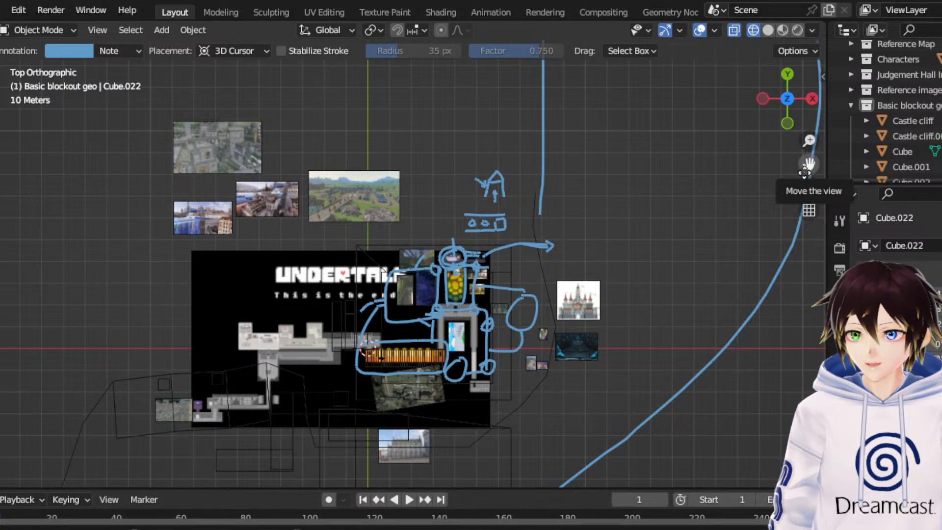
scroll(718, 186, "down", 3)
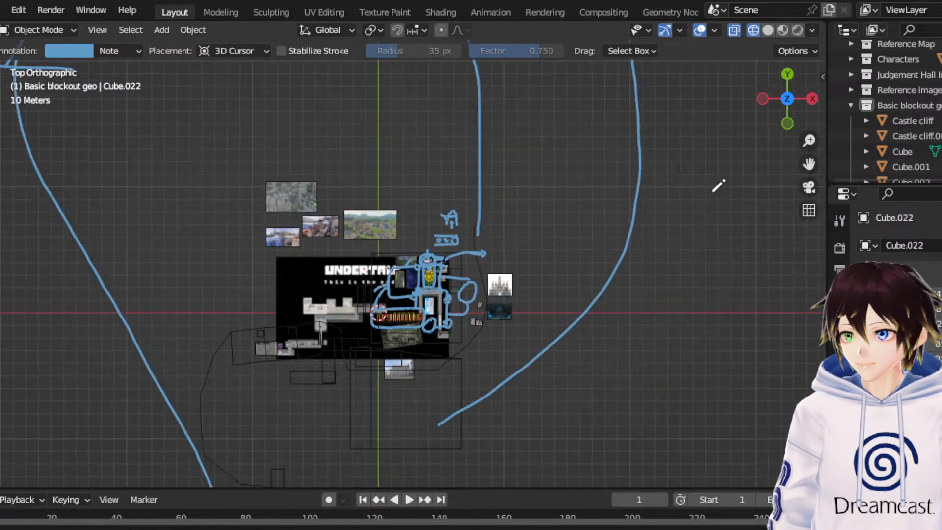
left_click_drag(808, 163, 849, 97)
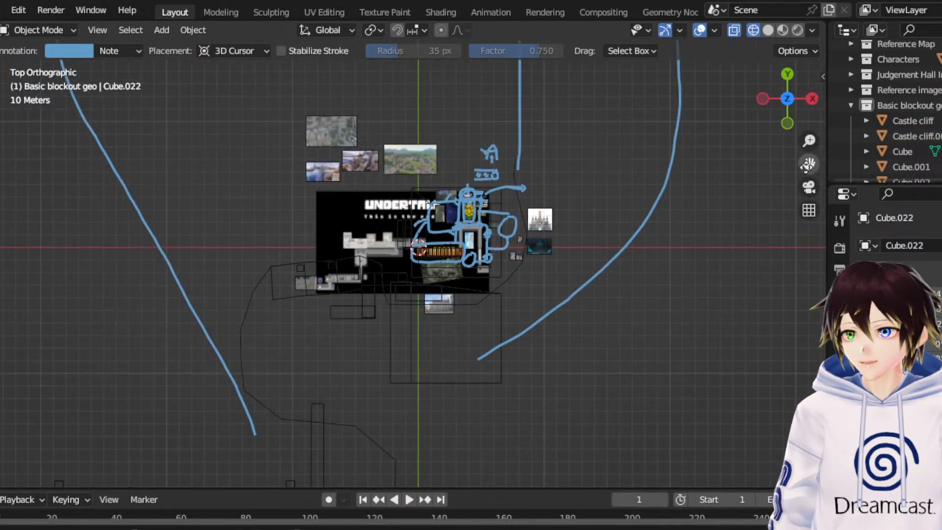